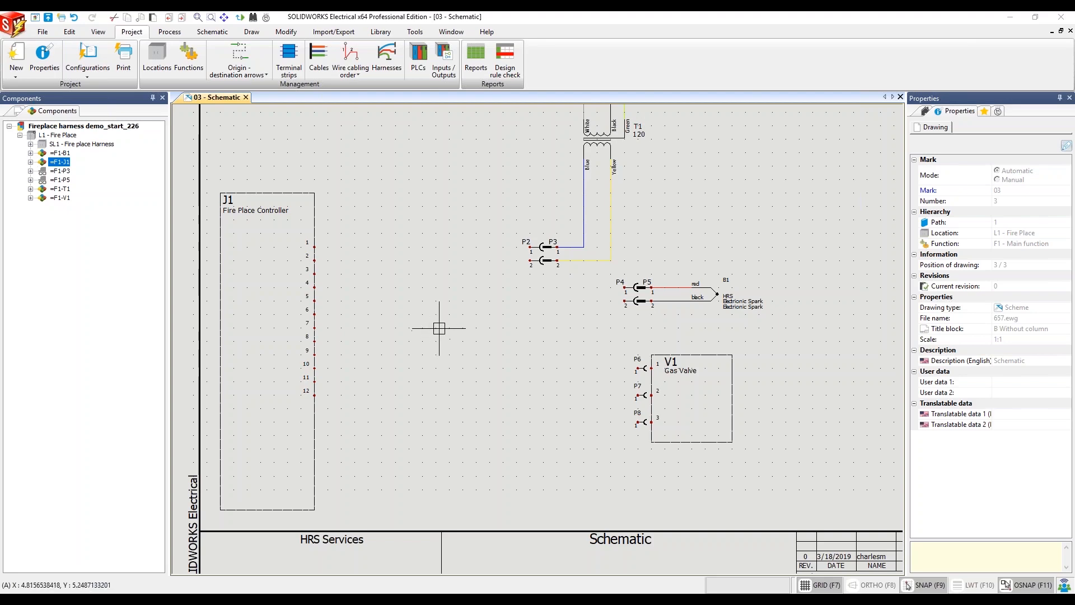
# Start inserting a new connector and search the manufacturer parts with the manufacturer filter set to Molex
pyautogui.scroll(1, 439, 320)
pyautogui.moveTo(428, 293); pyautogui.dragTo(405, 331, button='middle')
pyautogui.scroll(-1, 405, 354)
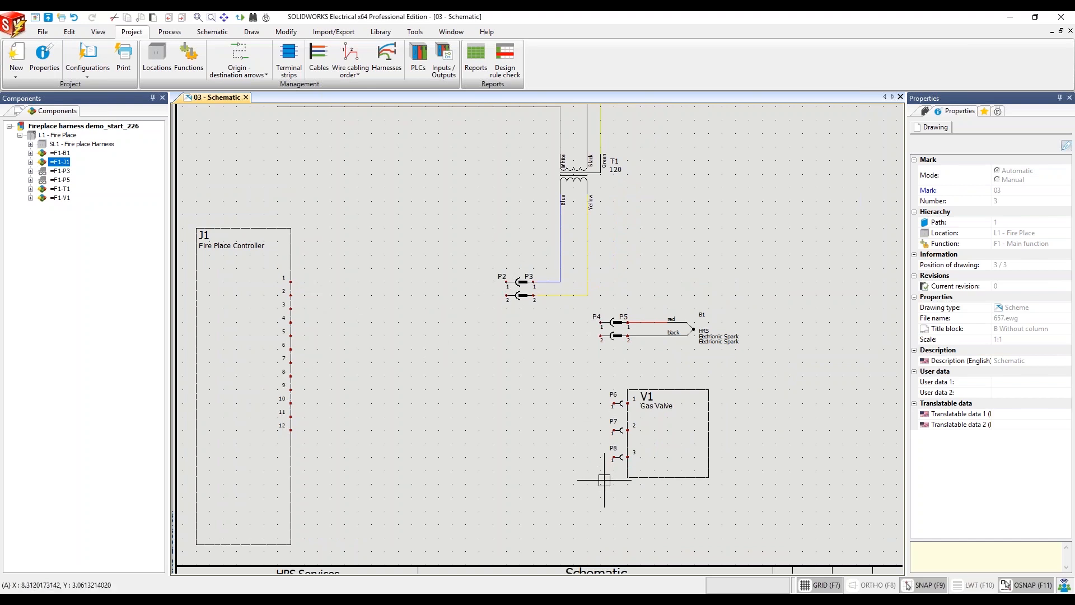
pyautogui.click(209, 32)
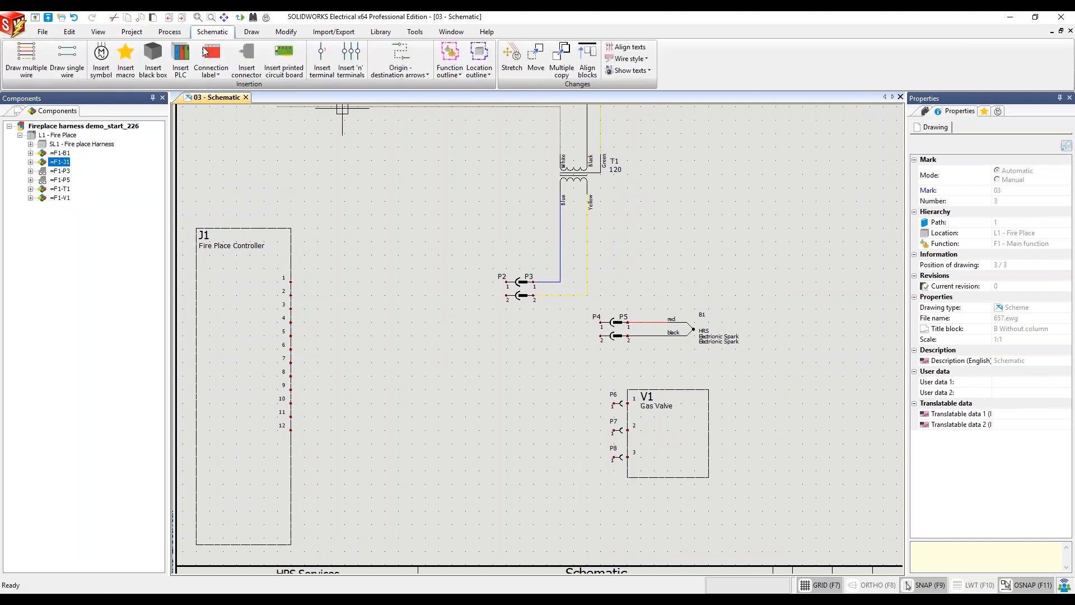
pyautogui.press('ctrl')
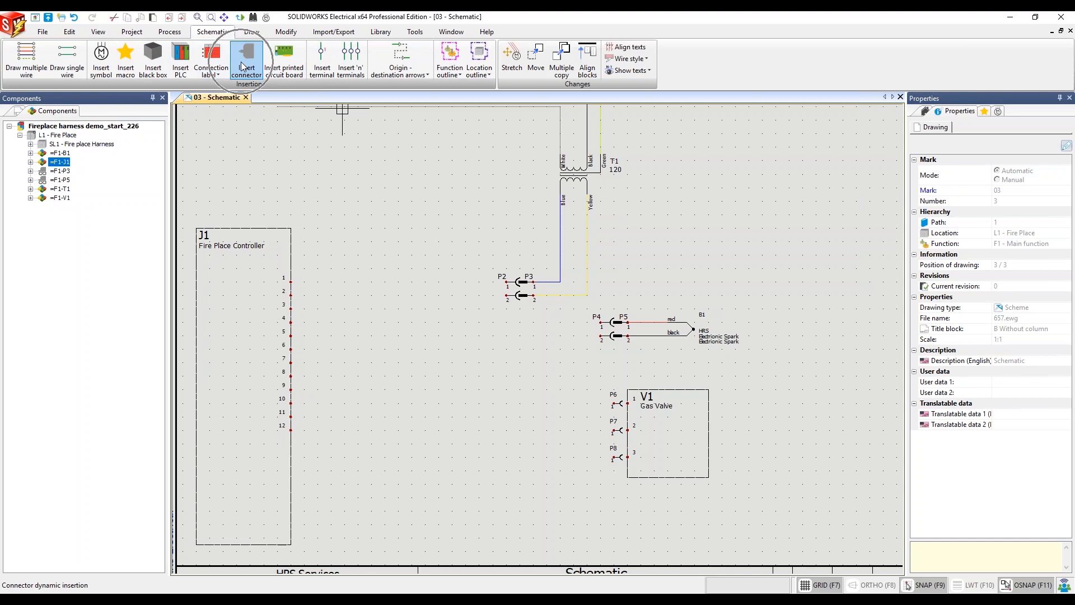
pyautogui.click(241, 62)
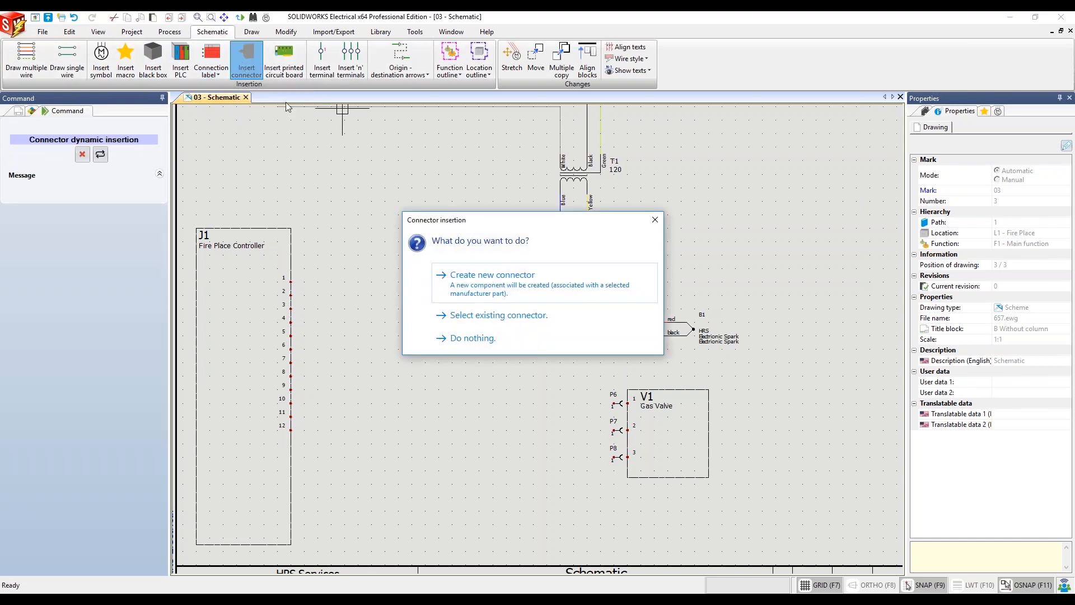
pyautogui.click(477, 276)
pyautogui.click(336, 273)
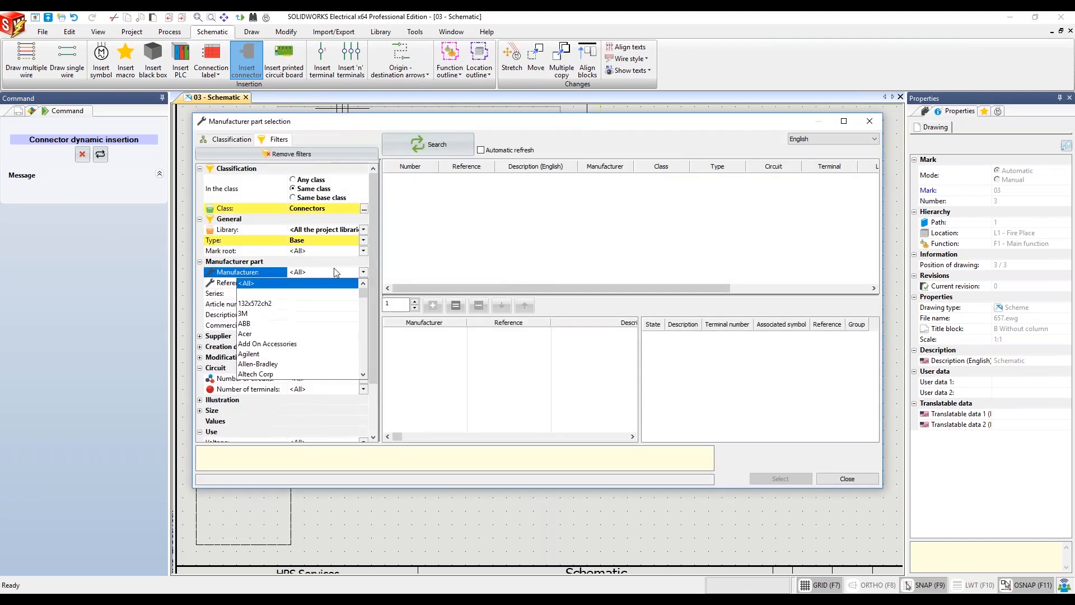
pyautogui.write('mol')
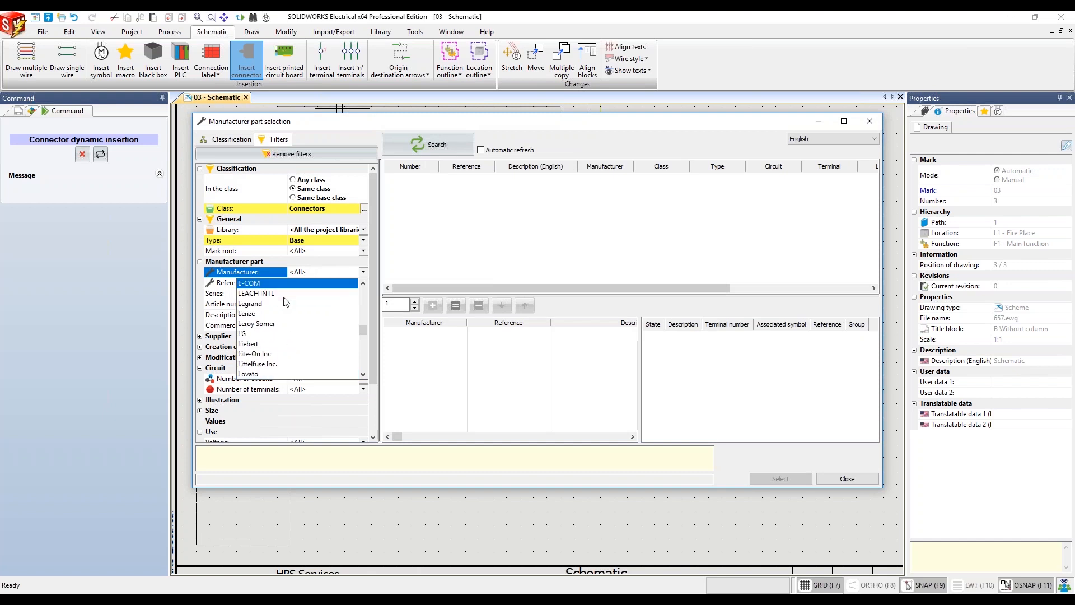
pyautogui.write('m')
pyautogui.scroll(-2, 279, 334)
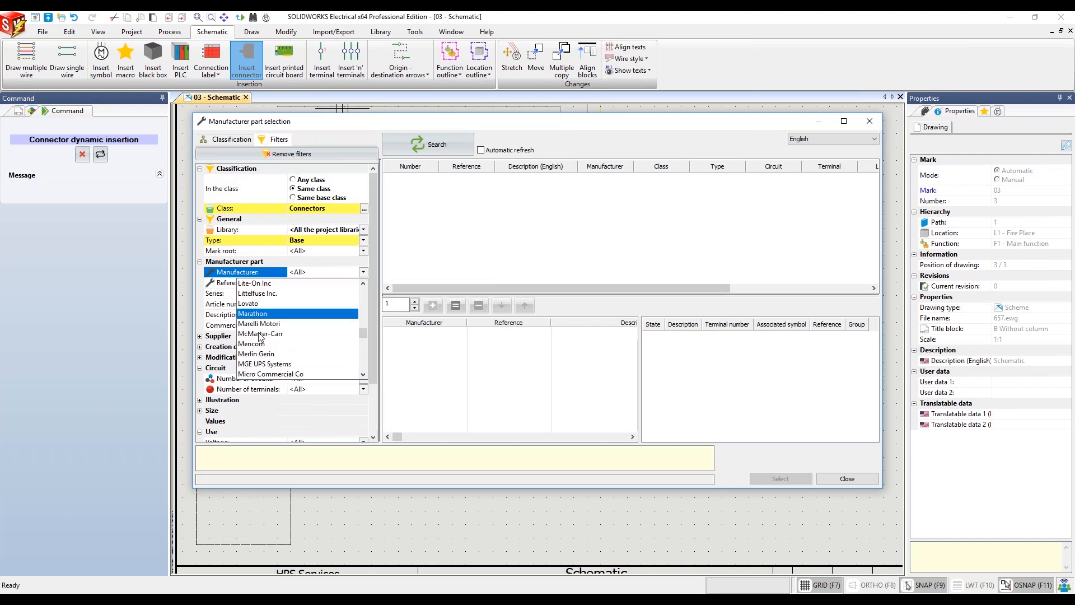
pyautogui.click(260, 368)
pyautogui.click(442, 147)
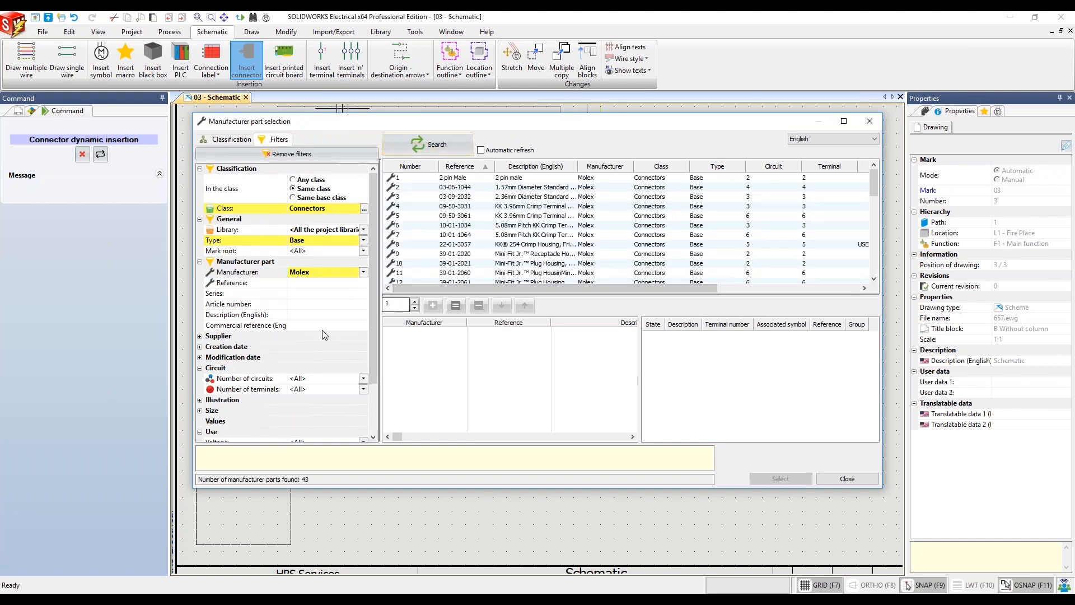
# Filter the Molex parts to 12 circuits and select part 39-01-2120 for the new connector
pyautogui.click(328, 380)
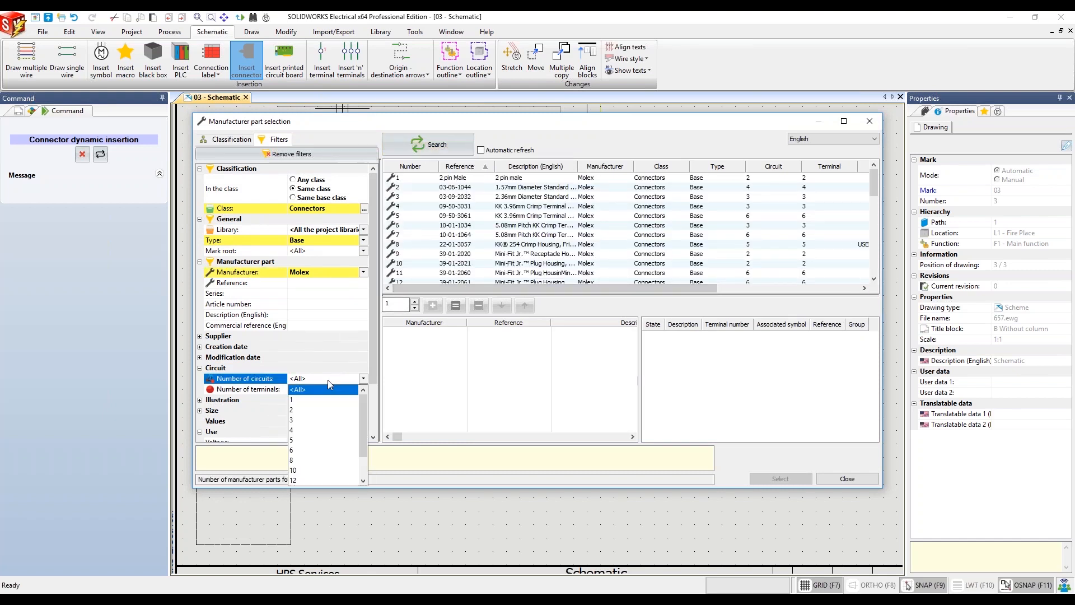
pyautogui.click(303, 472)
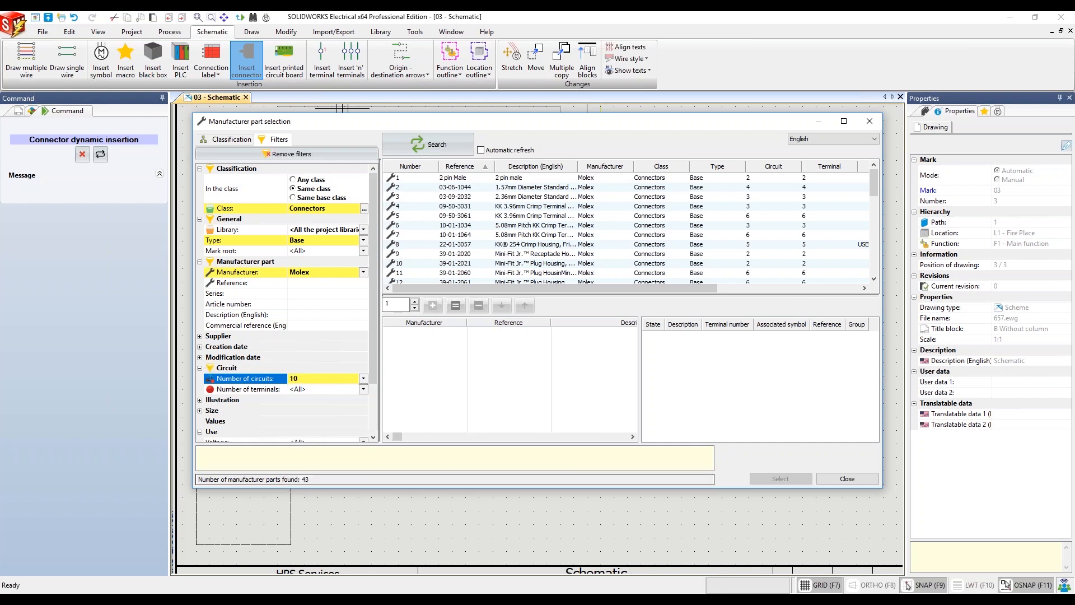
pyautogui.click(335, 381)
pyautogui.click(308, 451)
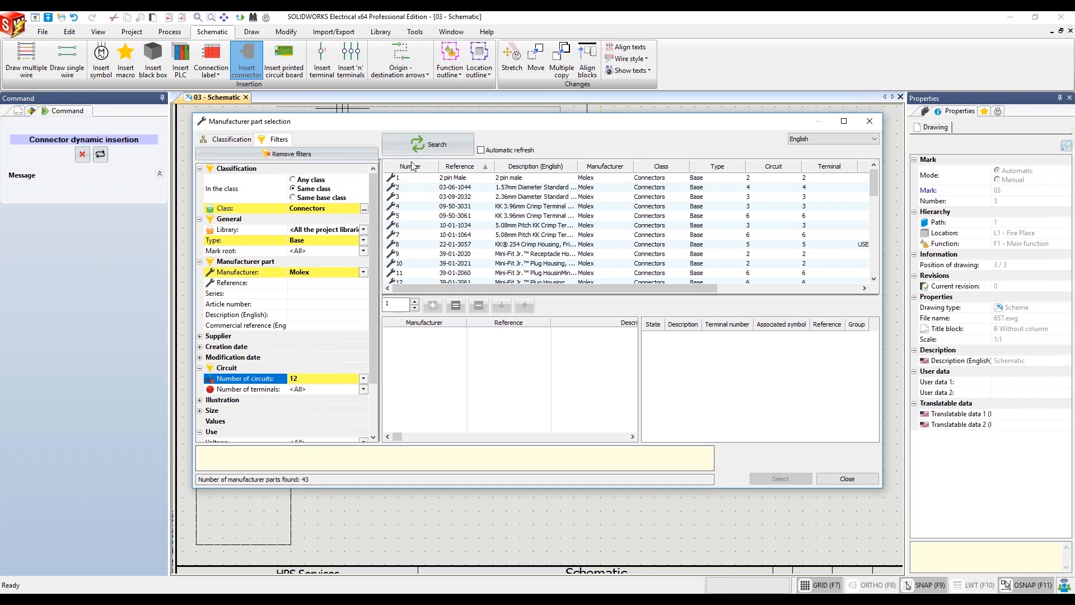
pyautogui.click(428, 144)
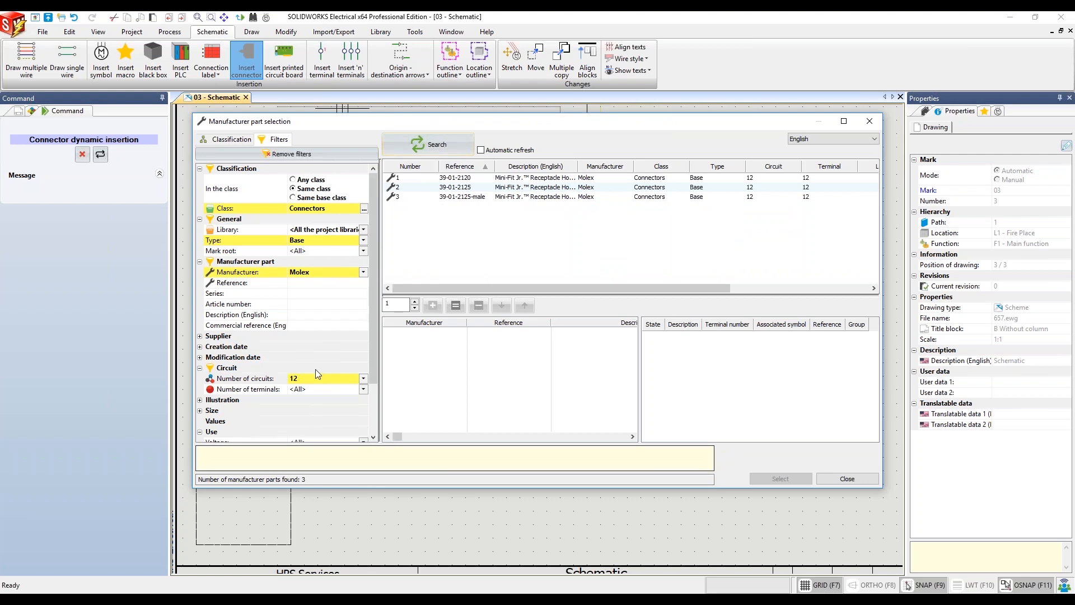
pyautogui.click(464, 178)
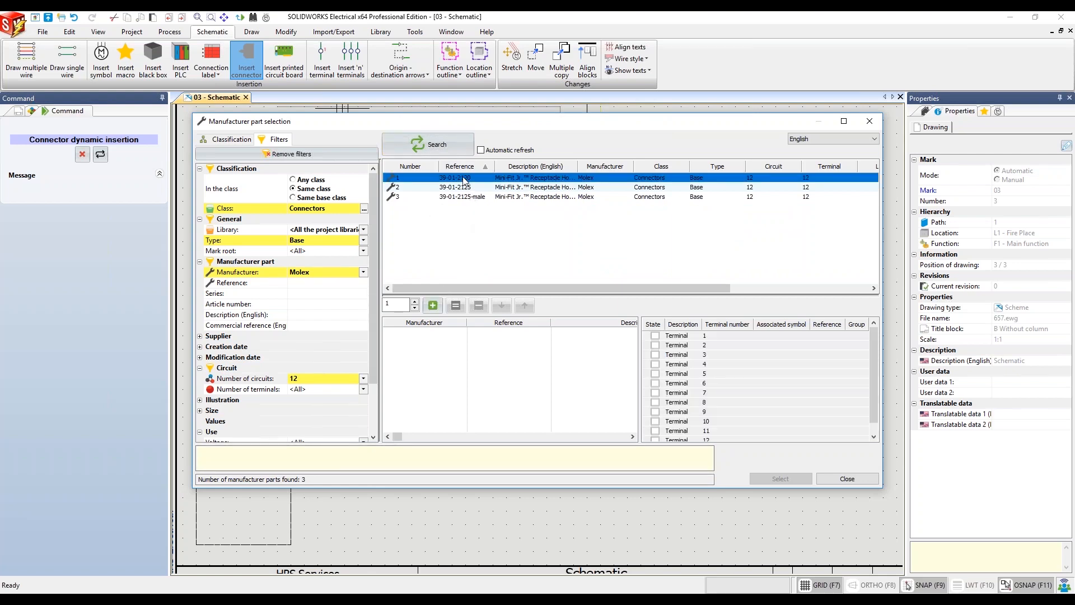
pyautogui.click(775, 481)
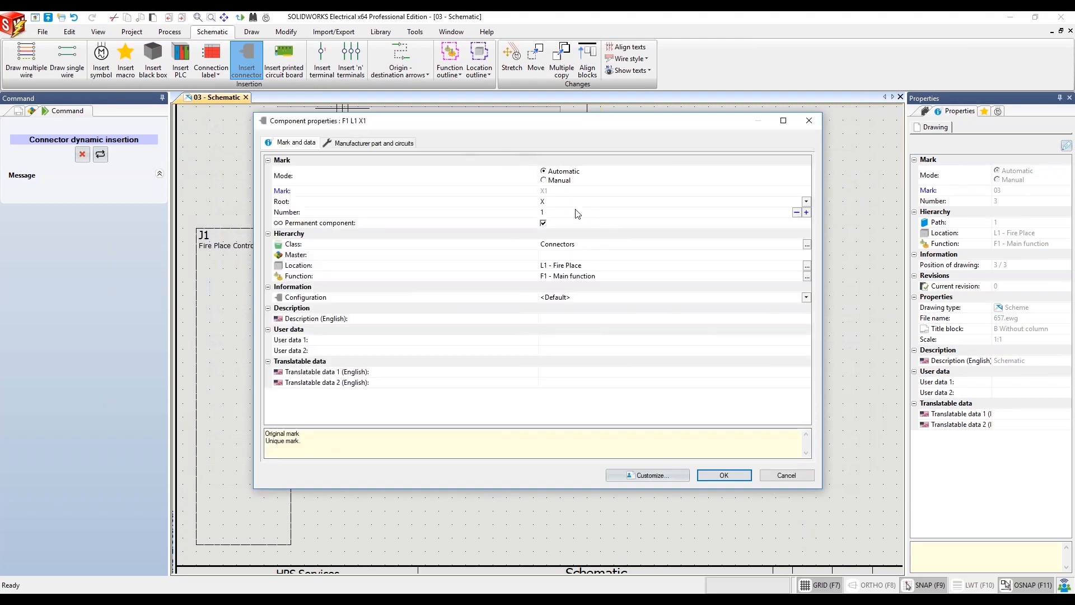
# Set the new connector's mark root to P and dismiss the symbol selector without choosing a symbol
pyautogui.click(542, 202)
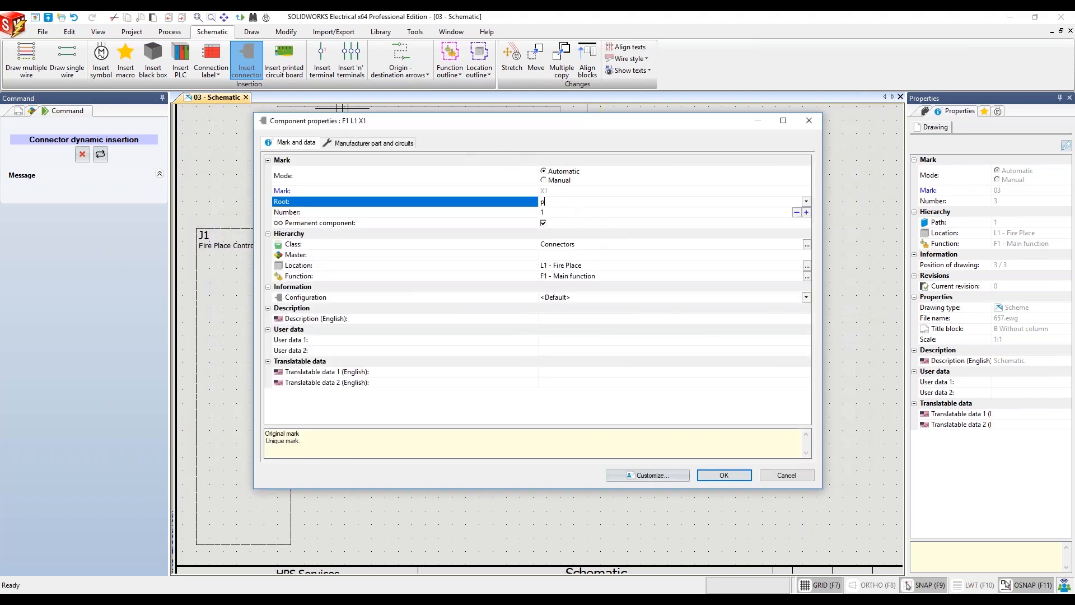
pyautogui.press('BackSpace')
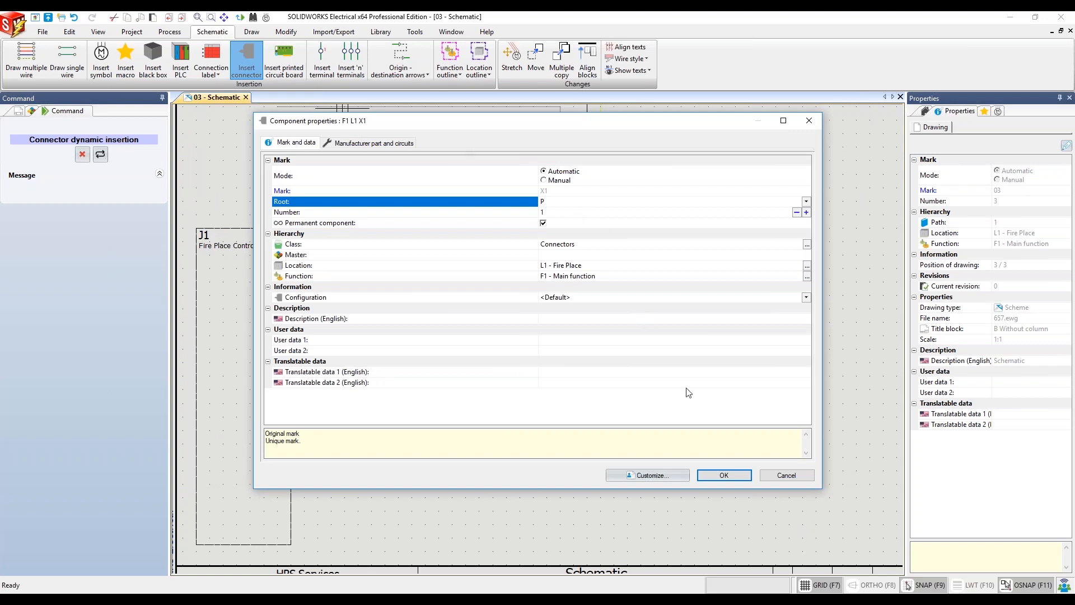
pyautogui.click(727, 475)
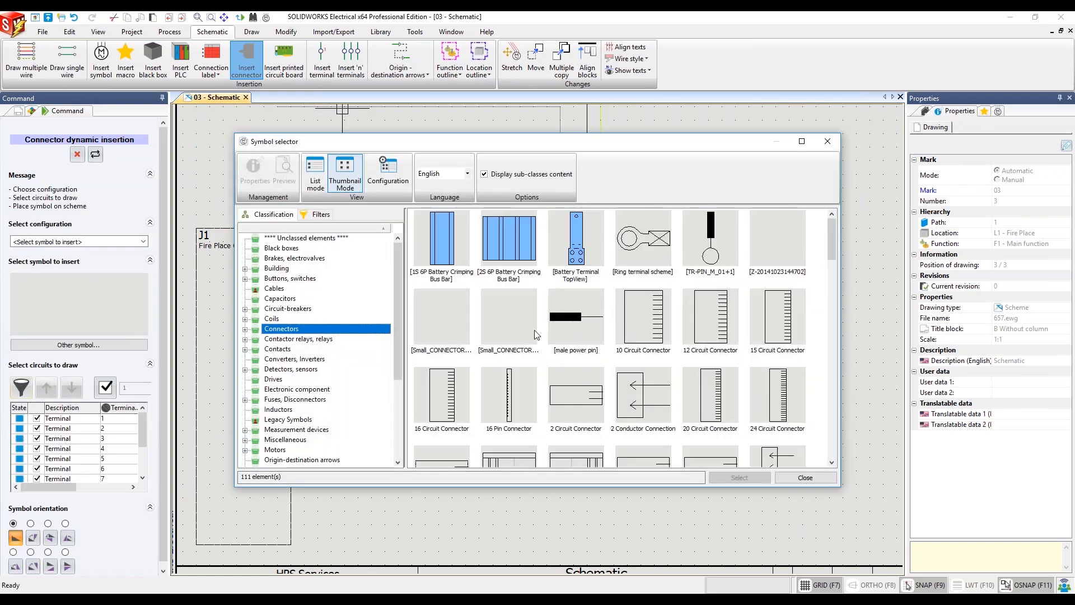
pyautogui.click(834, 478)
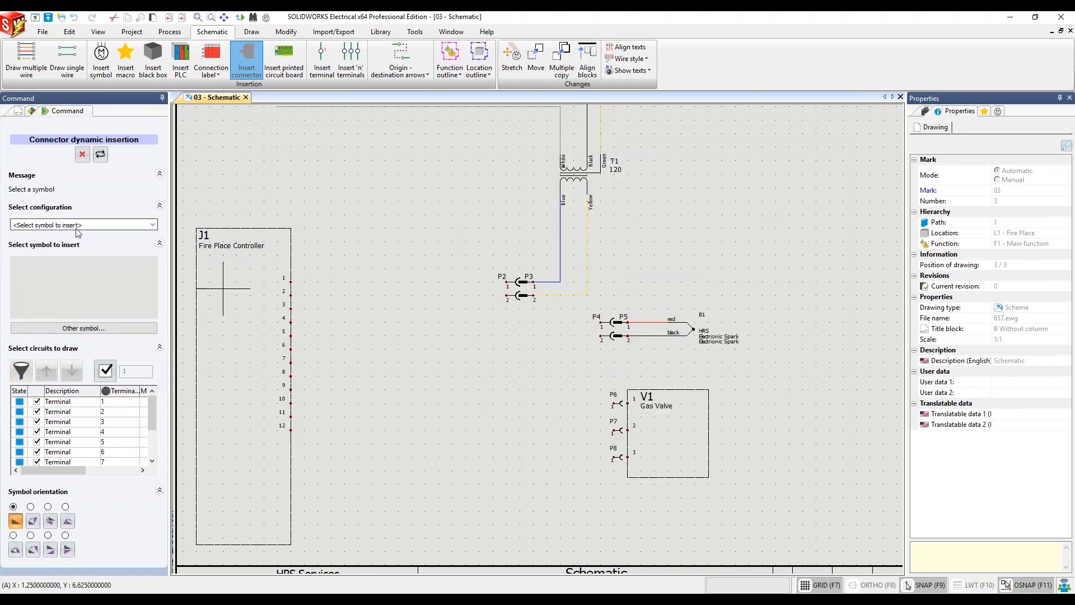
# Try the regular and (XSMALL) "Dynamic connector with pin symbol" configurations for the new connector
pyautogui.click(112, 224)
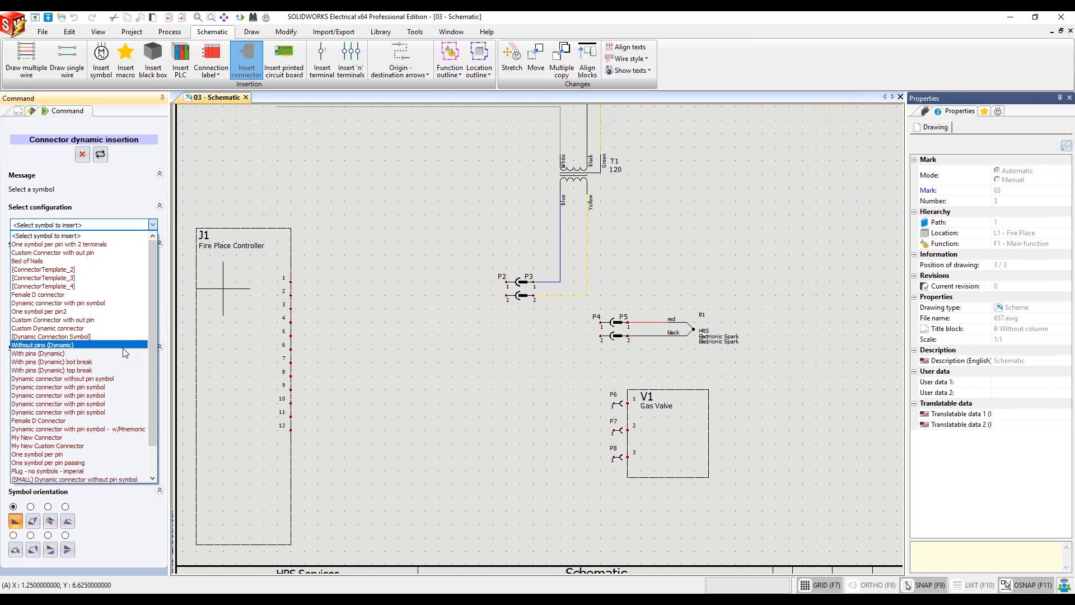
pyautogui.click(117, 389)
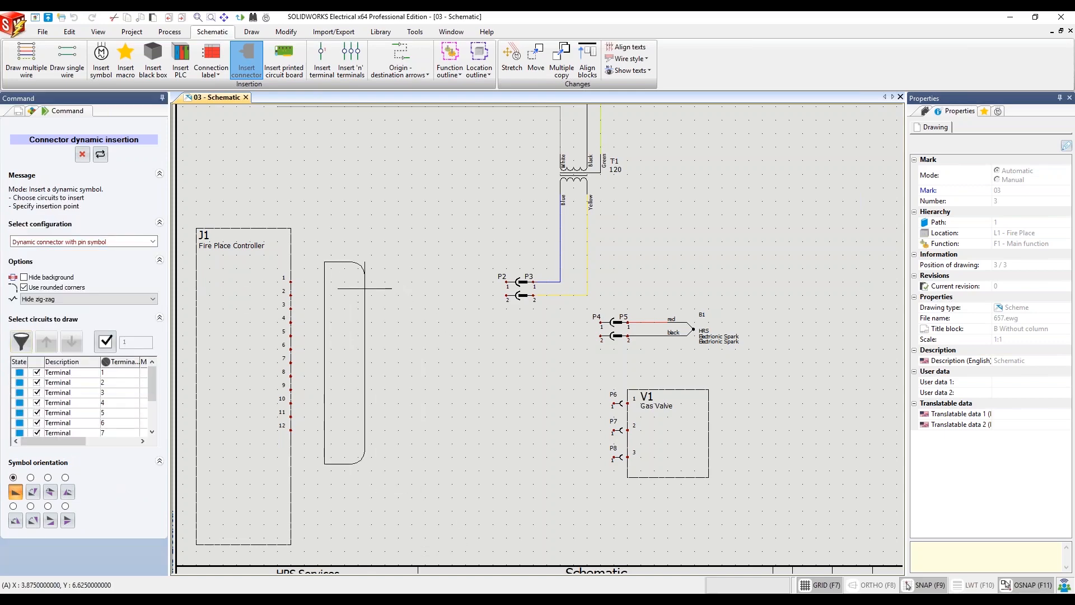
pyautogui.click(152, 241)
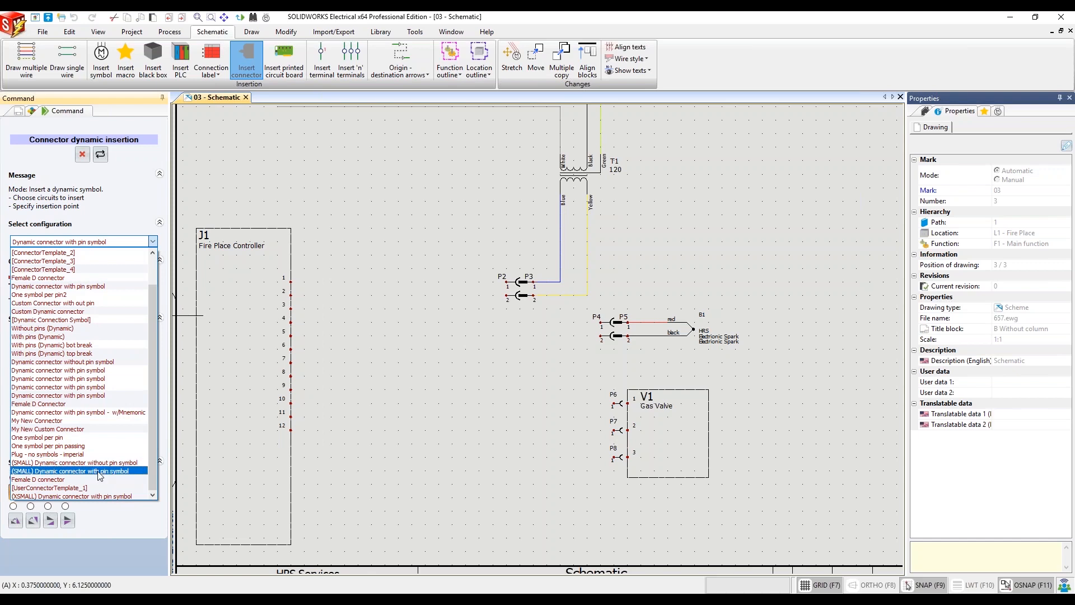
pyautogui.click(98, 496)
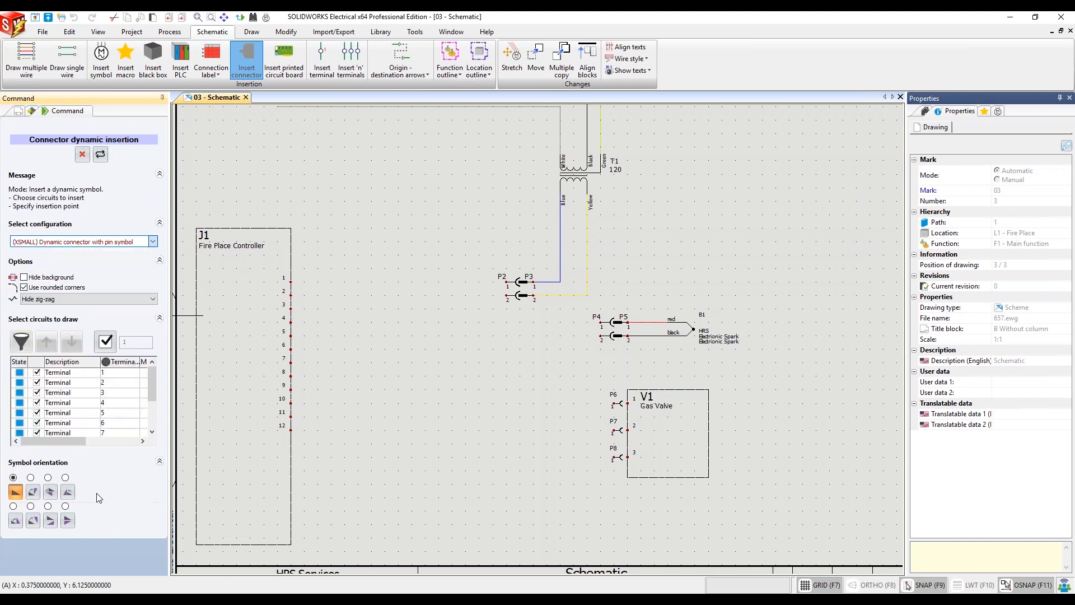
# Place the connector at pin 1 of the J1 Fire Place Controller using the "(SMALL) Dynamic connector with pin symbol" configuration
pyautogui.click(153, 241)
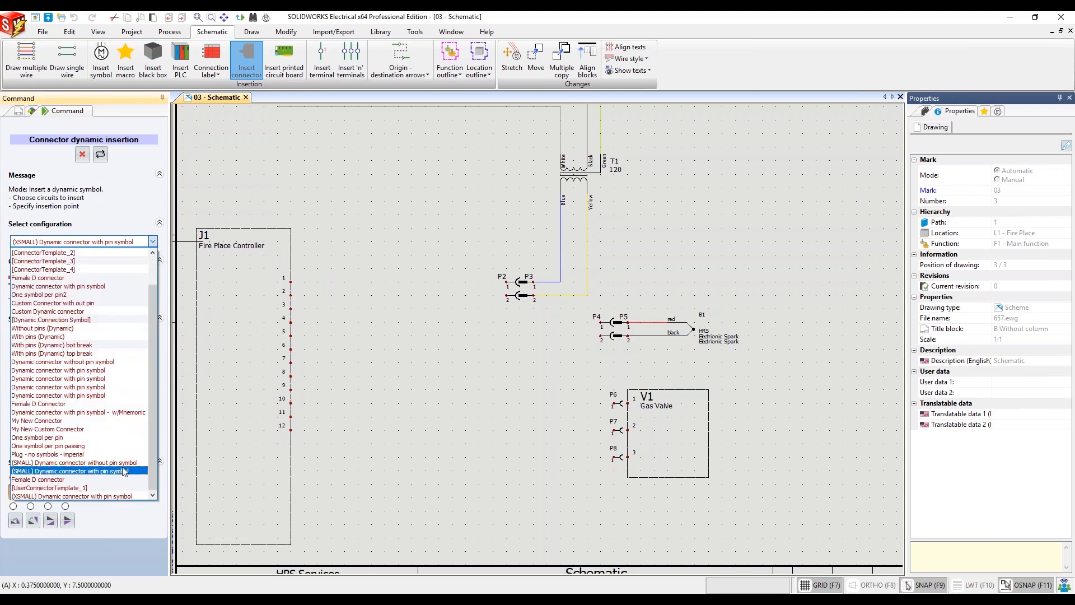
pyautogui.click(124, 471)
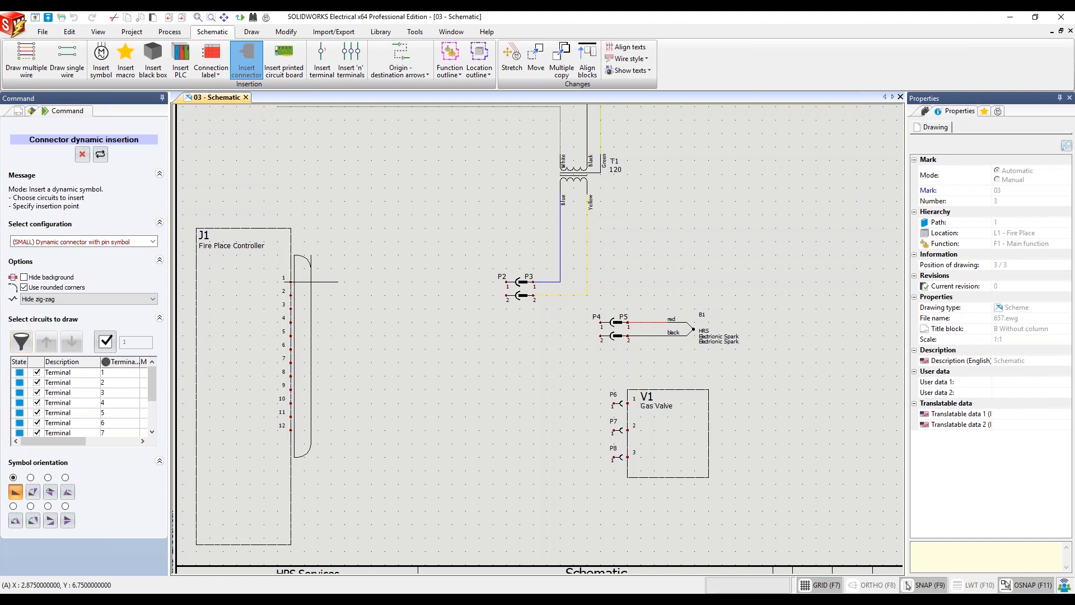
pyautogui.click(291, 281)
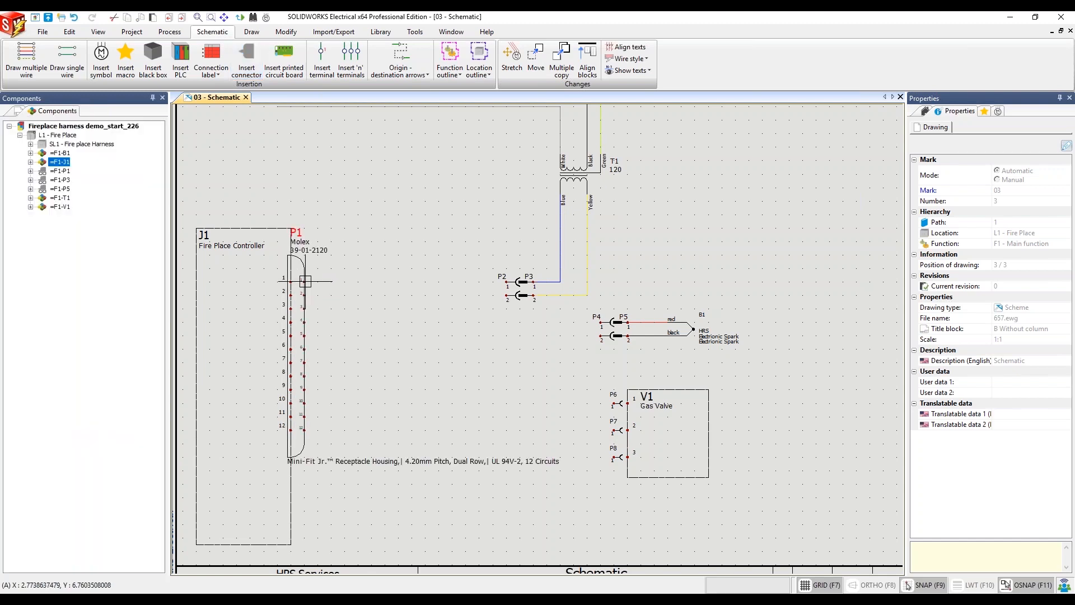
# Draw a single 16 AWG Blue wire from pin 1 of connector P1 to pin 1 of connector P2
pyautogui.scroll(1, 343, 307)
pyautogui.scroll(1, 317, 290)
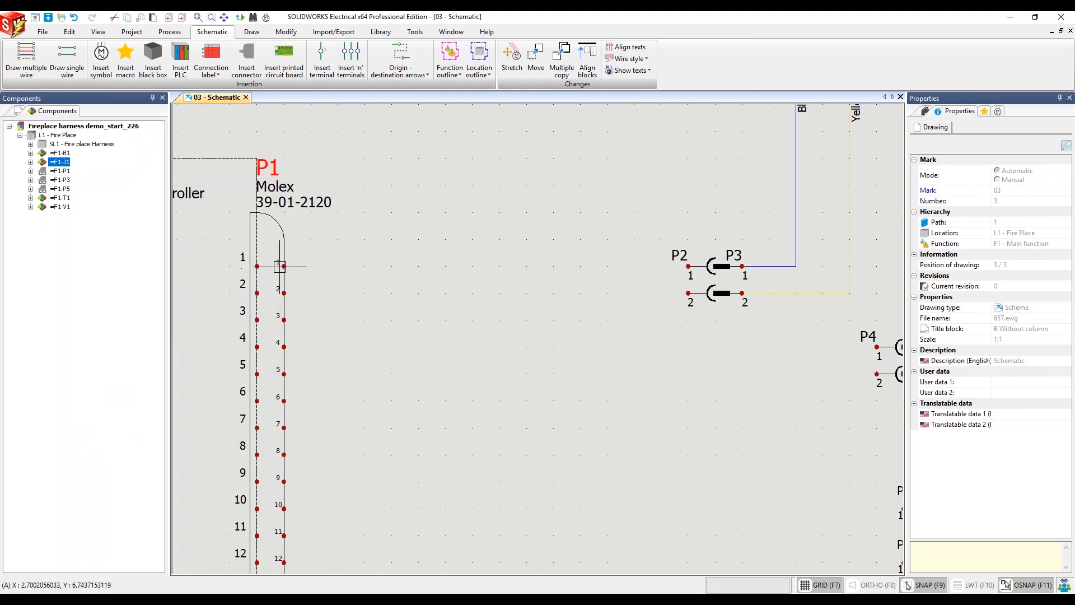
pyautogui.scroll(-1, 262, 525)
pyautogui.moveTo(303, 536); pyautogui.dragTo(305, 489, button='middle')
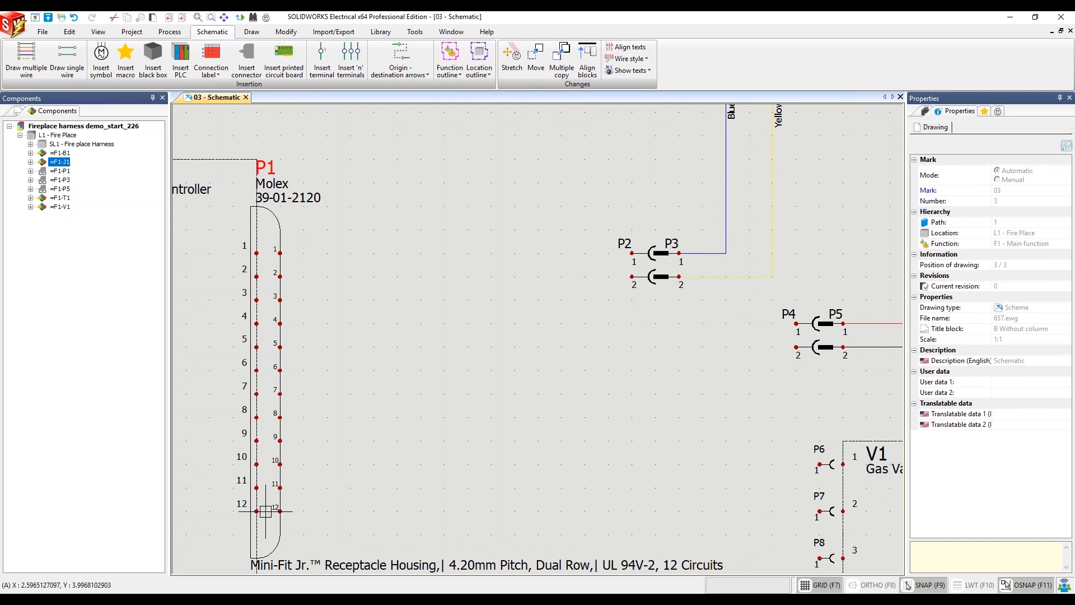
pyautogui.scroll(-1, 355, 351)
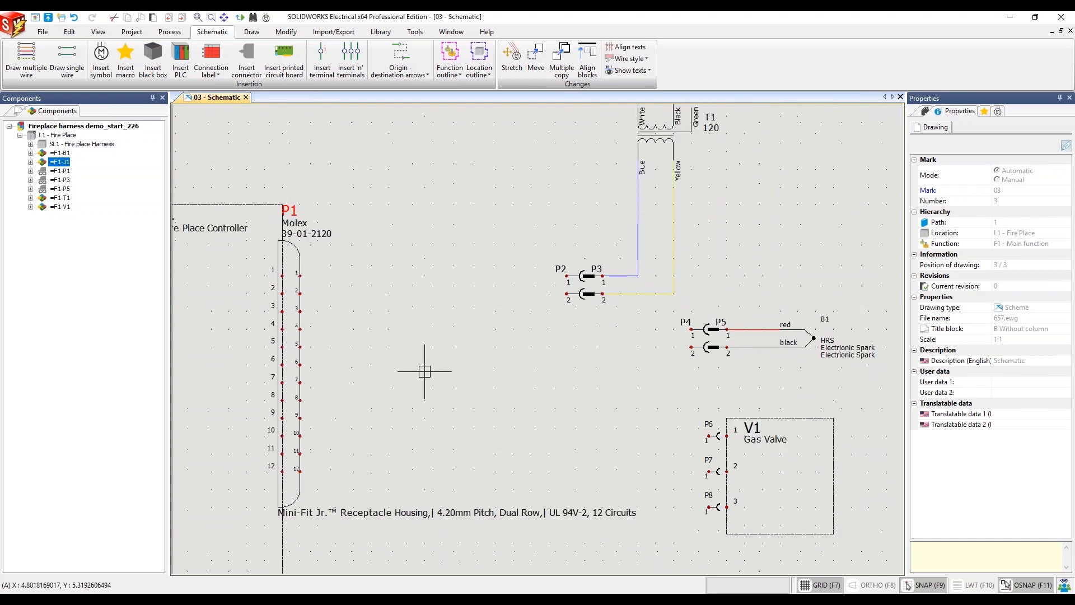
pyautogui.moveTo(424, 371); pyautogui.dragTo(412, 364, button='middle')
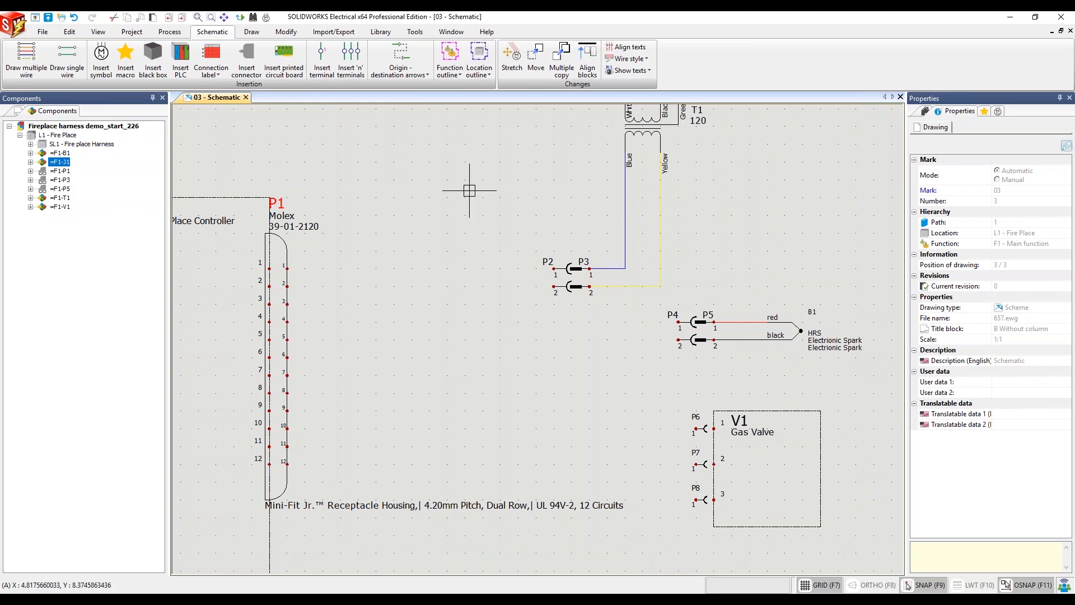
pyautogui.click(65, 58)
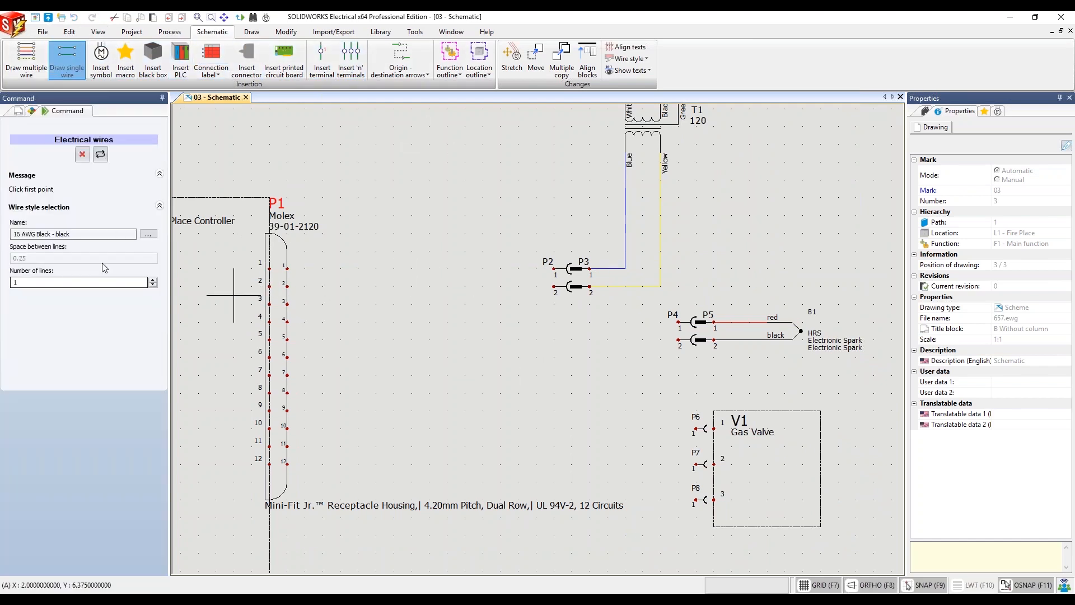
pyautogui.click(148, 233)
pyautogui.moveTo(524, 199); pyautogui.dragTo(439, 181)
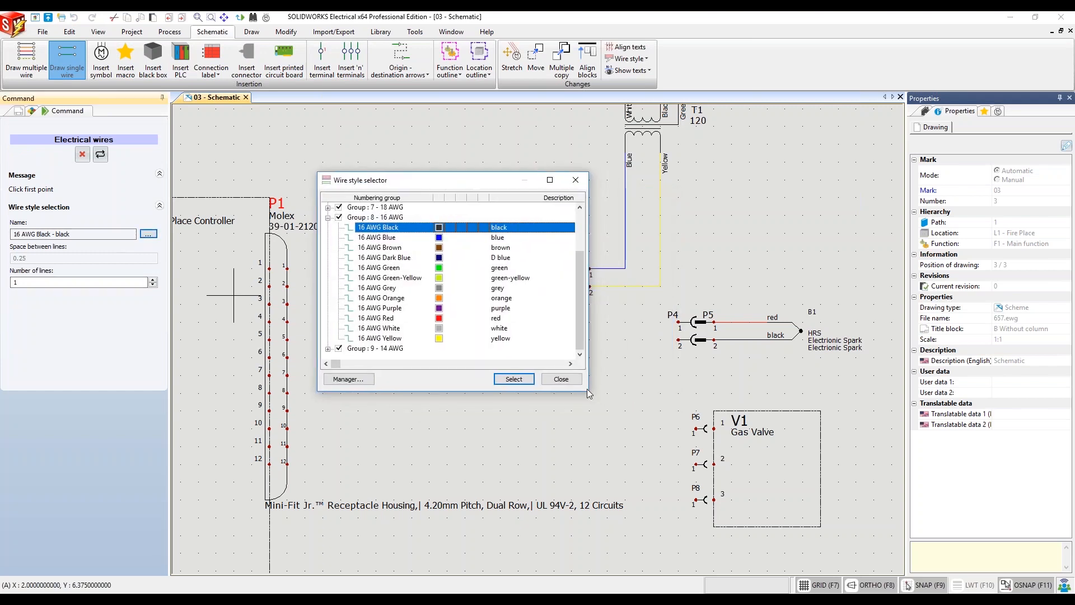
pyautogui.moveTo(592, 392); pyautogui.dragTo(649, 434)
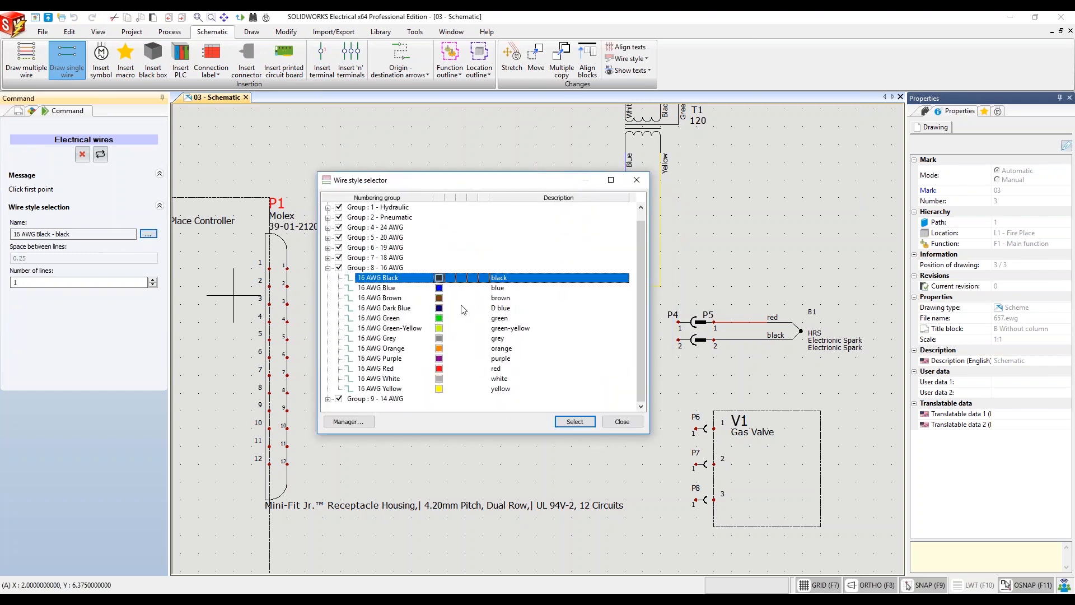
pyautogui.click(388, 288)
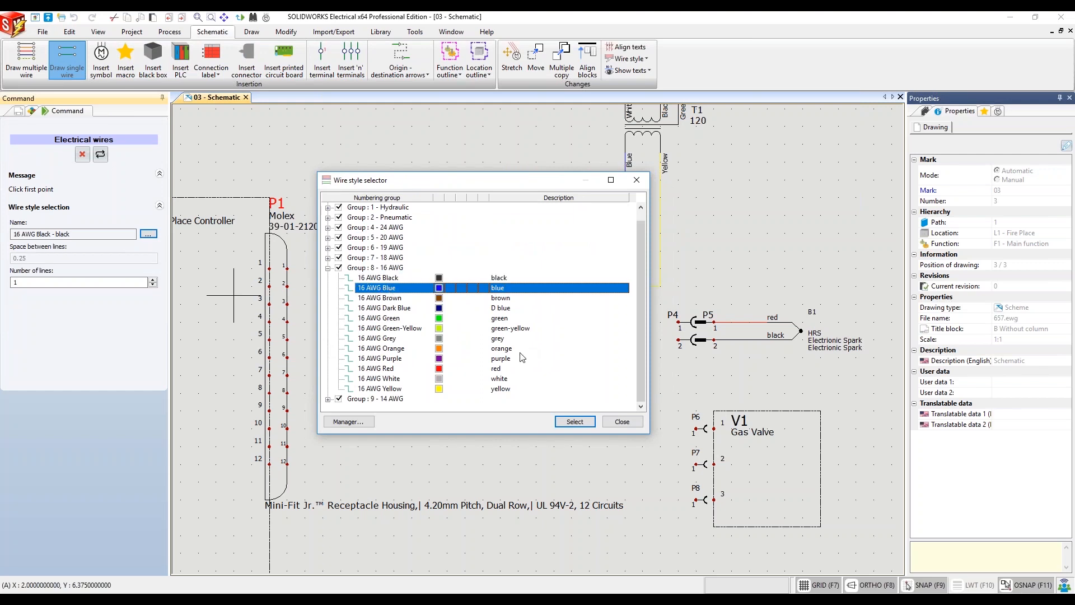
pyautogui.click(575, 421)
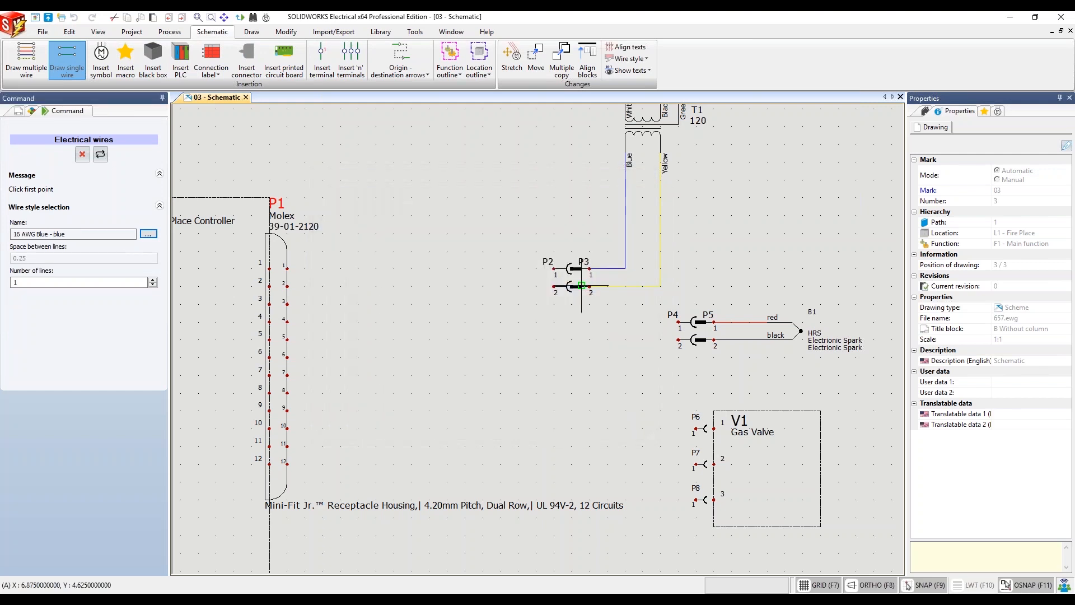
pyautogui.click(286, 268)
pyautogui.click(570, 269)
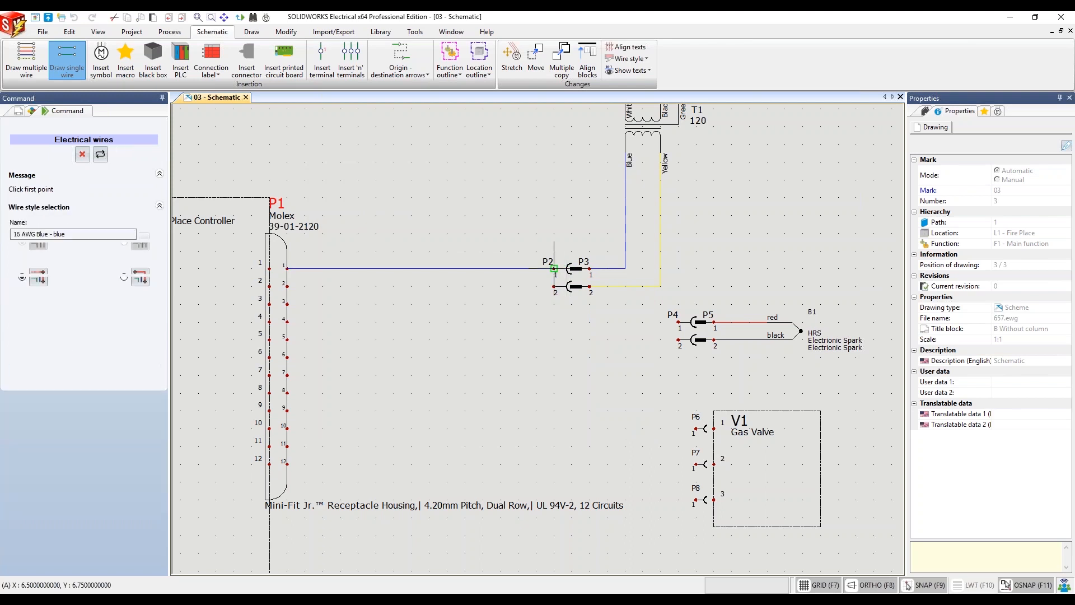
# Draw a single 16 AWG Yellow wire from pin 2 of connector P1 to pin 2 of connector P2
pyautogui.click(148, 234)
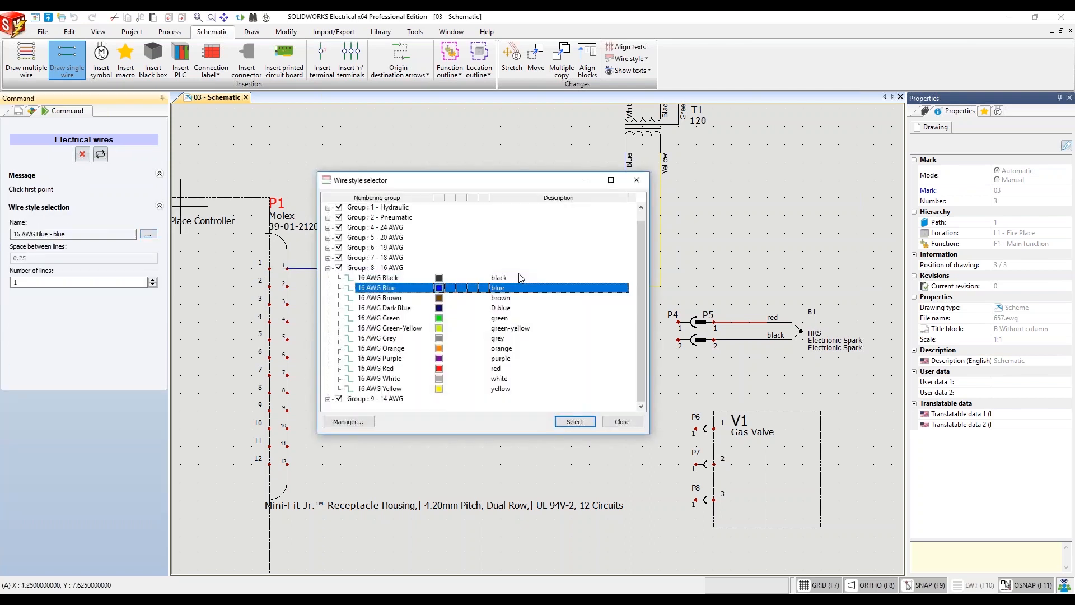
pyautogui.click(401, 389)
pyautogui.click(575, 421)
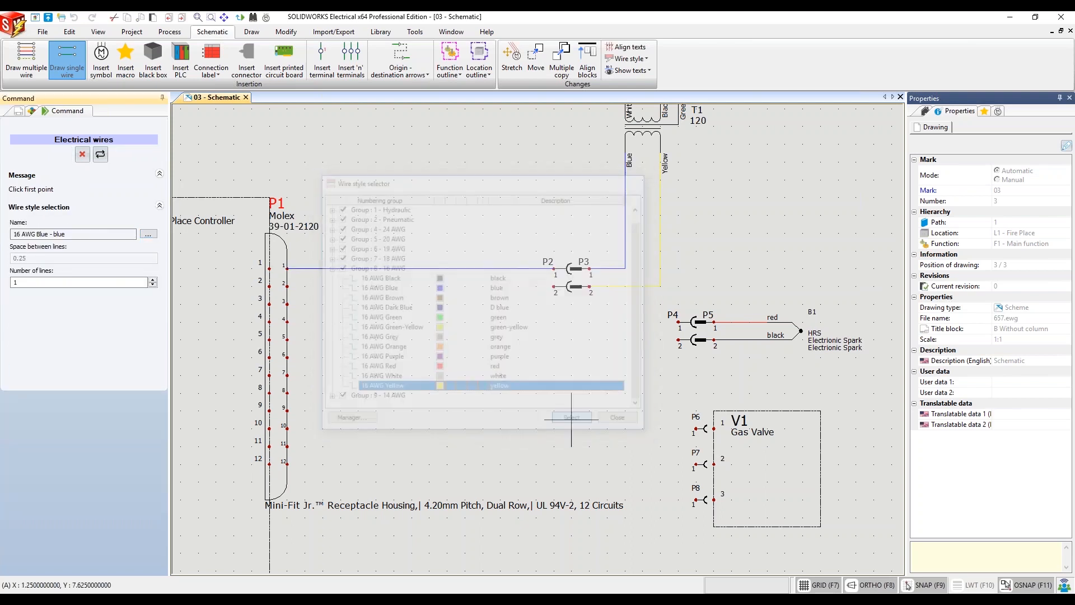
pyautogui.click(287, 282)
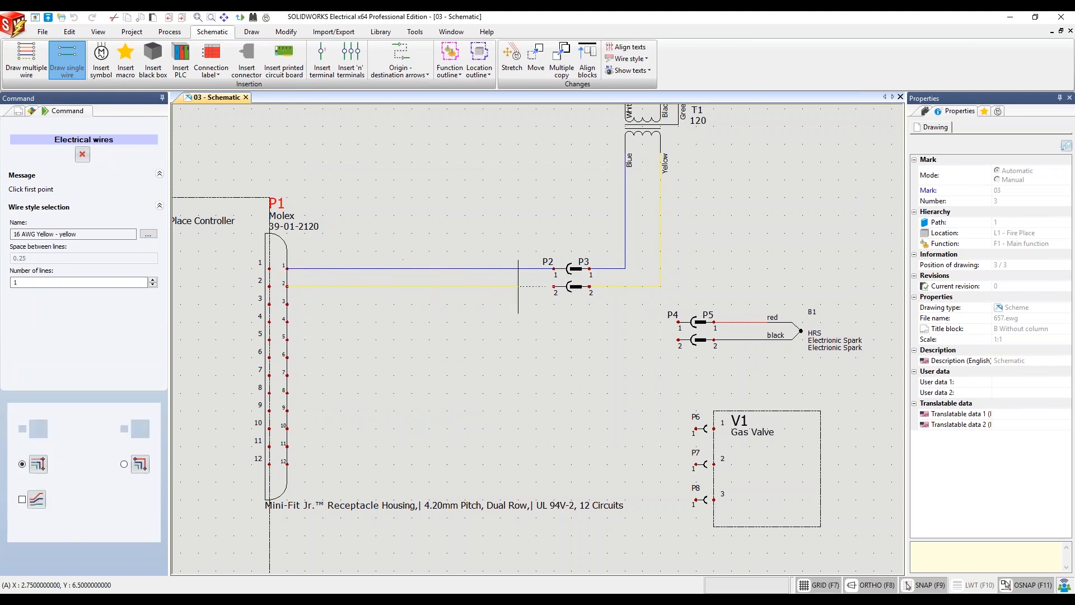
pyautogui.click(554, 286)
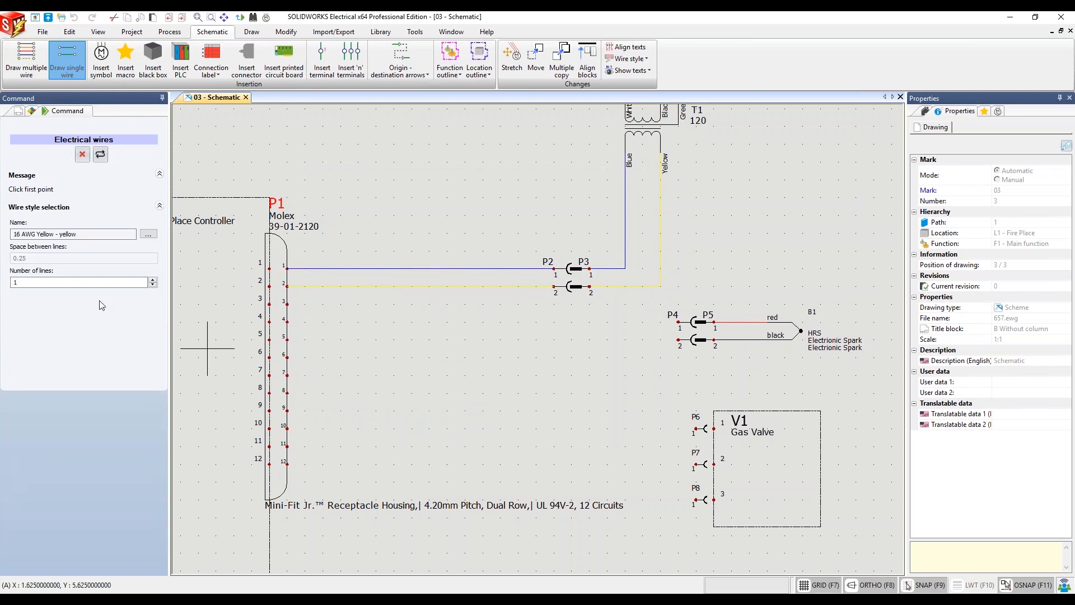
# Draw a single 16 AWG Red wire from pin 4 of connector P1 to pin 1 of connector P4
pyautogui.click(148, 234)
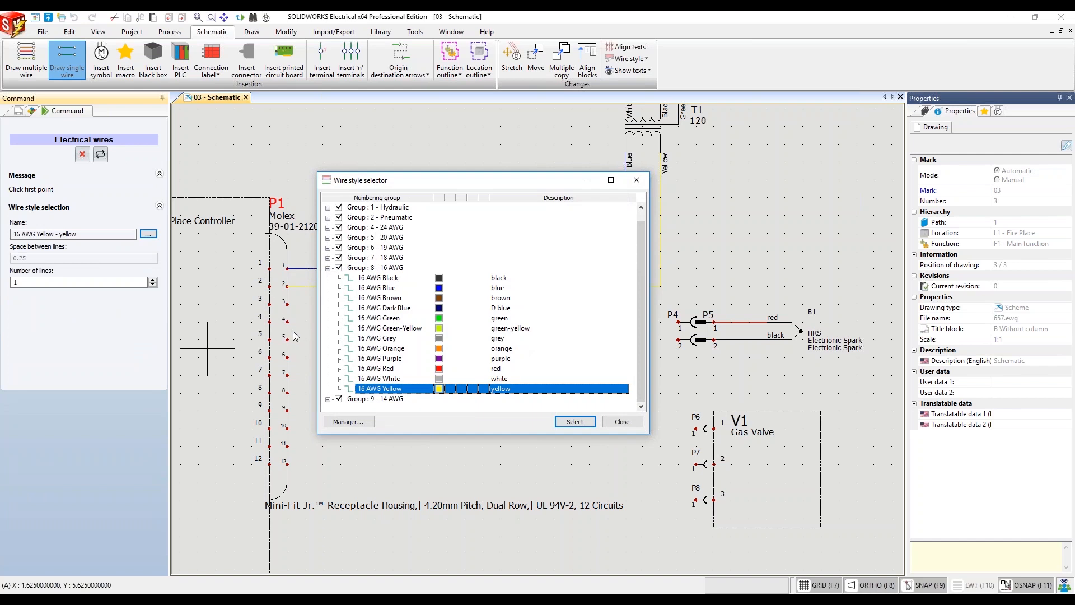
pyautogui.click(386, 368)
pyautogui.click(575, 421)
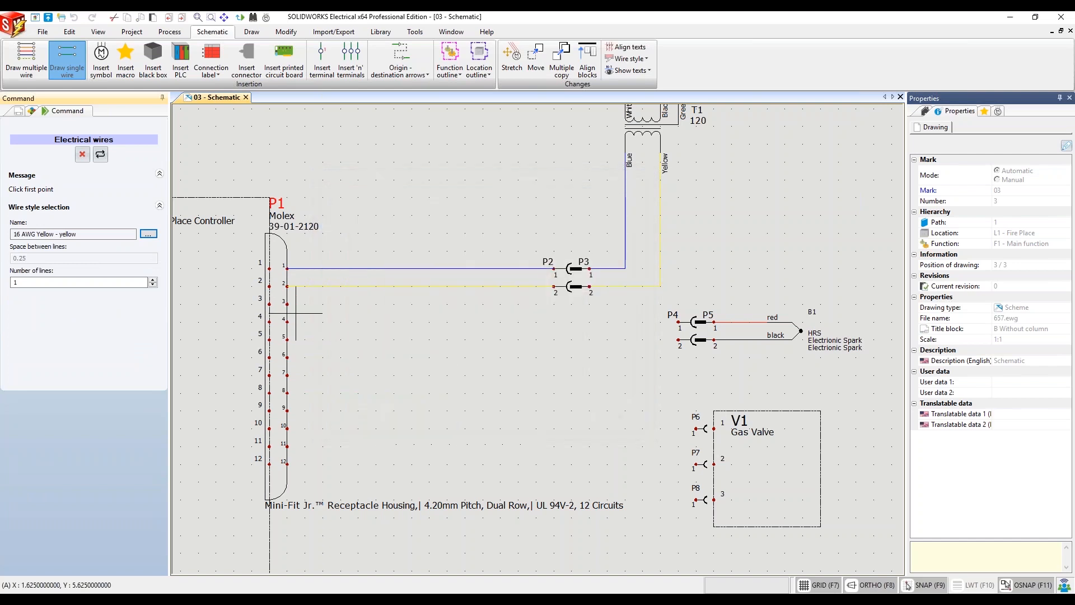
pyautogui.click(284, 322)
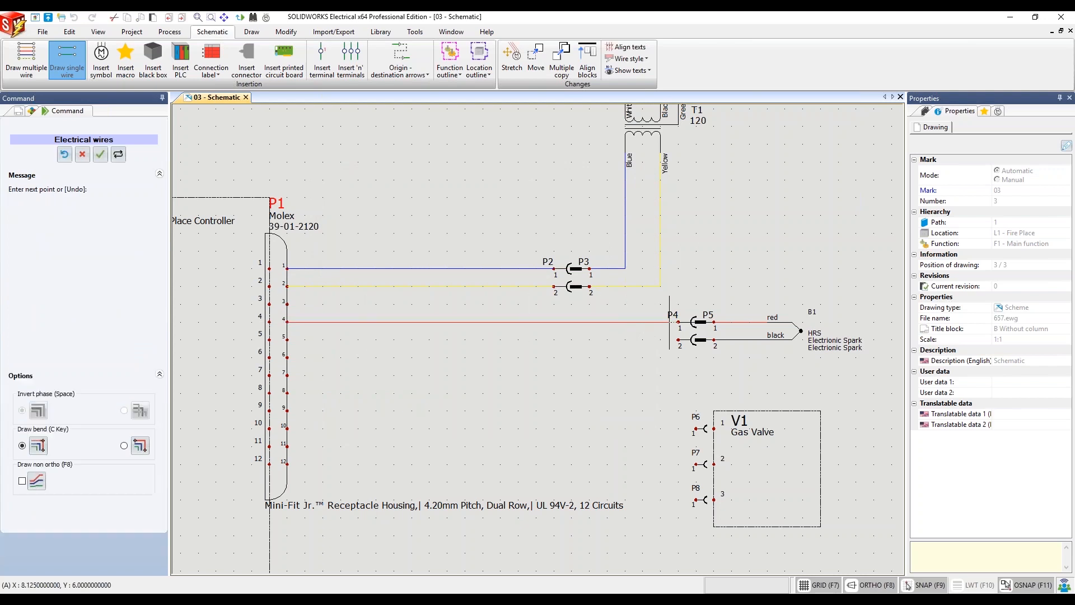
pyautogui.click(678, 322)
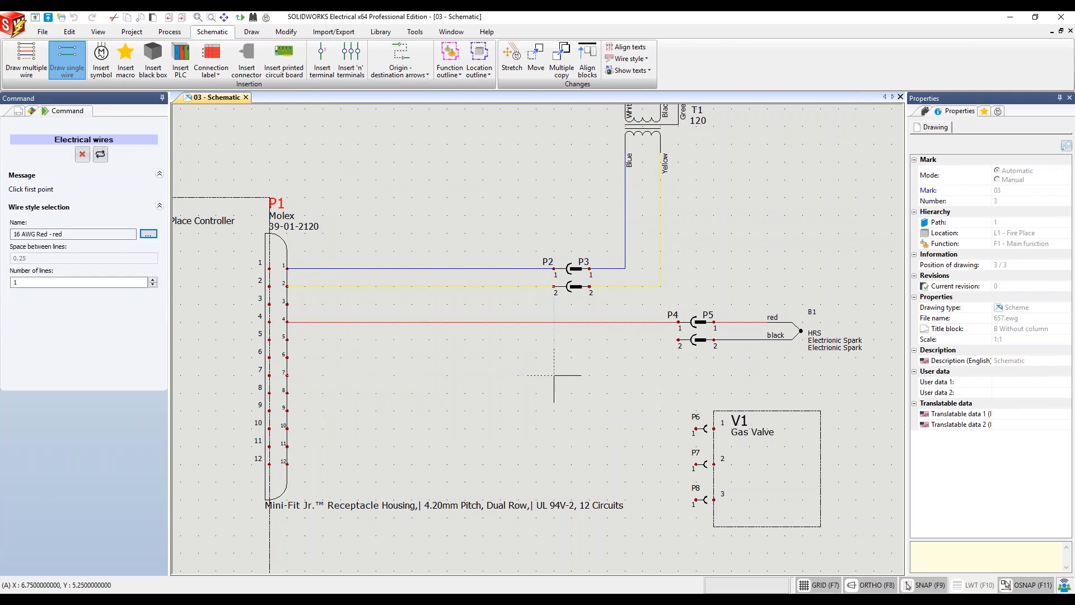
# Draw a single 16 AWG Black wire from pin 5 of connector P1 to pin 2 of connector P4
pyautogui.click(148, 233)
pyautogui.click(378, 278)
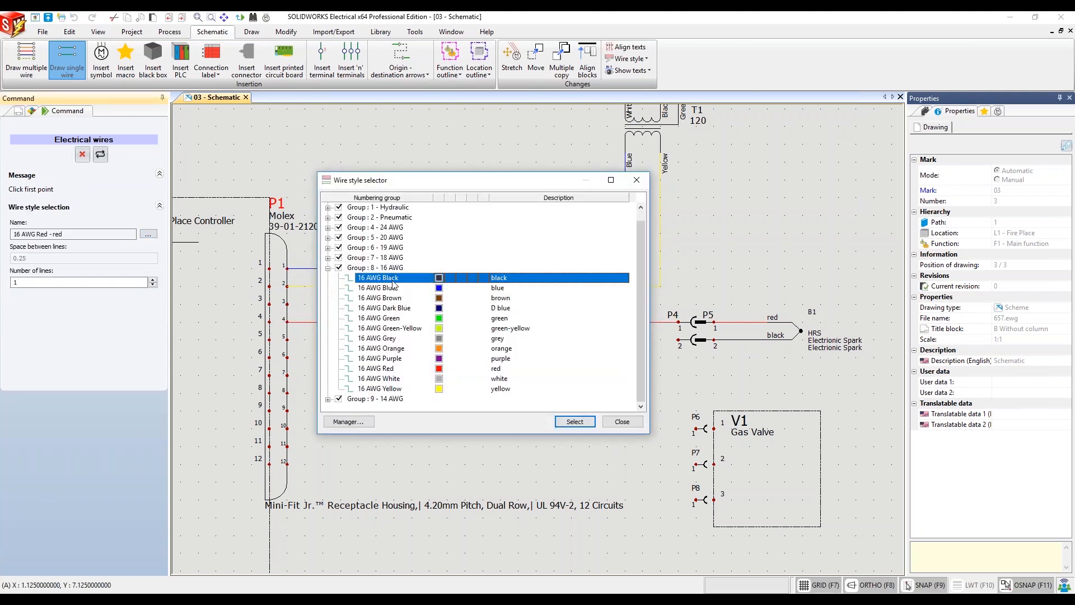
pyautogui.click(575, 421)
pyautogui.click(286, 339)
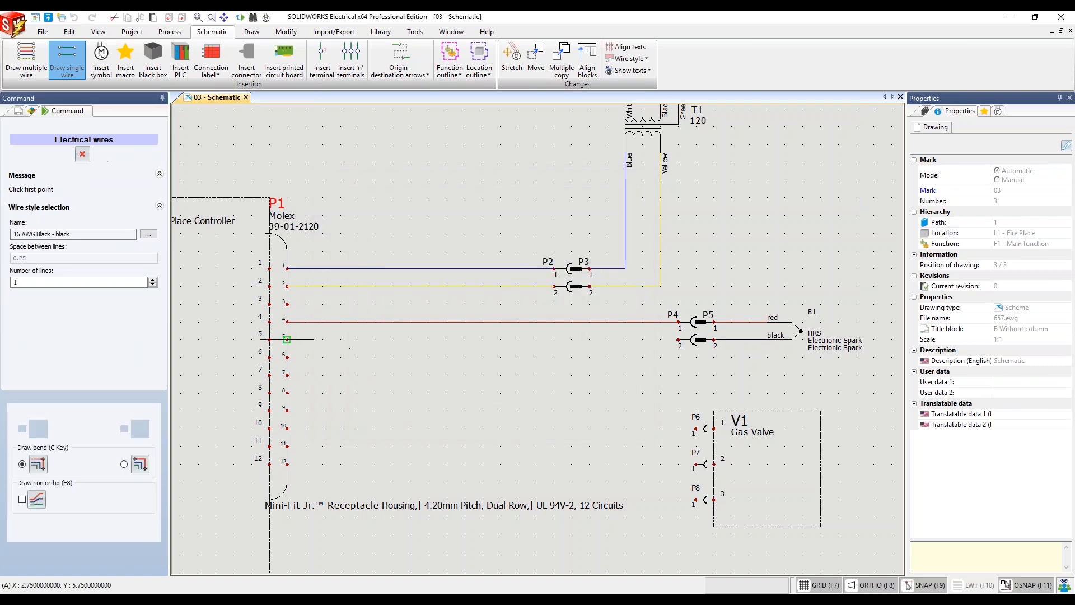
pyautogui.click(678, 340)
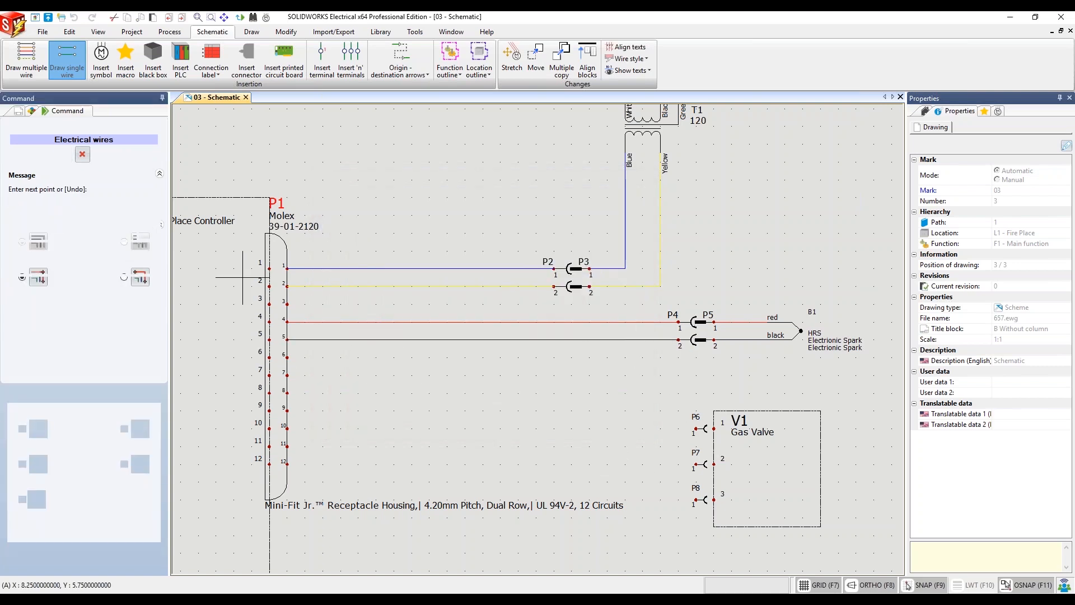
# Draw a single 18 AWG Brown wire from pin 8 of connector P1 to pin 1 of connector P6 at the gas valve
pyautogui.click(148, 234)
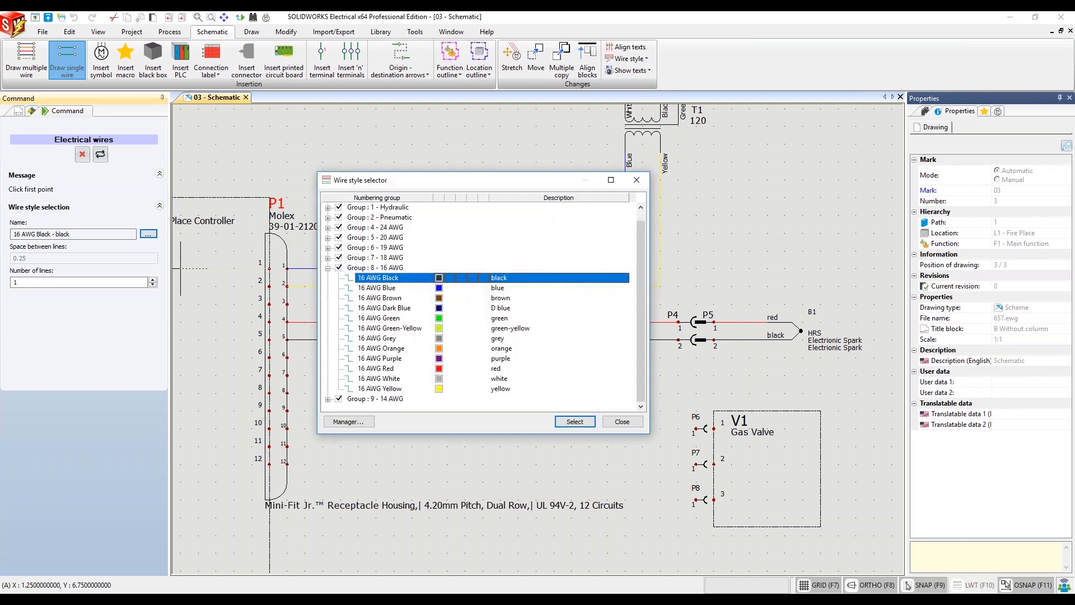
pyautogui.click(328, 268)
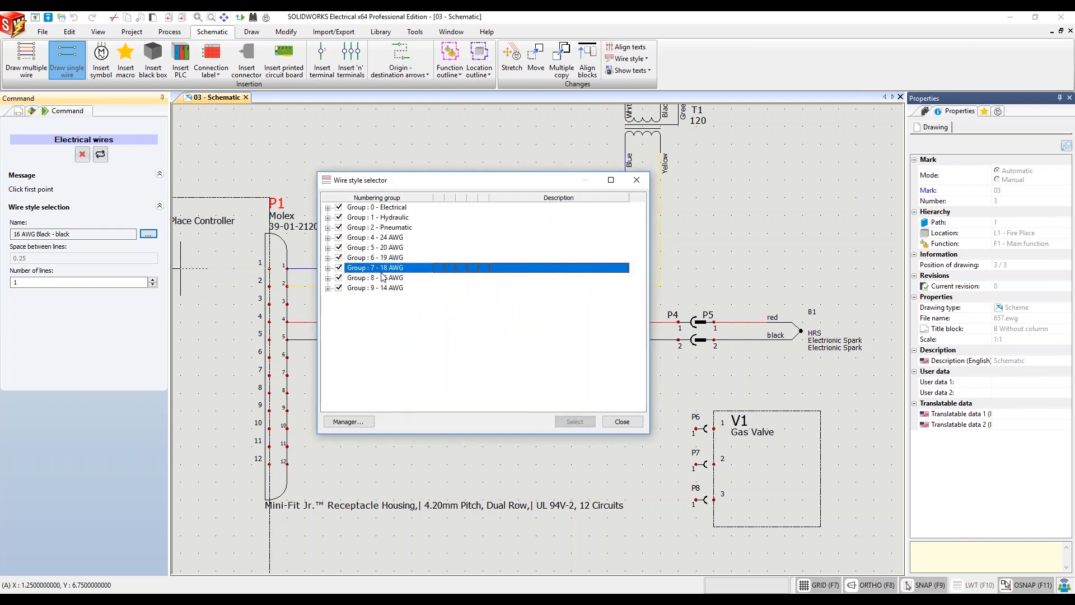
pyautogui.click(330, 268)
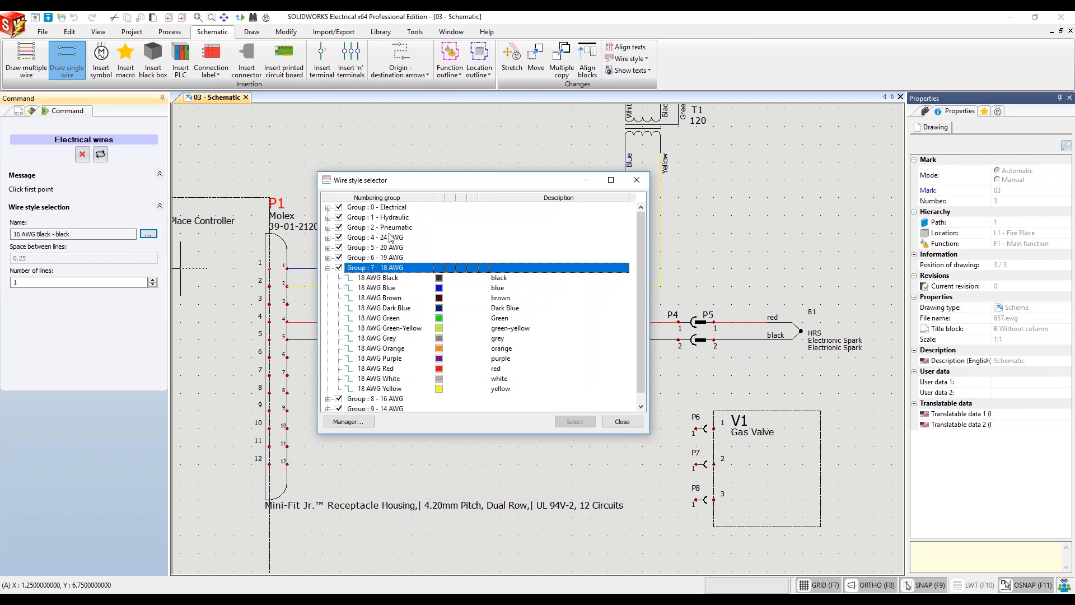
pyautogui.doubleClick(370, 208)
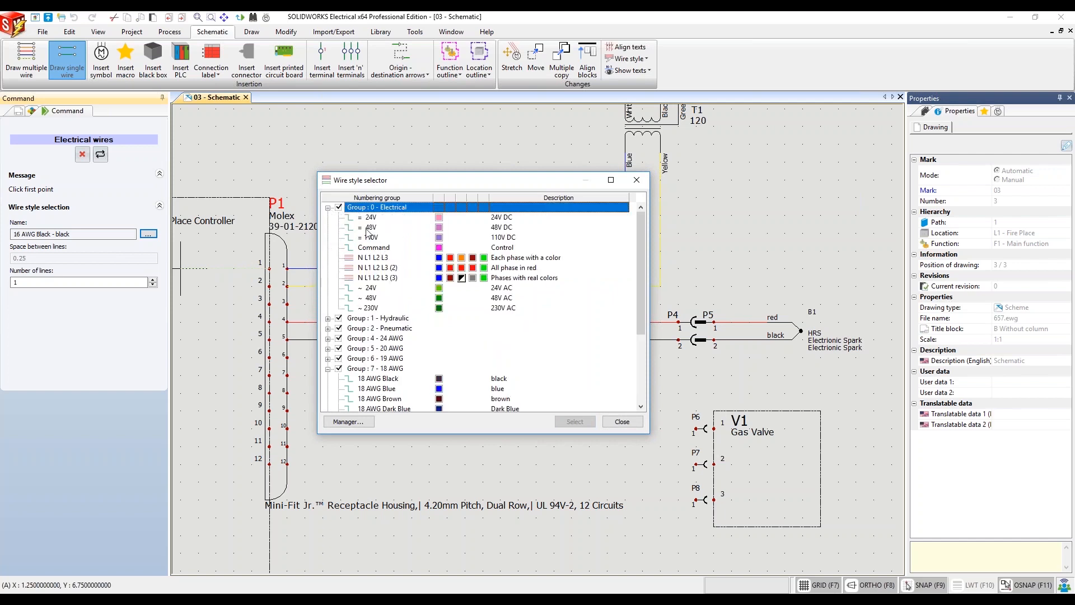
pyautogui.click(328, 208)
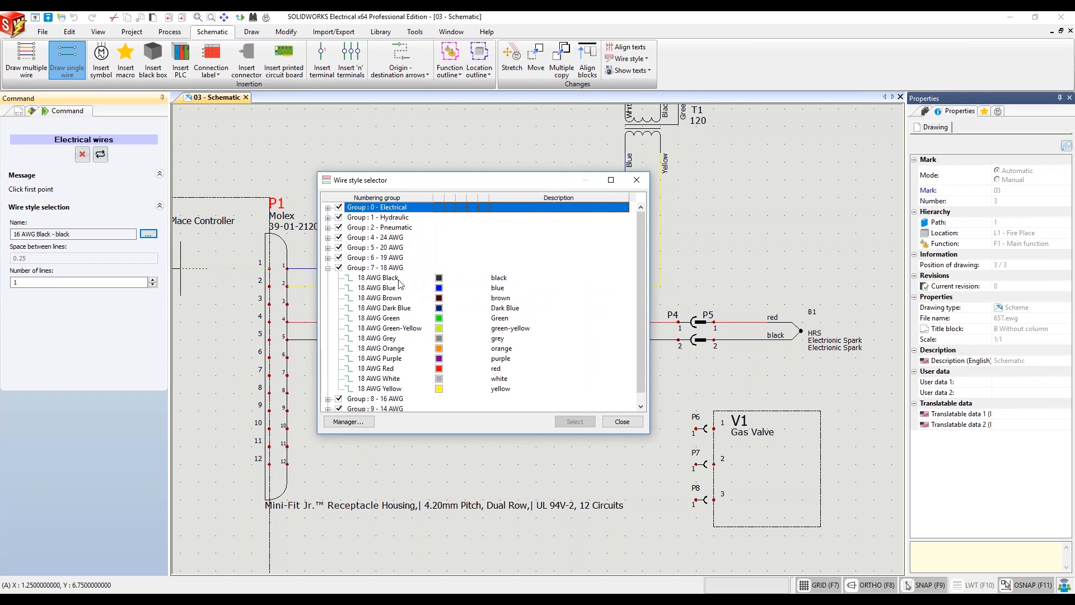
pyautogui.click(401, 298)
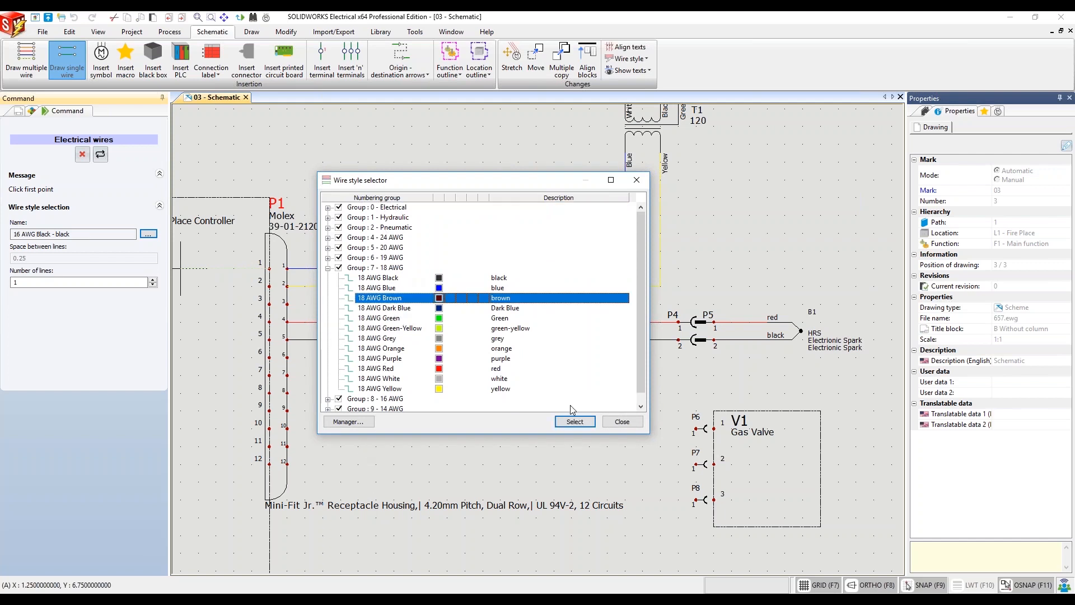
pyautogui.click(575, 421)
pyautogui.click(287, 393)
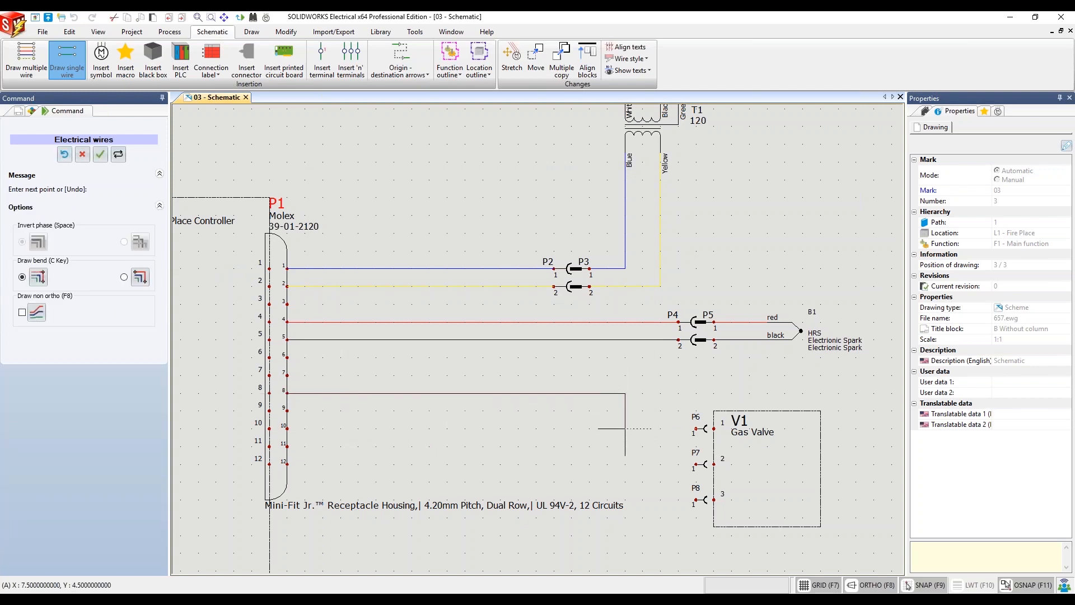
pyautogui.click(703, 429)
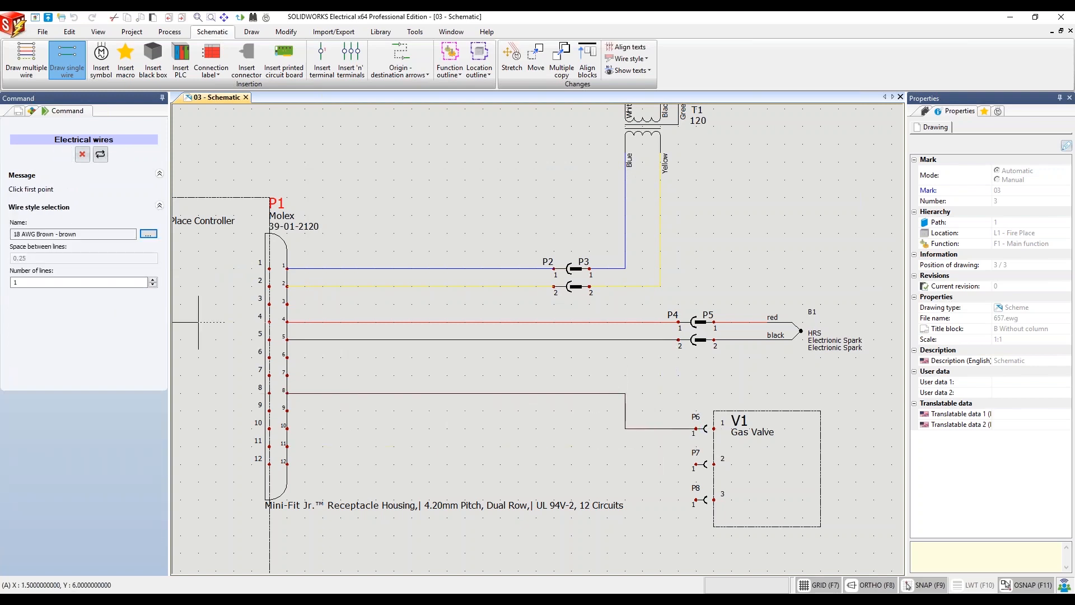
# Draw a single 18 AWG Orange wire from pin 10 of connector P1 to pin 1 of connector P7, bending it down before the gas valve
pyautogui.click(148, 234)
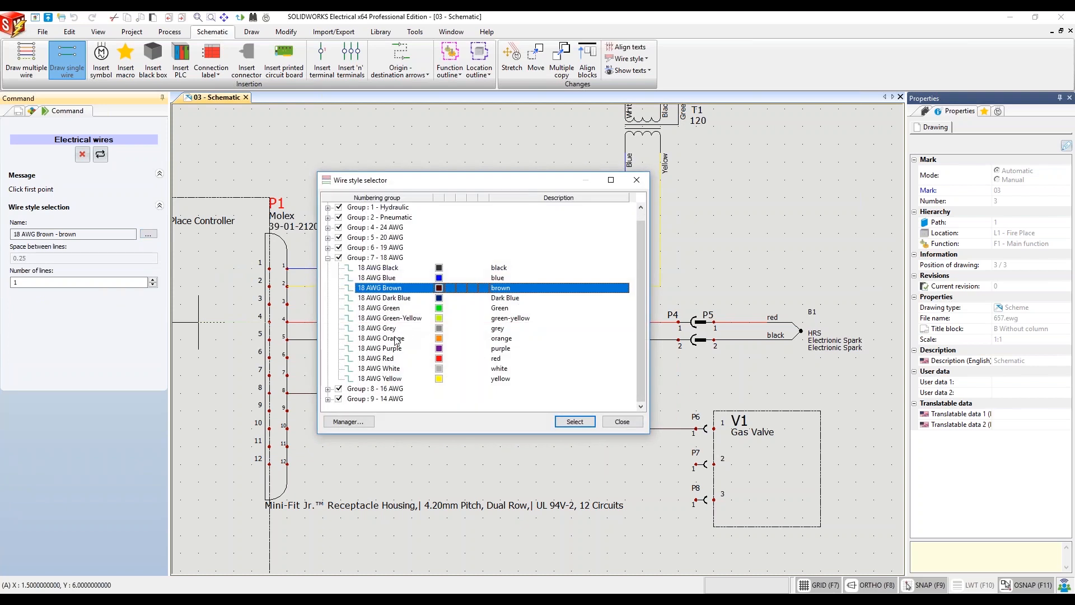
pyautogui.click(395, 338)
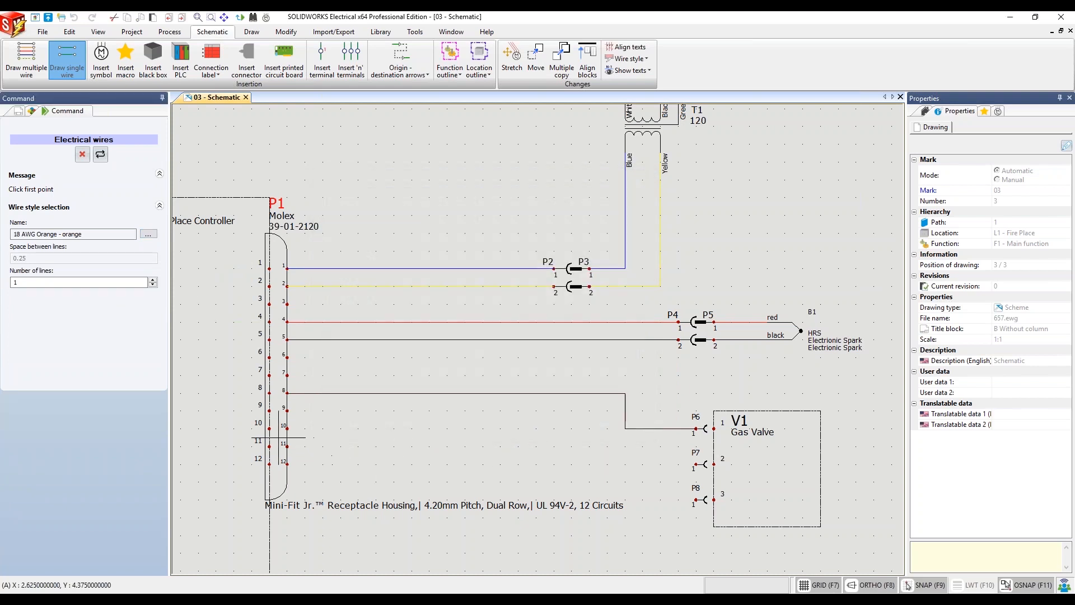
pyautogui.click(585, 428)
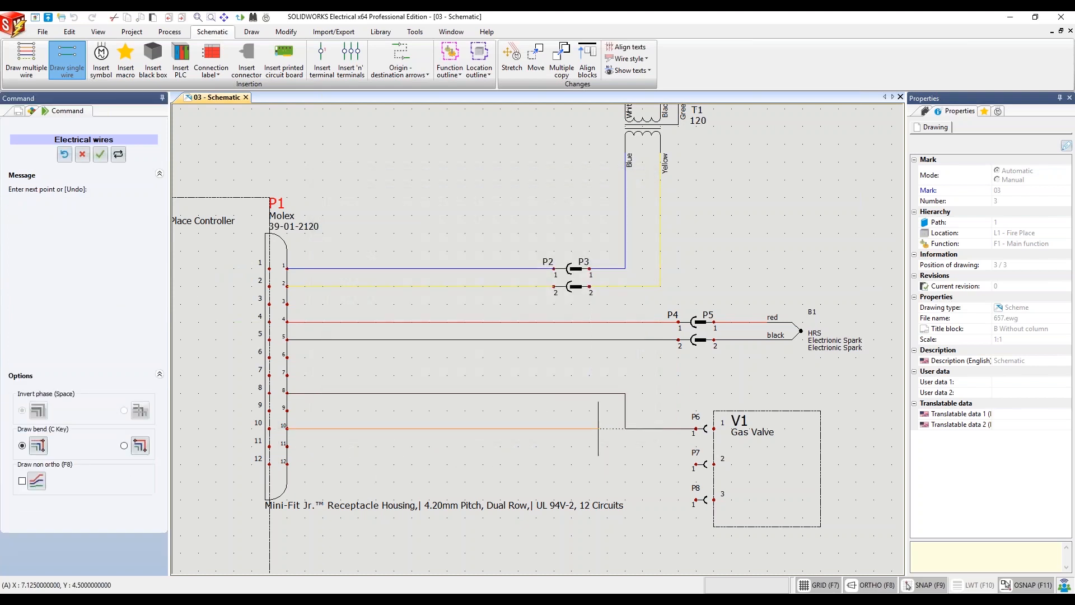
pyautogui.click(607, 429)
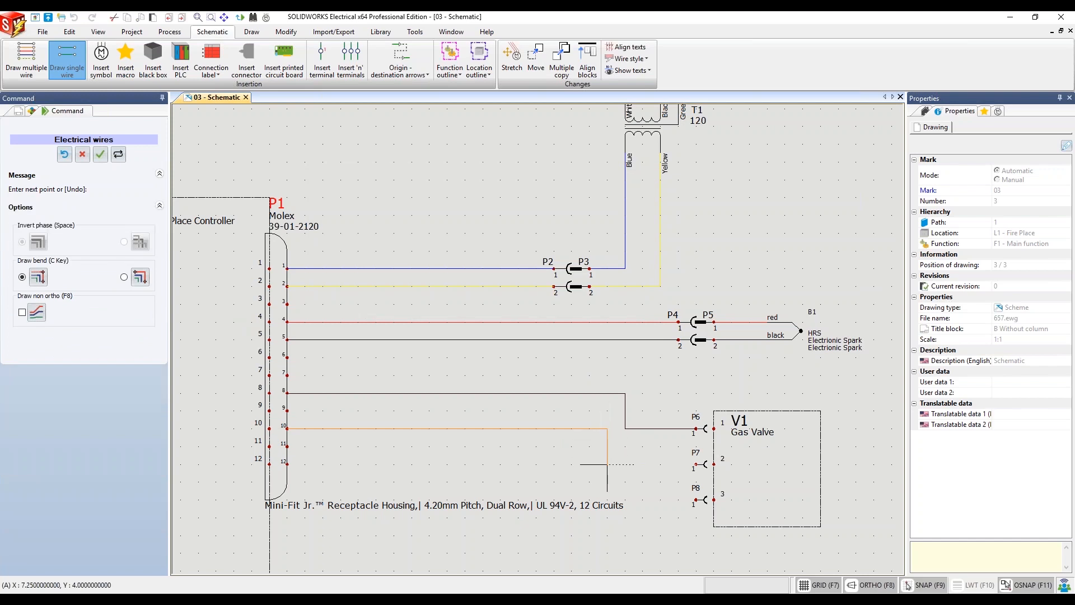
pyautogui.click(696, 464)
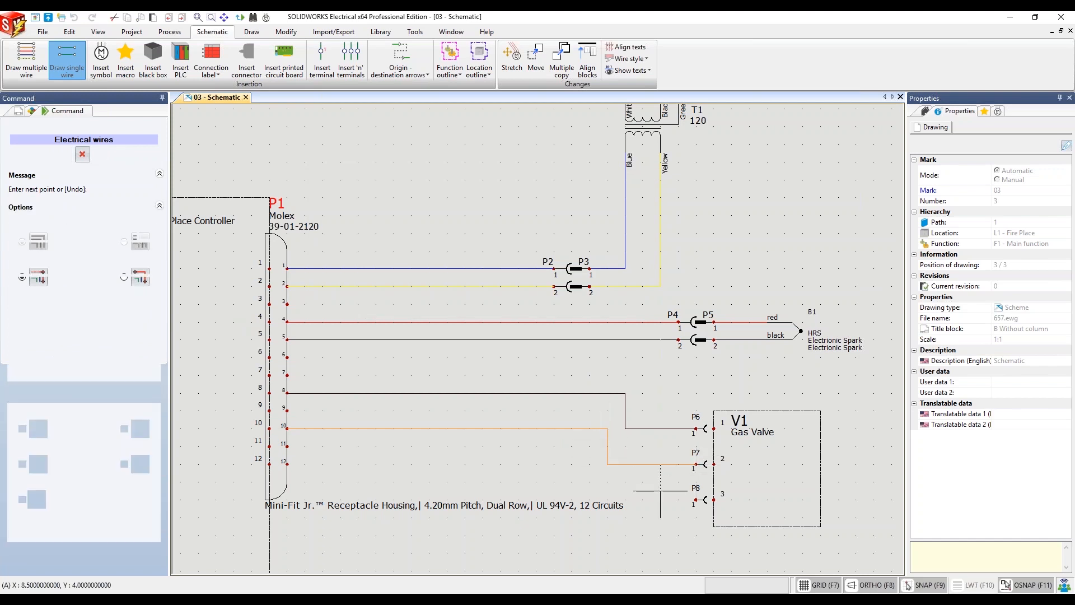
# Draw a single 18 AWG Purple wire from pin 12 of connector P1 to pin 1 of connector P8 and end the wire command
pyautogui.click(148, 233)
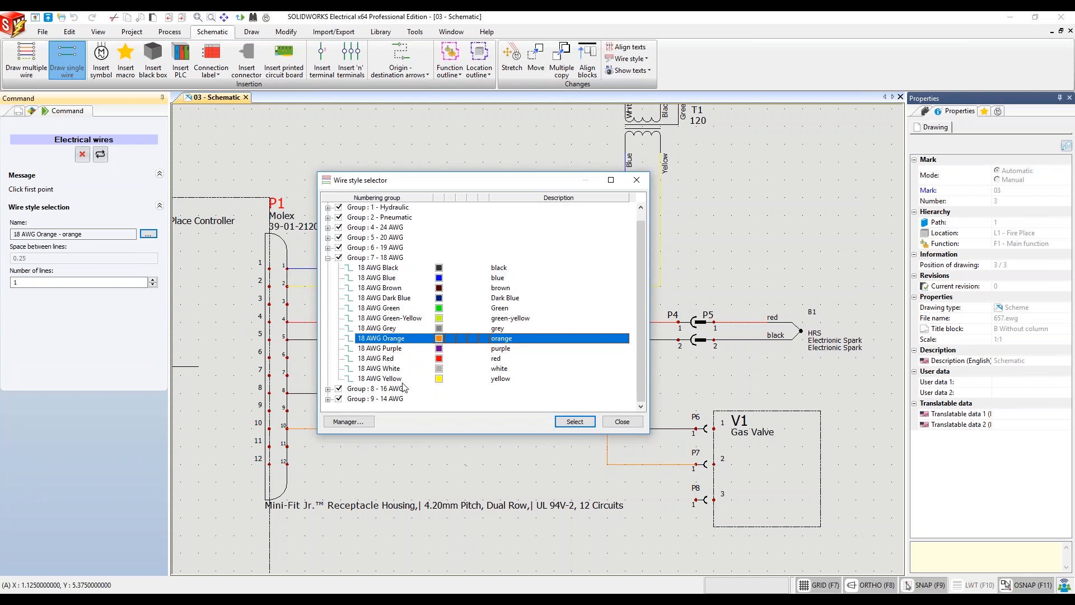
pyautogui.click(392, 349)
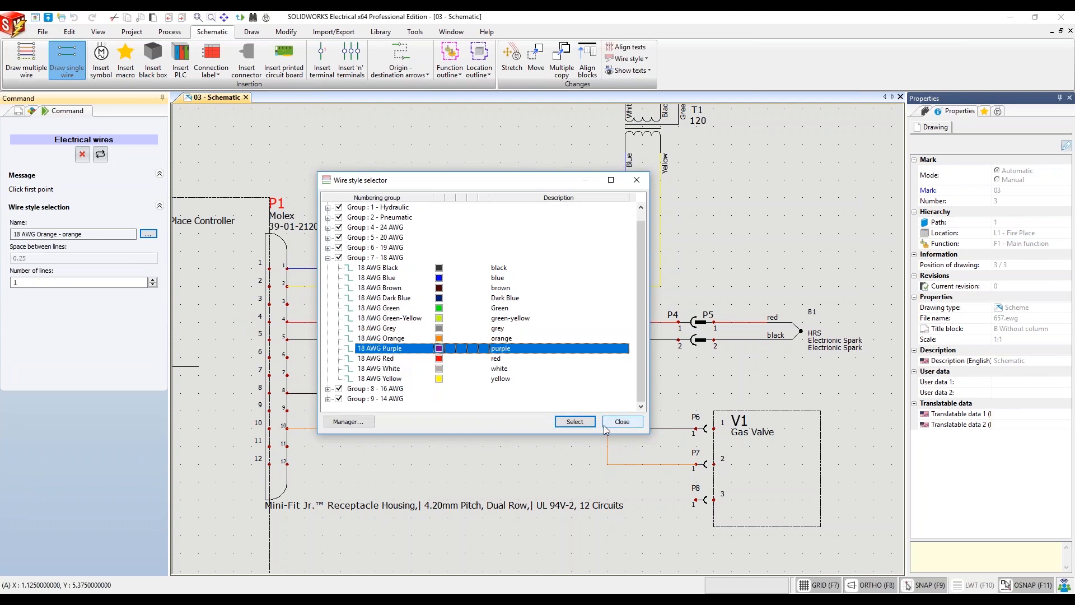
pyautogui.click(575, 421)
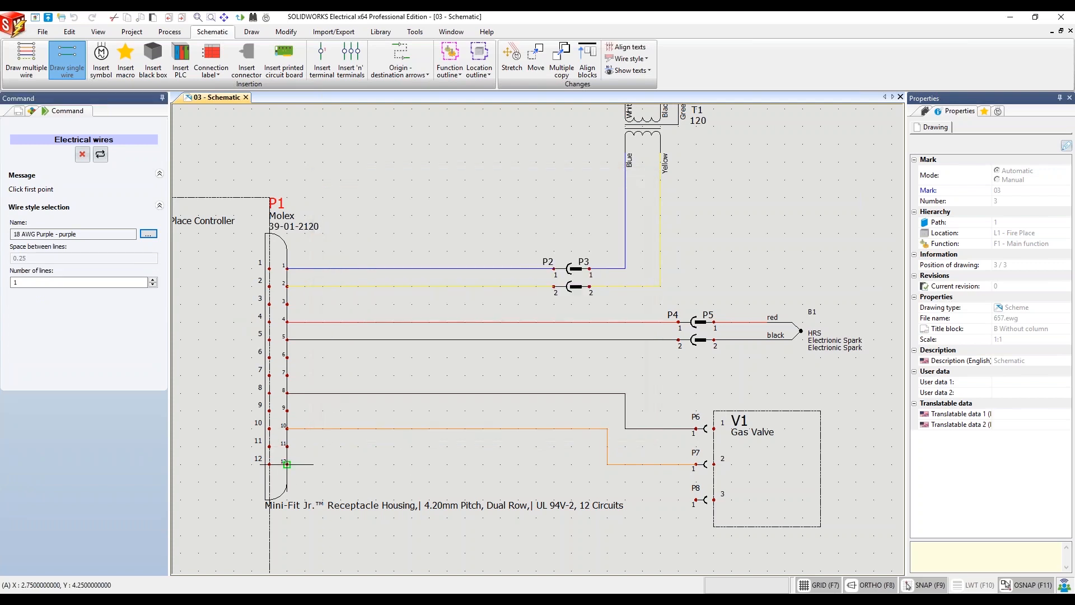
pyautogui.click(287, 464)
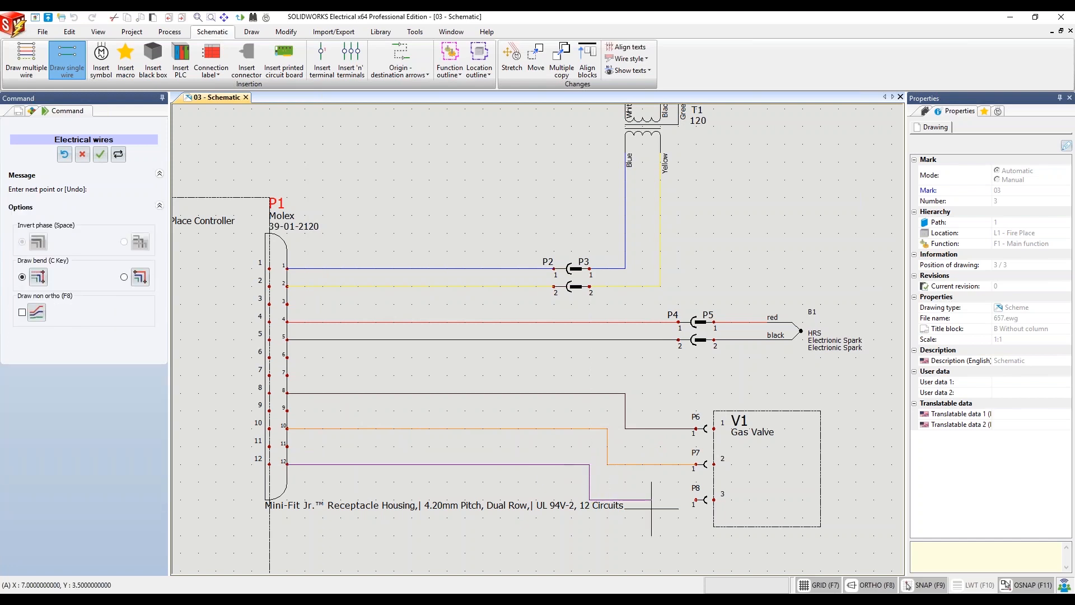
pyautogui.click(696, 499)
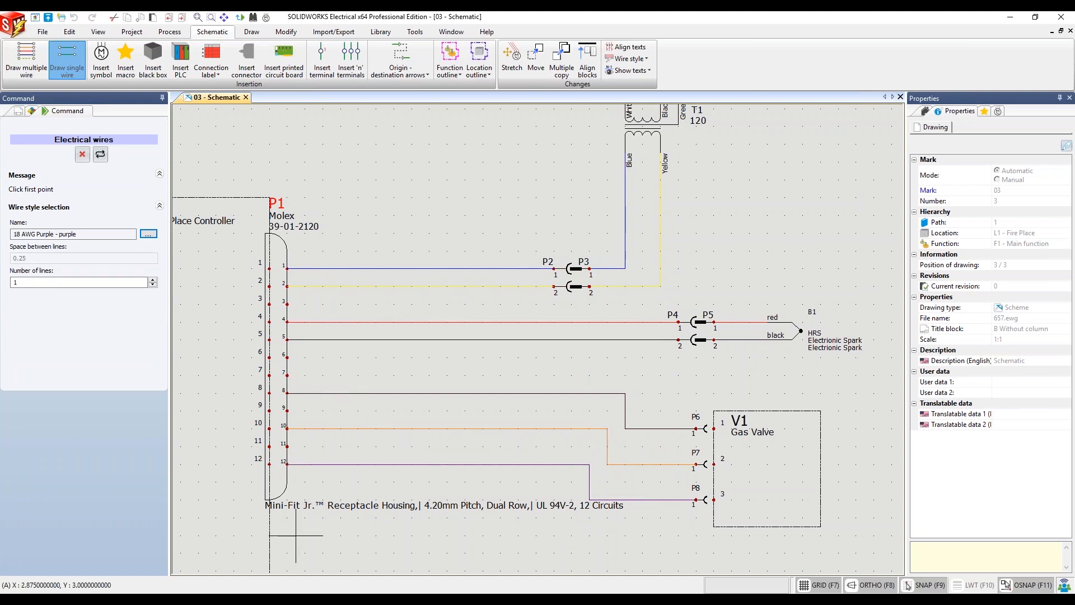
pyautogui.press('Escape')
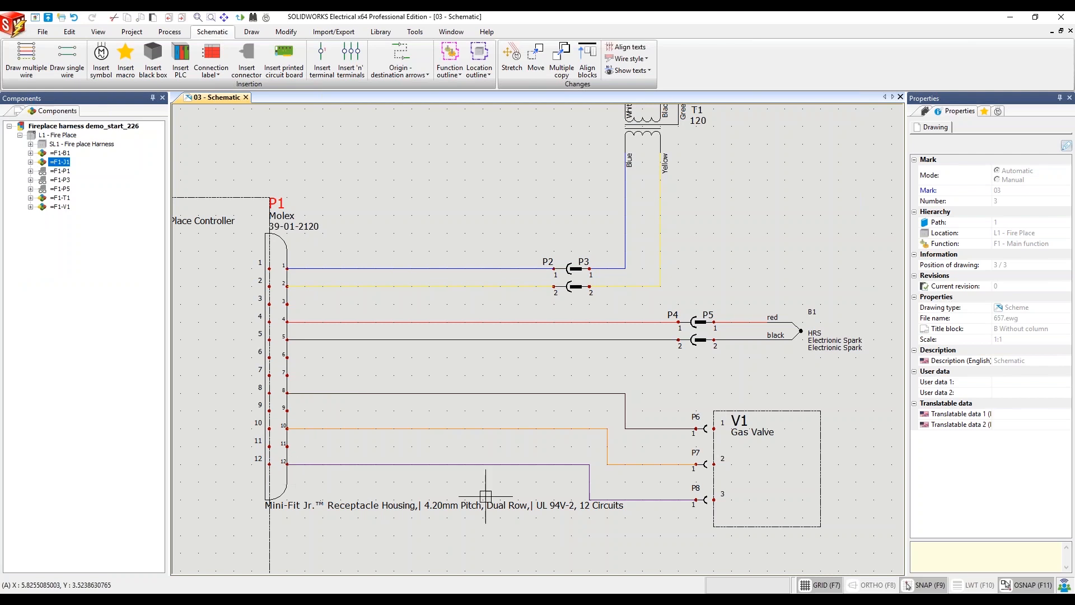
# Hide the Description attribute text of connector P1 and deselect the connector
pyautogui.click(286, 481)
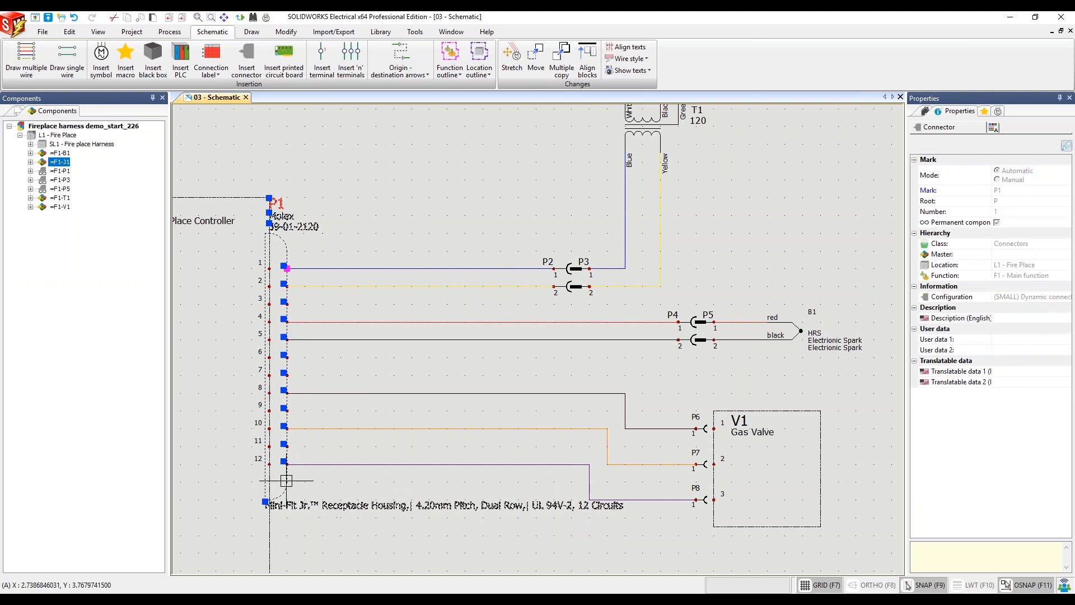
pyautogui.rightClick(286, 481)
pyautogui.moveTo(372, 287)
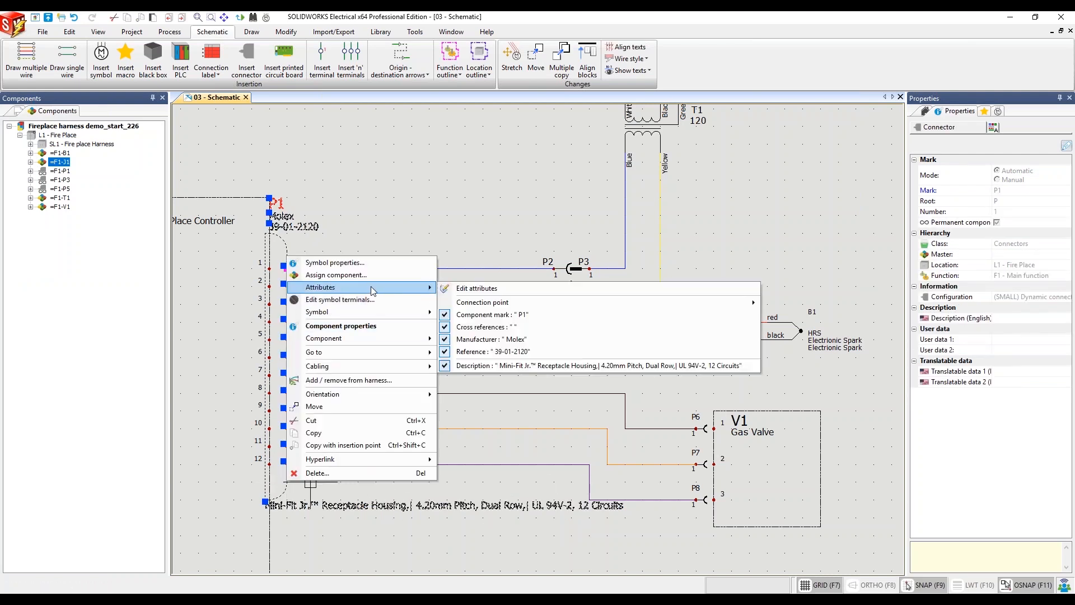
pyautogui.click(465, 370)
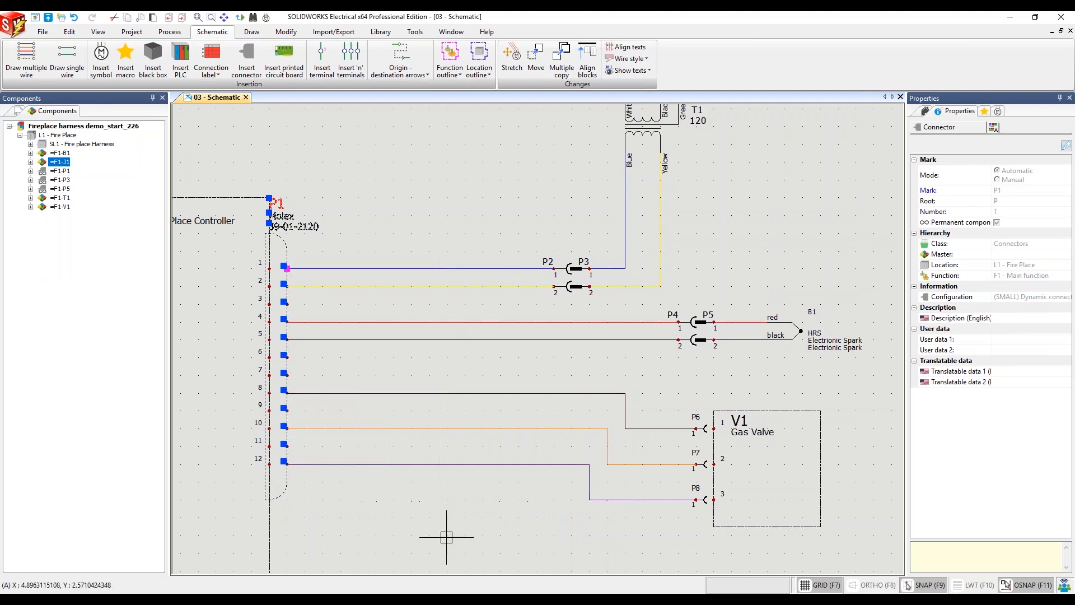
pyautogui.press('Escape')
# Move connector P1's mark and its Molex 39-01-2120 texts sideways, clear of the controller J1 outline
pyautogui.scroll(-1, 412, 545)
pyautogui.scroll(5, 420, 384)
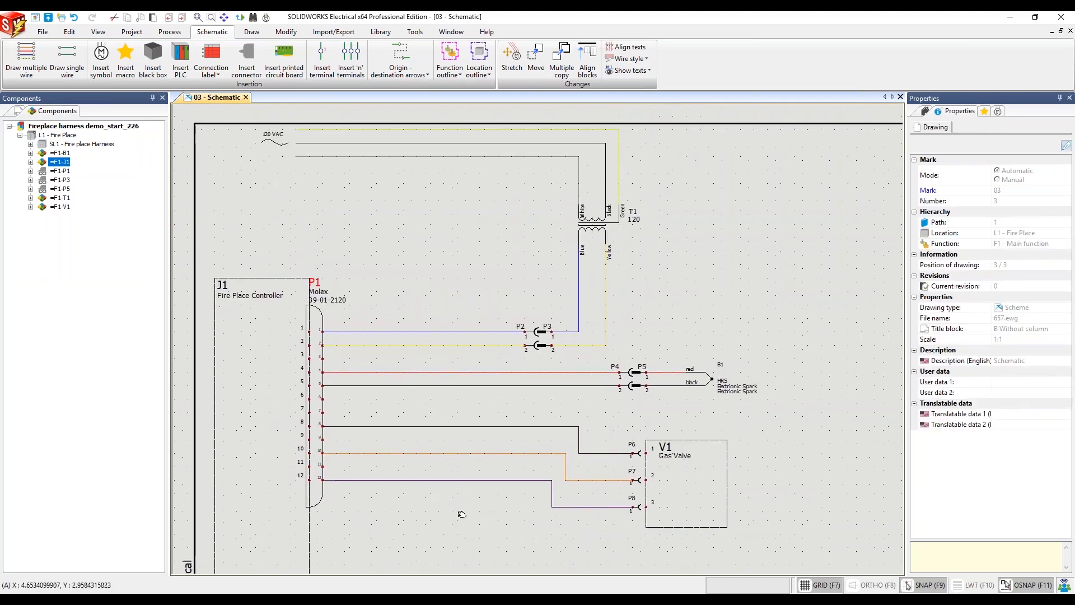
pyautogui.click(417, 252)
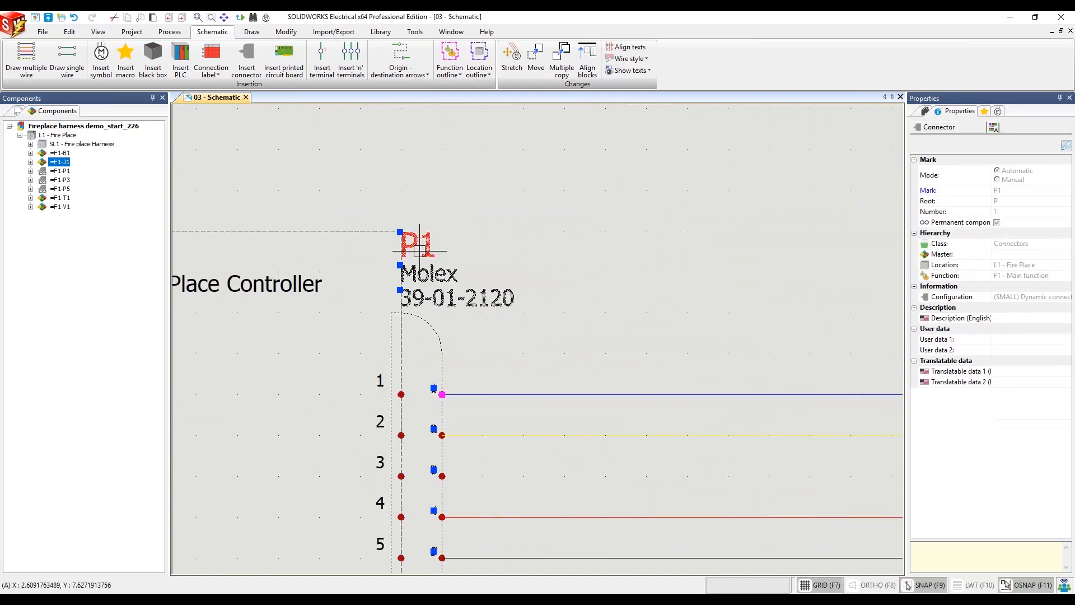
pyautogui.moveTo(399, 231); pyautogui.dragTo(421, 231)
pyautogui.moveTo(401, 265); pyautogui.dragTo(422, 293)
pyautogui.press('Escape')
# Open the project's design rule check and examine the design rule configurations available for adding
pyautogui.scroll(-4, 487, 360)
pyautogui.scroll(2, 483, 413)
pyautogui.scroll(-1, 515, 426)
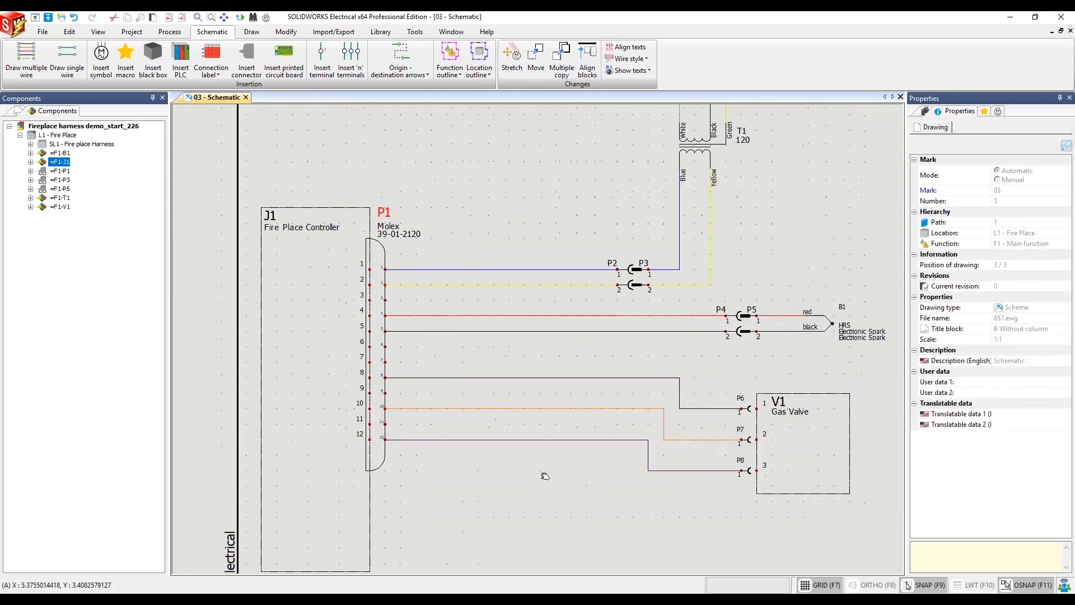
pyautogui.scroll(2, 555, 330)
pyautogui.scroll(-1, 493, 359)
pyautogui.scroll(-1, 509, 412)
pyautogui.scroll(-1, 510, 411)
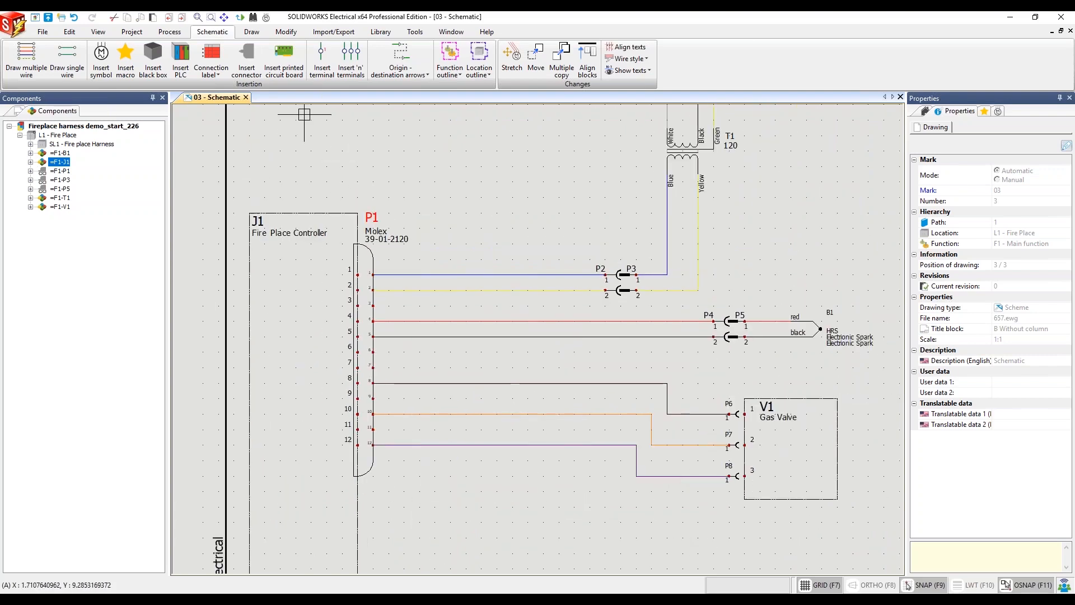
pyautogui.click(173, 34)
pyautogui.click(131, 33)
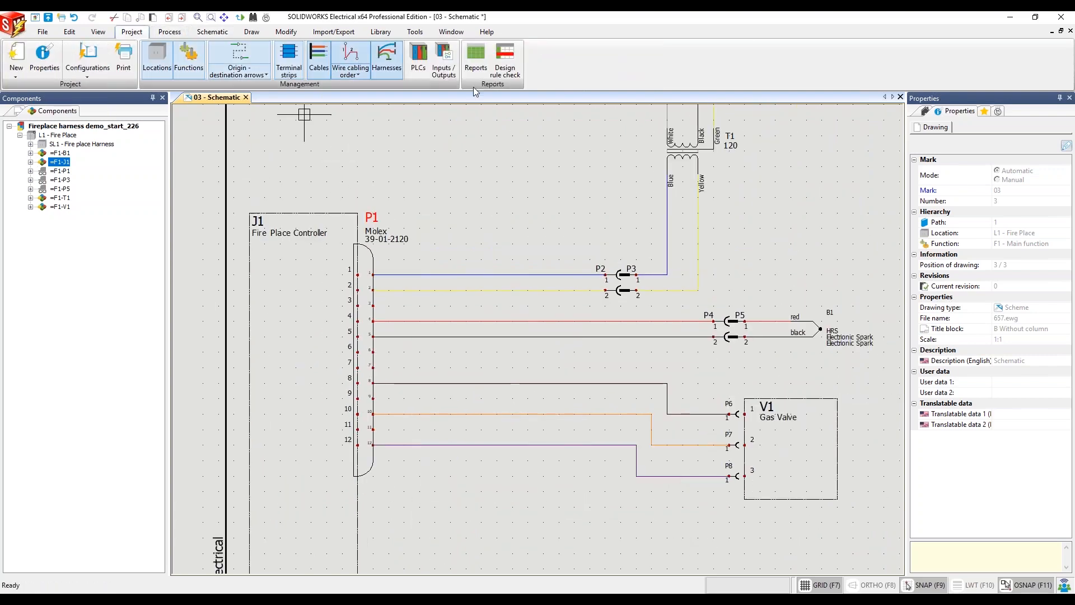
pyautogui.click(513, 76)
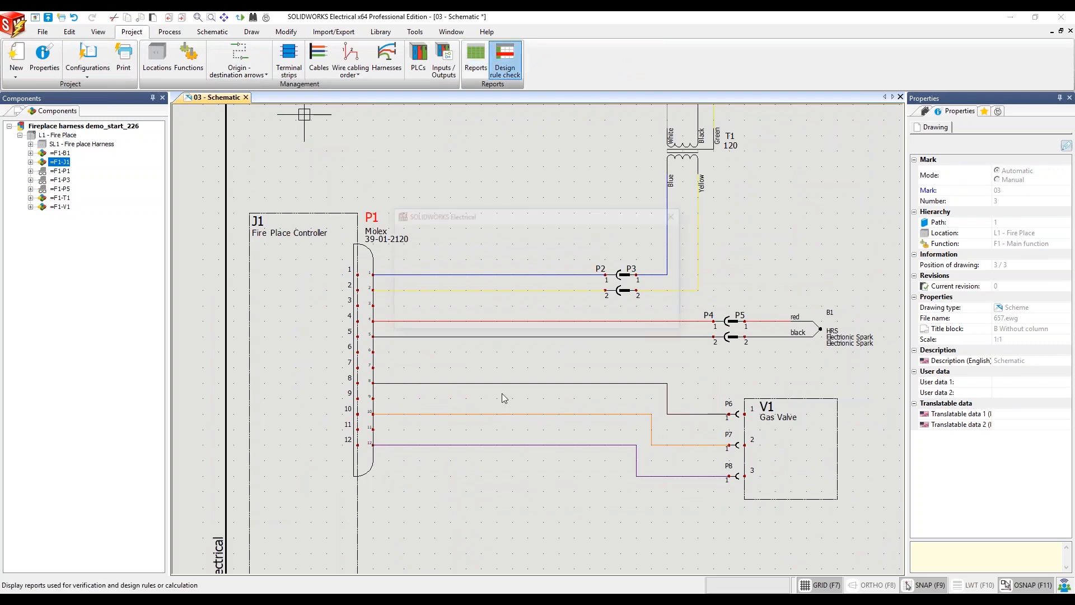
pyautogui.click(213, 189)
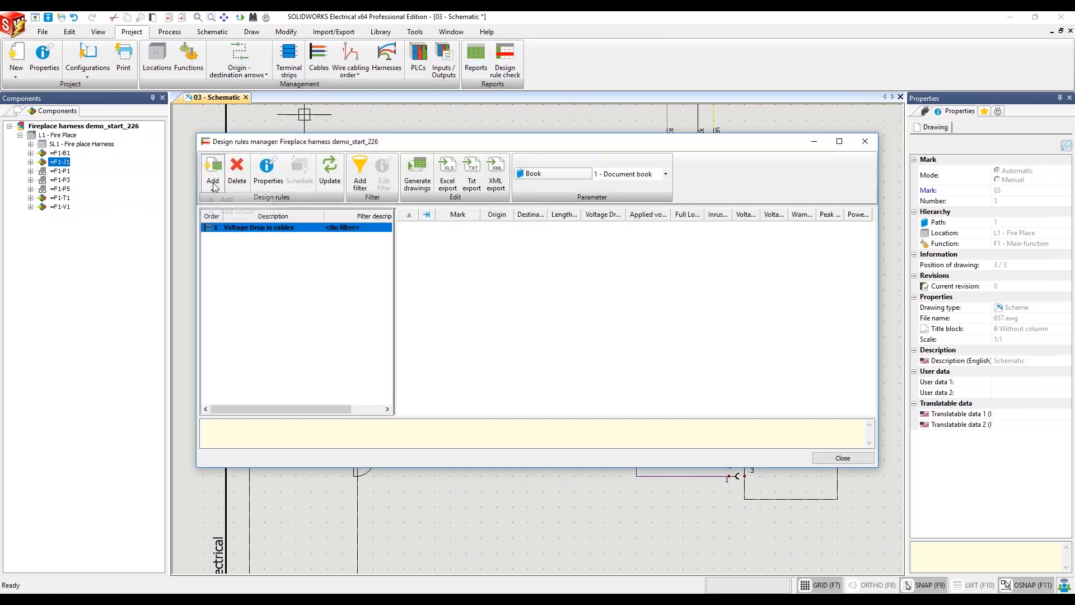
pyautogui.click(230, 212)
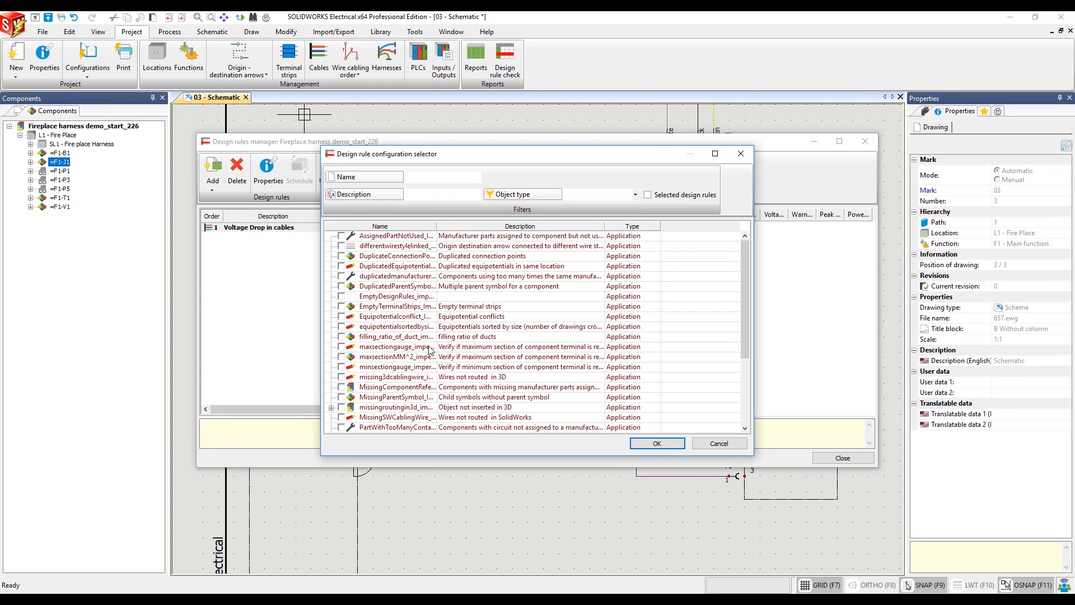
pyautogui.click(490, 236)
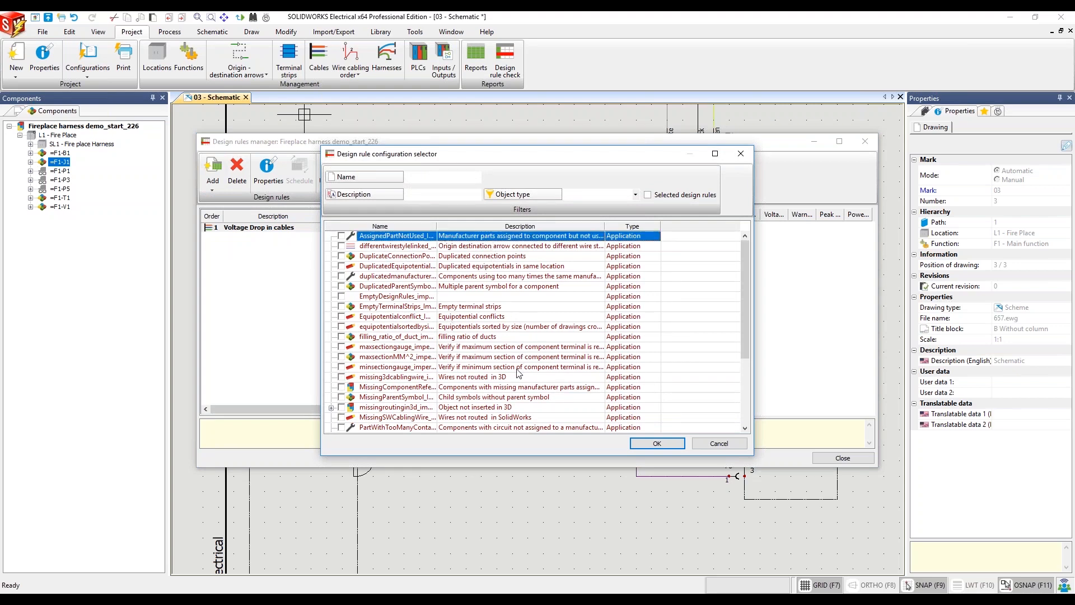
pyautogui.click(652, 443)
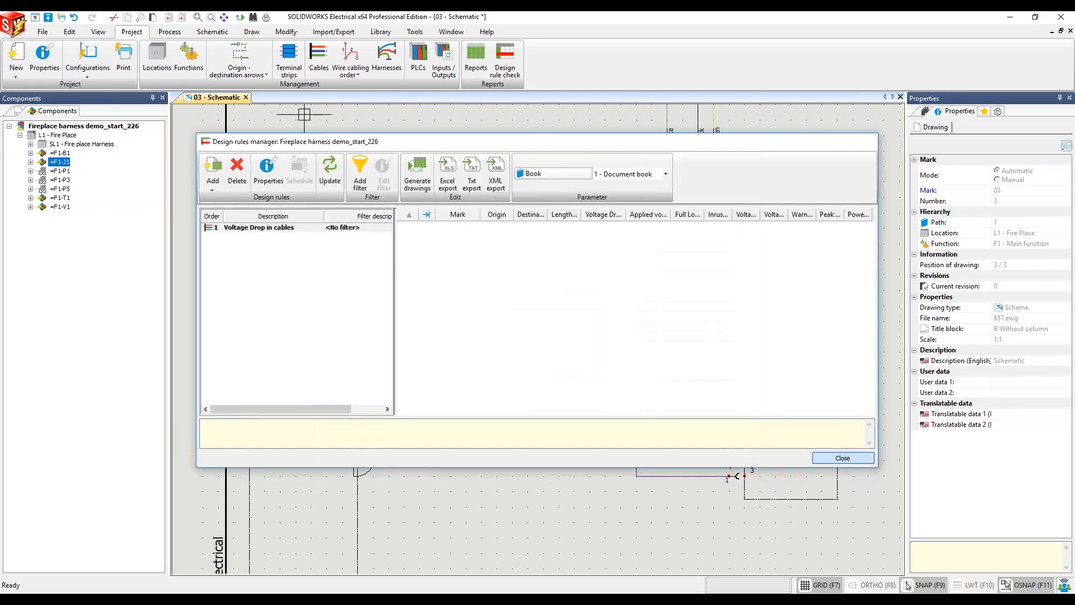
pyautogui.click(842, 458)
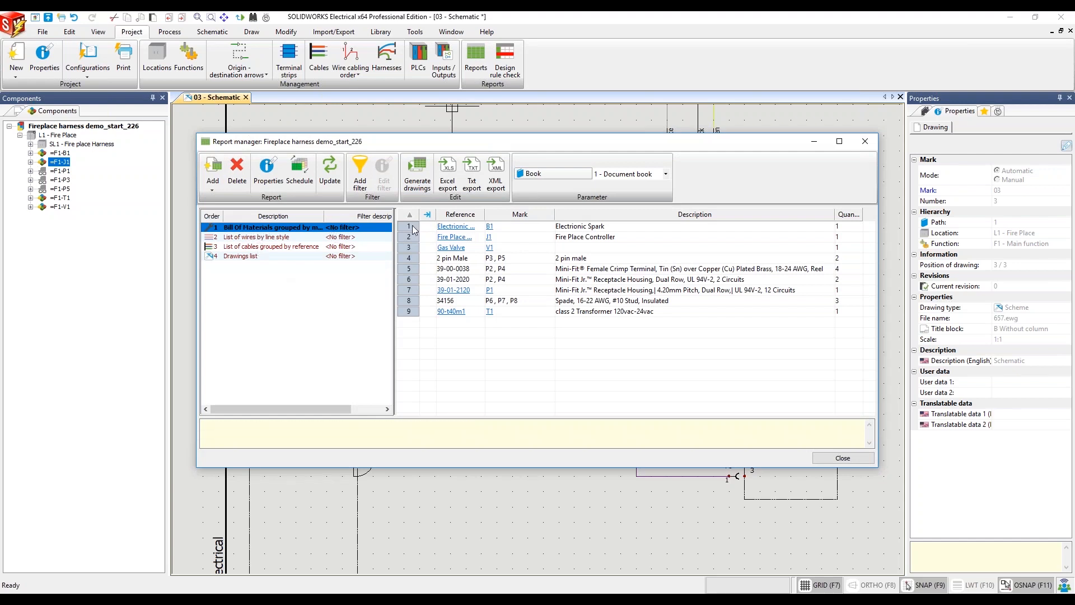
# Review the project's reports for bill of materials, wires by line style, cables by reference and drawings list
pyautogui.click(258, 237)
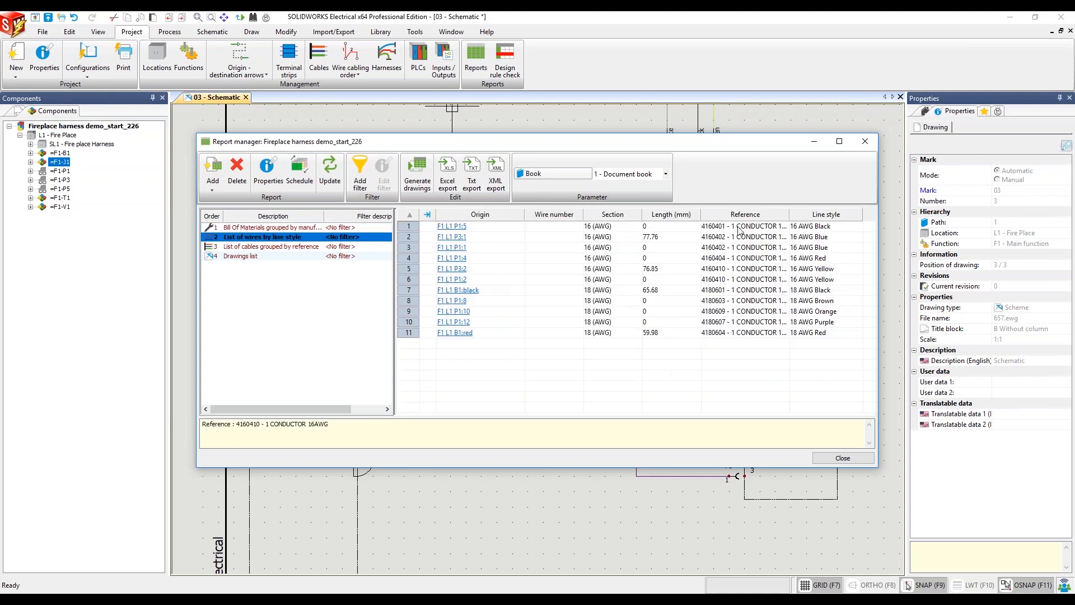
pyautogui.click(279, 247)
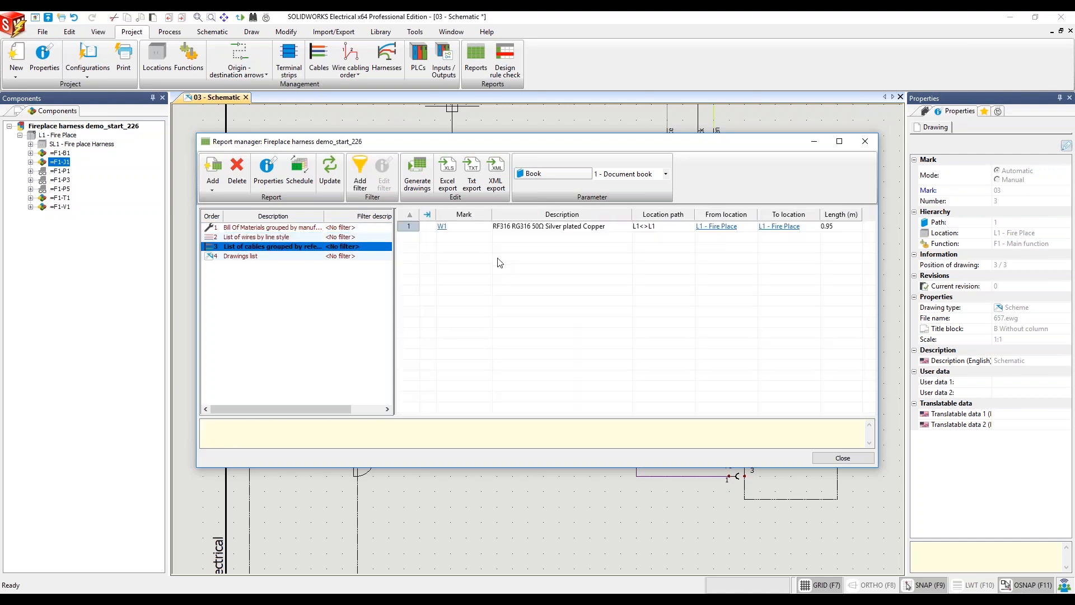
pyautogui.click(268, 257)
pyautogui.click(268, 257)
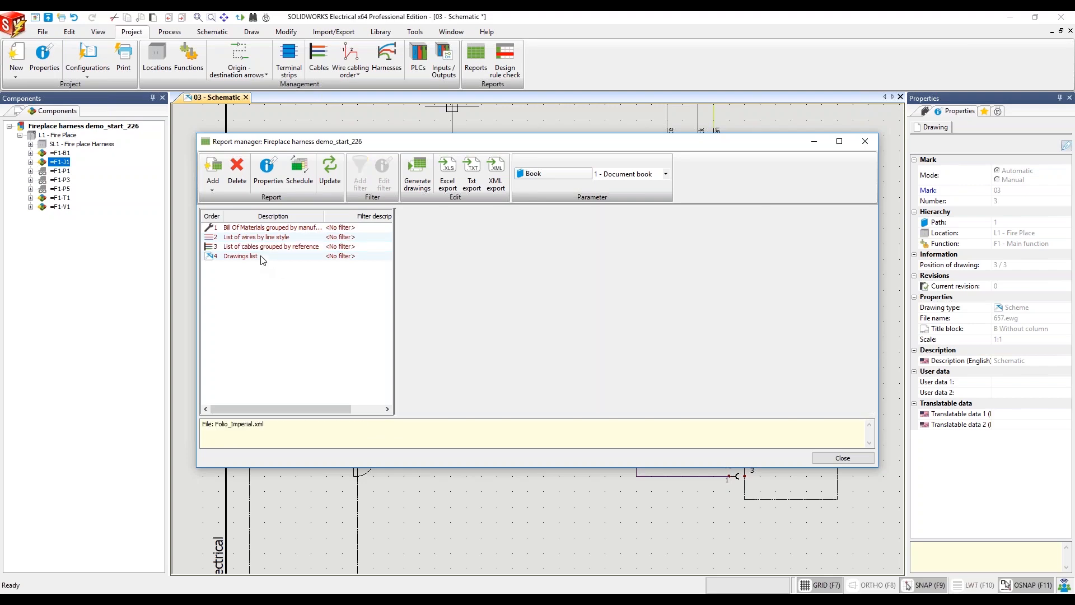
pyautogui.click(271, 229)
pyautogui.click(273, 238)
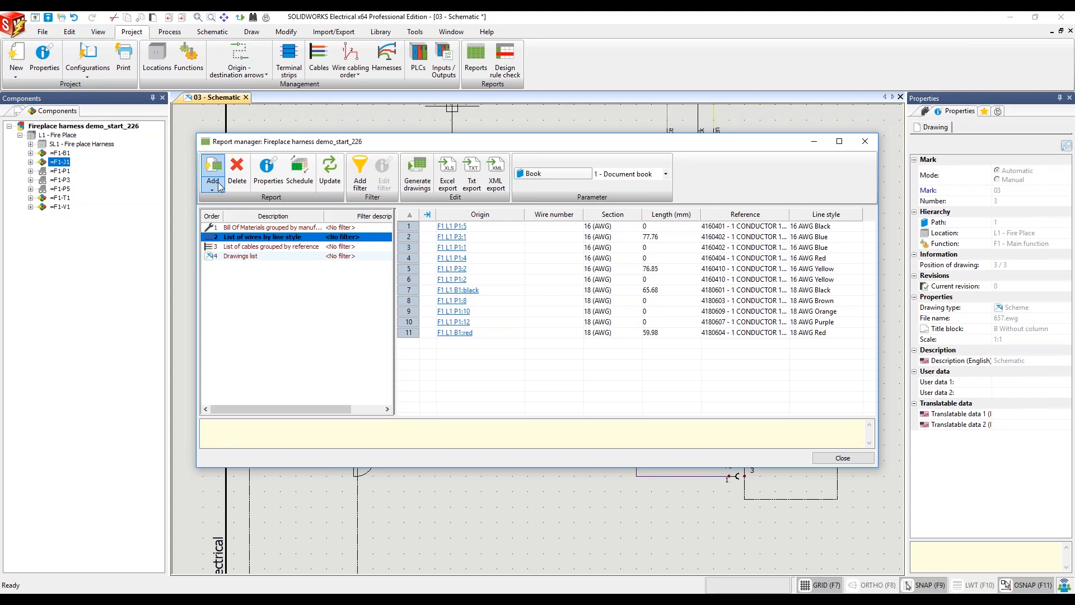
pyautogui.click(217, 187)
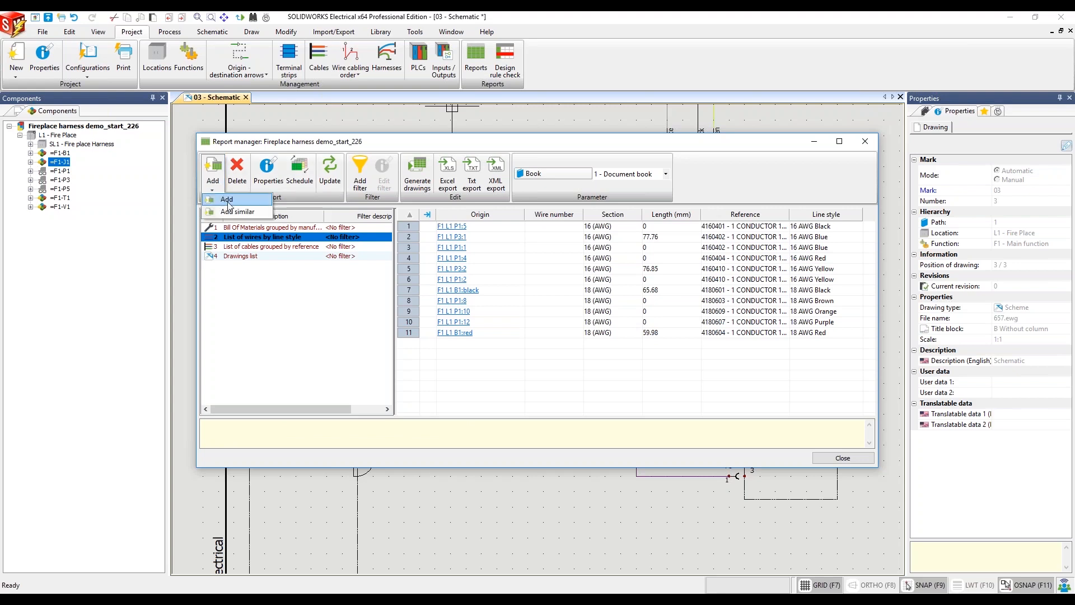
pyautogui.click(852, 459)
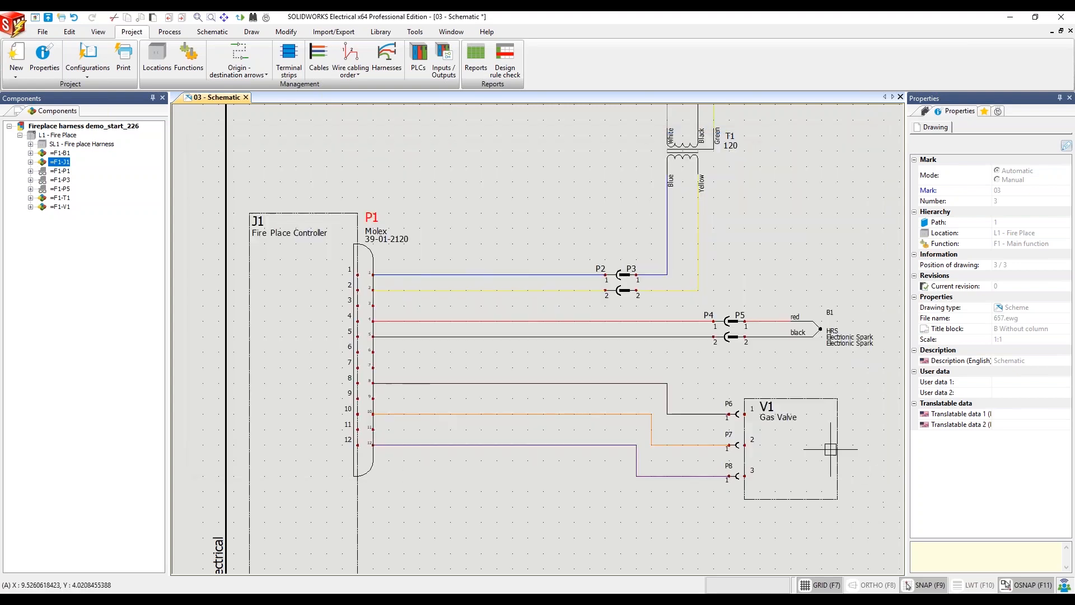
pyautogui.click(374, 255)
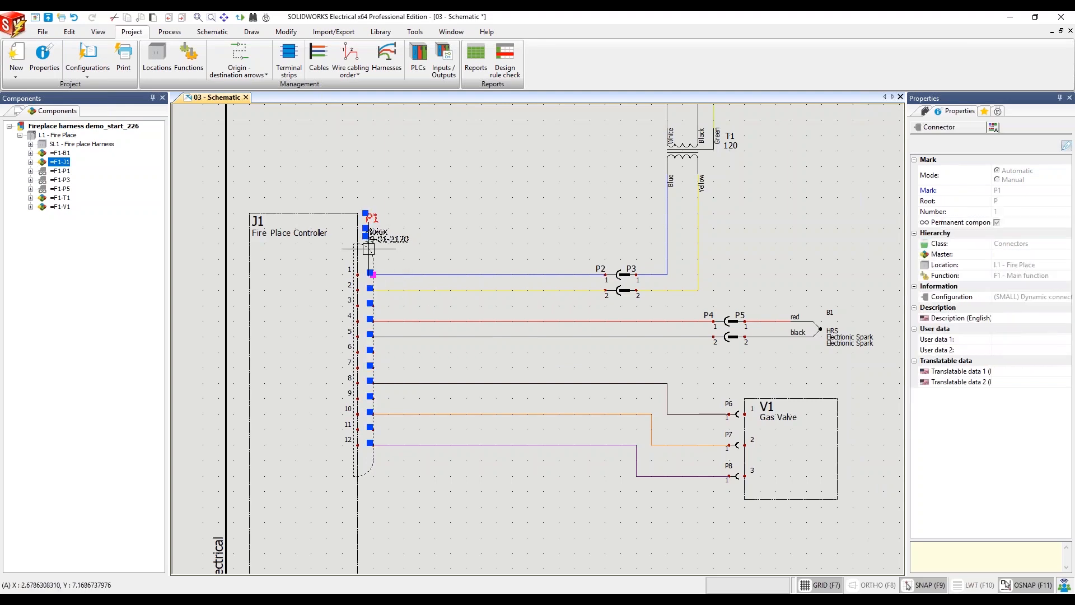
pyautogui.scroll(2, 598, 277)
pyautogui.click(608, 274)
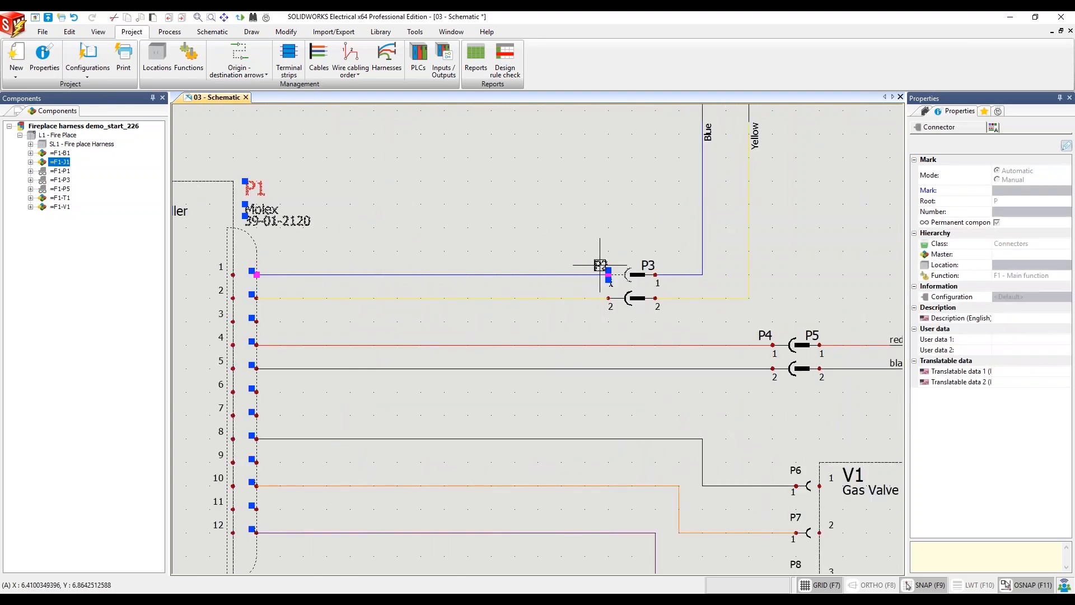
pyautogui.press('Escape')
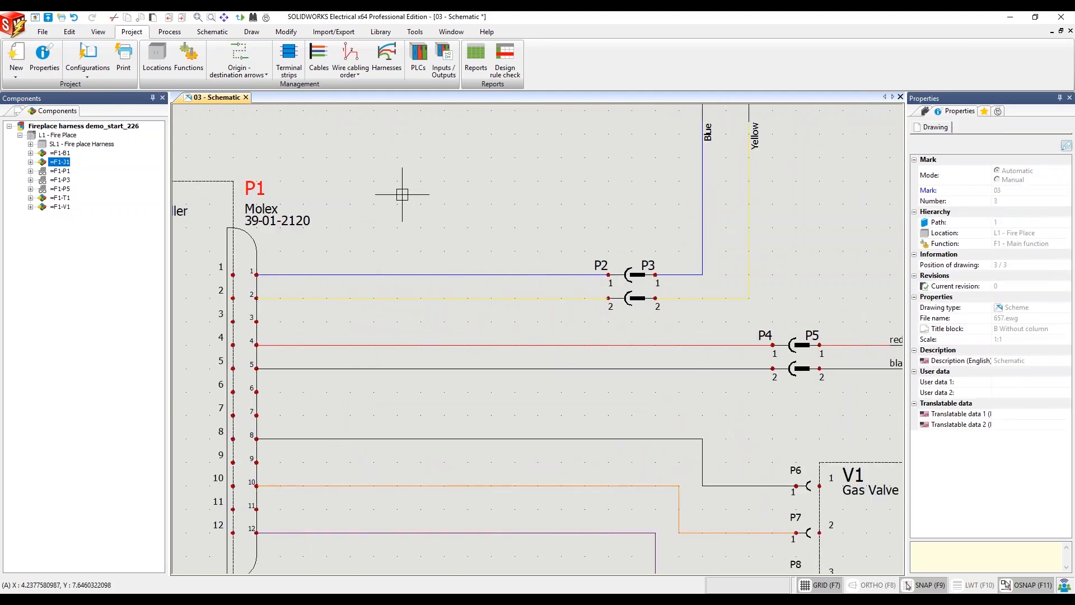
# Change the location of connector P1 to SL1 - Fire place Harness in its component properties
pyautogui.scroll(-1, 335, 255)
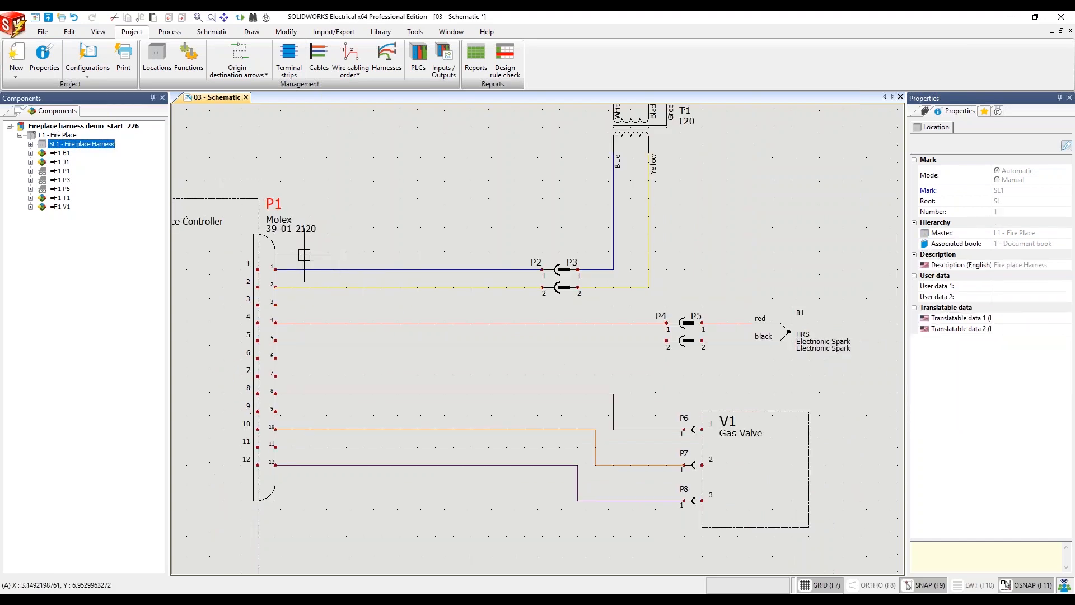
pyautogui.rightClick(273, 250)
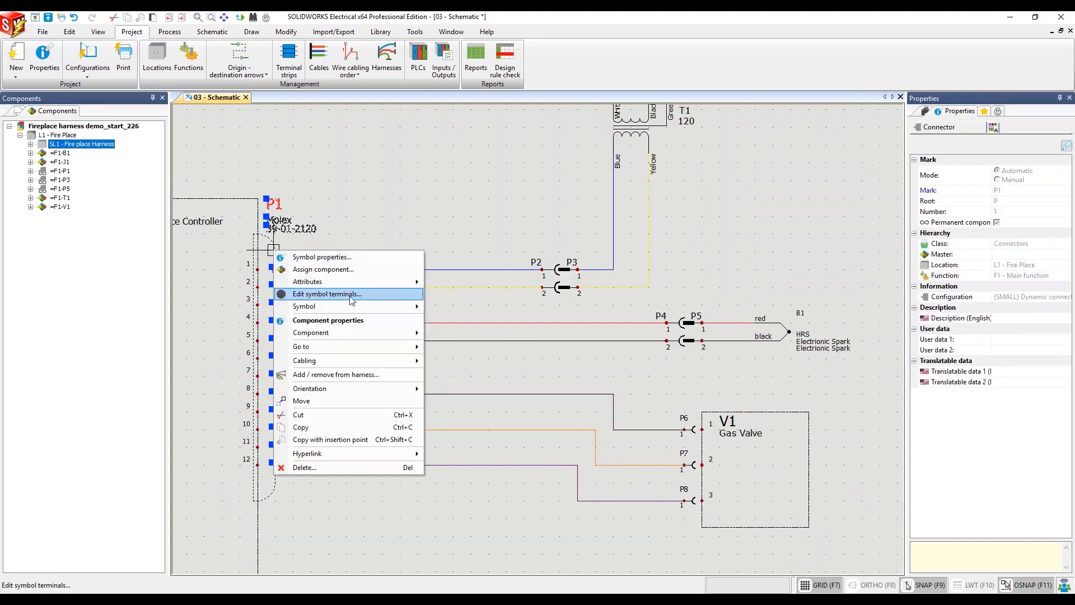
pyautogui.click(364, 320)
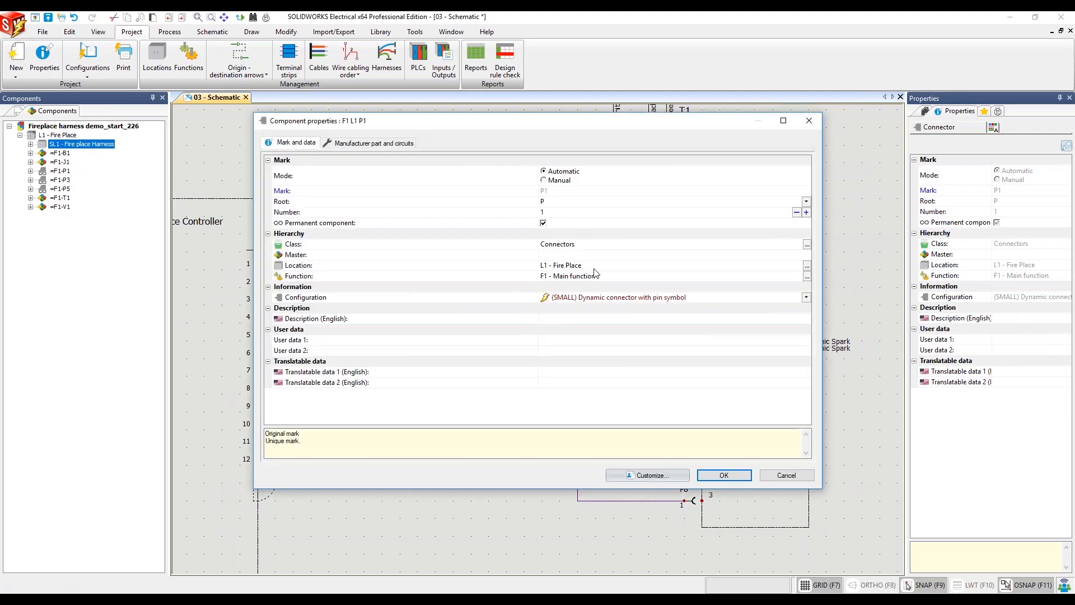
pyautogui.click(597, 271)
pyautogui.click(807, 267)
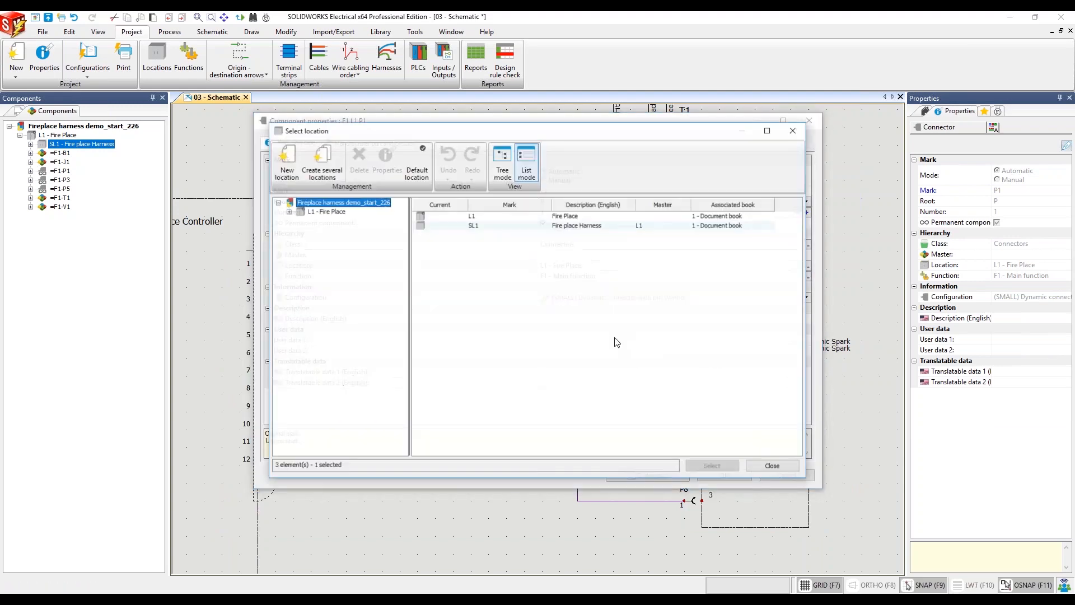
pyautogui.click(464, 226)
pyautogui.click(712, 465)
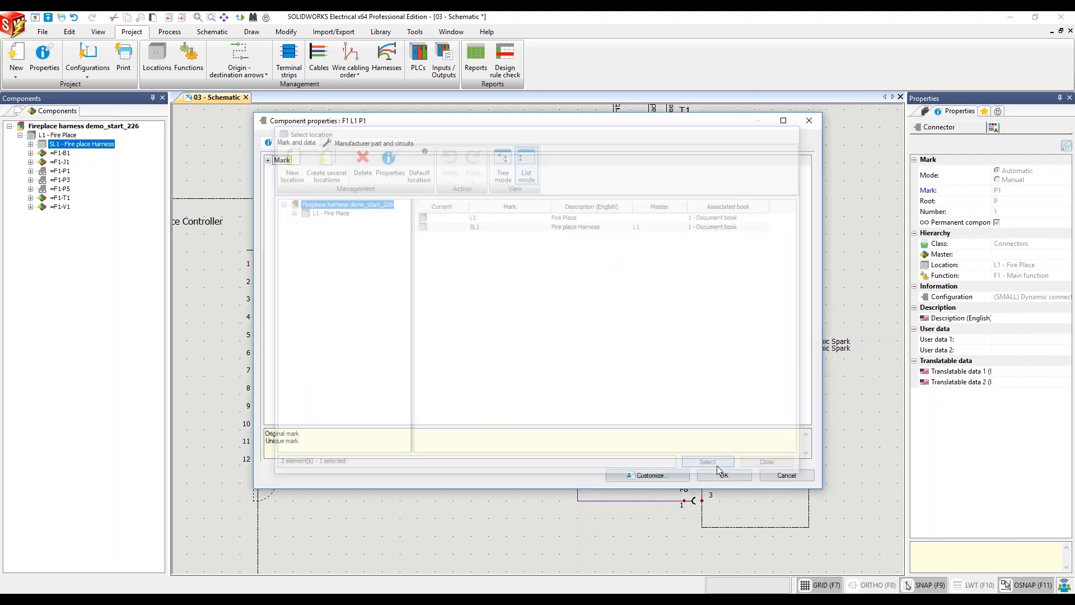
pyautogui.click(722, 475)
# Add connectors P1, P2, P4, P6, P7 and P8 of location SL1, with their wires, to harness H1
pyautogui.click(31, 144)
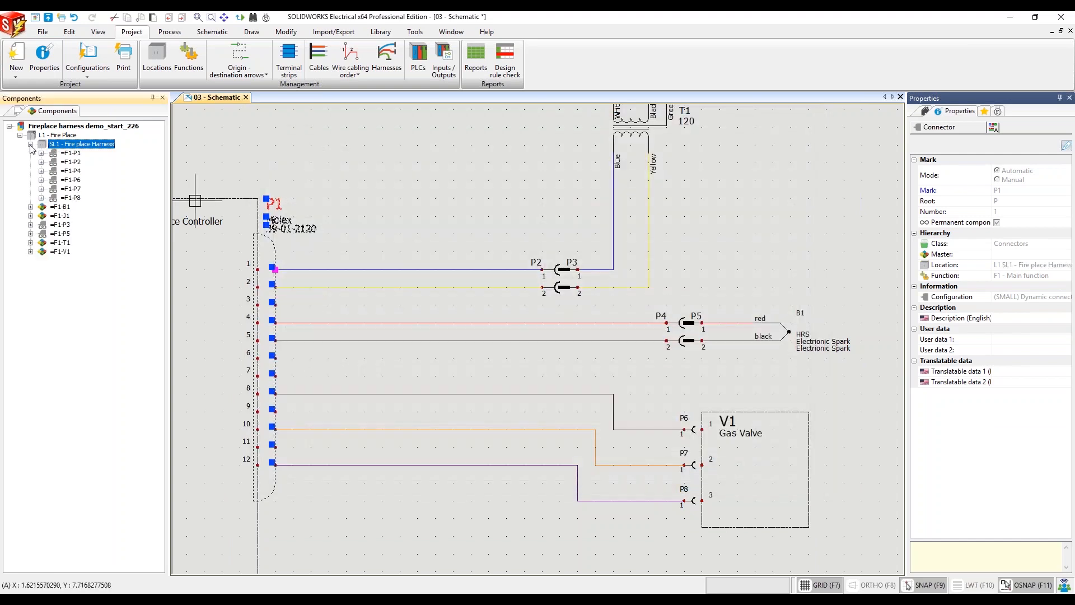
pyautogui.click(77, 154)
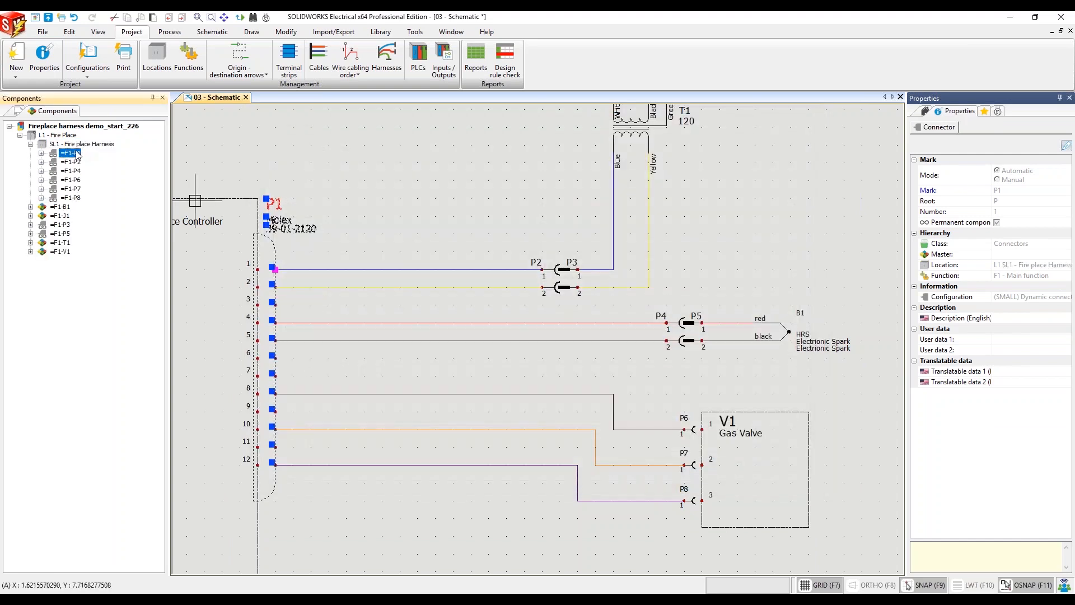
pyautogui.keyDown('shift'); pyautogui.click(77, 197); pyautogui.keyUp('shift')
pyautogui.rightClick(77, 188)
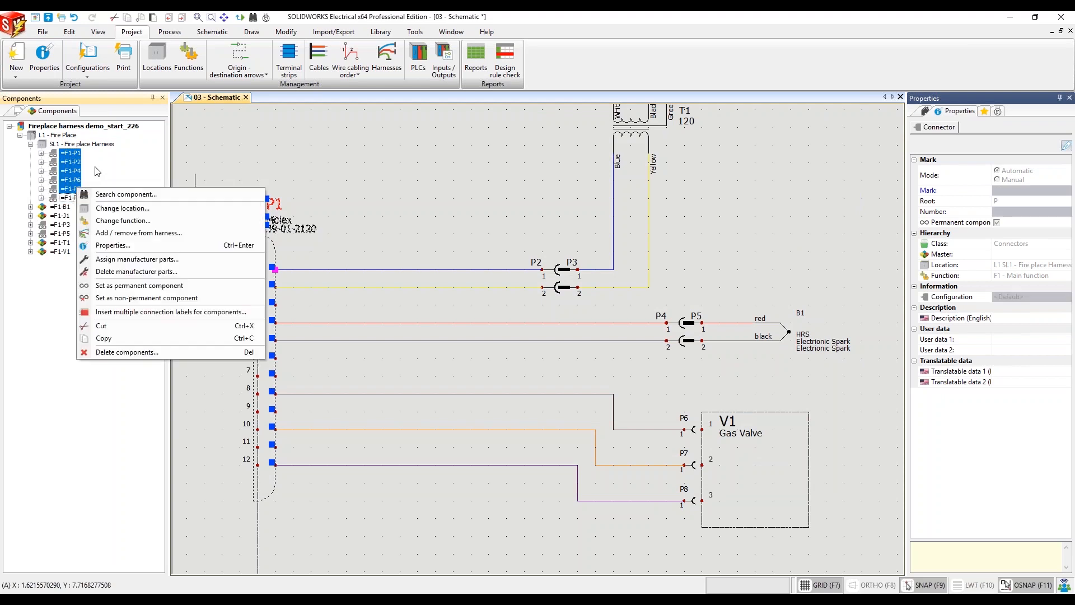
pyautogui.click(79, 155)
pyautogui.keyDown('shift'); pyautogui.click(76, 197); pyautogui.keyUp('shift')
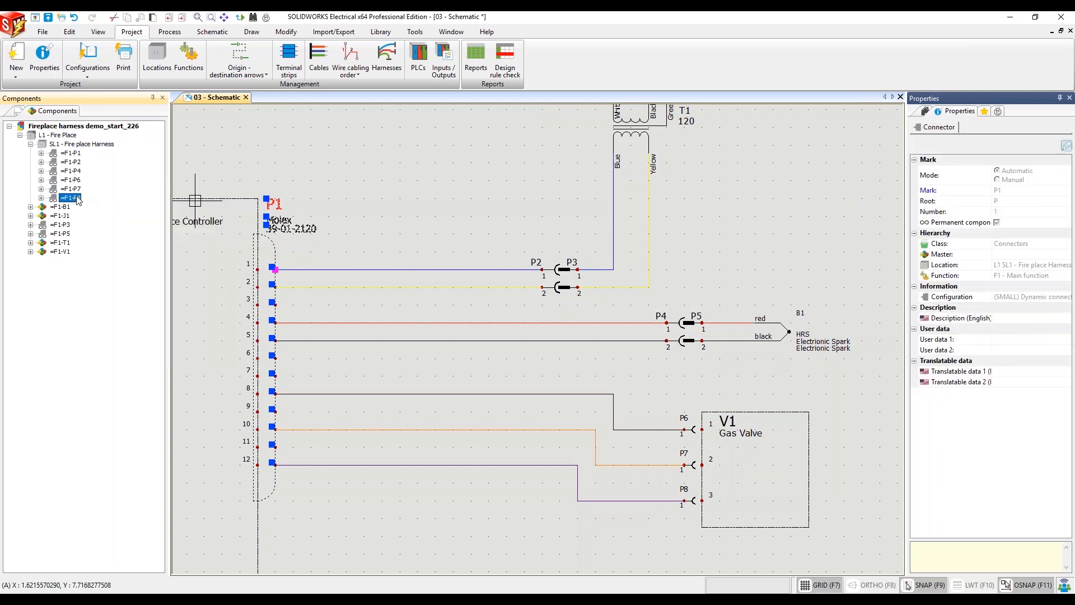
pyautogui.rightClick(77, 196)
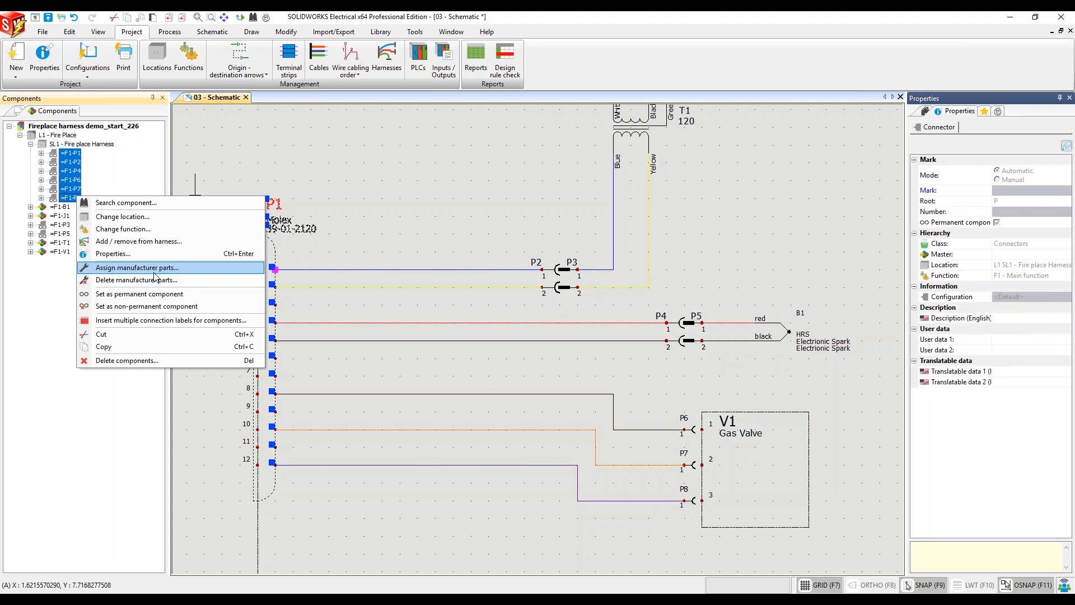
pyautogui.click(139, 241)
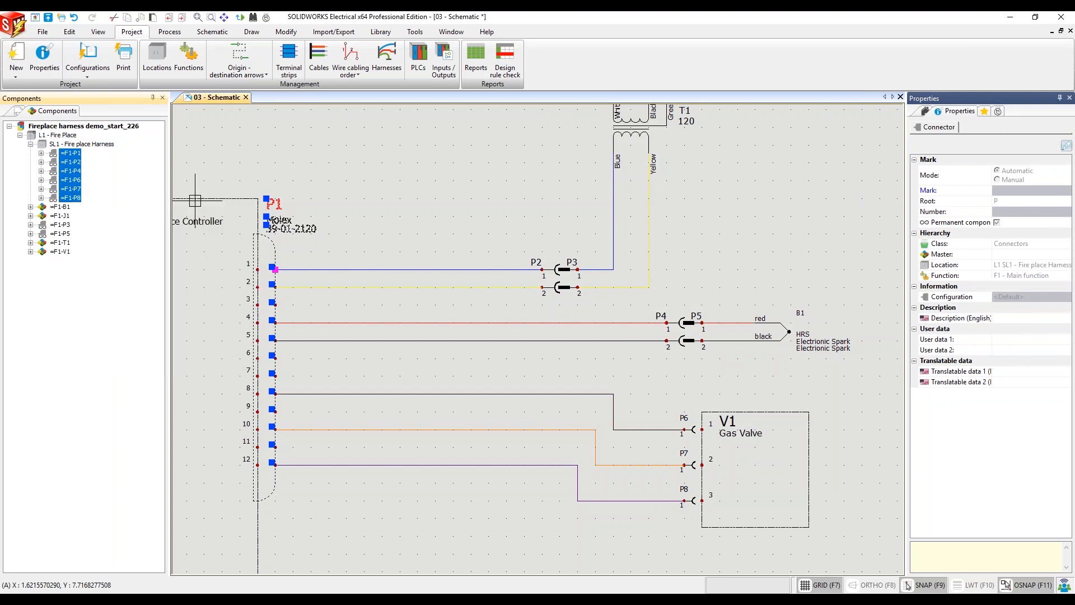
pyautogui.scroll(-1, 149, 331)
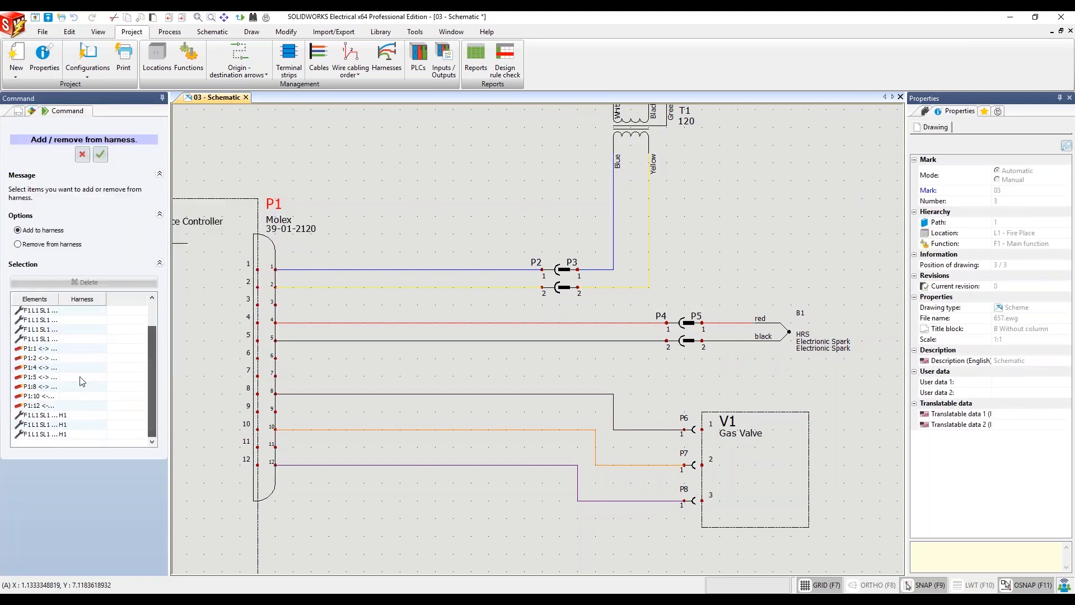
pyautogui.click(99, 157)
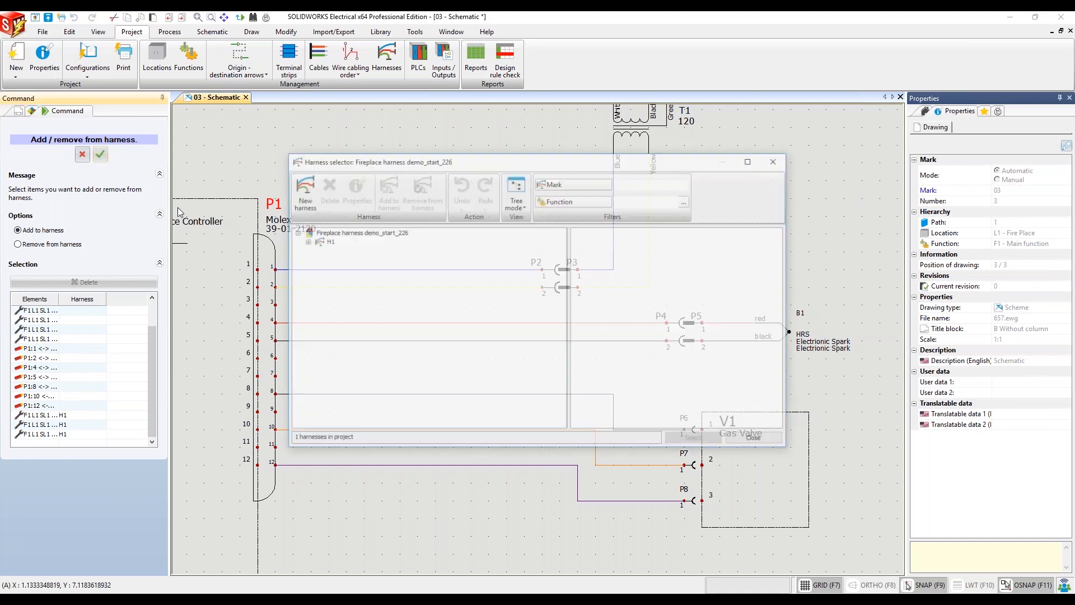
pyautogui.doubleClick(327, 241)
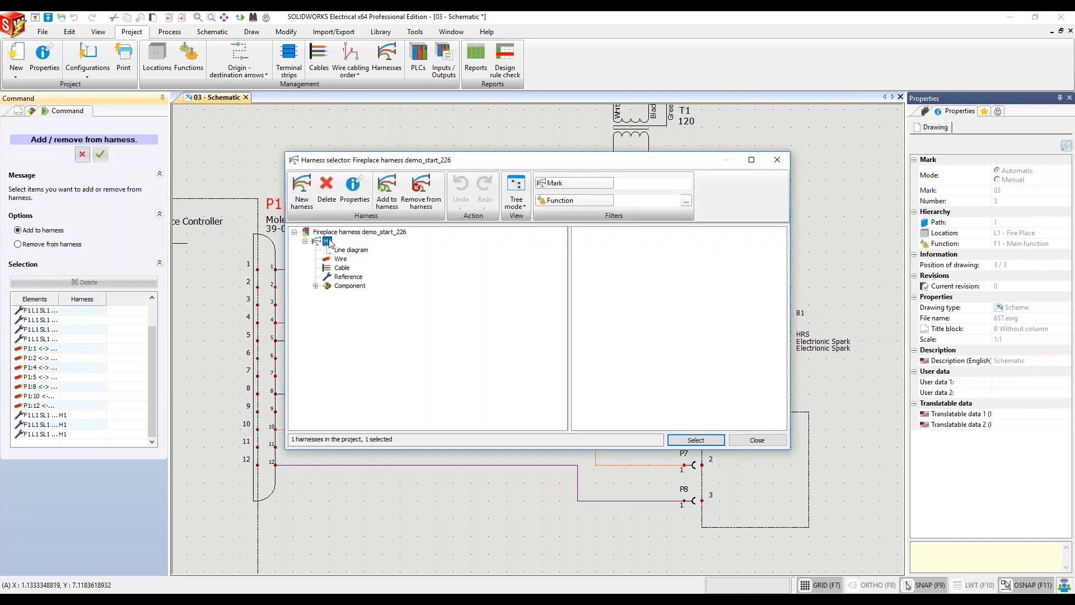
pyautogui.click(316, 286)
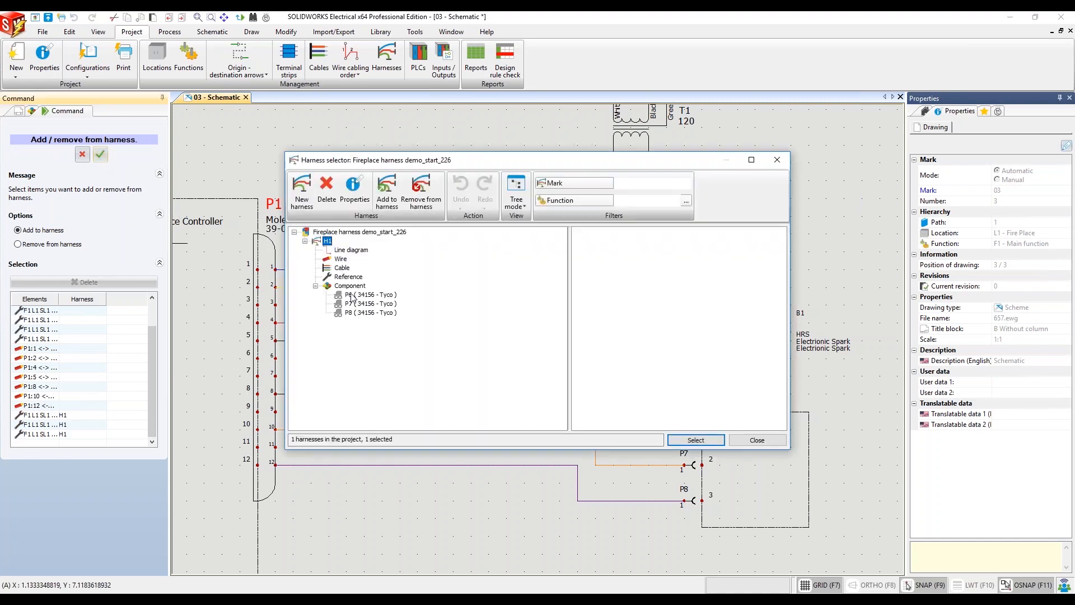
pyautogui.click(718, 442)
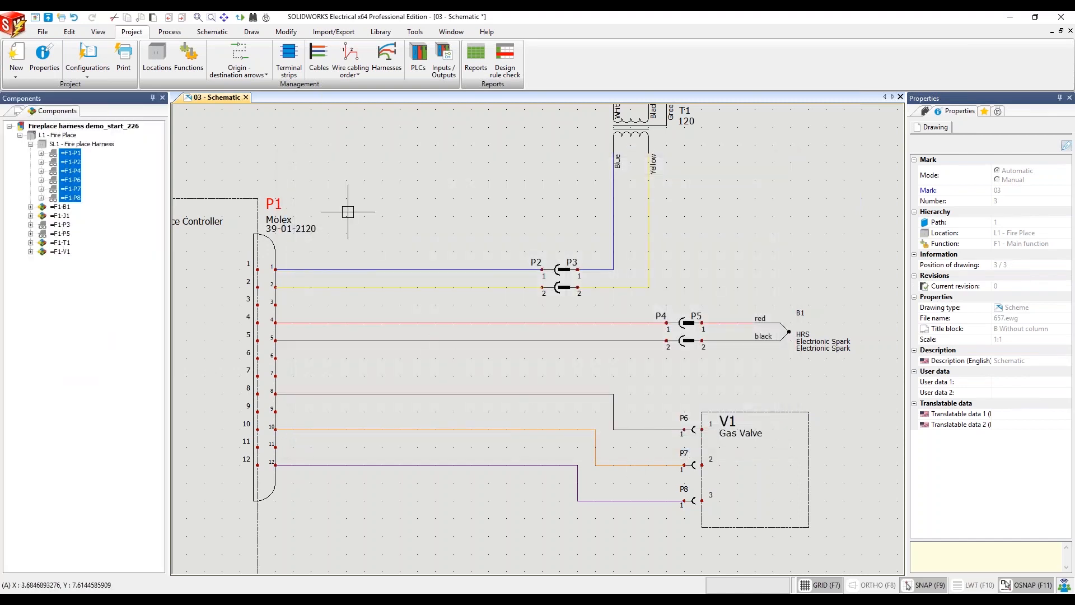
# Add the "Wiring list in harness form LMH" report configuration to the project's reports
pyautogui.click(476, 62)
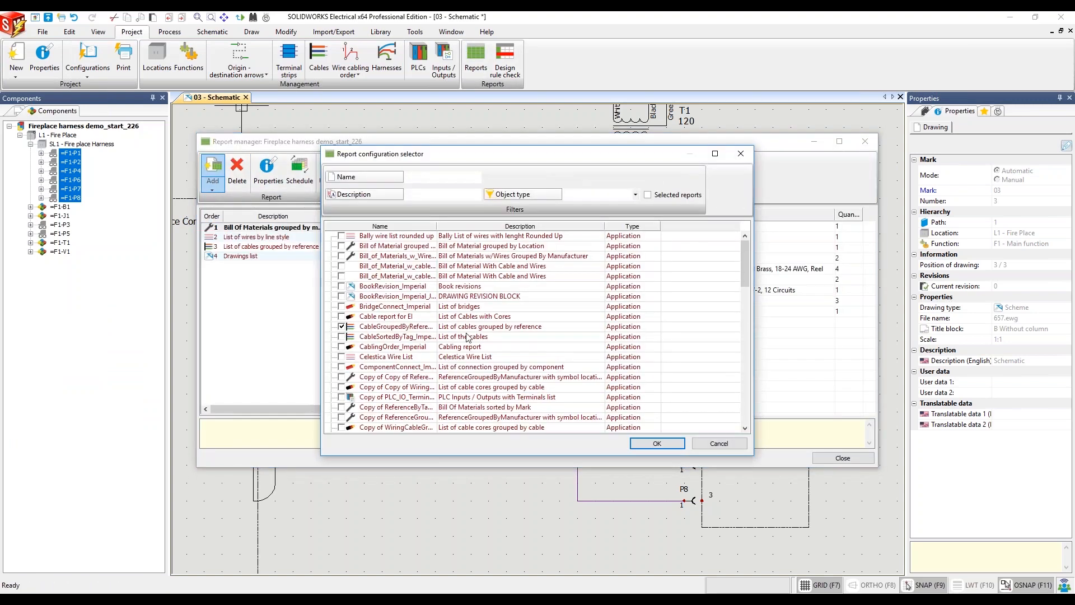
pyautogui.scroll(-2, 501, 342)
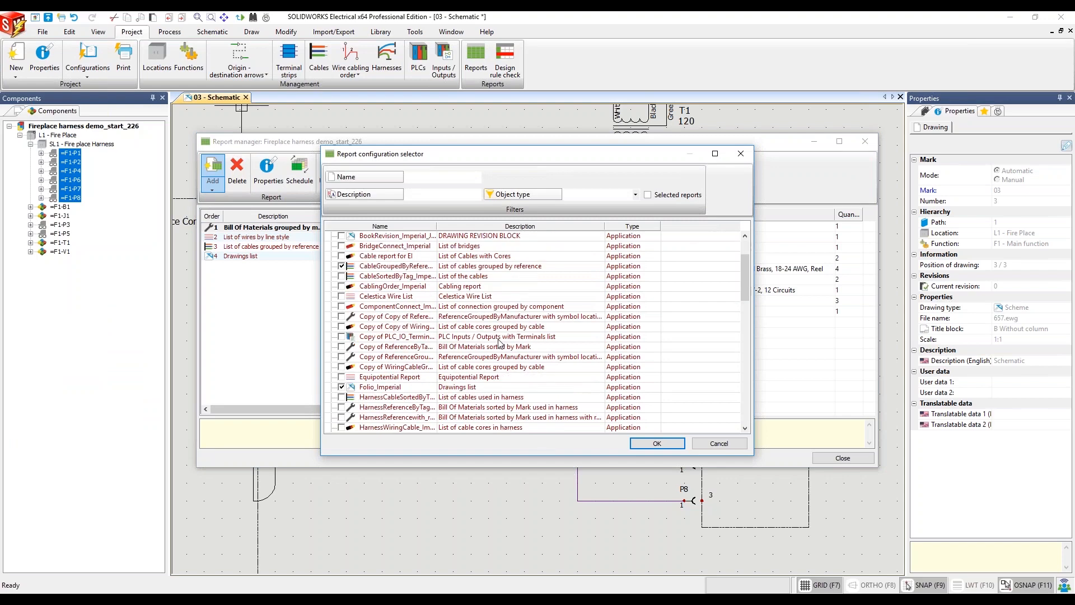
pyautogui.scroll(-6, 507, 357)
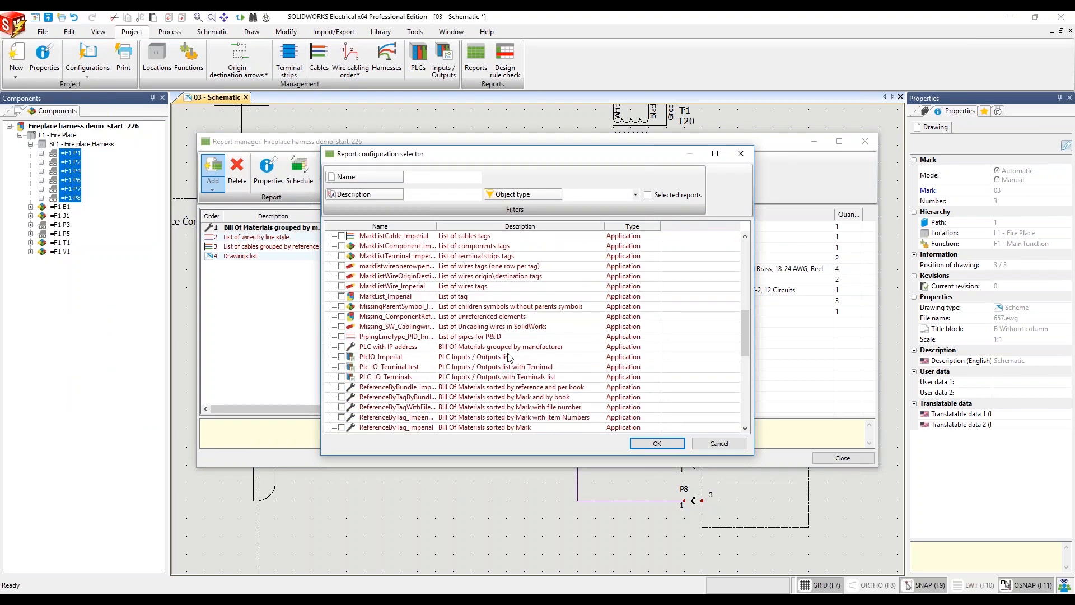
pyautogui.scroll(-4, 495, 310)
pyautogui.scroll(-4, 537, 370)
pyautogui.scroll(8, 521, 407)
pyautogui.scroll(2, 520, 408)
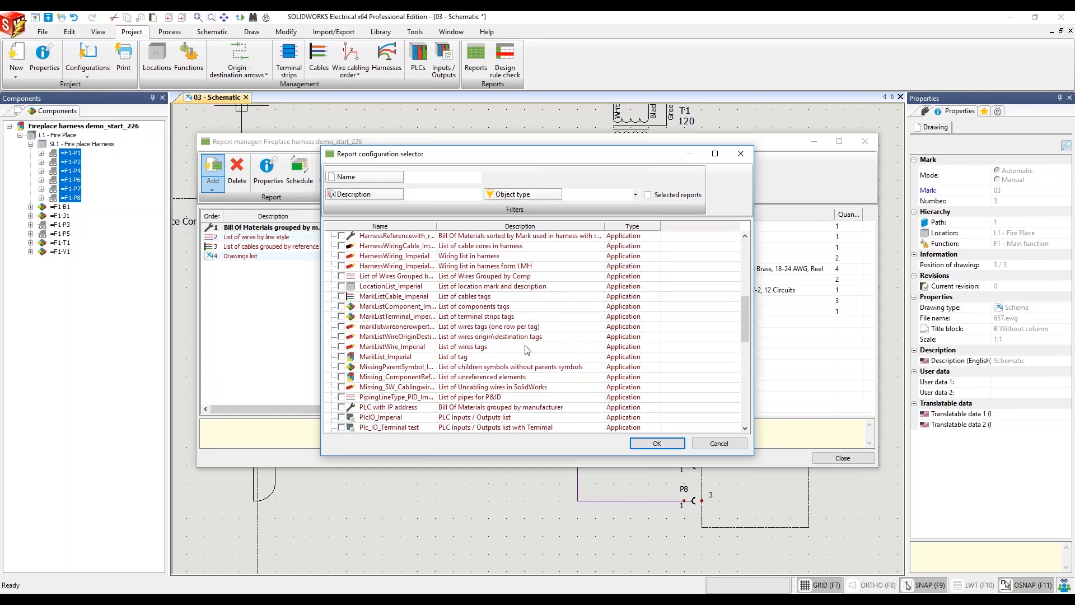
pyautogui.click(491, 267)
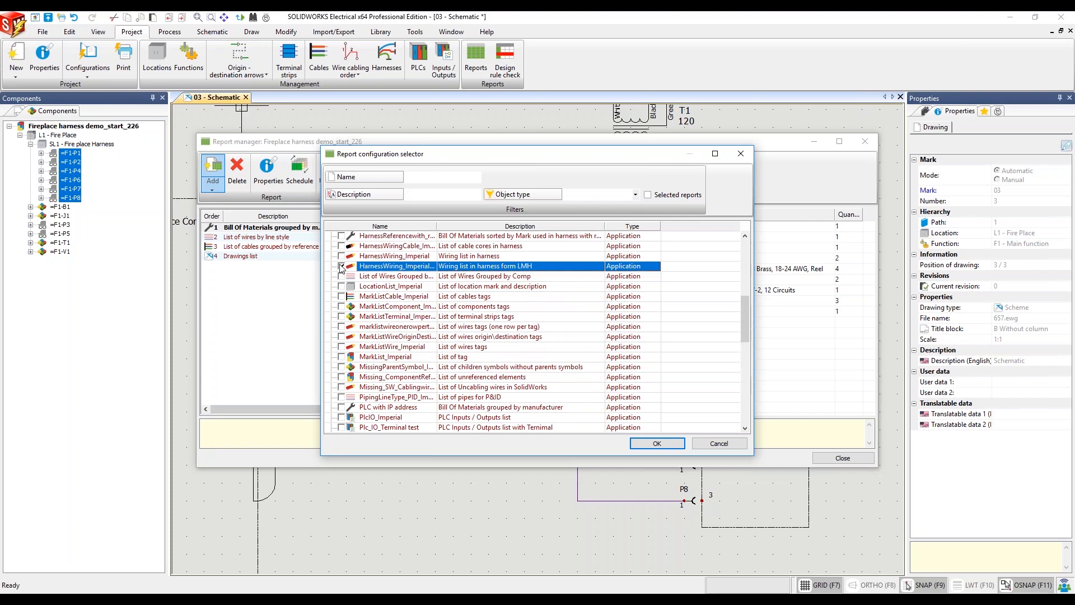
pyautogui.click(656, 442)
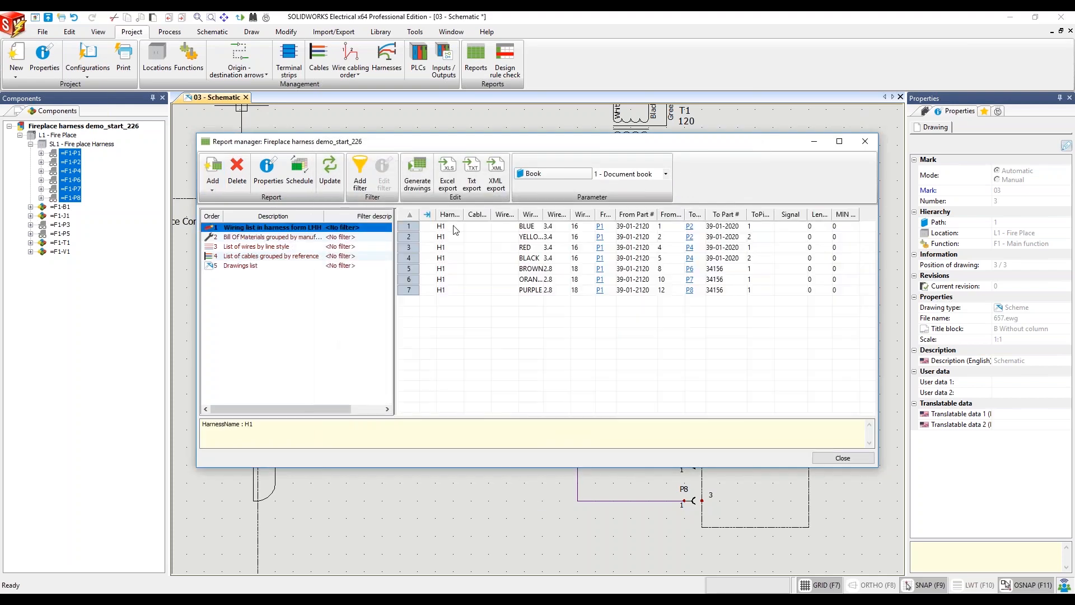
# Examine the harness wiring list's wire names, colours, diameters, sections and from/to connectors, widening columns to read them
pyautogui.moveTo(543, 214); pyautogui.dragTo(587, 213)
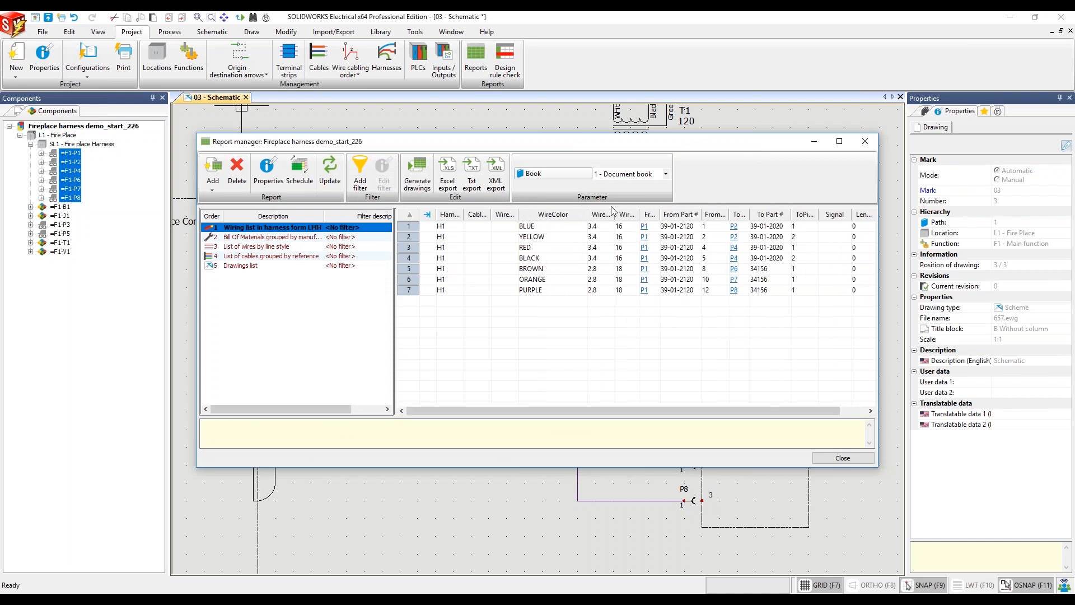
pyautogui.moveTo(617, 213); pyautogui.dragTo(715, 213)
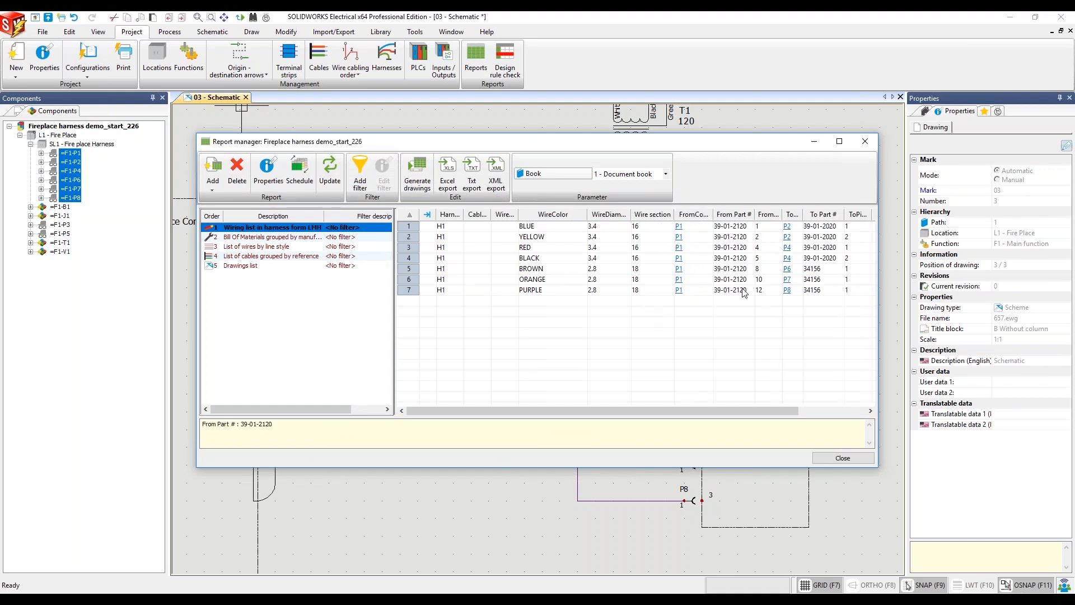
pyautogui.moveTo(759, 413); pyautogui.dragTo(818, 414)
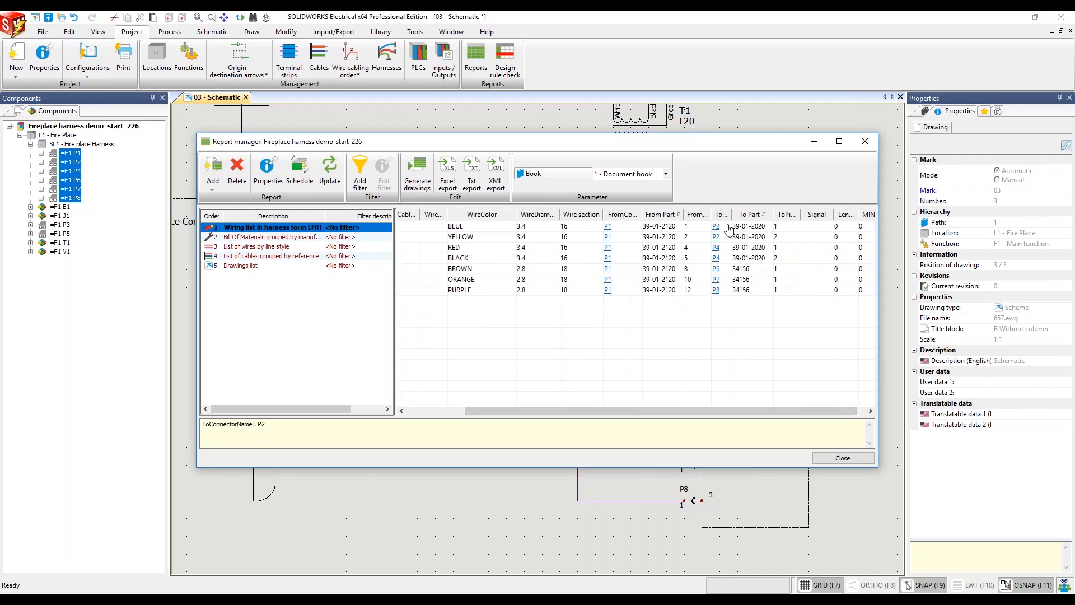
pyautogui.moveTo(767, 411)
pyautogui.mouseDown()
pyautogui.moveTo(840, 412)
pyautogui.moveTo(779, 413)
pyautogui.mouseUp()
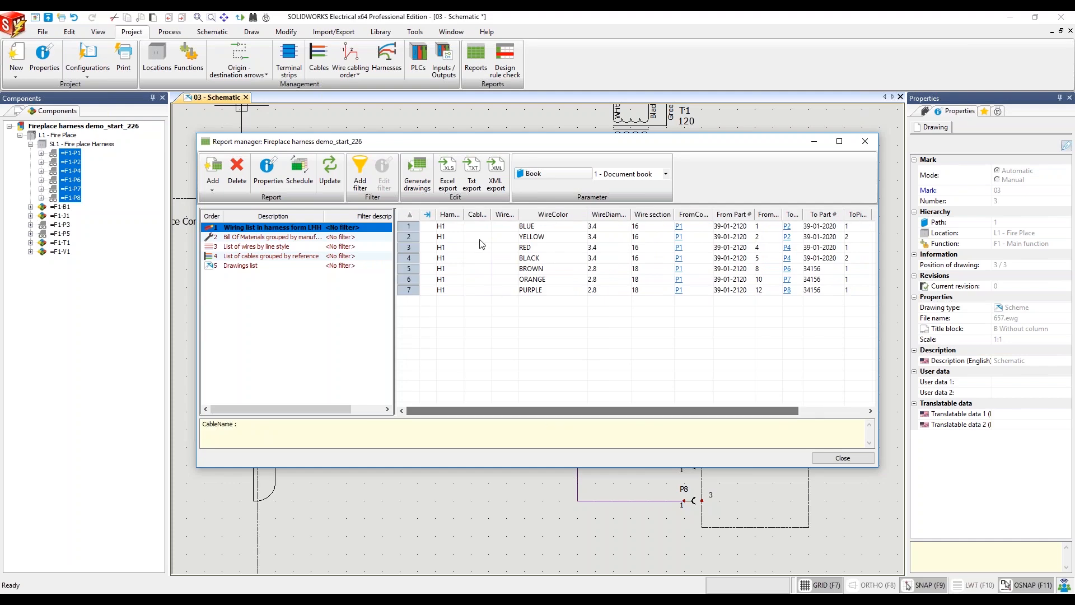
pyautogui.moveTo(519, 218); pyautogui.dragTo(529, 217)
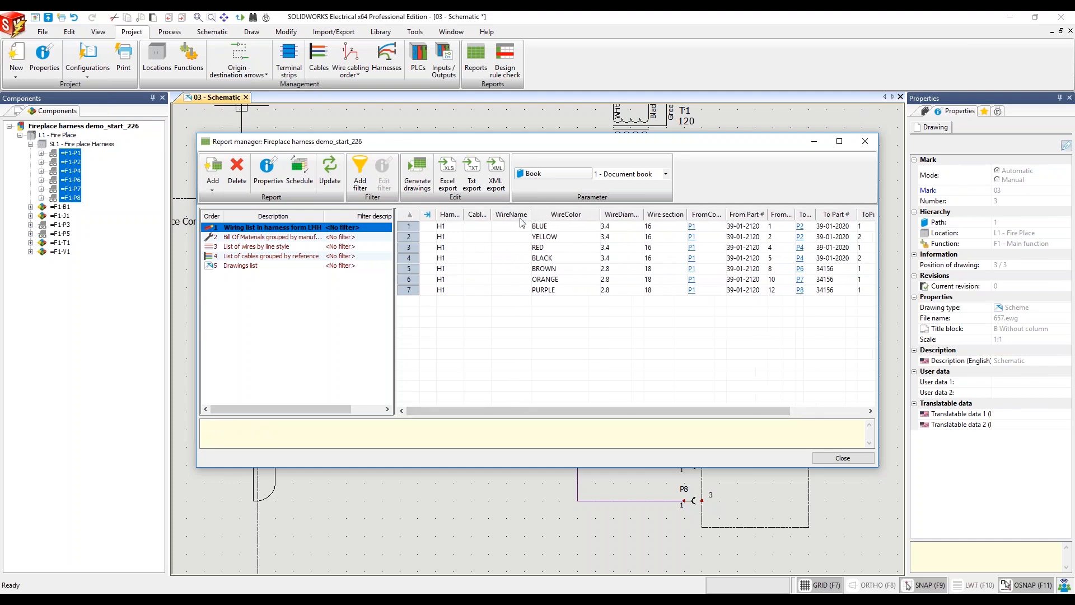
pyautogui.click(843, 458)
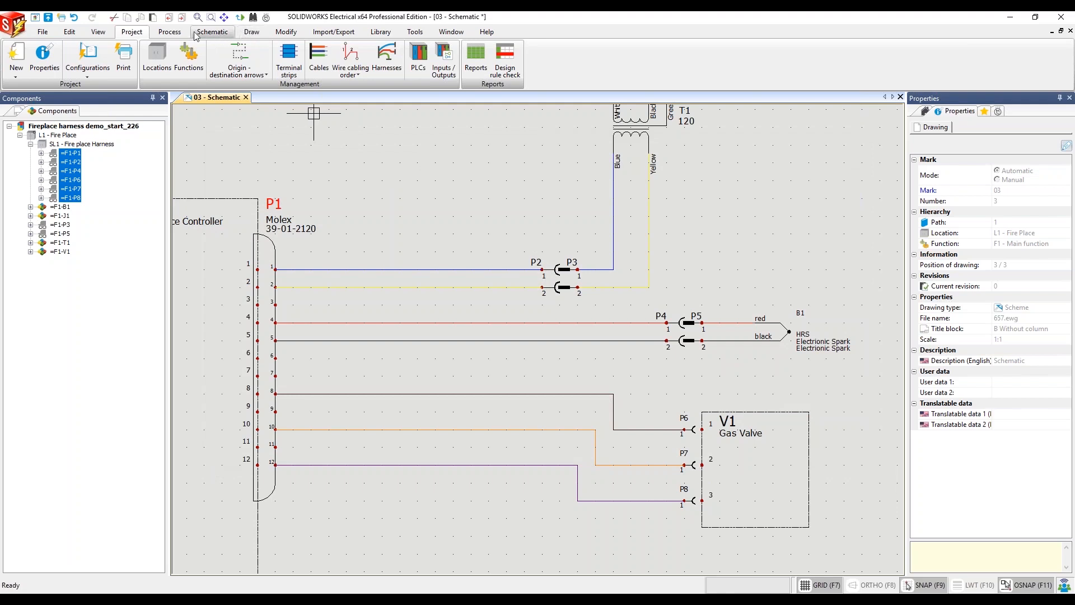
# Number the project's new wires without modifying the existing numbers
pyautogui.click(169, 32)
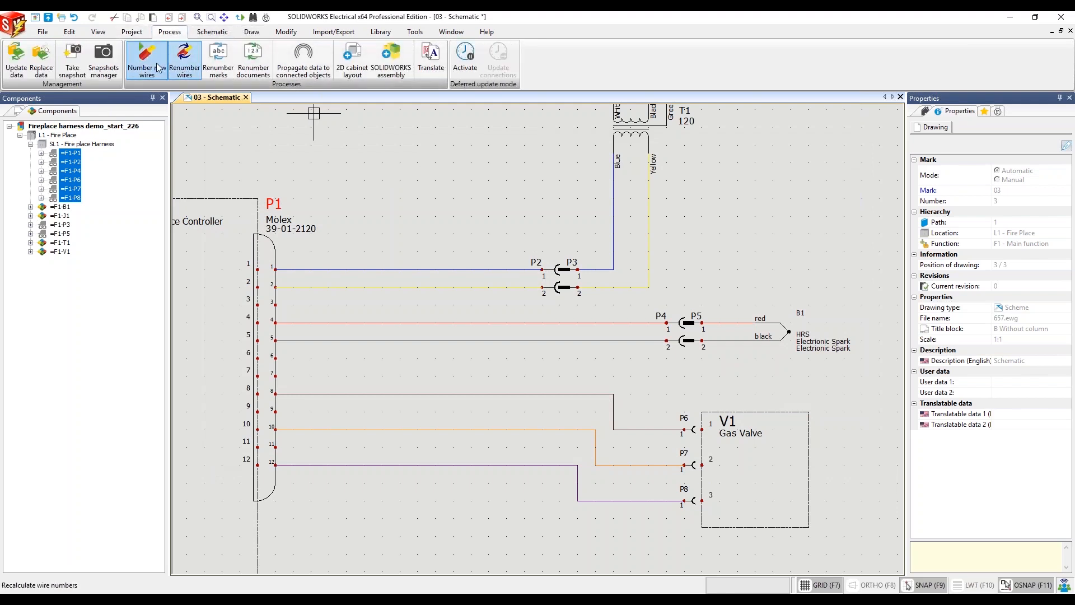
pyautogui.click(158, 68)
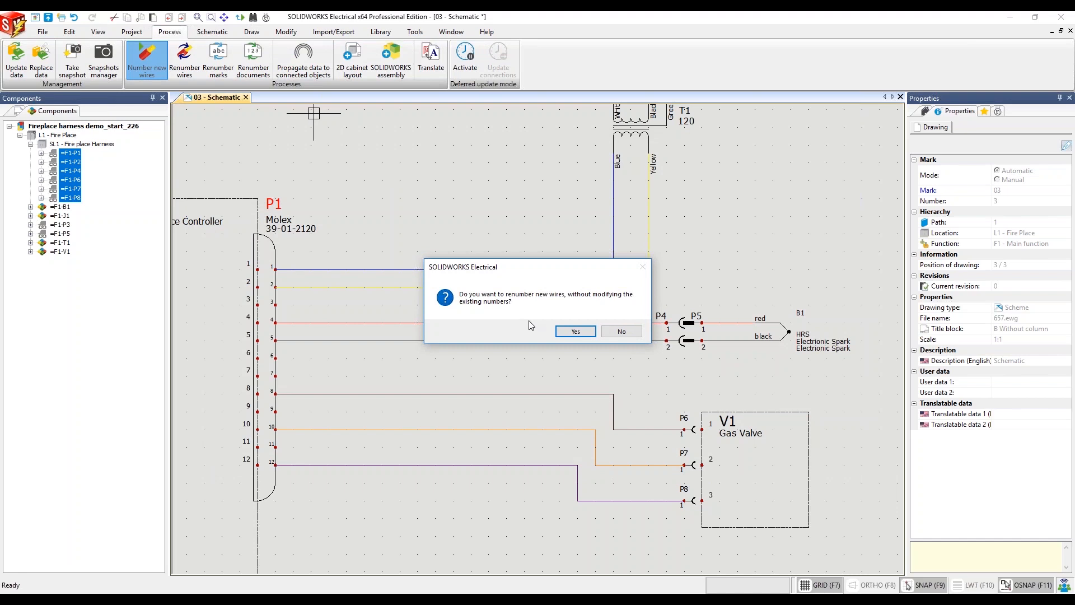
pyautogui.click(575, 331)
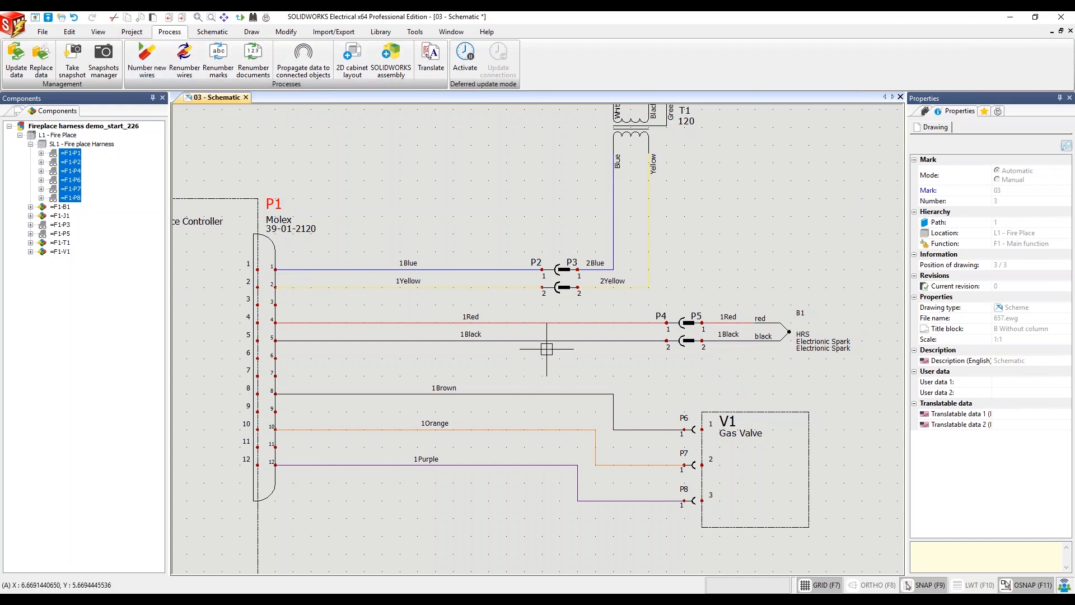
# Inspect the equipotential and wire marks of the red wire between P5 and B1, leaving them on automatic
pyautogui.doubleClick(733, 323)
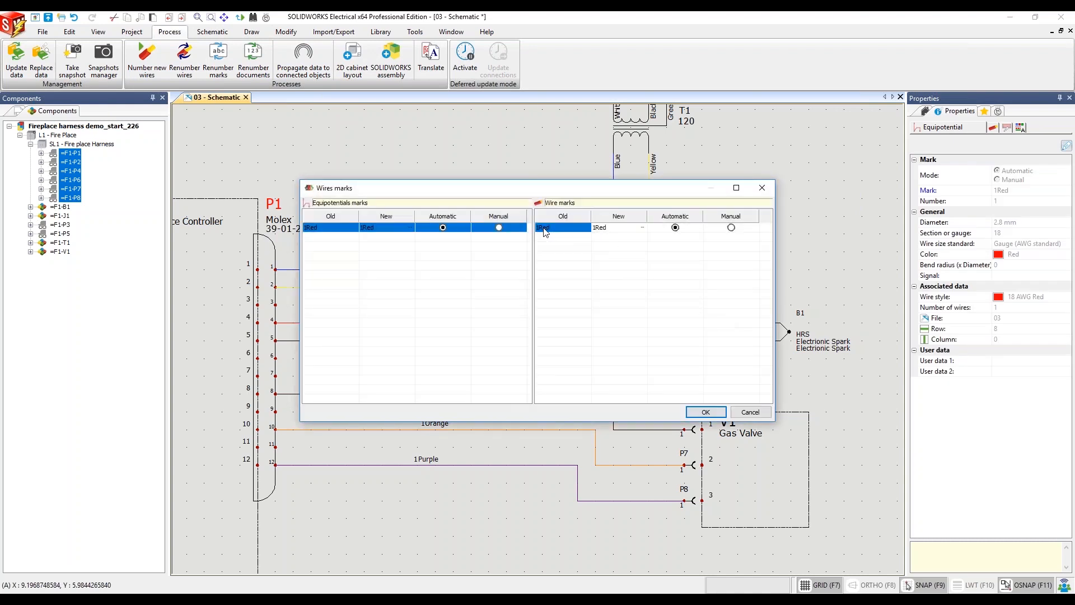
pyautogui.click(751, 412)
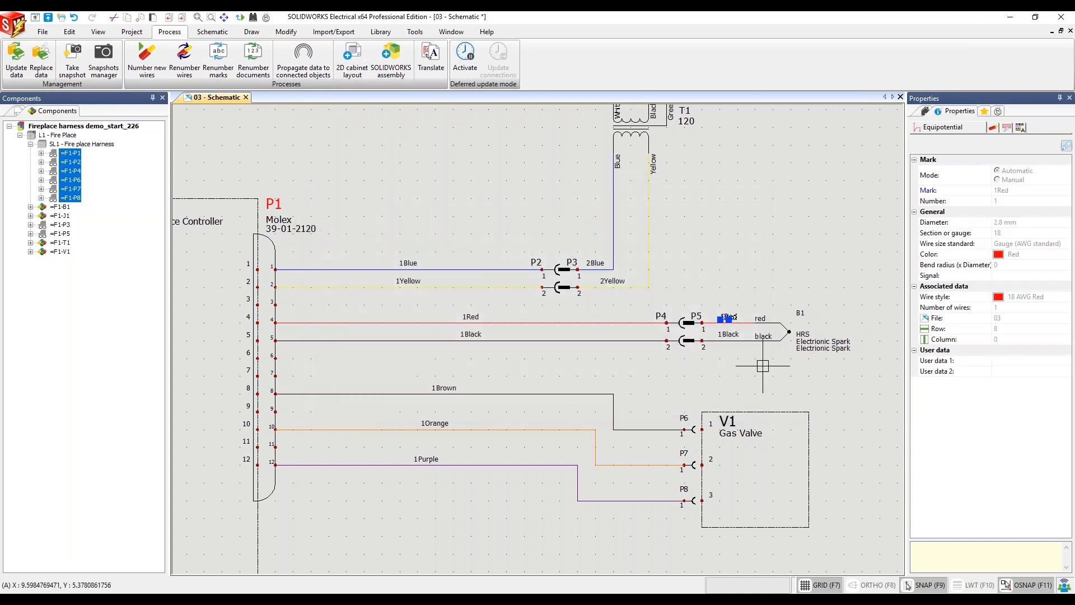
pyautogui.press('Escape')
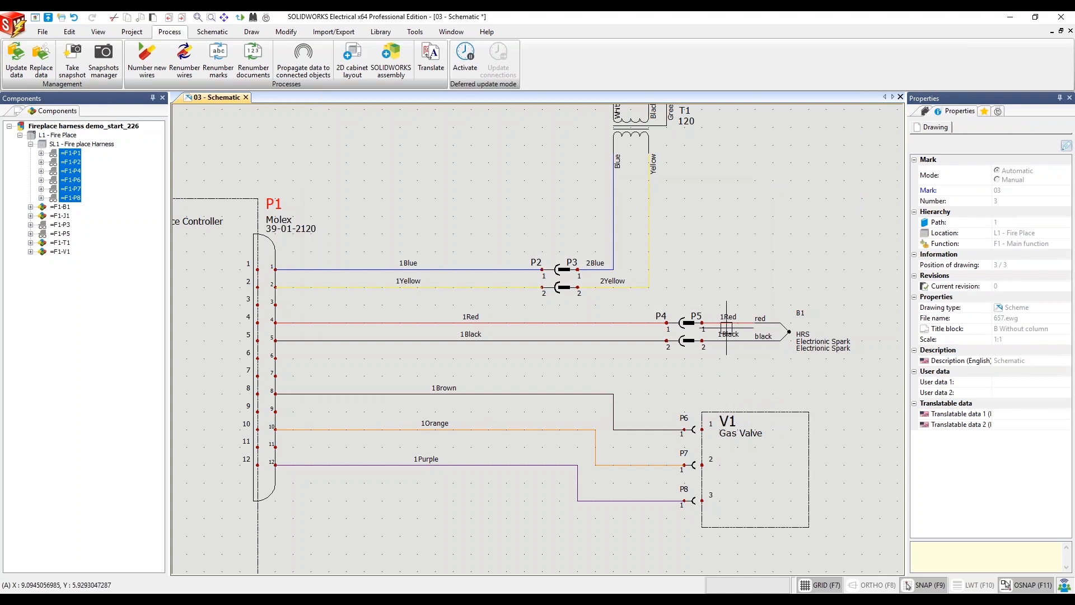
pyautogui.scroll(-1, 549, 364)
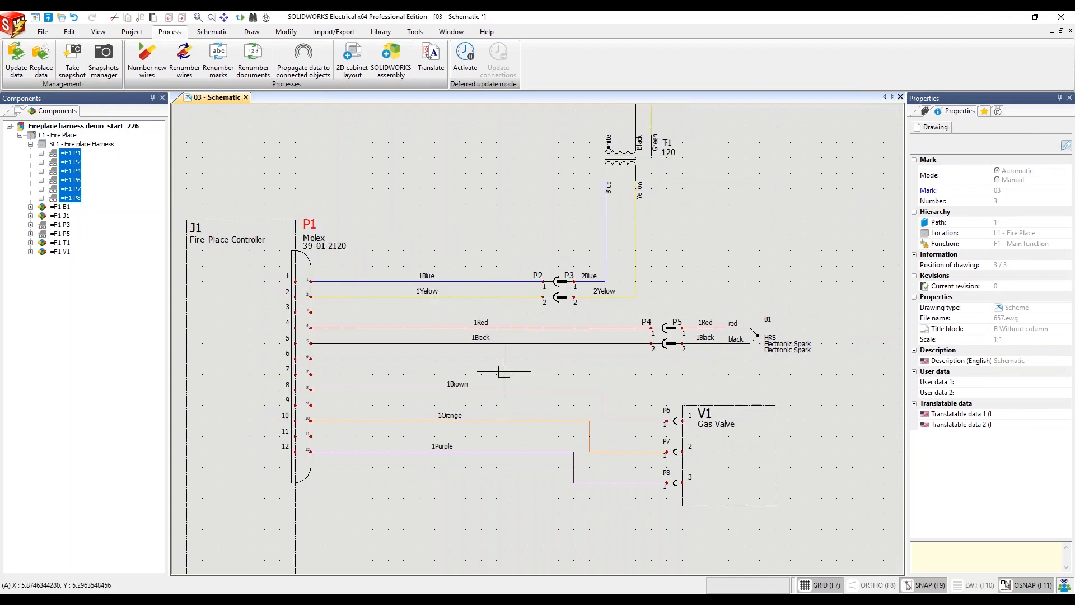
pyautogui.scroll(-1, 518, 359)
pyautogui.moveTo(521, 499); pyautogui.dragTo(510, 484, button='middle')
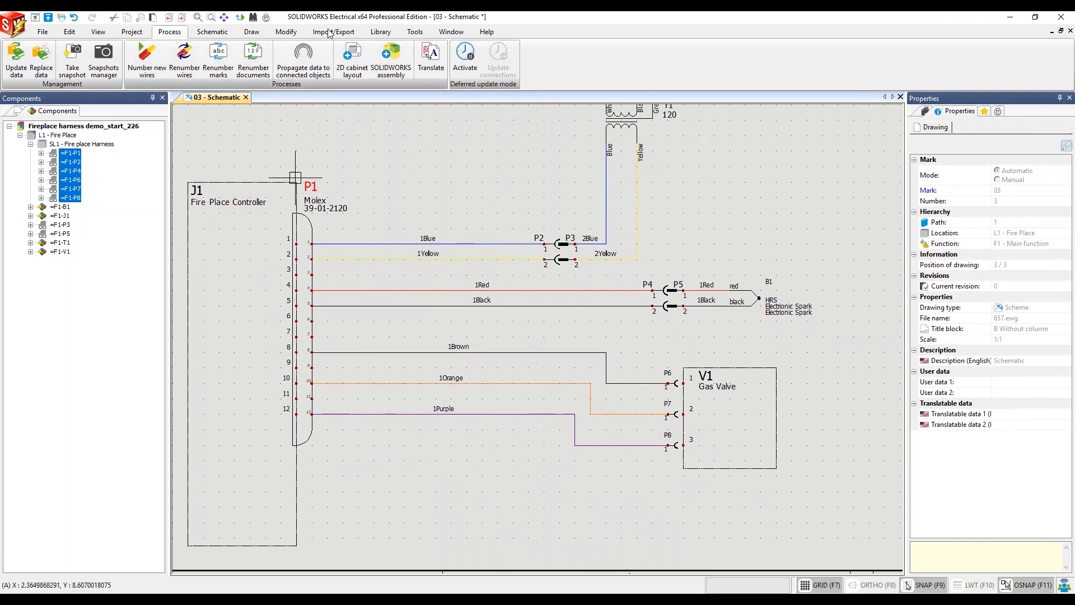
# Check the wire names in the harness wiring list report after the wire numbering
pyautogui.click(125, 33)
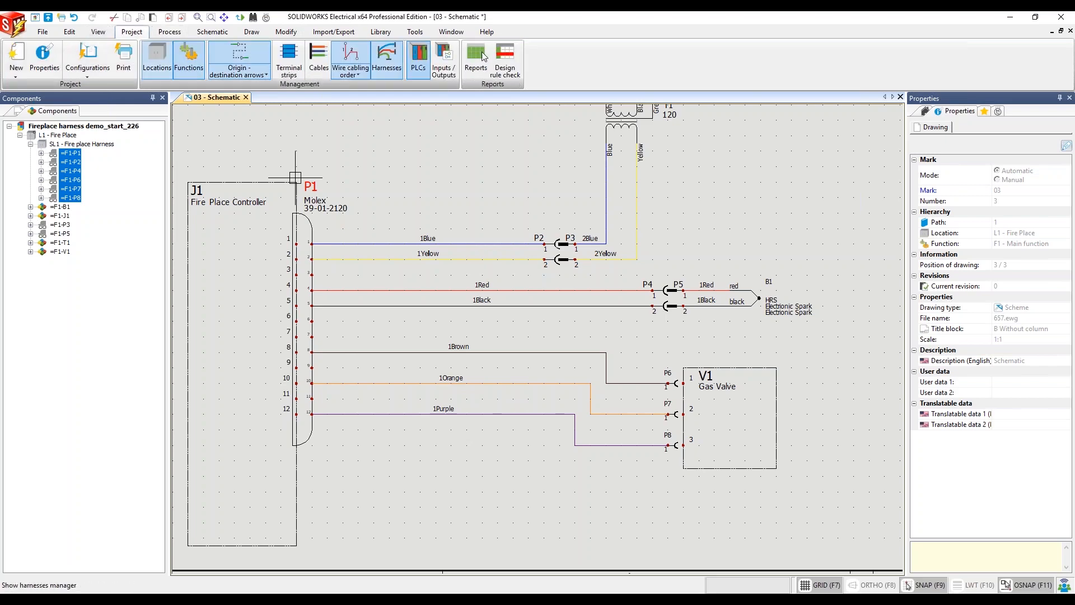
pyautogui.click(476, 59)
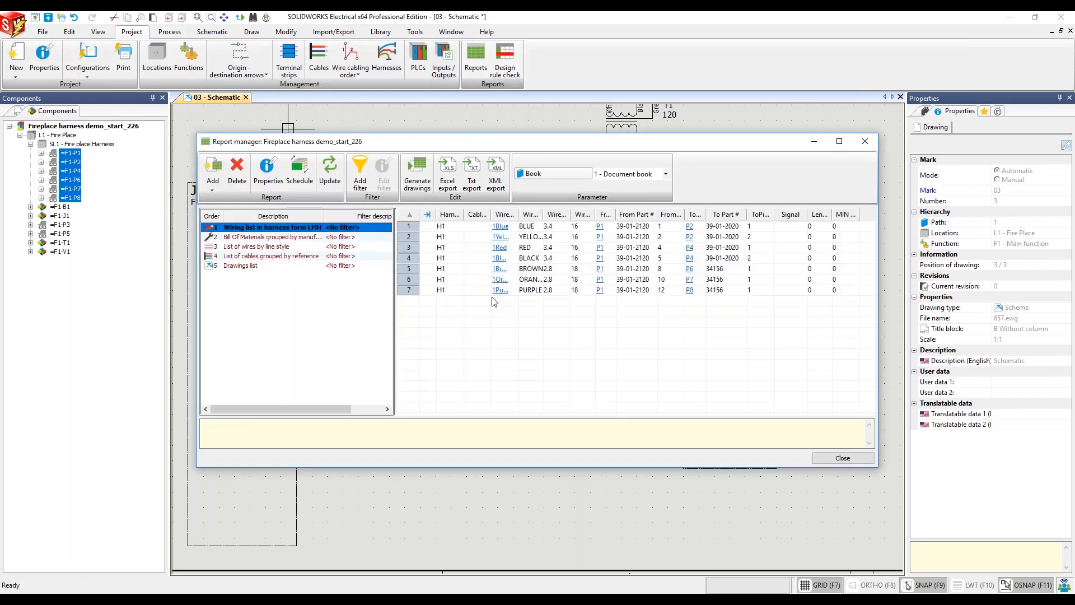
pyautogui.click(818, 461)
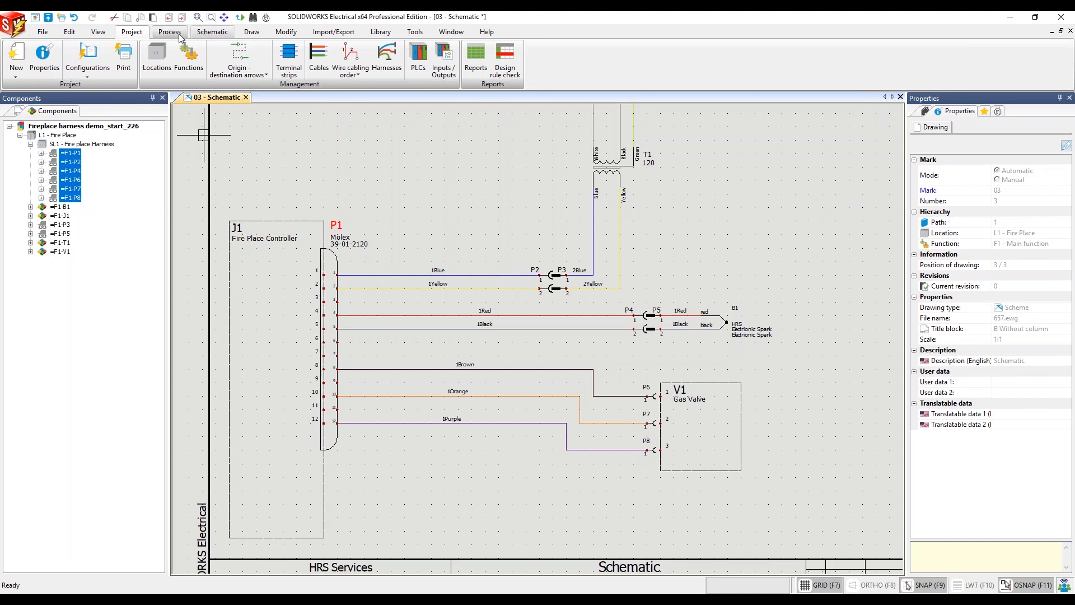
# Create a 2D cabinet layout drawing for the Fire place Harness location only, leaving out the project and Fire Place drawings
pyautogui.click(177, 35)
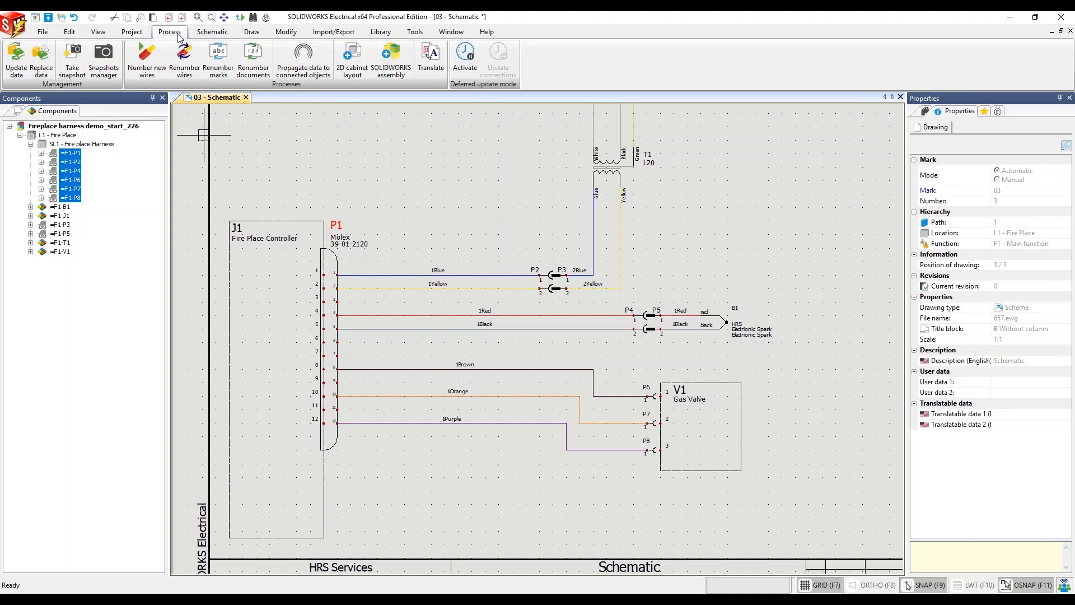
pyautogui.click(349, 72)
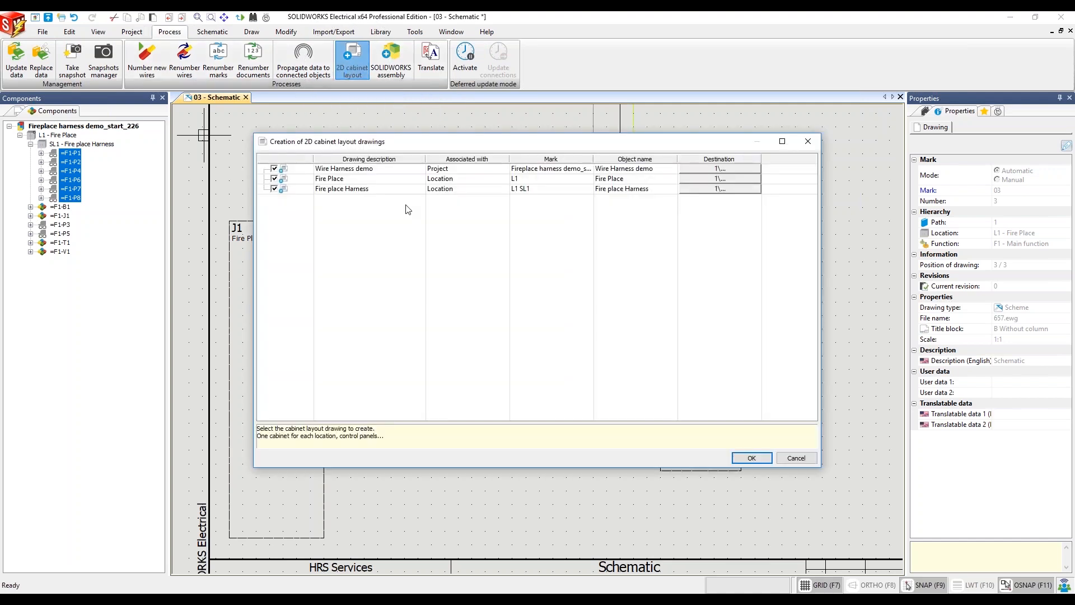
pyautogui.click(337, 193)
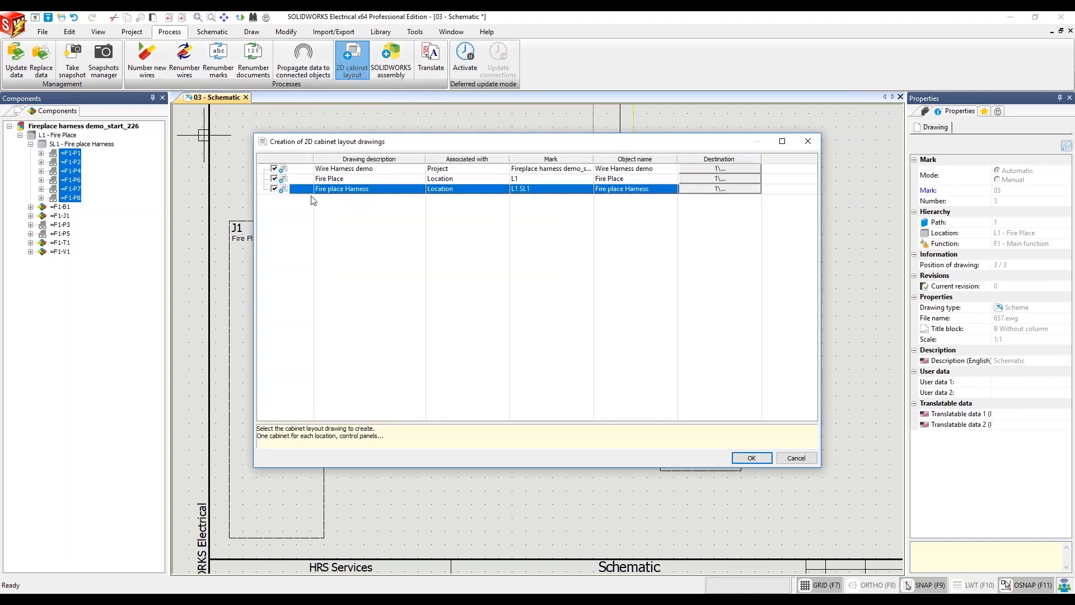
pyautogui.click(274, 169)
pyautogui.click(751, 457)
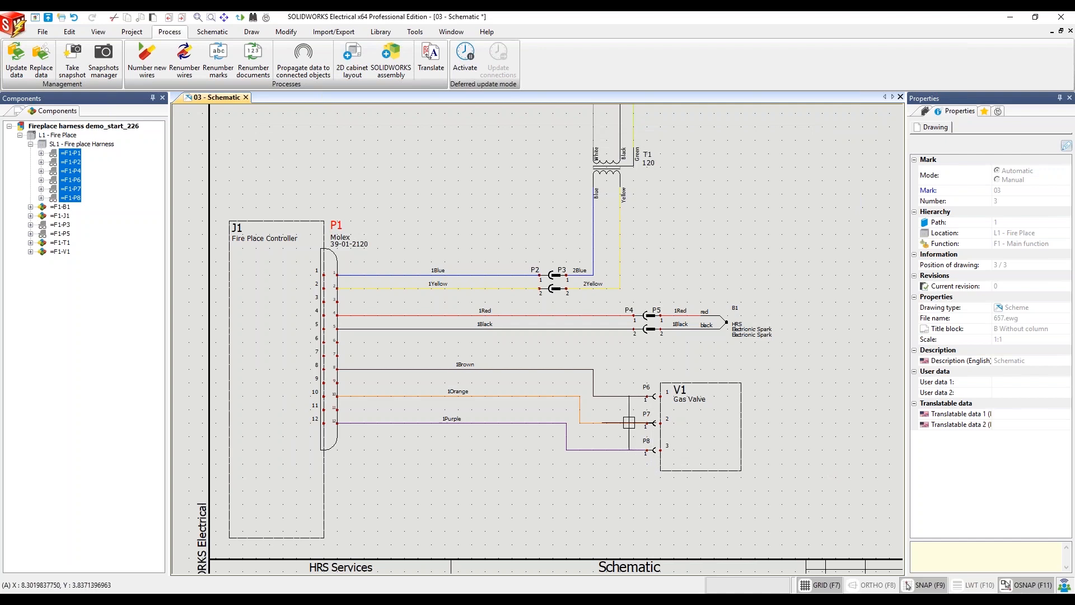
# Open the 04 - Fire place Harness drawing and set its scale to 1:2
pyautogui.click(21, 112)
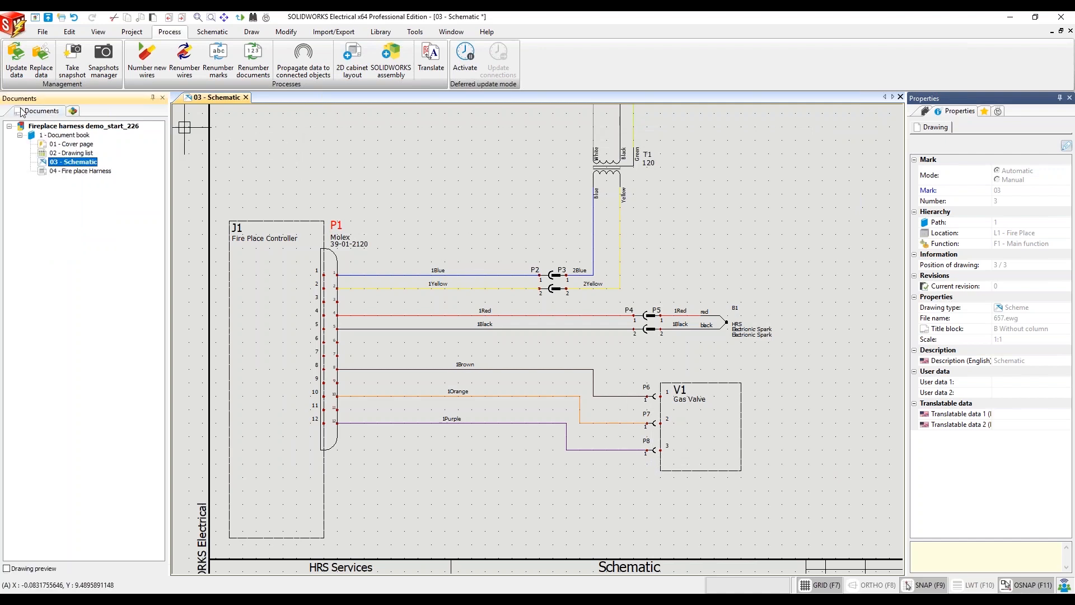
pyautogui.doubleClick(78, 172)
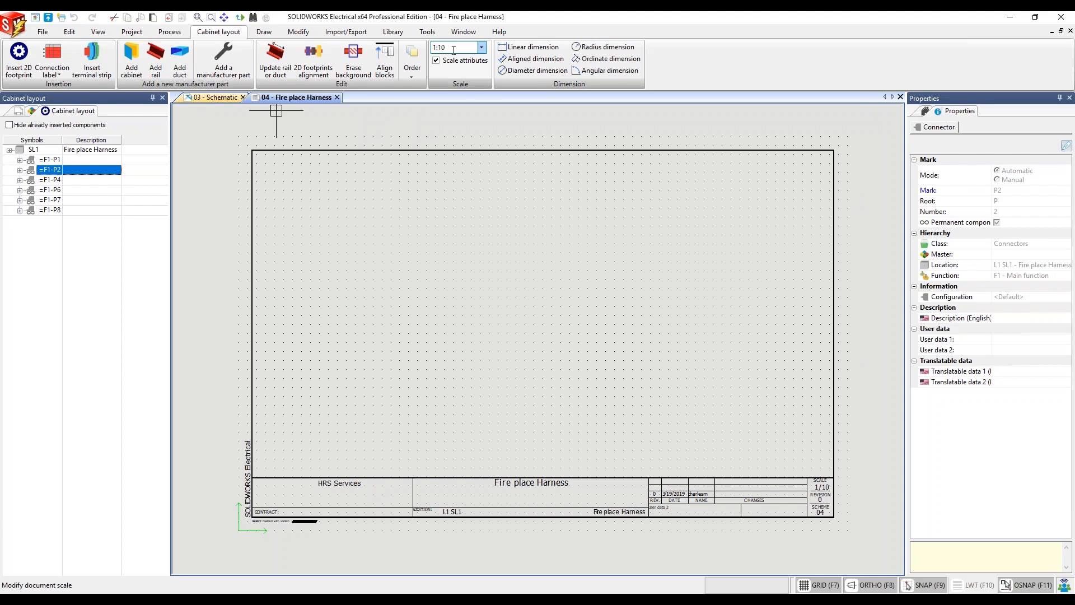
pyautogui.click(482, 47)
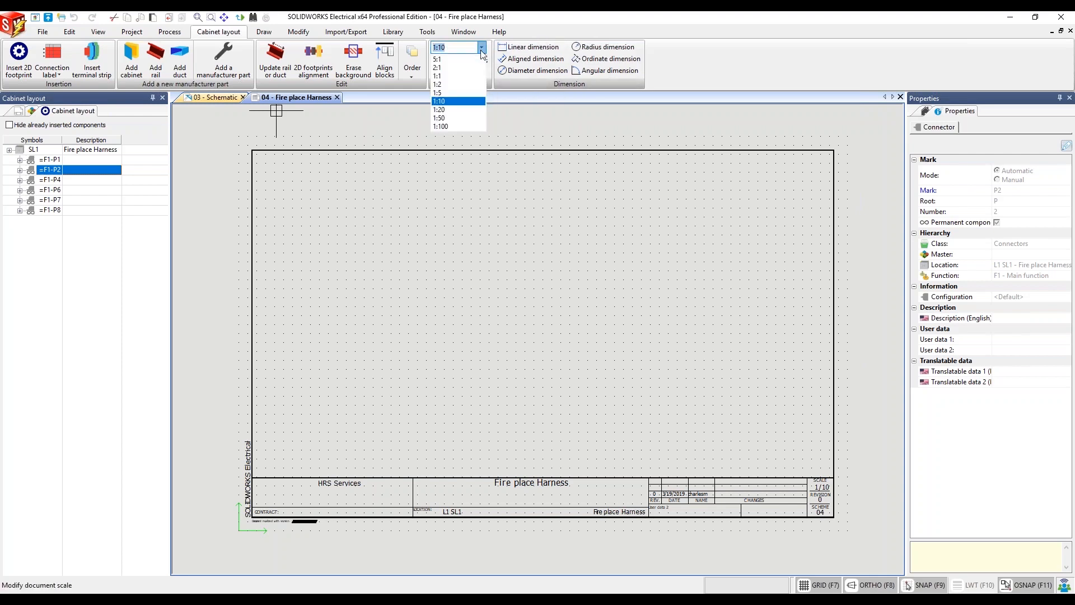
pyautogui.click(452, 85)
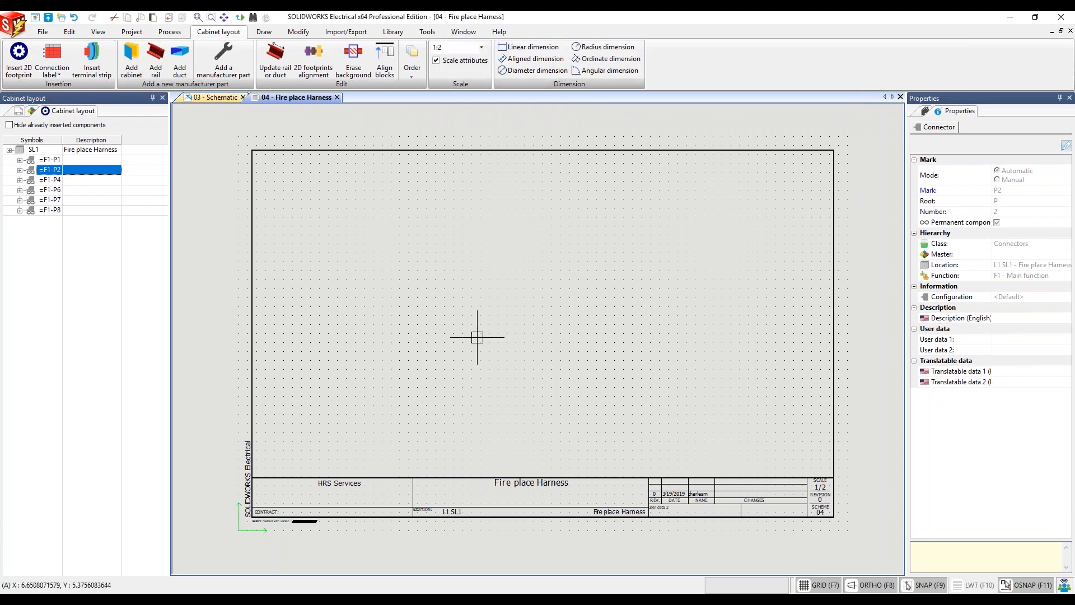
# Insert the 2D footprint of connector P1 near the sheet's upper-left corner, rotated so its wire end faces right
pyautogui.click(50, 161)
pyautogui.click(20, 161)
pyautogui.rightClick(68, 170)
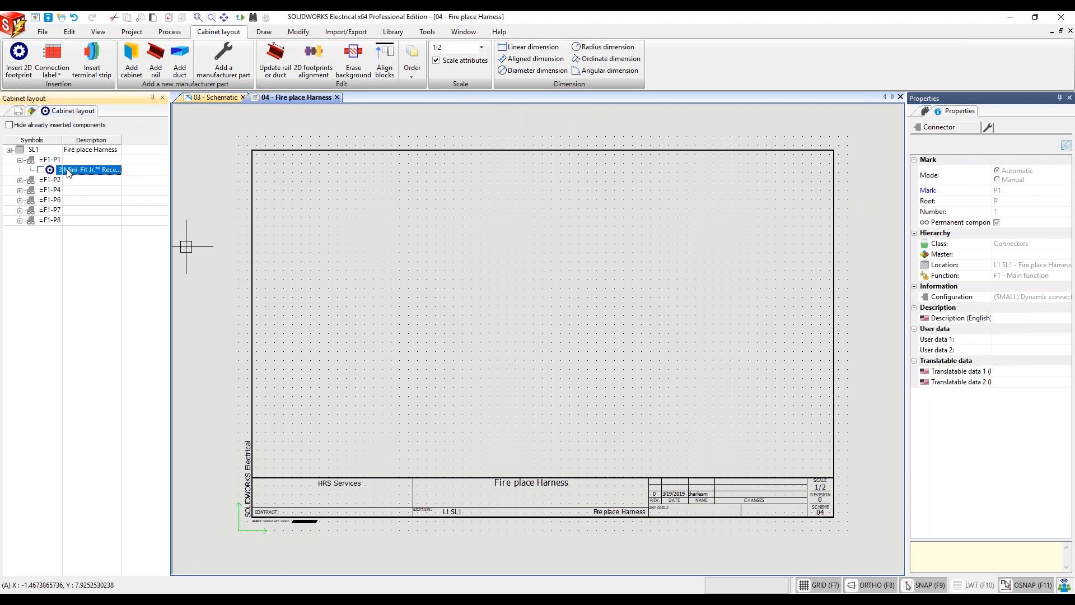
pyautogui.click(99, 176)
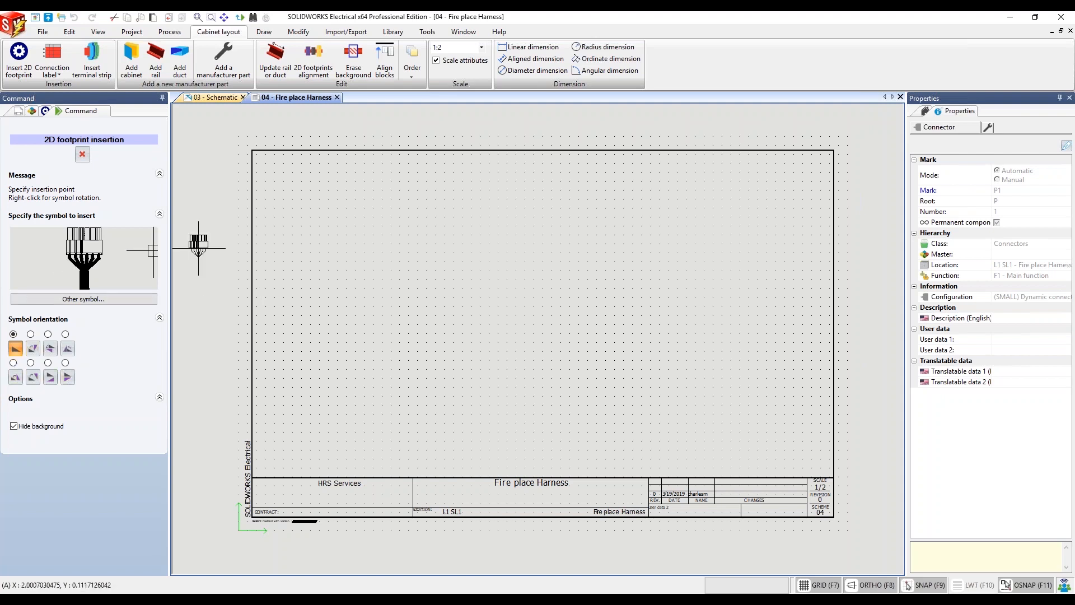
pyautogui.rightClick(314, 226)
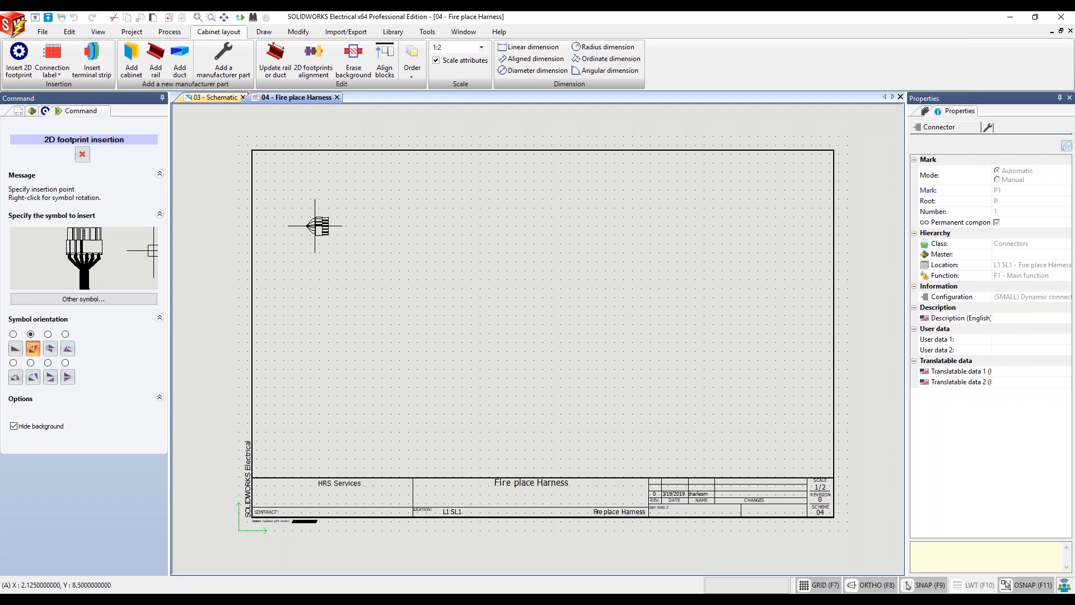
pyautogui.rightClick(315, 226)
pyautogui.rightClick(315, 225)
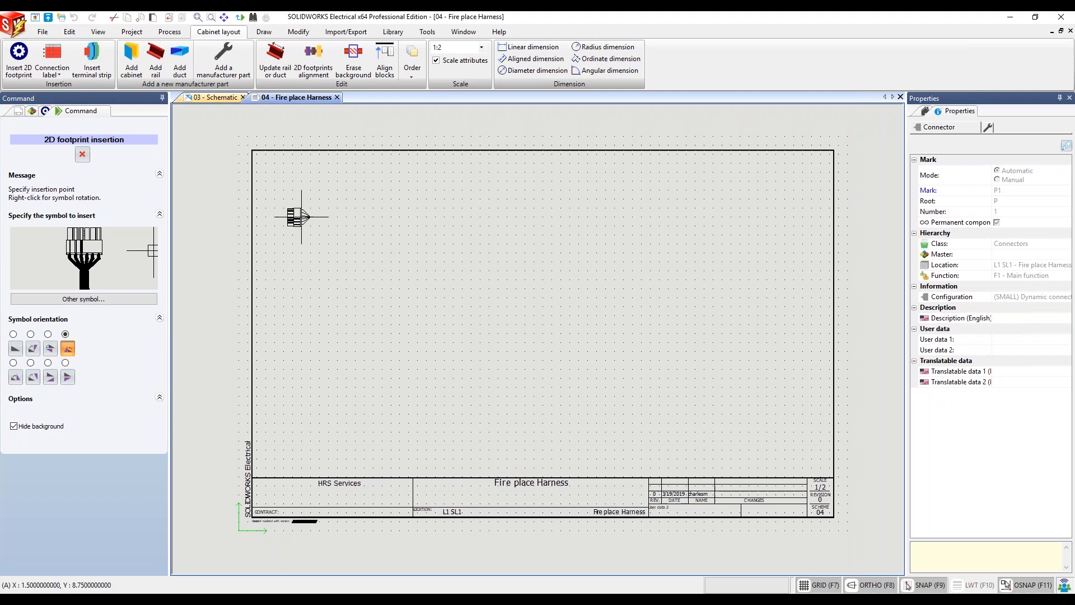
pyautogui.click(328, 217)
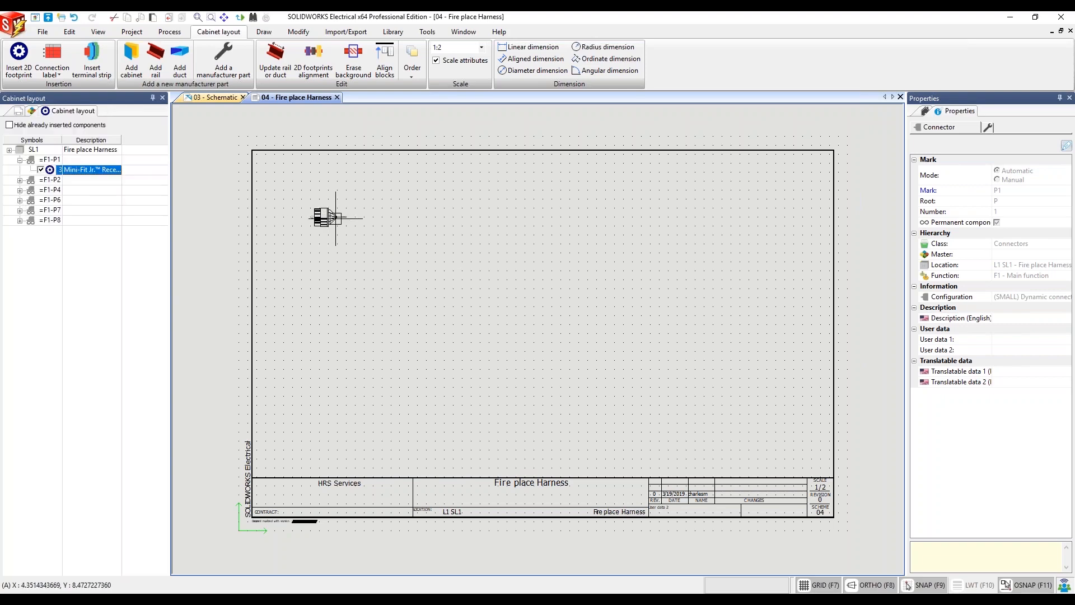
# Examine the P1 connector footprint up close and its placement on the harness sheet
pyautogui.scroll(1, 324, 221)
pyautogui.scroll(3, 323, 221)
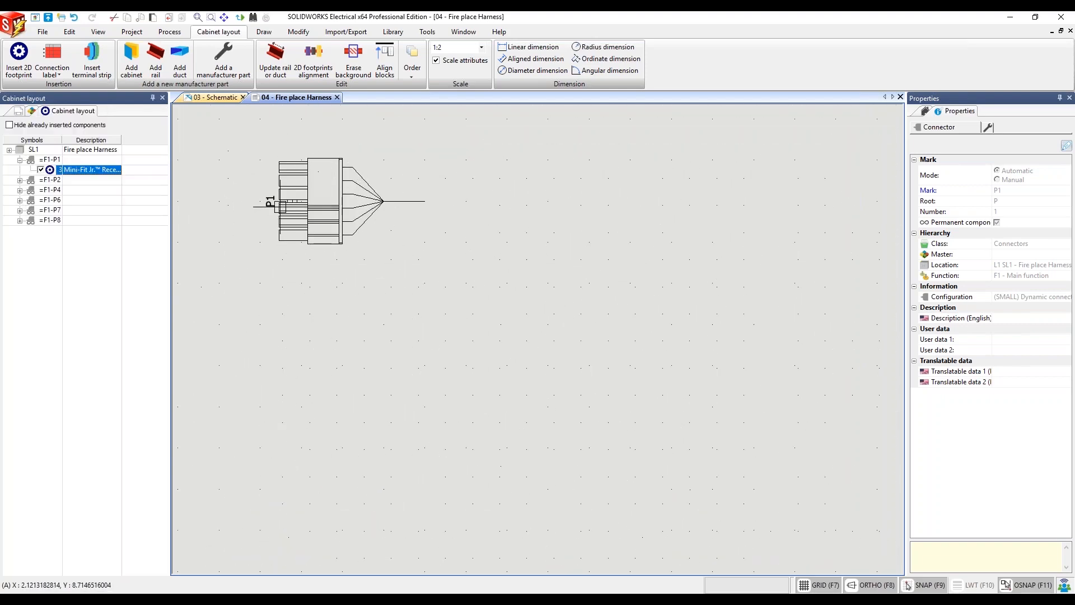
pyautogui.scroll(1, 325, 174)
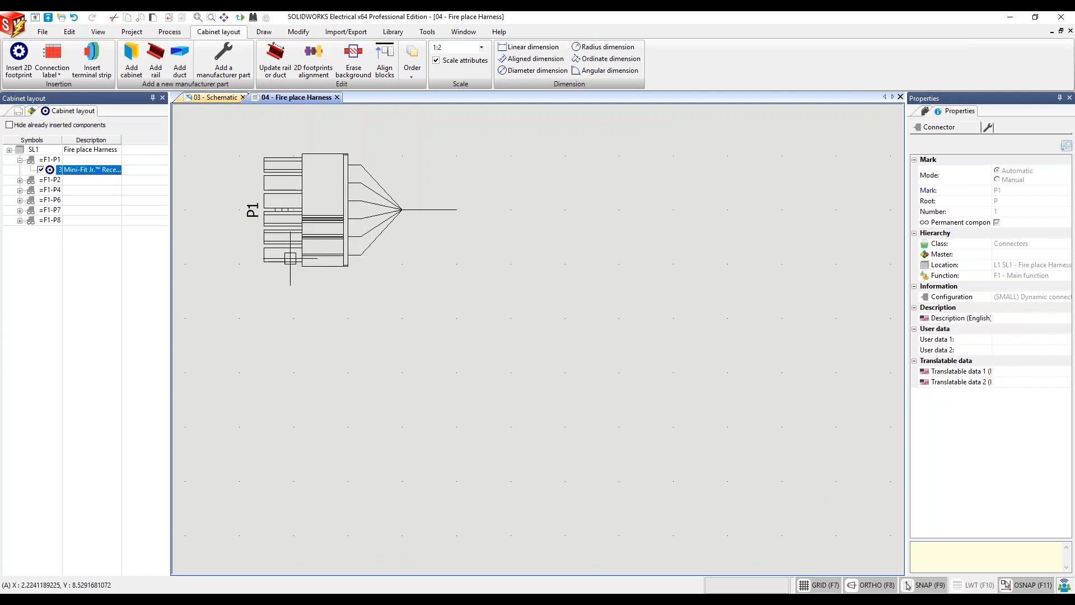
pyautogui.scroll(-5, 396, 295)
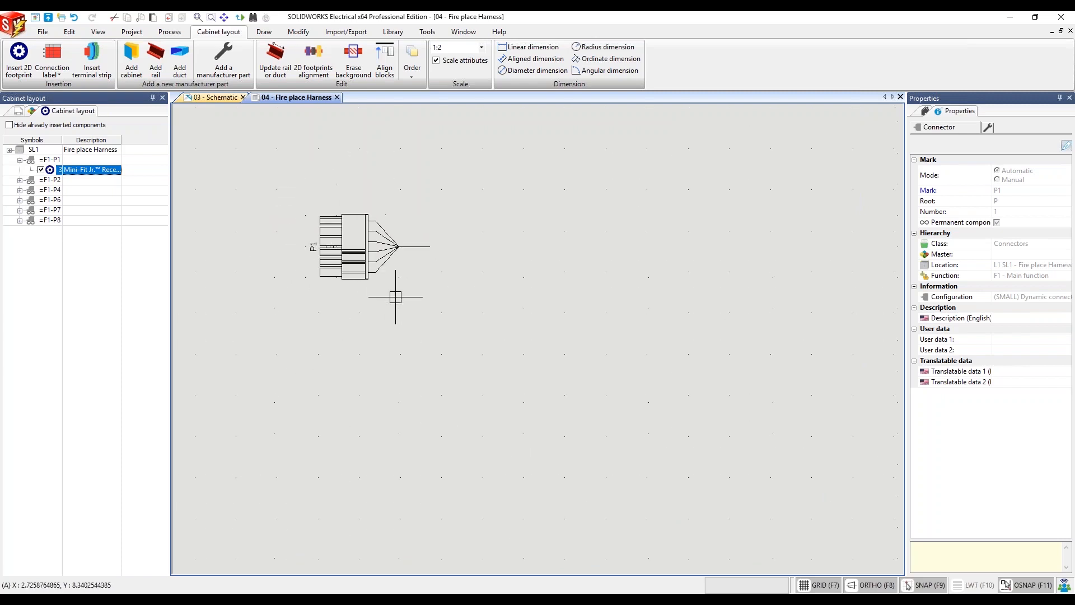
pyautogui.moveTo(447, 363); pyautogui.dragTo(409, 316, button='middle')
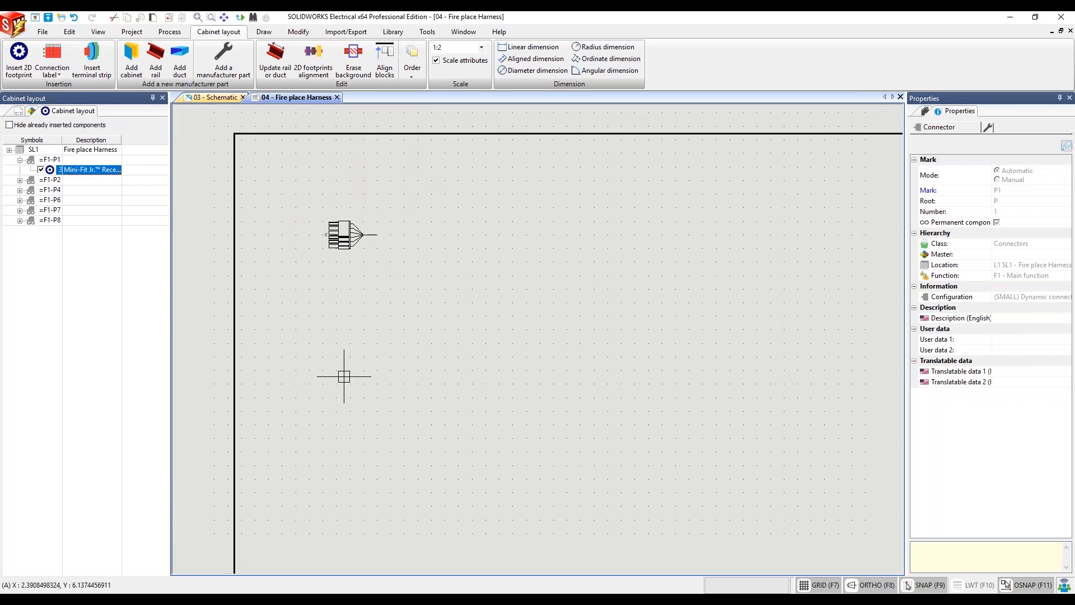
pyautogui.scroll(-1, 343, 372)
pyautogui.moveTo(456, 388); pyautogui.dragTo(409, 342, button='middle')
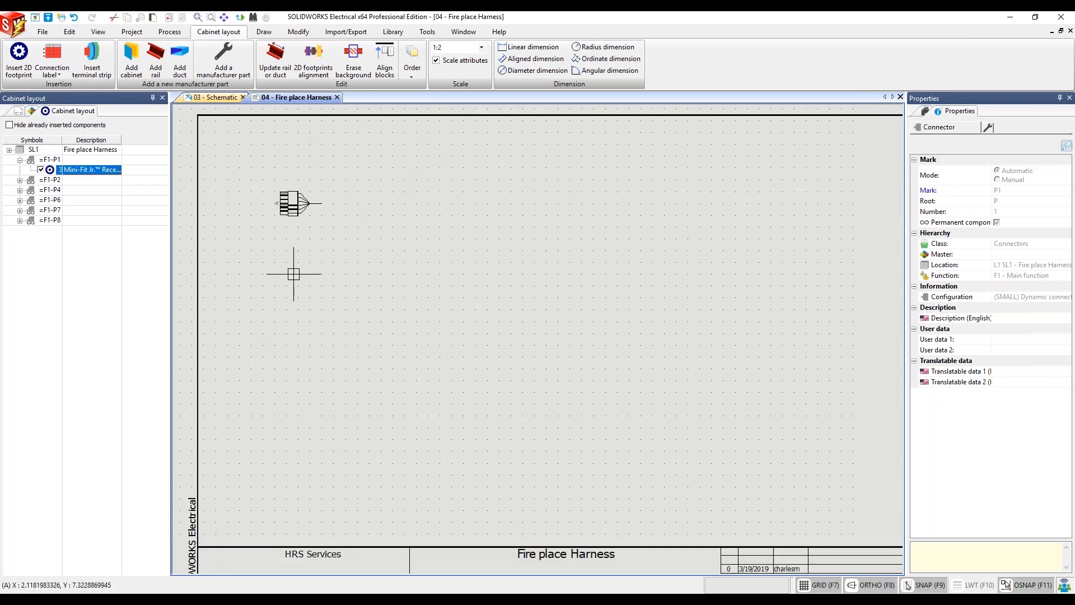
pyautogui.scroll(-3, 334, 295)
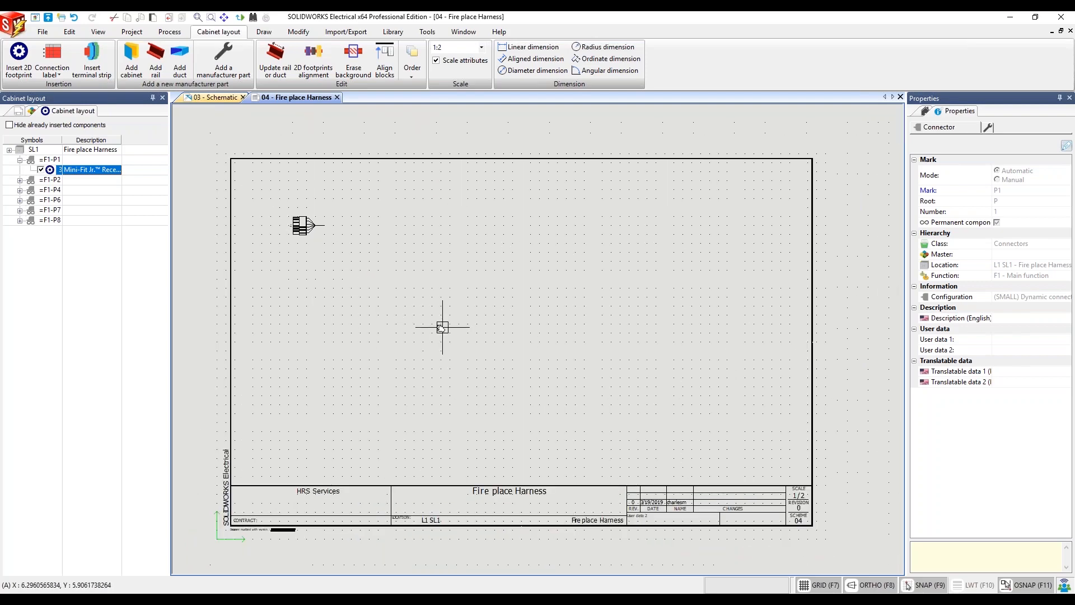
# Draw a horizontal line 5 units long to the right from the wire end of connector P1
pyautogui.click(264, 32)
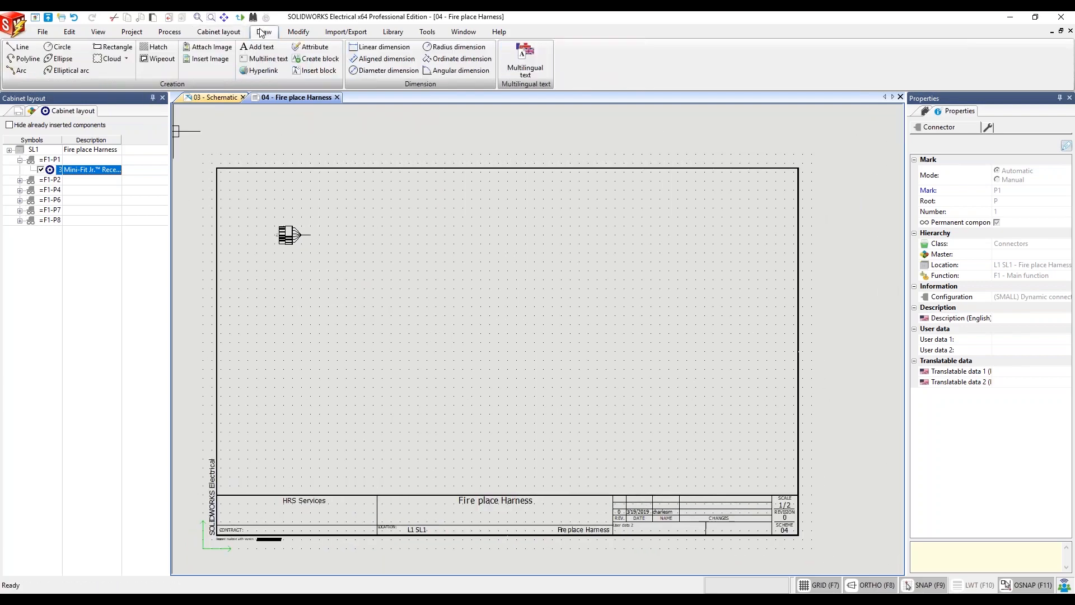
pyautogui.click(22, 47)
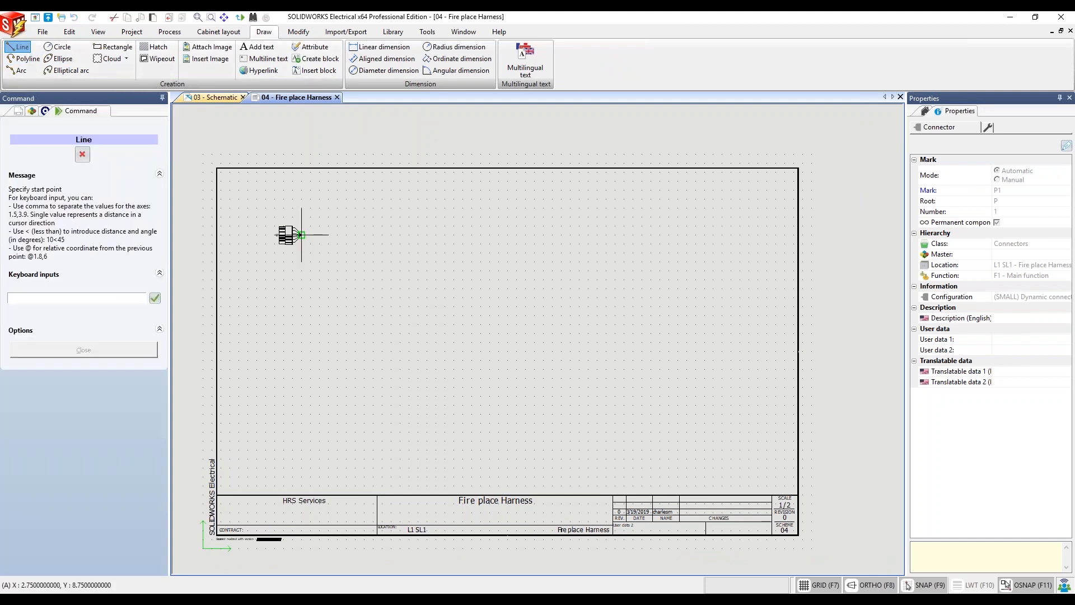
pyautogui.click(301, 235)
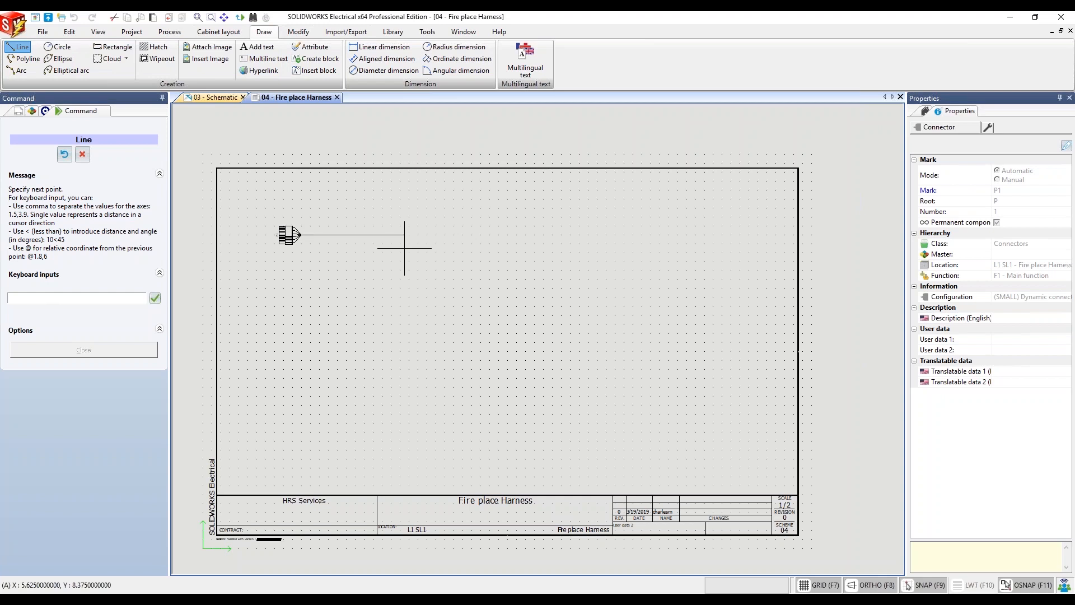
pyautogui.click(40, 301)
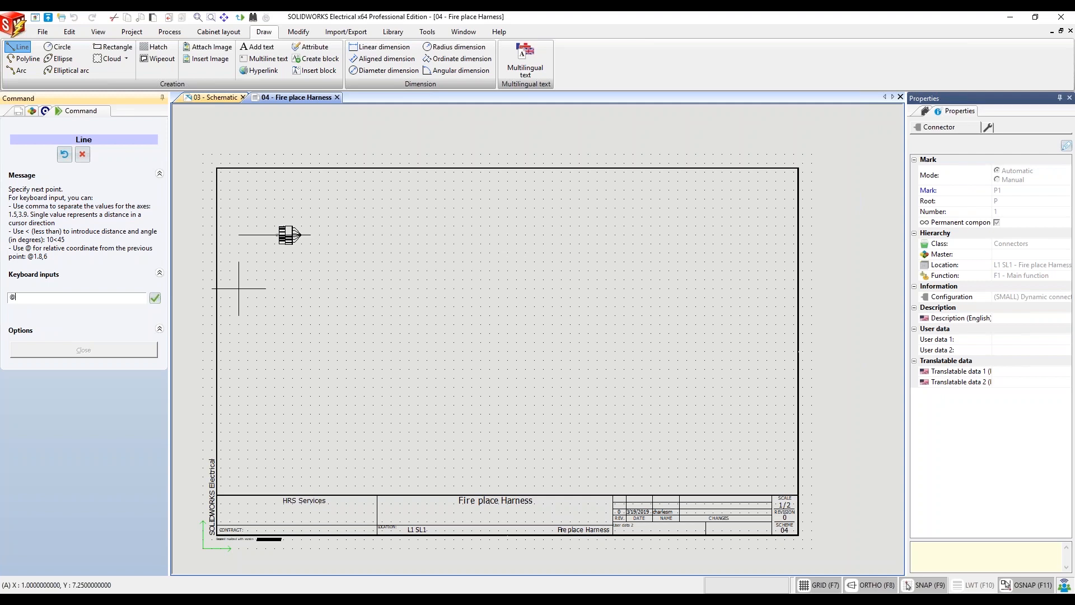
pyautogui.press('Return')
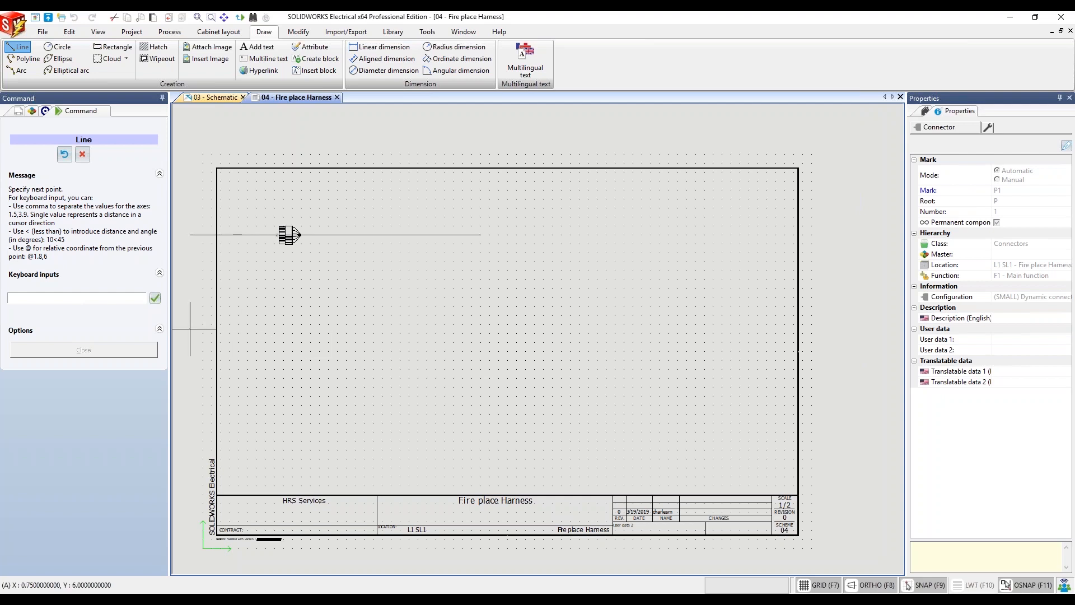
# Continue the line 5 units straight down from its end with the relative input @5<270, then finish the line
pyautogui.click(75, 298)
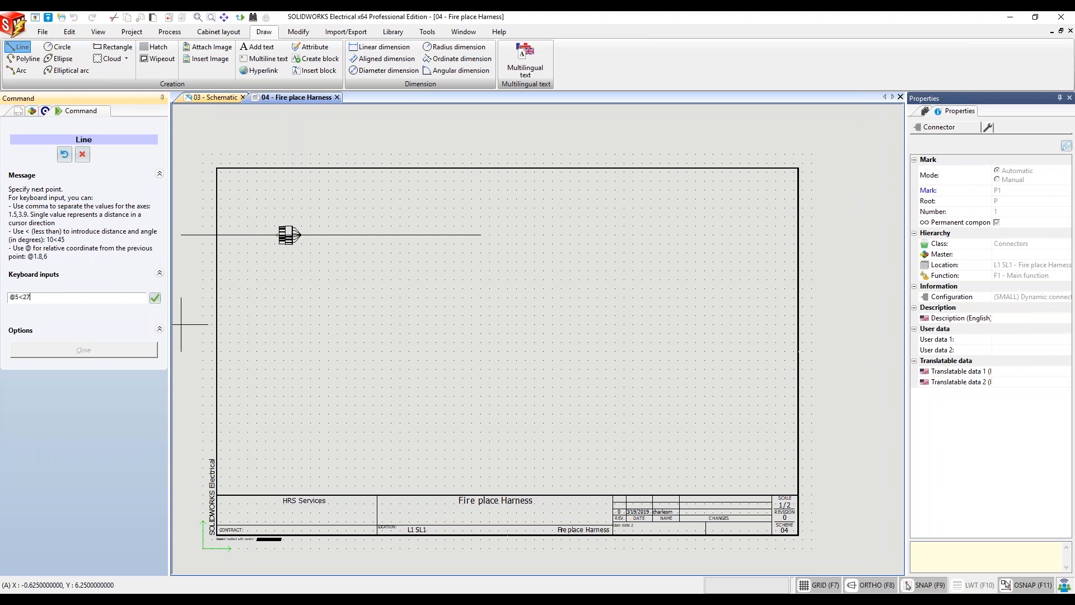
pyautogui.press('BackSpace')
pyautogui.write('0')
pyautogui.press('Return')
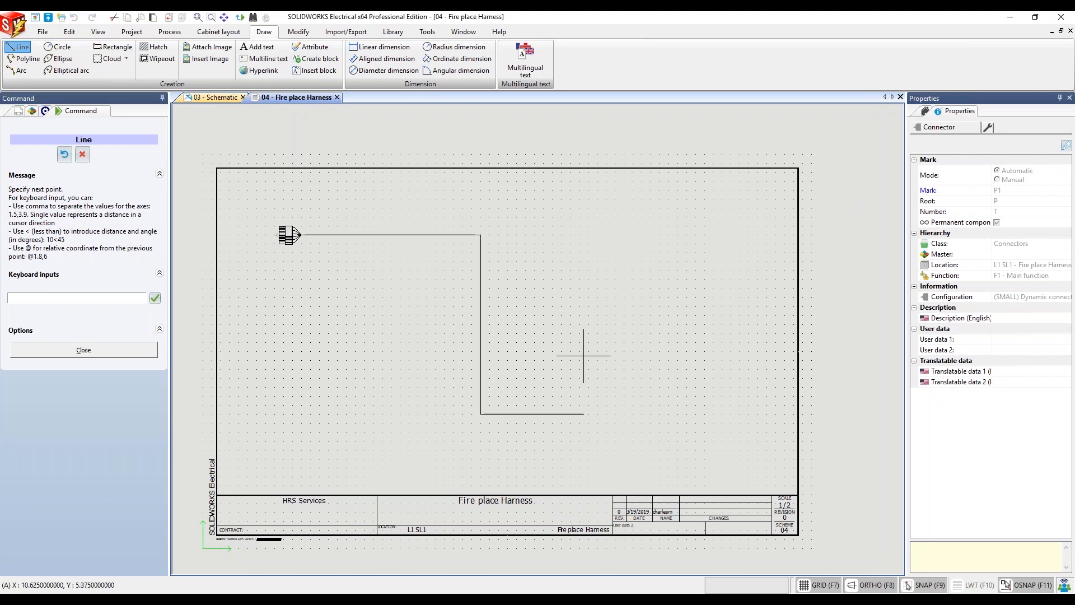
pyautogui.press('Escape')
# From the junction of the two lines, draw a line with @4<0 and continue it downward with @3<270
pyautogui.click(23, 47)
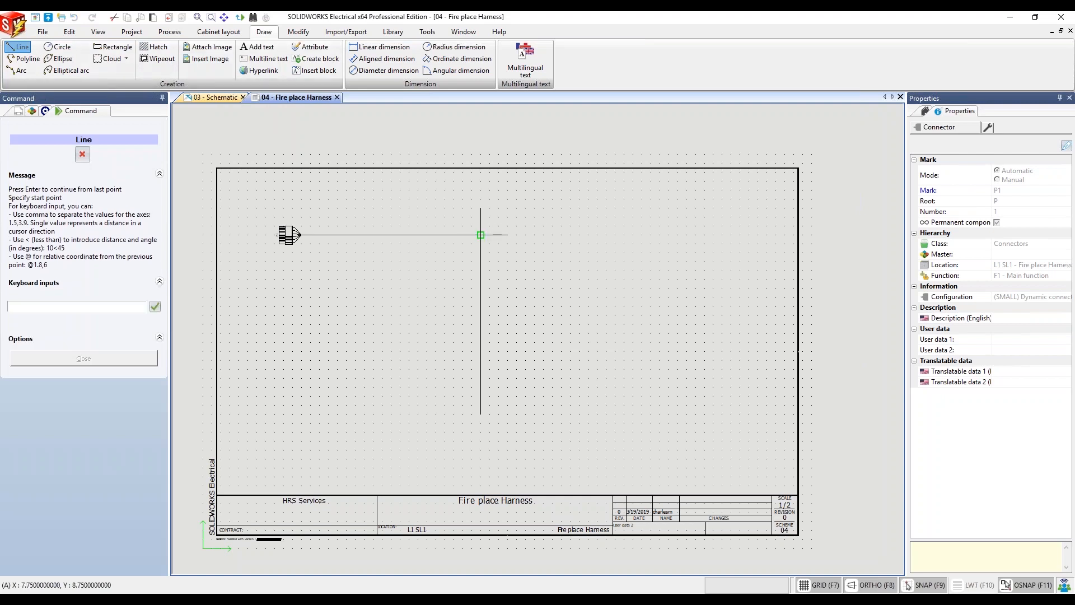
pyautogui.click(481, 235)
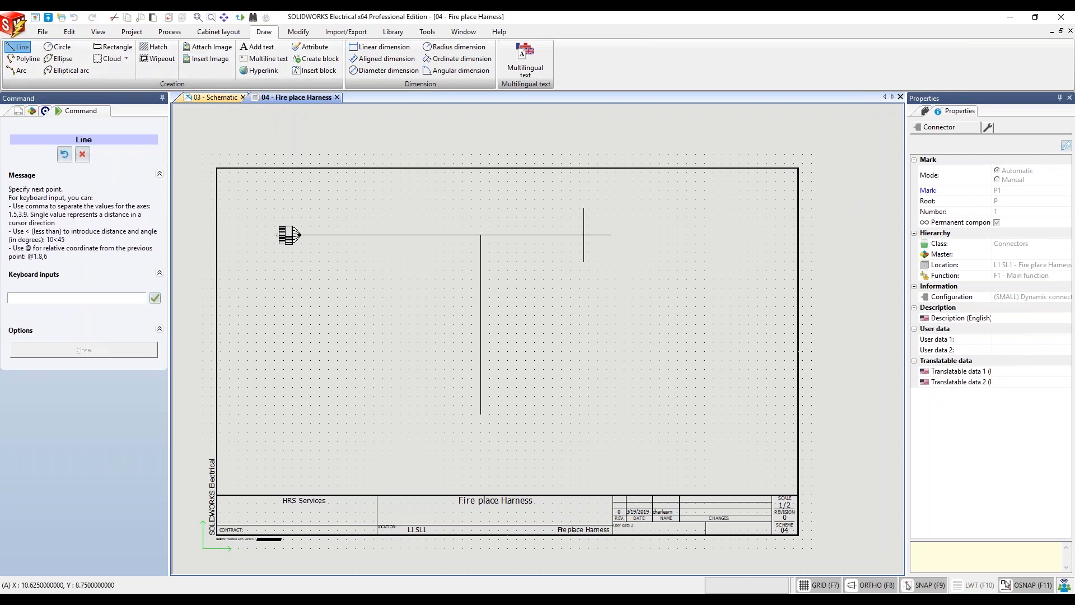
pyautogui.click(89, 296)
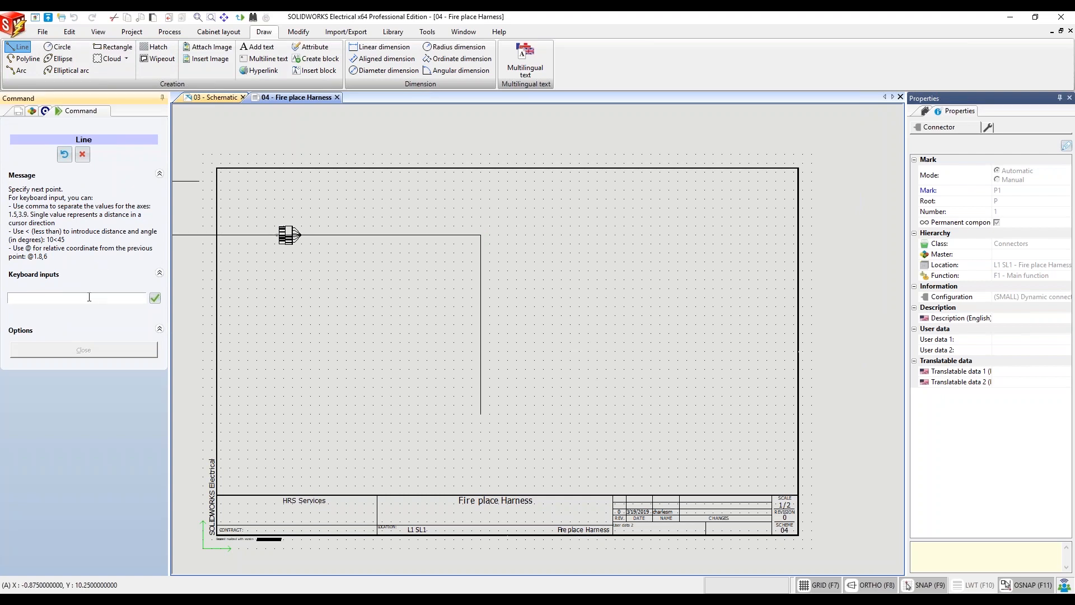
pyautogui.write('@4<0')
pyautogui.press('Return')
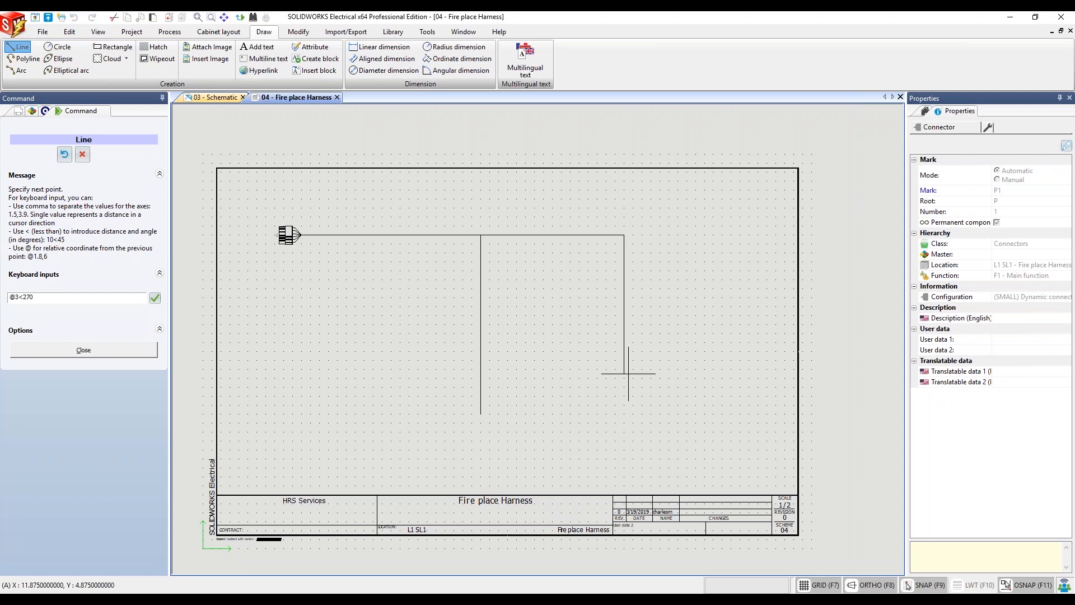
pyautogui.press('Escape')
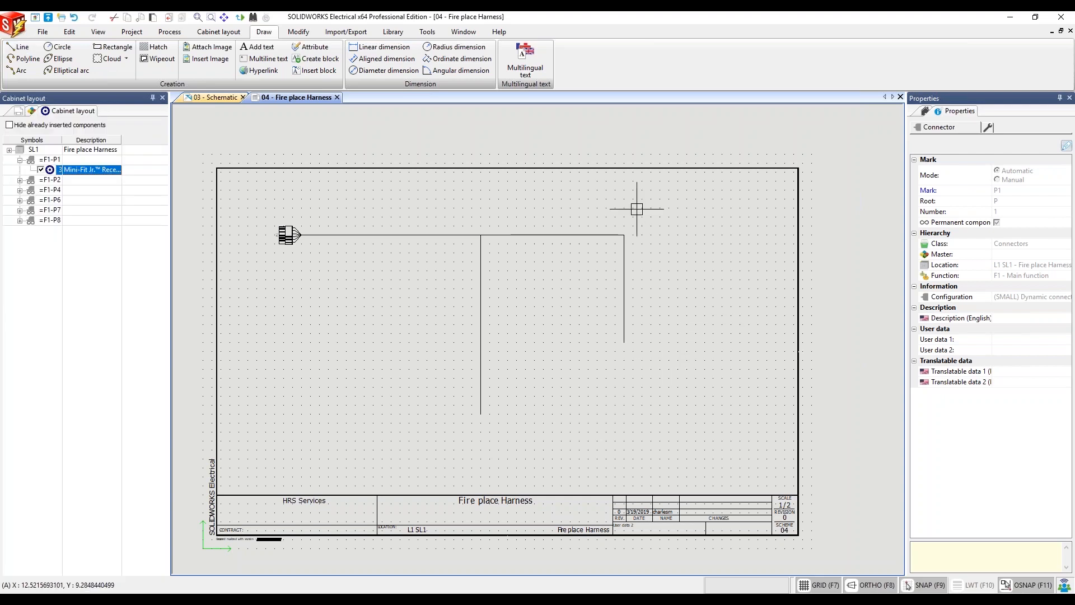
# Extend the harness trunk 2 units to the right with a new line from the top of the second vertical branch
pyautogui.click(624, 235)
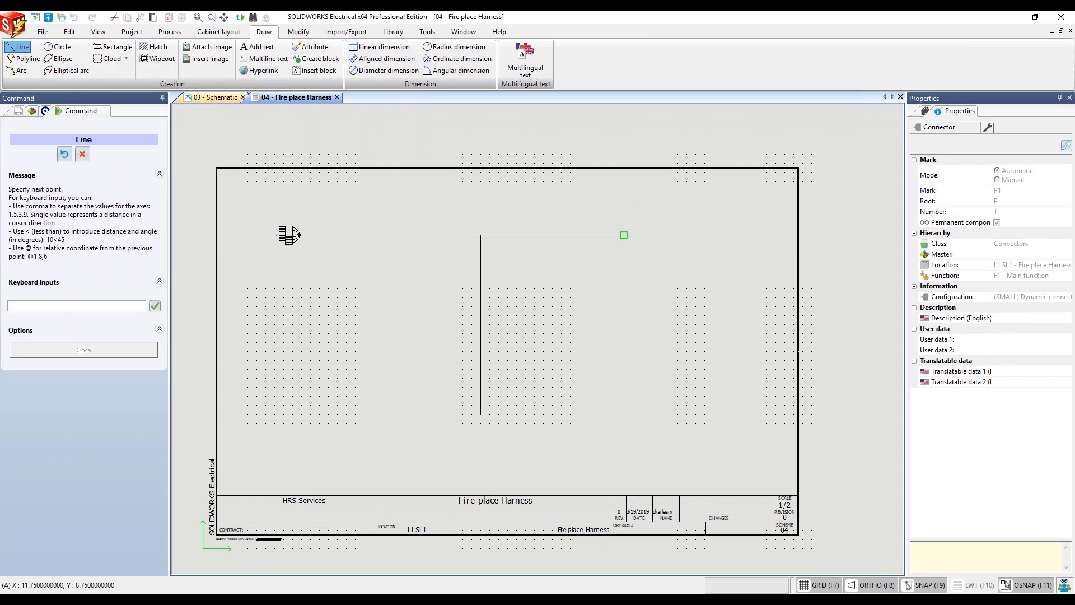
pyautogui.click(55, 297)
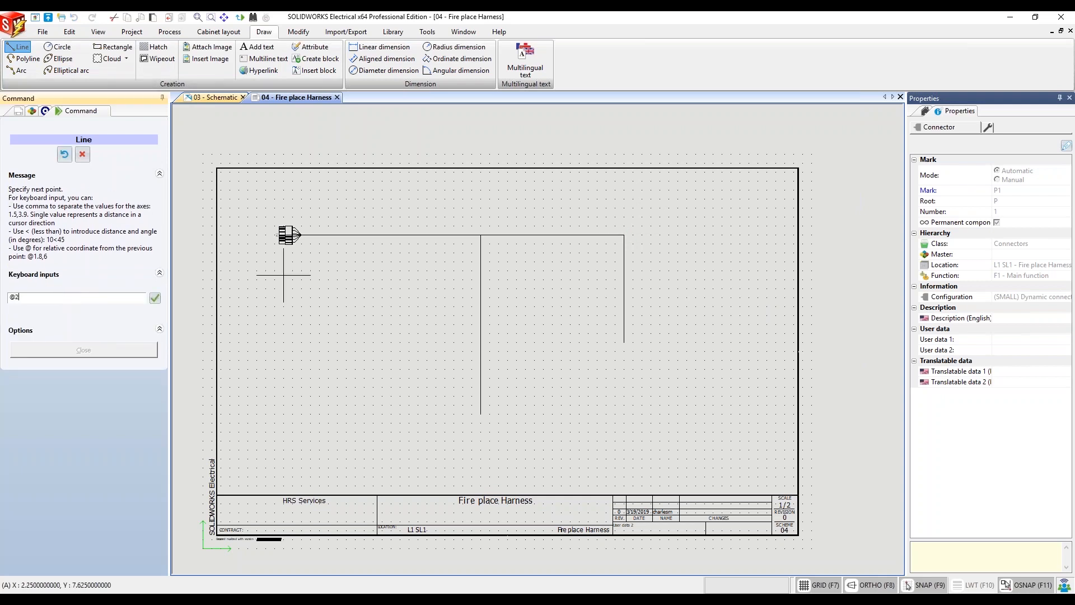
pyautogui.press('Return')
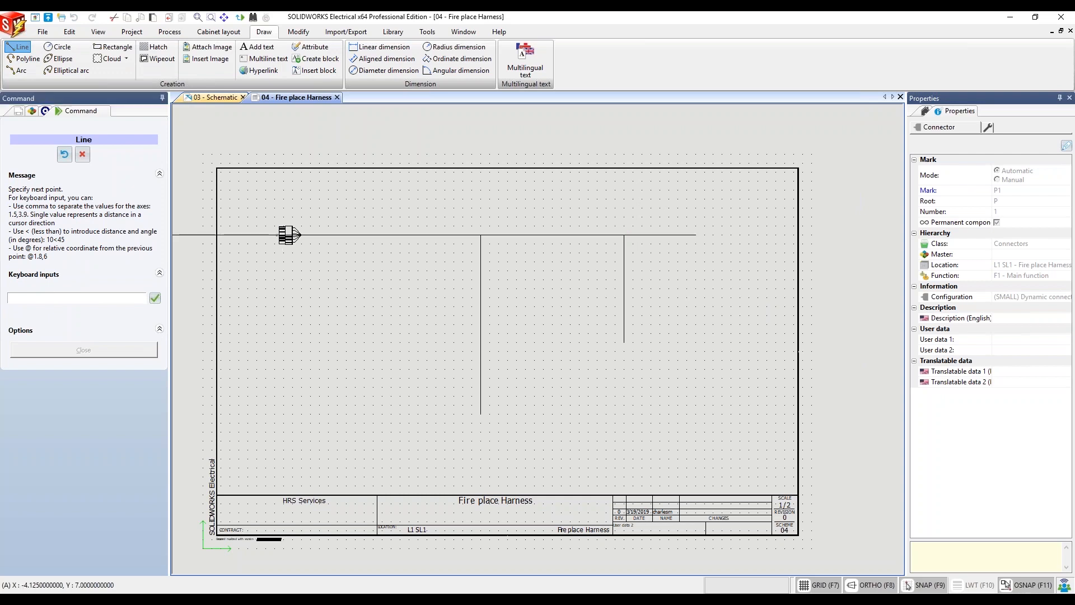
pyautogui.press('Escape')
pyautogui.scroll(2, 717, 234)
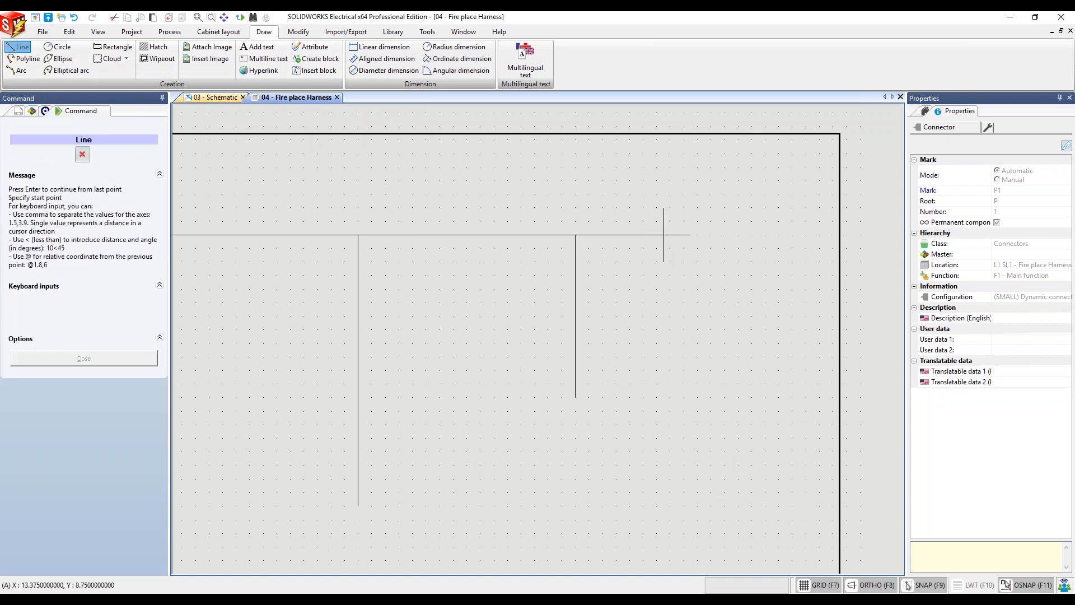
# With ortho mode off, draw an angled line from the trunk's right end, about 1 unit right and 0.5 unit up
pyautogui.press('F8')
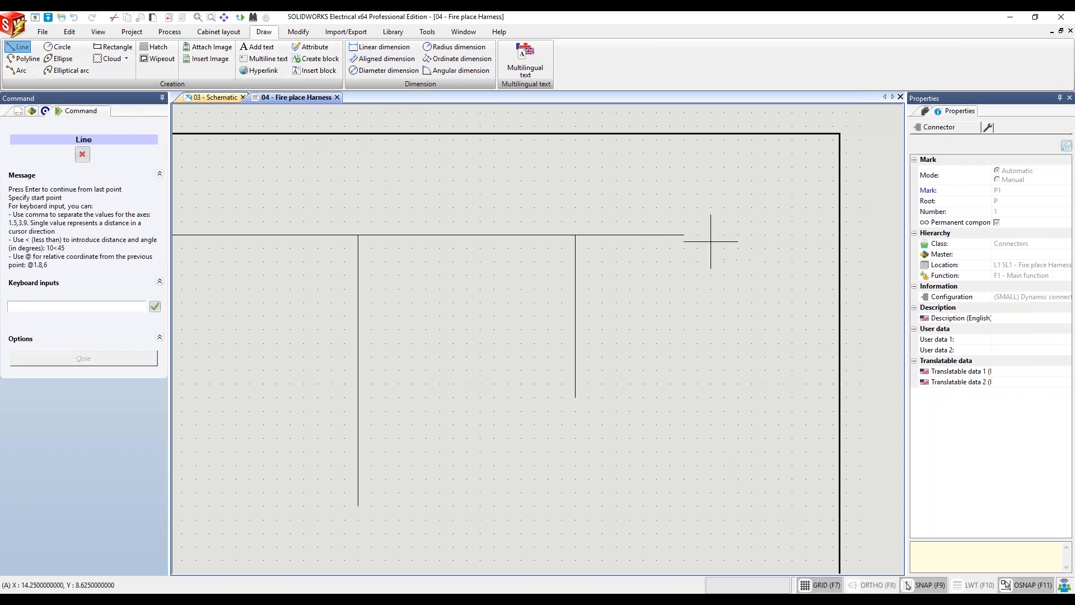
pyautogui.click(684, 234)
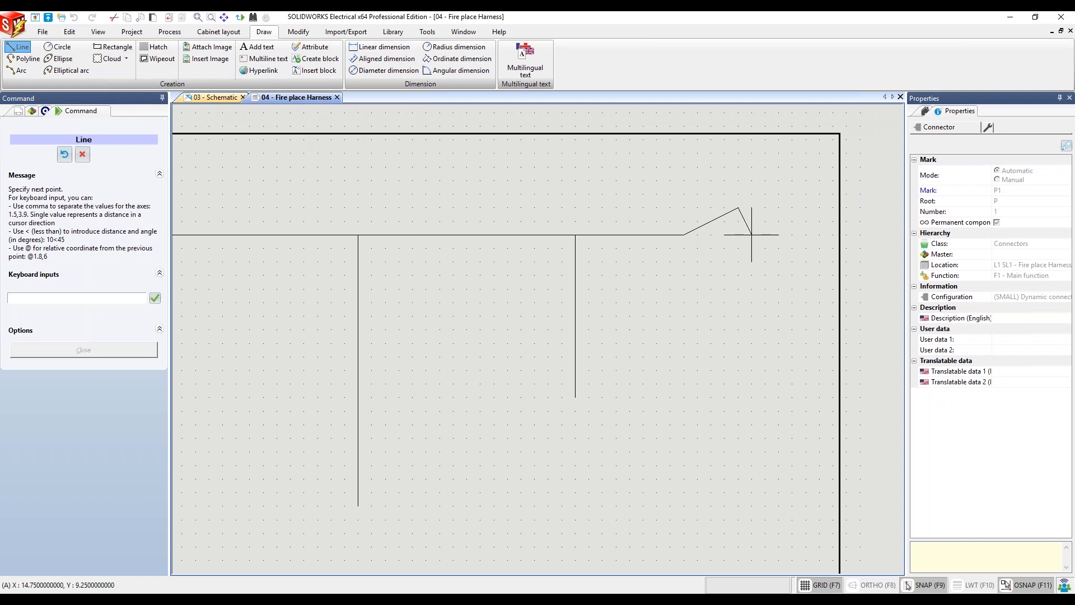
pyautogui.press('Escape')
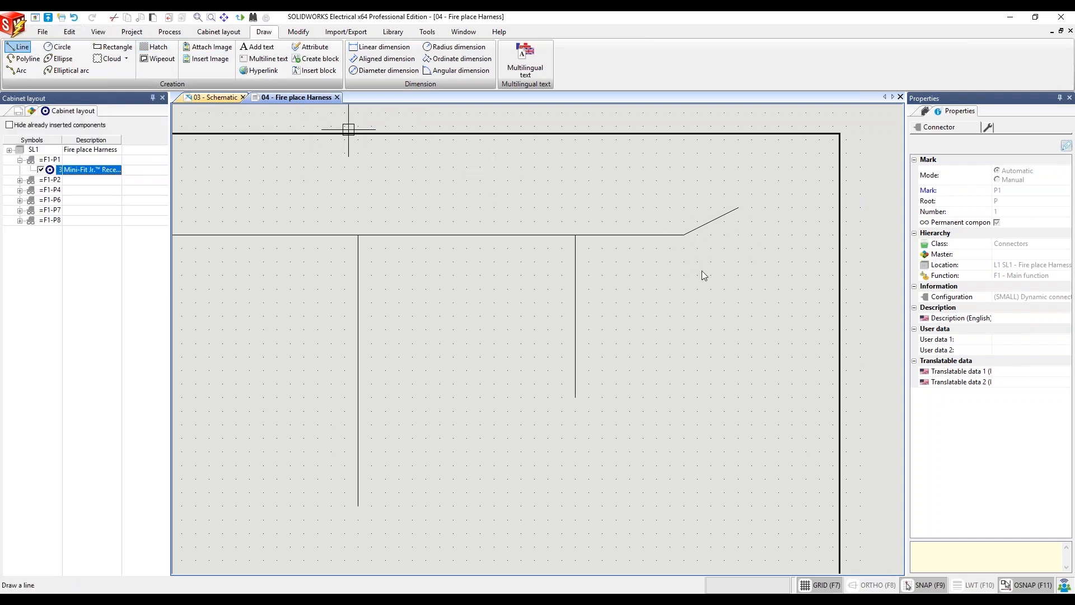
# From the same trunk end, draw a horizontal line about 1 unit long and a line angled down about 0.5 unit, mirroring the upper one
pyautogui.press('Return')
pyautogui.click(683, 234)
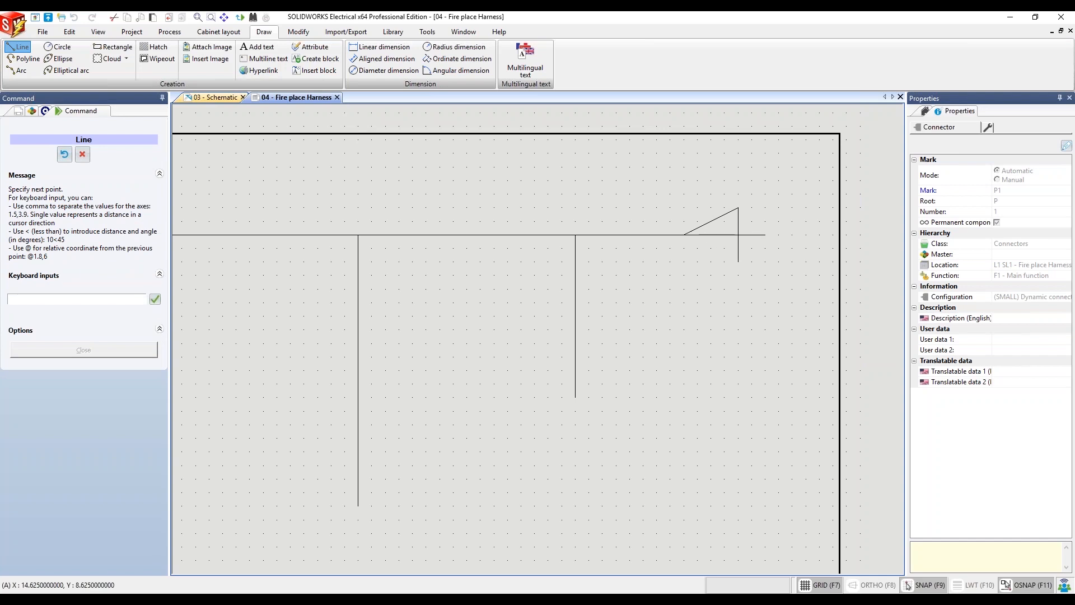
pyautogui.press('Escape')
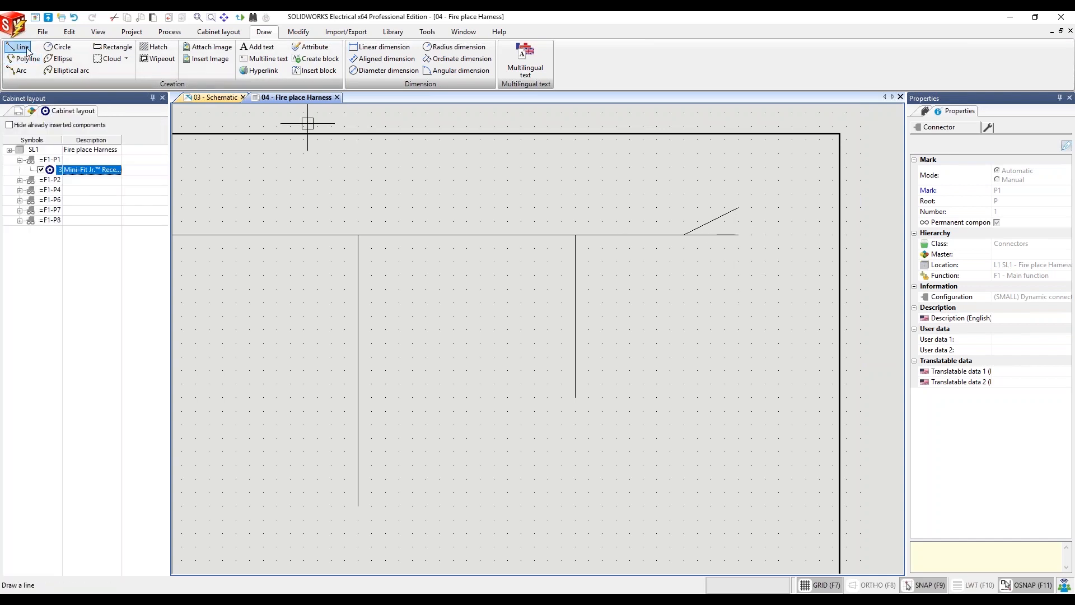
pyautogui.press('Return')
pyautogui.click(684, 234)
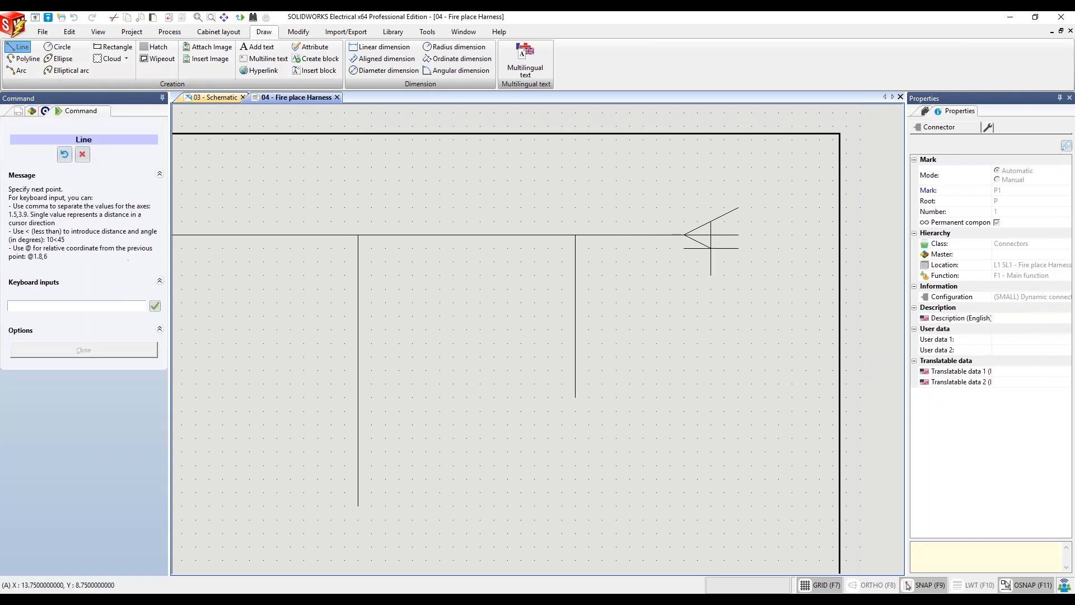
pyautogui.click(738, 261)
pyautogui.press('Escape')
pyautogui.scroll(-2, 783, 456)
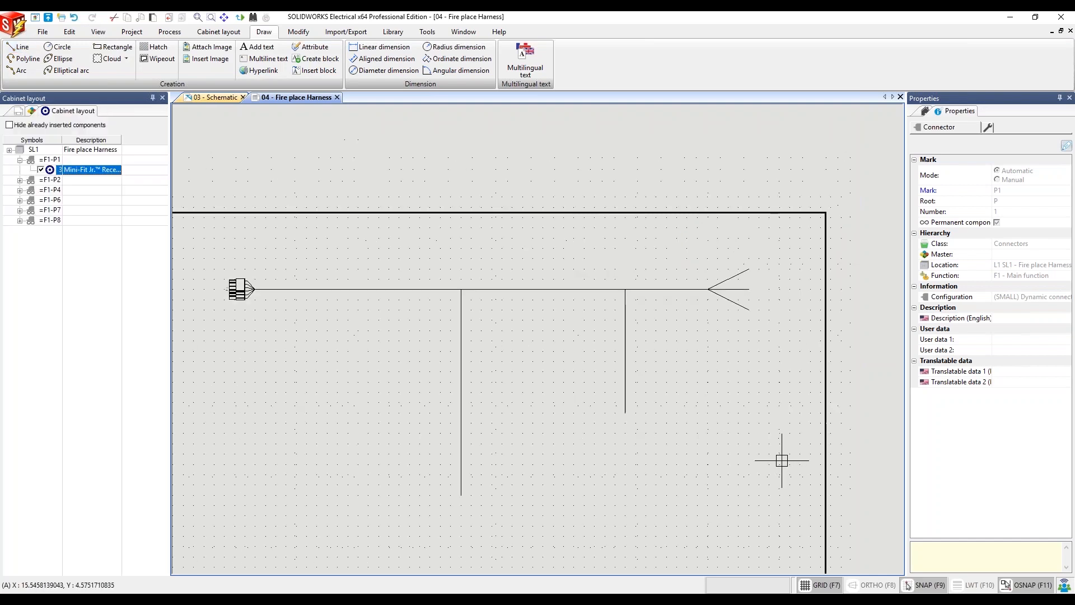
# Insert the Mini-Fit Jr. receptacle of connector P2 with footprint 039012020 at the lower end of the longer vertical branch
pyautogui.click(50, 180)
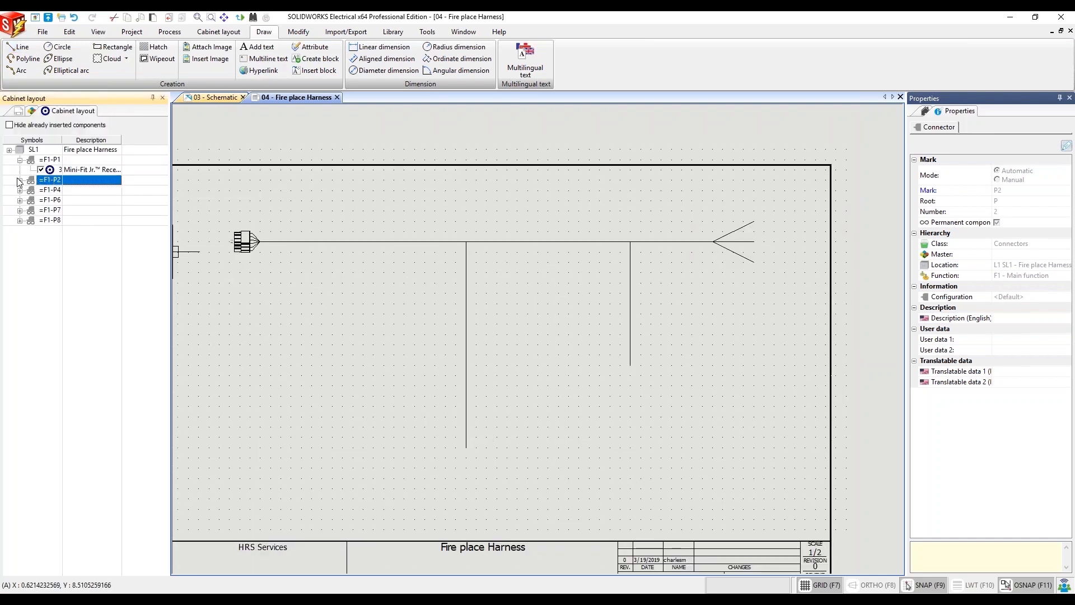
pyautogui.click(20, 180)
pyautogui.rightClick(76, 192)
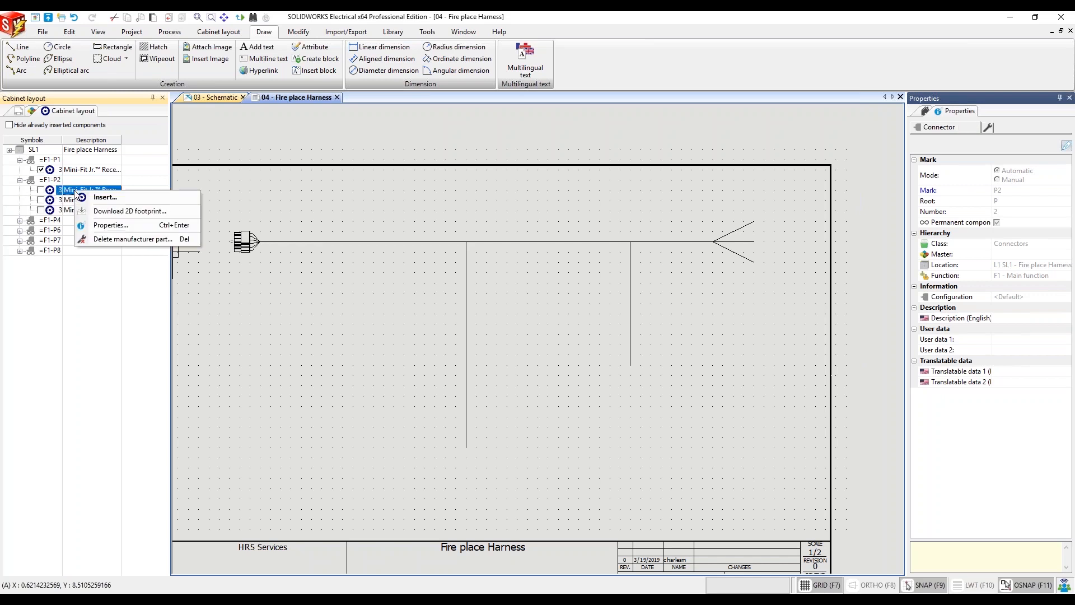
pyautogui.click(105, 199)
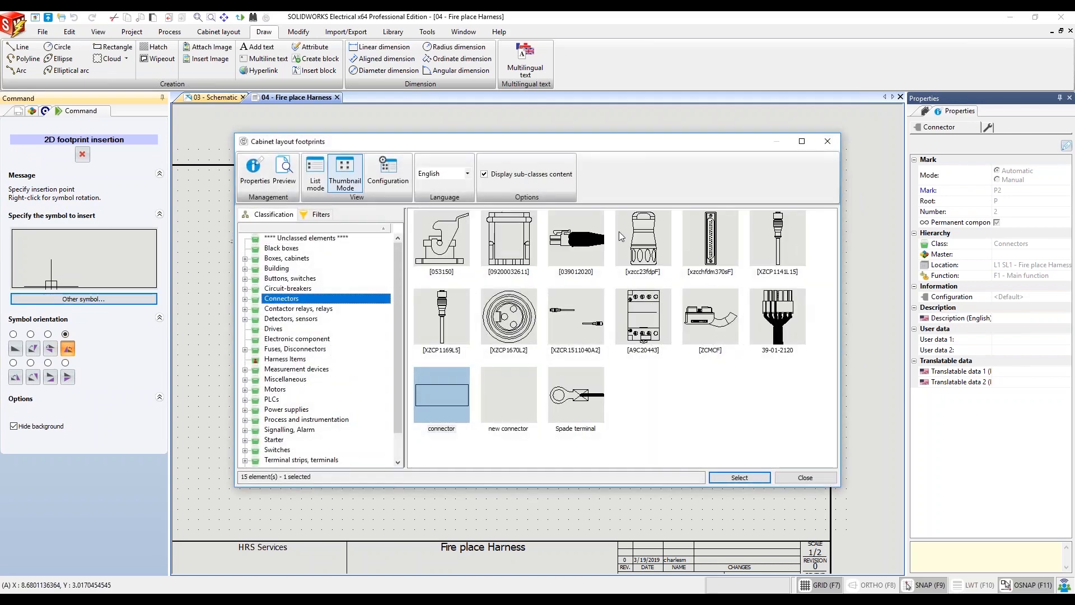
pyautogui.click(578, 241)
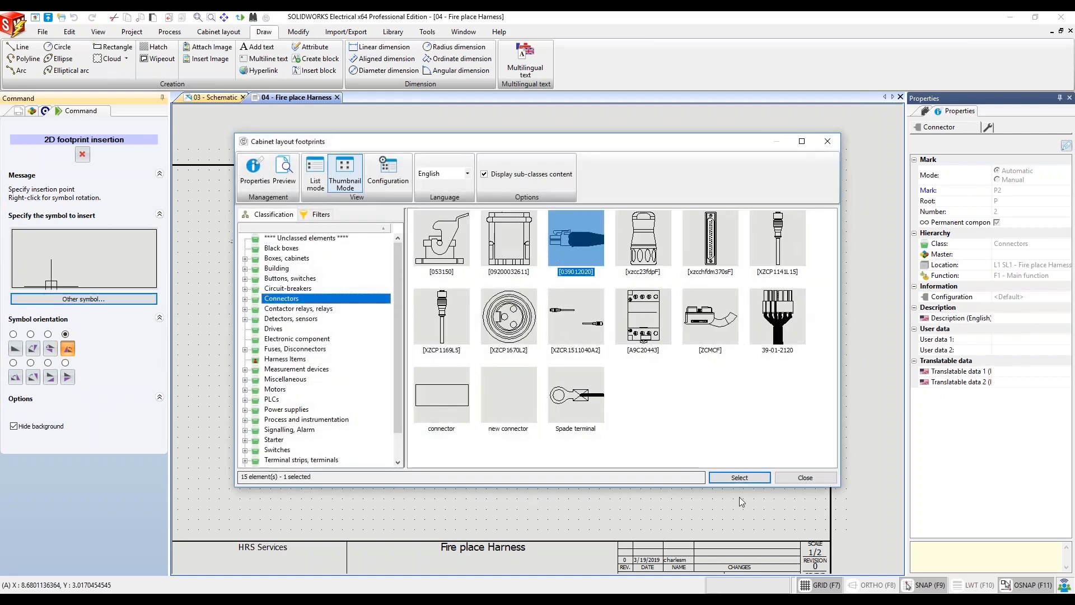
pyautogui.click(738, 477)
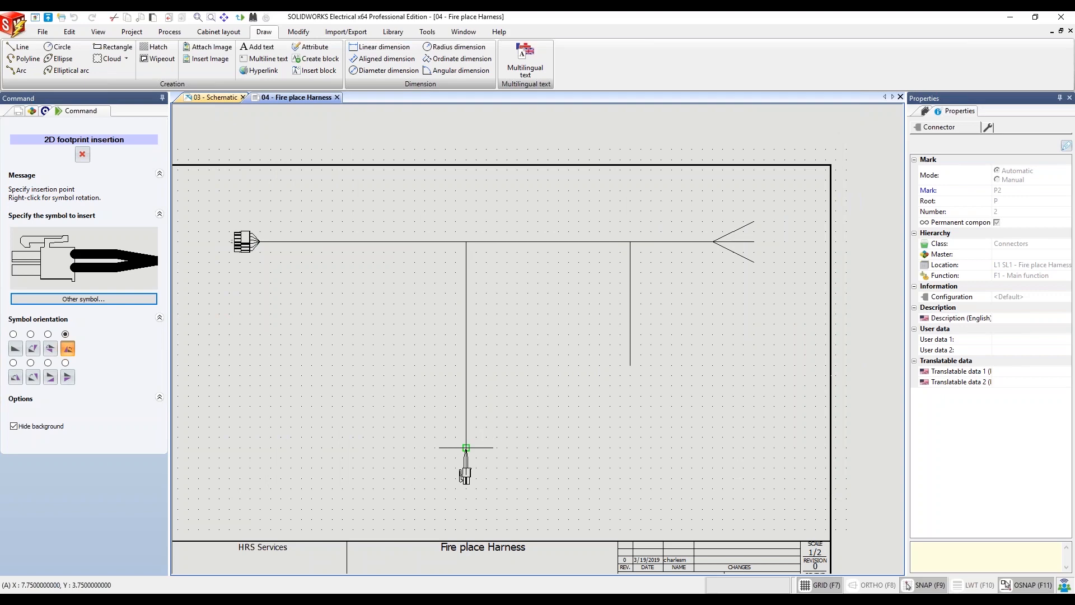
pyautogui.click(466, 447)
pyautogui.scroll(4, 449, 480)
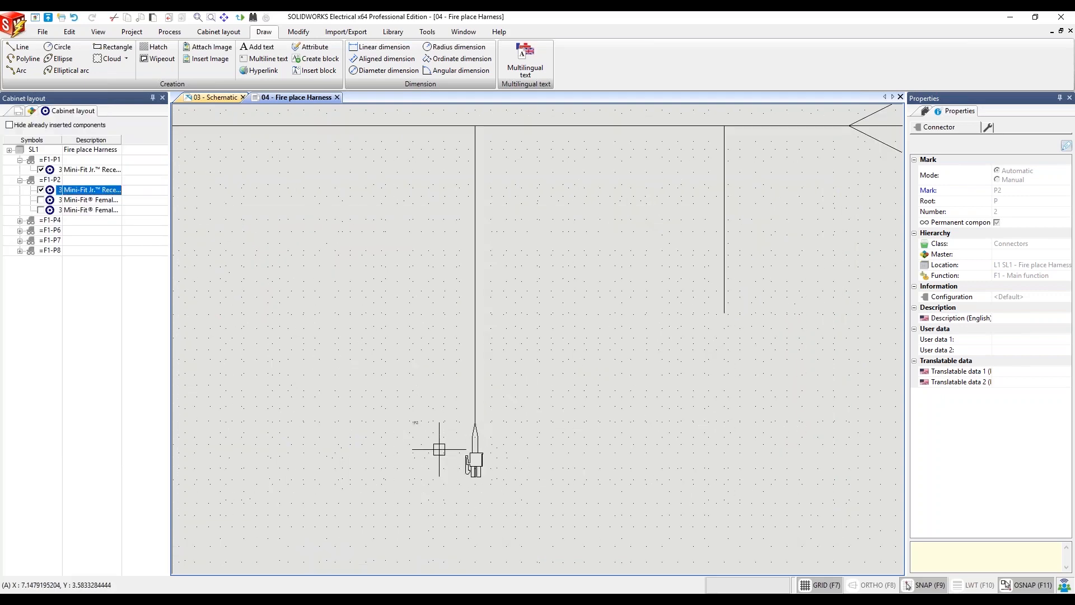
# Insert the Mini-Fit Jr. receptacle of connector P4 with footprint 039012020 at the lower end of the shorter vertical branch
pyautogui.scroll(-3, 423, 433)
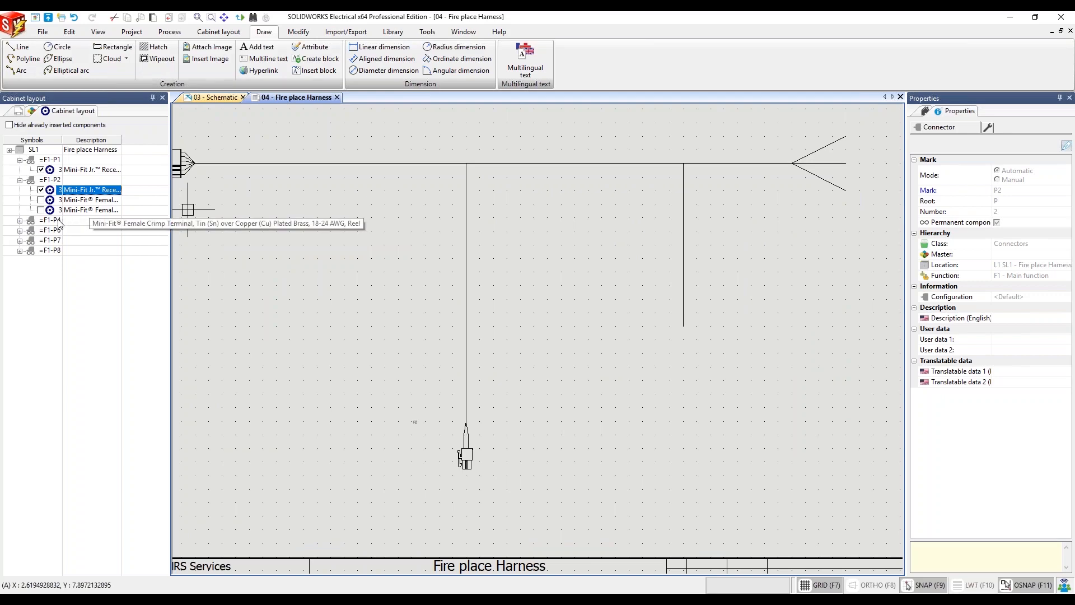
pyautogui.click(20, 220)
pyautogui.click(92, 235)
pyautogui.rightClick(92, 235)
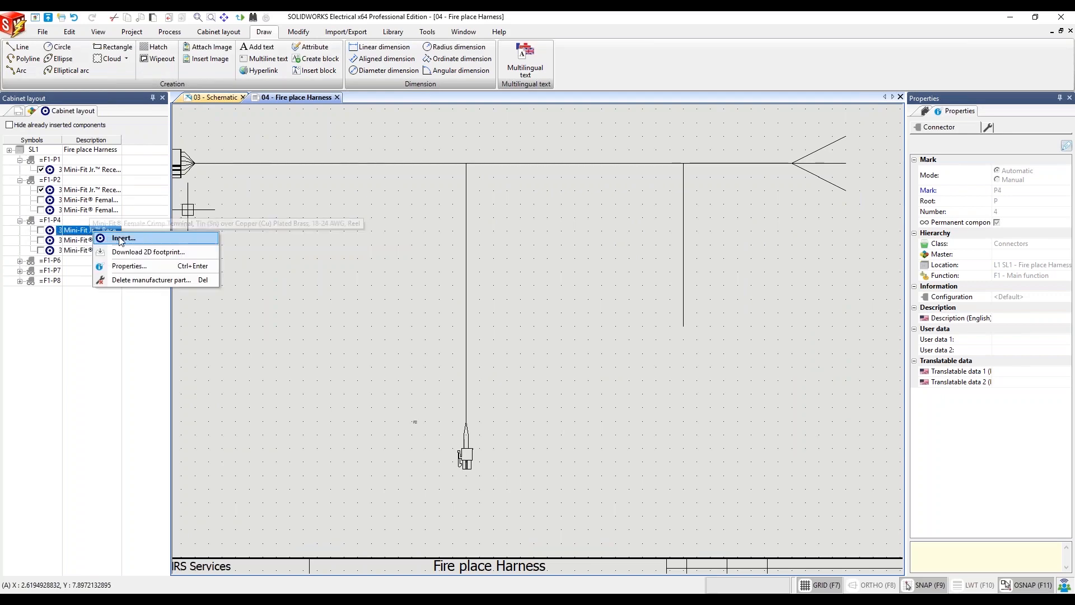
pyautogui.click(241, 233)
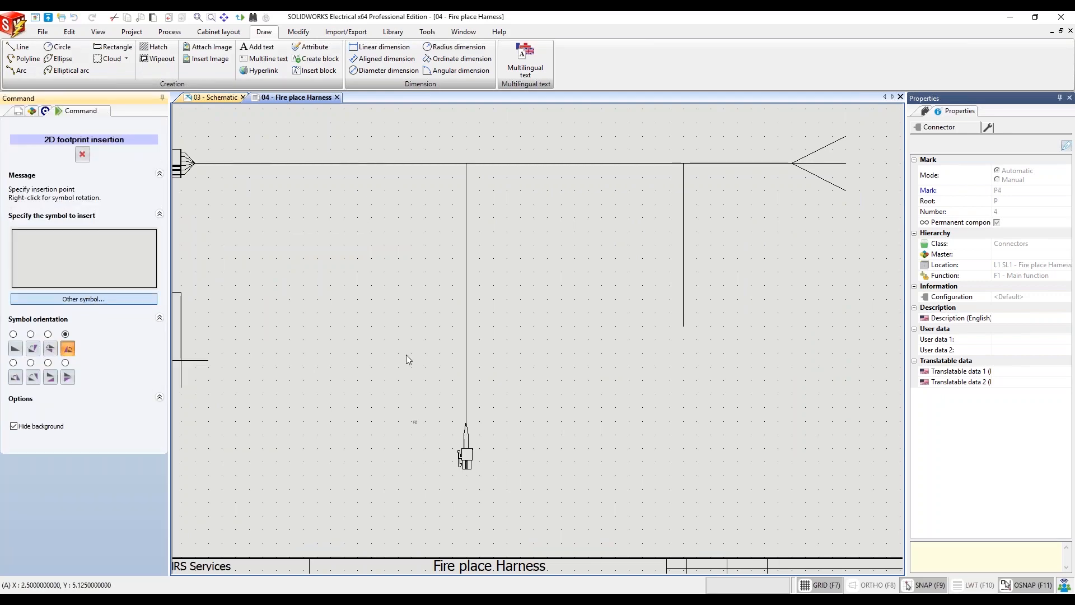
pyautogui.click(572, 240)
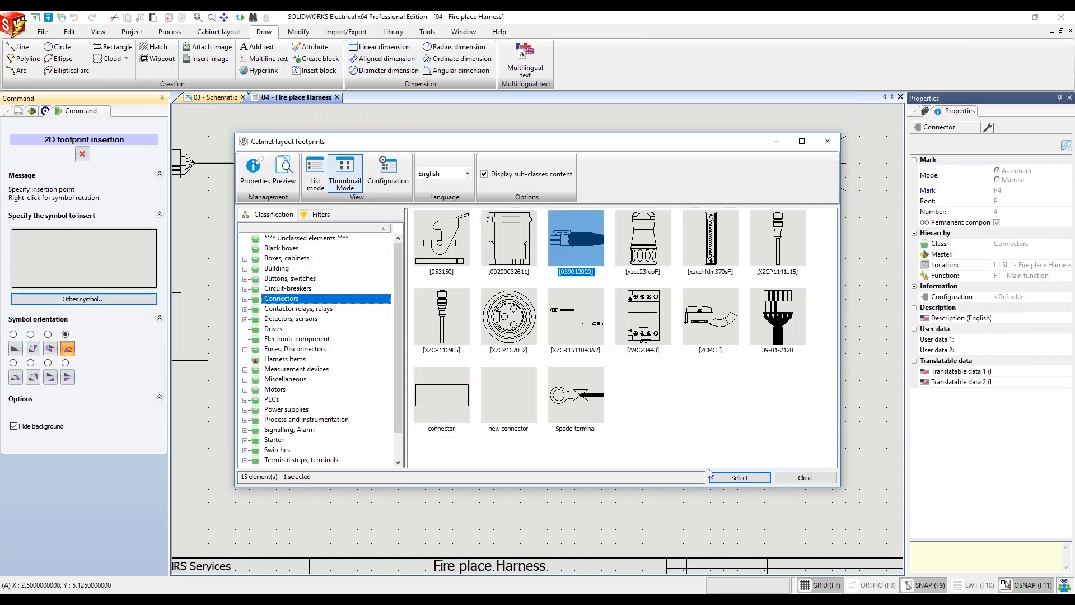
pyautogui.click(726, 478)
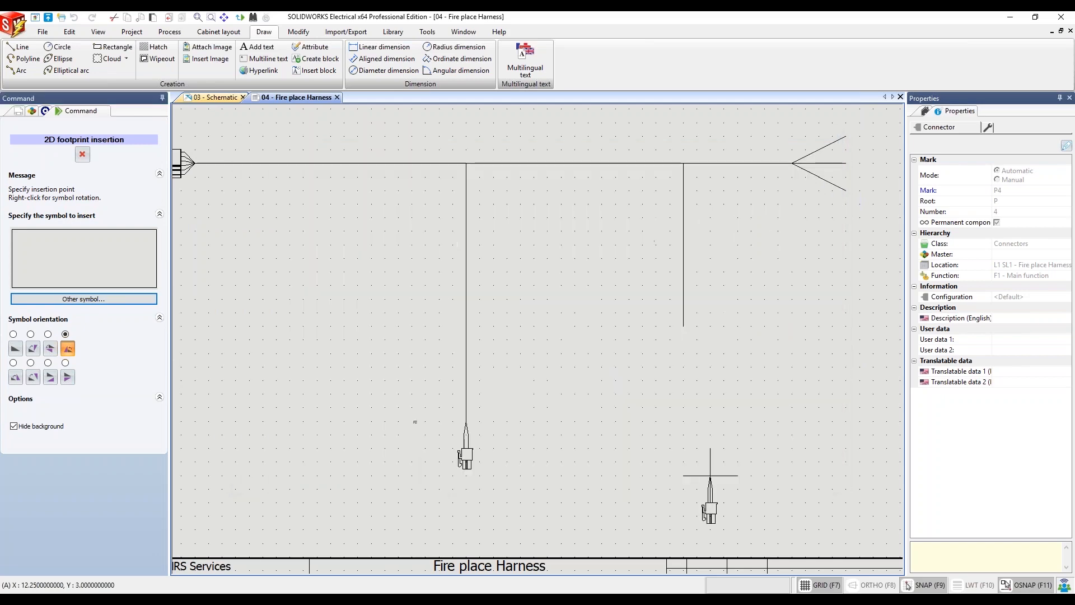
pyautogui.click(683, 326)
pyautogui.scroll(-2, 607, 434)
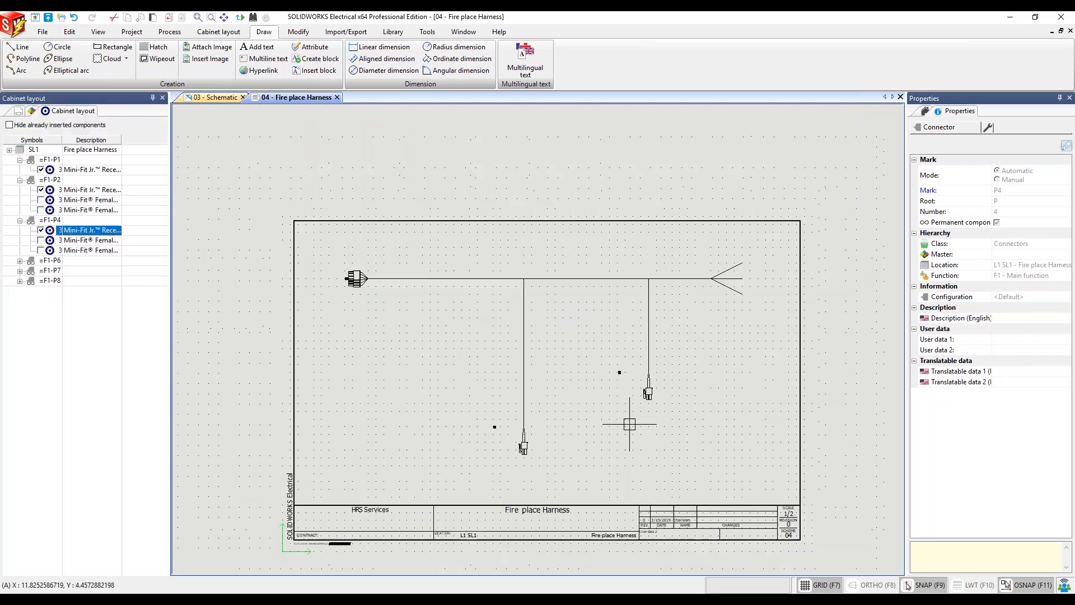
# Insert connector P6 with the Spade terminal footprint, rotated to face its wire, at the end of the upper angled line
pyautogui.scroll(4, 745, 263)
pyautogui.rightClick(48, 260)
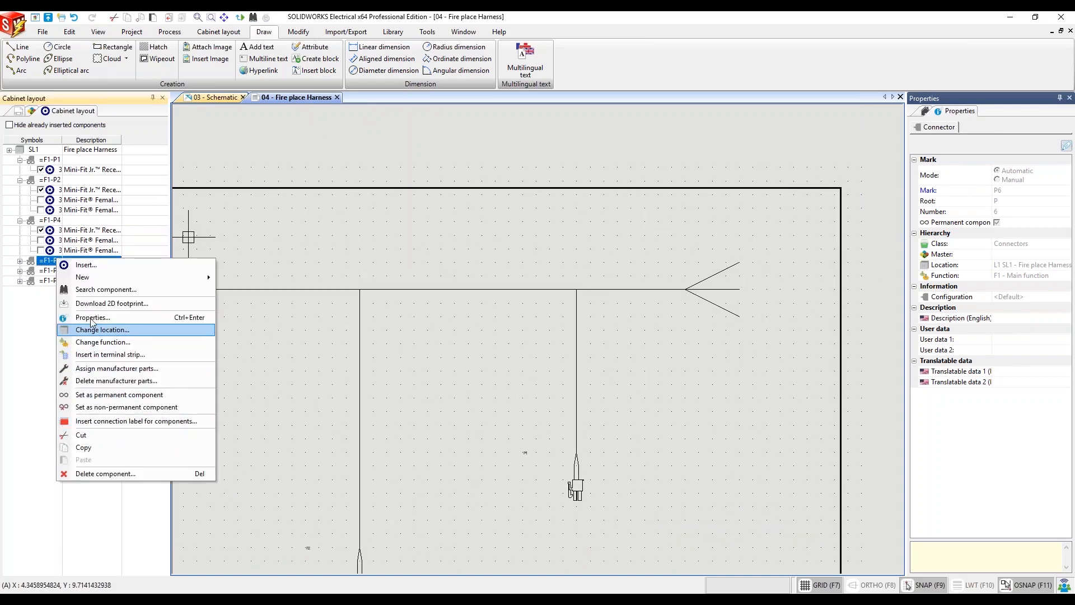
pyautogui.click(92, 266)
pyautogui.click(116, 299)
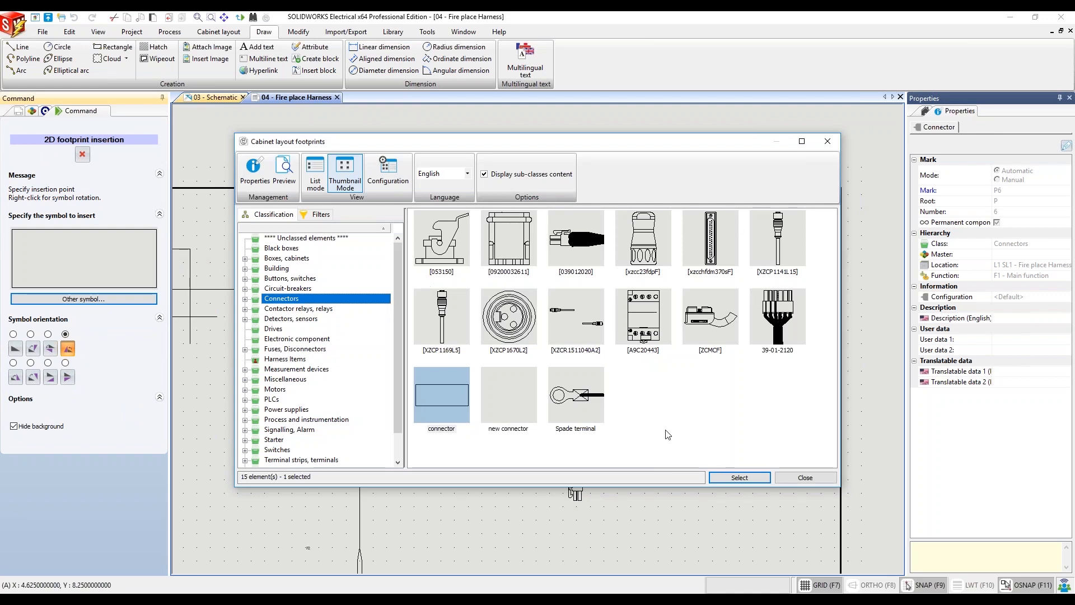
pyautogui.click(593, 429)
pyautogui.click(745, 479)
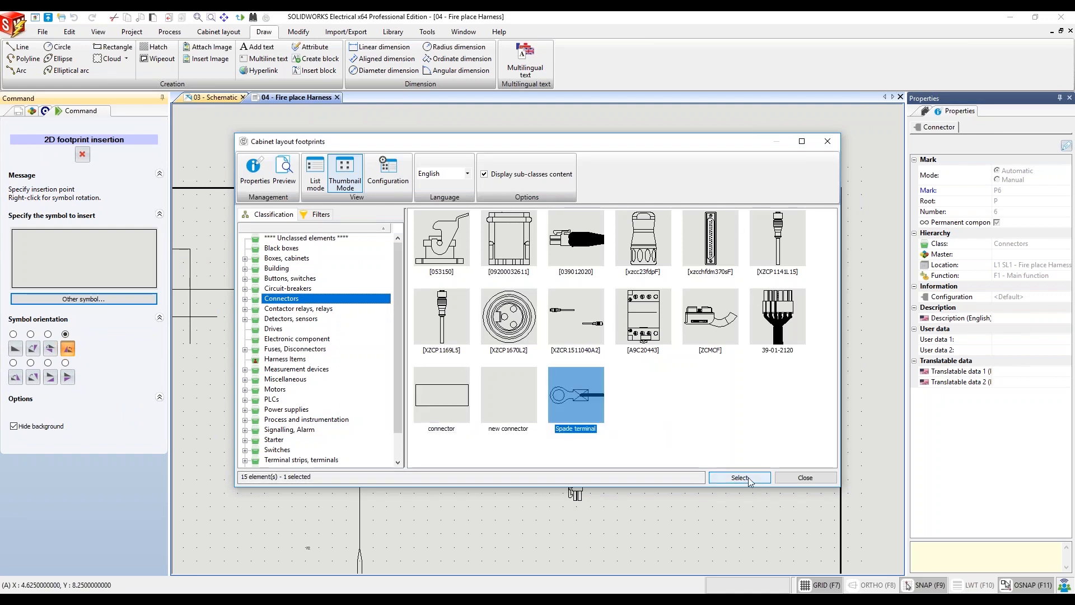
pyautogui.scroll(6, 739, 261)
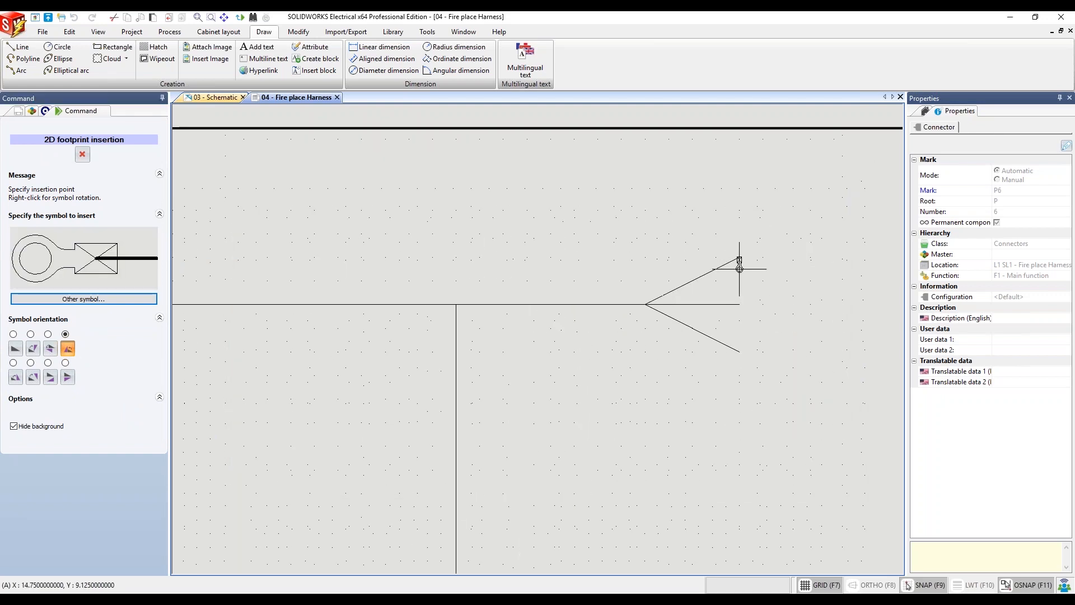
pyautogui.rightClick(773, 233)
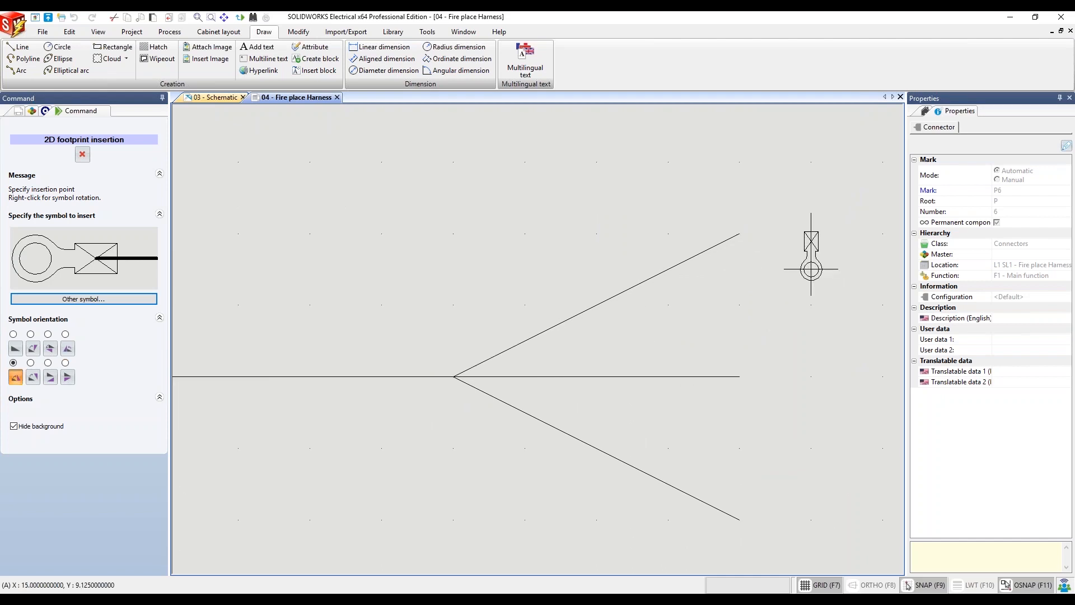
pyautogui.rightClick(806, 269)
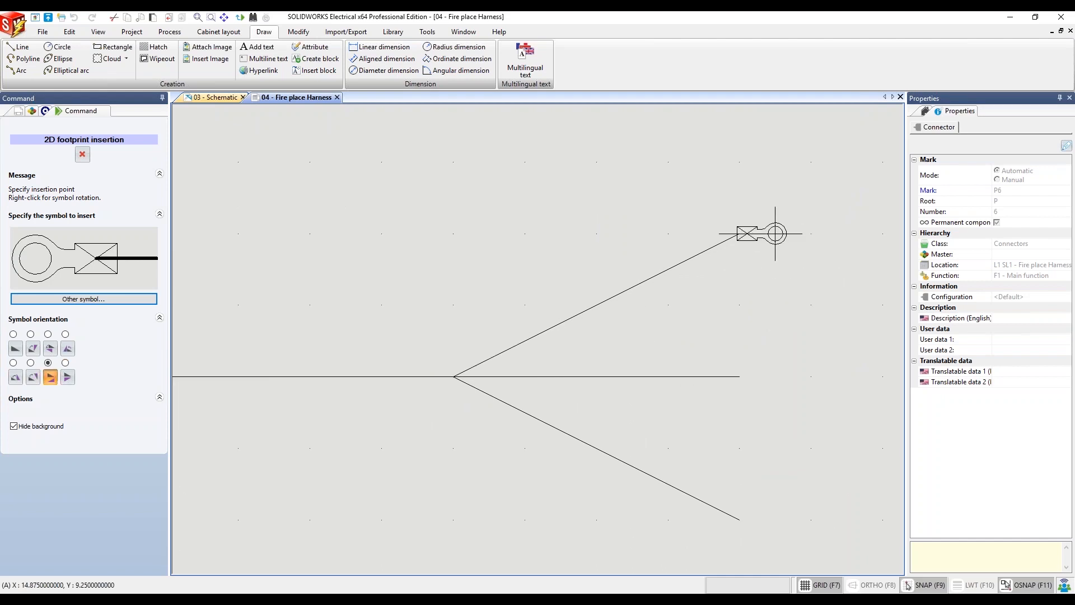
pyautogui.click(775, 233)
# Insert connector P7 with the Spade terminal footprint at the end of the middle horizontal line
pyautogui.click(51, 270)
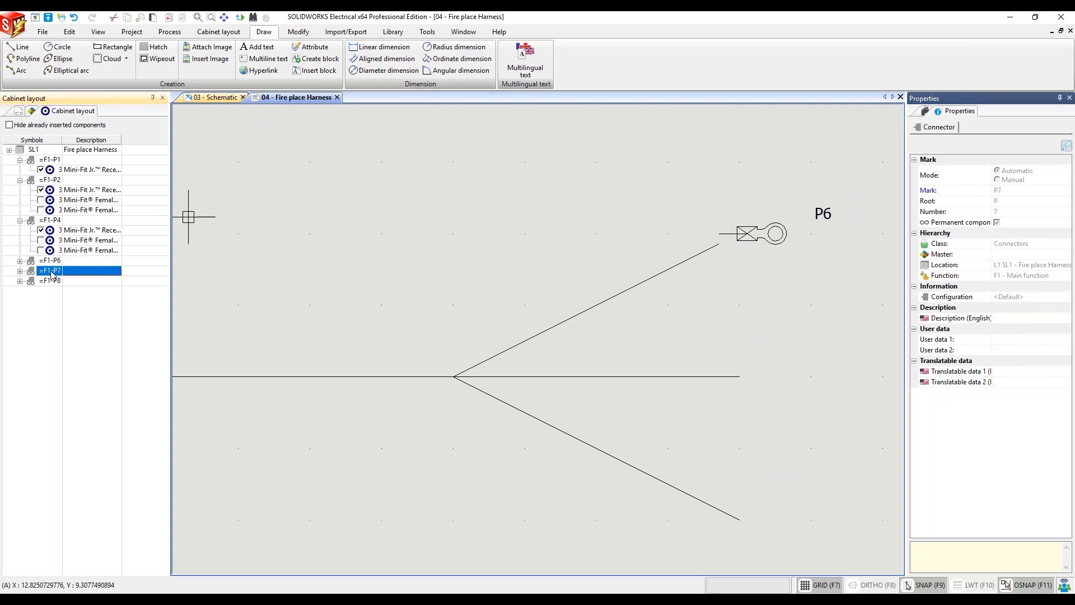
pyautogui.rightClick(50, 270)
pyautogui.click(79, 278)
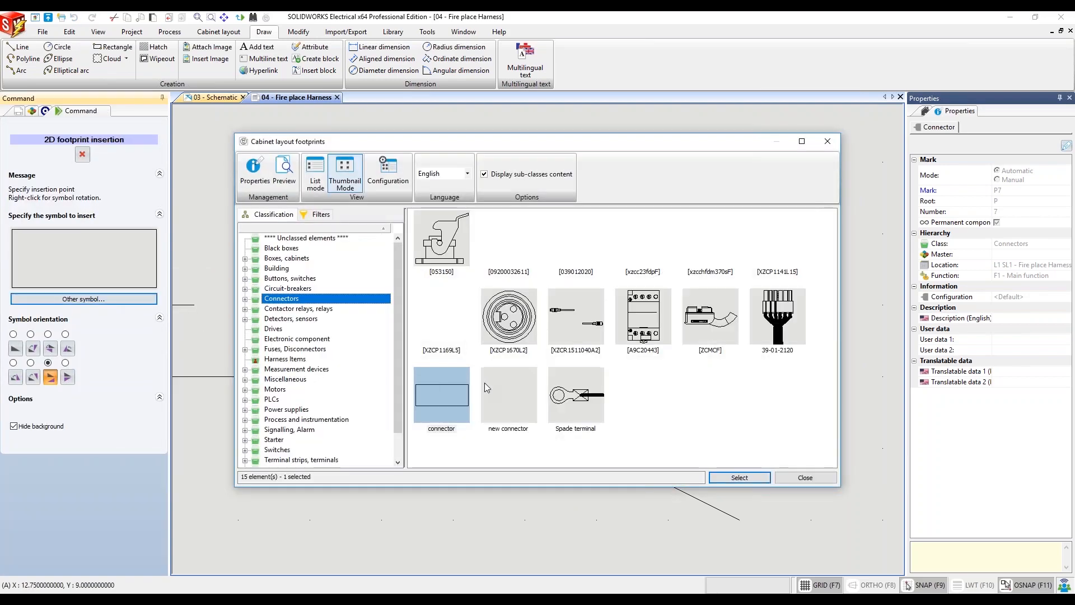
pyautogui.click(583, 397)
pyautogui.click(739, 475)
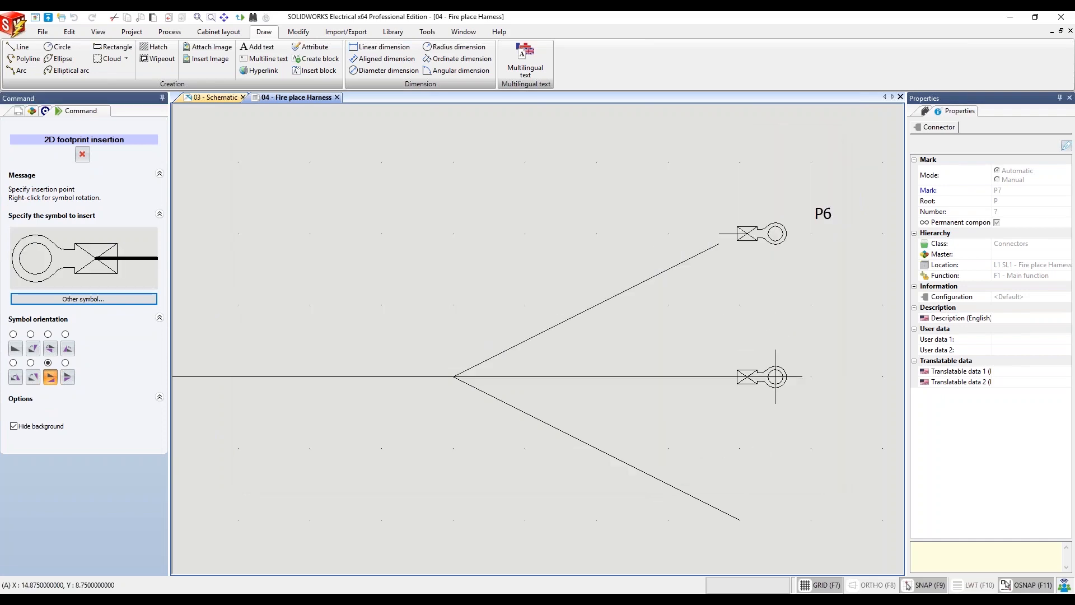
pyautogui.click(775, 377)
# Insert connector P8 with the Spade terminal footprint at the end of the lower angled line
pyautogui.rightClick(56, 287)
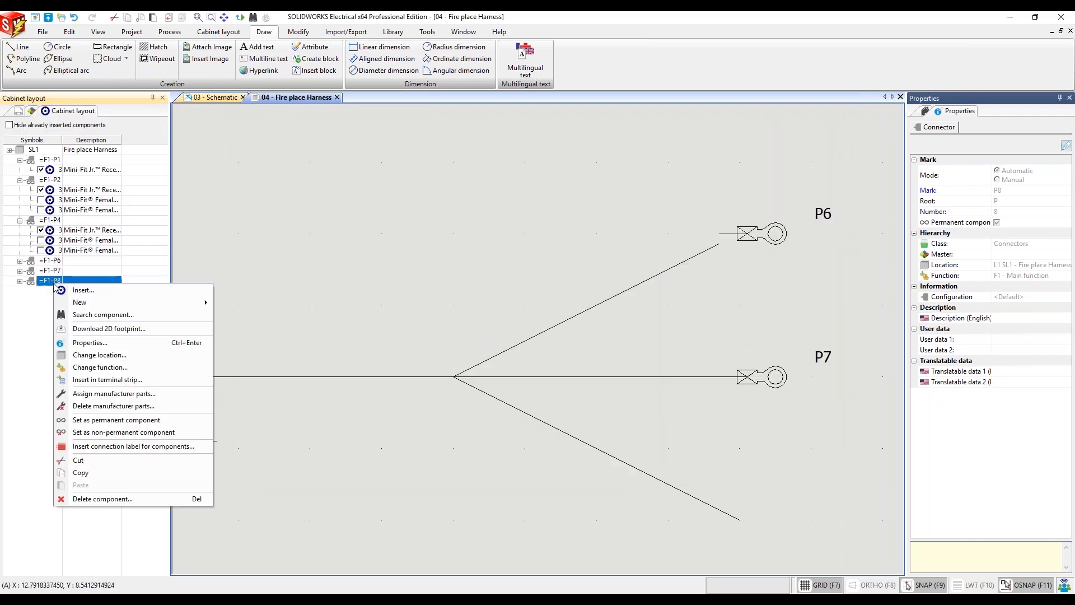
pyautogui.click(127, 293)
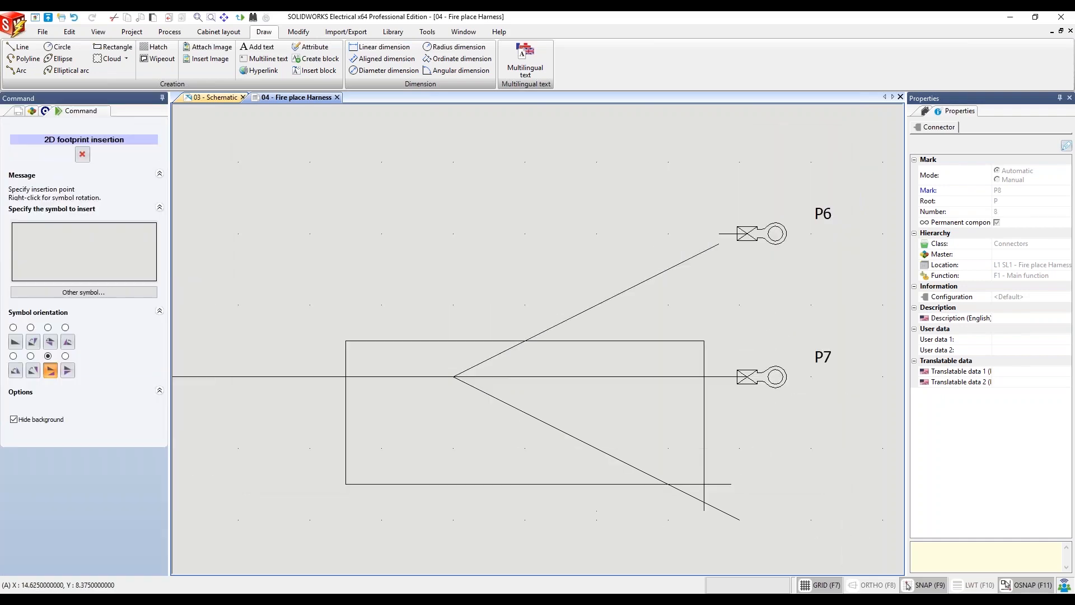
pyautogui.click(69, 299)
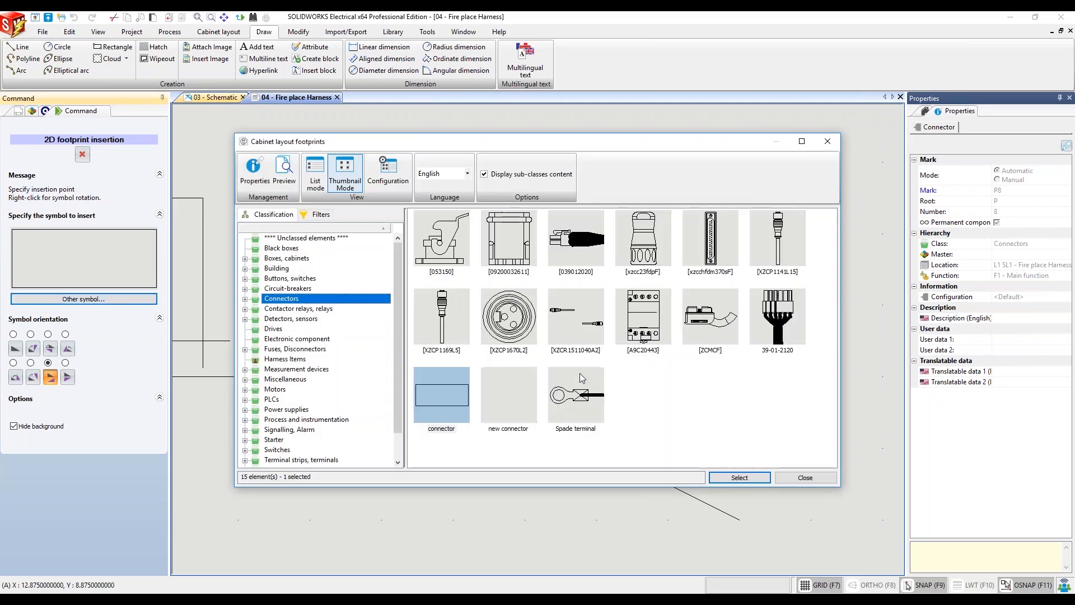
pyautogui.click(580, 399)
pyautogui.click(738, 475)
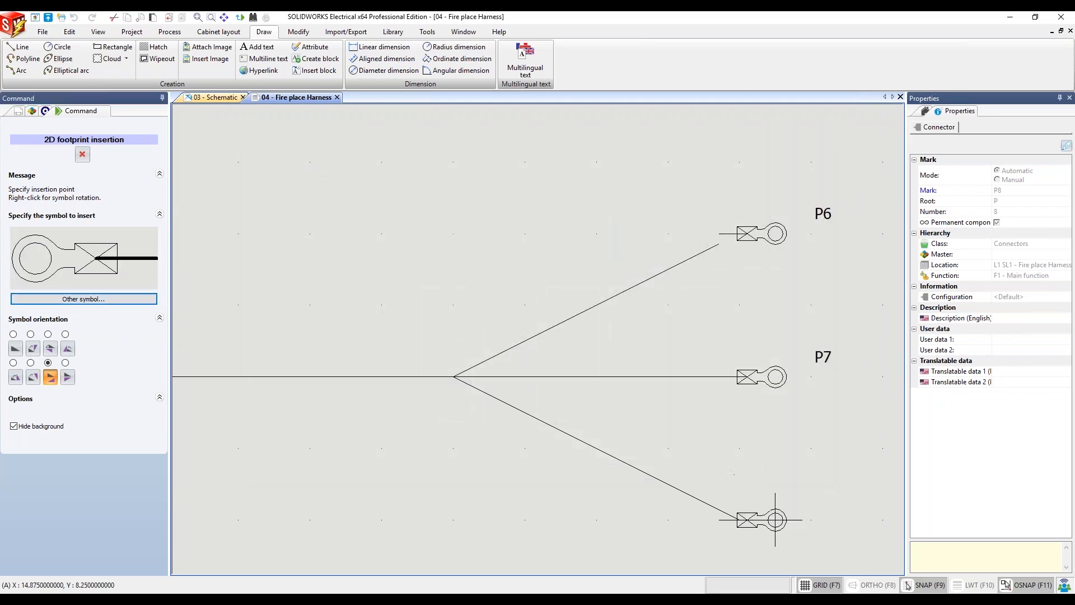
pyautogui.click(774, 519)
pyautogui.scroll(-3, 644, 523)
pyautogui.scroll(-4, 754, 360)
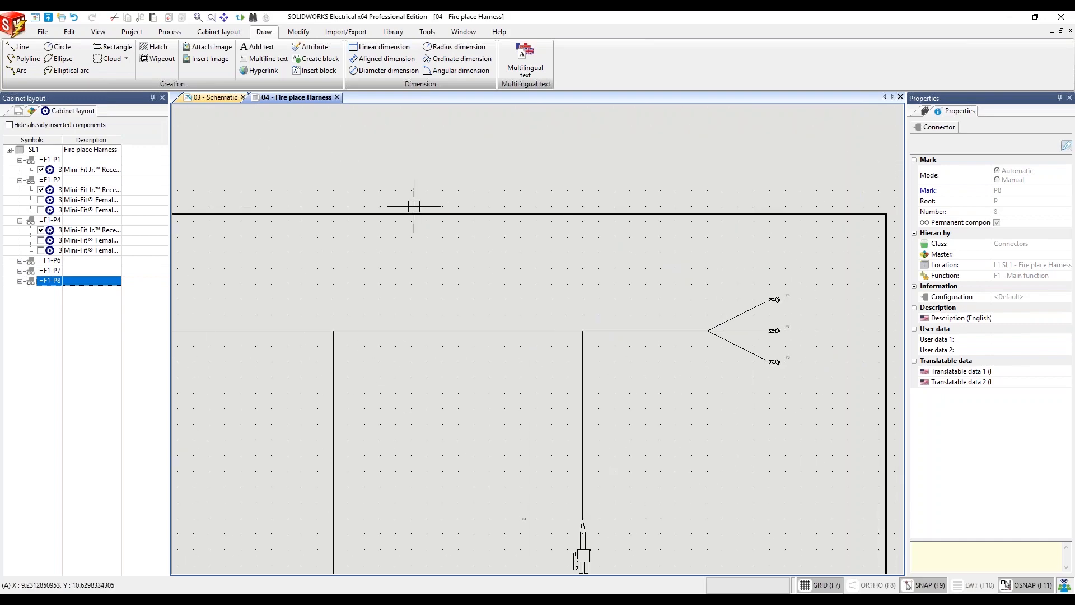
pyautogui.scroll(-4, 684, 364)
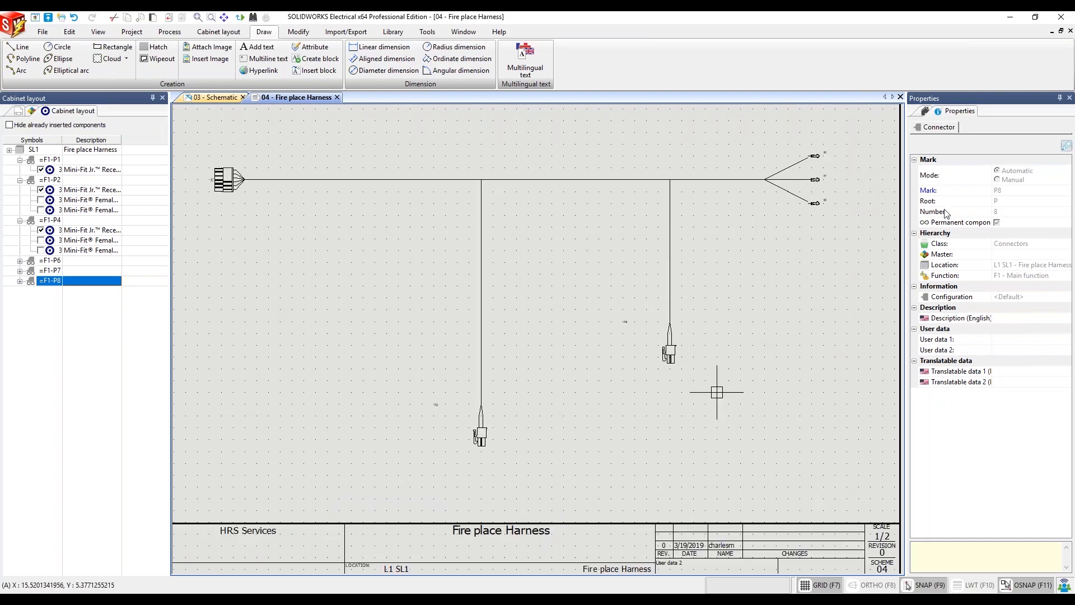
pyautogui.scroll(-1, 828, 300)
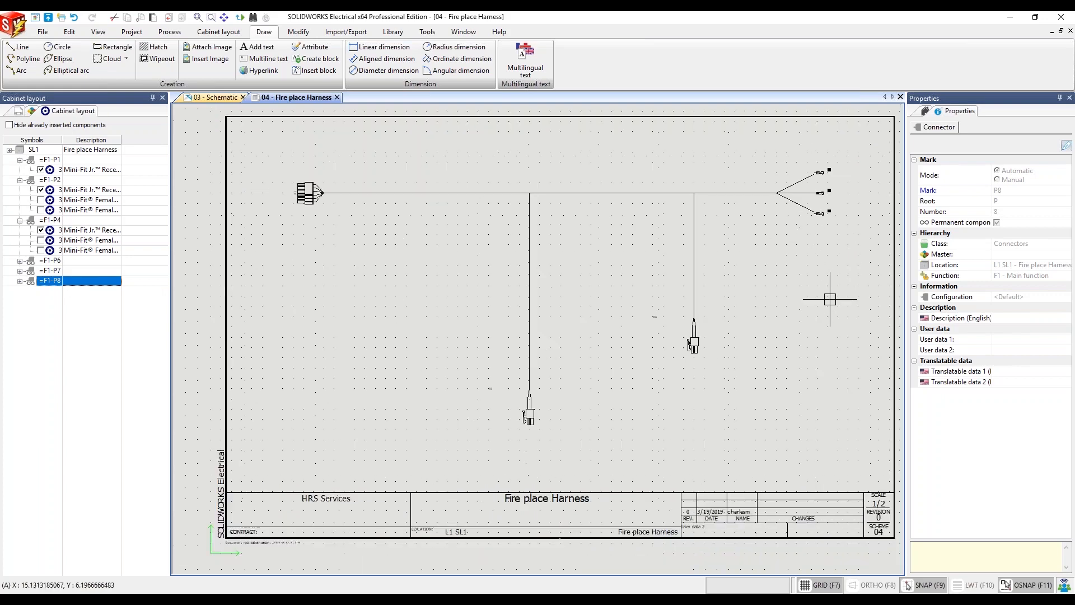
pyautogui.scroll(1, 340, 326)
pyautogui.moveTo(361, 282); pyautogui.dragTo(394, 372, button='middle')
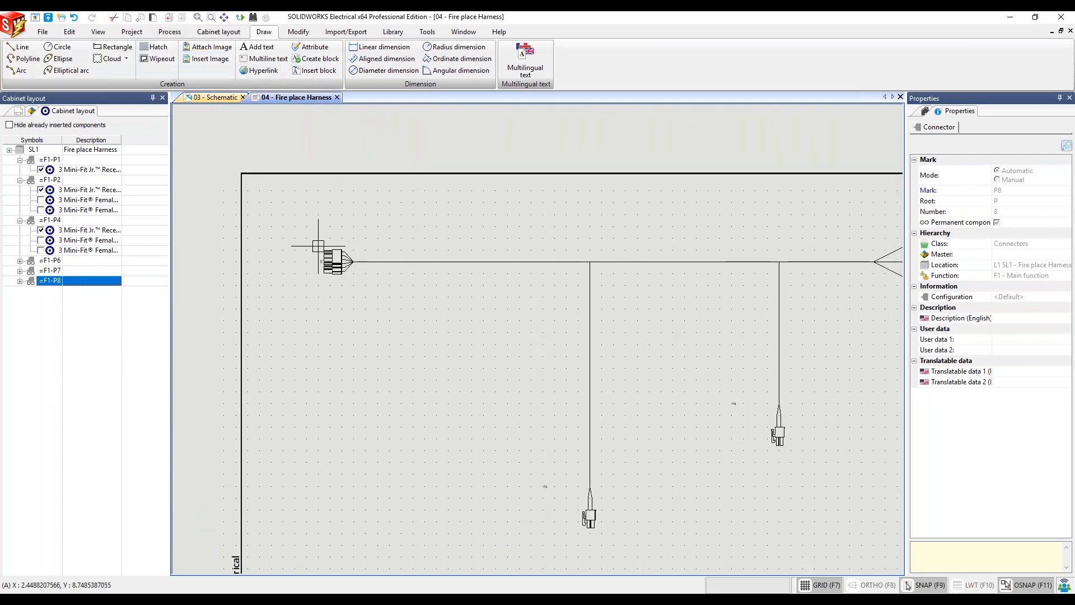
pyautogui.rightClick(88, 170)
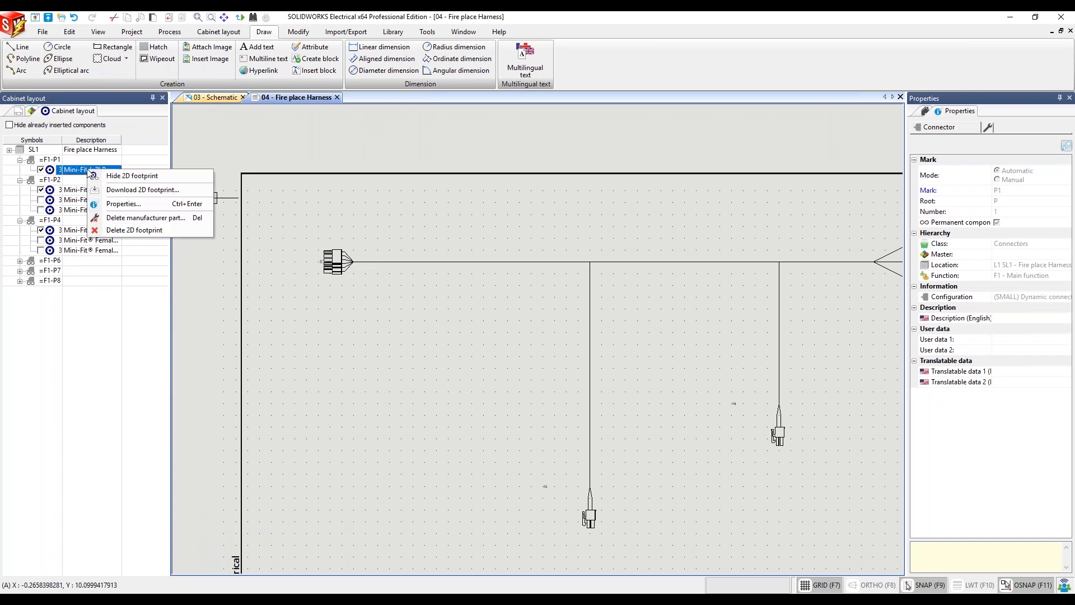
pyautogui.click(236, 34)
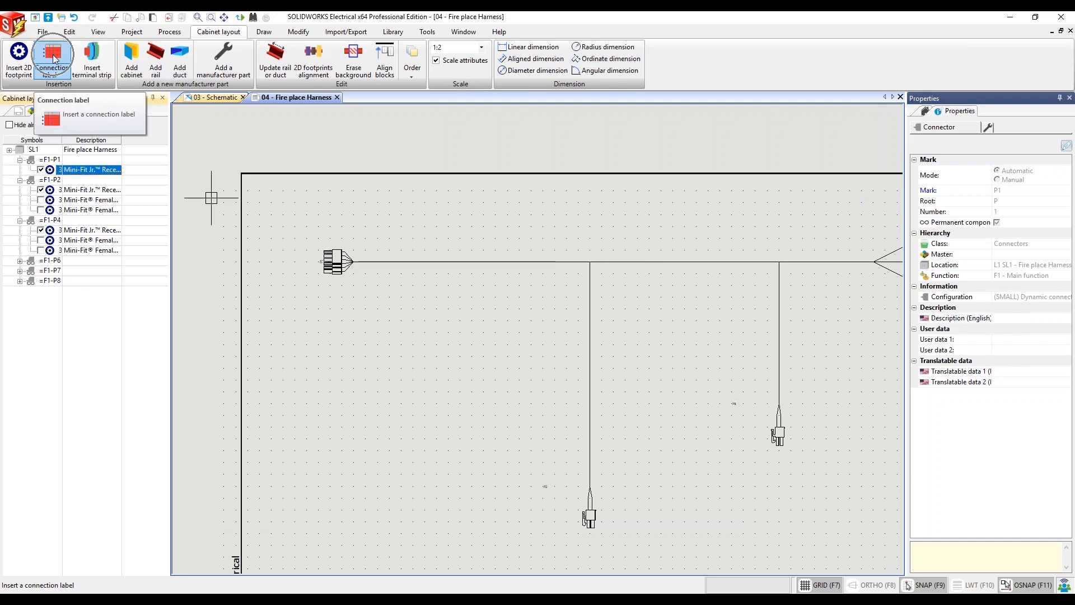
pyautogui.click(54, 58)
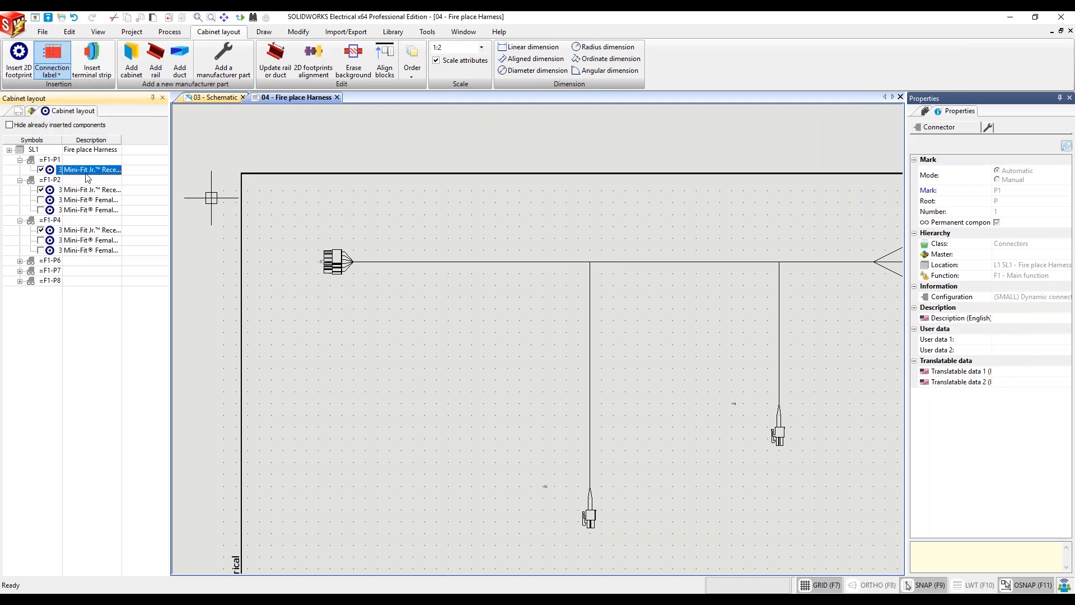
# Insert a connection label for connector P1 using the 39-01-2120 connector symbol, placed below the P1 footprint
pyautogui.rightClick(60, 162)
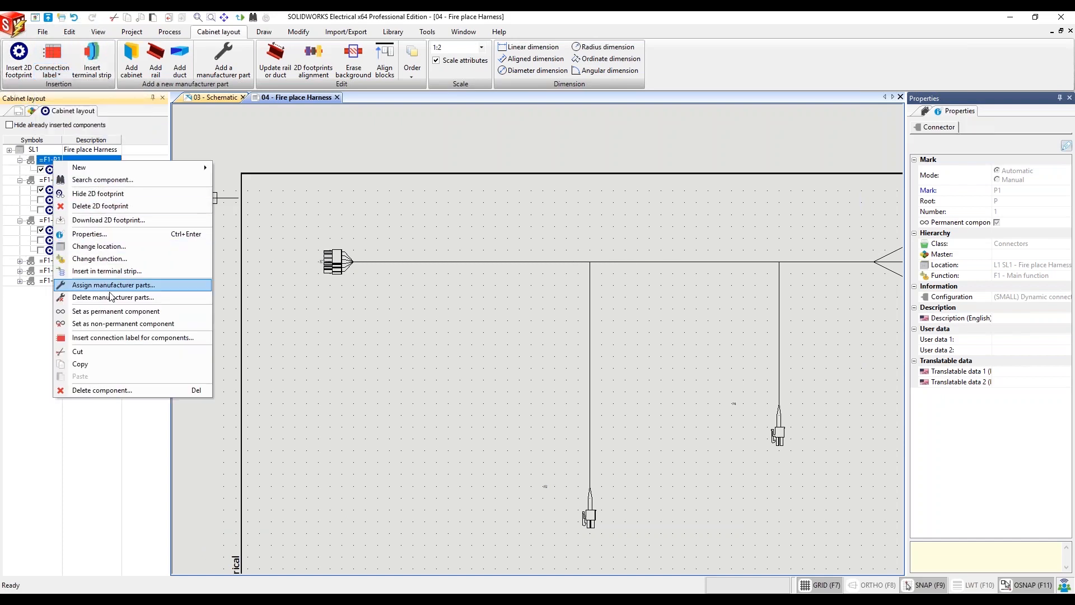
pyautogui.click(115, 339)
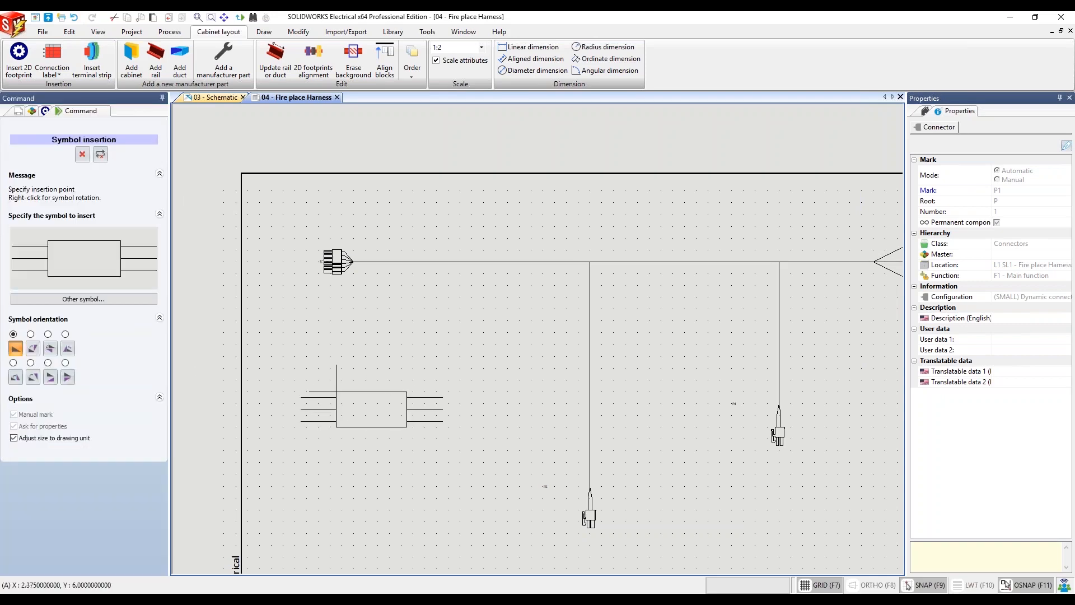
pyautogui.click(95, 301)
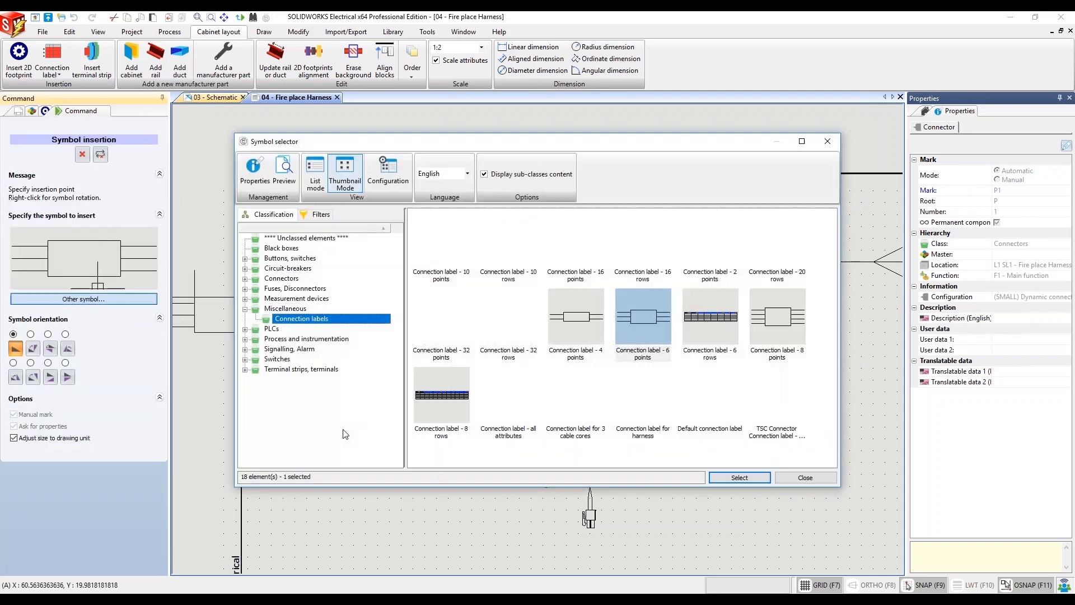
pyautogui.click(288, 278)
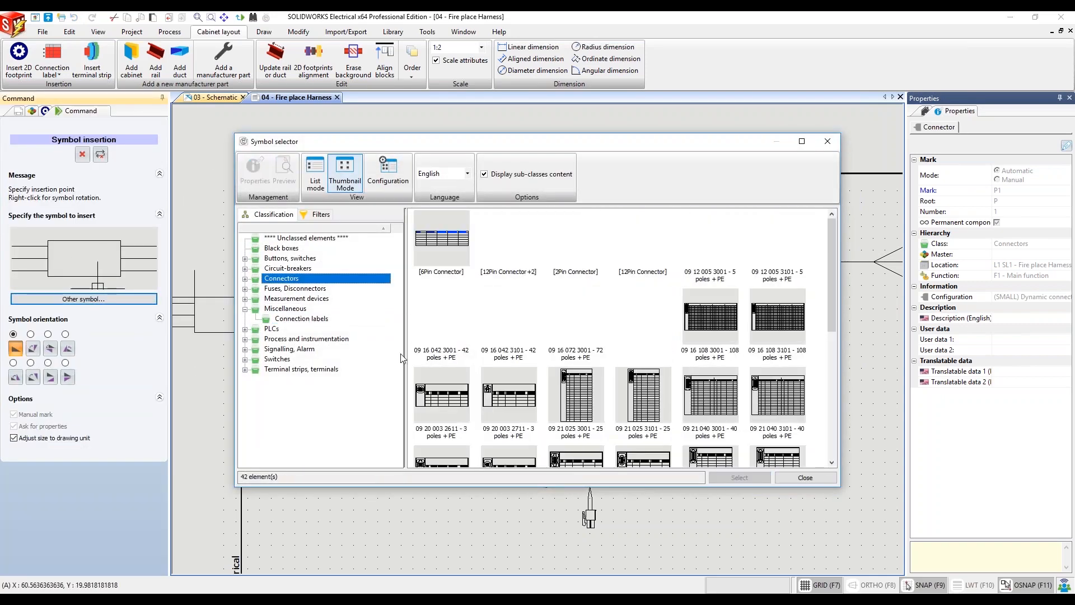
pyautogui.scroll(-3, 747, 337)
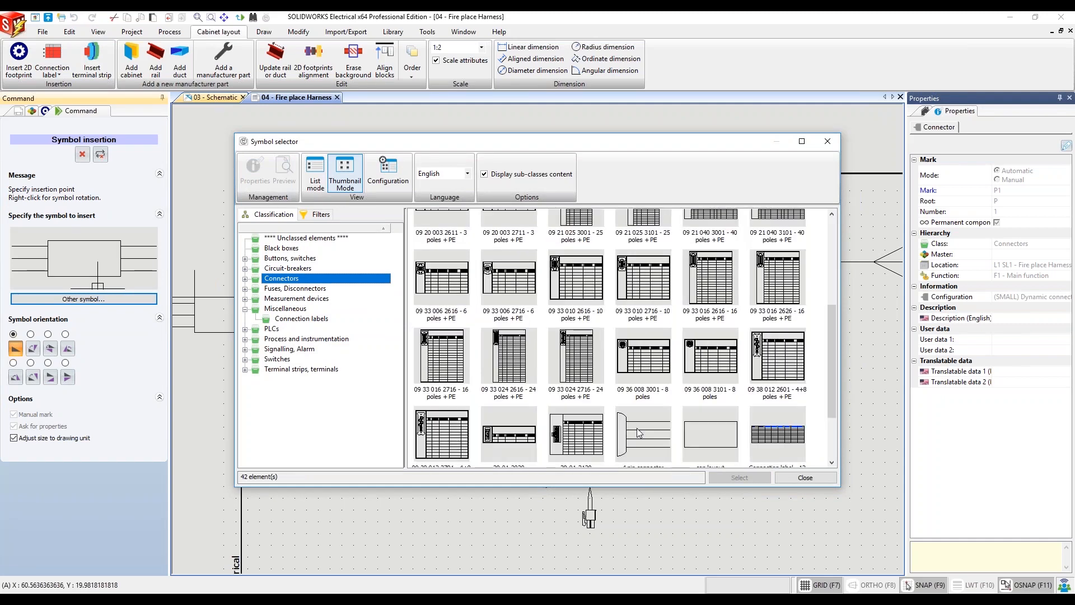
pyautogui.scroll(-2, 542, 445)
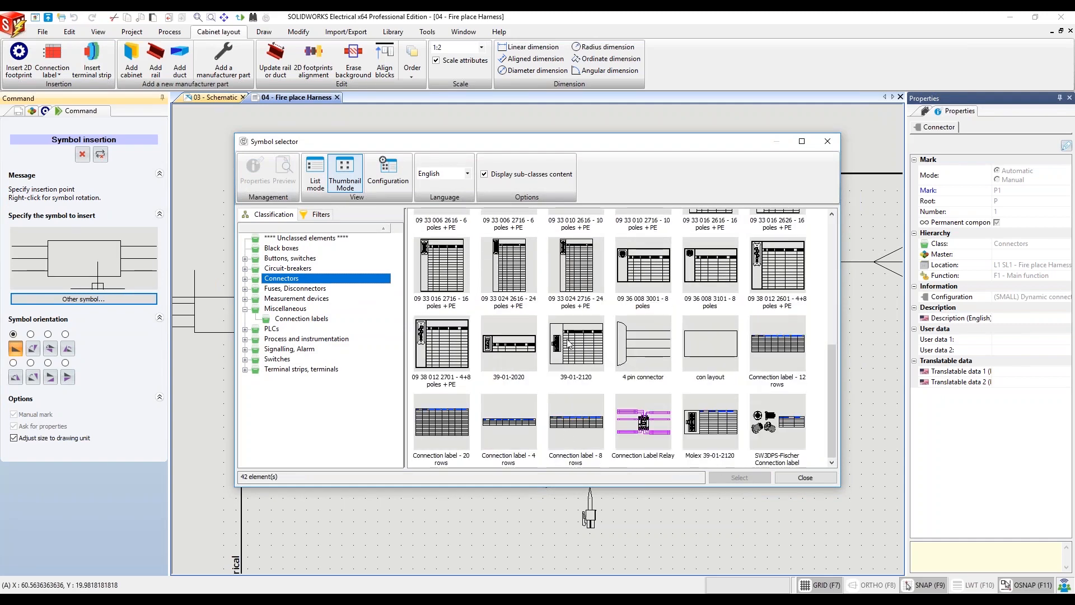
pyautogui.click(582, 349)
pyautogui.click(723, 477)
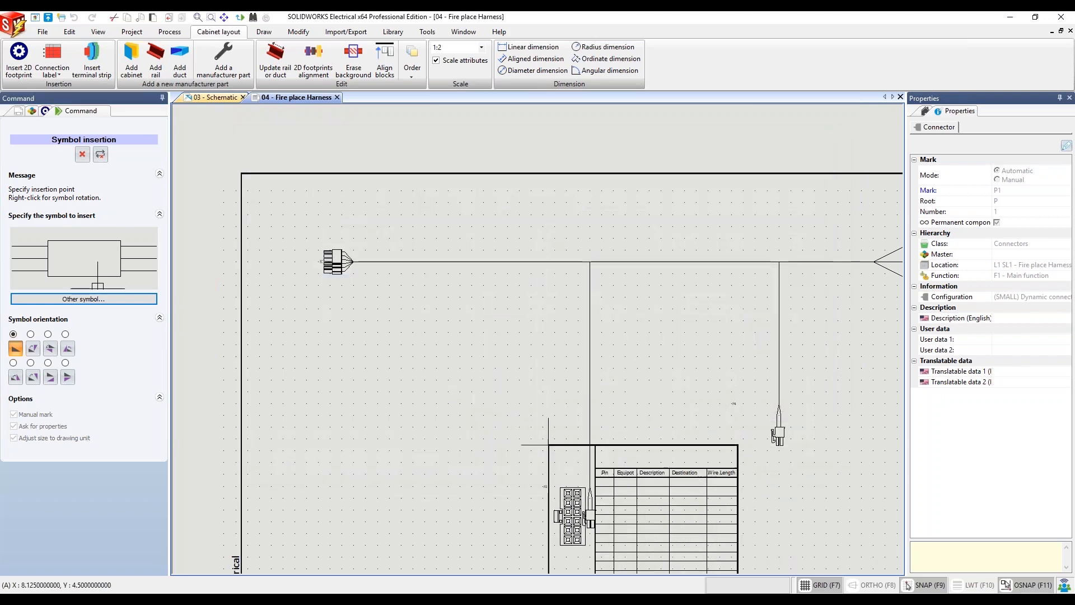
pyautogui.click(253, 297)
pyautogui.scroll(3, 345, 404)
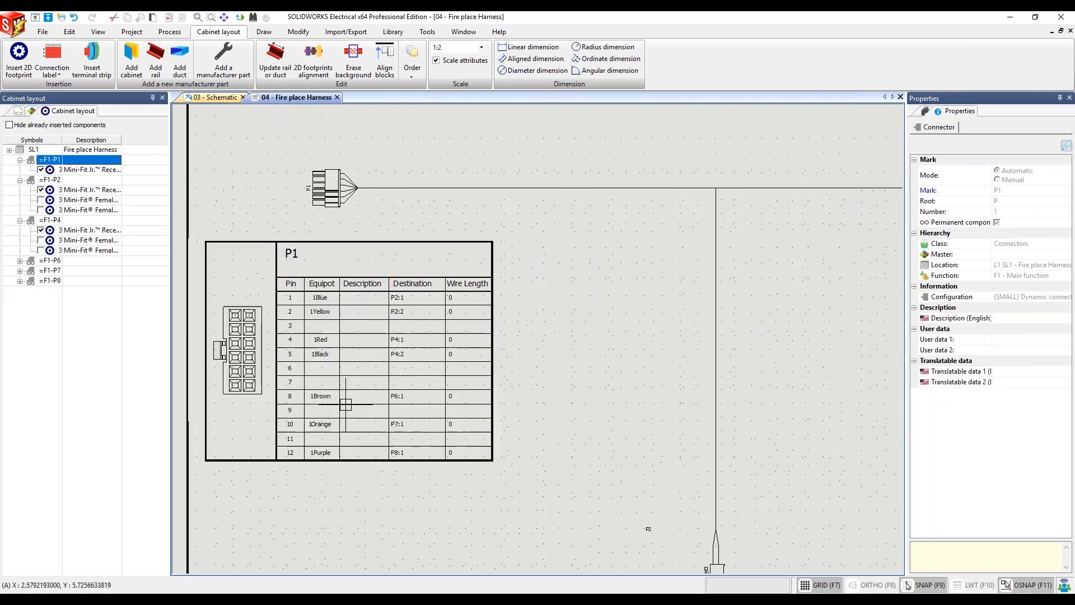
pyautogui.scroll(2, 241, 313)
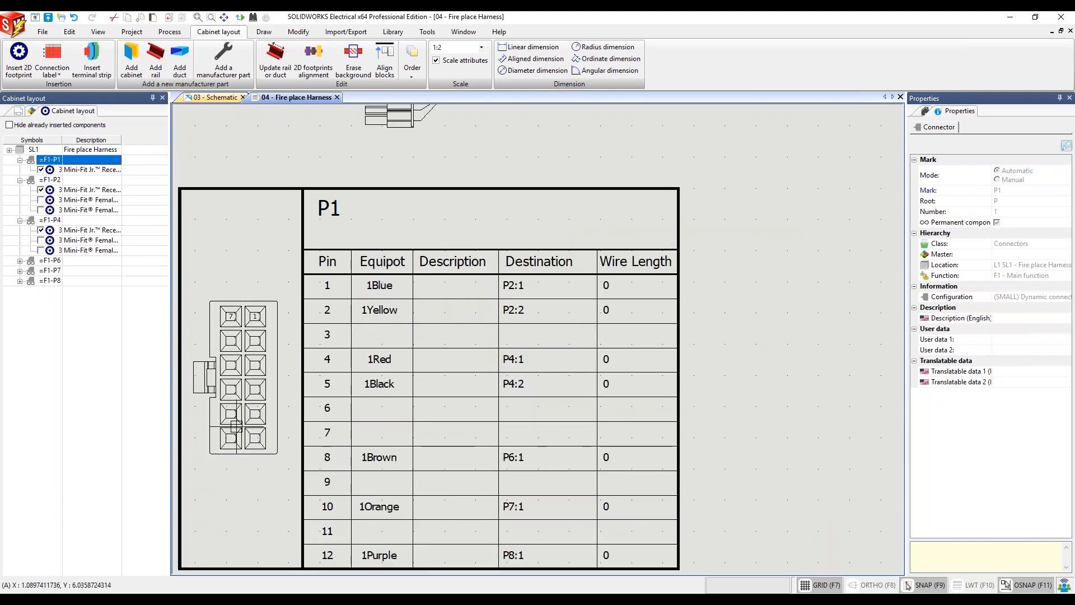
pyautogui.scroll(-1, 313, 423)
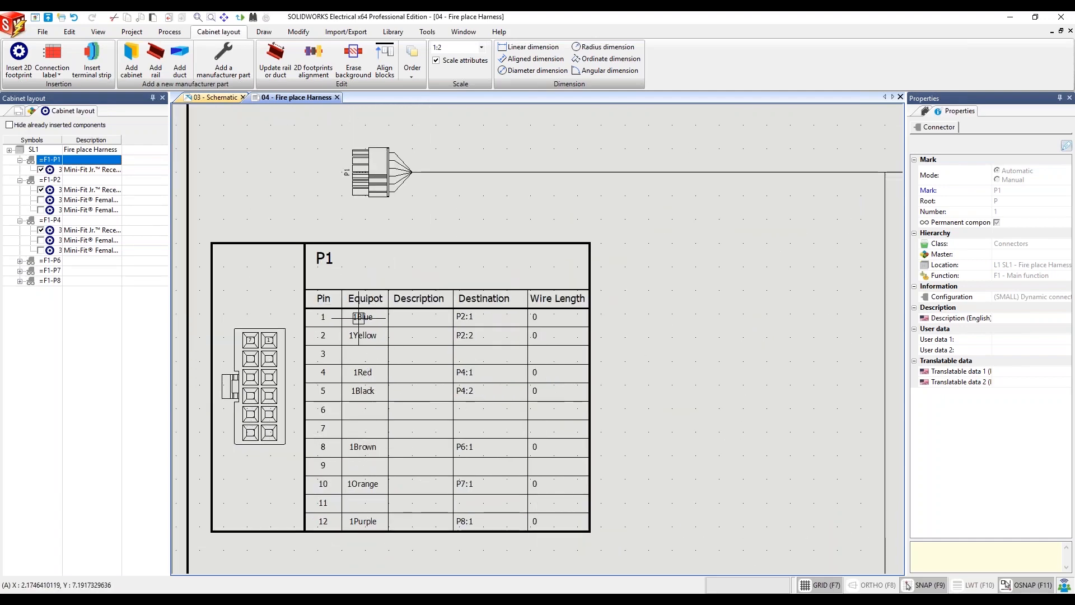
pyautogui.scroll(-4, 478, 503)
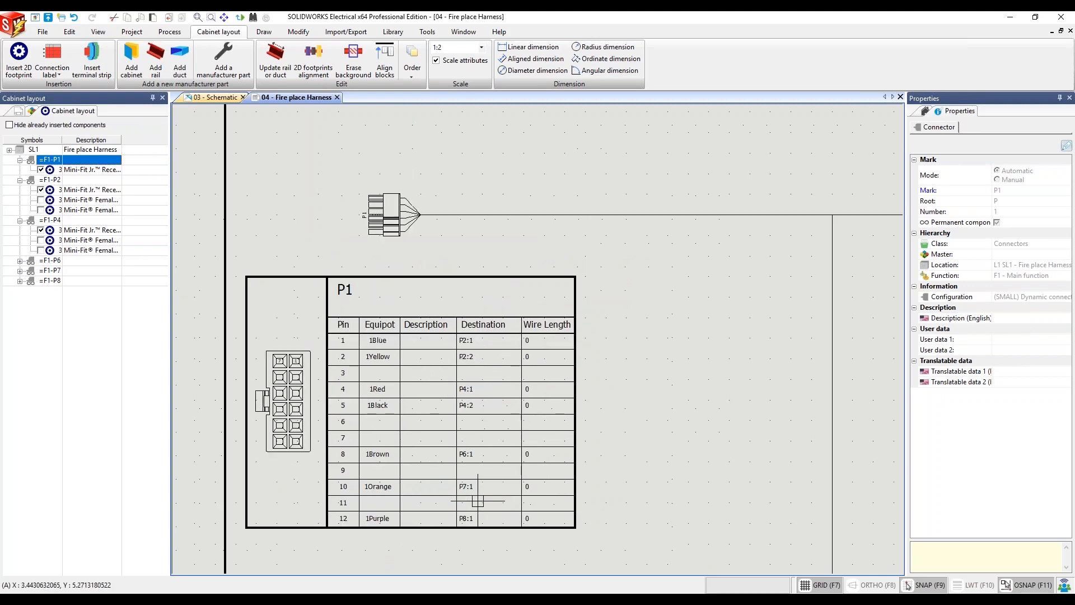
# Insert a connection label for connector P2 using the 39-01-2020 connector symbol, placed just below the P2 footprint
pyautogui.moveTo(484, 499); pyautogui.dragTo(384, 284, button='middle')
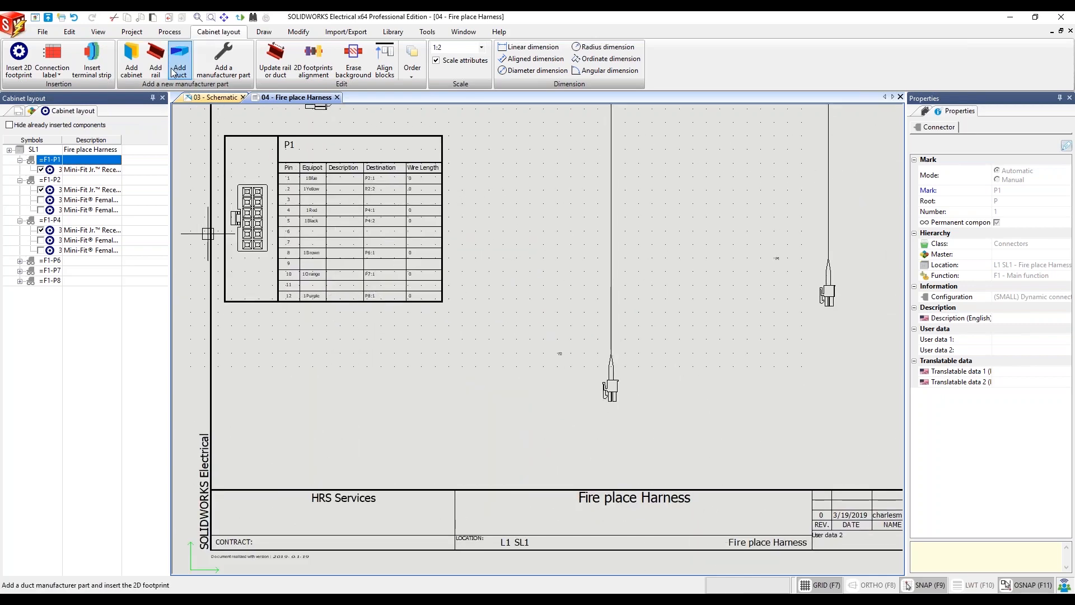
pyautogui.click(77, 190)
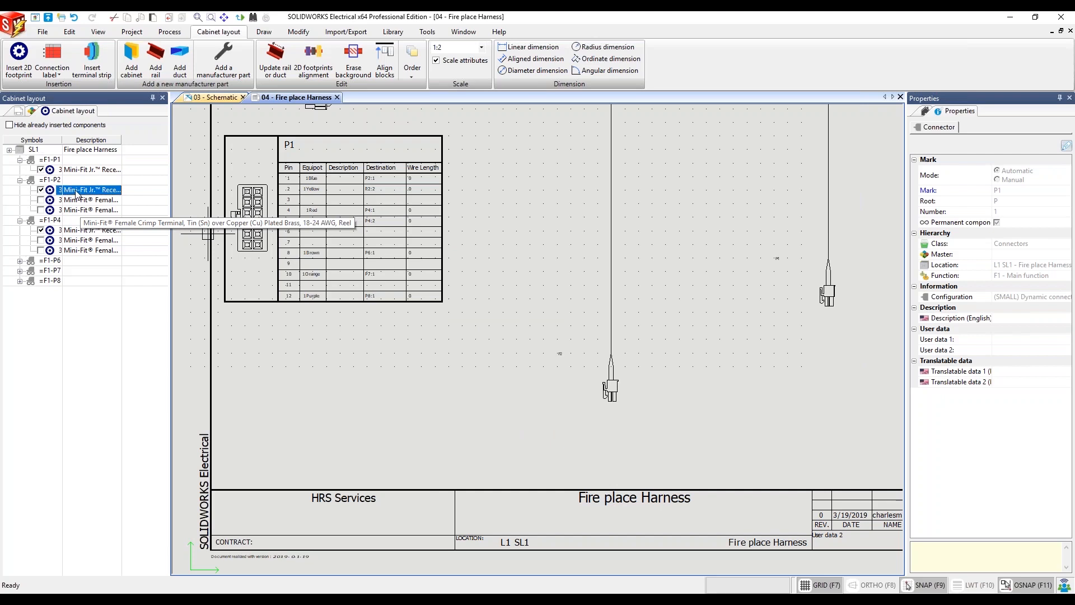
pyautogui.rightClick(75, 191)
pyautogui.click(63, 180)
pyautogui.rightClick(63, 182)
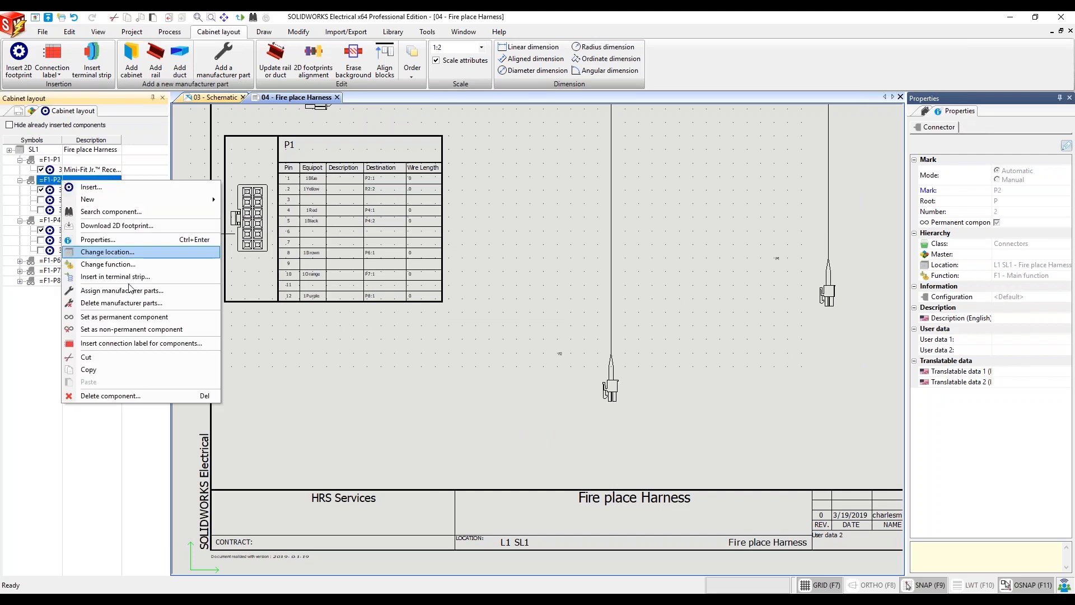
pyautogui.click(139, 343)
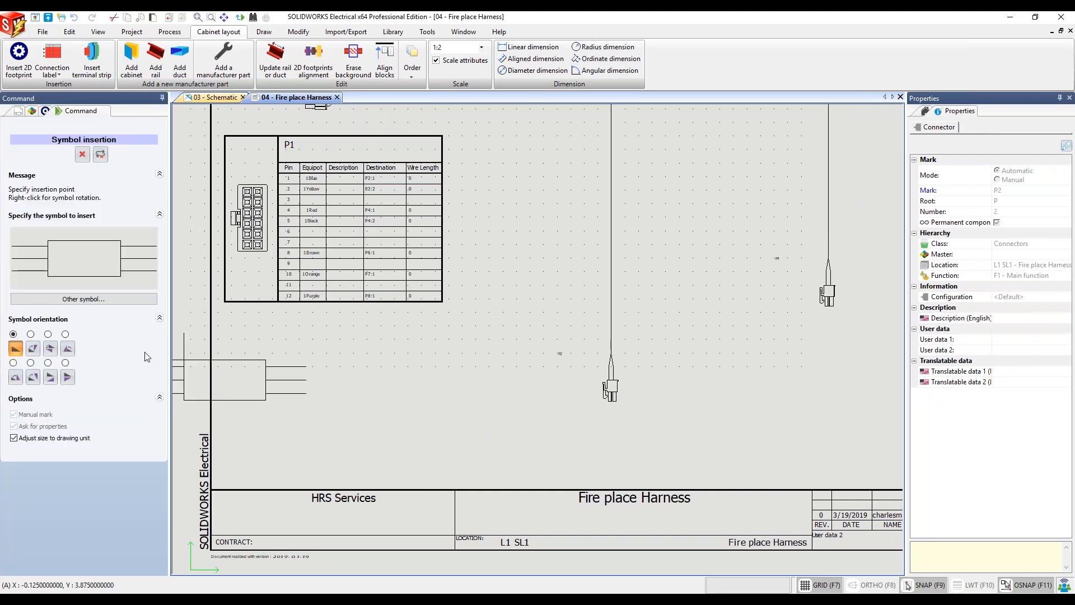
pyautogui.click(84, 299)
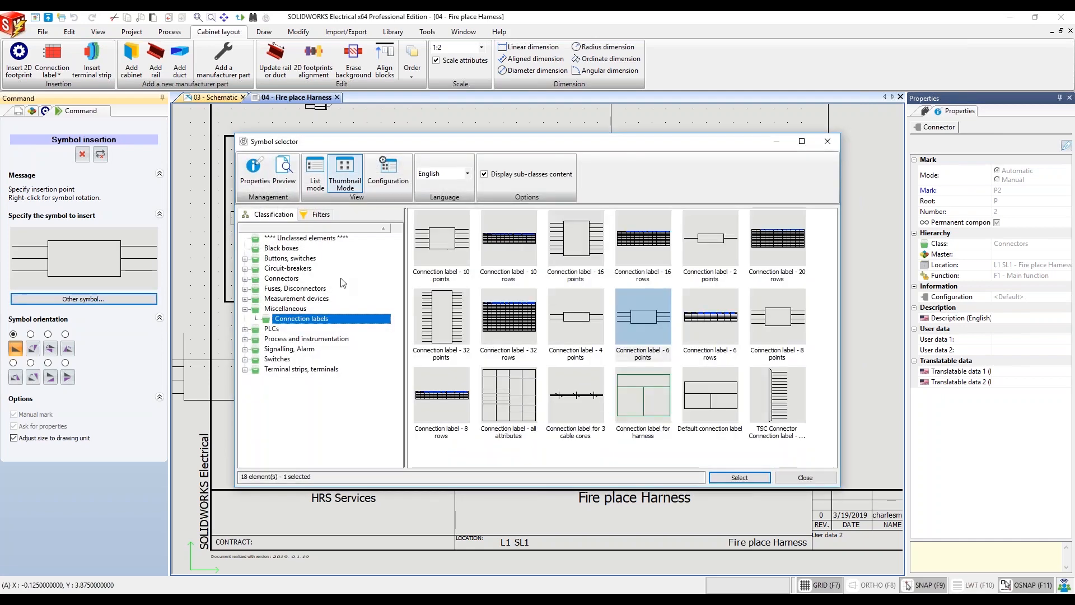
pyautogui.click(295, 280)
pyautogui.scroll(-5, 672, 420)
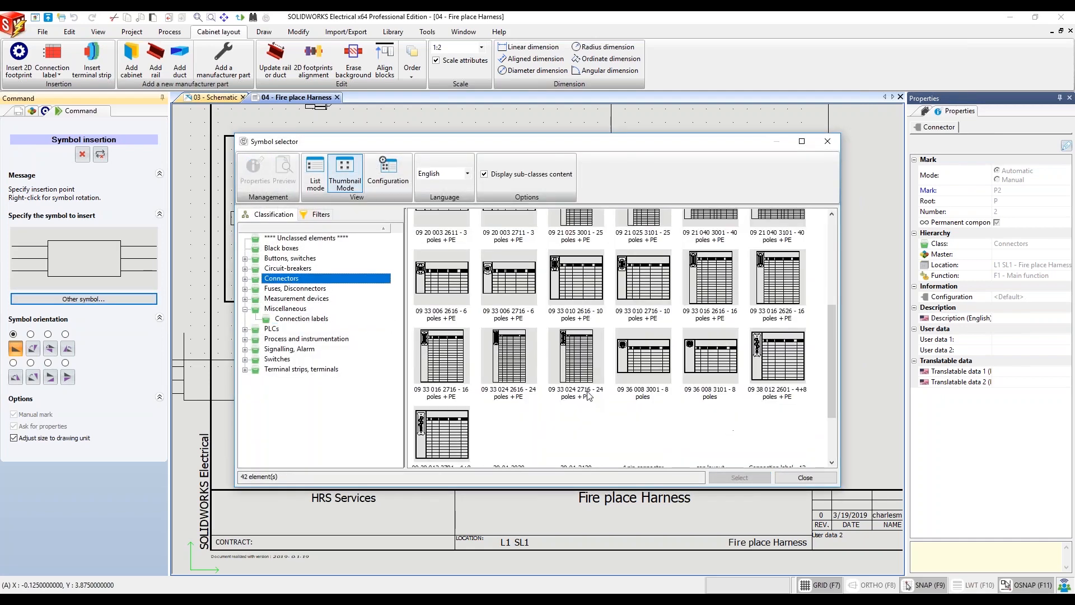
pyautogui.click(518, 344)
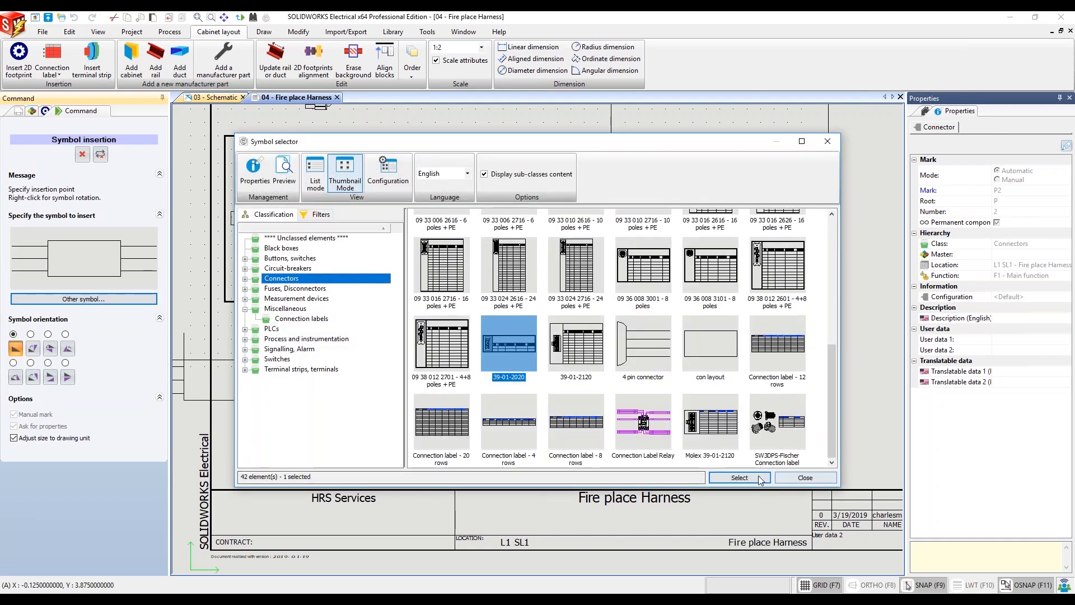
pyautogui.click(739, 478)
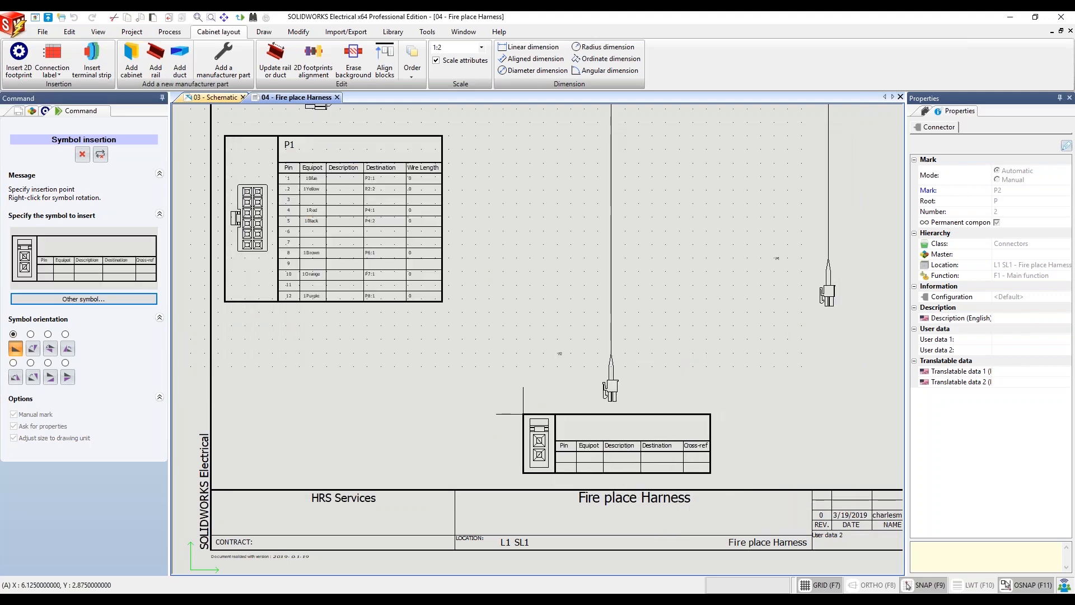
pyautogui.click(516, 407)
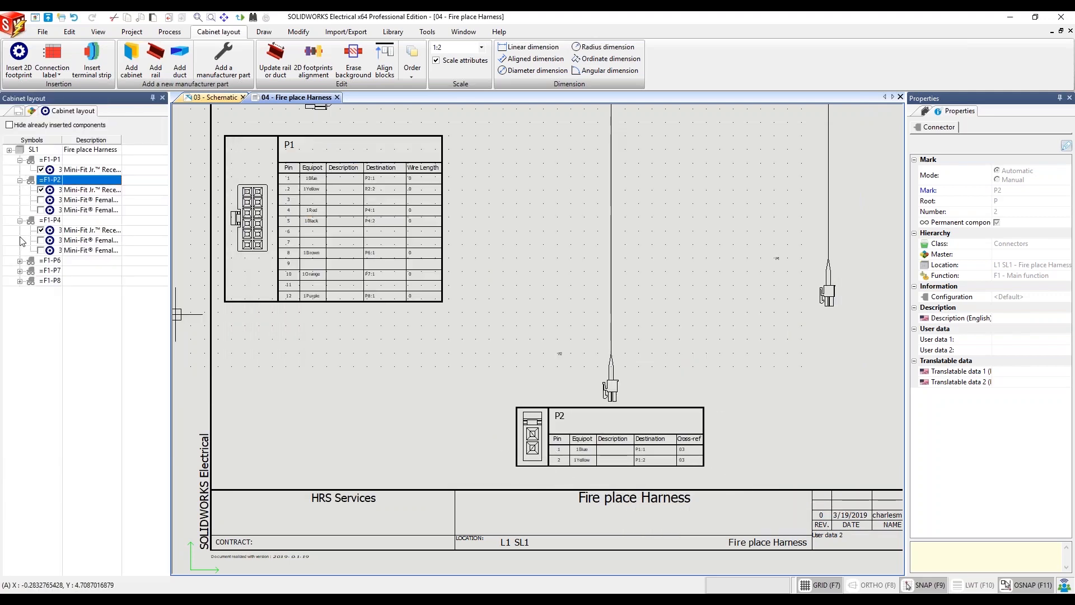
# Insert a connection label for connector P4 using the 39-01-2020 connector symbol, placed just below the P4 footprint
pyautogui.rightClick(53, 221)
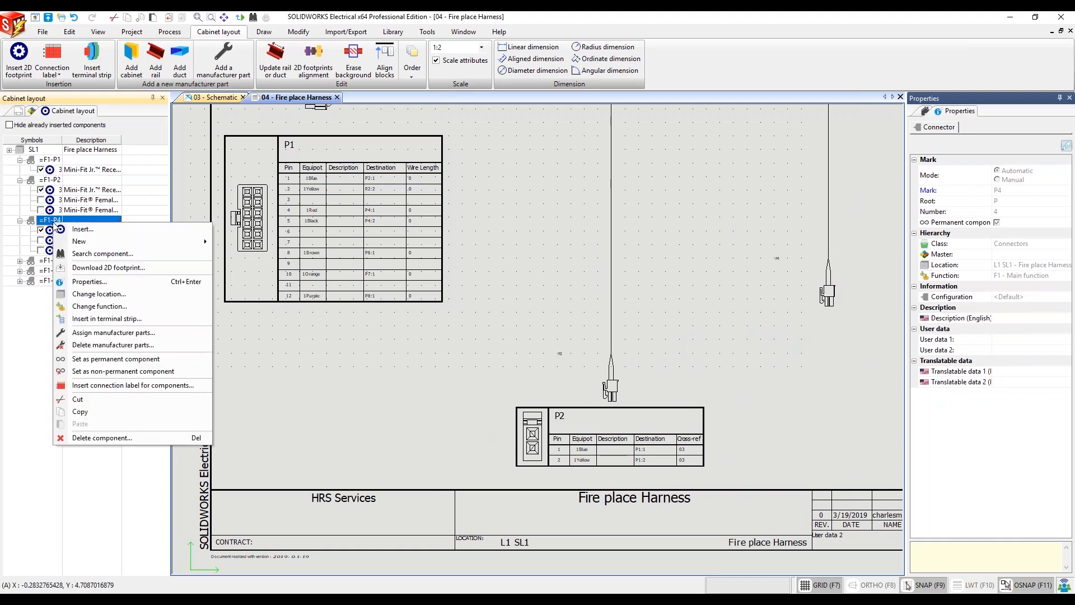
pyautogui.click(94, 385)
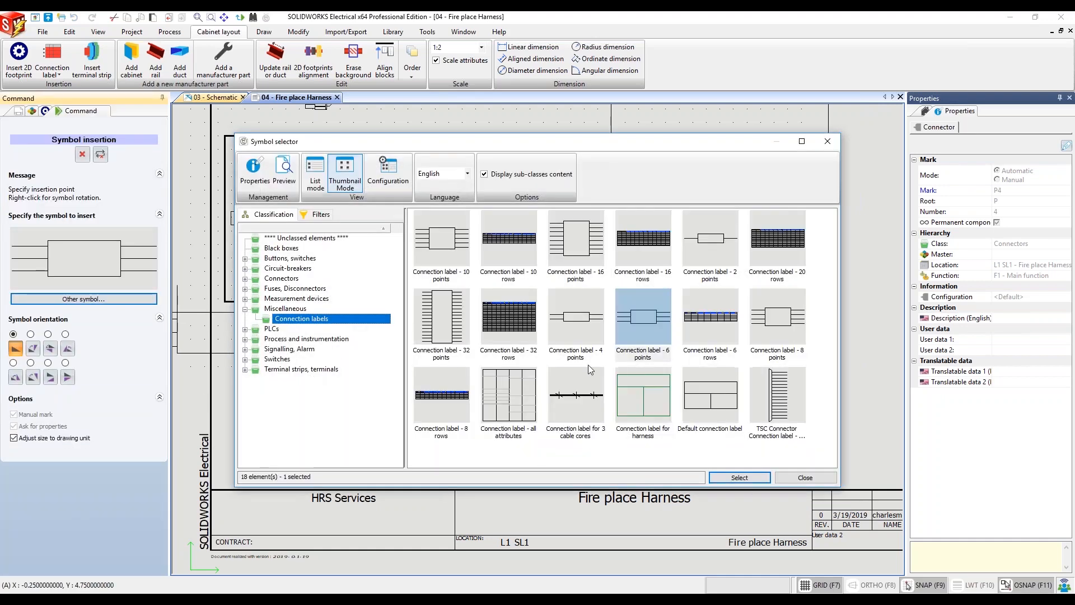
pyautogui.click(290, 279)
pyautogui.scroll(-5, 581, 401)
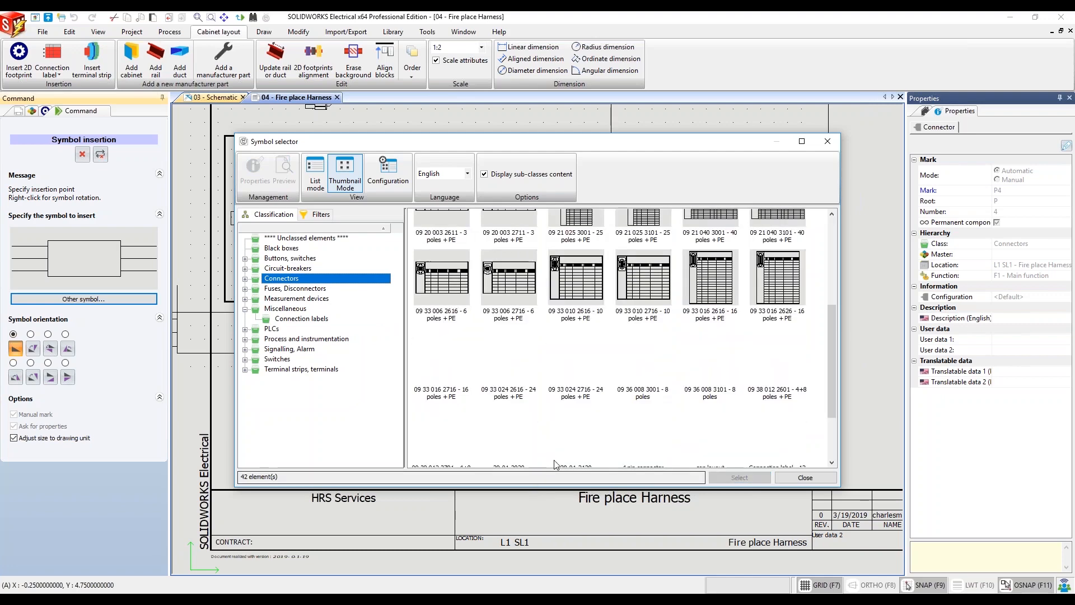
pyautogui.click(509, 343)
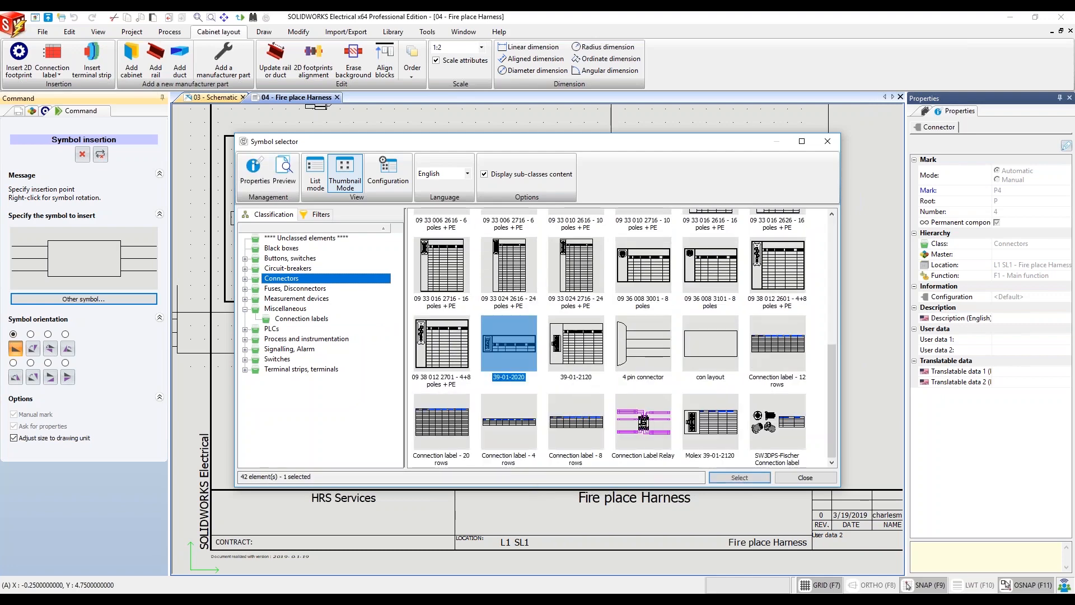
pyautogui.click(739, 477)
pyautogui.scroll(-2, 741, 421)
pyautogui.moveTo(755, 363); pyautogui.dragTo(549, 348, button='middle')
pyautogui.click(593, 336)
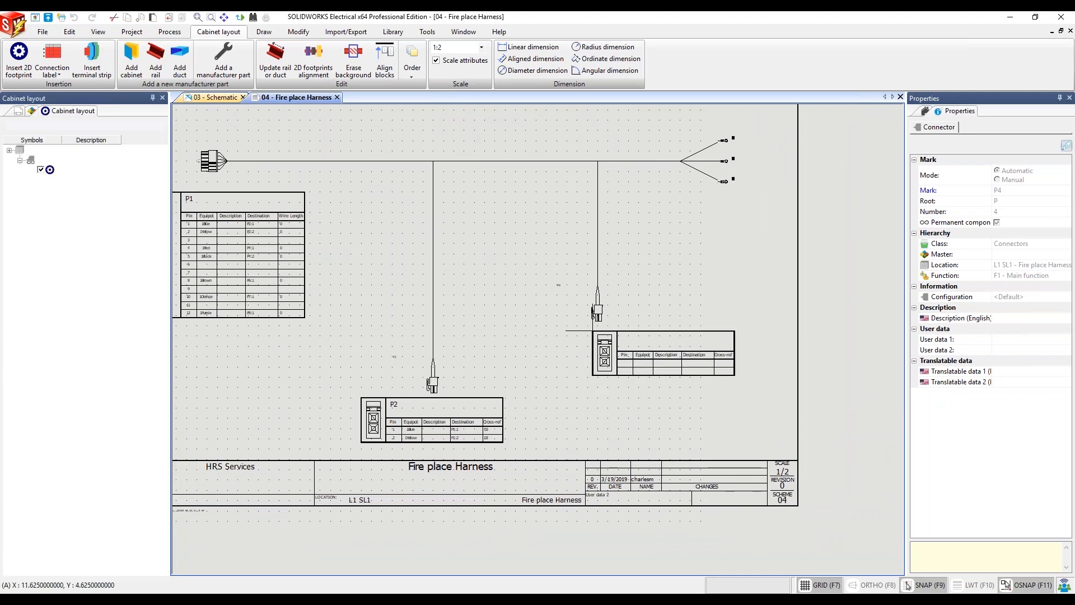
# Examine the pin tables of the P1, P2 and P4 connection labels and their arrangement on the harness drawing
pyautogui.scroll(2, 728, 235)
pyautogui.scroll(4, 724, 224)
pyautogui.scroll(-7, 727, 379)
pyautogui.moveTo(346, 458); pyautogui.dragTo(509, 275, button='middle')
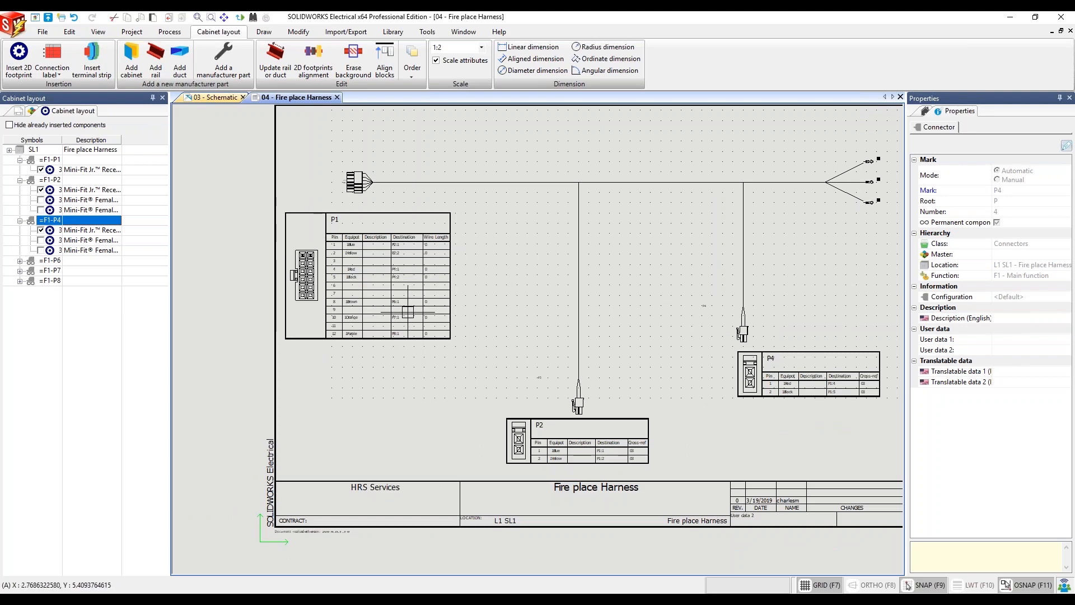
pyautogui.scroll(2, 415, 371)
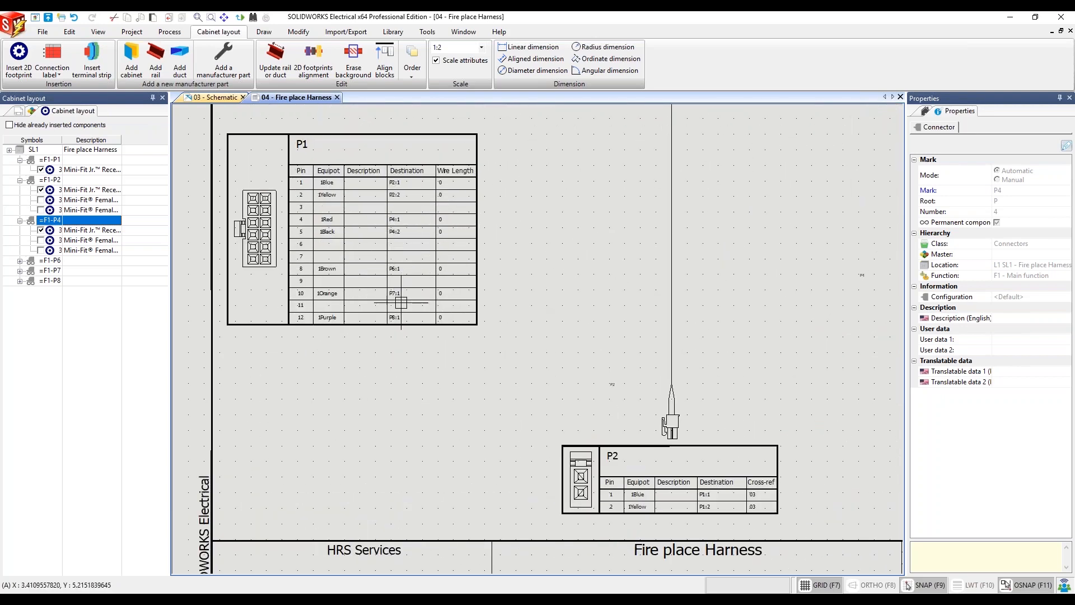
pyautogui.scroll(-5, 399, 334)
pyautogui.scroll(5, 709, 235)
pyautogui.scroll(-1, 709, 238)
pyautogui.scroll(-1, 481, 324)
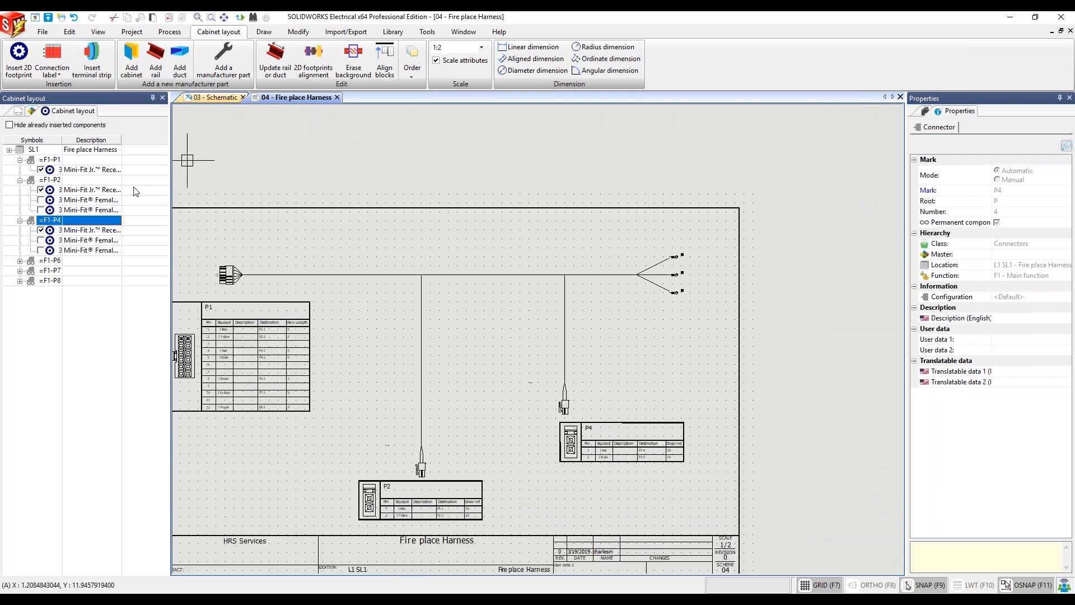
pyautogui.moveTo(464, 326); pyautogui.dragTo(514, 324, button='middle')
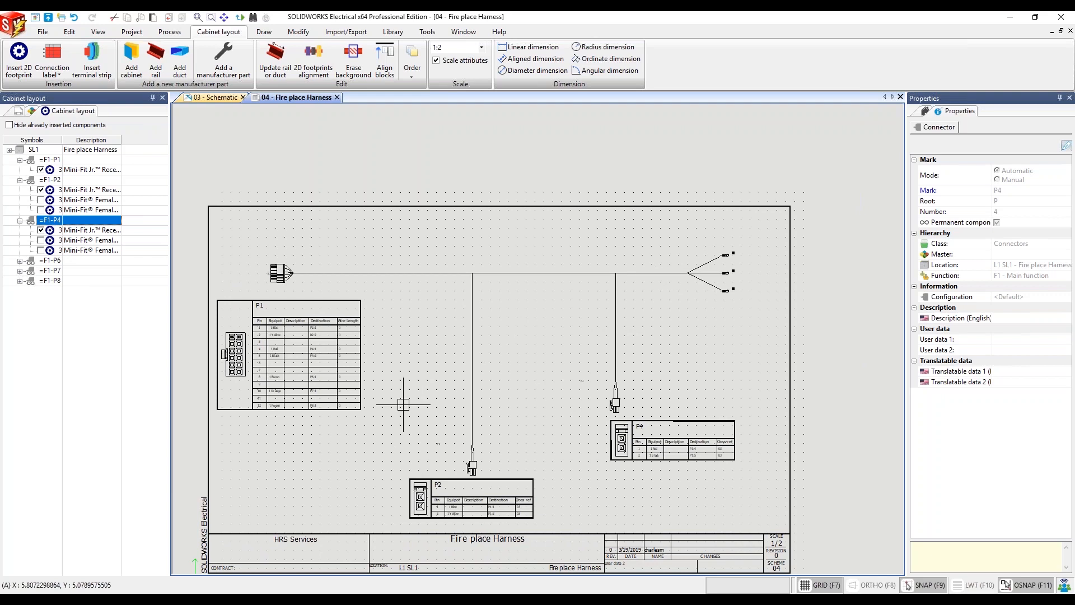
# Open the manufacturer part search for location SL1 and filter the parts by manufacturer HRS
pyautogui.rightClick(93, 154)
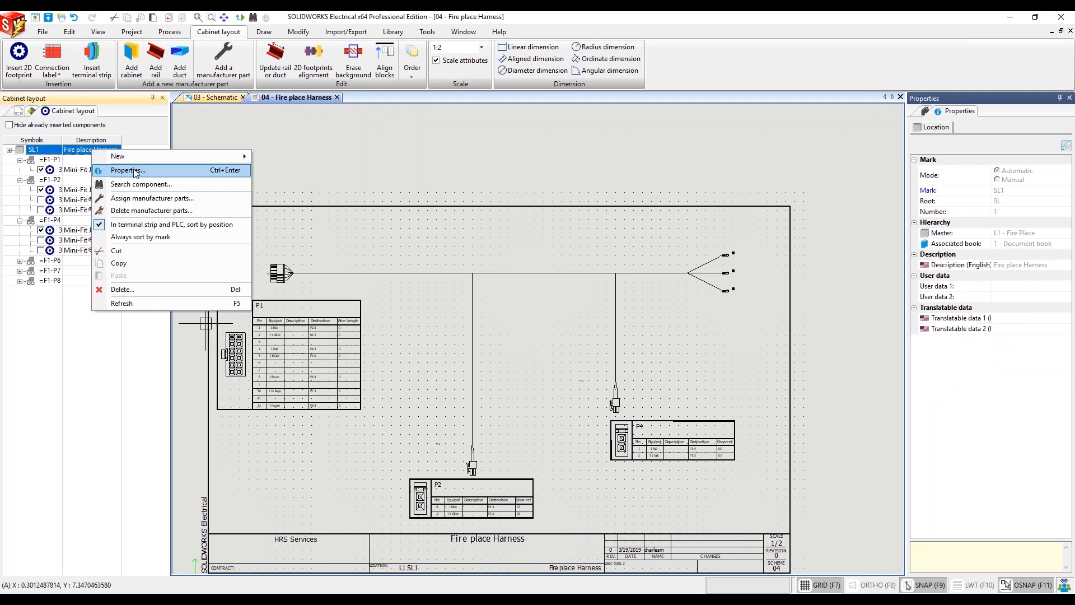
pyautogui.click(136, 171)
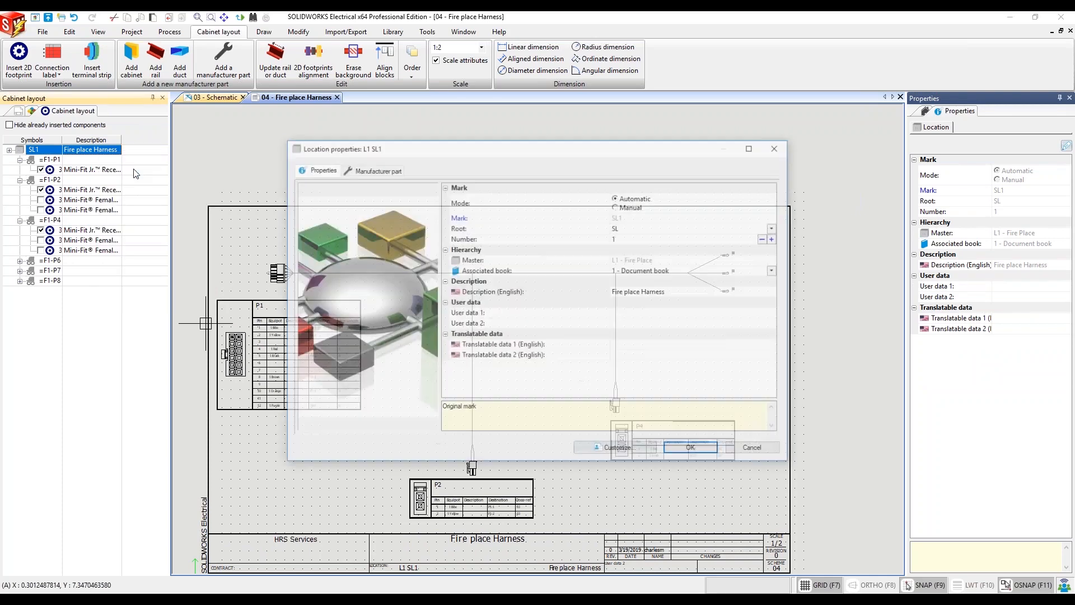
pyautogui.click(370, 167)
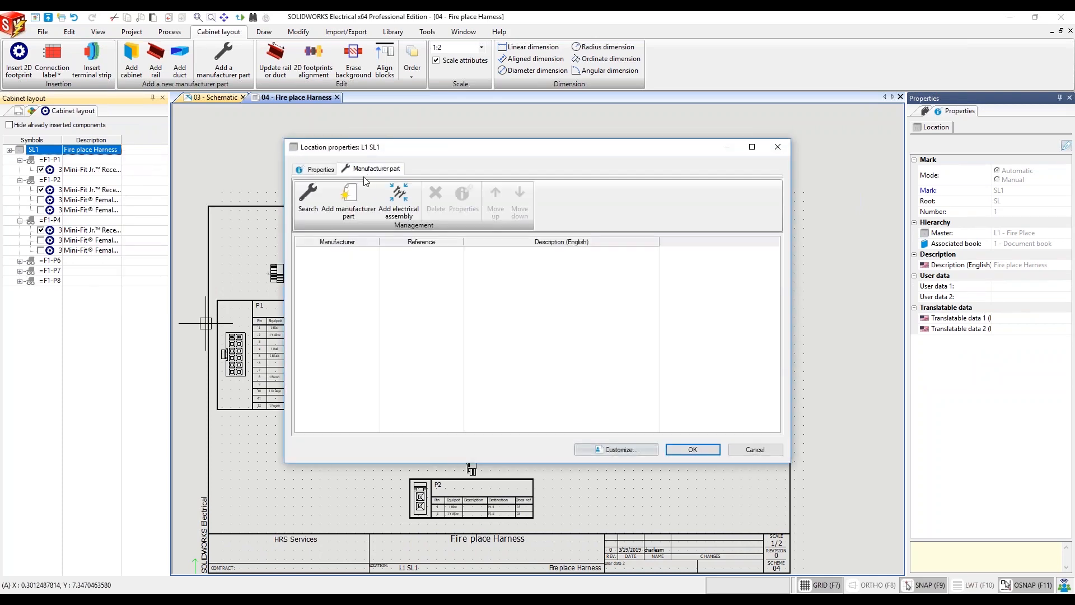
pyautogui.click(311, 193)
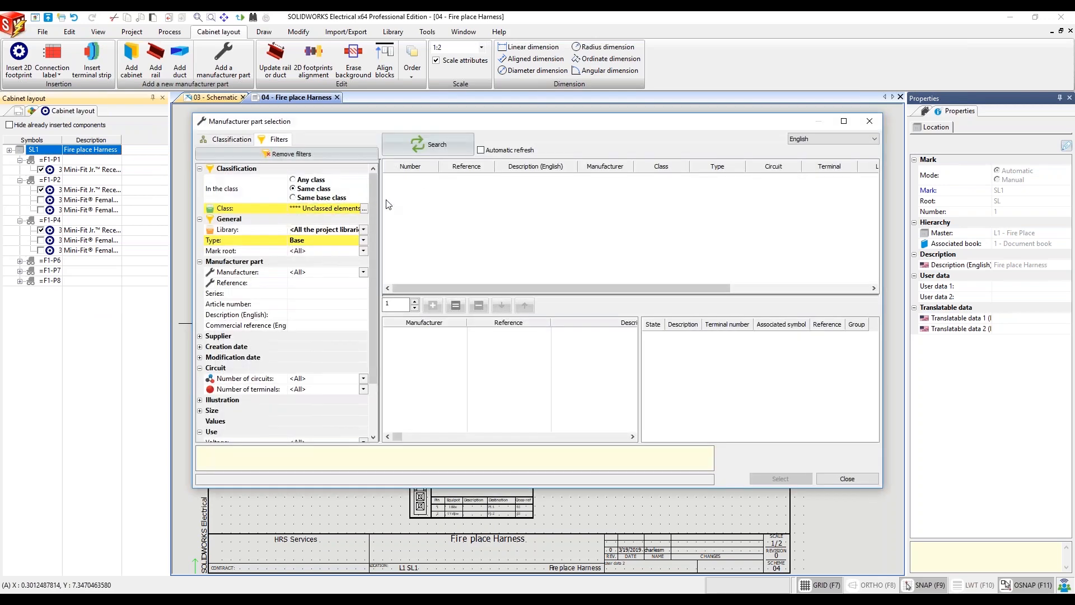
pyautogui.click(331, 272)
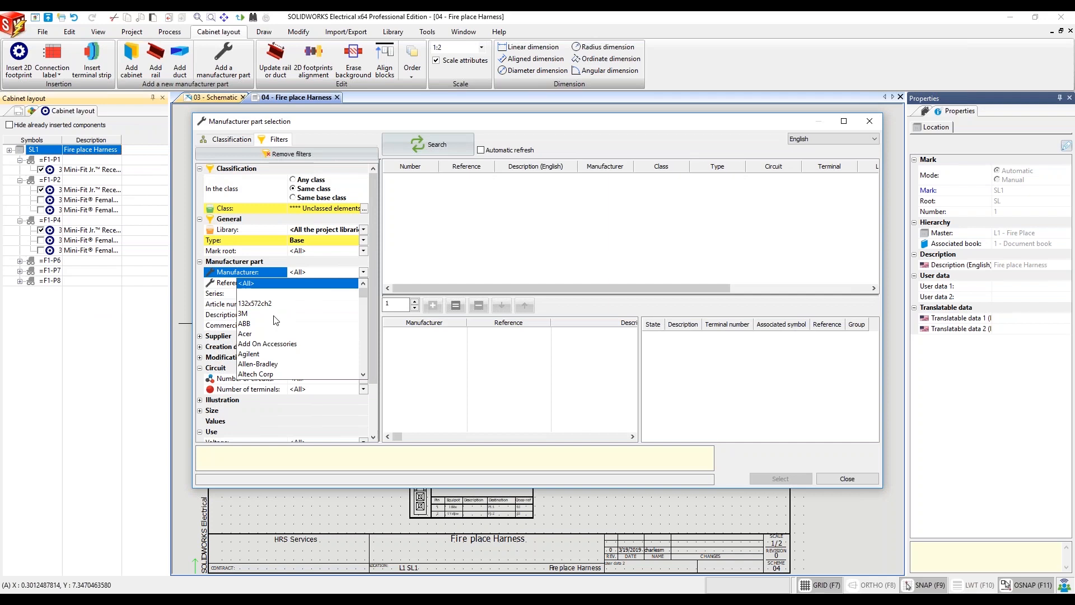
pyautogui.press('h')
pyautogui.scroll(-5, 274, 341)
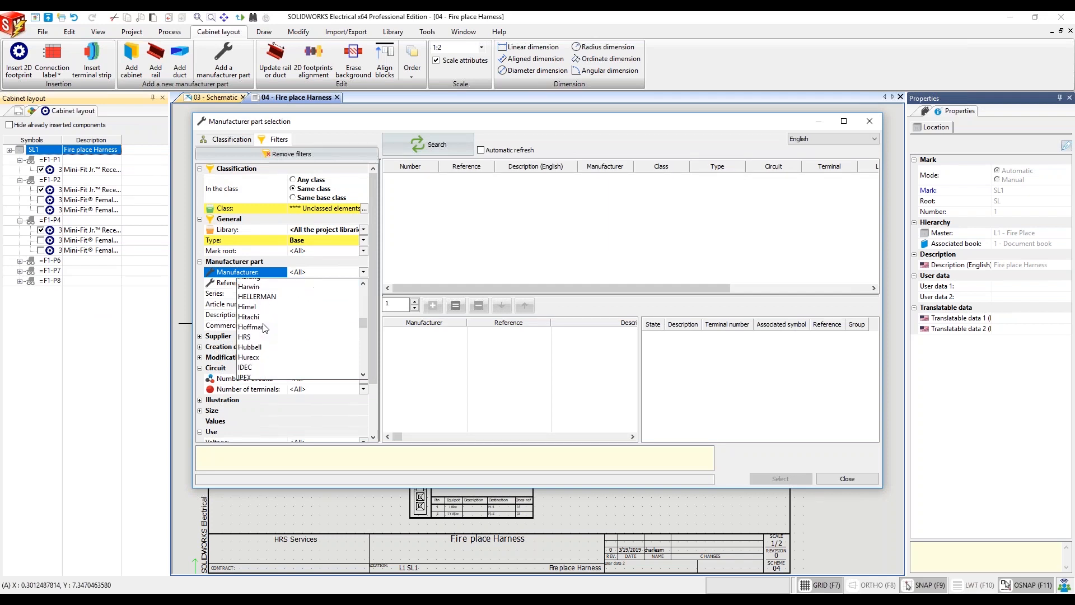
pyautogui.click(246, 294)
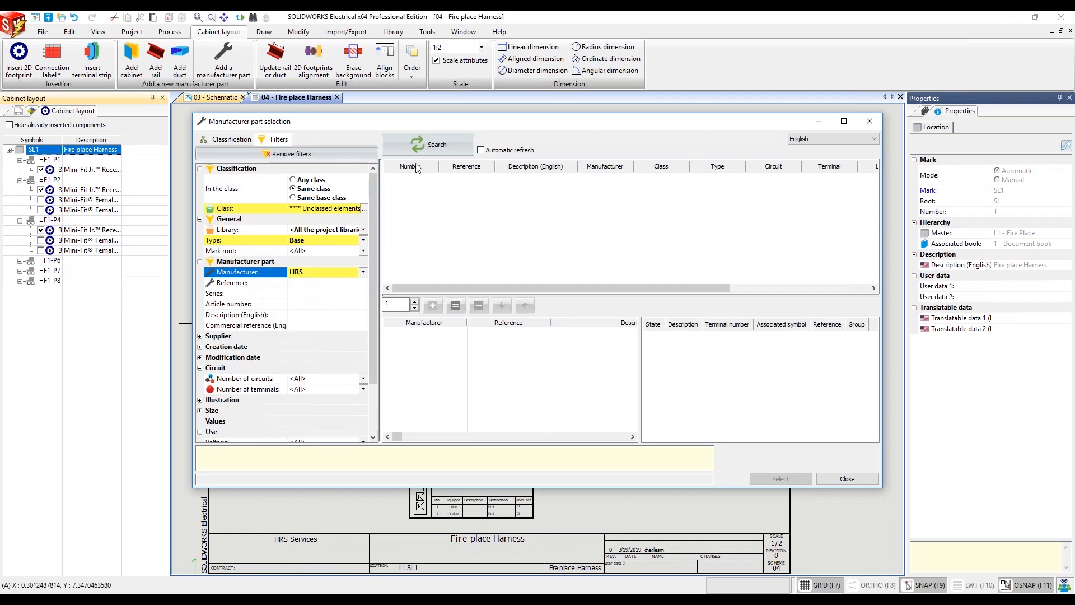
# Set the part class filter to Boxes, cabinets\Ducts and search for matching parts
pyautogui.click(364, 209)
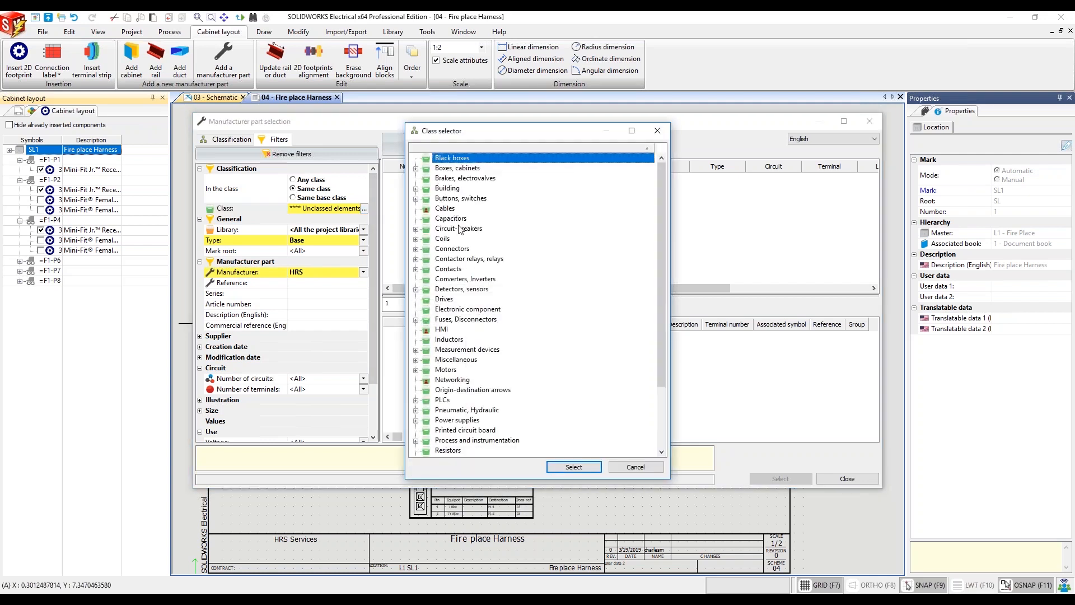
pyautogui.click(446, 168)
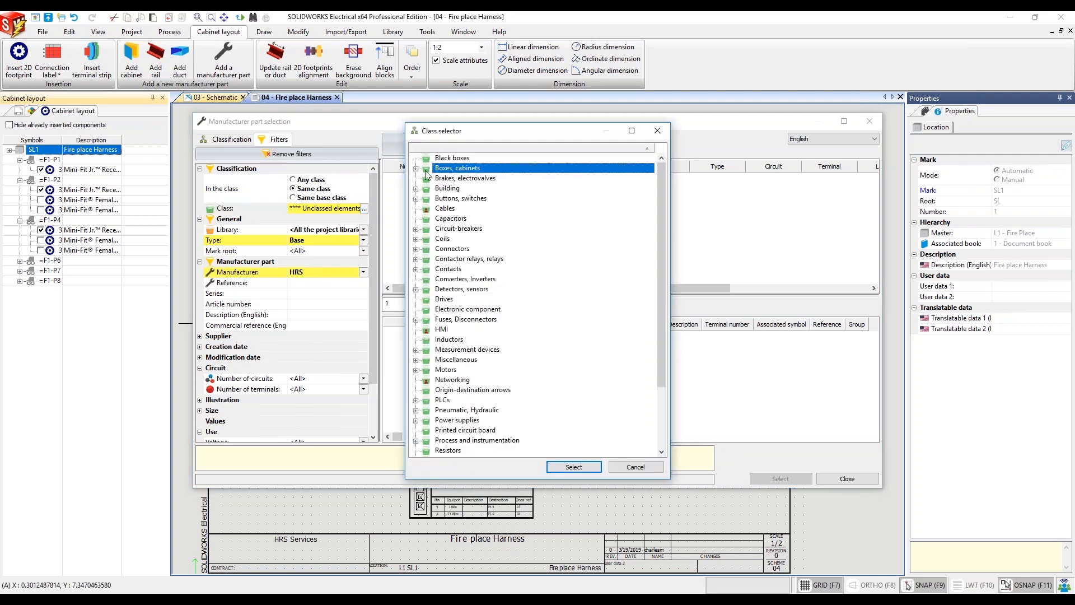
pyautogui.click(415, 168)
pyautogui.click(451, 189)
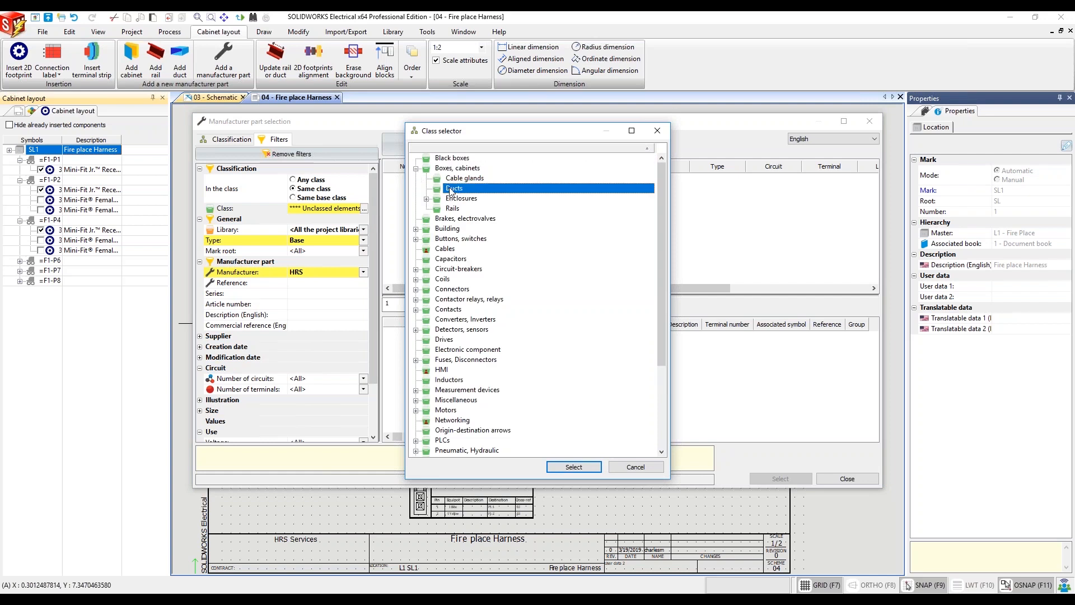
pyautogui.click(572, 467)
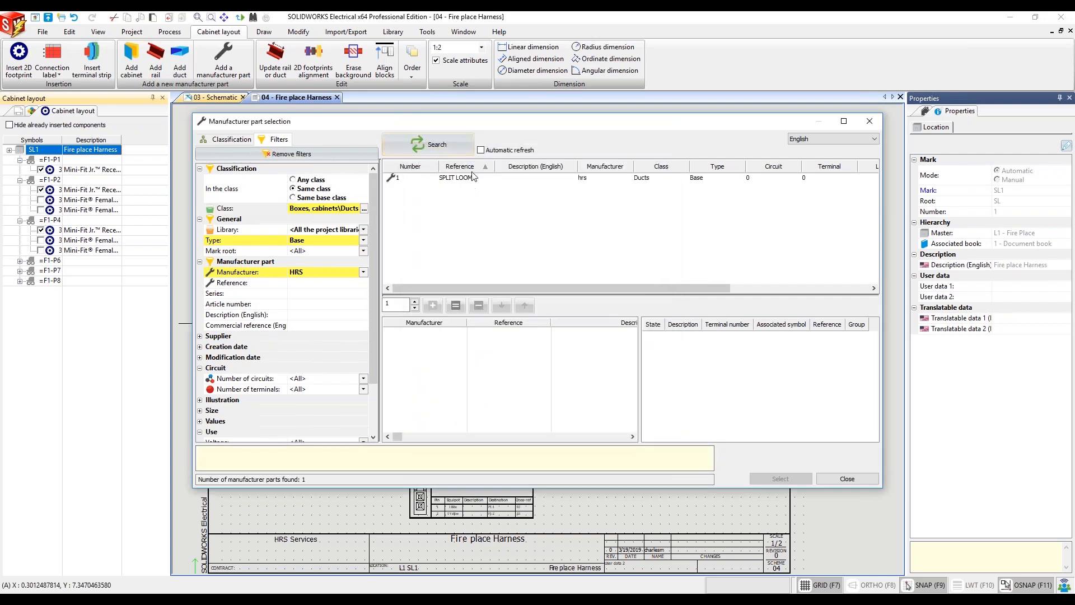
# Assign four HRS SPLIT LOOM parts to location SL1 and accept the location properties
pyautogui.click(468, 178)
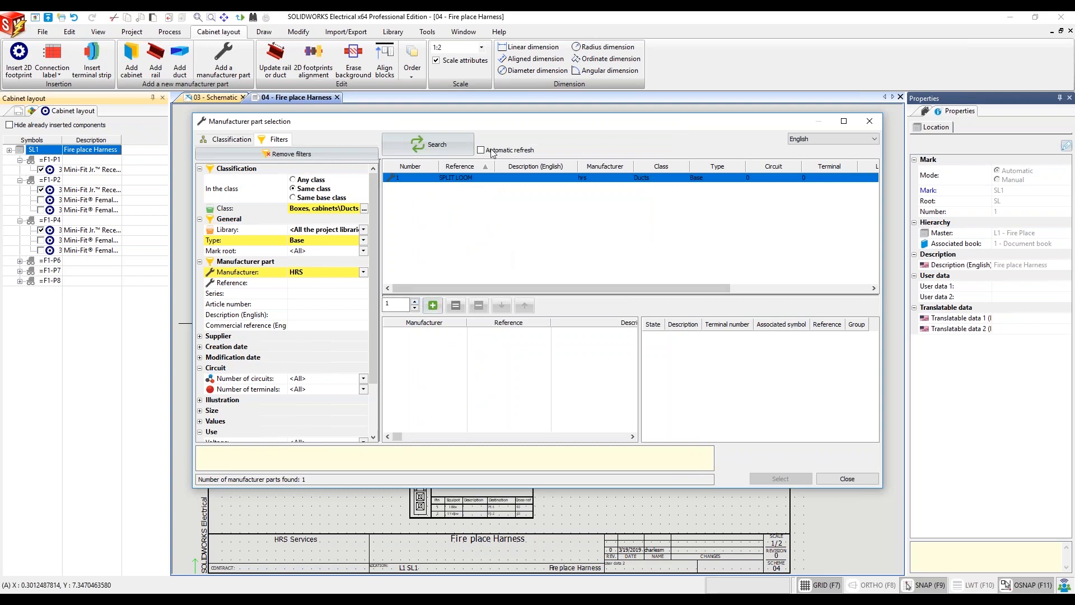
pyautogui.click(416, 303)
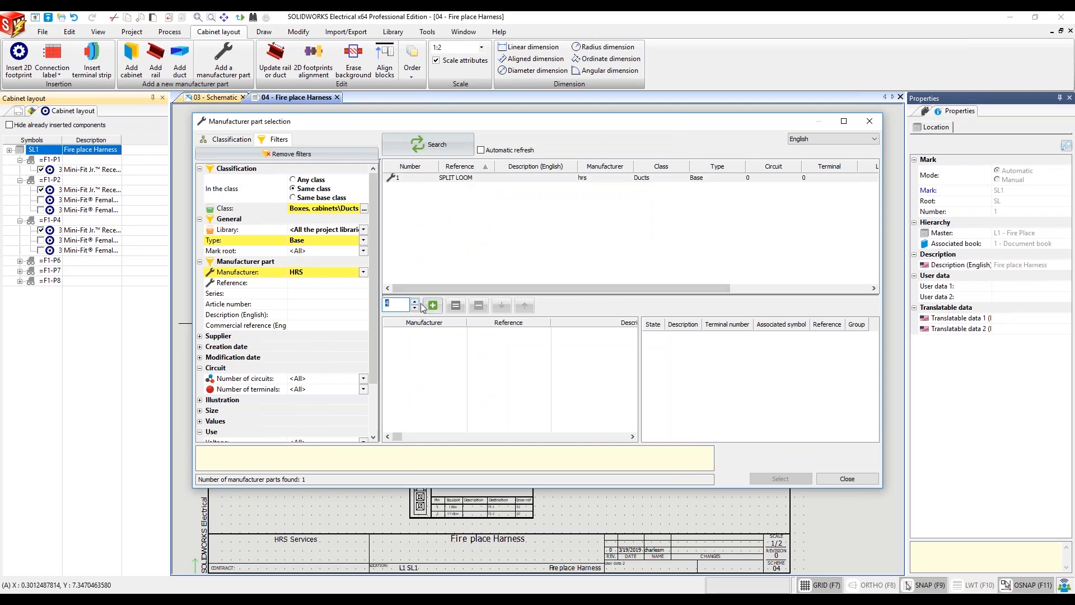
pyautogui.click(433, 305)
pyautogui.click(780, 479)
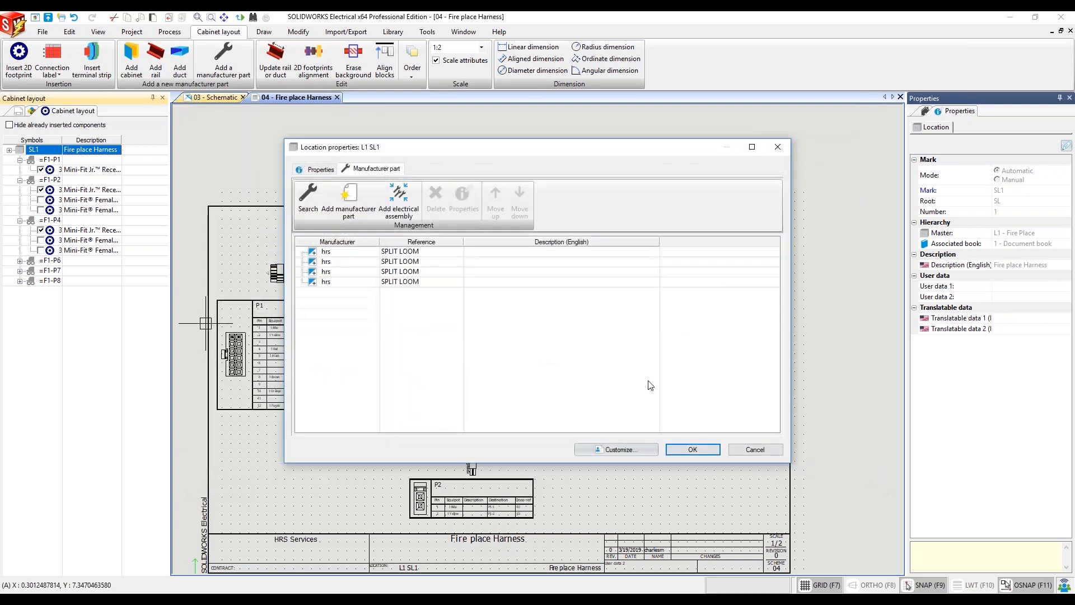
pyautogui.click(691, 449)
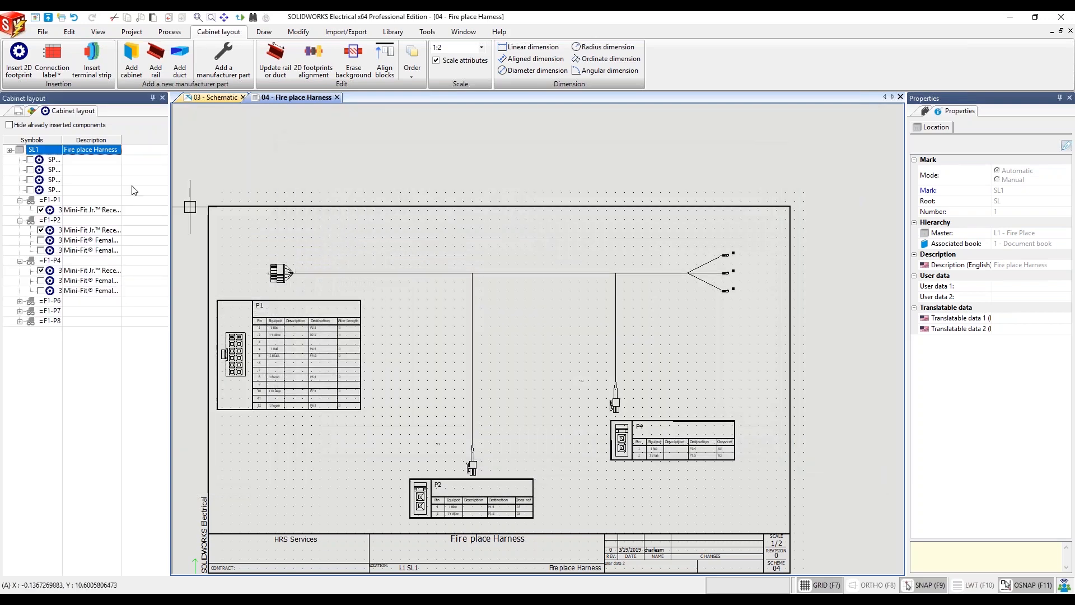
# Insert the first split loom as a horizontal duct, 10 inches long, from the P1 connector to the P2 branch point
pyautogui.click(56, 160)
pyautogui.rightClick(56, 160)
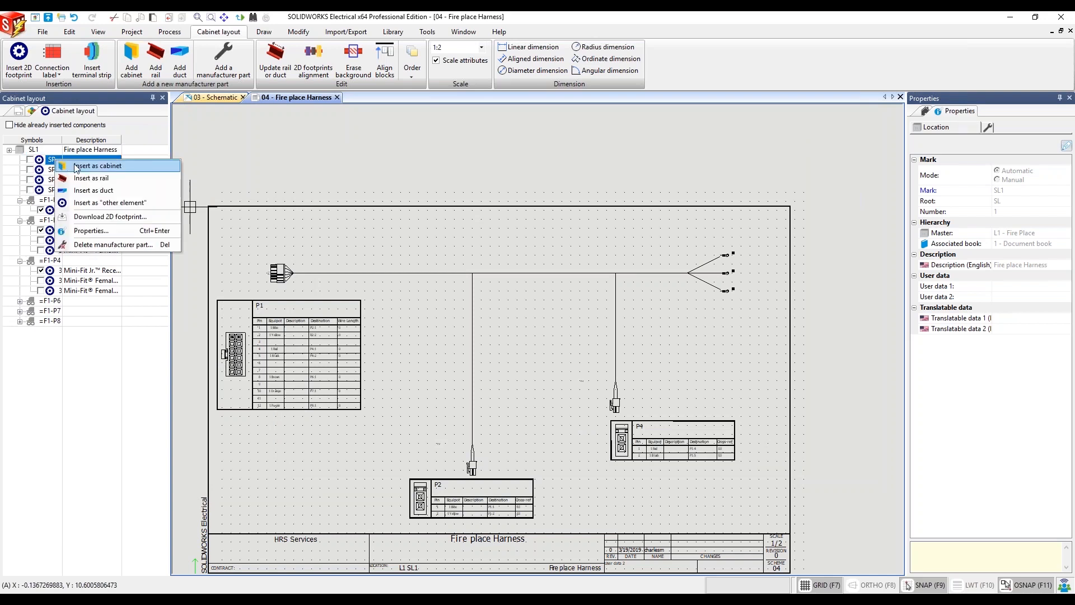
pyautogui.click(94, 190)
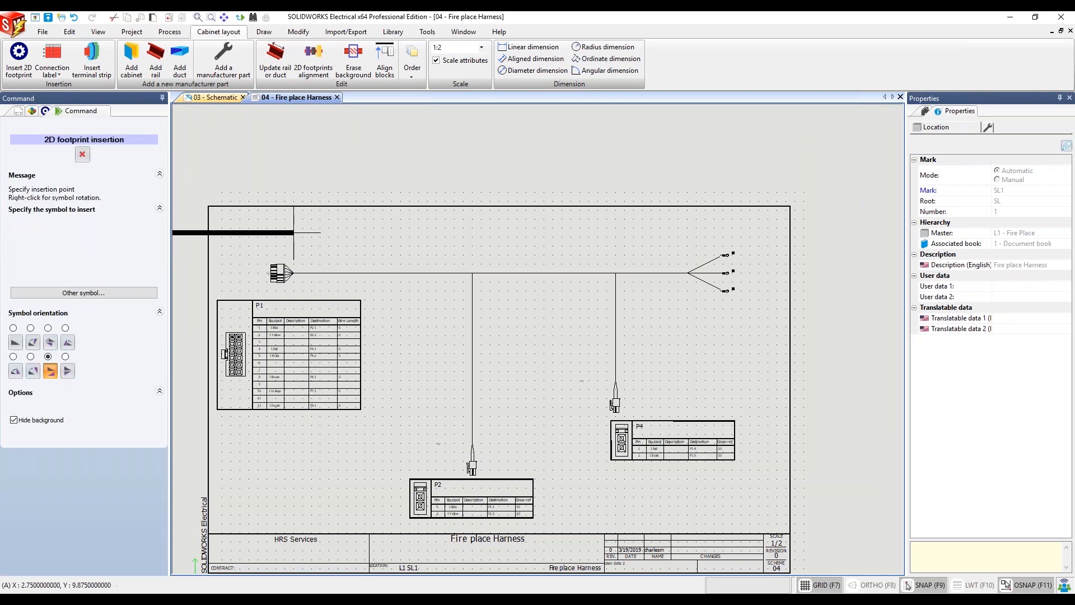
pyautogui.click(16, 348)
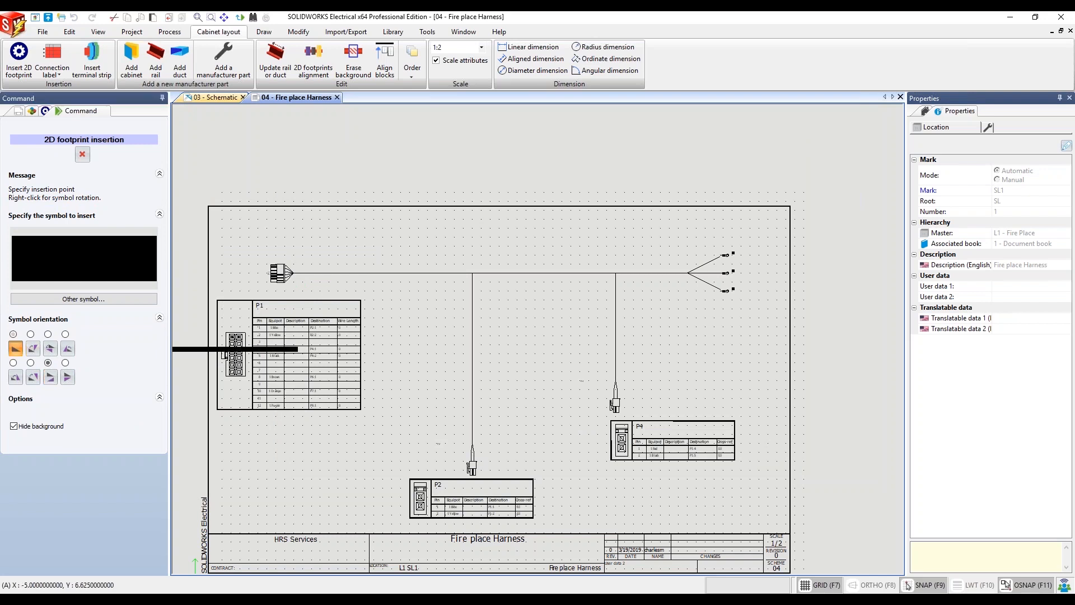
pyautogui.click(294, 273)
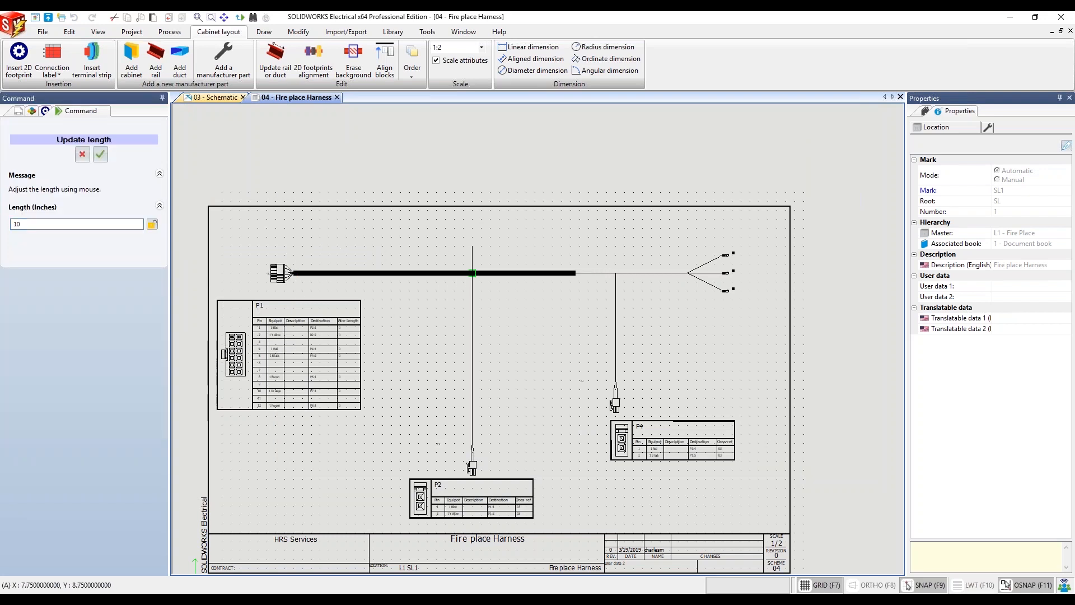
pyautogui.click(472, 273)
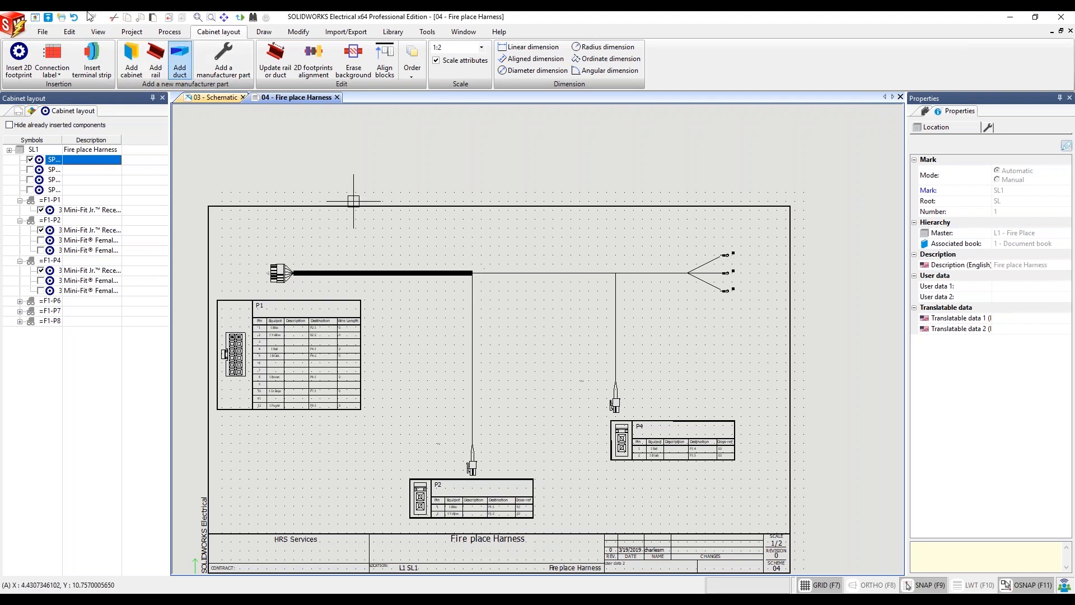
# Insert the second split loom as a horizontal duct along the trunk from the P2 branch point to the P4 branch point
pyautogui.click(52, 171)
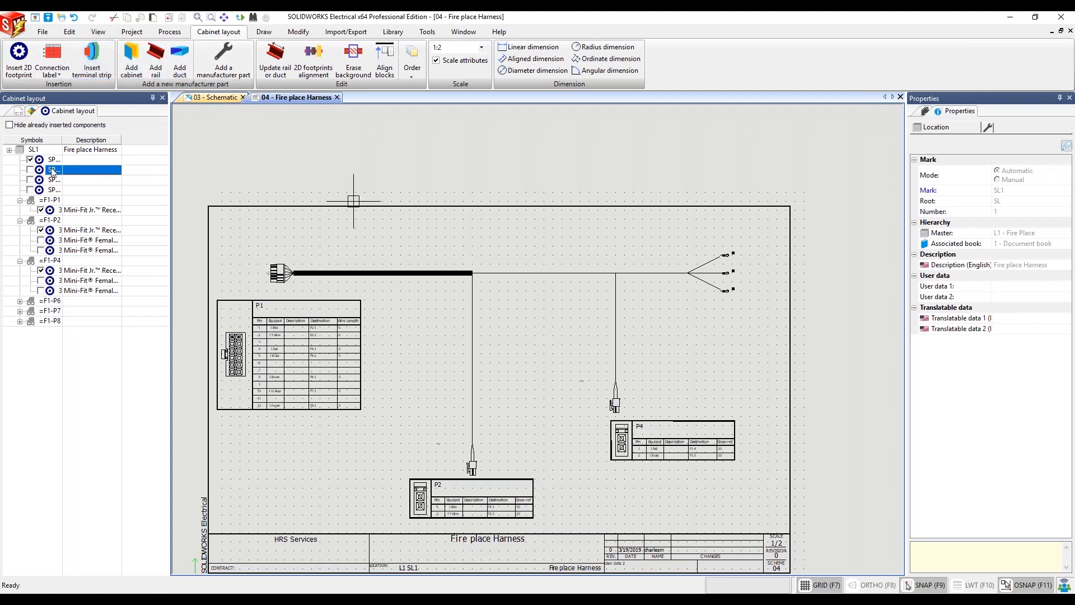
pyautogui.rightClick(51, 171)
pyautogui.click(87, 188)
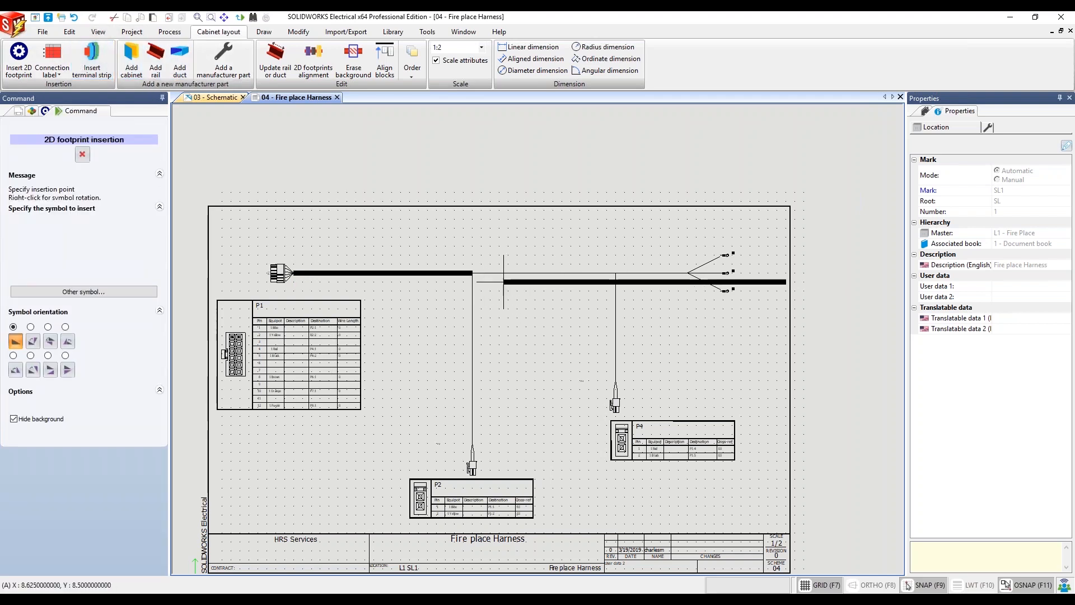
pyautogui.click(472, 273)
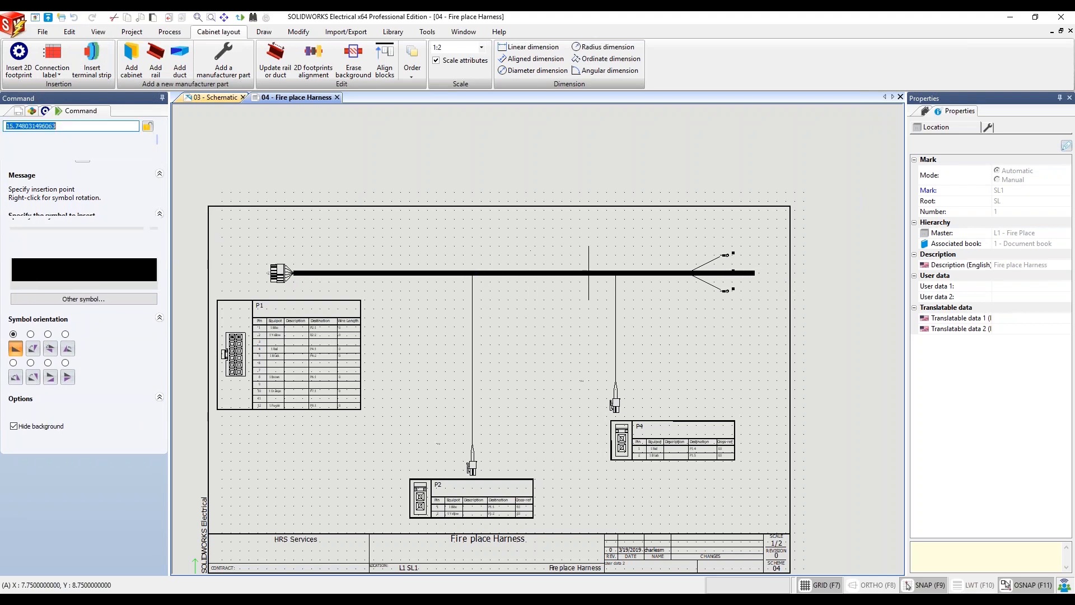
pyautogui.click(616, 273)
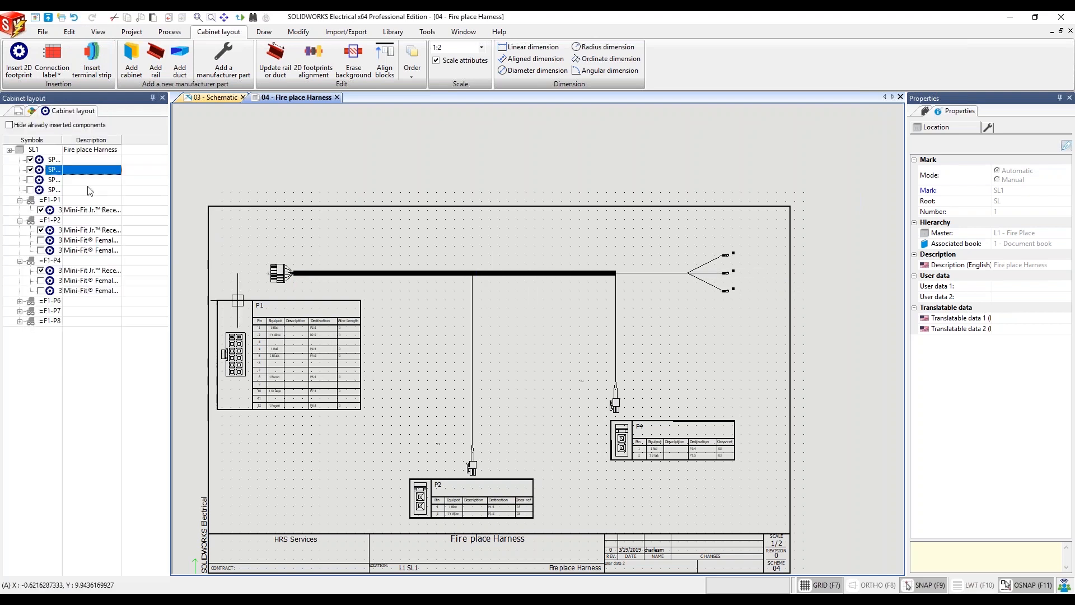
# Insert the third split loom as a vertical duct, about 9.875 inches long, from the trunk down the branch to just above P2
pyautogui.click(53, 180)
pyautogui.rightClick(78, 180)
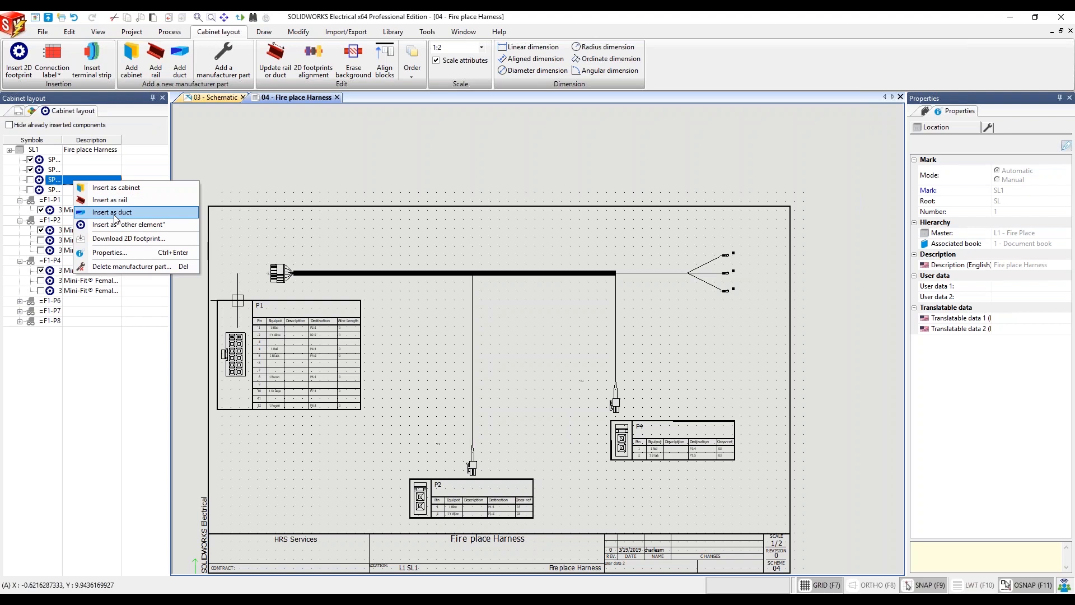
pyautogui.click(111, 198)
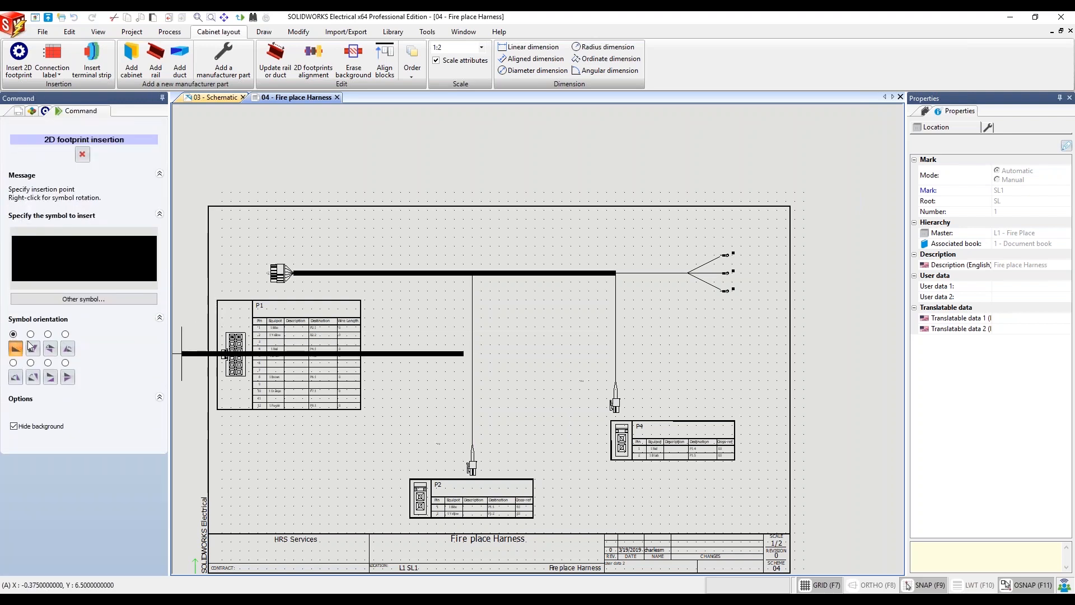
pyautogui.rightClick(406, 355)
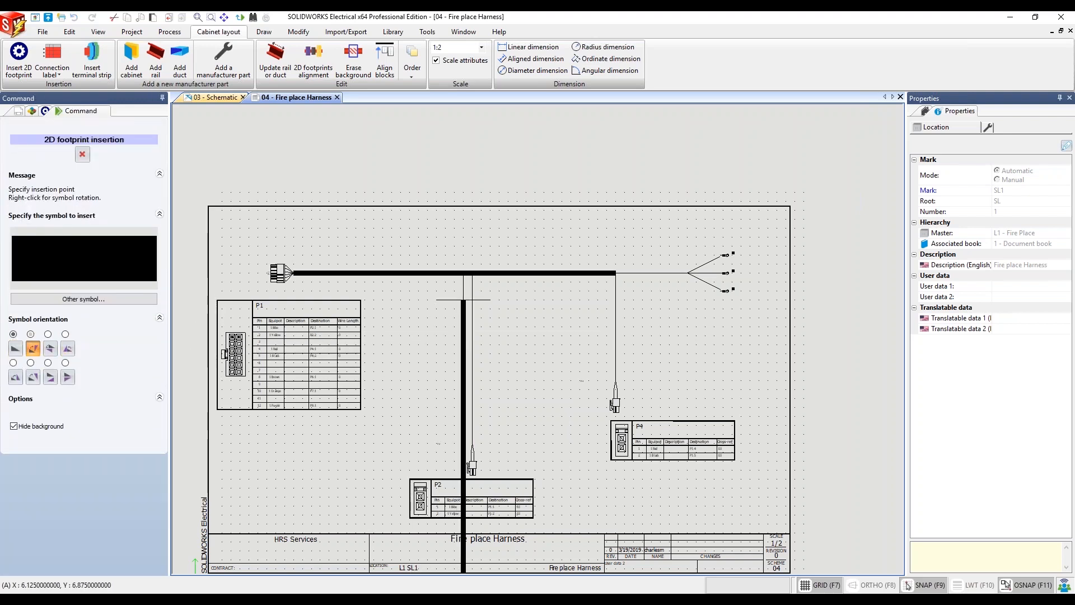
pyautogui.click(472, 274)
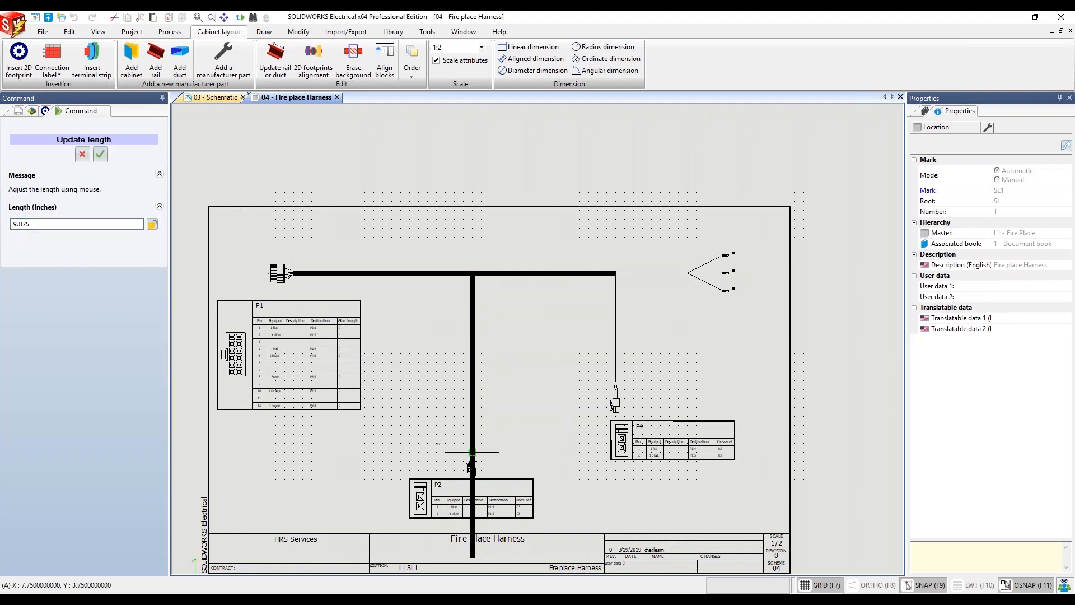
pyautogui.click(472, 466)
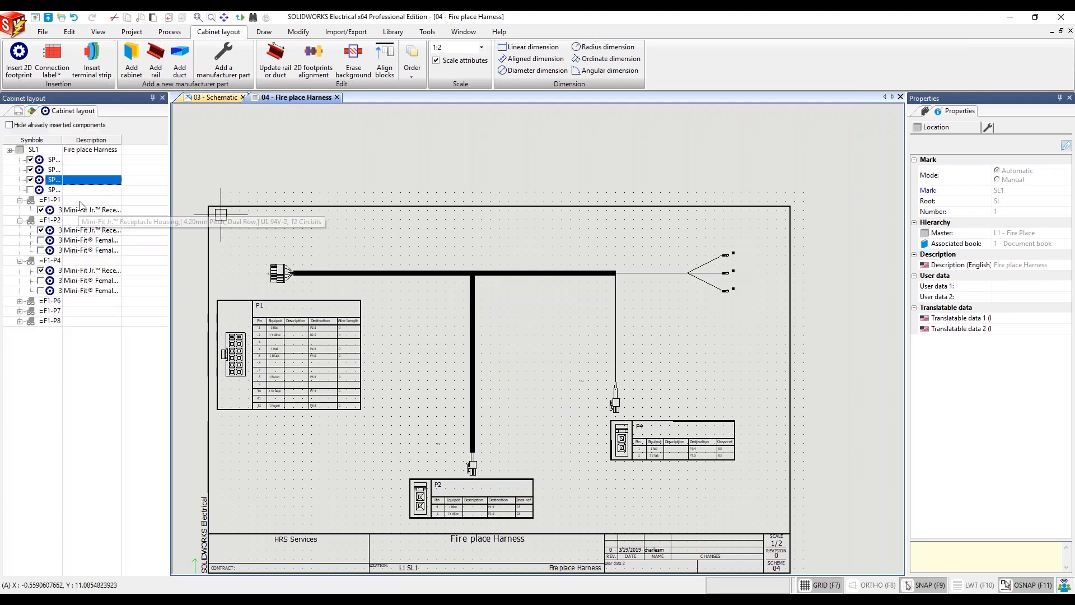
# Insert the fourth split loom as a vertical duct down the P4 branch, using ortho mode to end it 6.125 inches long above P4
pyautogui.rightClick(53, 192)
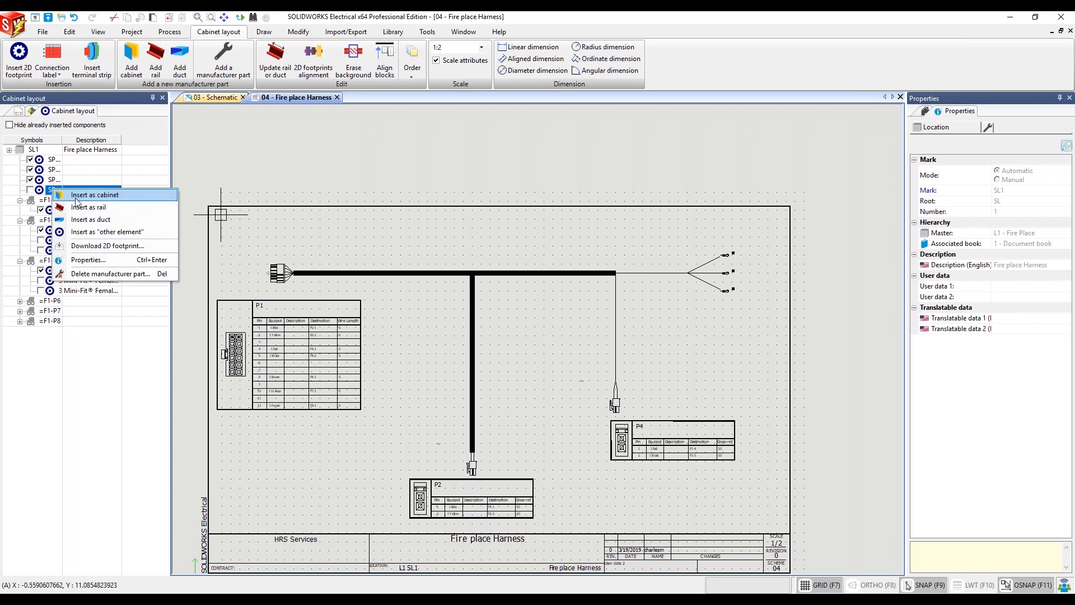
pyautogui.click(95, 221)
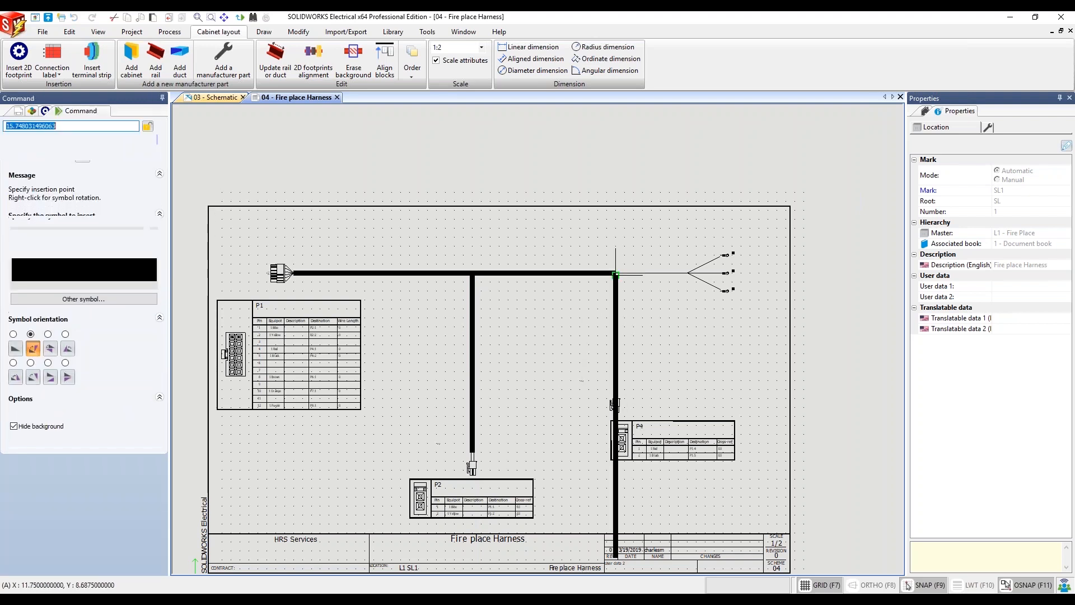
pyautogui.click(610, 381)
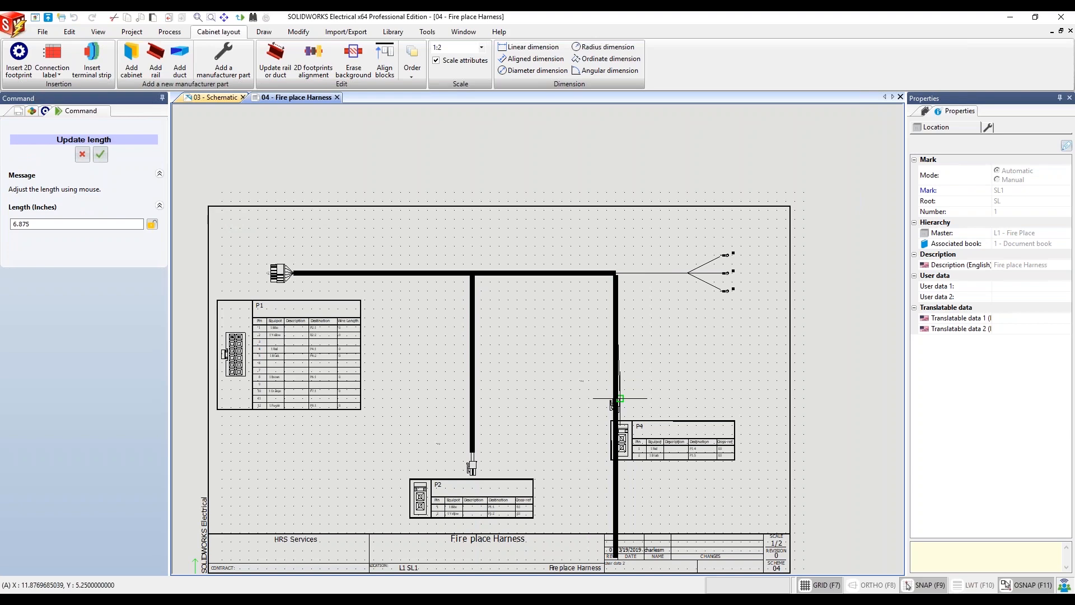
pyautogui.scroll(4, 617, 389)
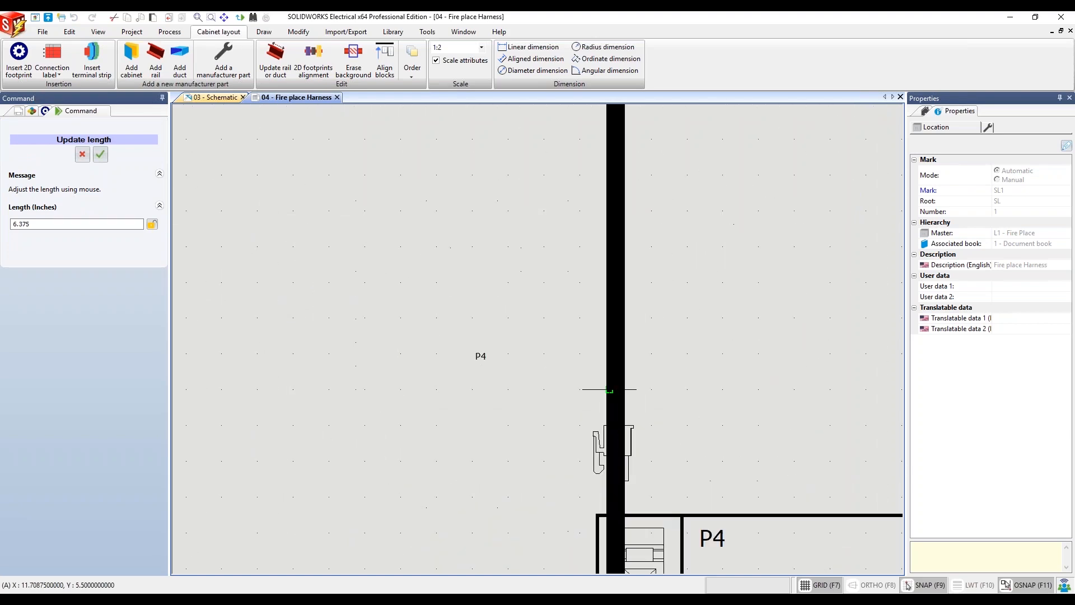
pyautogui.press('F8')
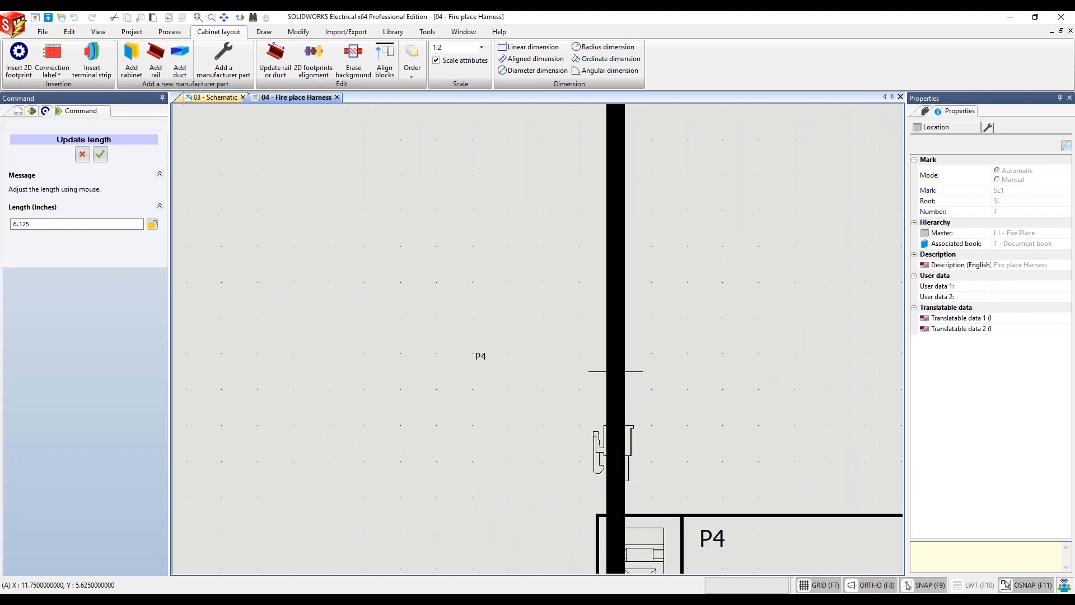
pyautogui.click(616, 371)
pyautogui.scroll(-4, 689, 360)
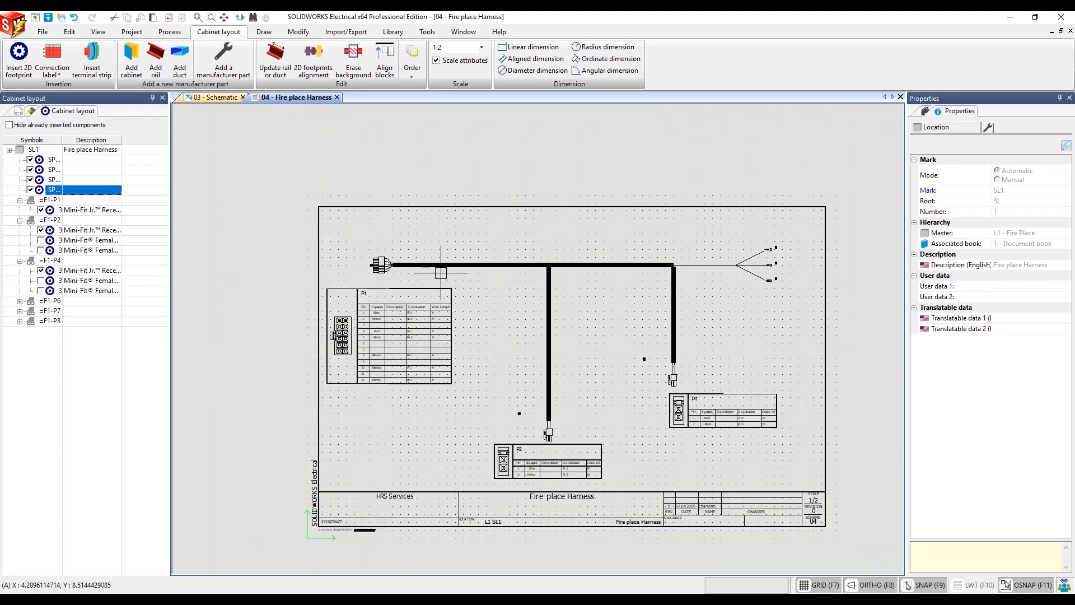
# Open the SL1 location's manufacturer parts and search any class for manufacturer hrs parts with reference WIRE
pyautogui.rightClick(58, 154)
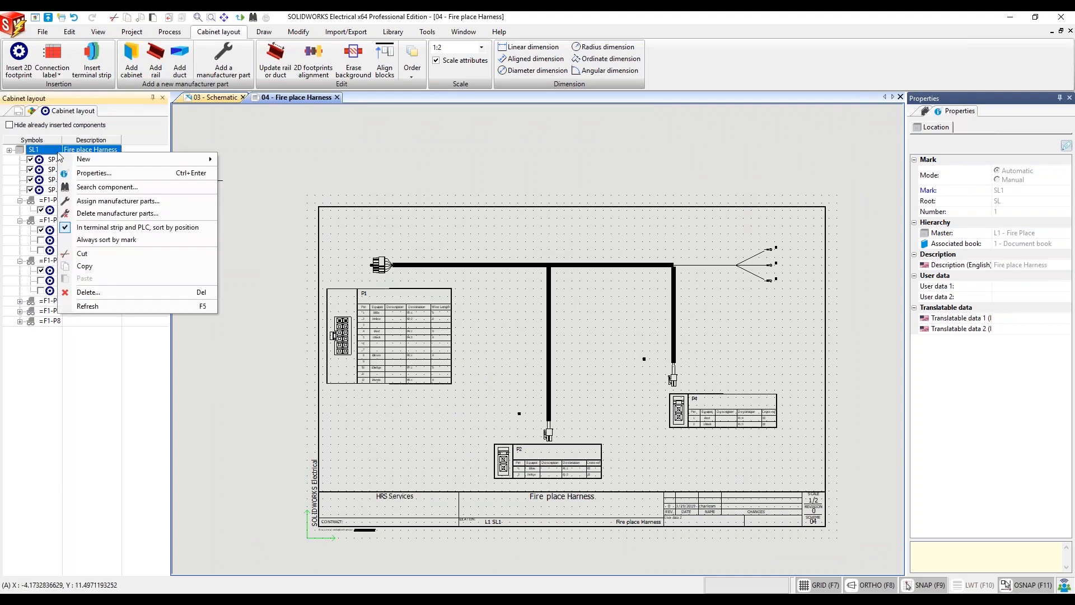
pyautogui.click(88, 170)
pyautogui.click(376, 169)
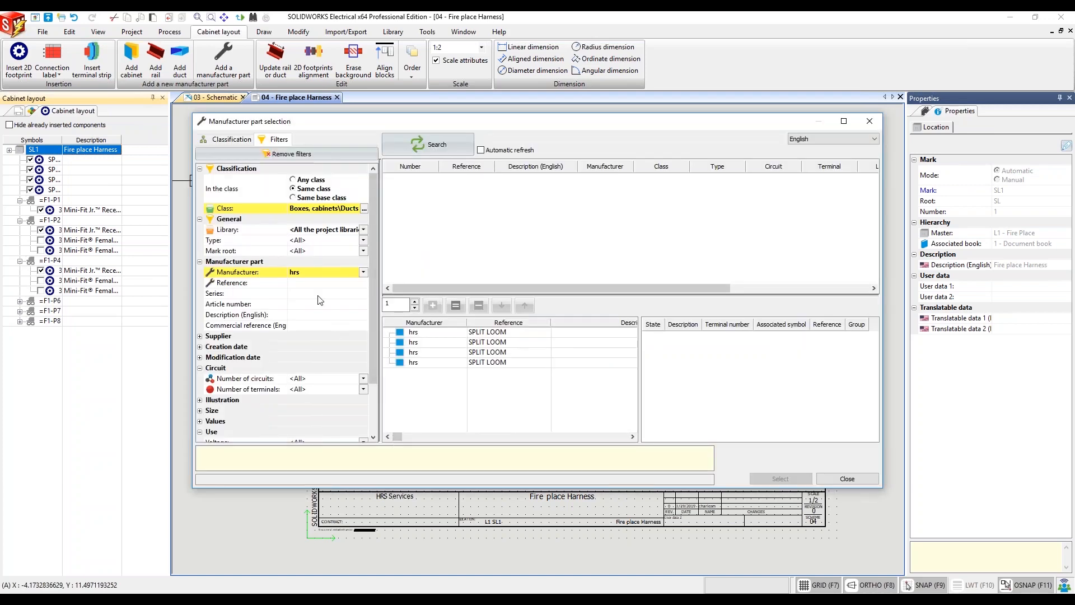
pyautogui.click(311, 285)
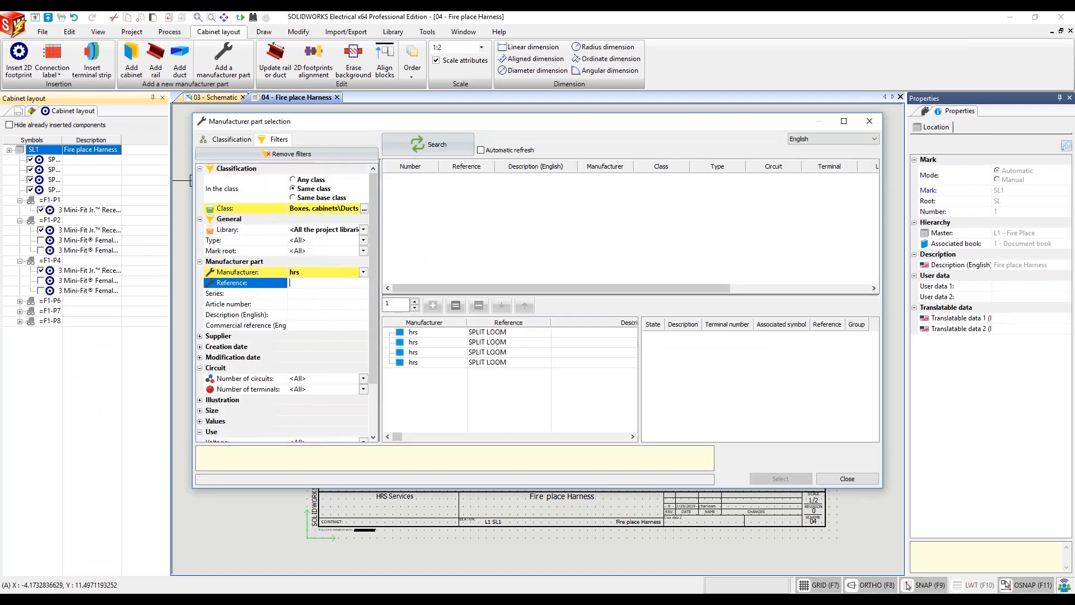
pyautogui.click(428, 146)
pyautogui.click(294, 180)
pyautogui.click(440, 148)
# Add eight Wire Tie parts to the SL1 location and accept the location properties
pyautogui.click(452, 197)
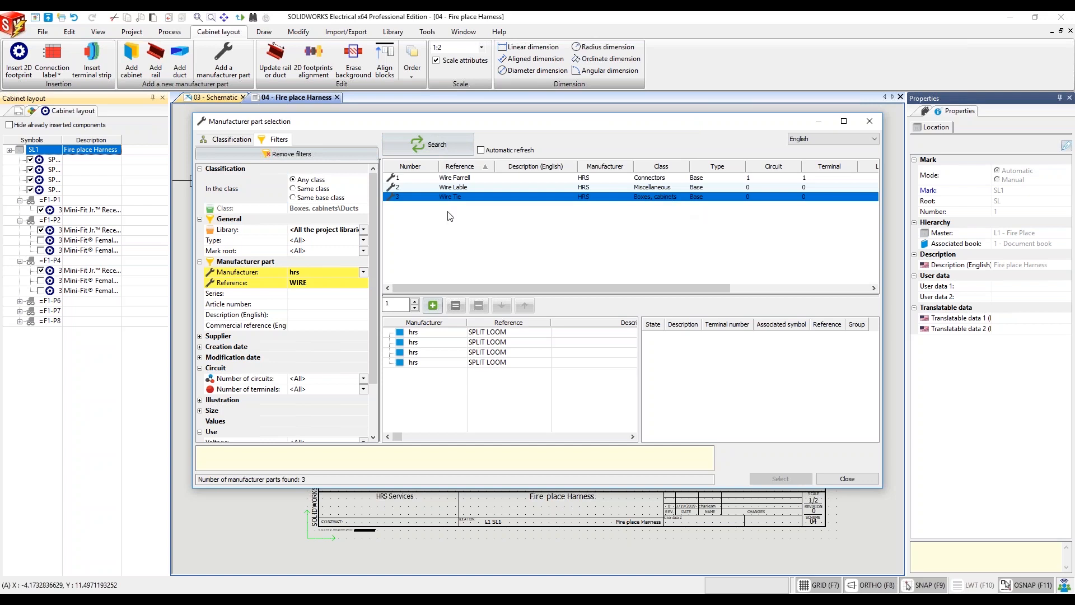
pyautogui.click(415, 301)
pyautogui.click(415, 302)
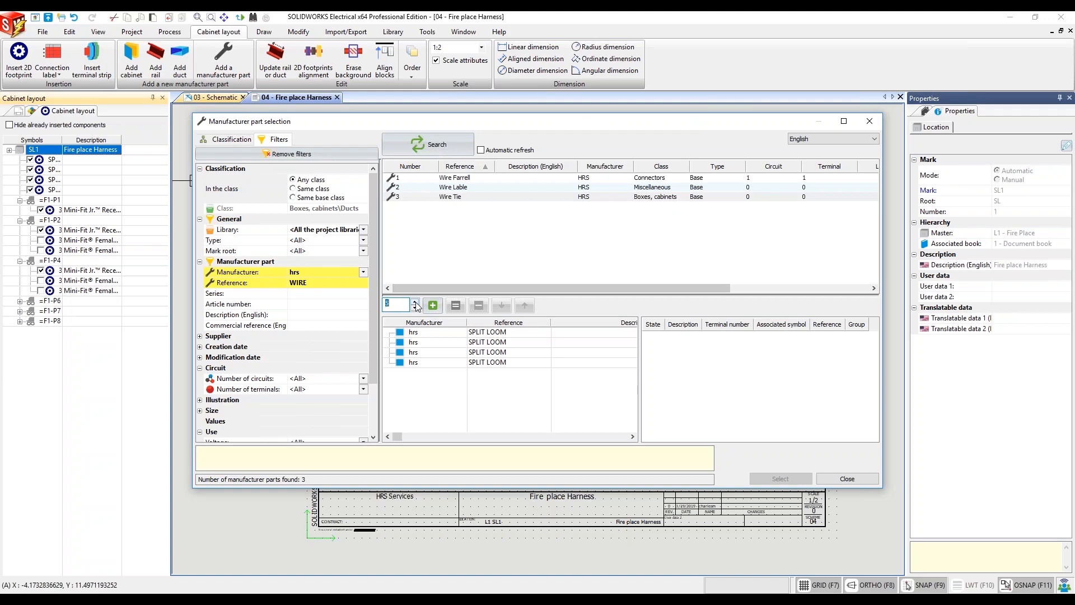
pyautogui.click(432, 306)
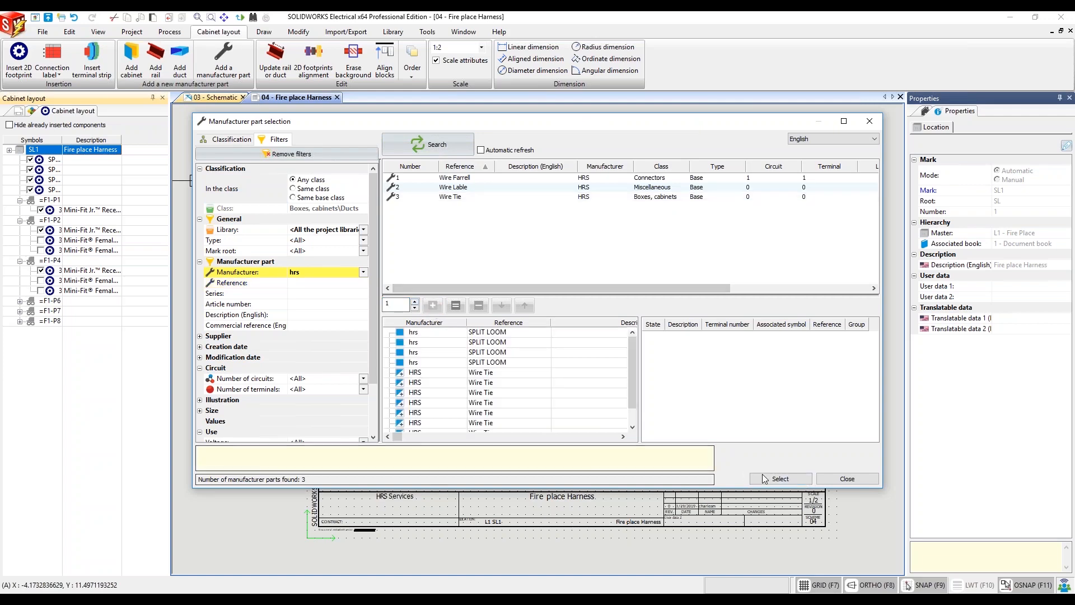
pyautogui.click(772, 478)
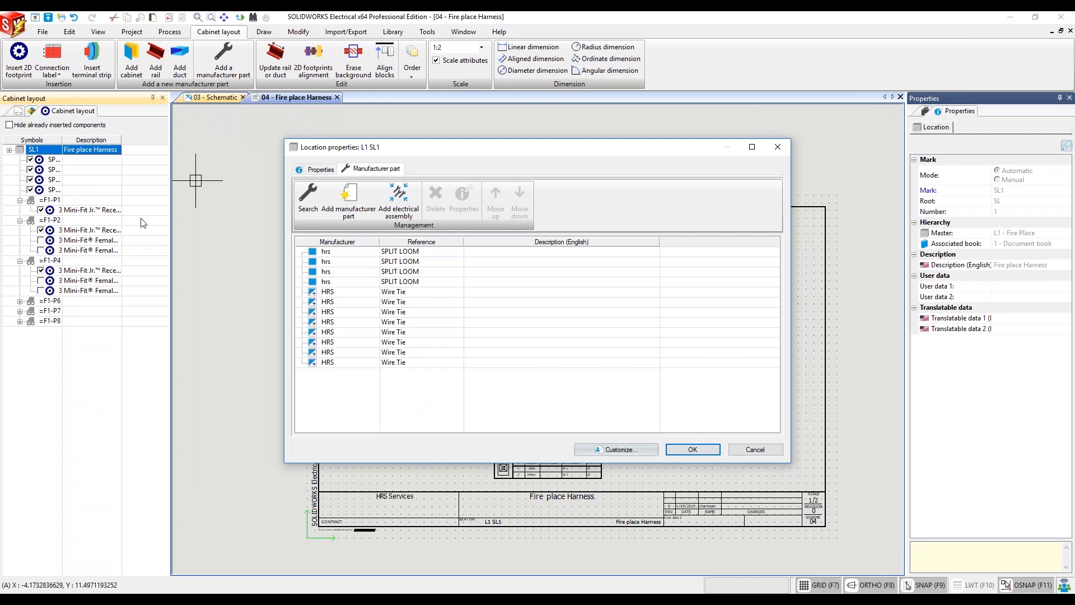
pyautogui.click(693, 449)
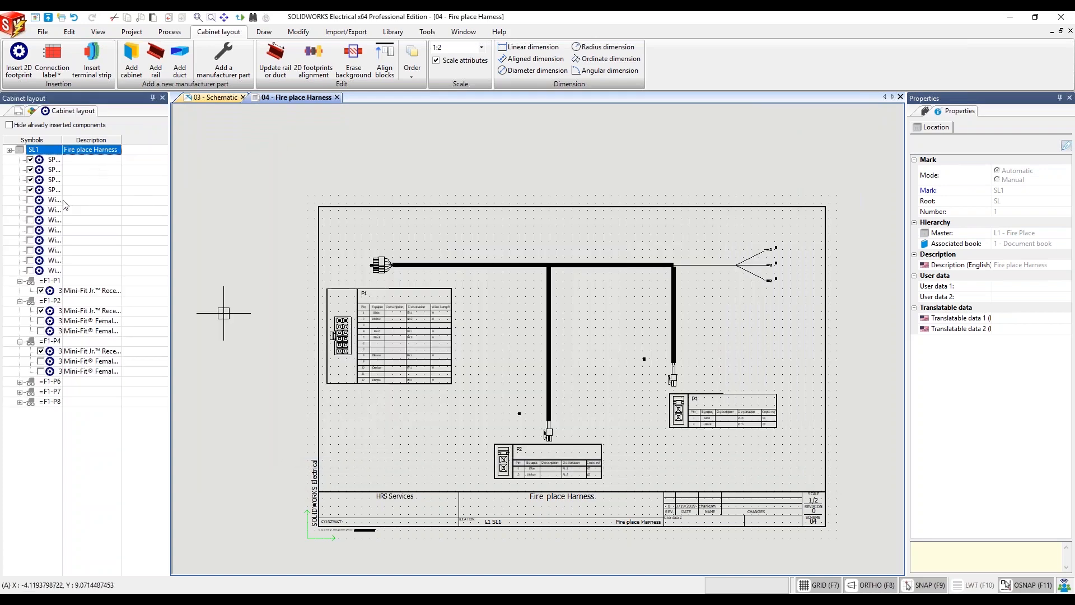
# Start inserting the first wire tie as an "other element" and orient its footprint upright with the head above the strap
pyautogui.click(63, 201)
pyautogui.rightClick(61, 200)
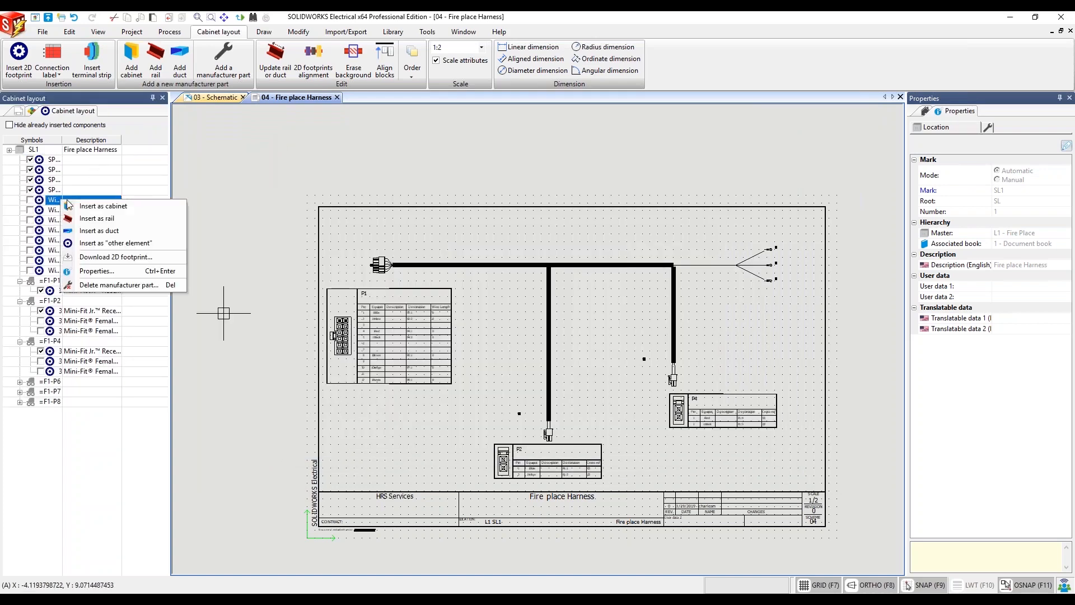
pyautogui.click(111, 243)
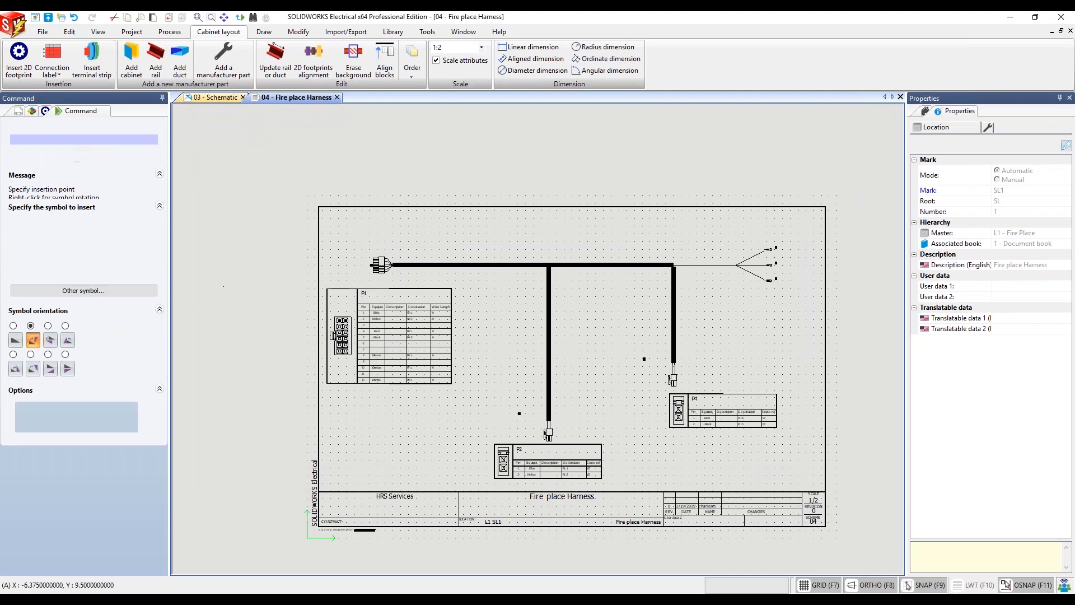
pyautogui.scroll(5, 400, 257)
pyautogui.rightClick(409, 253)
pyautogui.rightClick(407, 252)
pyautogui.rightClick(407, 253)
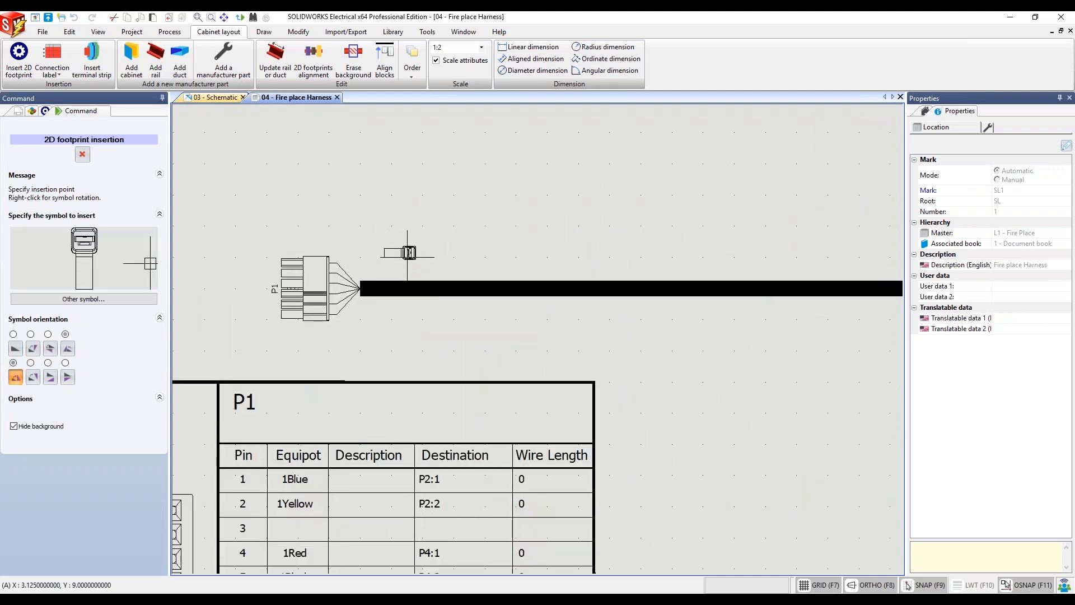
pyautogui.rightClick(391, 286)
pyautogui.rightClick(392, 287)
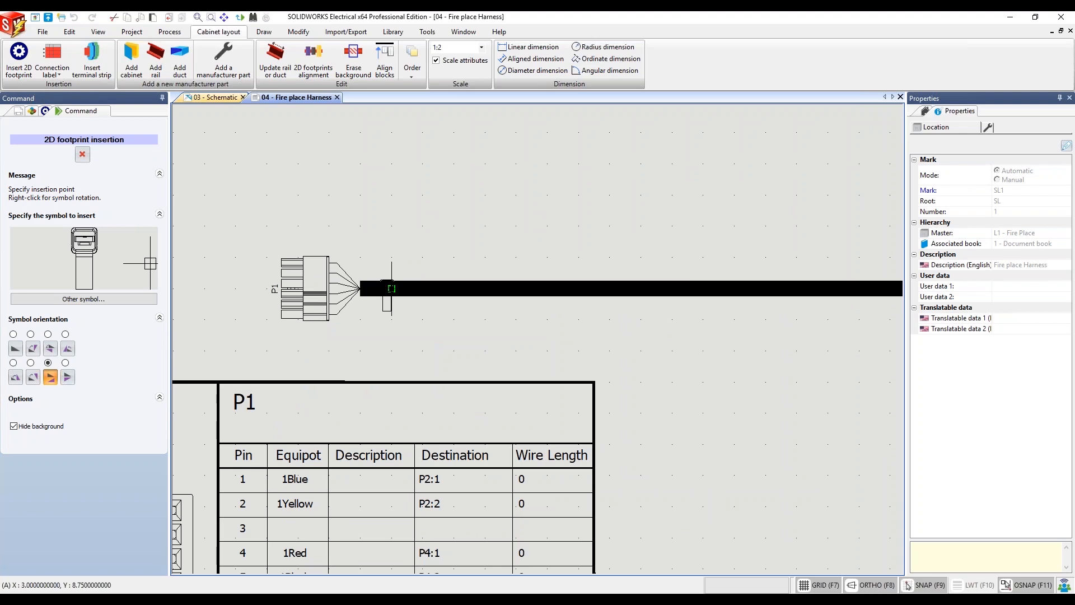
pyautogui.click(16, 348)
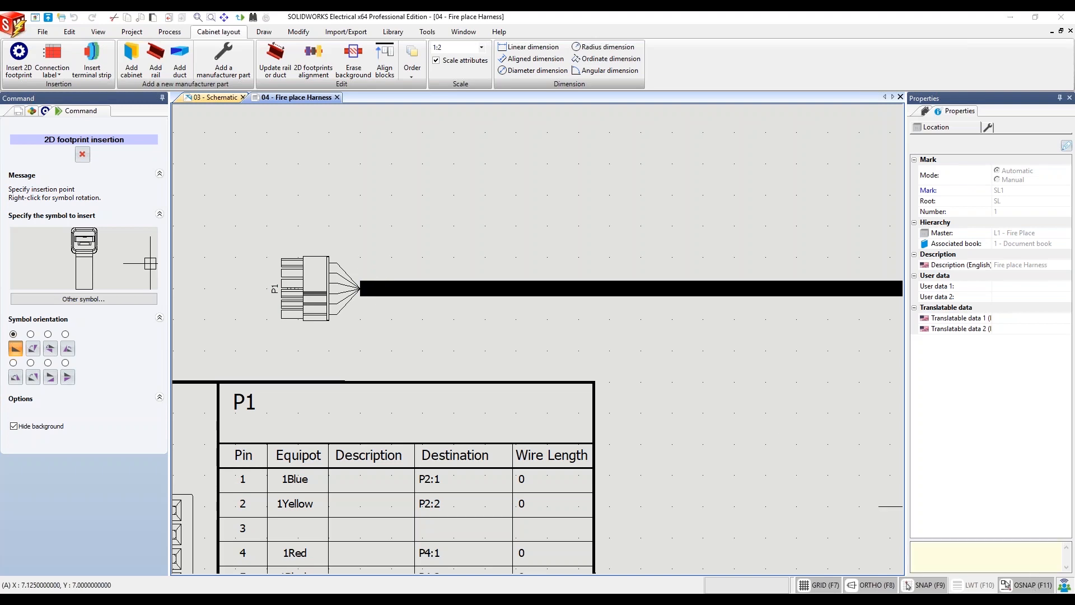
# Set the drawing's snap spacing to 0.06250 and place the wire tie on the trunk loom just beside the P1 connector
pyautogui.rightClick(1026, 586)
pyautogui.moveTo(283, 160); pyautogui.dragTo(241, 157)
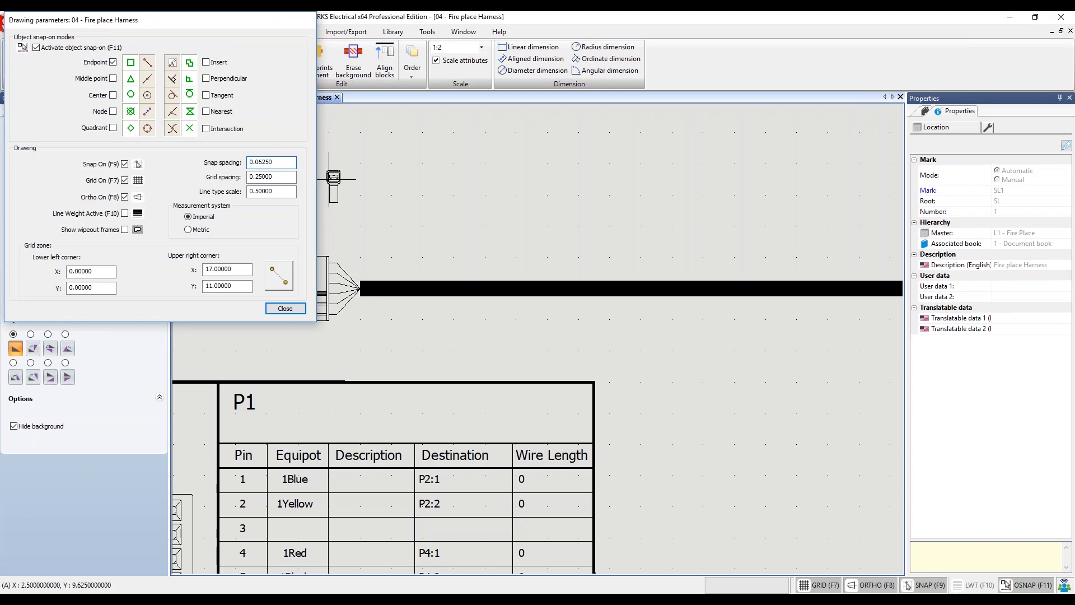
pyautogui.press('Return')
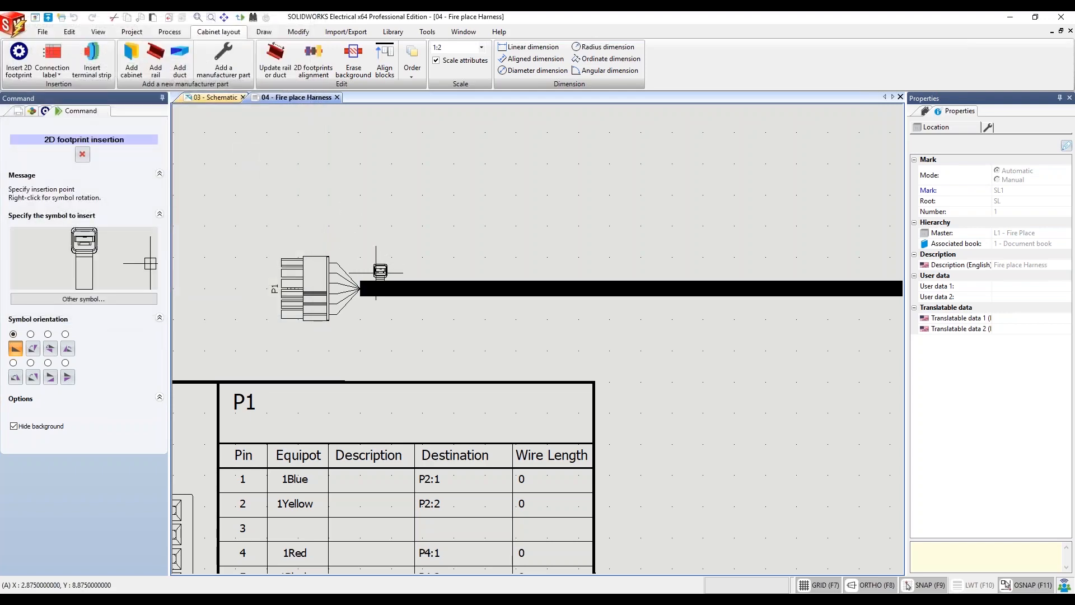
pyautogui.click(375, 288)
pyautogui.scroll(-3, 420, 300)
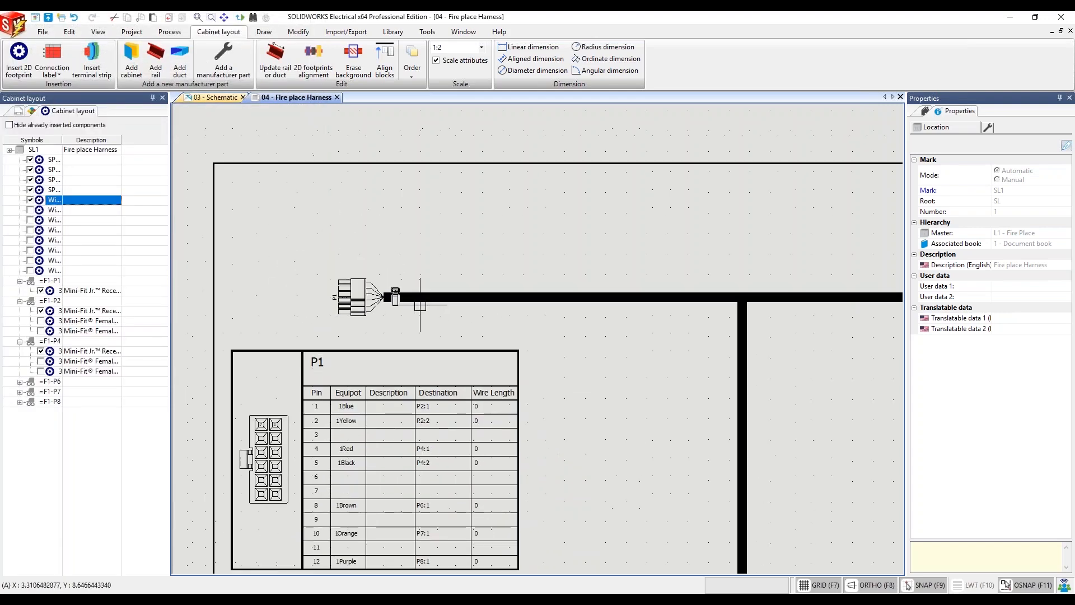
# Insert the second wire tie as an "other element" on the trunk loom, just on the P1 side of the P2 branch point
pyautogui.scroll(1, 621, 293)
pyautogui.rightClick(51, 210)
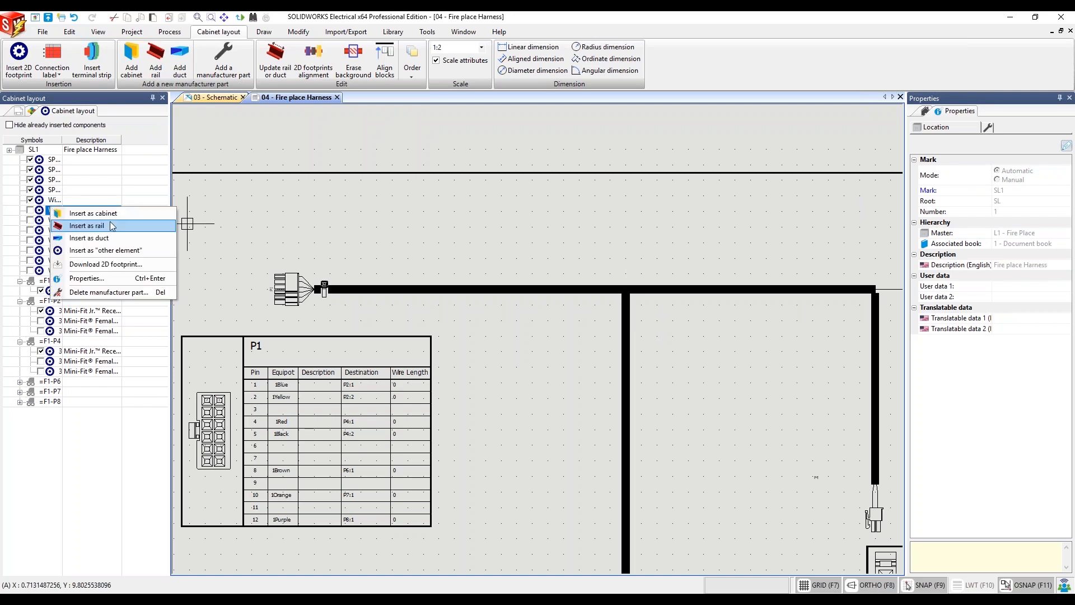
pyautogui.click(111, 239)
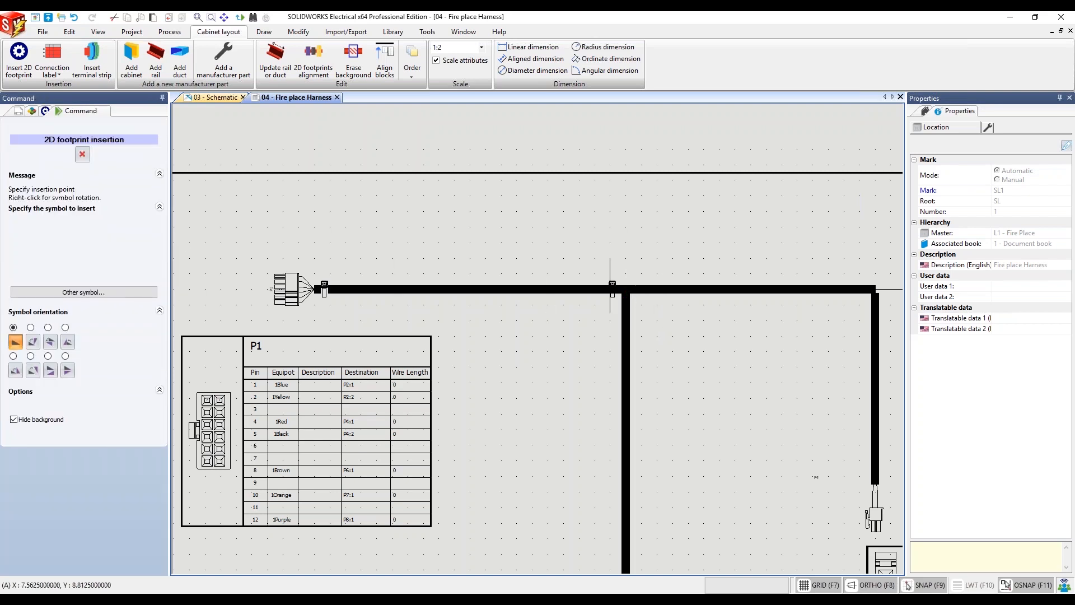
pyautogui.click(615, 287)
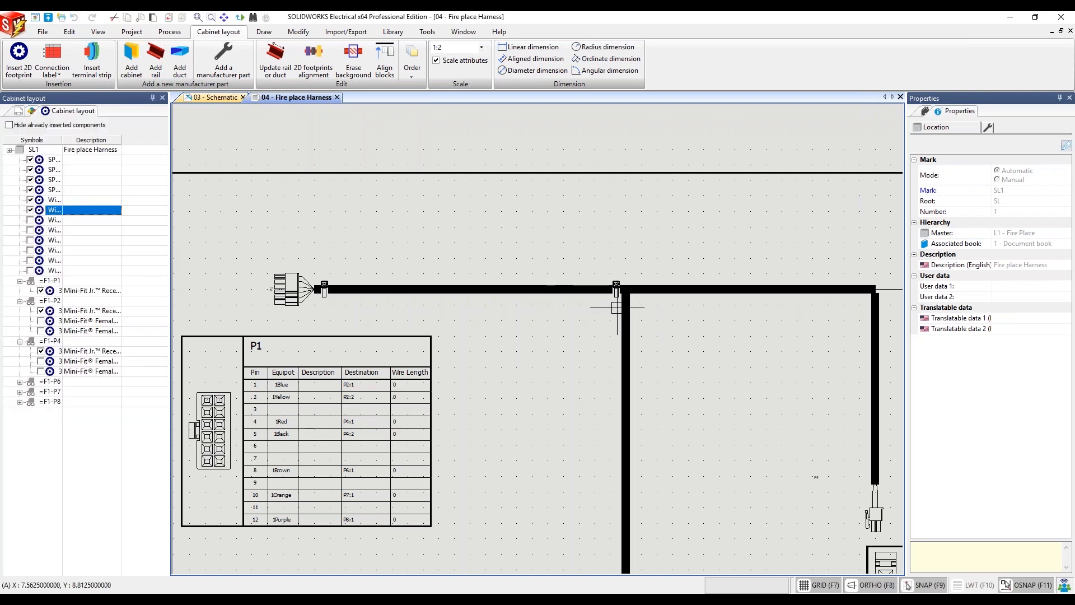
pyautogui.click(55, 222)
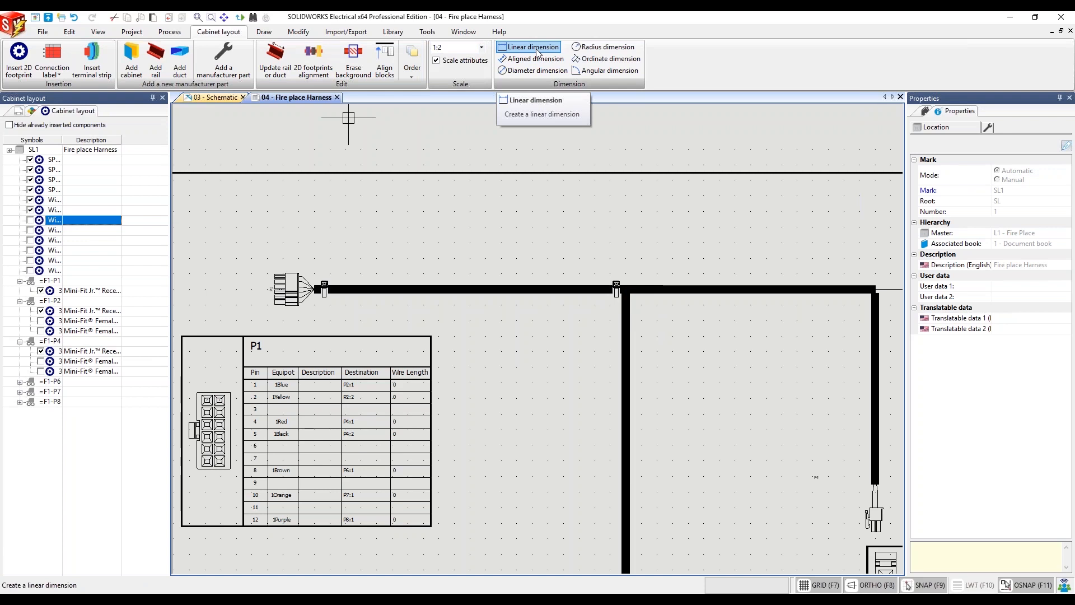
# Add a horizontal linear dimension above the trunk from the loom's start at P1 to the P2 branch point
pyautogui.click(538, 53)
pyautogui.click(315, 289)
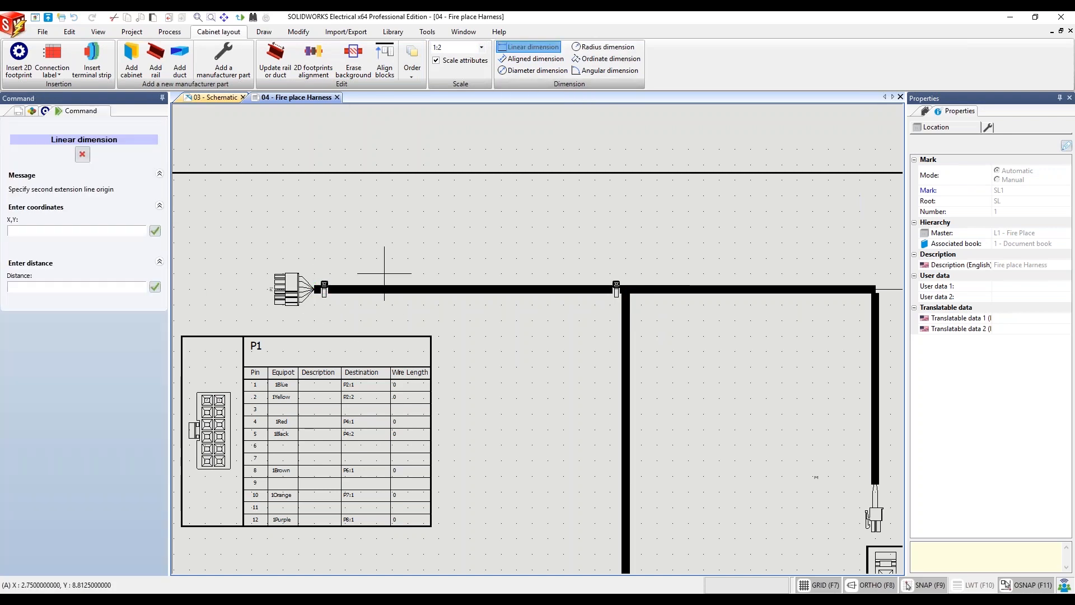
pyautogui.click(625, 289)
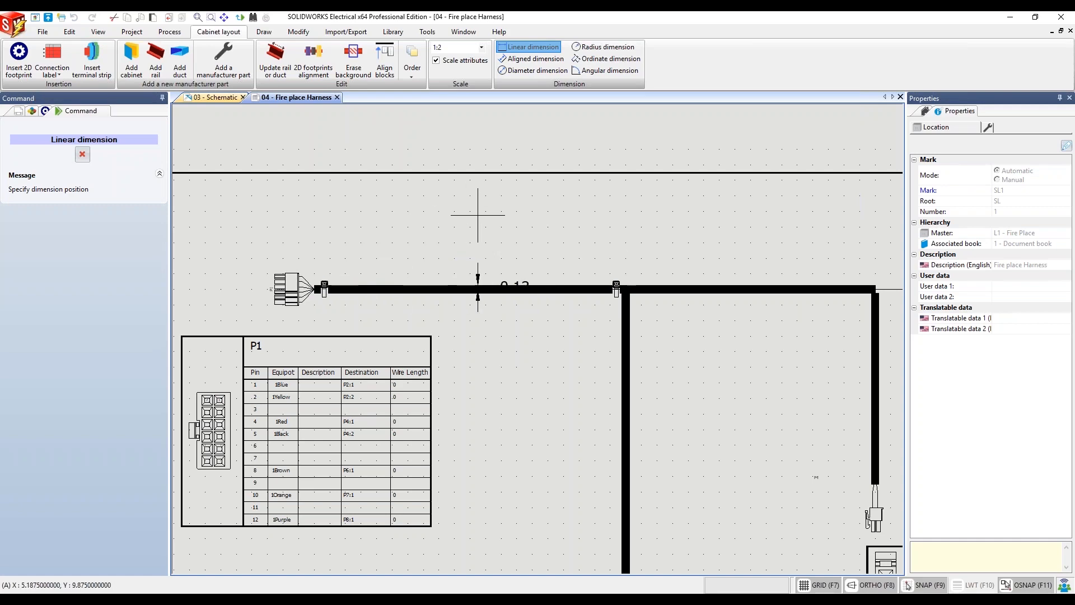
pyautogui.click(376, 184)
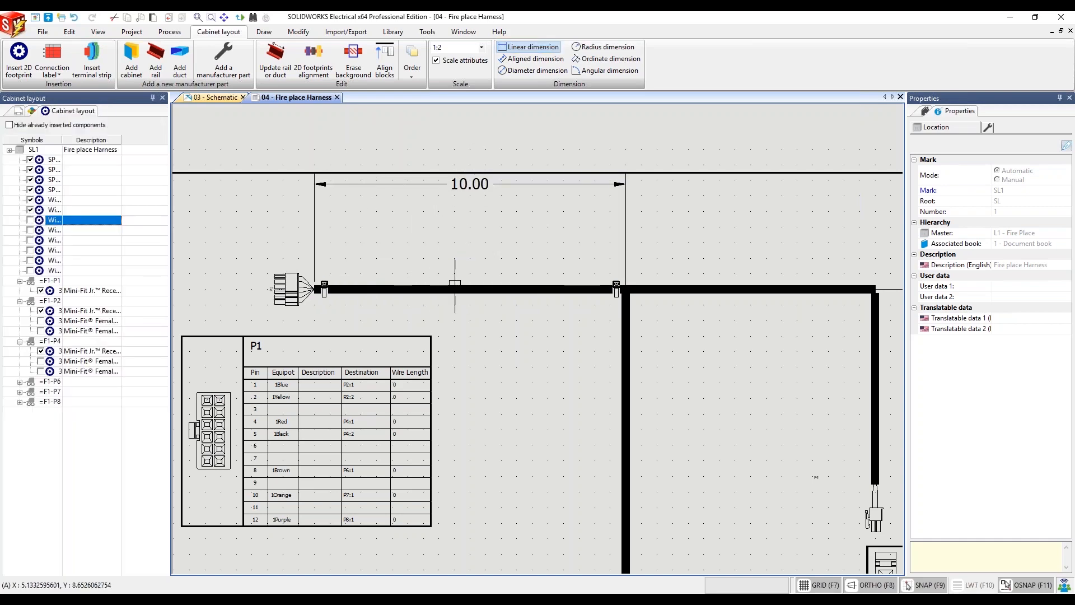
# Move the horizontal trunk dimension down so its line sits closer to the loom
pyautogui.scroll(-5, 484, 247)
pyautogui.scroll(5, 410, 184)
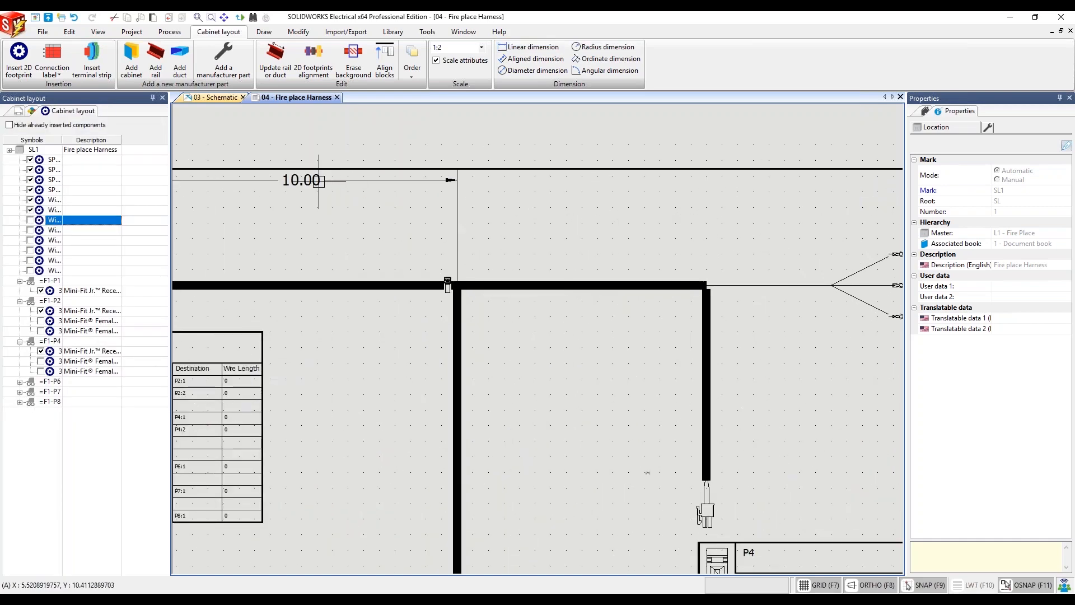
pyautogui.click(301, 180)
pyautogui.click(301, 180)
pyautogui.click(301, 180)
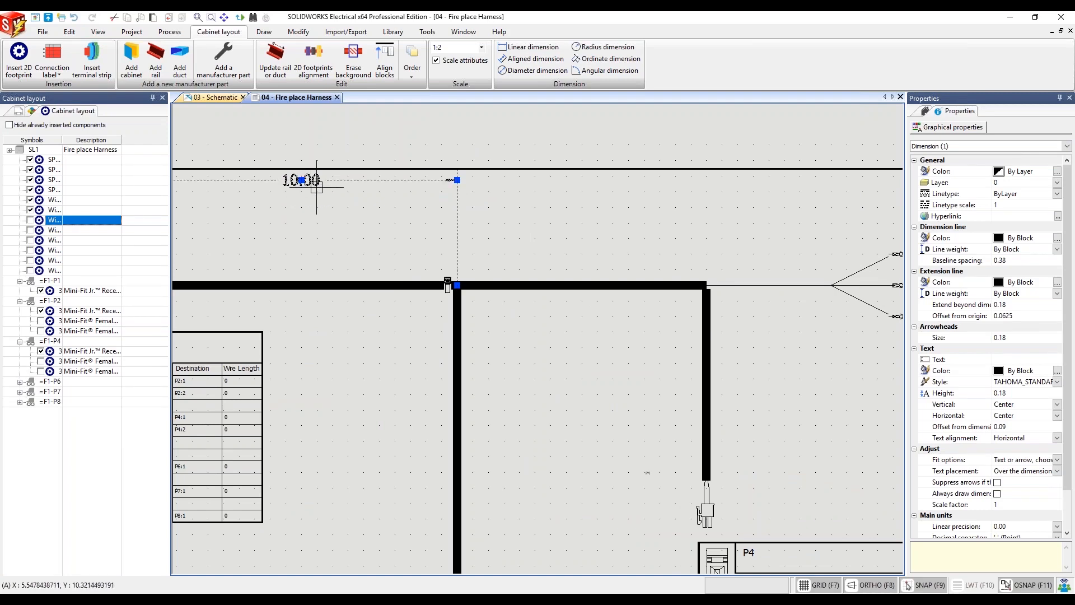
pyautogui.click(457, 242)
pyautogui.press('Escape')
# Add a vertical linear dimension for the P2 branch, from the trunk branch point to the loom's lower end above P2
pyautogui.scroll(-2, 622, 366)
pyautogui.scroll(3, 597, 497)
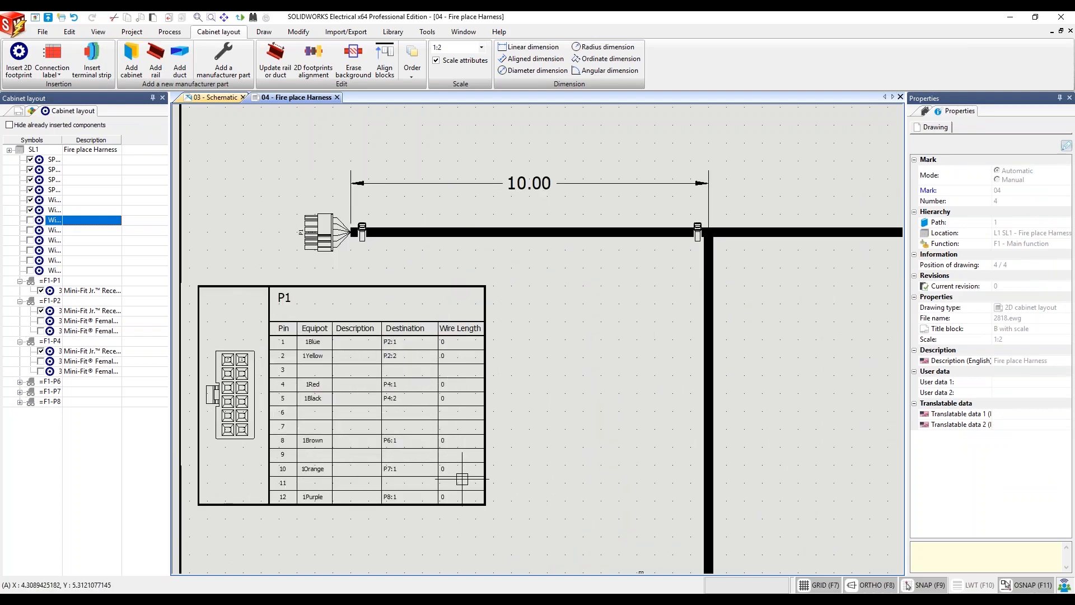
pyautogui.scroll(-2, 474, 432)
pyautogui.moveTo(533, 389); pyautogui.dragTo(500, 325, button='middle')
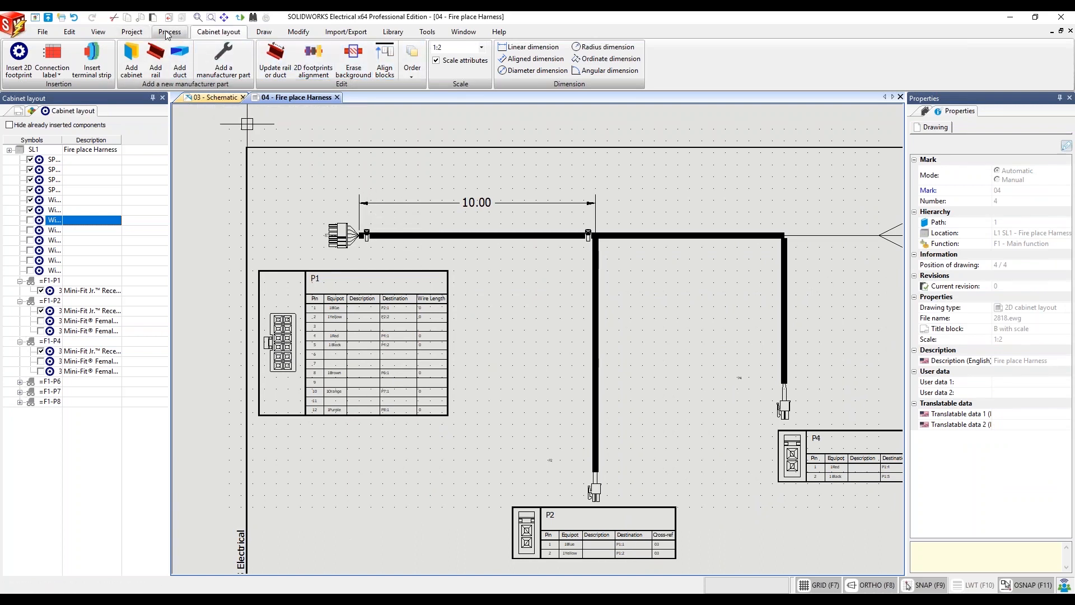
pyautogui.click(530, 47)
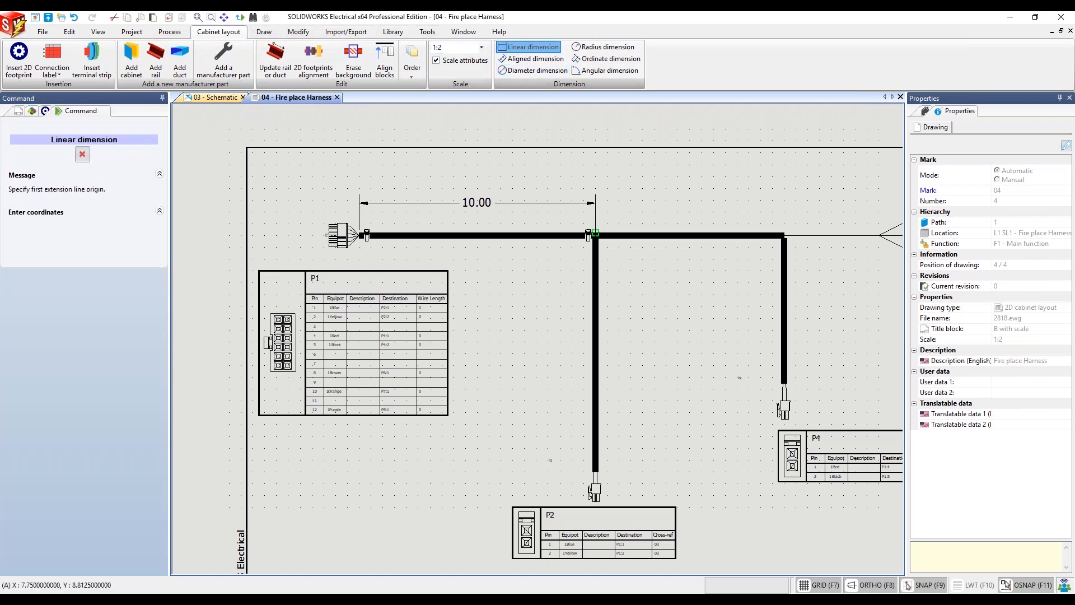
pyautogui.click(595, 233)
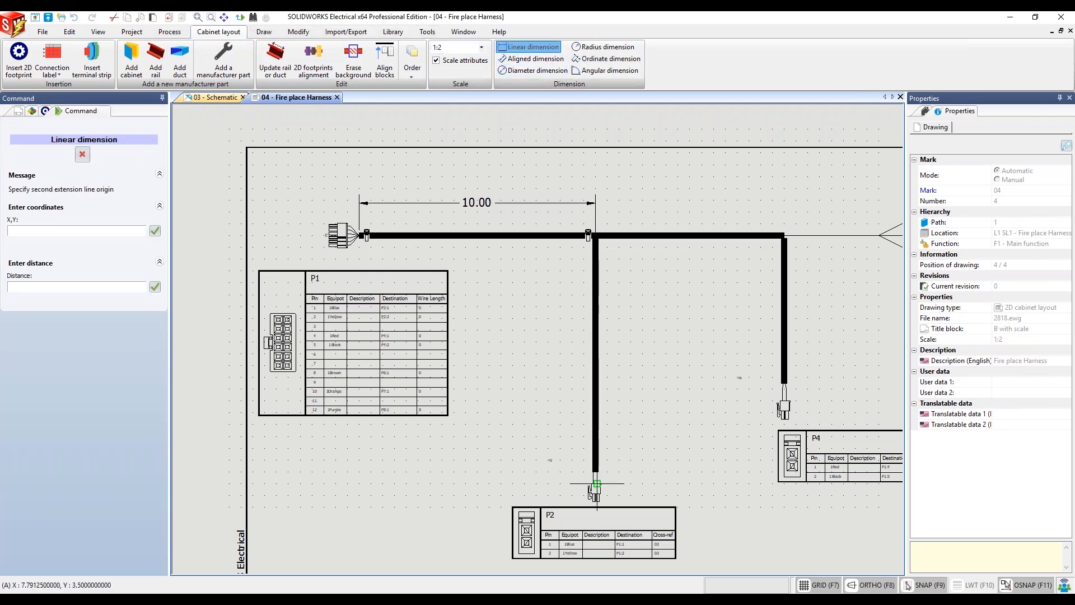
pyautogui.click(598, 472)
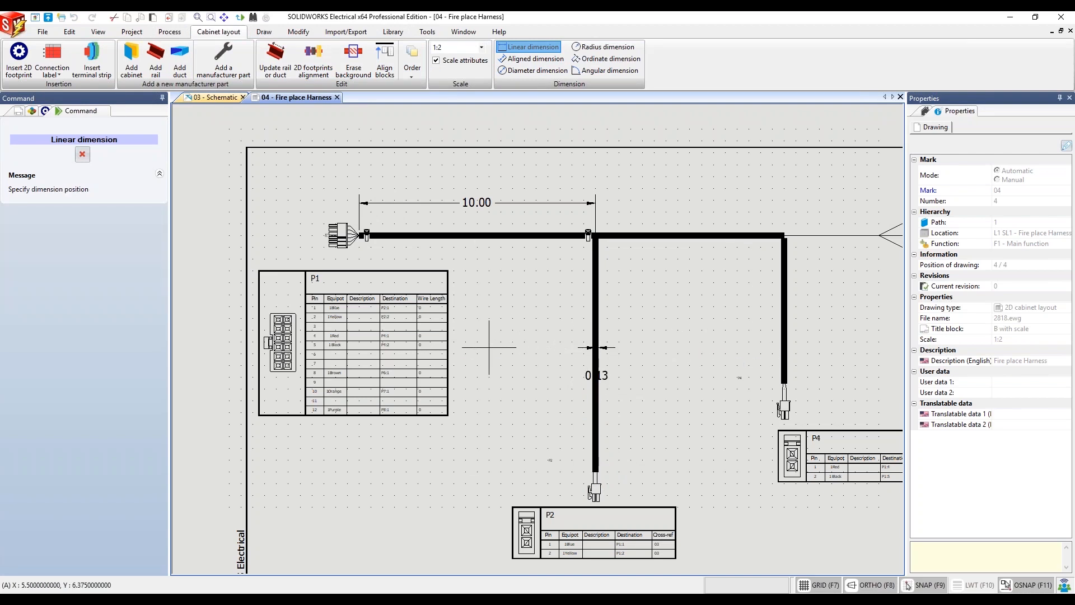
pyautogui.click(469, 359)
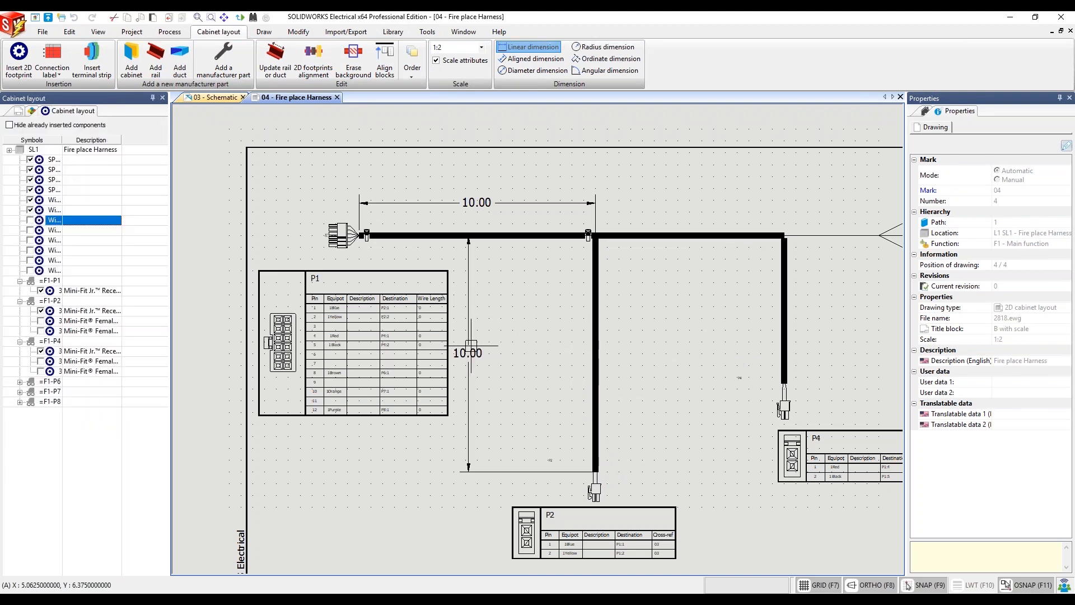
# Move the vertical P2 branch dimension away from the P1 table so it sits close beside the branch loom
pyautogui.click(468, 412)
pyautogui.click(468, 471)
pyautogui.click(580, 472)
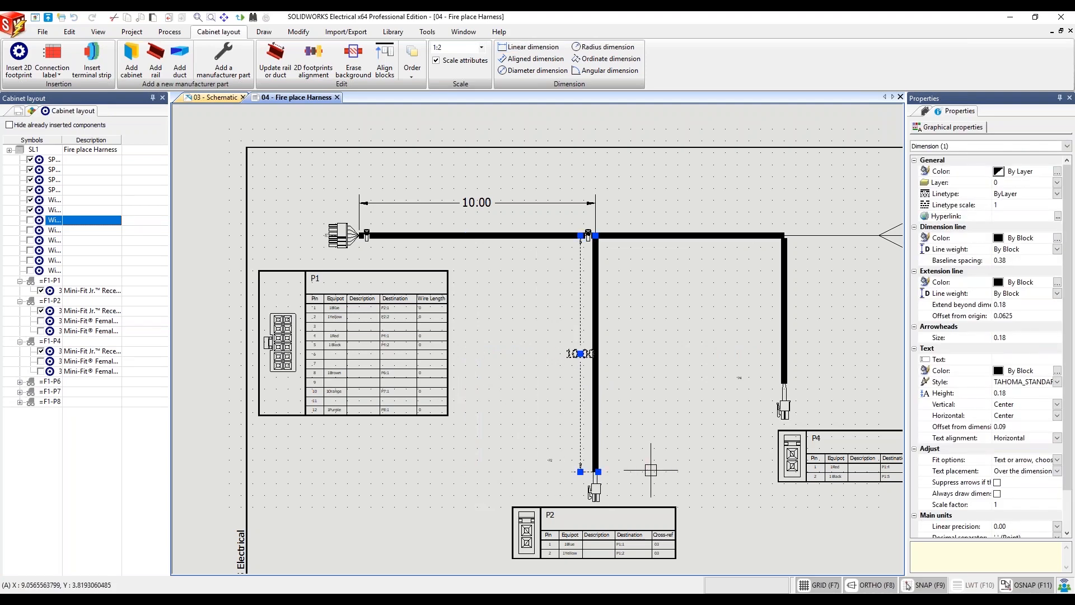
pyautogui.click(580, 472)
pyautogui.click(572, 472)
pyautogui.press('Escape')
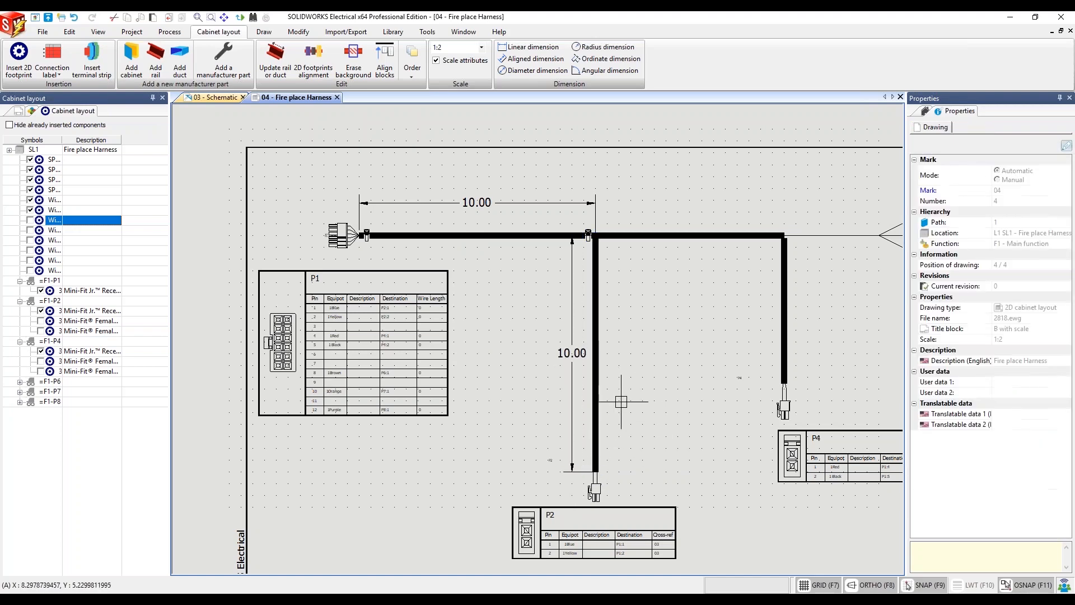
# Switch to the 03 - Schematic drawing and check the unit of the length in the 1Blue wire's properties
pyautogui.click(215, 97)
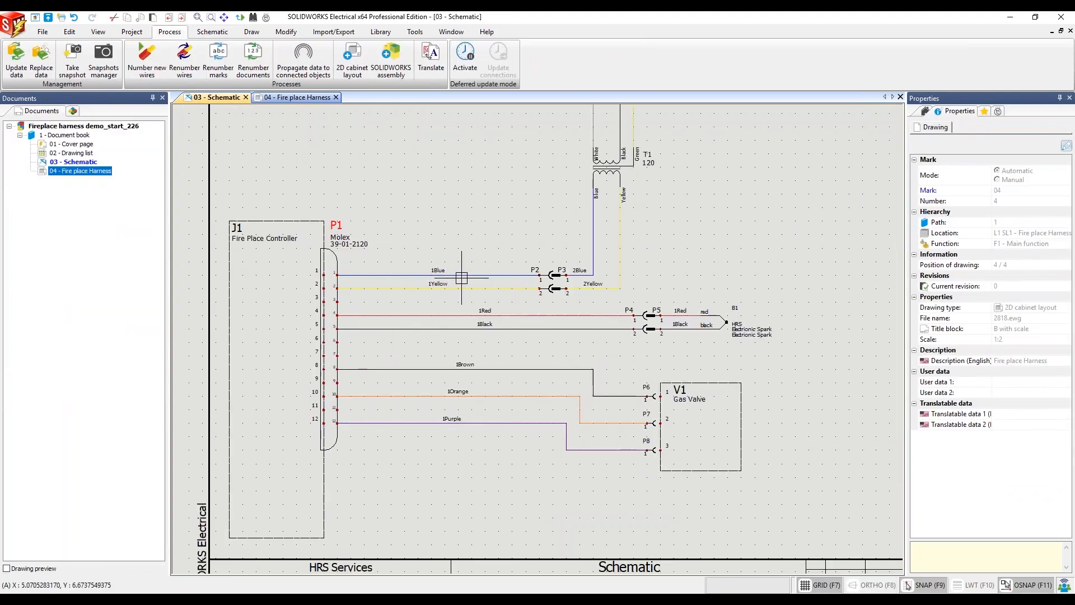
pyautogui.click(456, 275)
pyautogui.rightClick(457, 275)
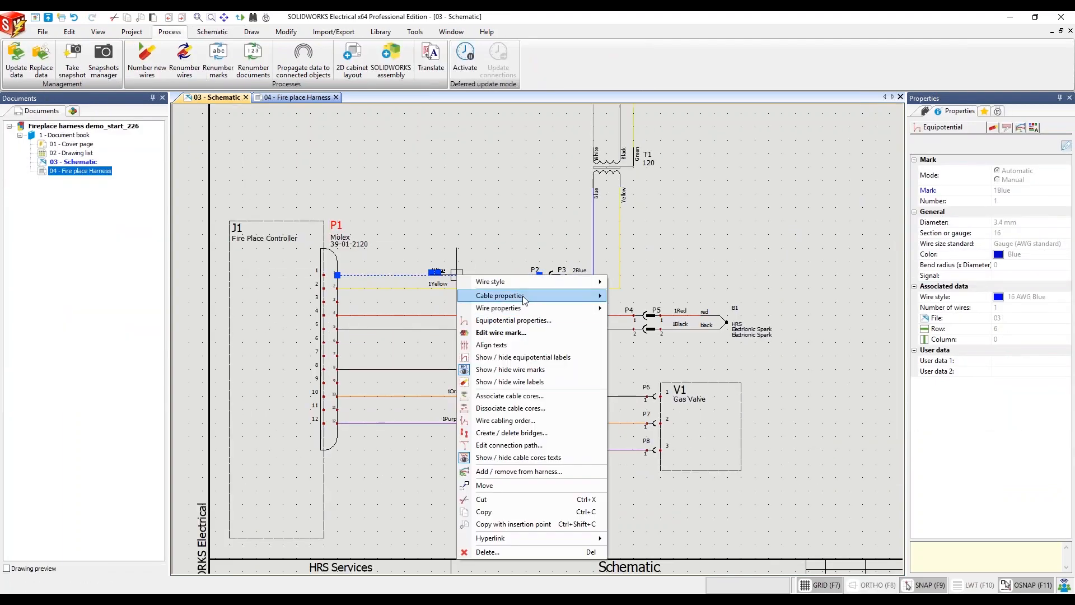
pyautogui.moveTo(522, 308)
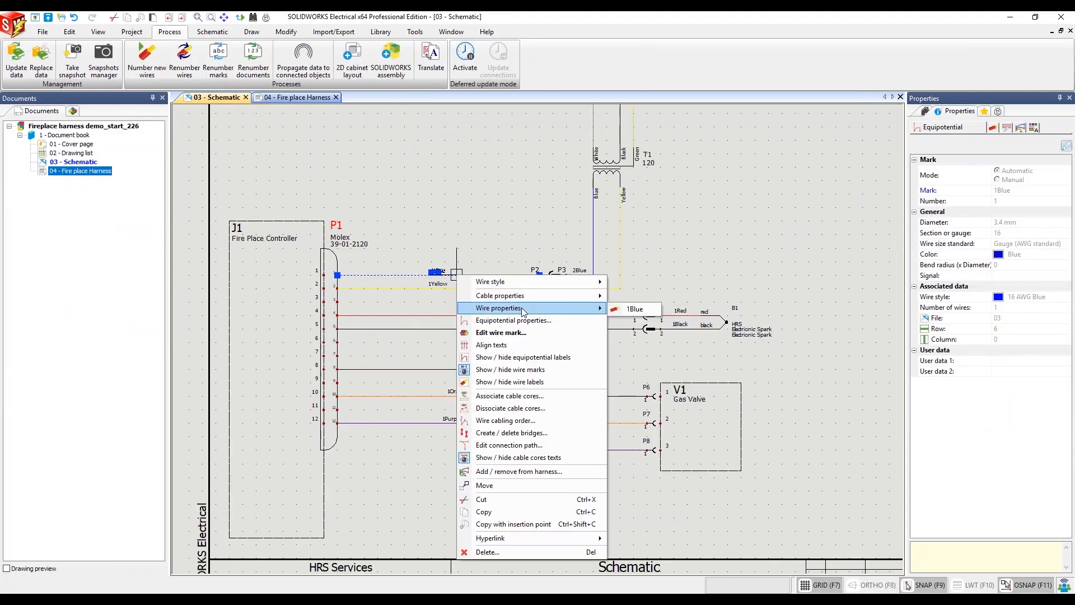
pyautogui.click(647, 308)
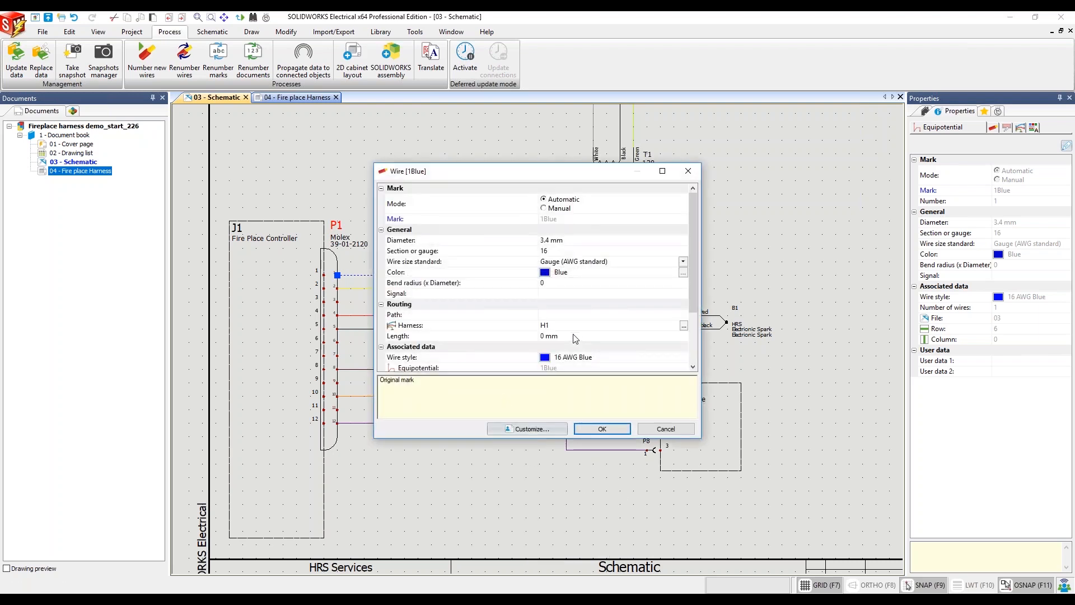
pyautogui.click(572, 335)
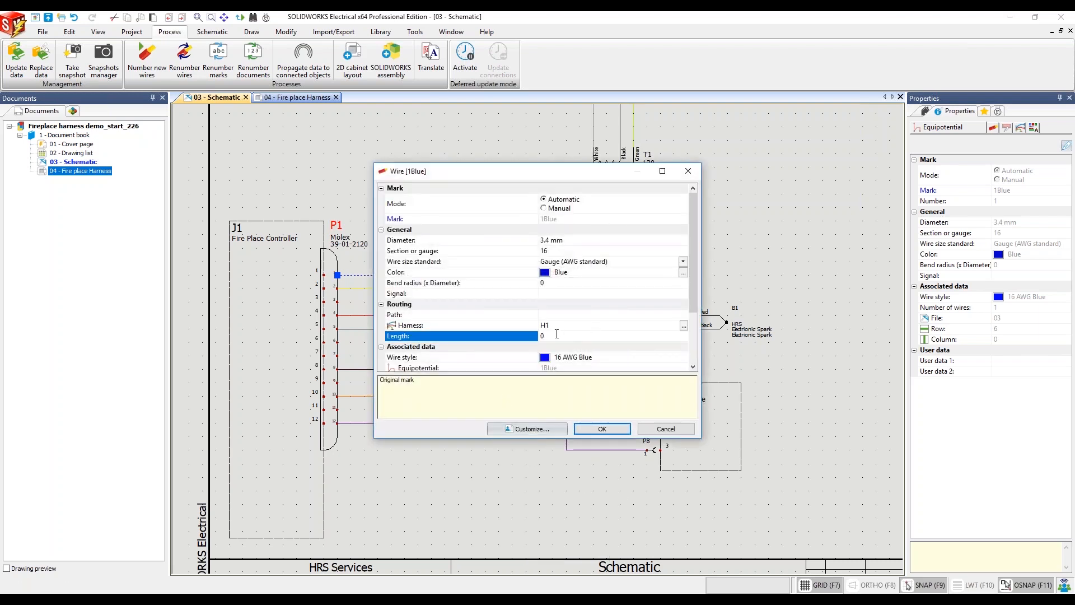
pyautogui.click(646, 361)
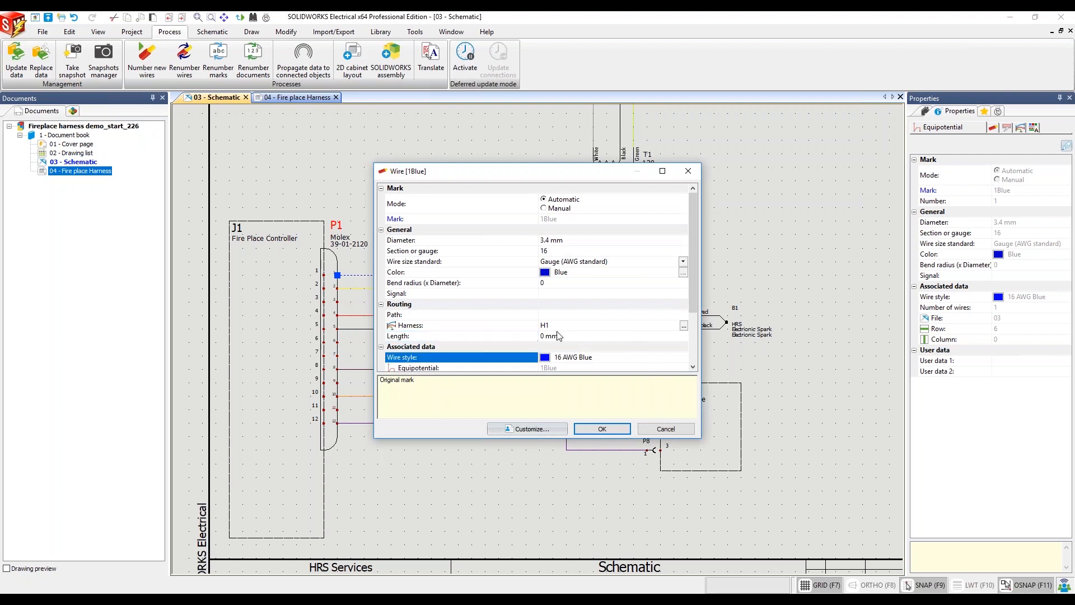
pyautogui.click(602, 428)
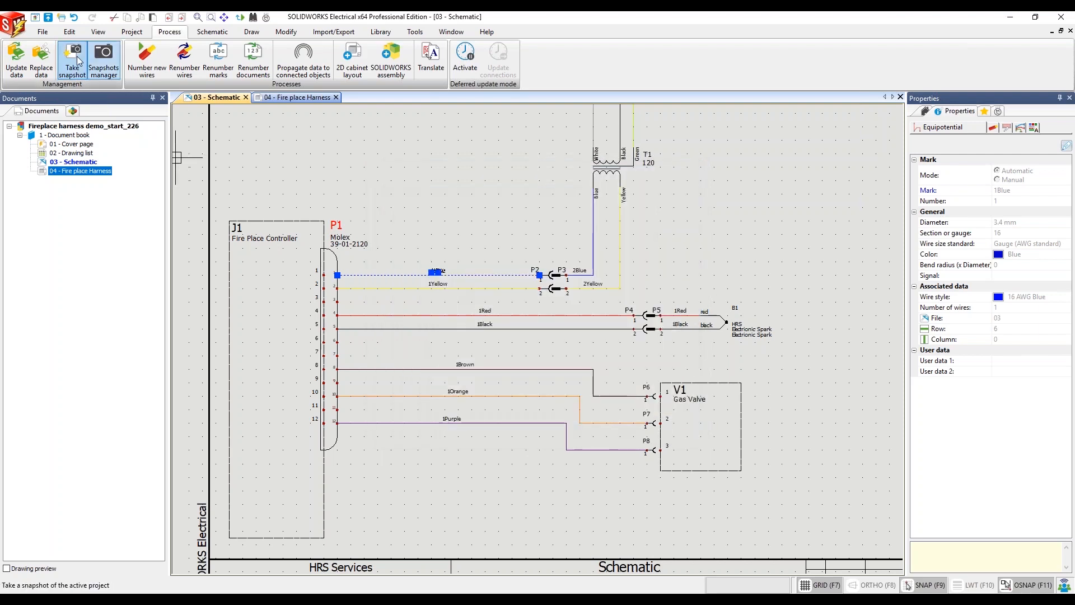
# Set the project configuration's dimension units to in, ft and apply the change
pyautogui.click(132, 31)
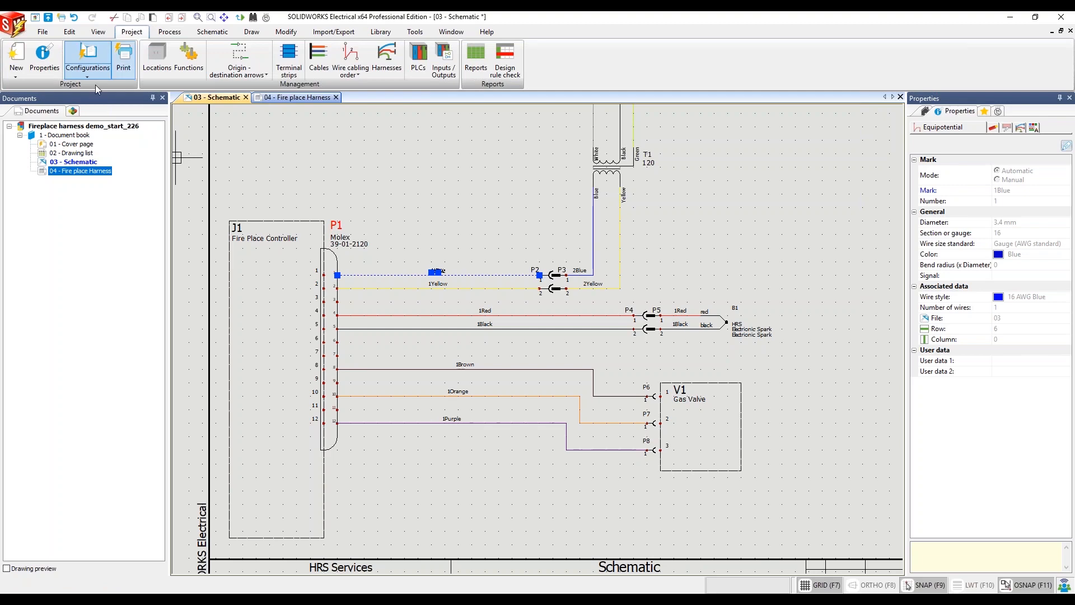
pyautogui.click(87, 56)
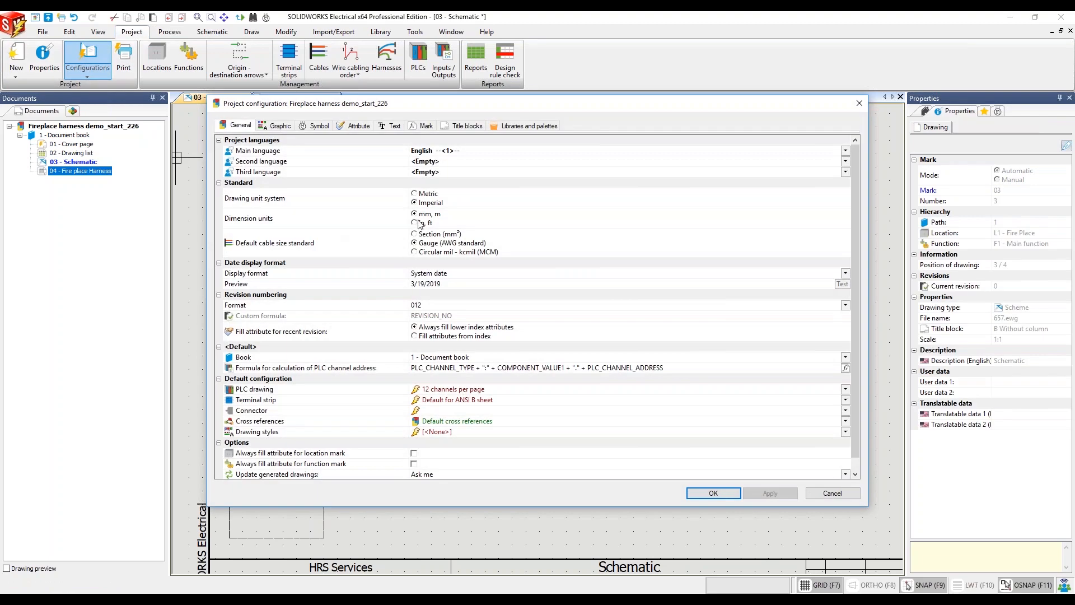
pyautogui.click(418, 224)
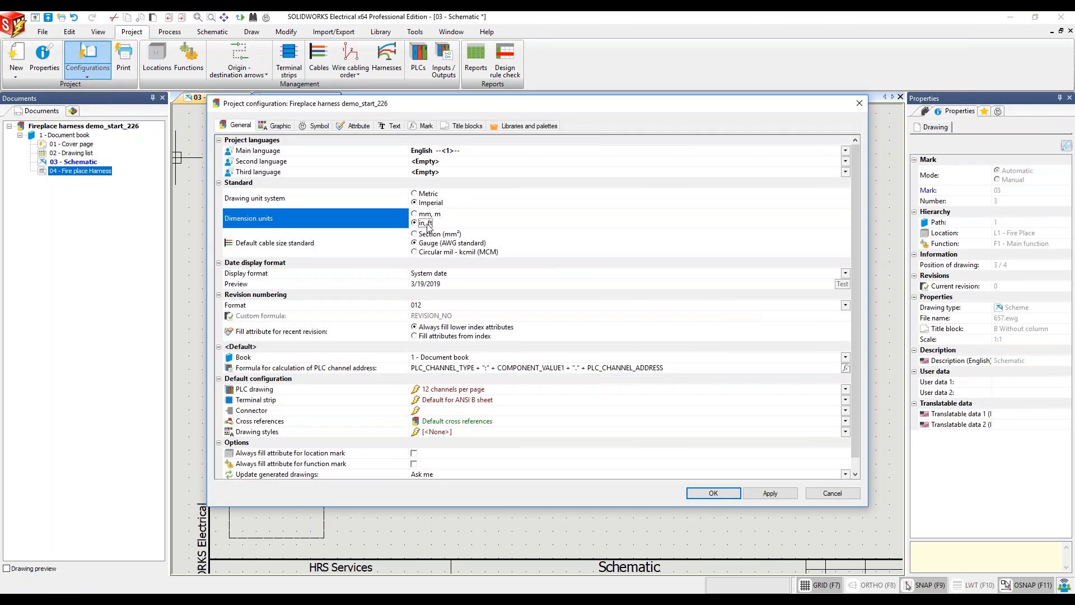
pyautogui.click(772, 494)
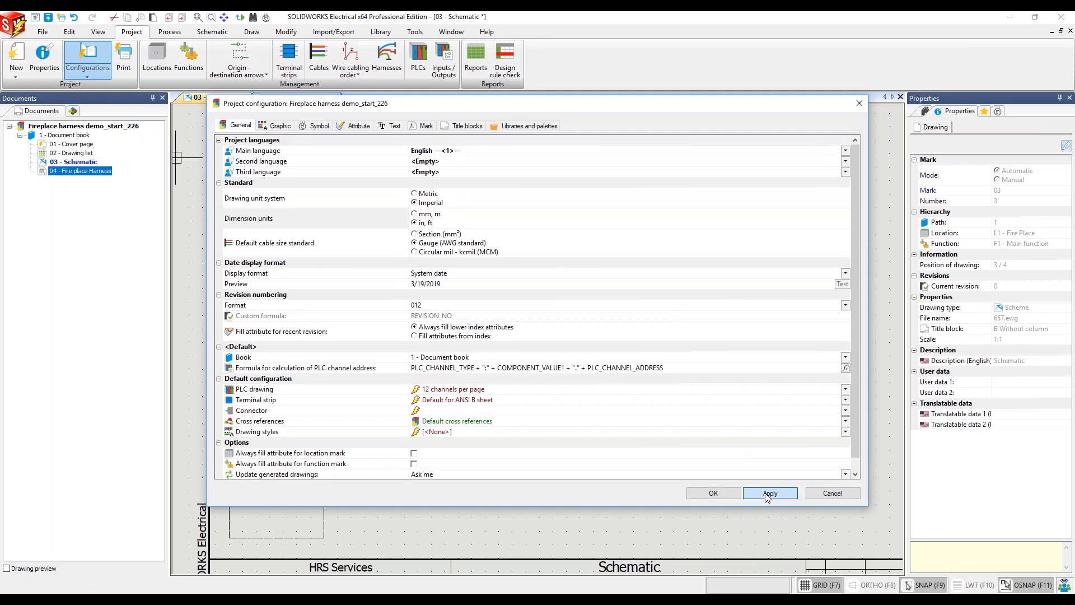
pyautogui.click(732, 495)
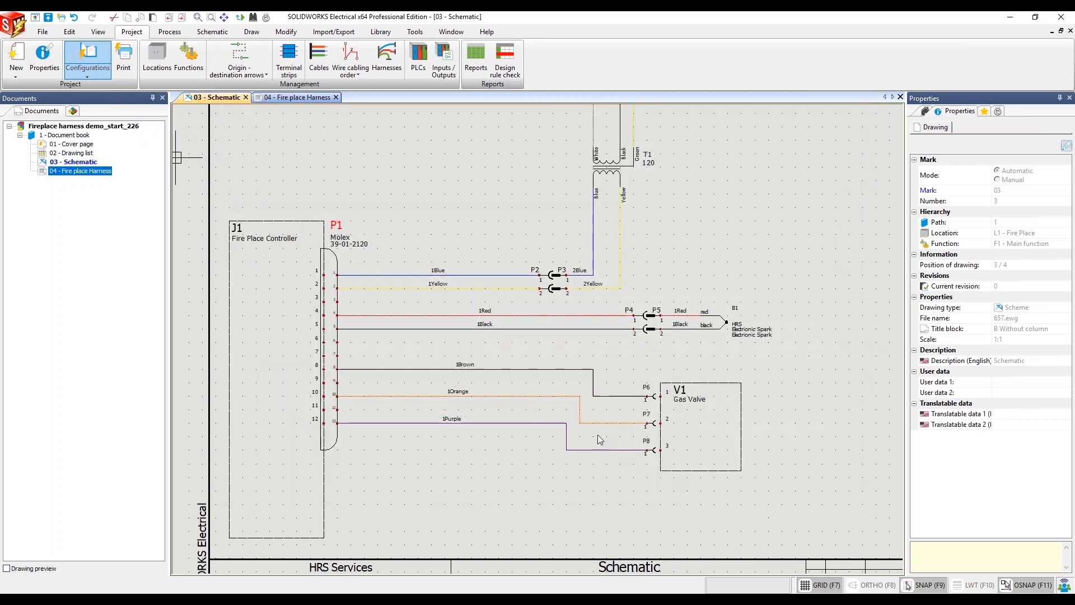
# Set the length of the 1Blue wire between P1 and P2 to 21 in in its wire properties
pyautogui.click(470, 278)
pyautogui.rightClick(469, 279)
pyautogui.moveTo(537, 312)
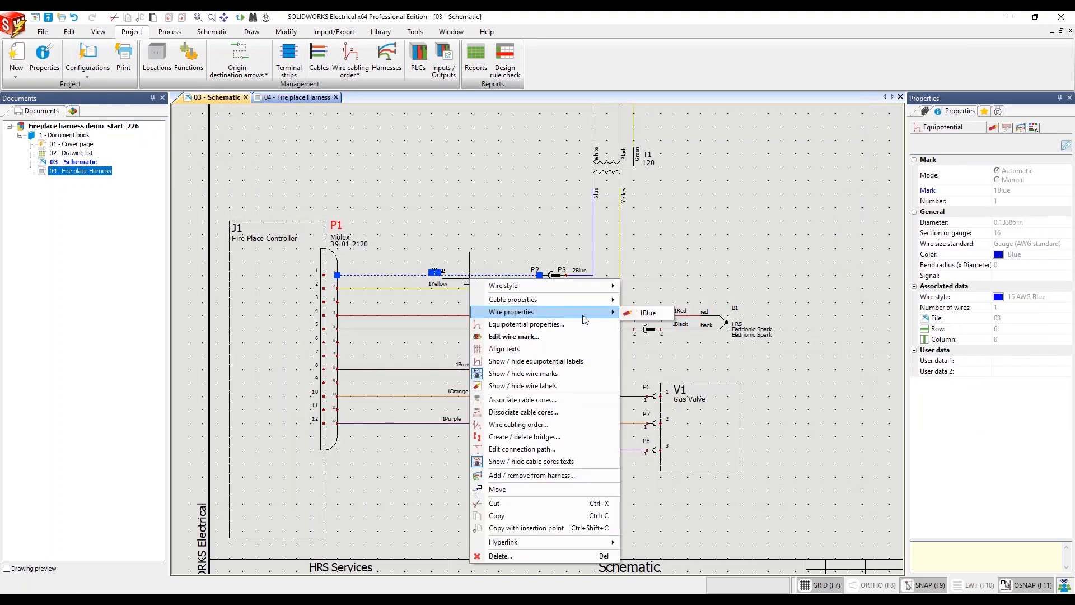
pyautogui.click(644, 314)
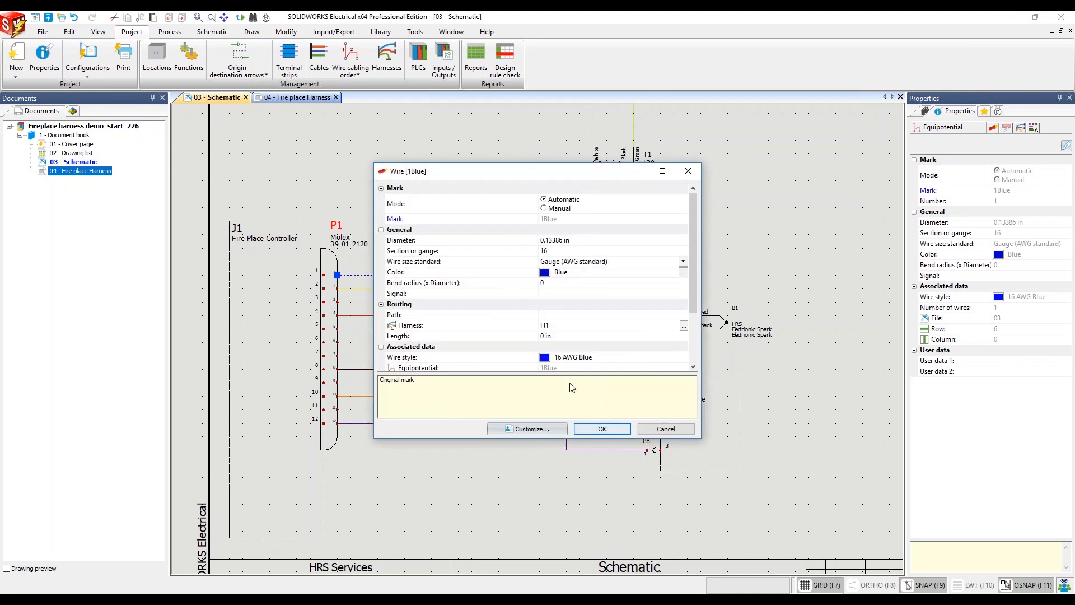
pyautogui.click(564, 338)
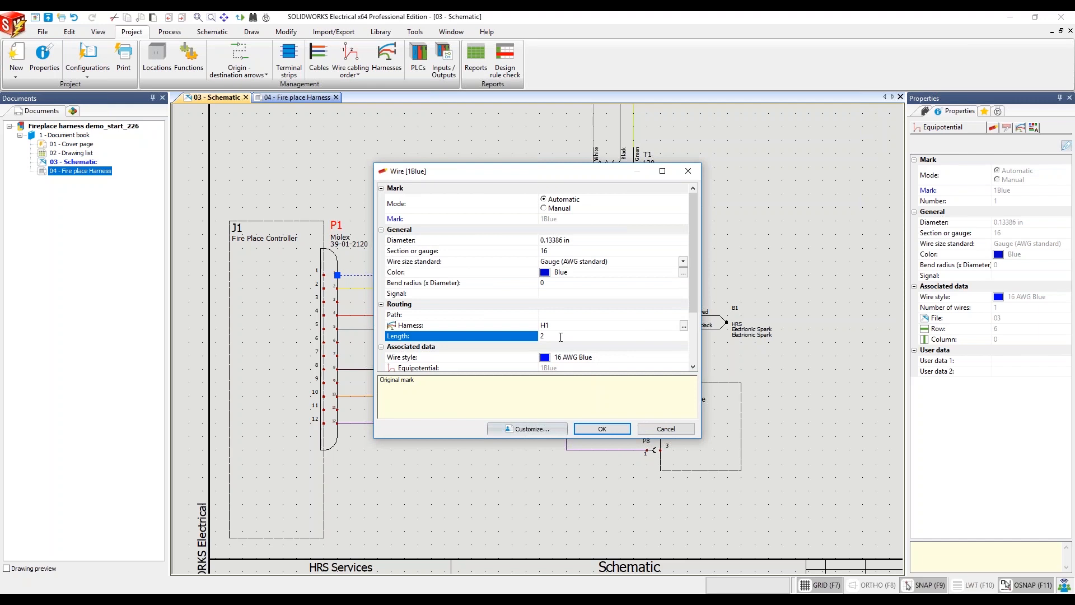
pyautogui.click(602, 429)
# Set the length of the 1Yellow wire between P1 and P2 to 21 in in its wire properties
pyautogui.click(453, 289)
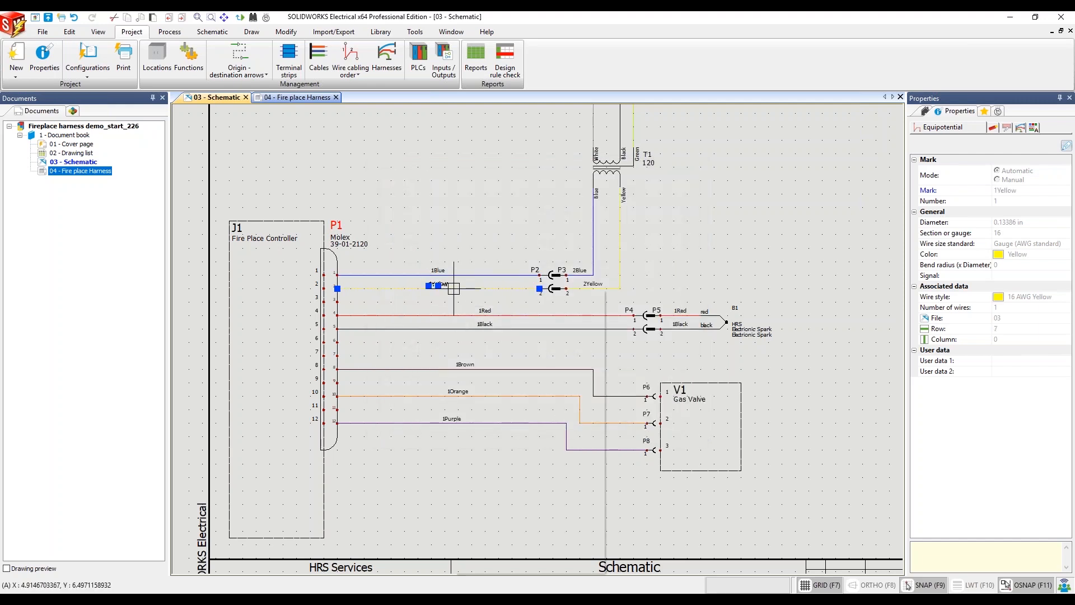
pyautogui.rightClick(454, 289)
pyautogui.moveTo(591, 324)
pyautogui.click(630, 323)
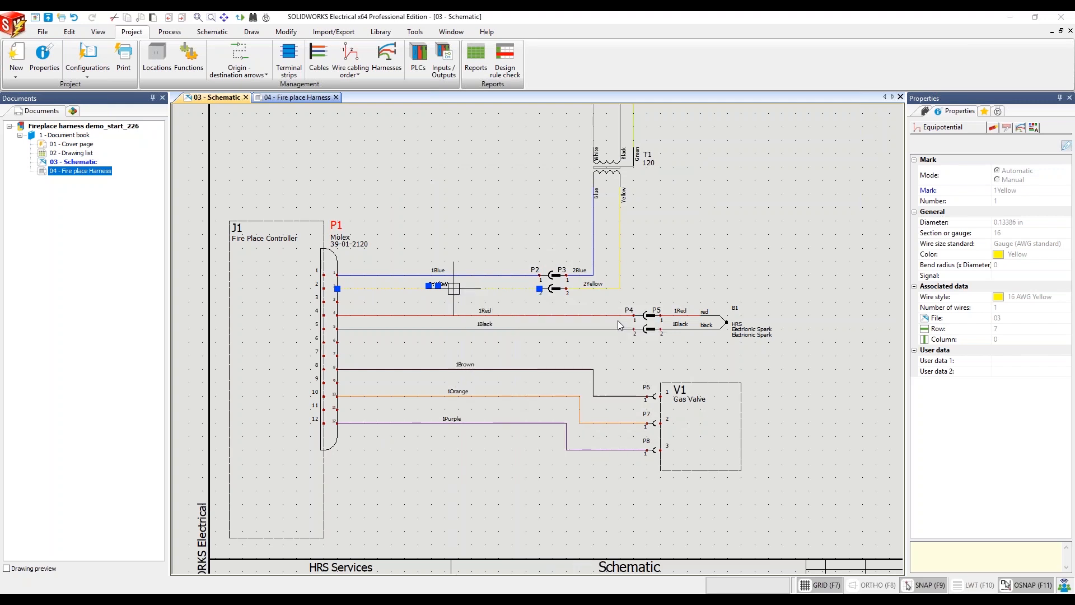
pyautogui.click(573, 339)
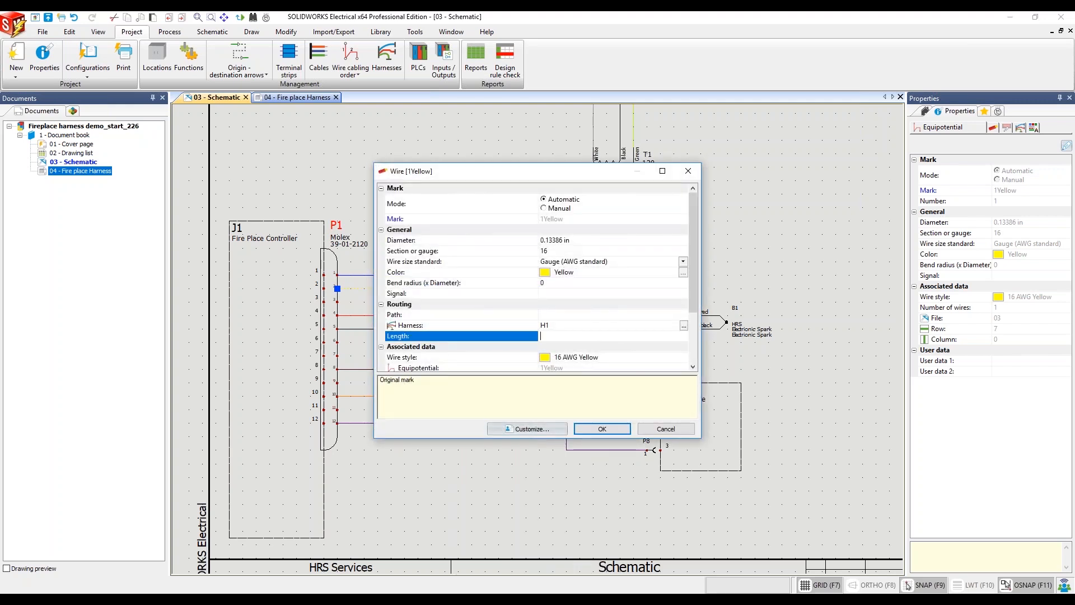
pyautogui.click(591, 427)
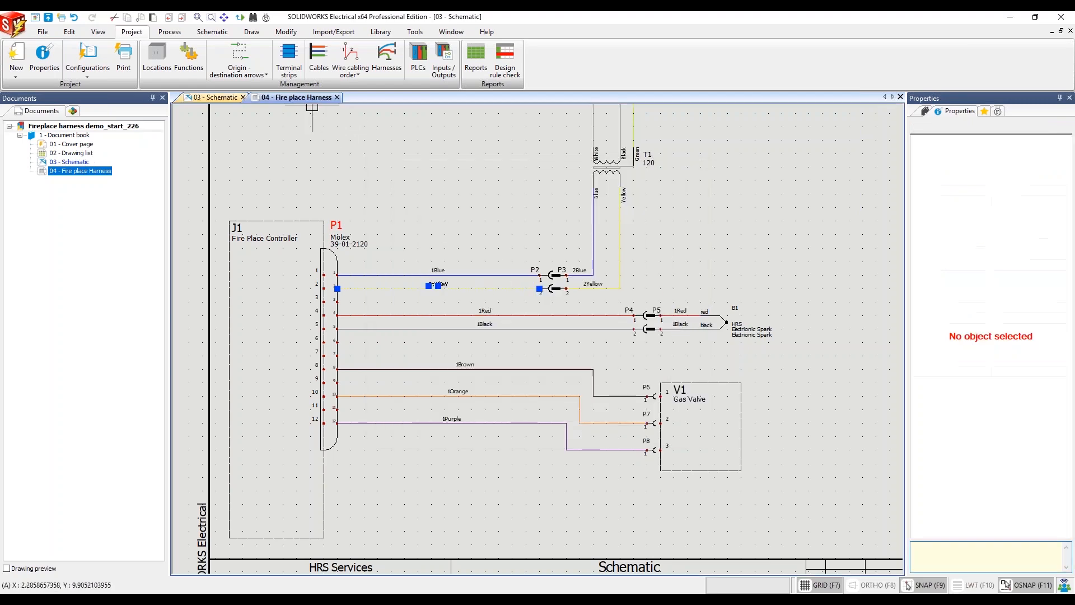
# Examine the Wire Length column of the P1 connection table in the 04 - Fire place Harness drawing
pyautogui.scroll(5, 381, 340)
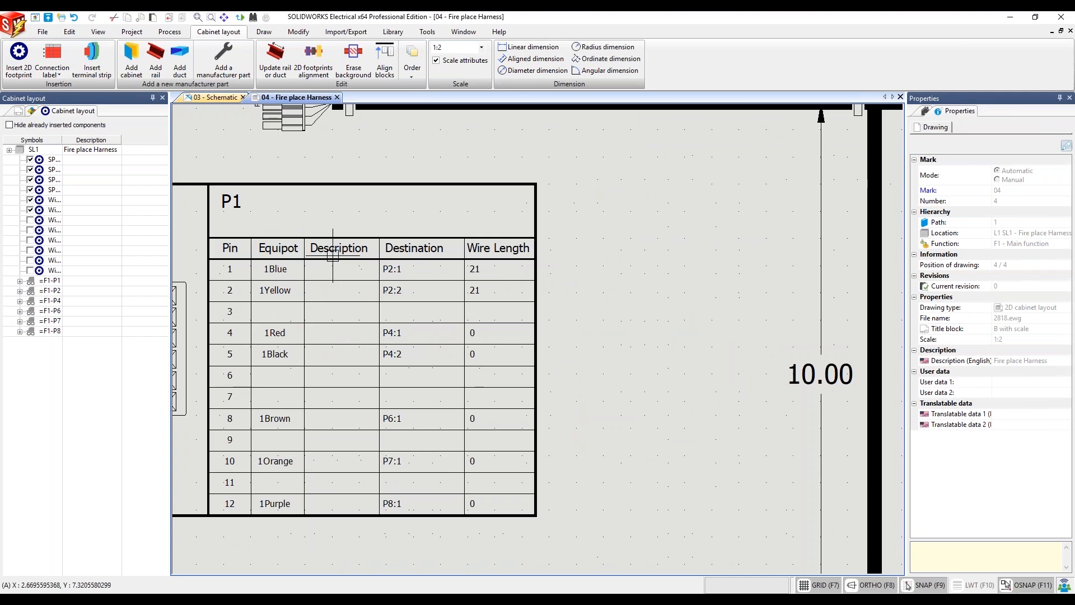
pyautogui.moveTo(612, 343); pyautogui.dragTo(707, 346, button='middle')
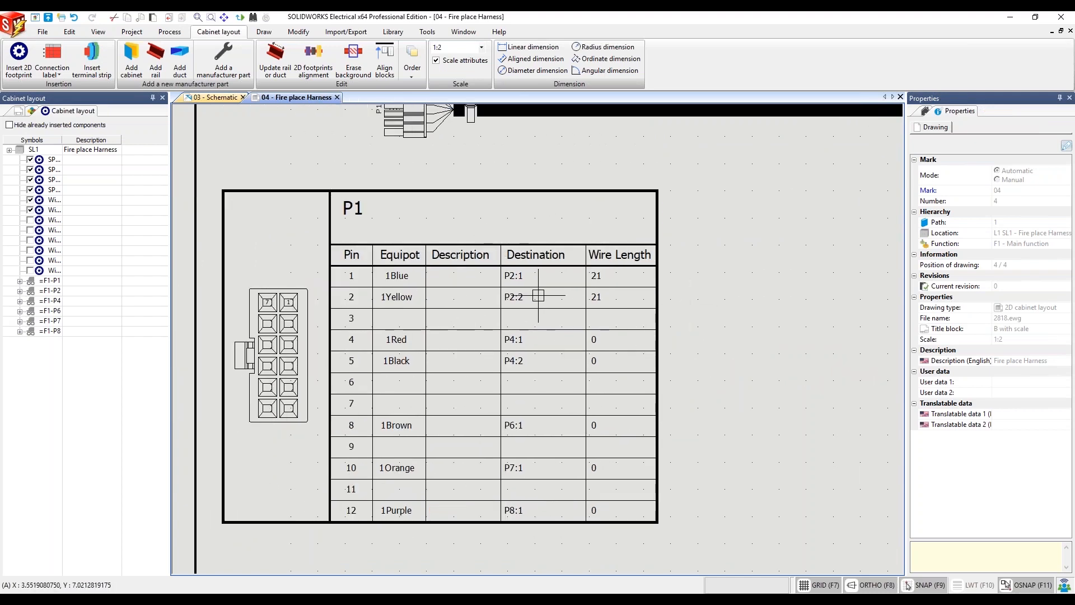
pyautogui.scroll(-2, 618, 409)
pyautogui.scroll(-2, 531, 404)
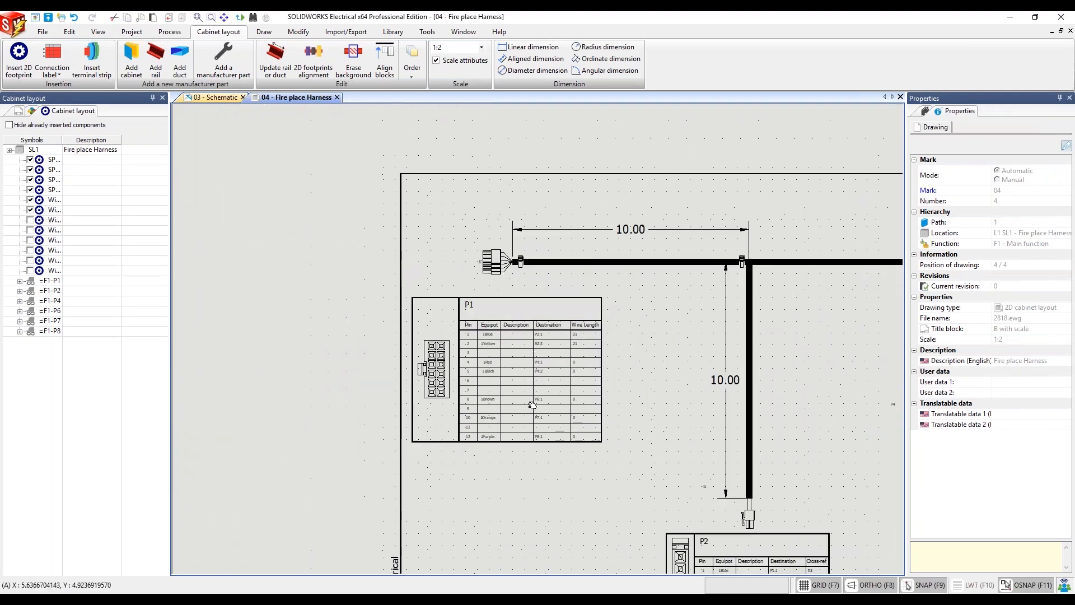
# Review the harness wiring list and the list of wires by line style in the project's reports
pyautogui.moveTo(532, 404); pyautogui.dragTo(415, 368, button='middle')
pyautogui.click(159, 32)
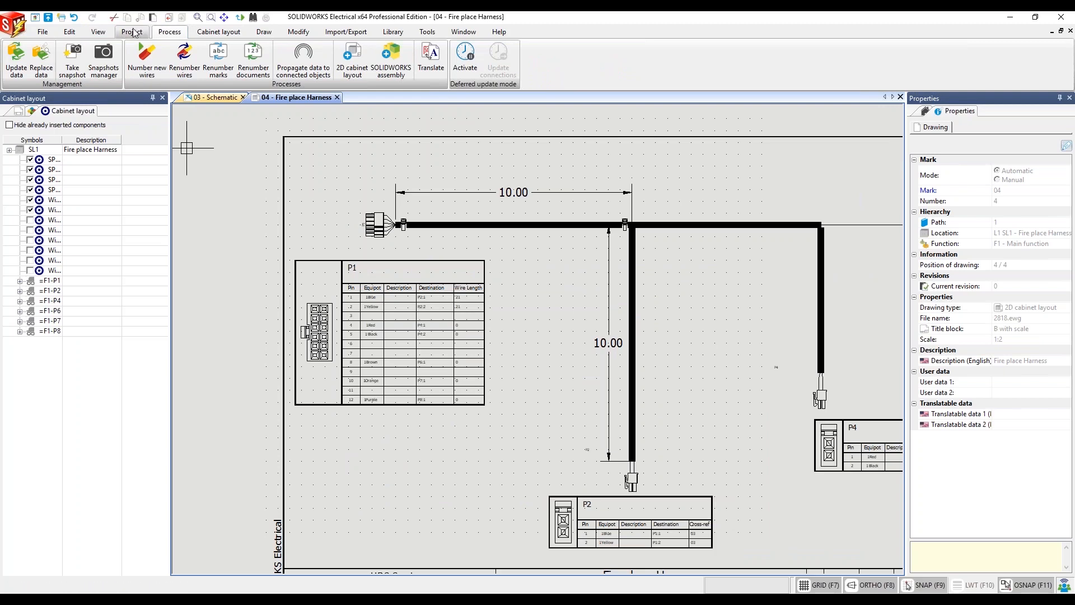
pyautogui.click(133, 32)
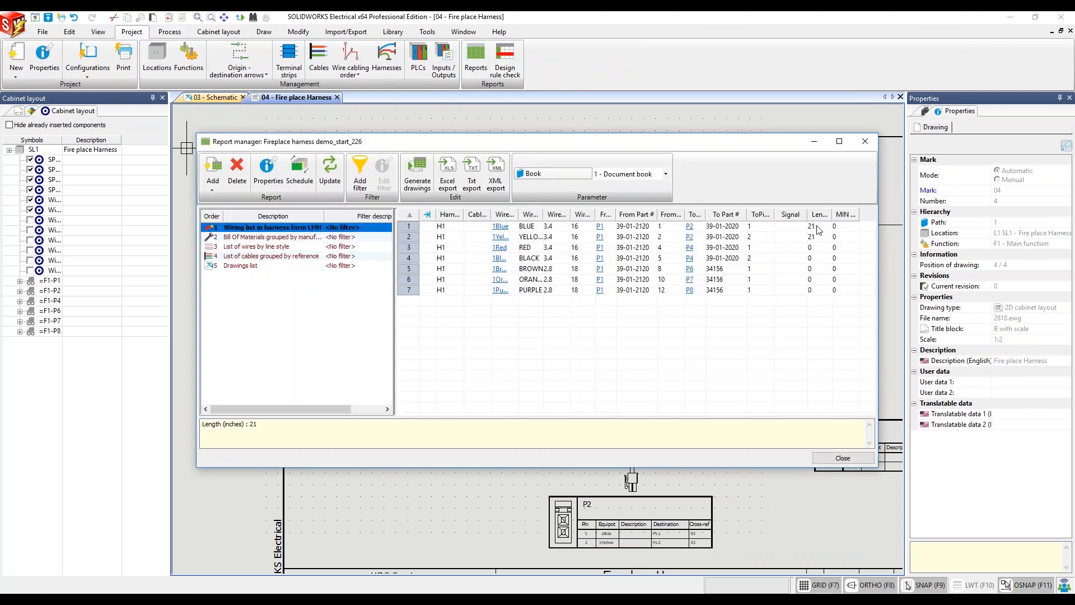
pyautogui.click(283, 236)
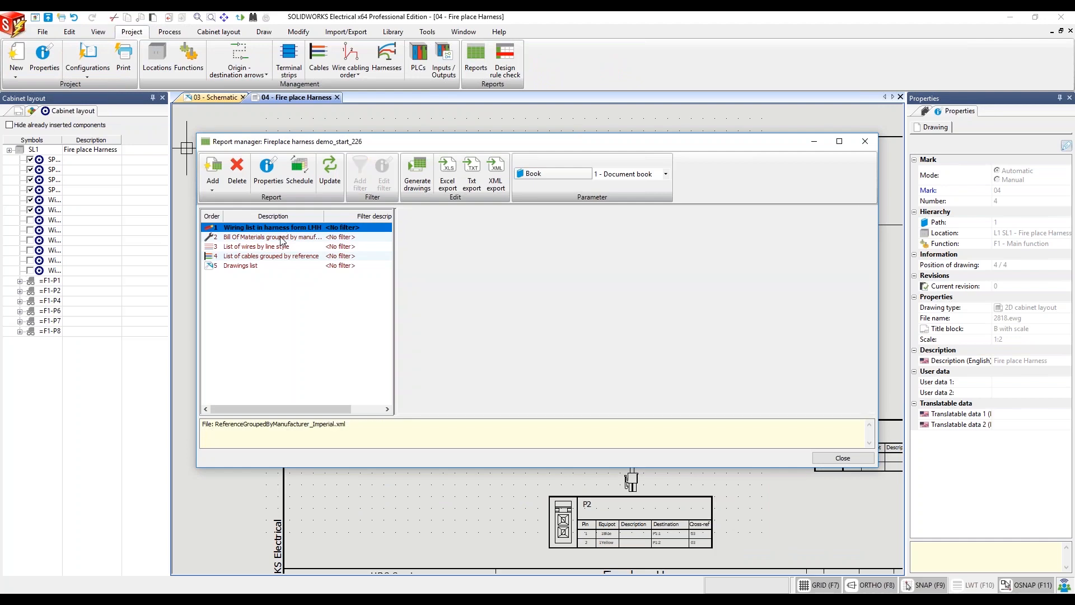
pyautogui.click(292, 247)
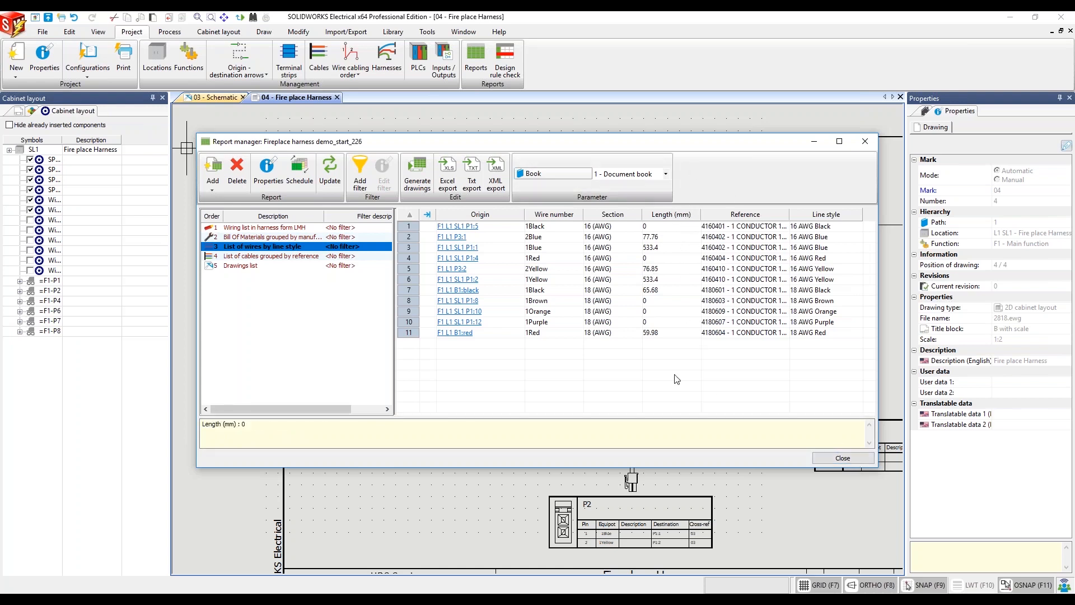
pyautogui.click(843, 457)
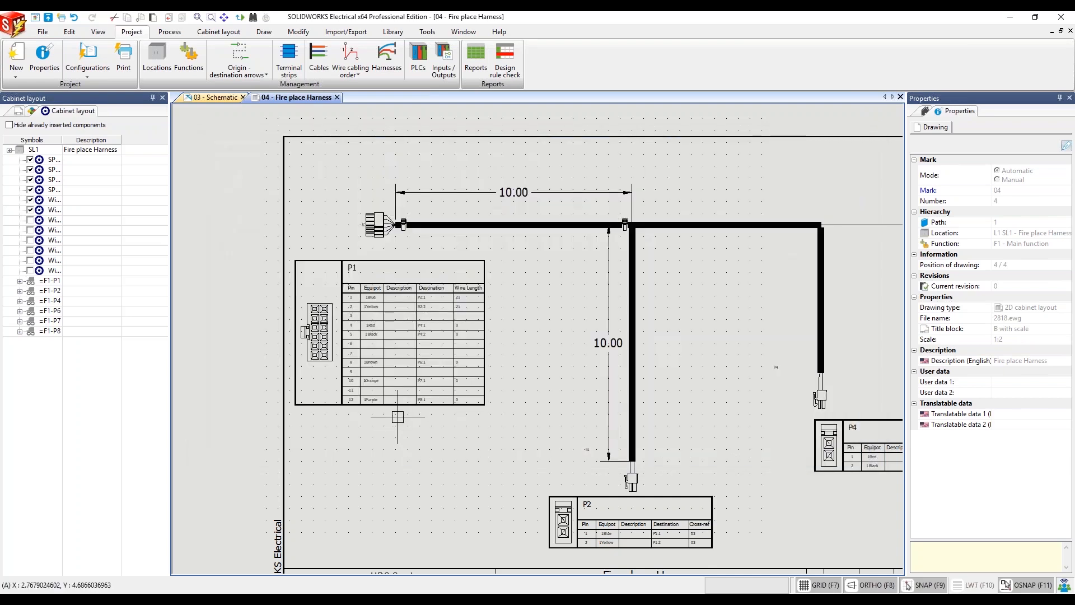
pyautogui.scroll(-3, 683, 444)
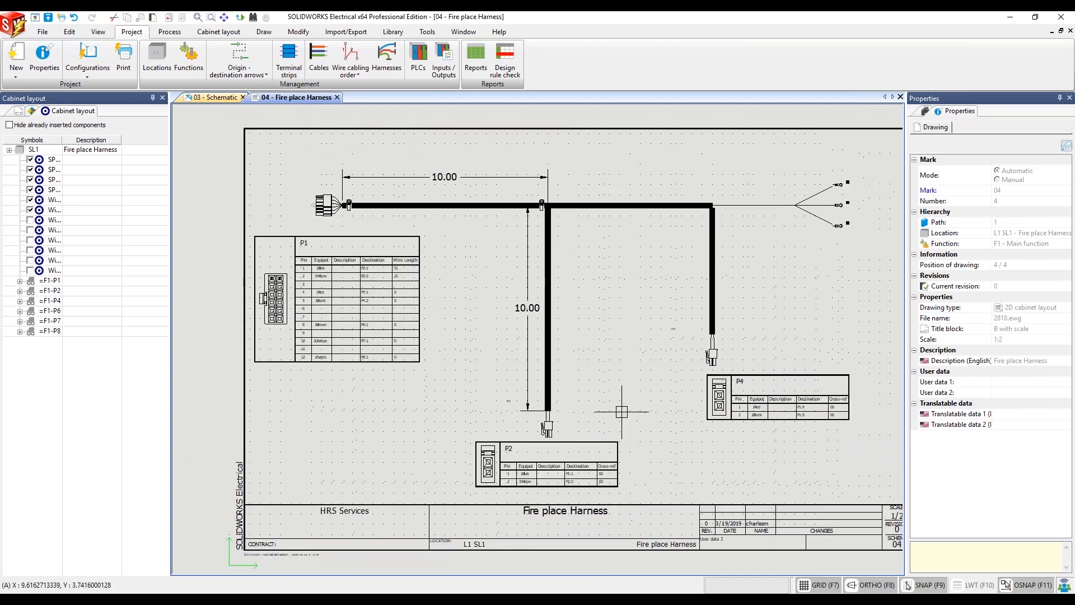
pyautogui.scroll(4, 647, 392)
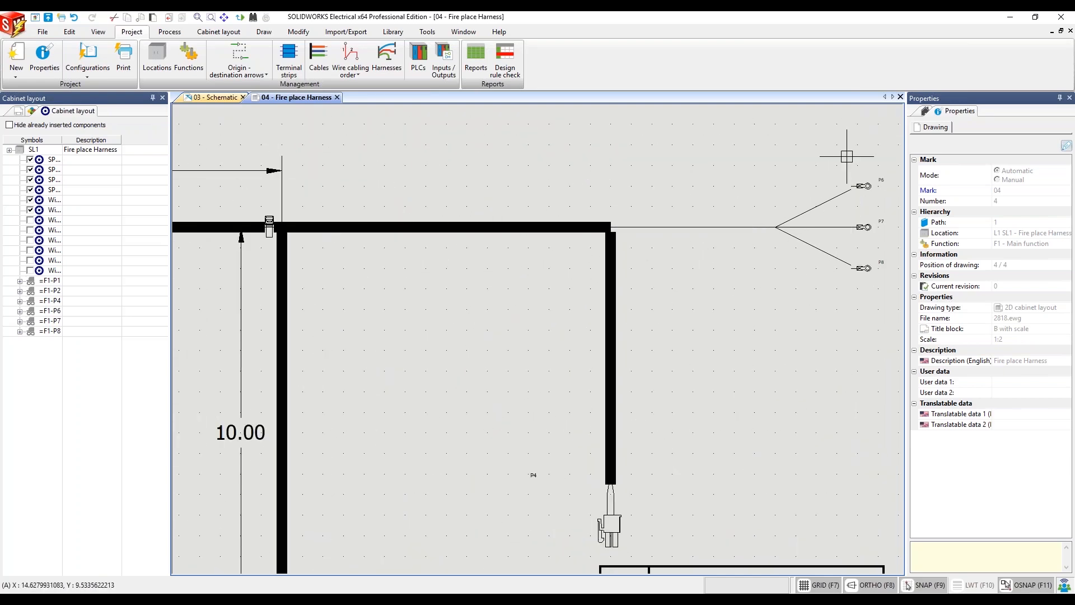
pyautogui.scroll(-3, 792, 352)
pyautogui.moveTo(631, 411); pyautogui.dragTo(675, 363, button='middle')
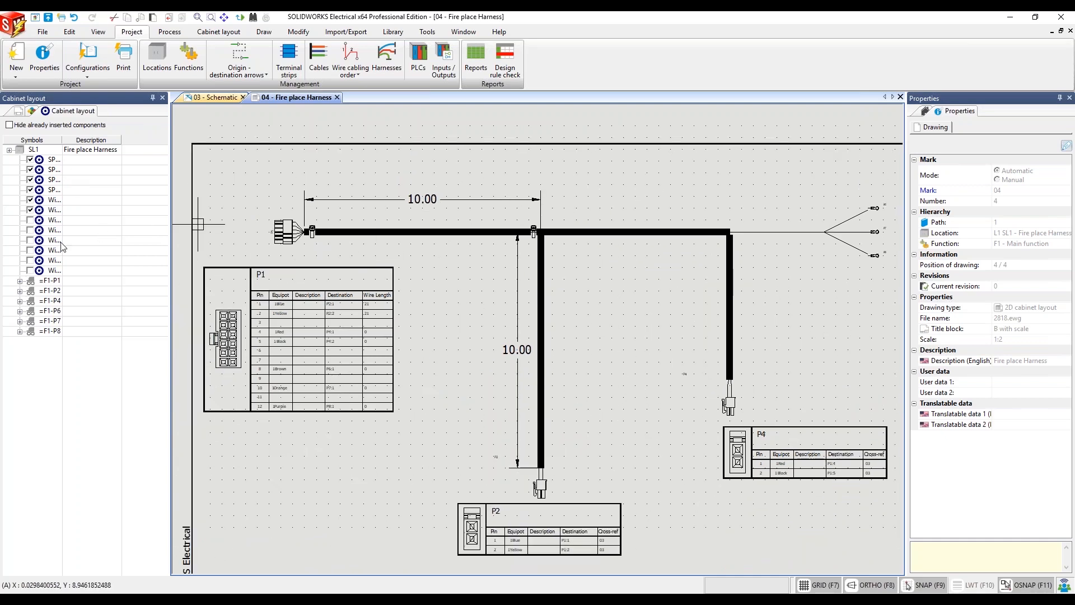
pyautogui.scroll(-1, 439, 371)
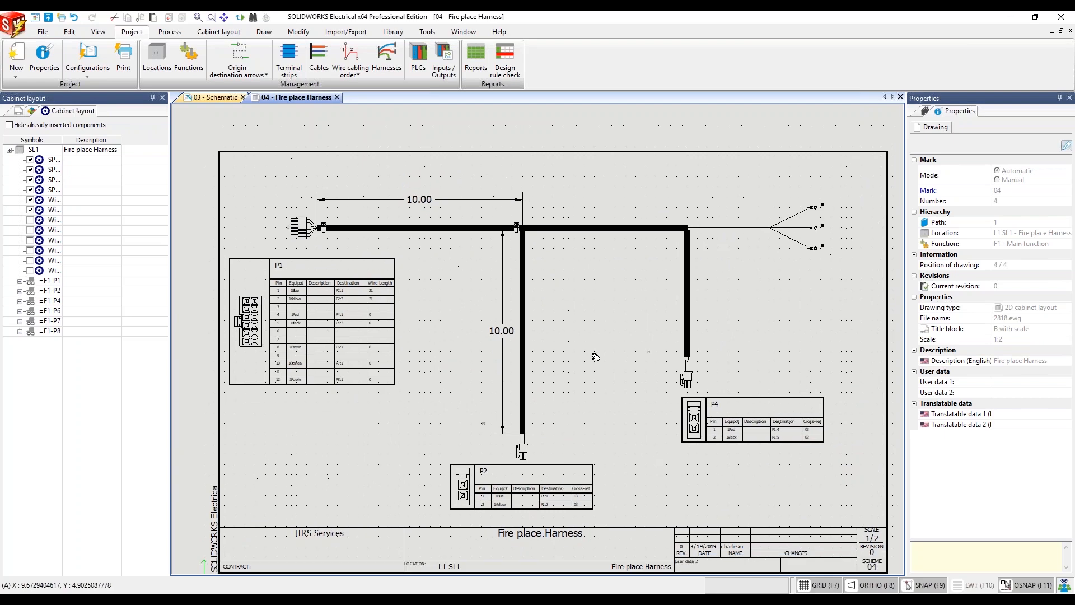
pyautogui.click(46, 112)
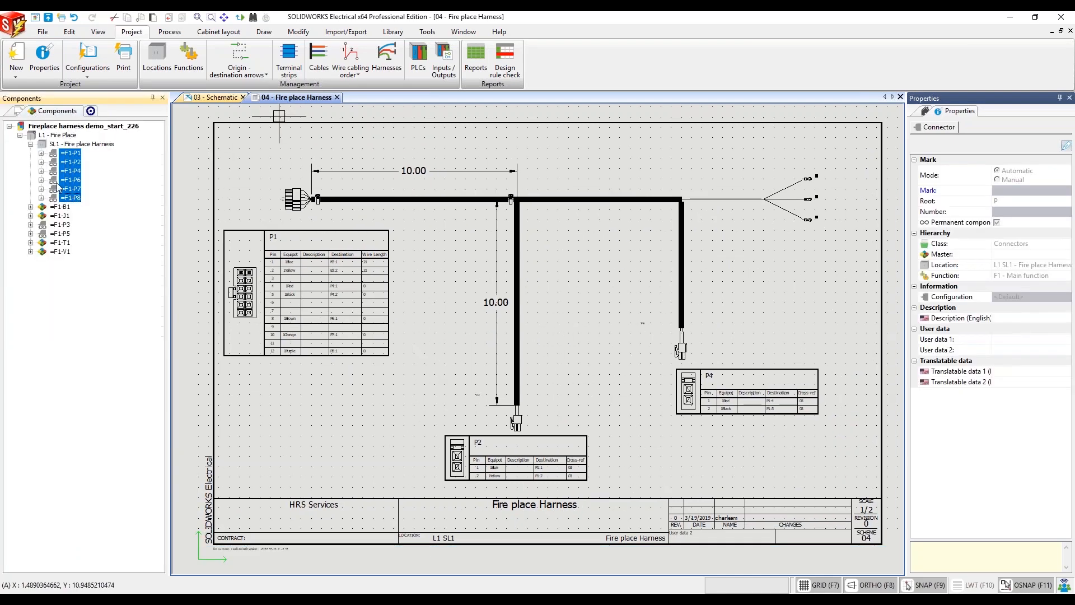
# Add the HarnessReferenceByTag_Imperial report, Bill Of Materials sorted by Mark used in harness, to the project's reports
pyautogui.click(17, 111)
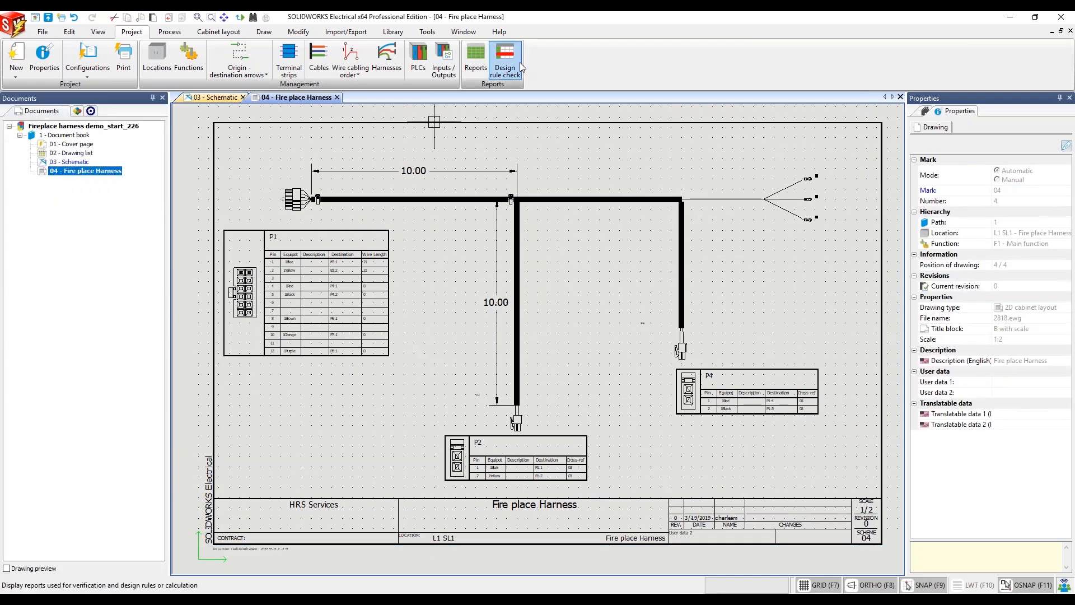
pyautogui.click(476, 56)
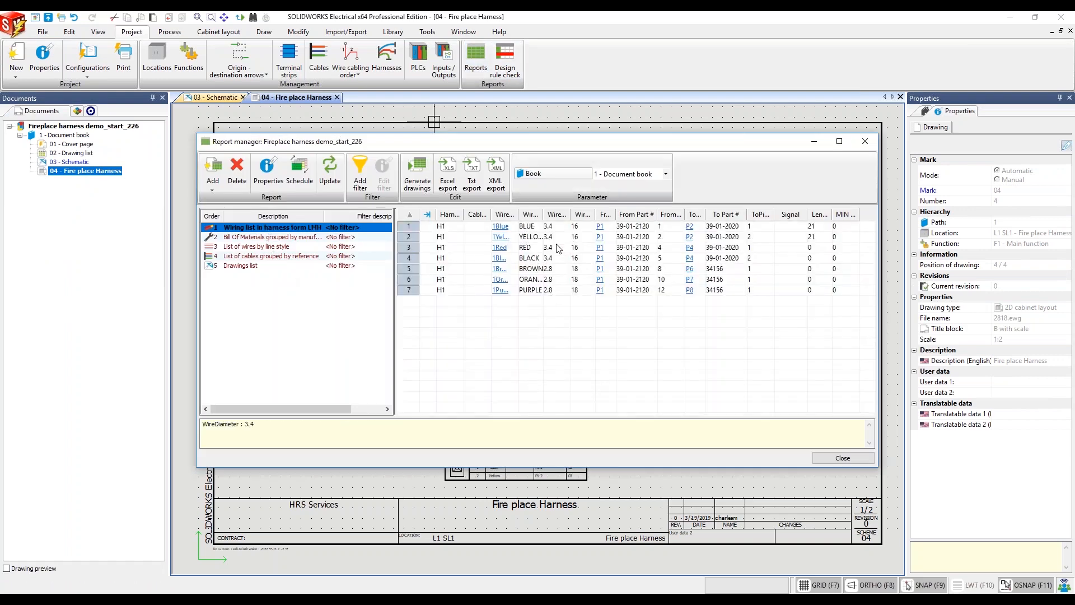
pyautogui.click(214, 175)
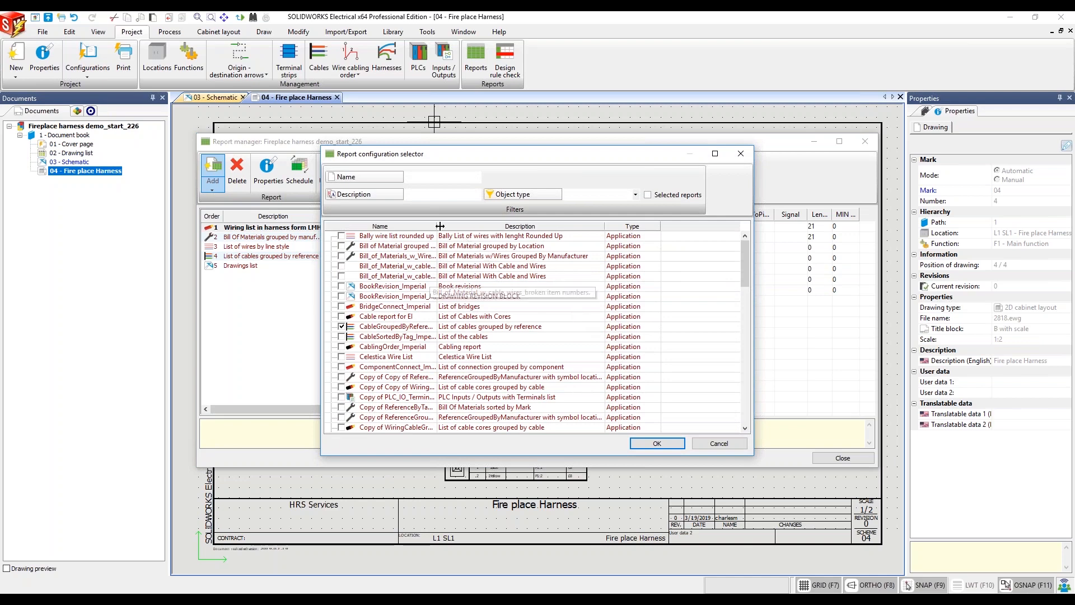
pyautogui.moveTo(436, 226); pyautogui.dragTo(448, 226)
pyautogui.scroll(-2, 562, 315)
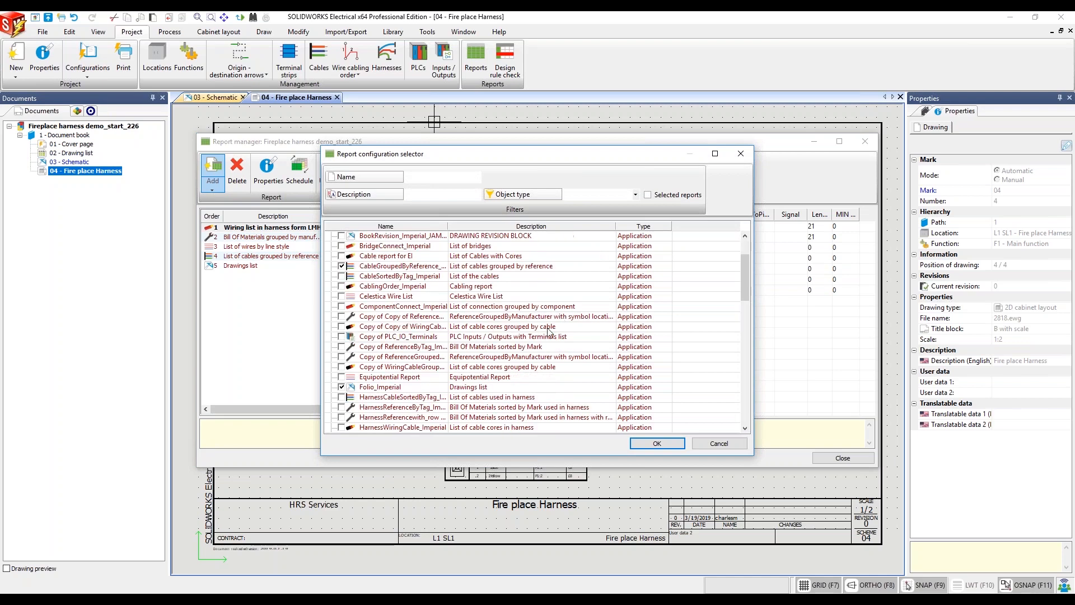
pyautogui.scroll(2, 611, 312)
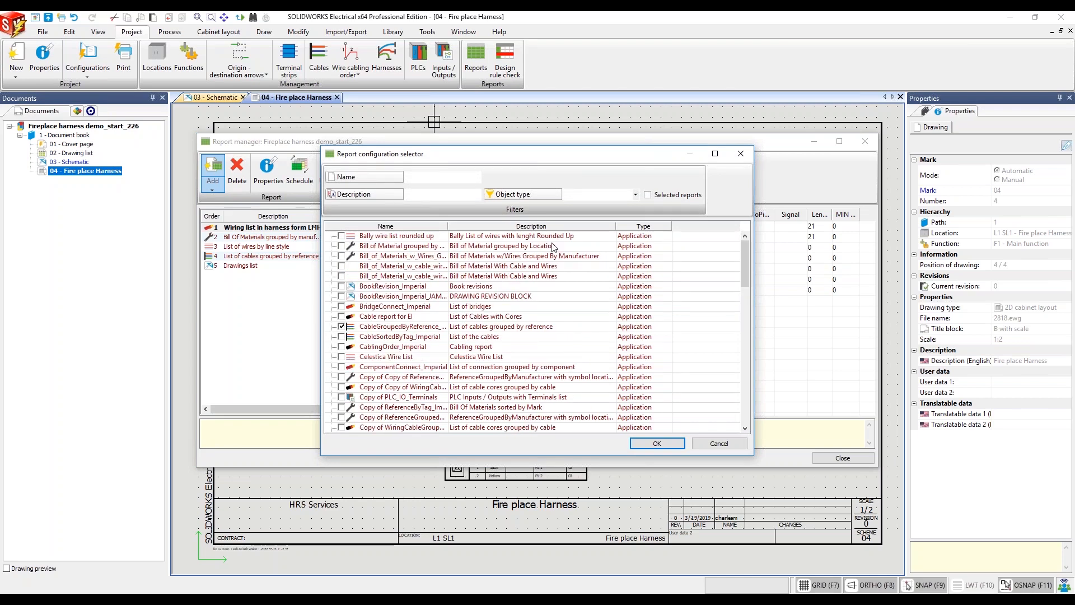
pyautogui.scroll(-2, 526, 314)
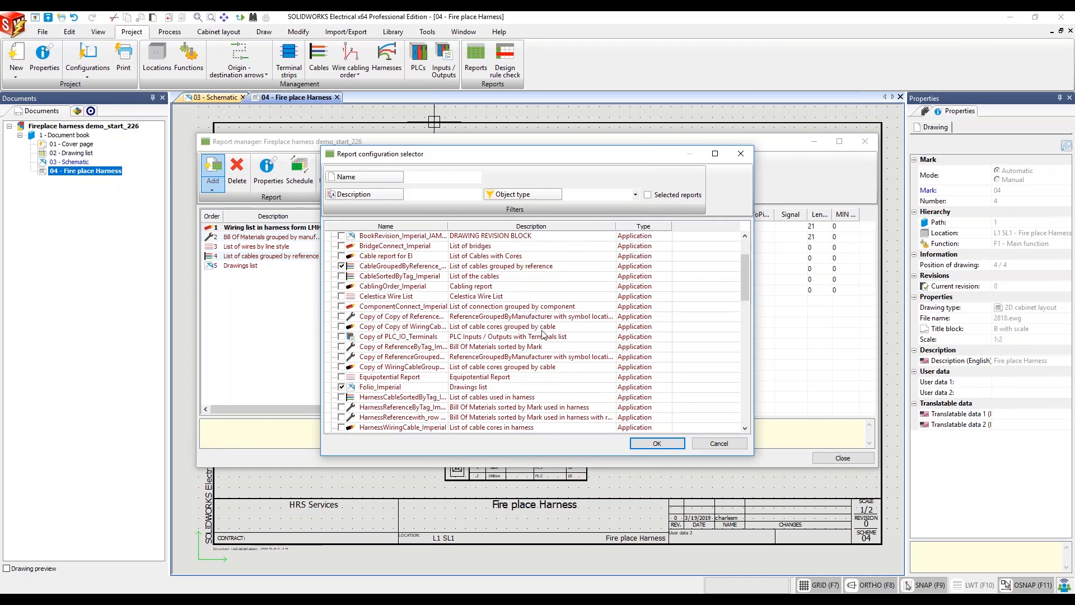
pyautogui.scroll(-2, 547, 357)
pyautogui.click(567, 348)
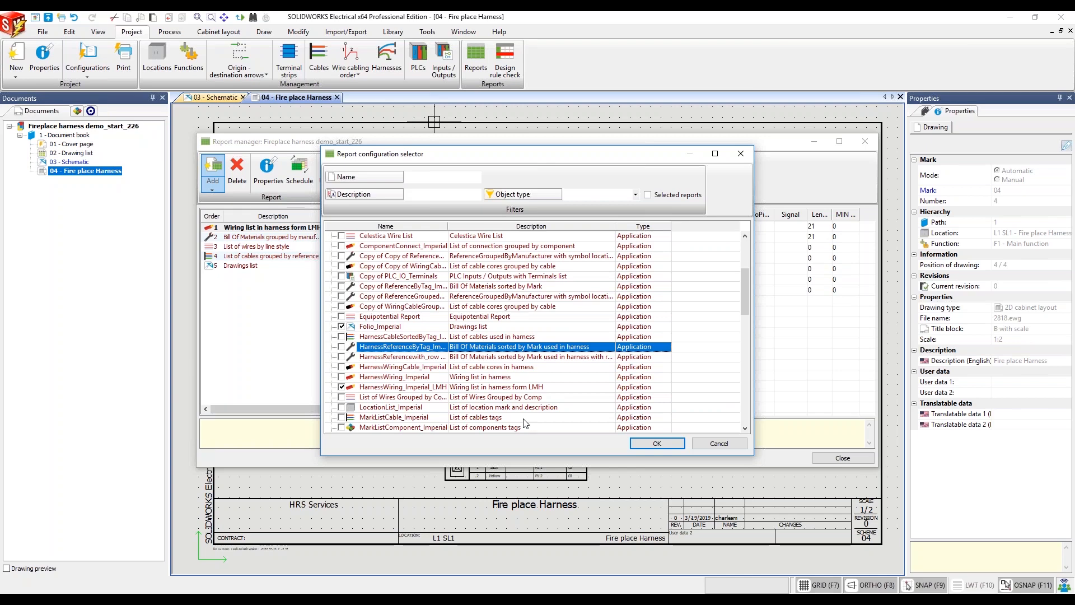
pyautogui.click(655, 443)
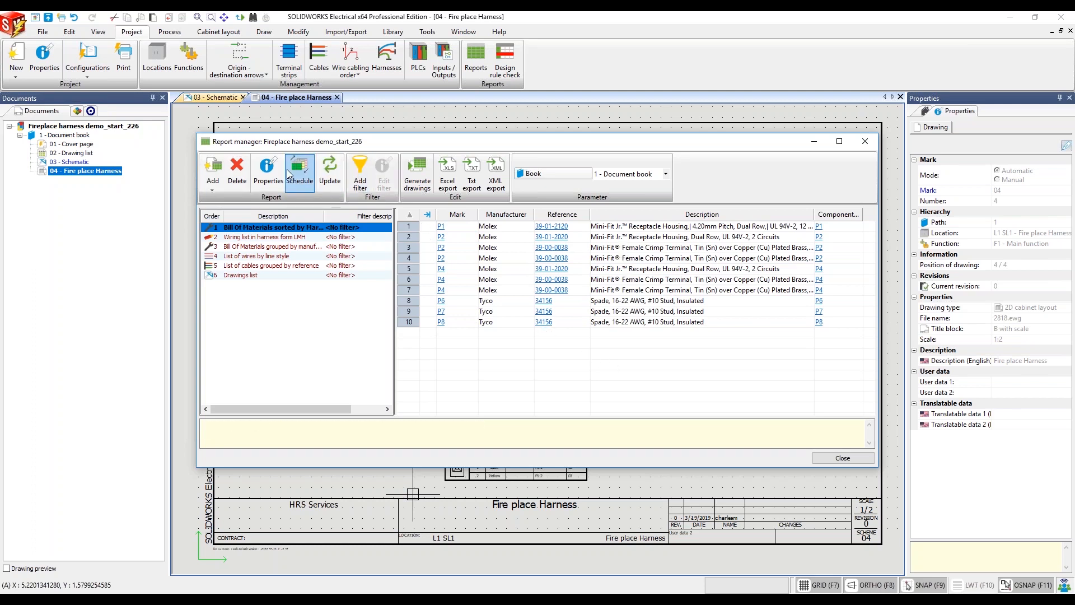
# Generate report drawings with the Bill Of Materials sorted by Mark used in harness included, and close the report manager
pyautogui.click(423, 179)
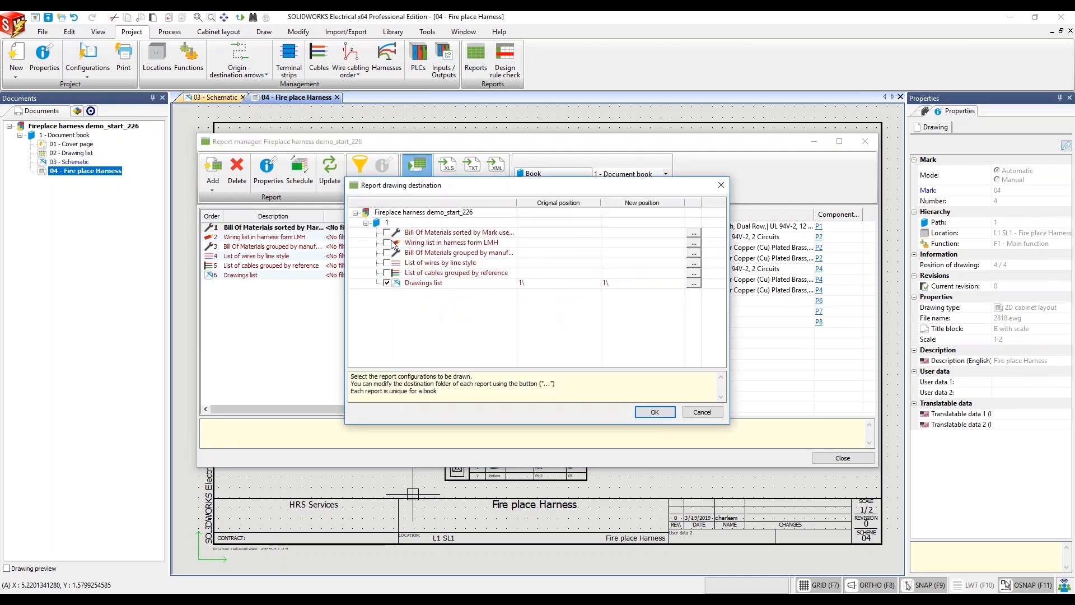
pyautogui.click(387, 233)
pyautogui.click(653, 413)
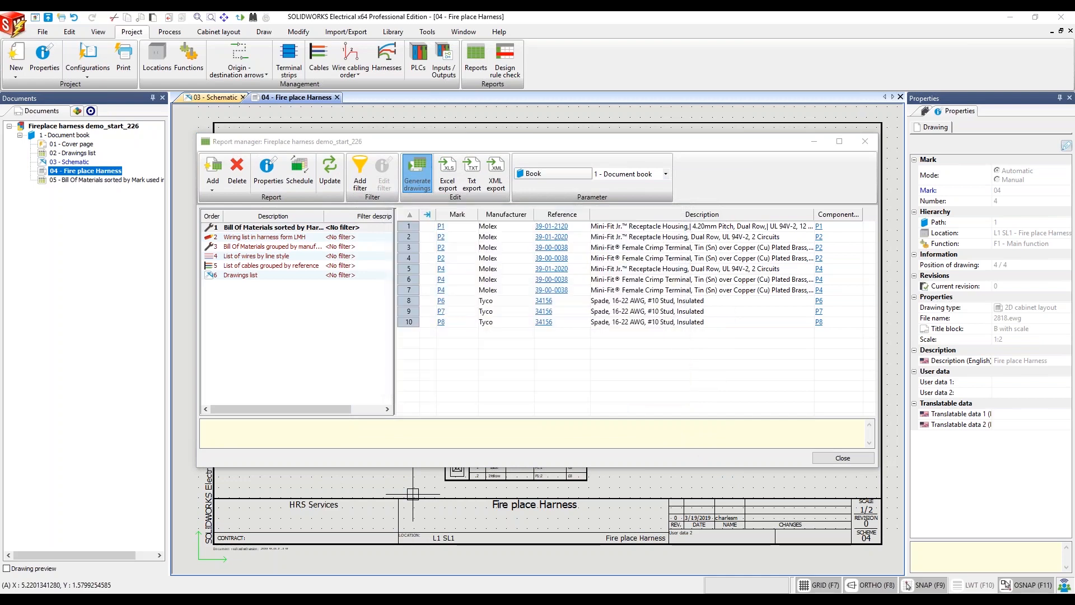
pyautogui.click(663, 396)
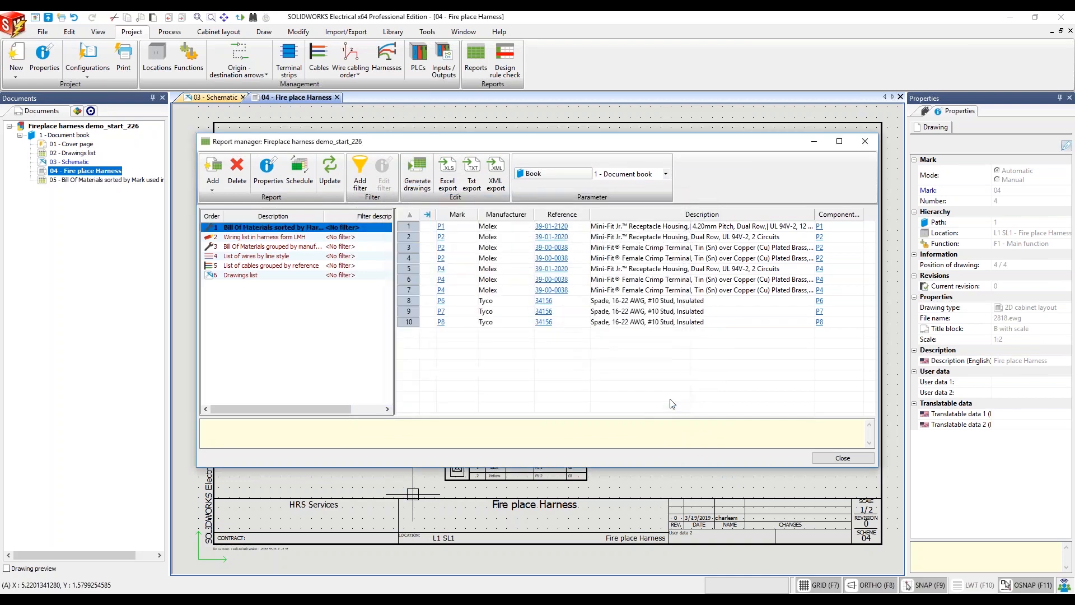
pyautogui.click(843, 458)
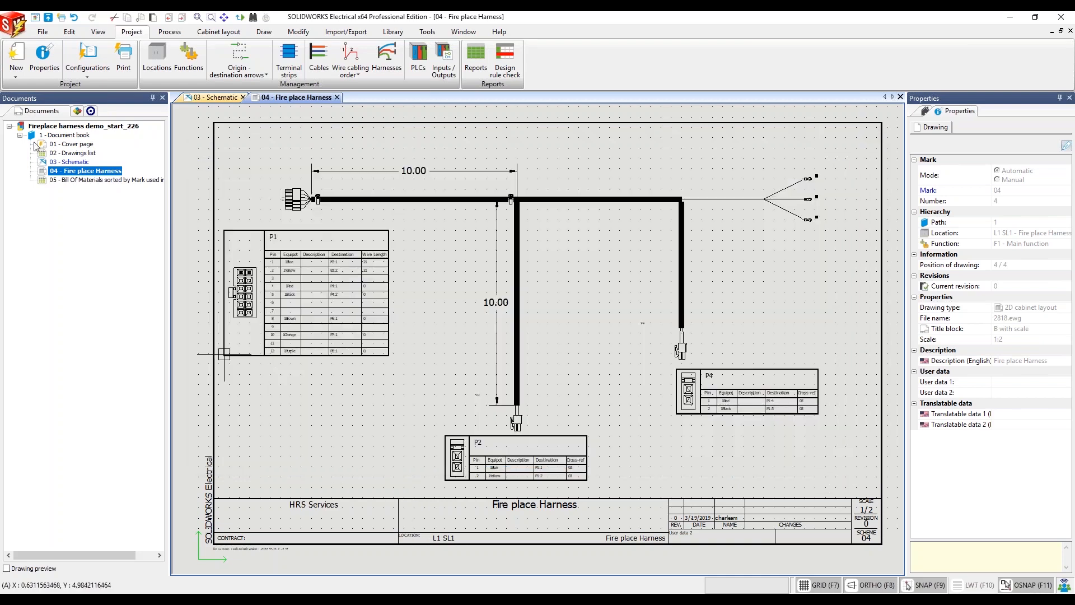
# Open drawing 05, Bill Of Materials sorted by Mark used in harness, and inspect its table
pyautogui.click(124, 179)
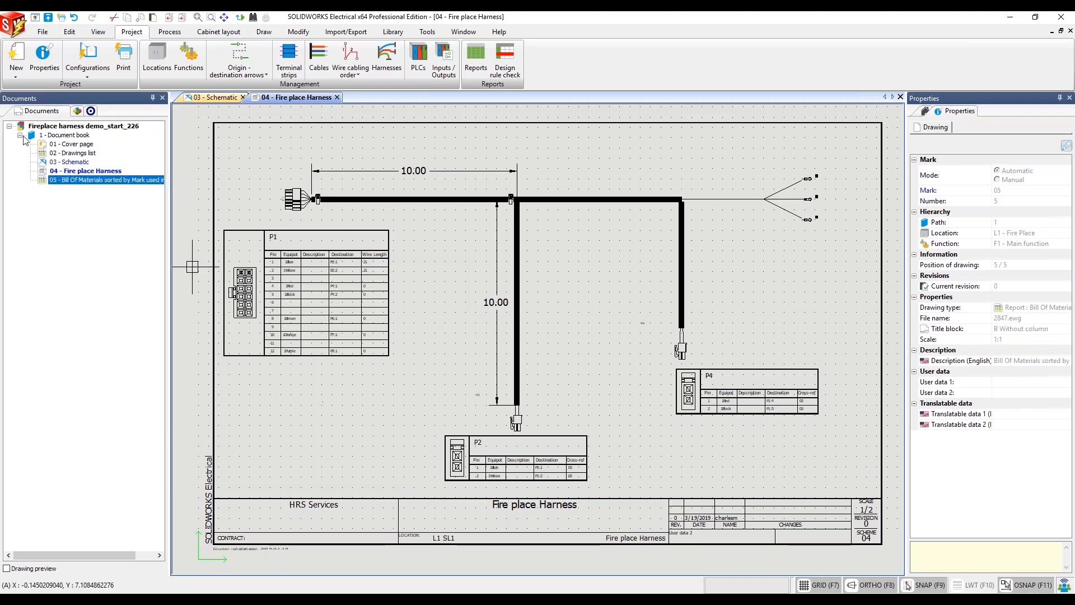
pyautogui.doubleClick(67, 180)
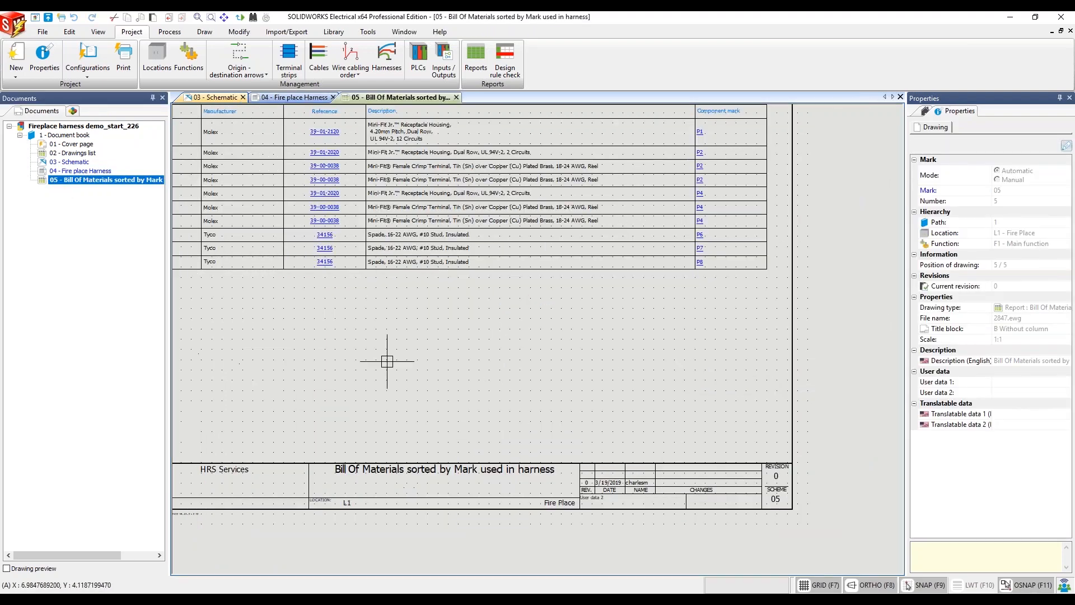
pyautogui.scroll(3, 391, 326)
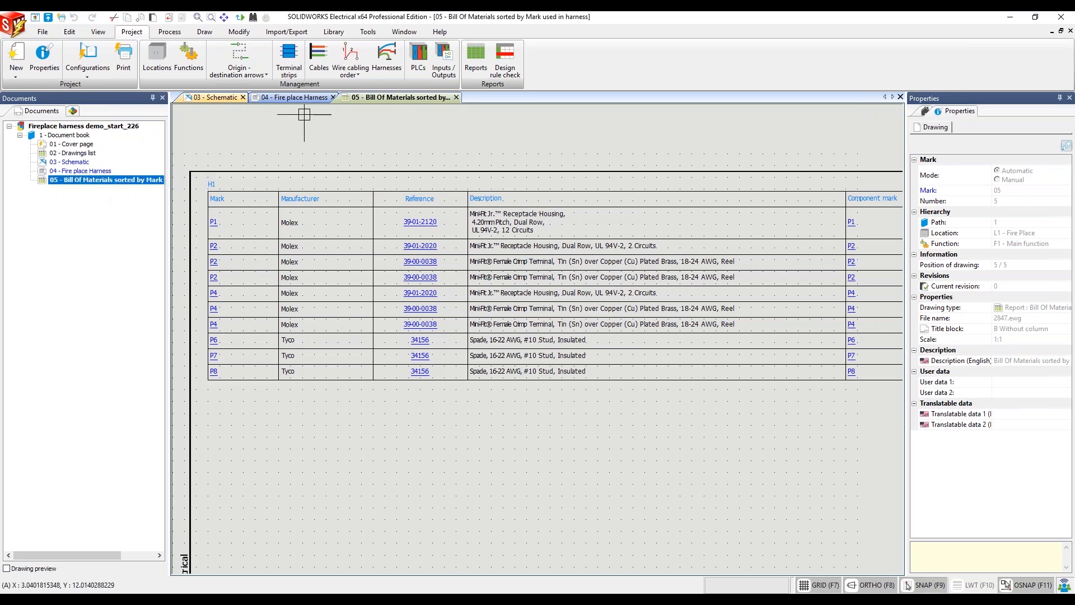
# In the column configuration of the Bill Of Materials sorted by Mark report, merge rows using the Reference column
pyautogui.click(475, 61)
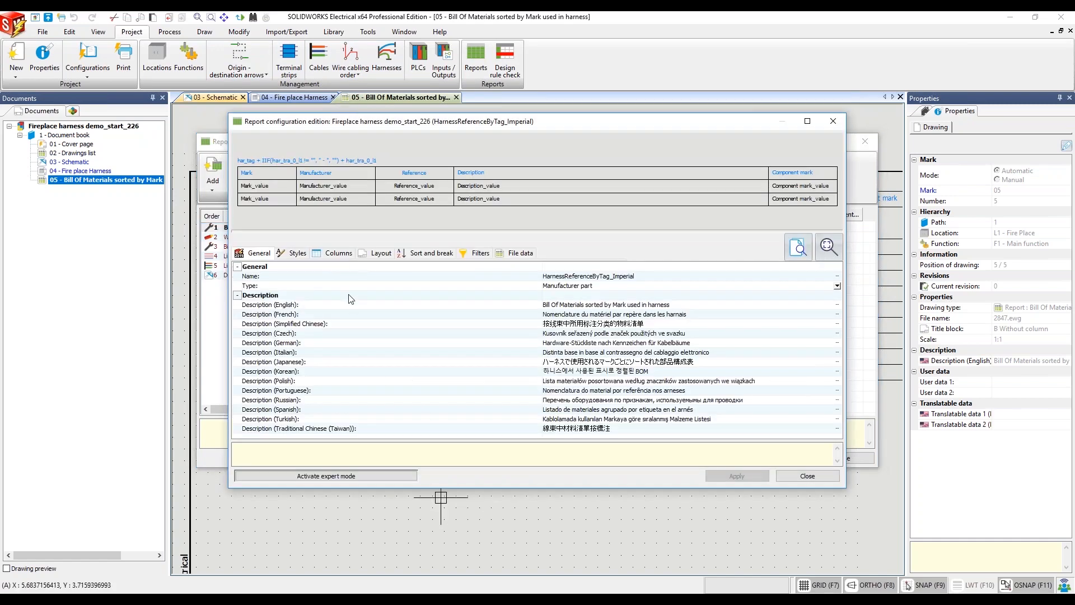
pyautogui.click(338, 254)
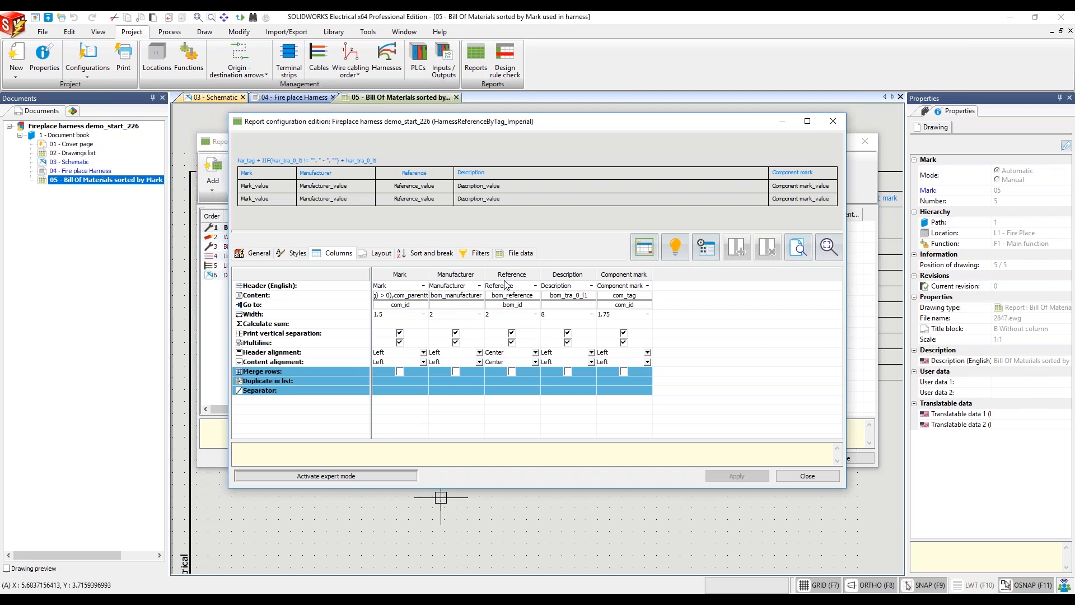
pyautogui.click(511, 371)
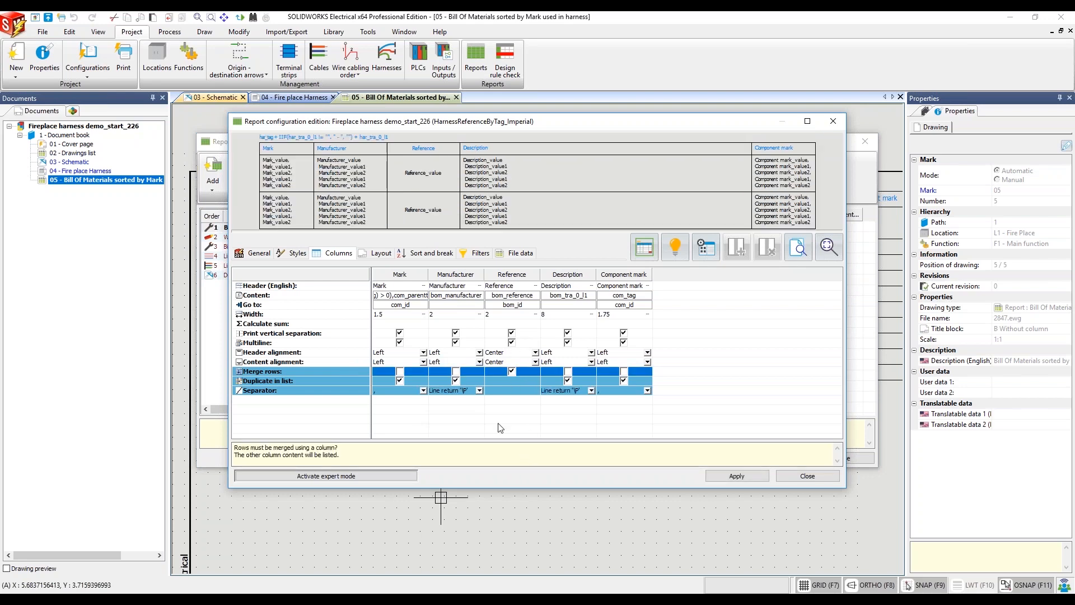
# Turn off duplicates in list for the Manufacturer, Component mark, Description and Mark columns, apply the configuration and close the report manager
pyautogui.click(456, 380)
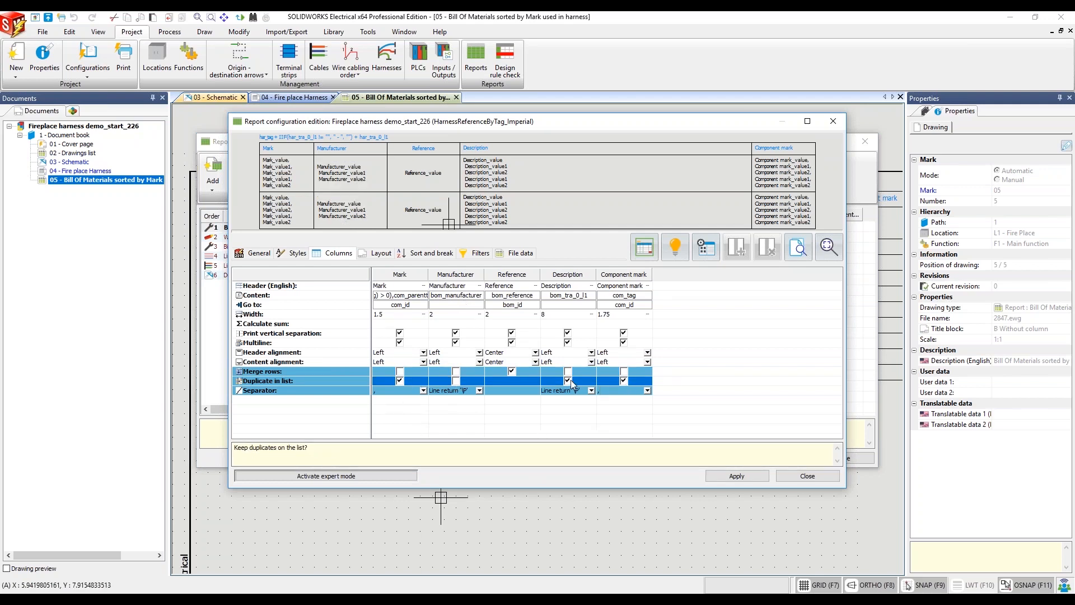
pyautogui.click(624, 381)
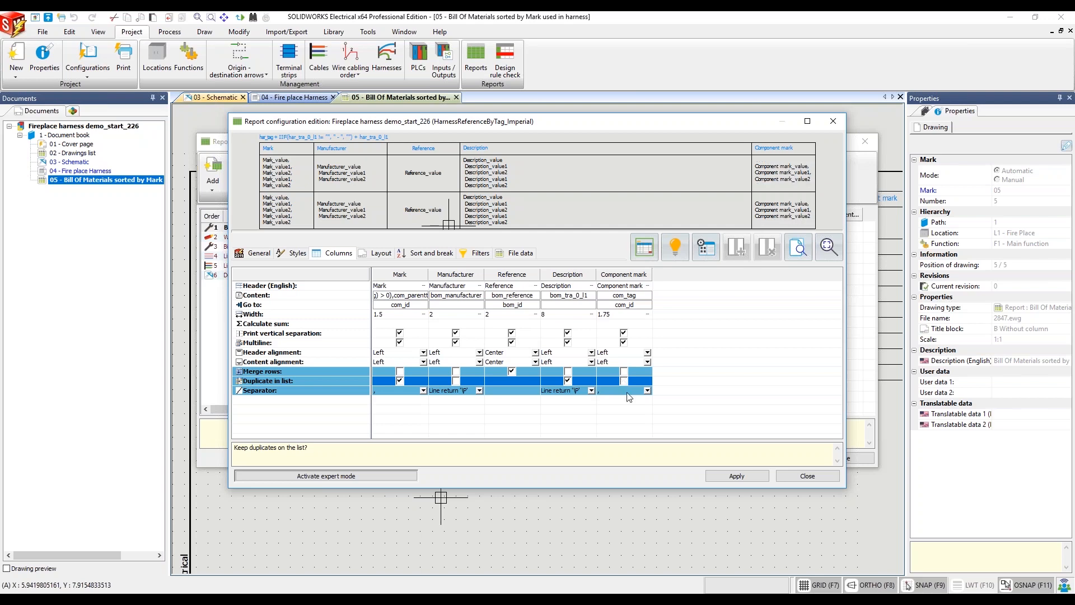
pyautogui.click(568, 381)
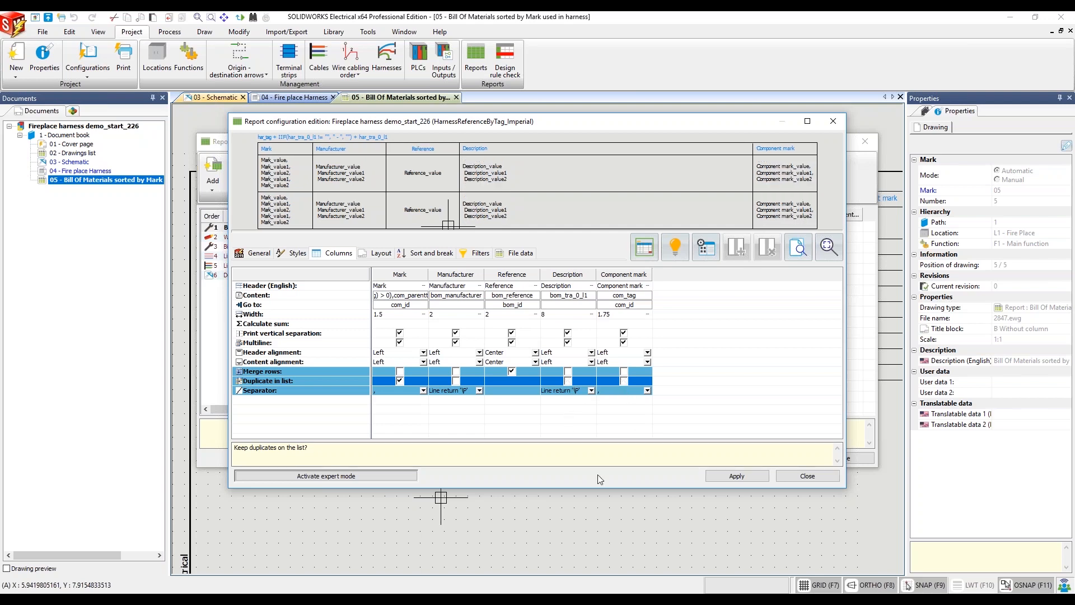
pyautogui.click(400, 381)
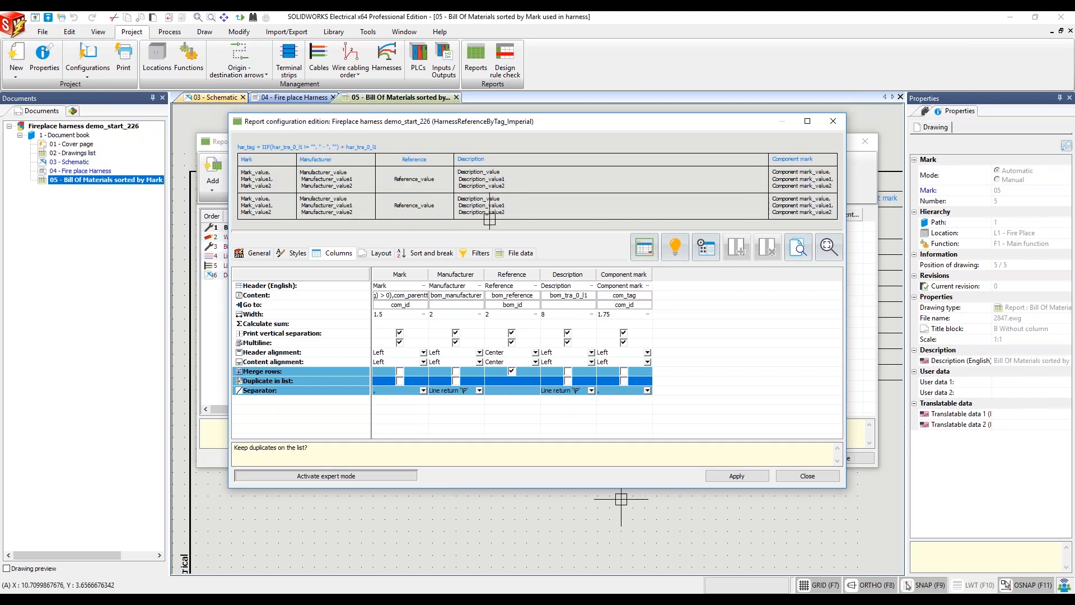
pyautogui.click(732, 477)
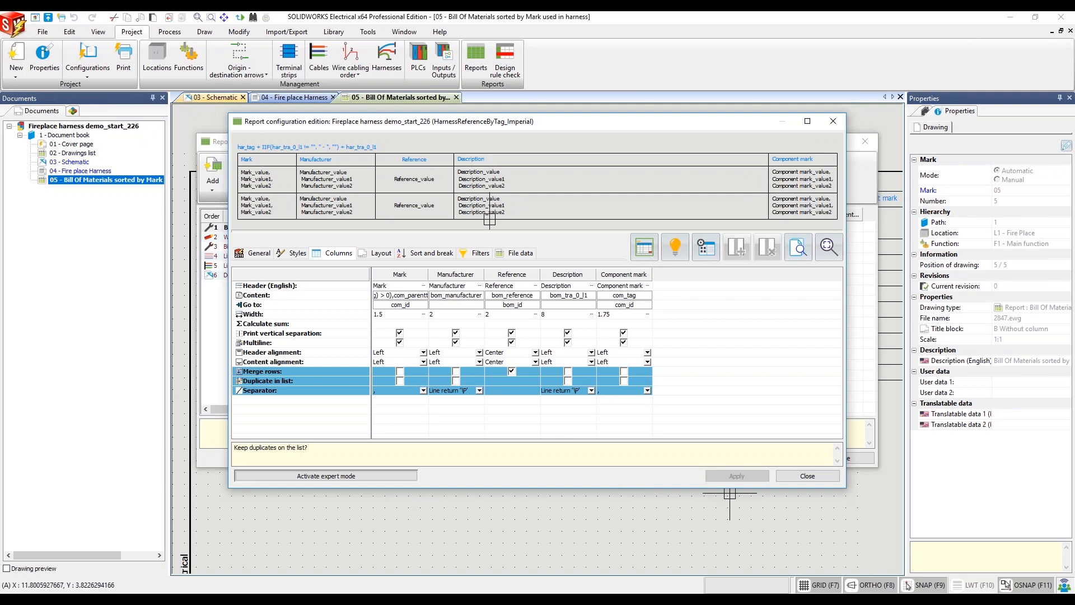
pyautogui.click(796, 480)
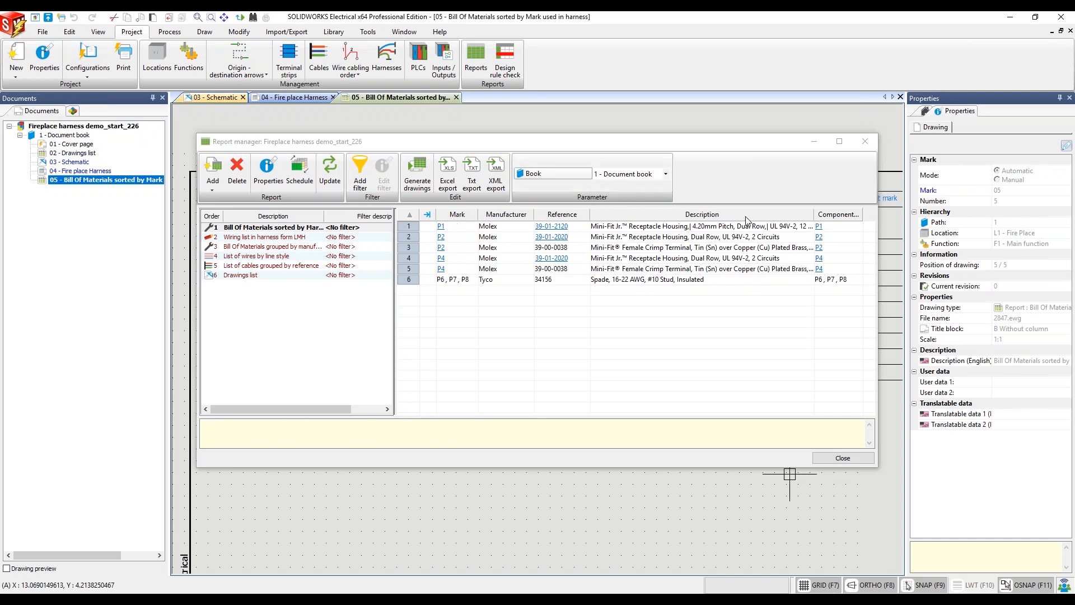
pyautogui.click(842, 458)
pyautogui.scroll(-2, 463, 431)
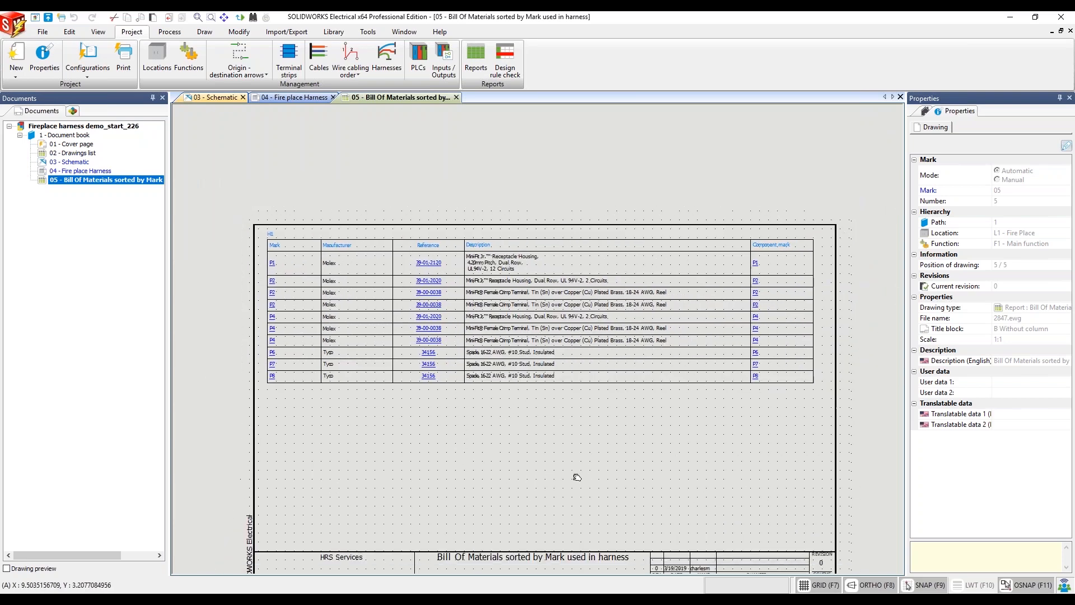
# Open drawing 04, Fire place Harness, and override the text of the horizontal dimension above the main bundle with 120.00
pyautogui.scroll(2, 577, 477)
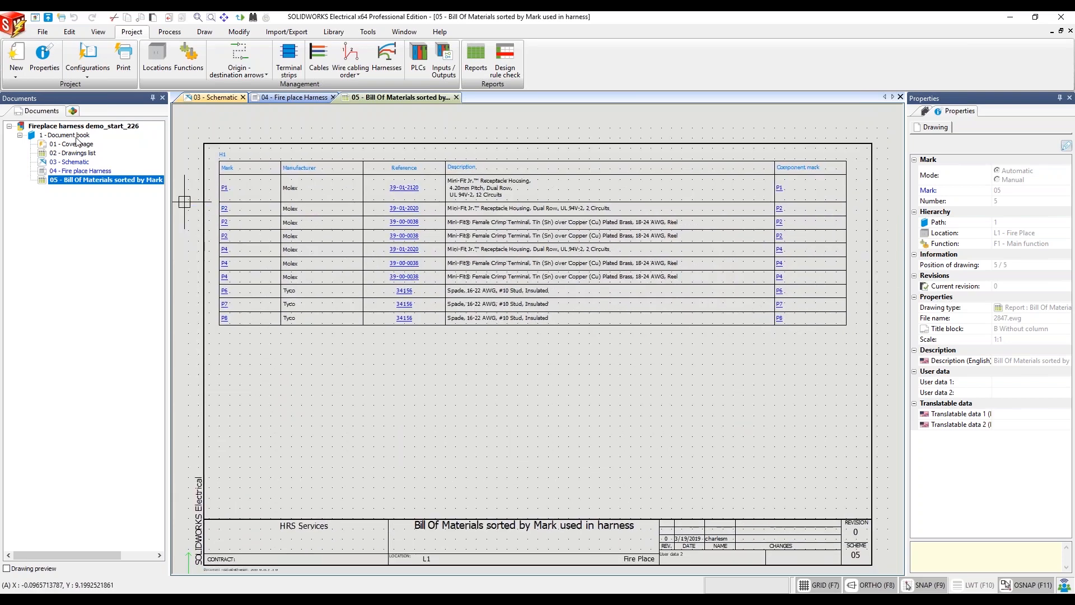
pyautogui.doubleClick(80, 170)
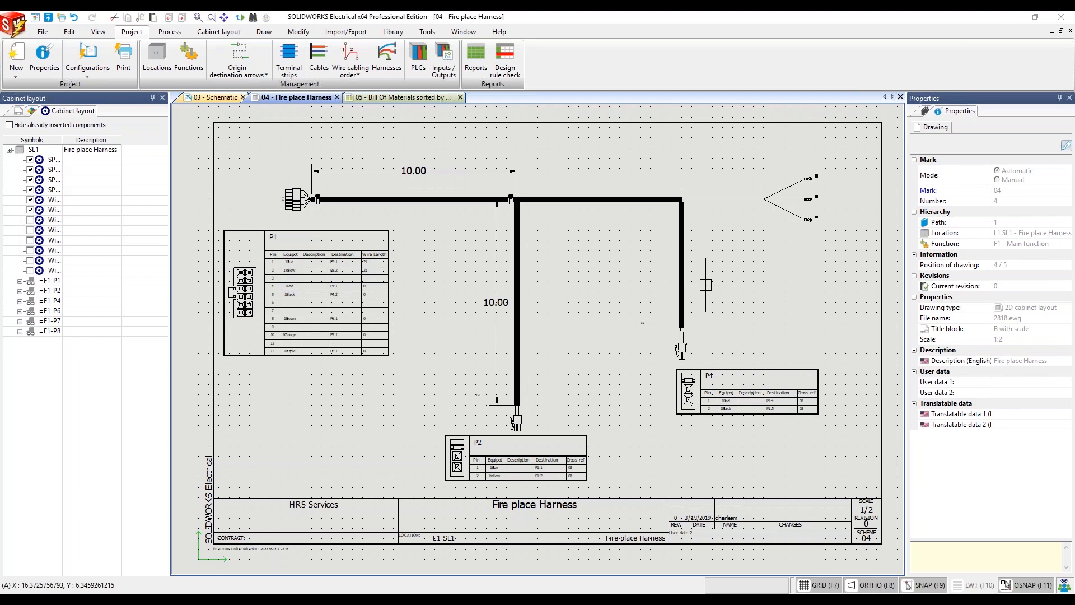
pyautogui.click(419, 168)
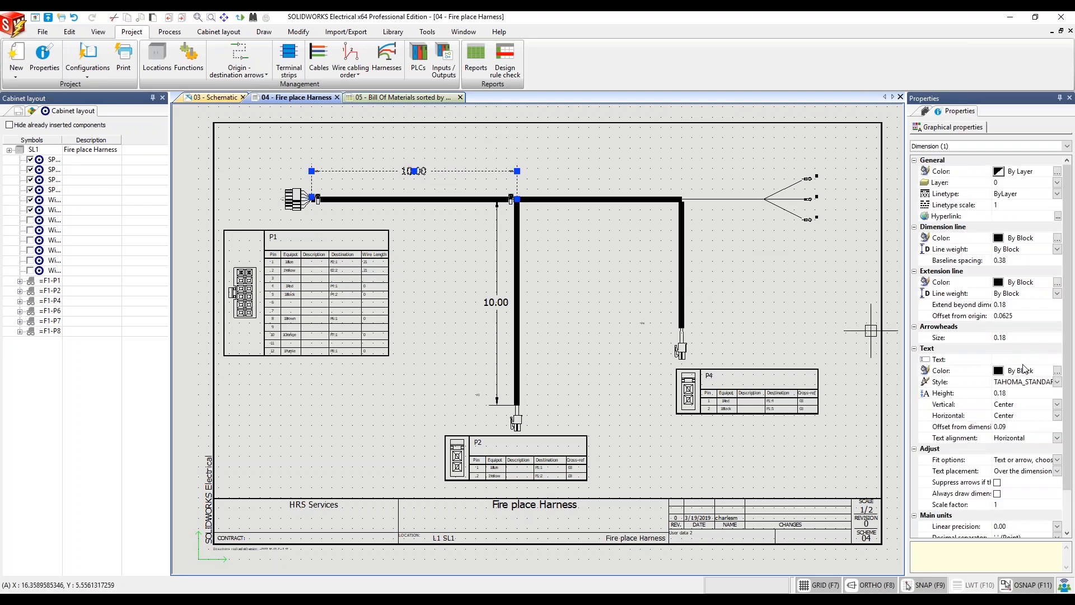
pyautogui.click(1014, 358)
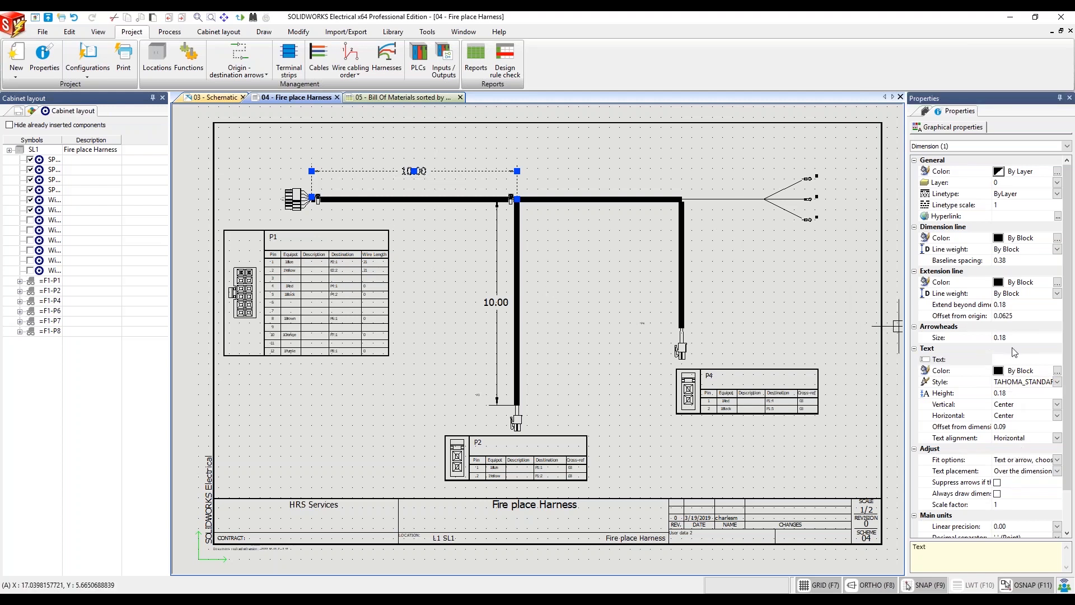
pyautogui.click(1003, 360)
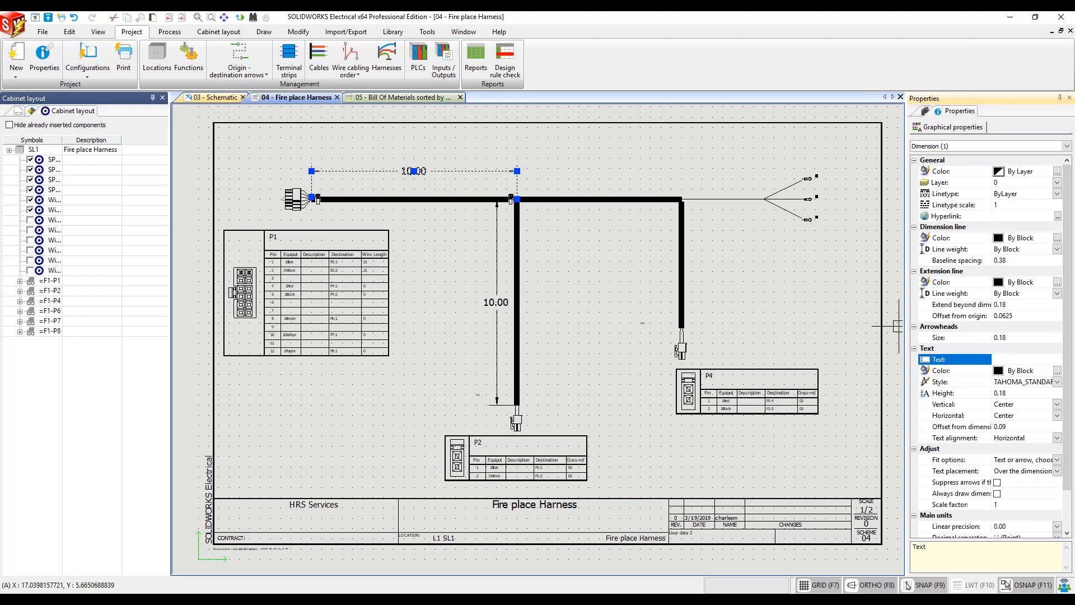
pyautogui.write('120')
pyautogui.press('Return')
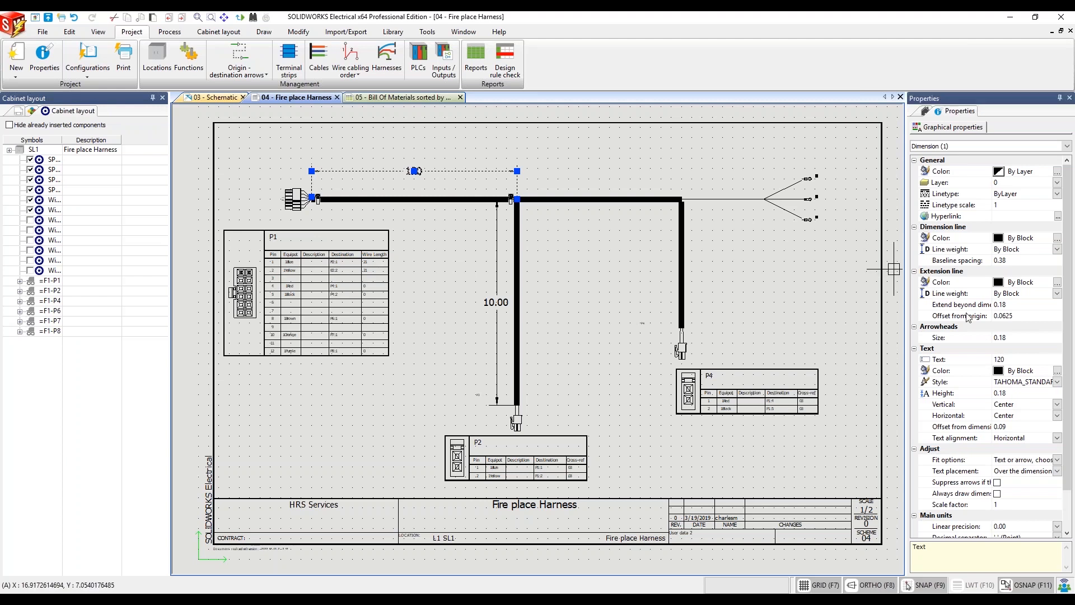
pyautogui.click(1012, 360)
pyautogui.write('.00')
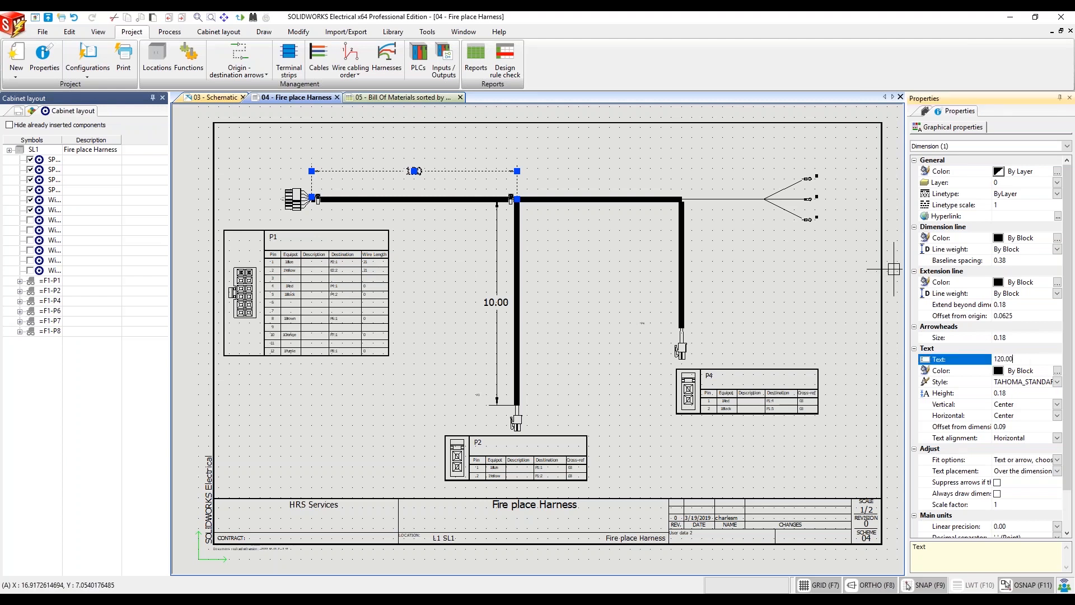
pyautogui.press('Return')
pyautogui.press('Escape')
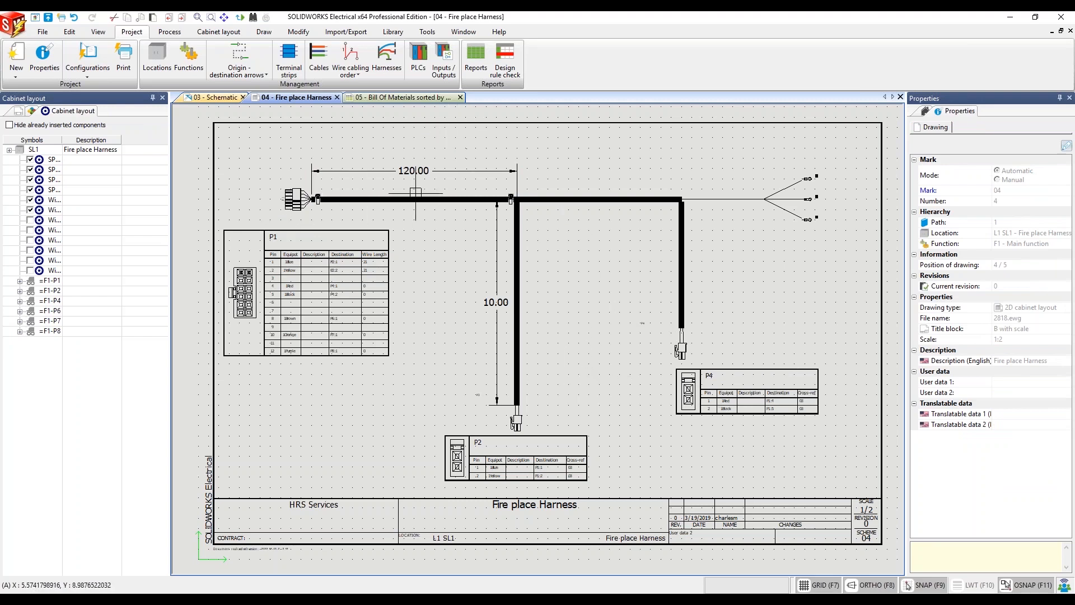
# Clear the text override on the horizontal dimension above the main bundle of the harness
pyautogui.click(497, 303)
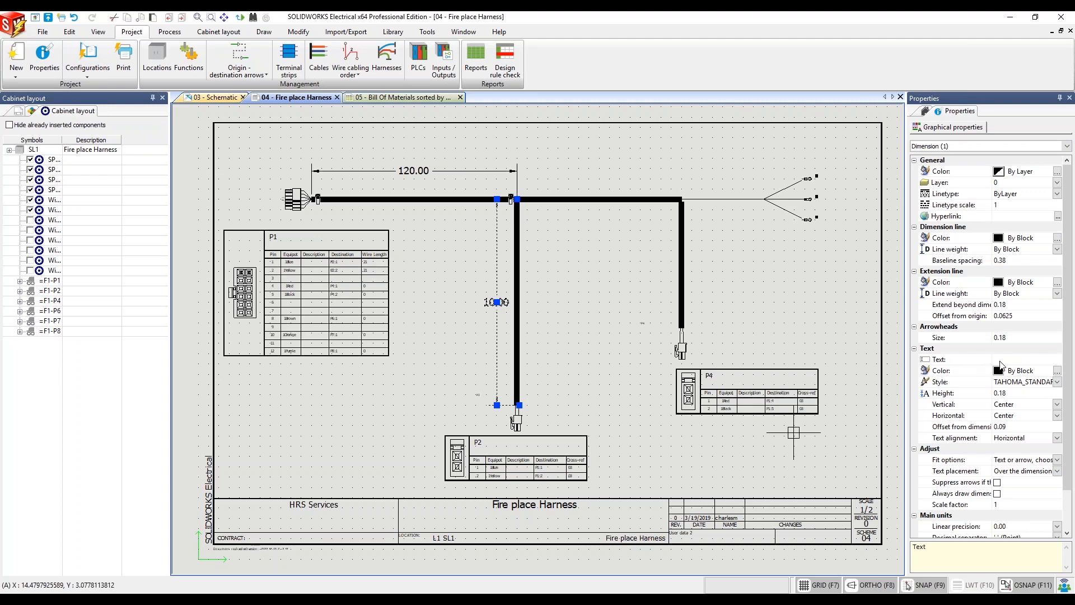
pyautogui.click(411, 171)
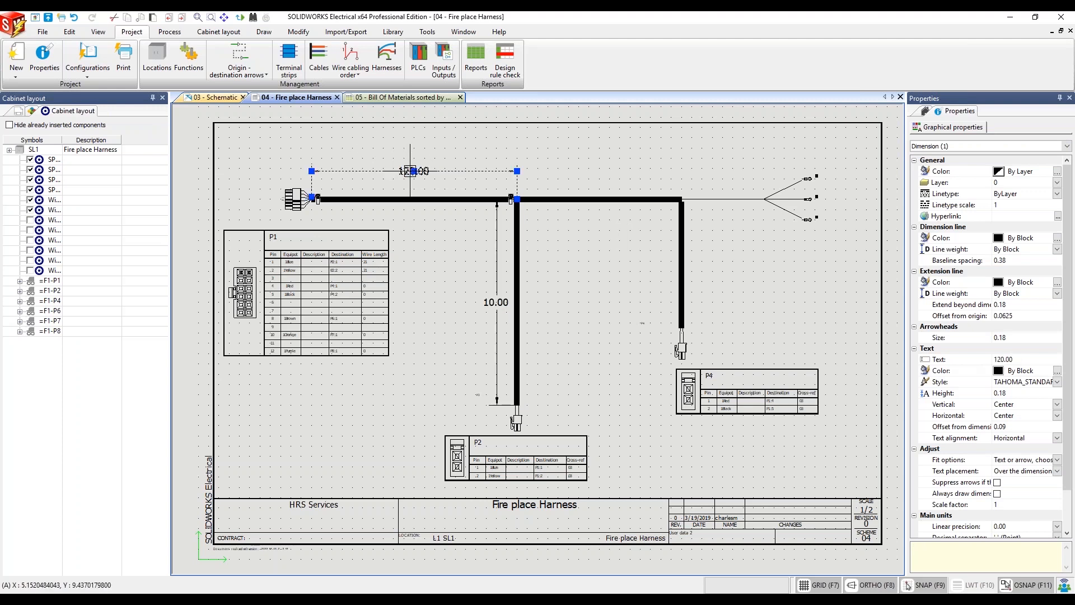
pyautogui.click(969, 359)
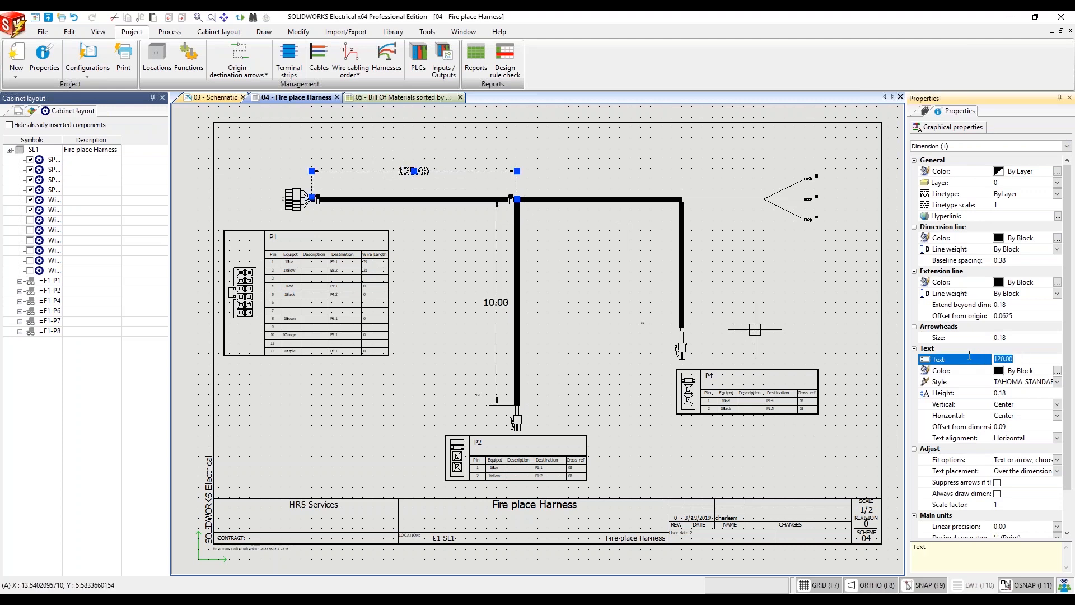
pyautogui.write('0')
pyautogui.press('Return')
pyautogui.press('Escape')
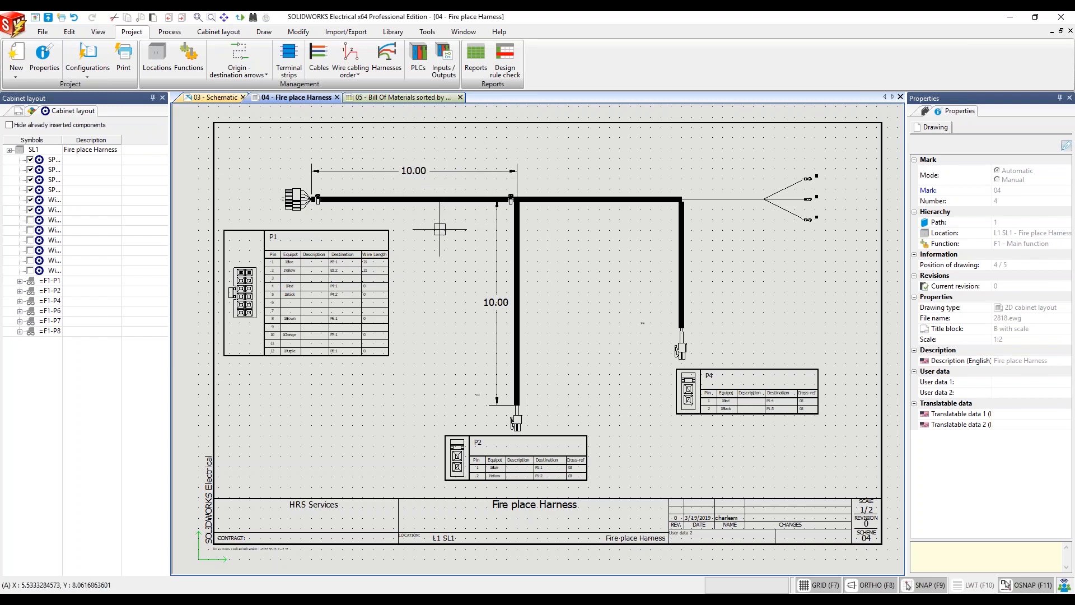
pyautogui.click(294, 187)
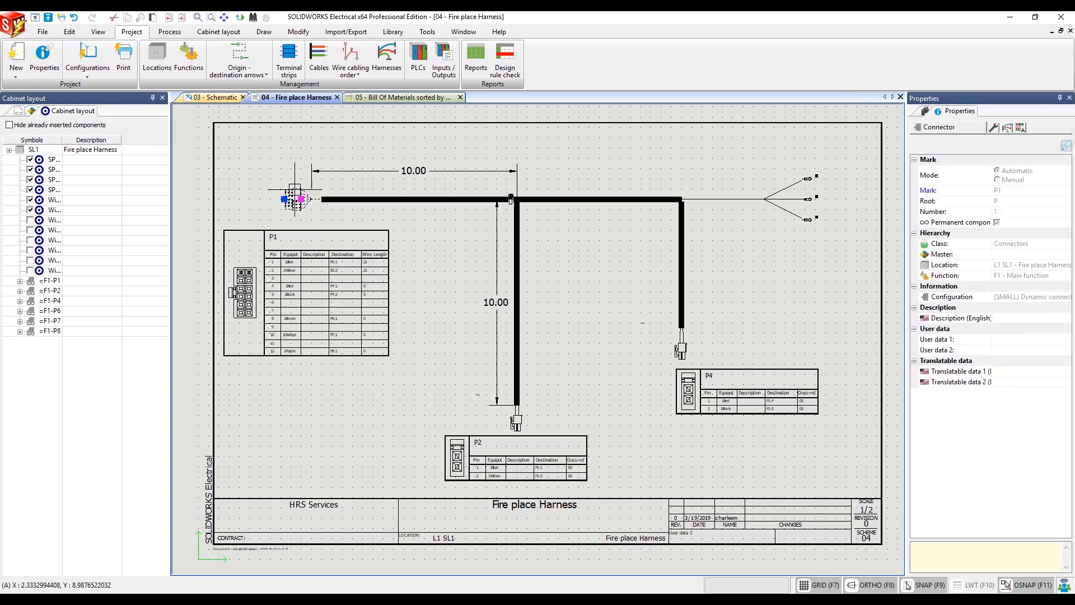
pyautogui.click(298, 32)
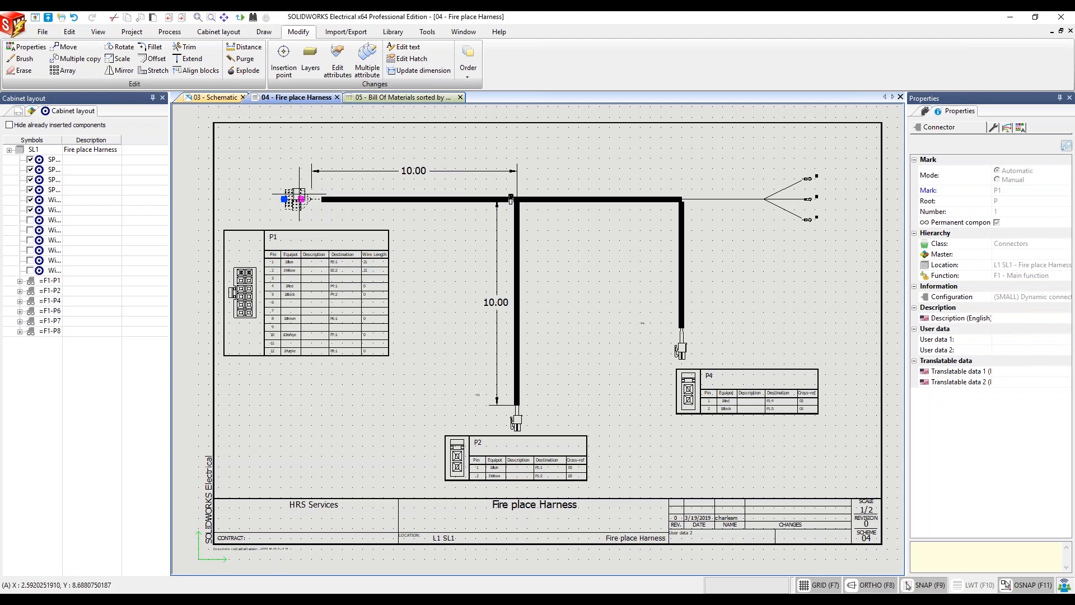
pyautogui.press('Escape')
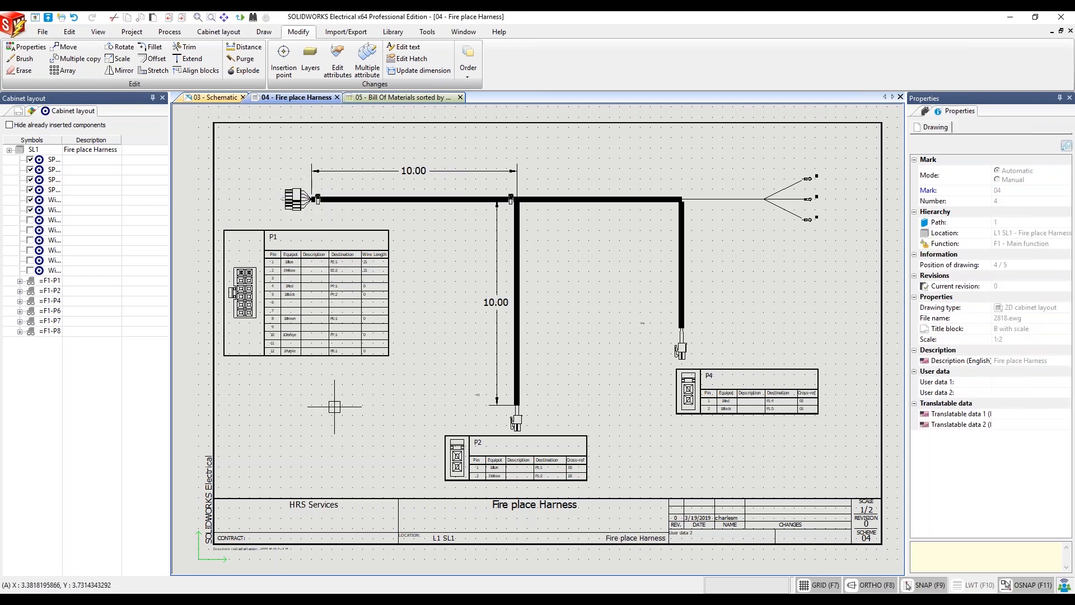
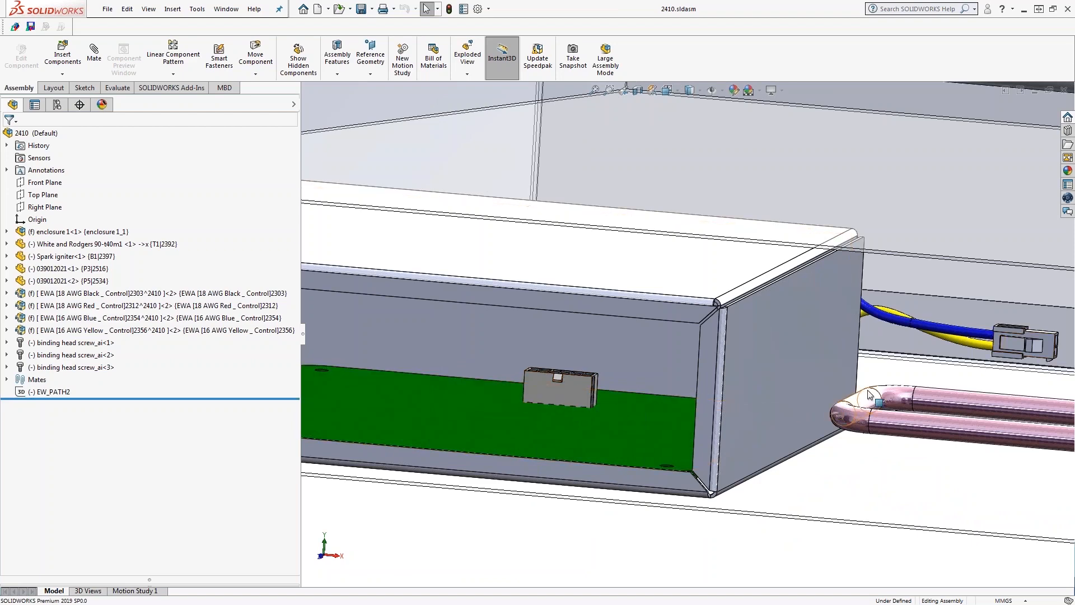
# Switch from the SOLIDWORKS fireplace assembly 2410 to Enterprise Harness Electrical by loading the assembly there
pyautogui.scroll(7, 871, 394)
pyautogui.moveTo(915, 367); pyautogui.dragTo(896, 367, button='middle')
pyautogui.scroll(-5, 784, 347)
pyautogui.scroll(1, 738, 338)
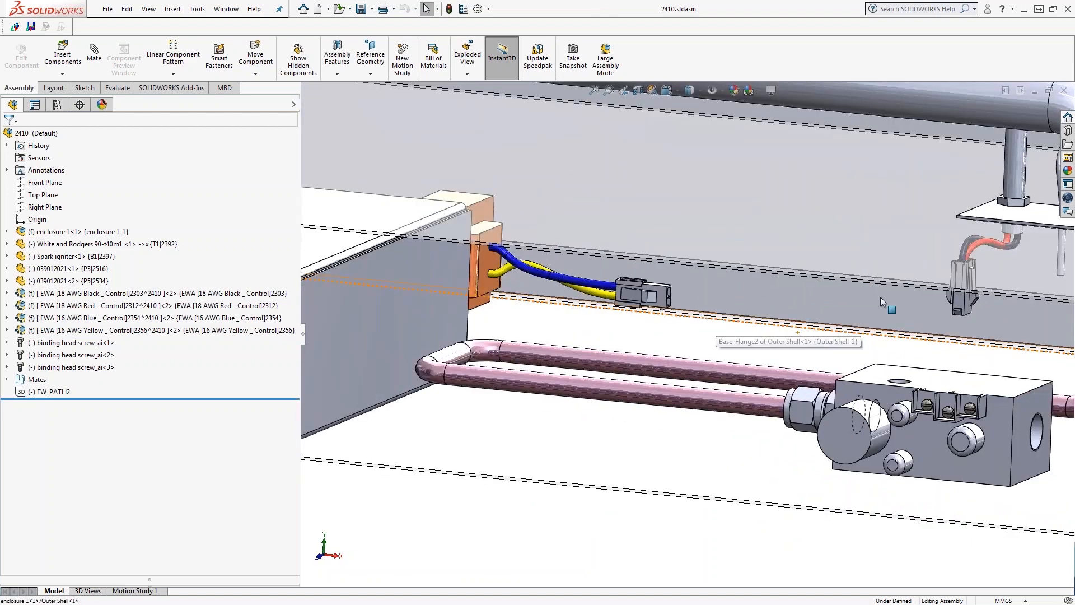
pyautogui.scroll(4, 731, 331)
pyautogui.scroll(-5, 750, 346)
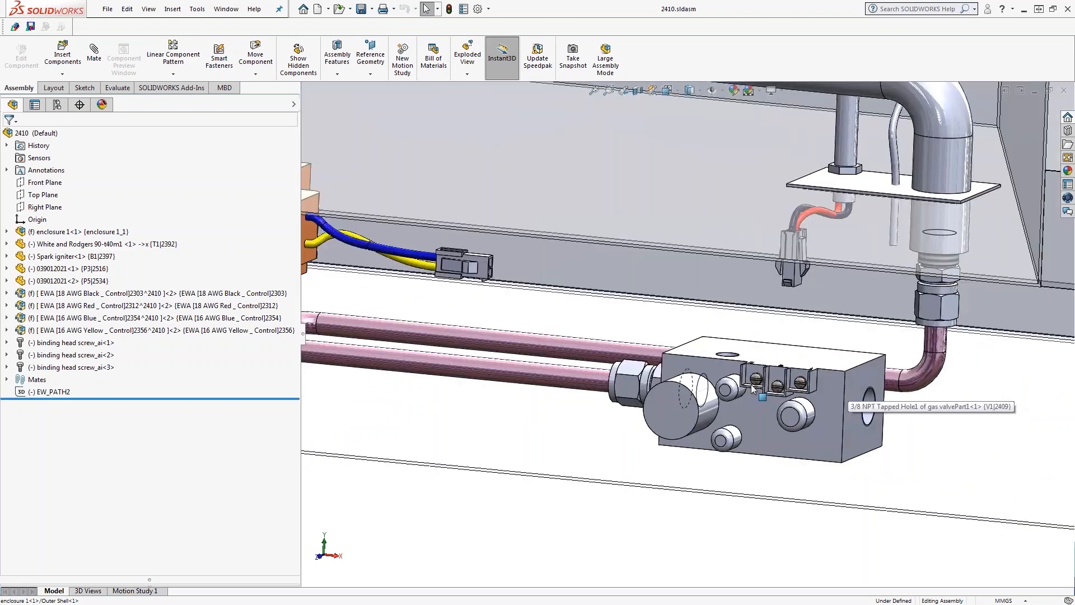
pyautogui.scroll(5, 801, 386)
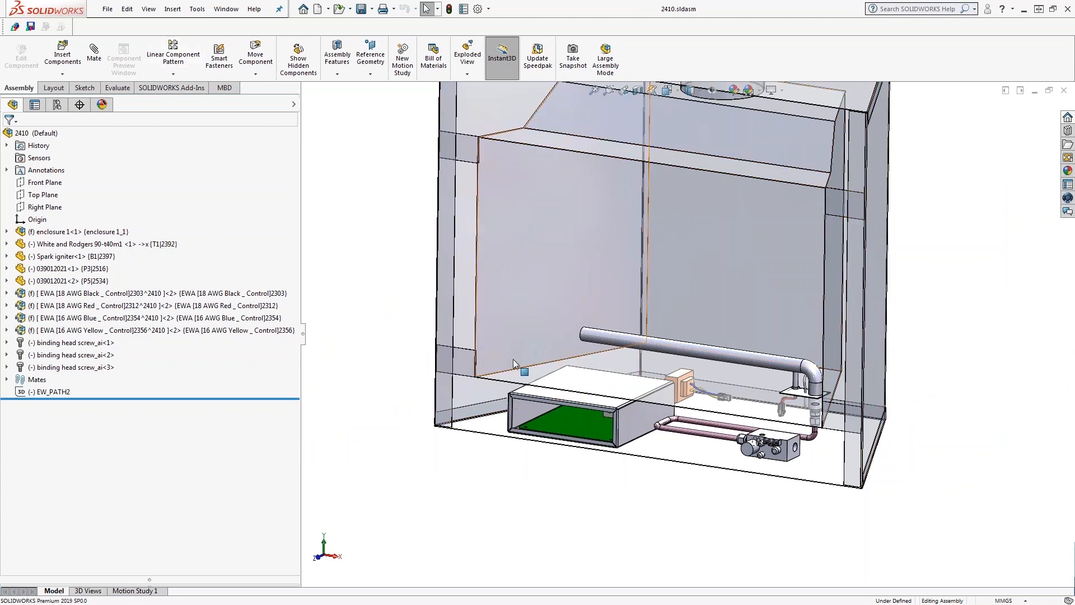
pyautogui.click(15, 27)
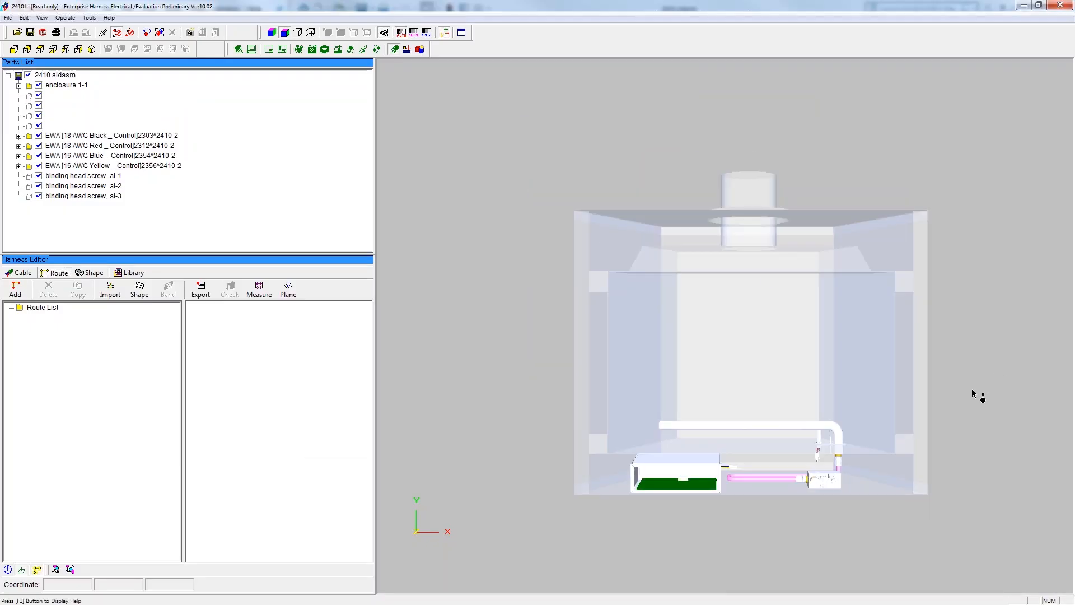
# Hide FireBox-1 within enclosure 1-1 to expose the controller box, gas valve and transformer, and clear the selection
pyautogui.moveTo(977, 405); pyautogui.dragTo(847, 508)
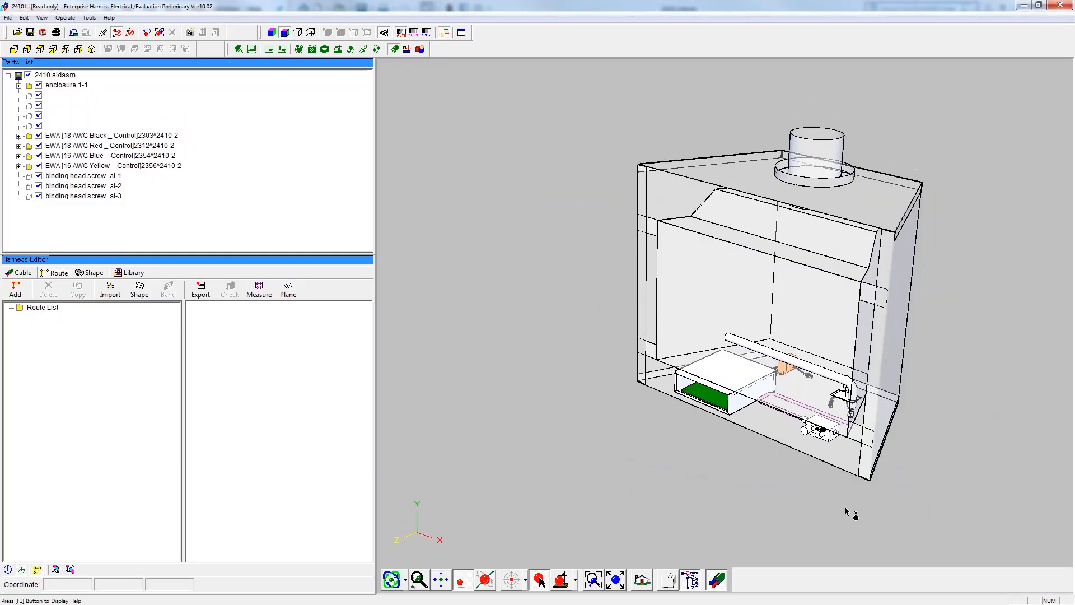
pyautogui.scroll(3, 840, 499)
pyautogui.scroll(5, 811, 404)
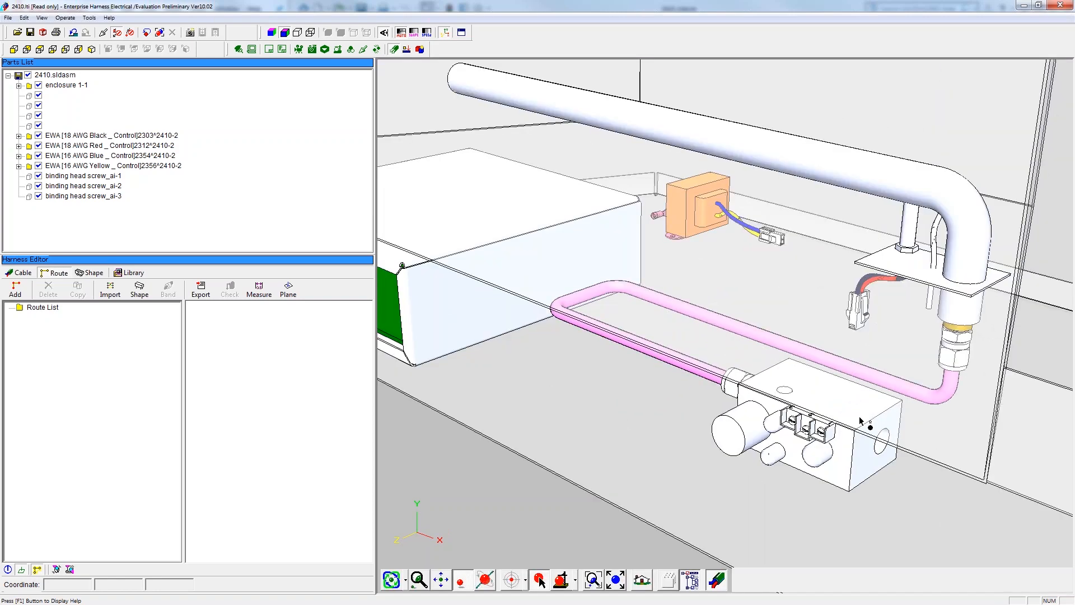
pyautogui.scroll(-10, 737, 324)
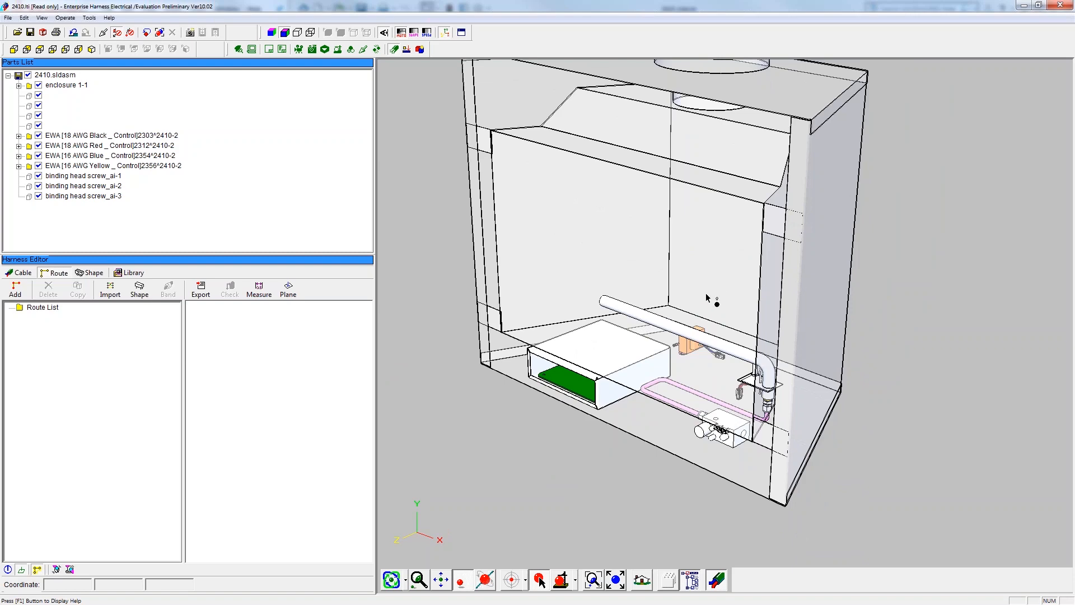
pyautogui.scroll(-2, 687, 370)
pyautogui.scroll(2, 688, 370)
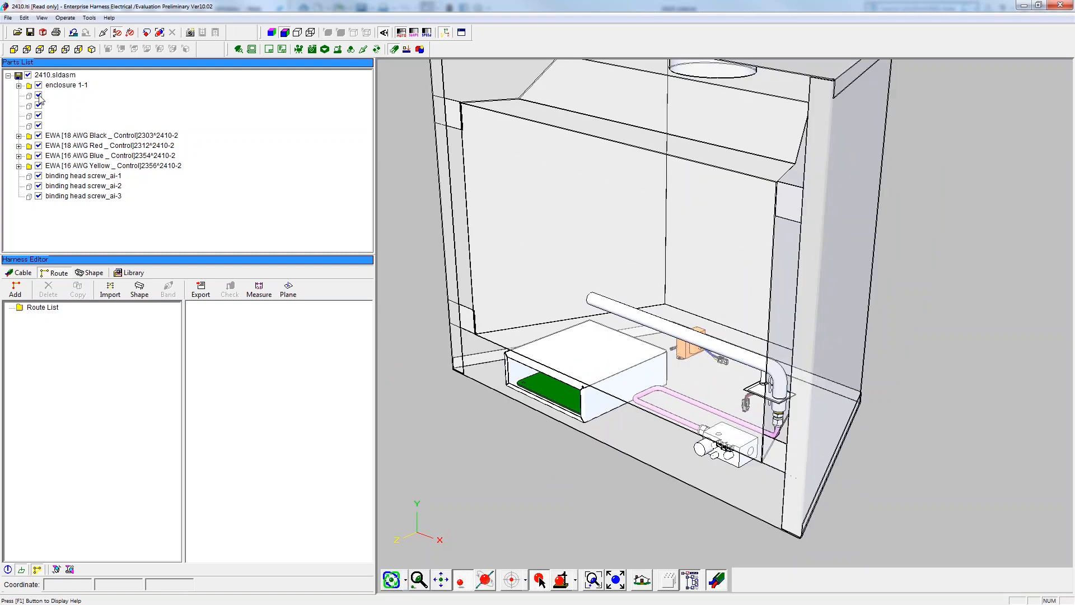
pyautogui.click(19, 86)
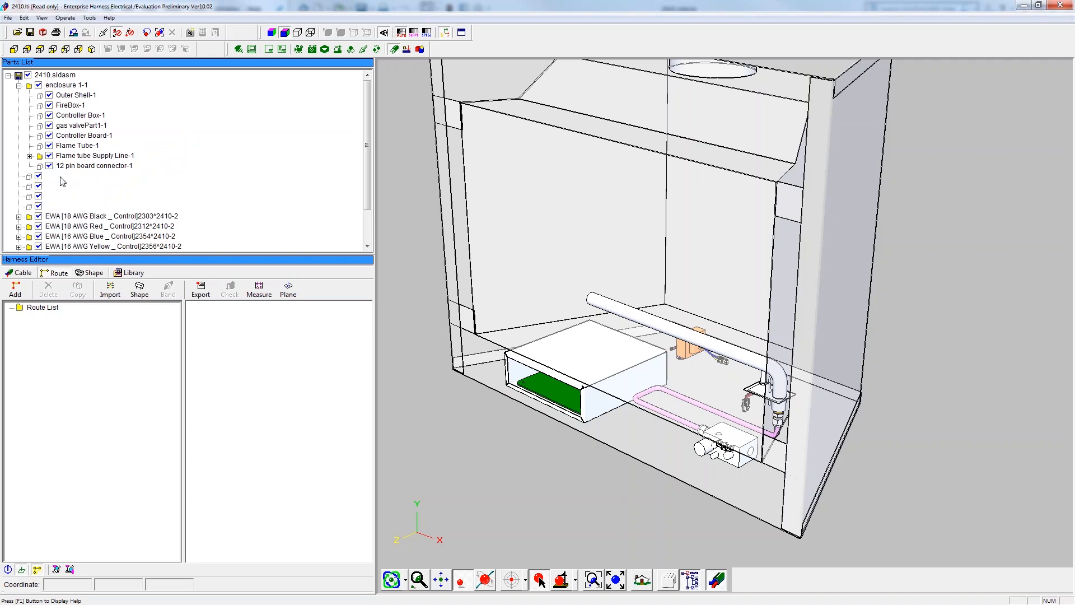
pyautogui.click(49, 105)
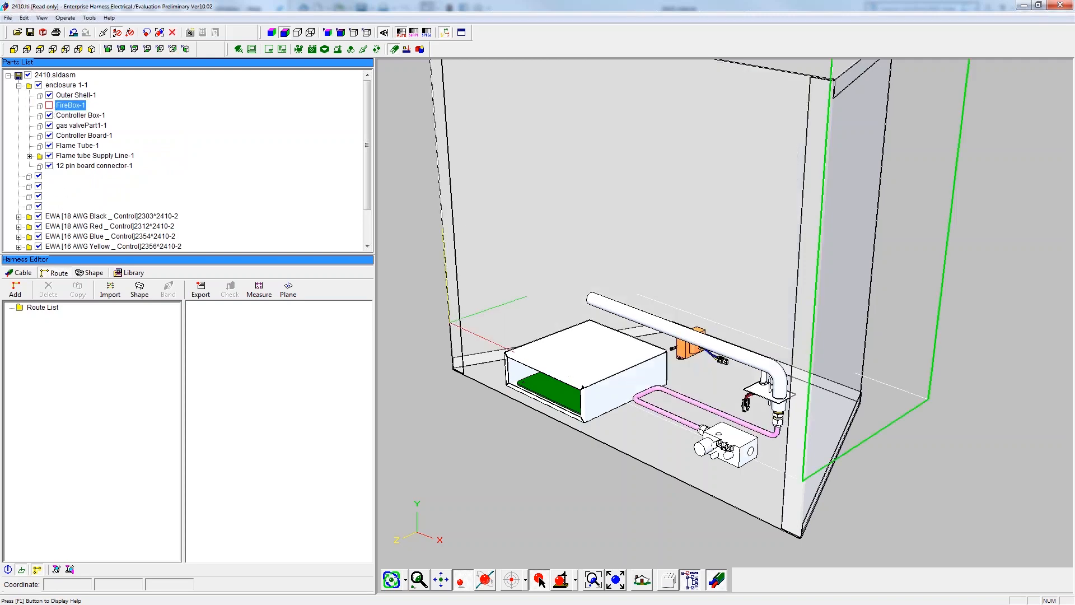
pyautogui.moveTo(680, 496); pyautogui.dragTo(684, 476, button='middle')
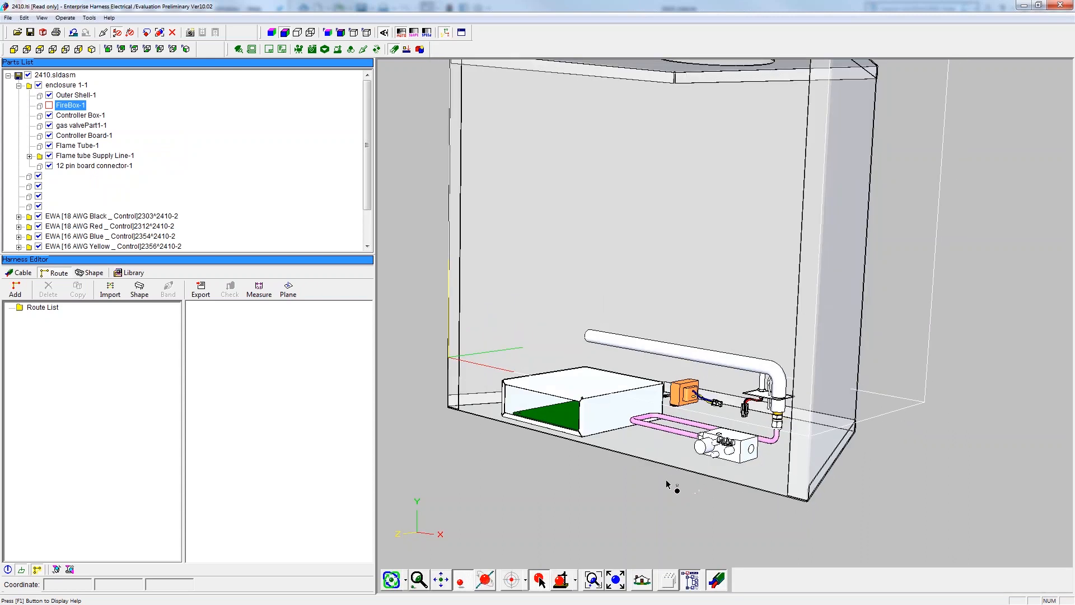
pyautogui.click(578, 489)
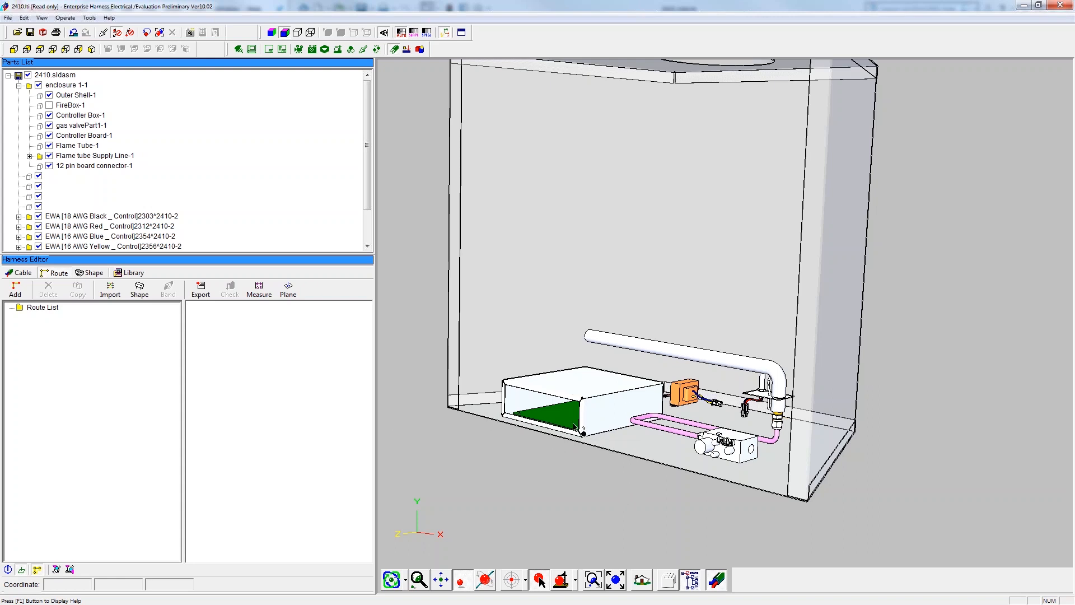
# Review Wiring list in harness form LMH.csv in Excel, close it, and import it as the FromTo list for the connector shapes
pyautogui.click(96, 273)
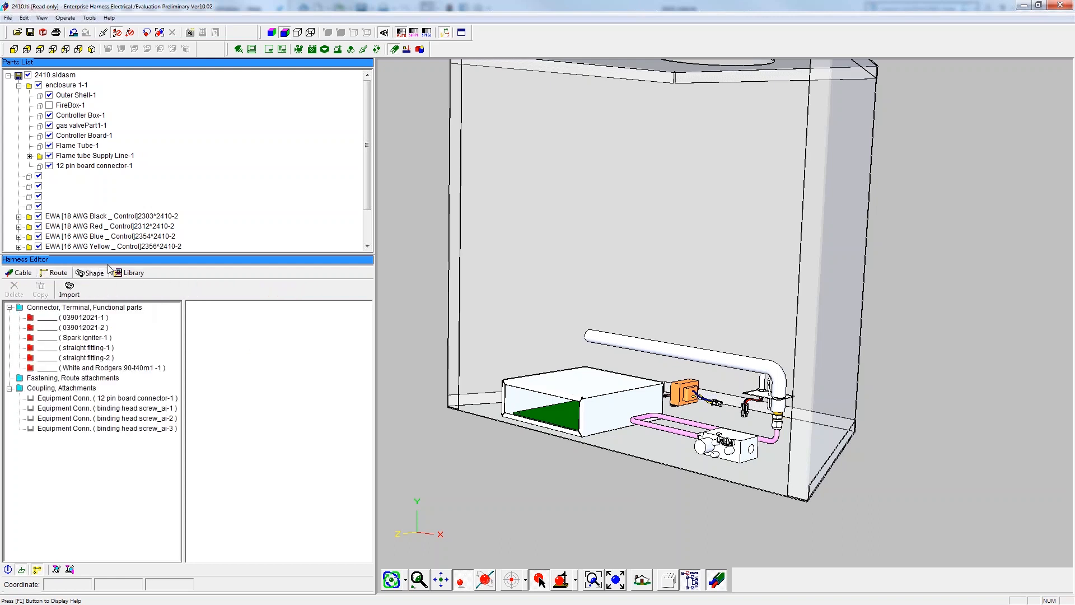
pyautogui.click(70, 289)
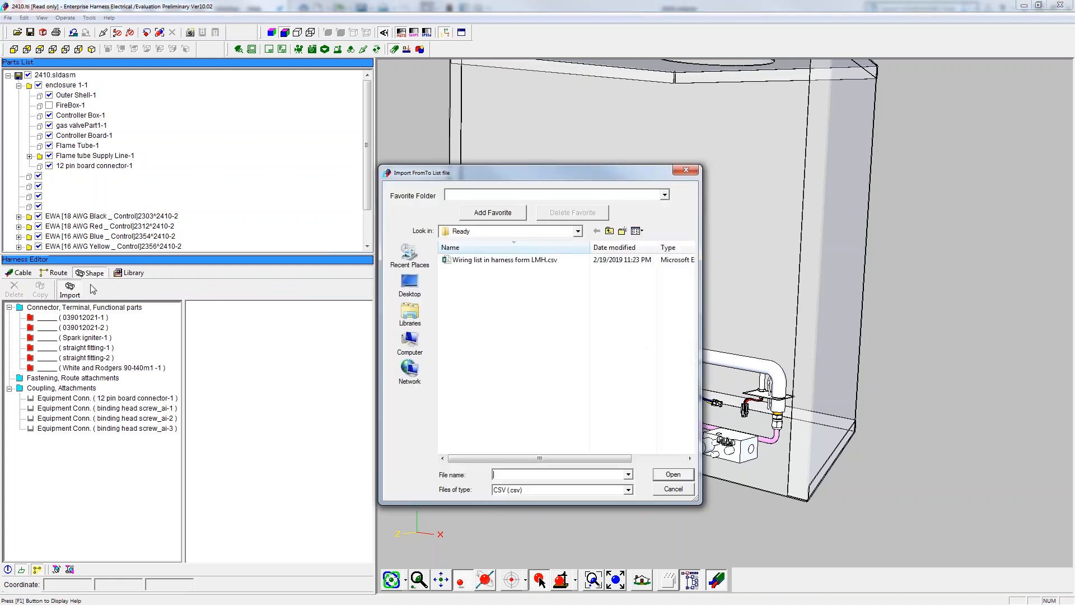
pyautogui.click(503, 264)
pyautogui.rightClick(506, 264)
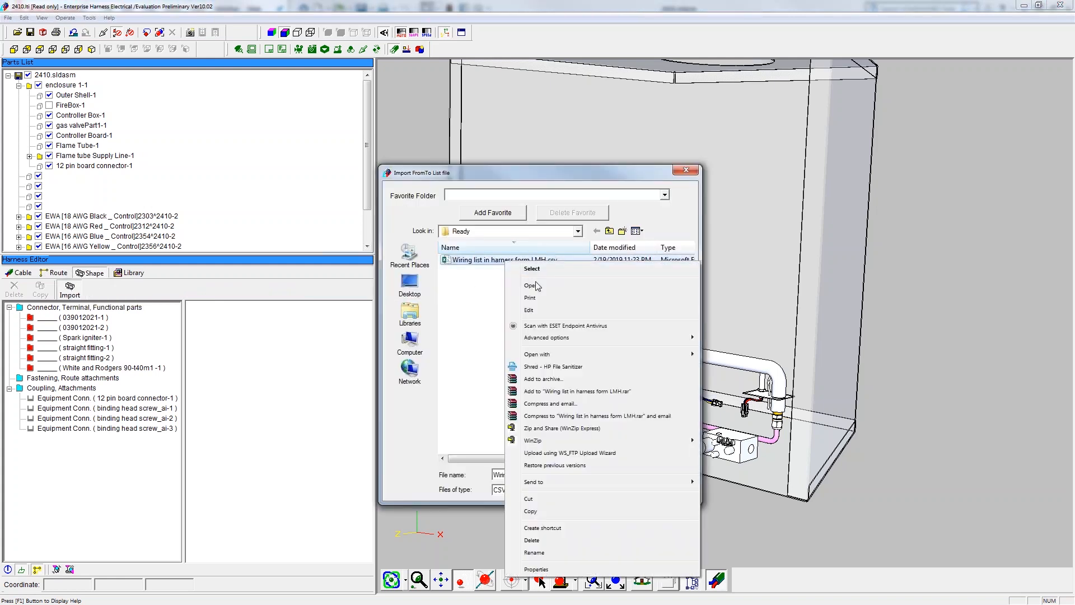
pyautogui.click(520, 267)
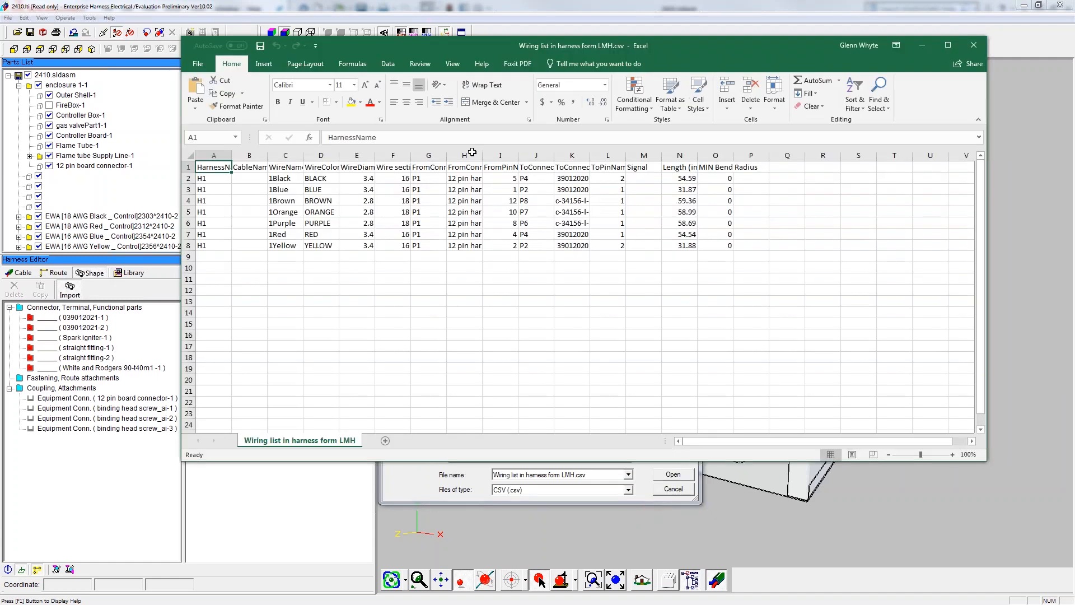
pyautogui.click(643, 256)
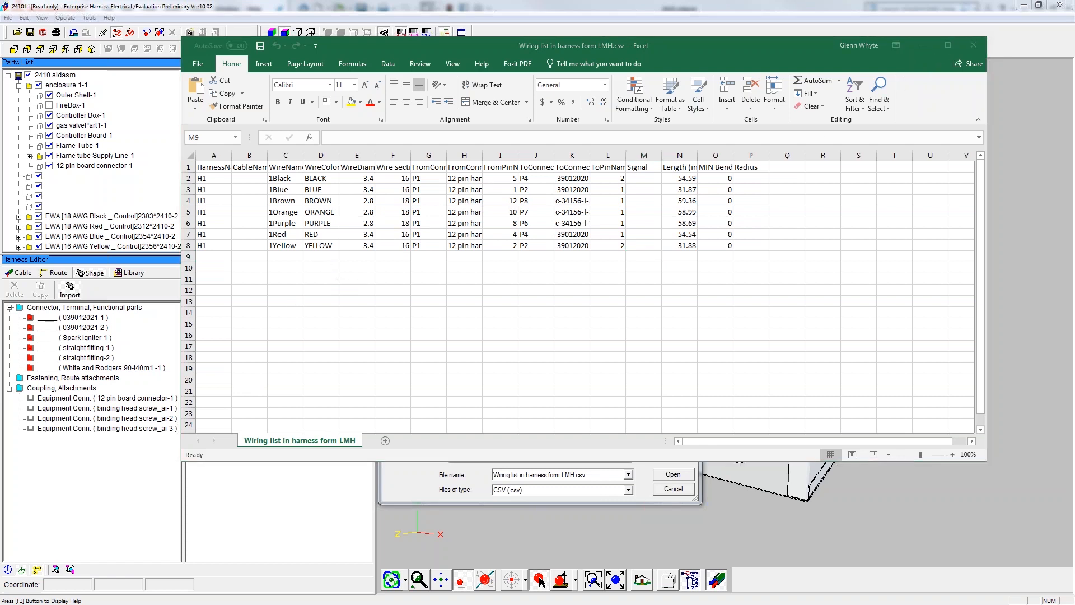
pyautogui.click(973, 45)
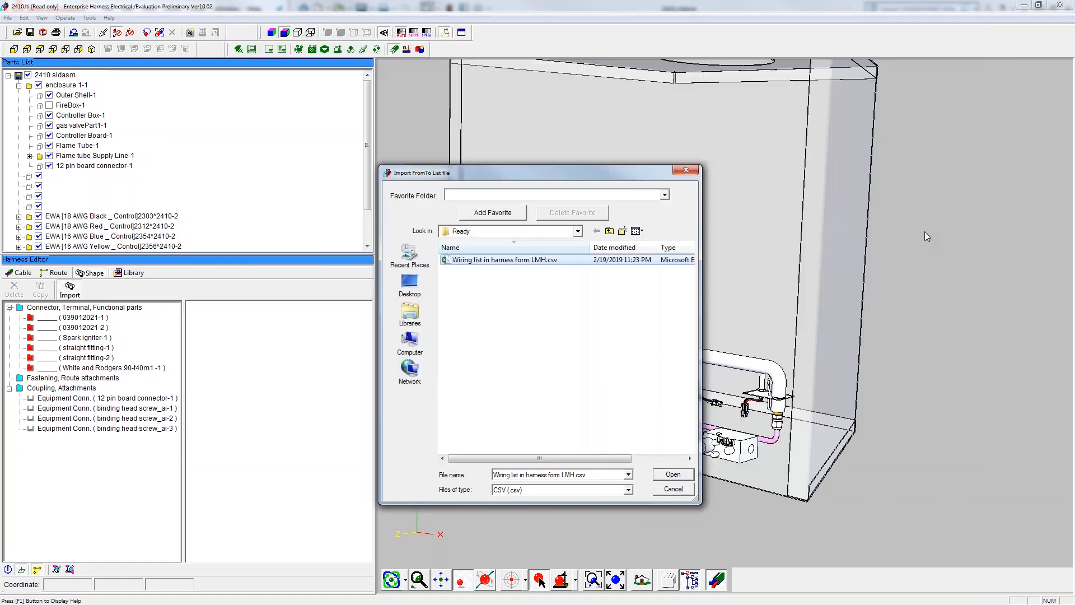
pyautogui.click(674, 474)
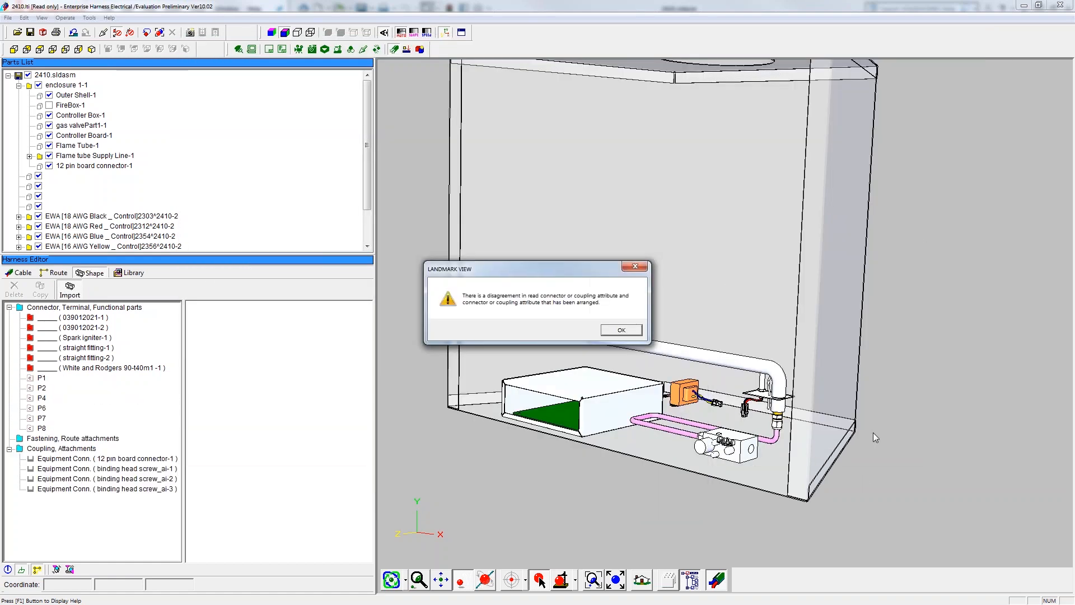
# Dismiss the attribute disagreement warning and review the unplaced connectors P1, P2, P4 and P6 from the imported list
pyautogui.click(629, 336)
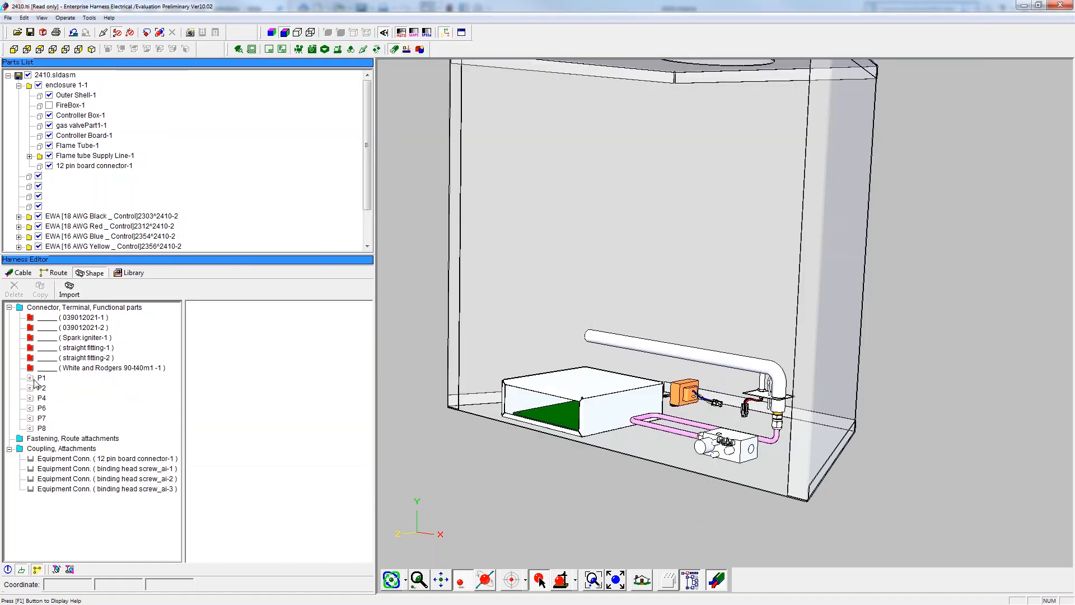
pyautogui.click(40, 378)
pyautogui.click(41, 388)
pyautogui.click(42, 398)
pyautogui.click(43, 408)
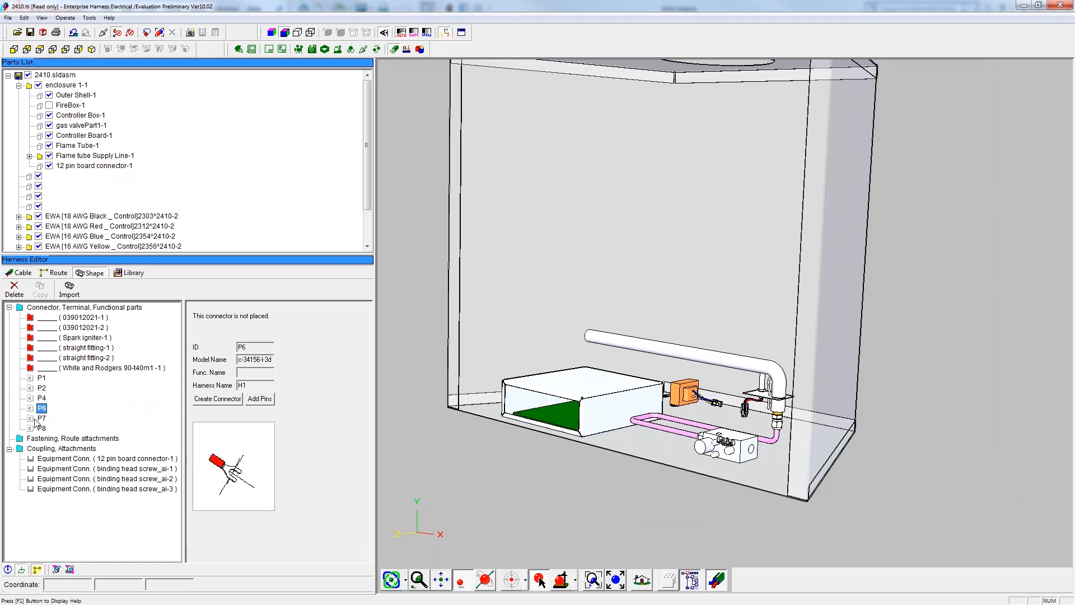
# Examine the coupling attachments for the 12 pin board connector and the three binding head screws
pyautogui.click(87, 459)
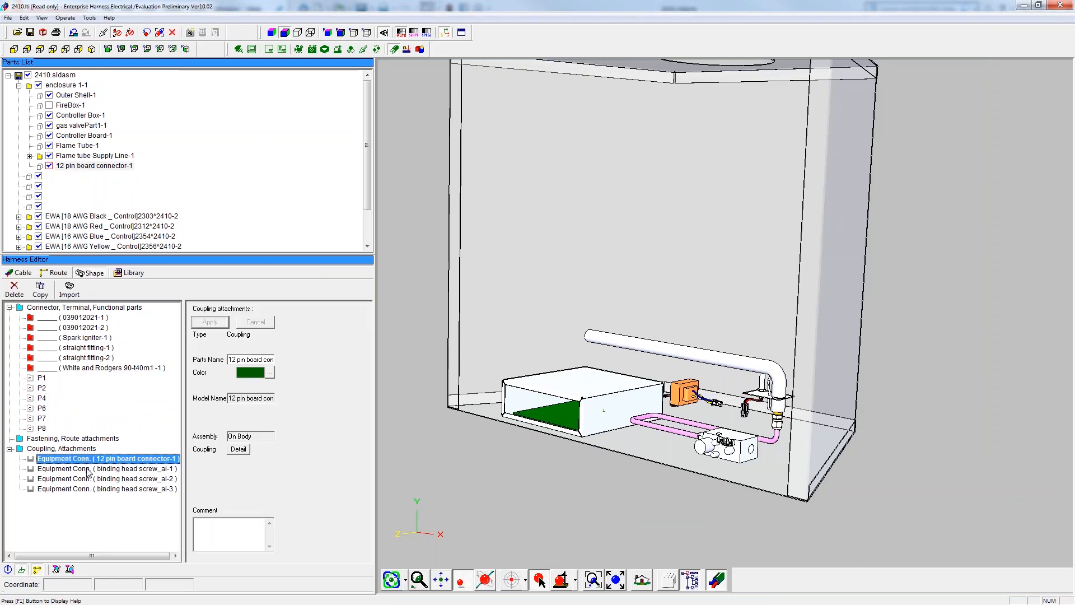
pyautogui.click(88, 469)
pyautogui.click(89, 479)
pyautogui.click(90, 489)
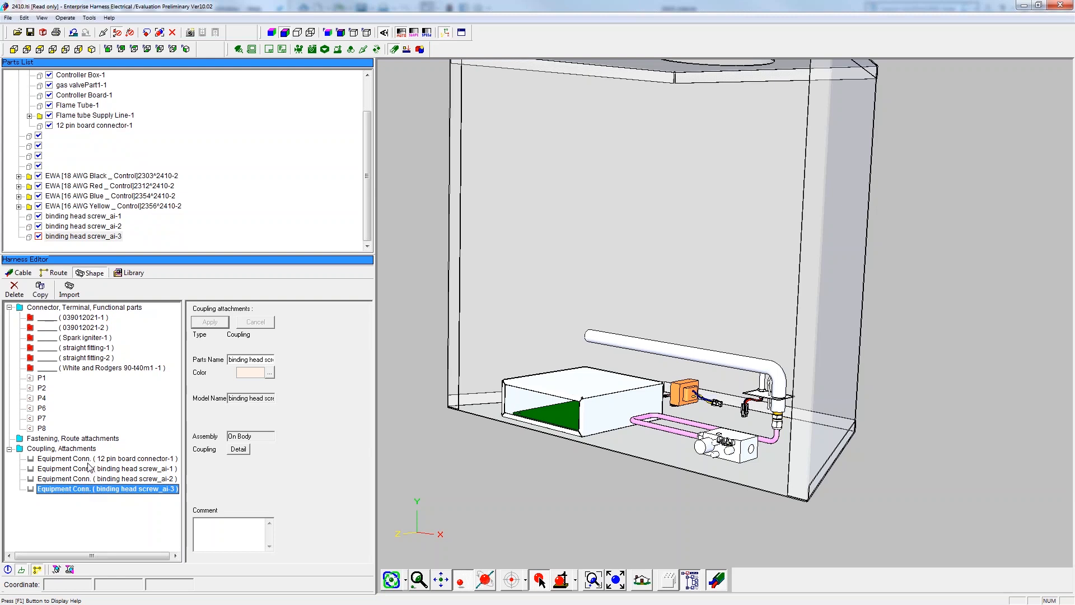
pyautogui.click(96, 461)
pyautogui.click(120, 469)
pyautogui.click(125, 479)
pyautogui.click(121, 496)
pyautogui.click(130, 486)
# Place connector P1 on the 12 pin board connector inside the controller box
pyautogui.moveTo(533, 476); pyautogui.dragTo(528, 417, button='middle')
pyautogui.scroll(4, 482, 396)
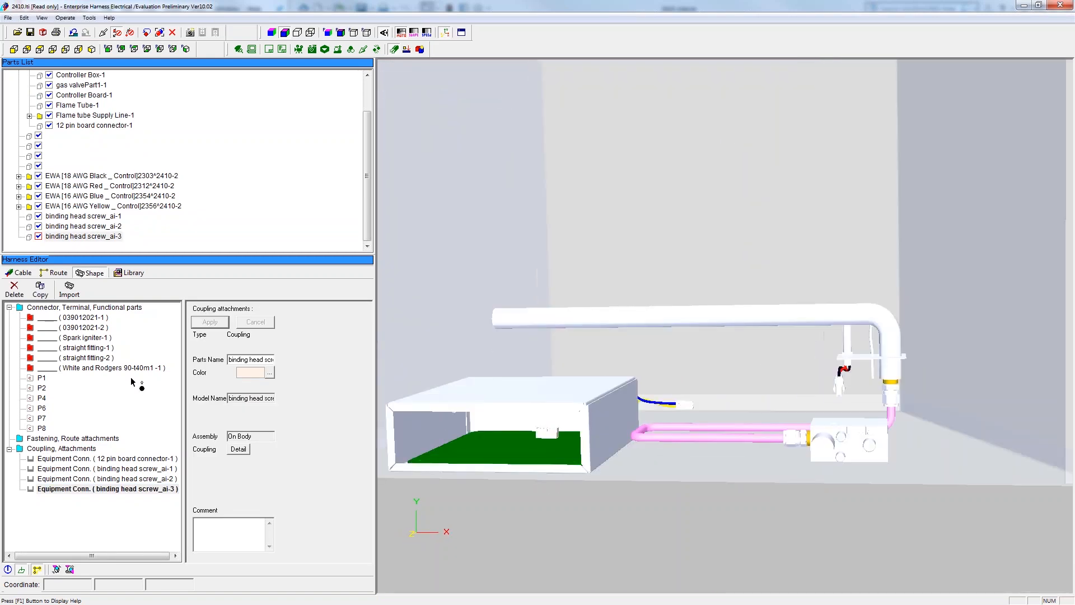
pyautogui.click(56, 380)
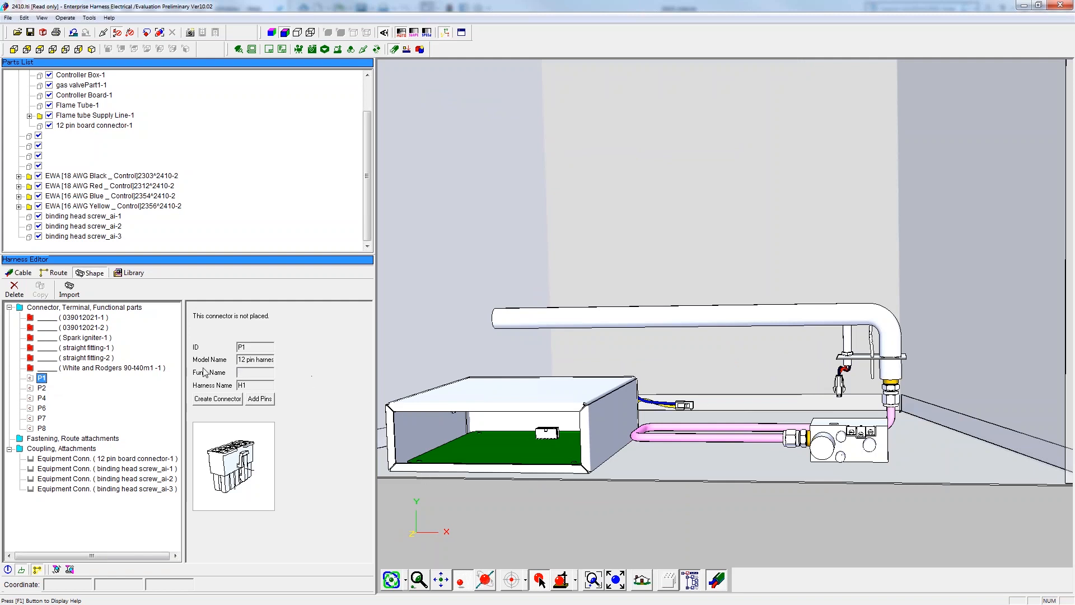
pyautogui.click(239, 458)
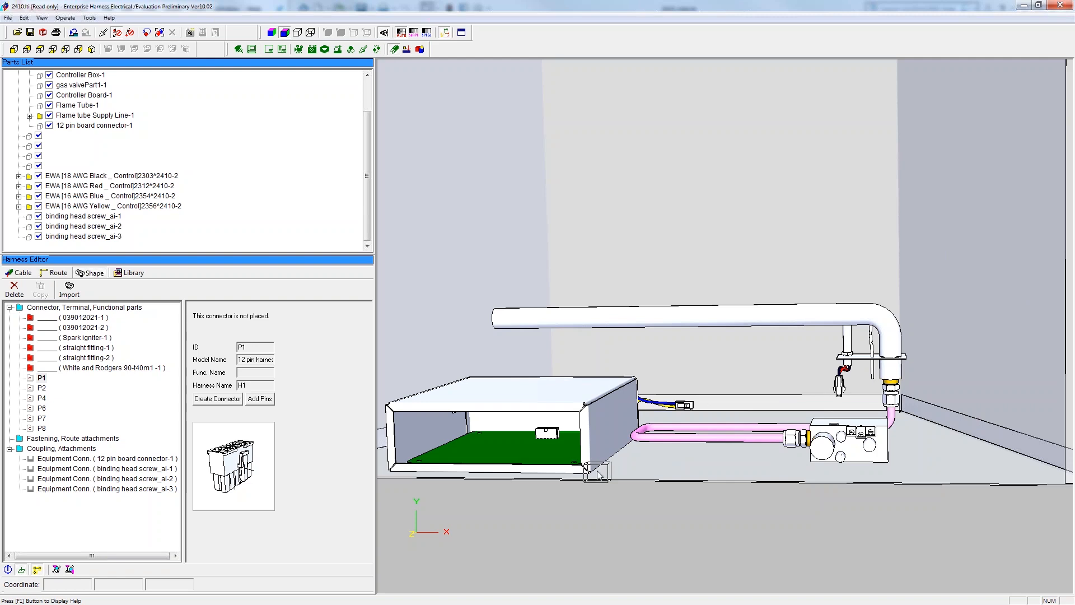
pyautogui.click(553, 438)
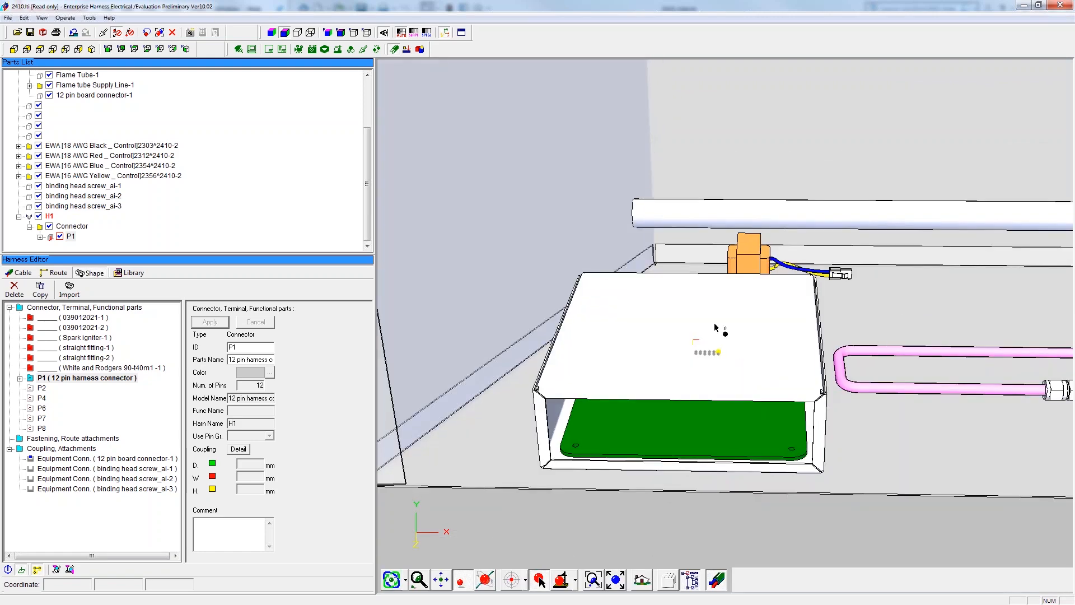
# Place connector P2 on the transformer's wire connector and P4 on the connector hanging below the flame tube bracket
pyautogui.click(45, 388)
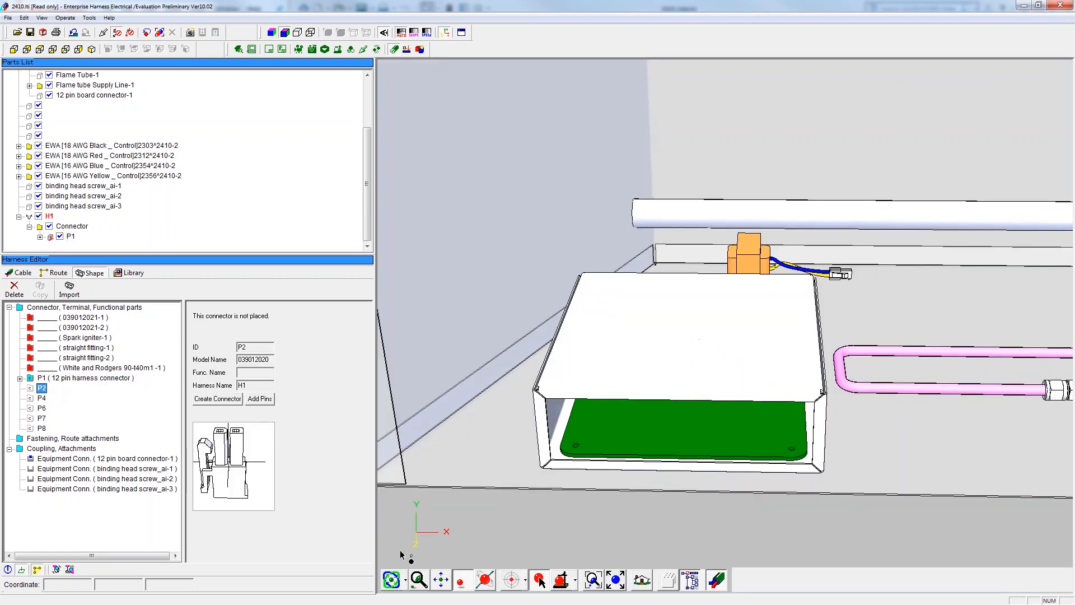
pyautogui.click(848, 275)
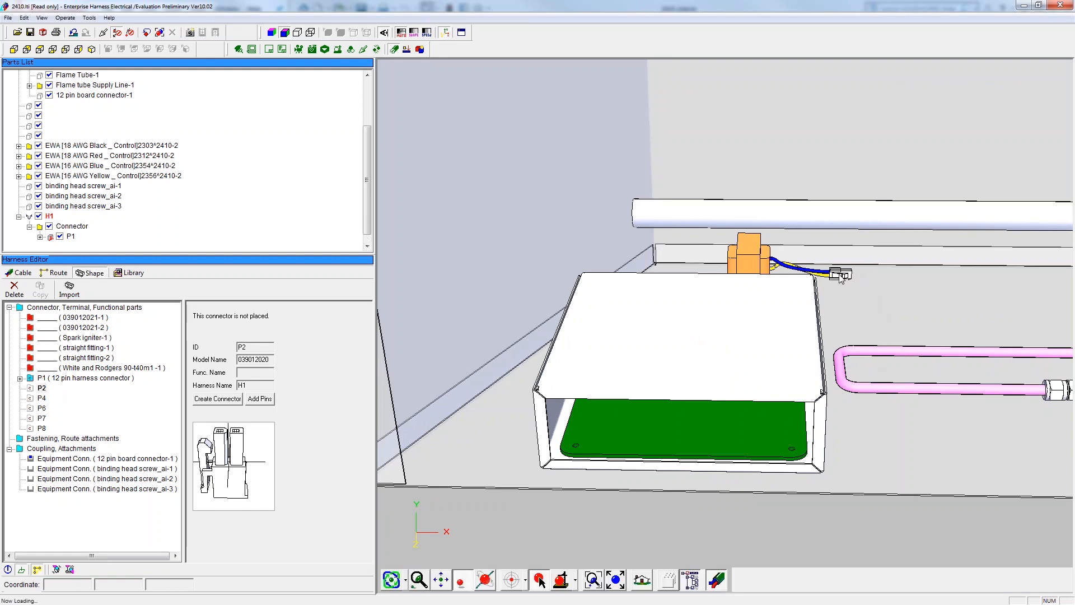
pyautogui.click(42, 398)
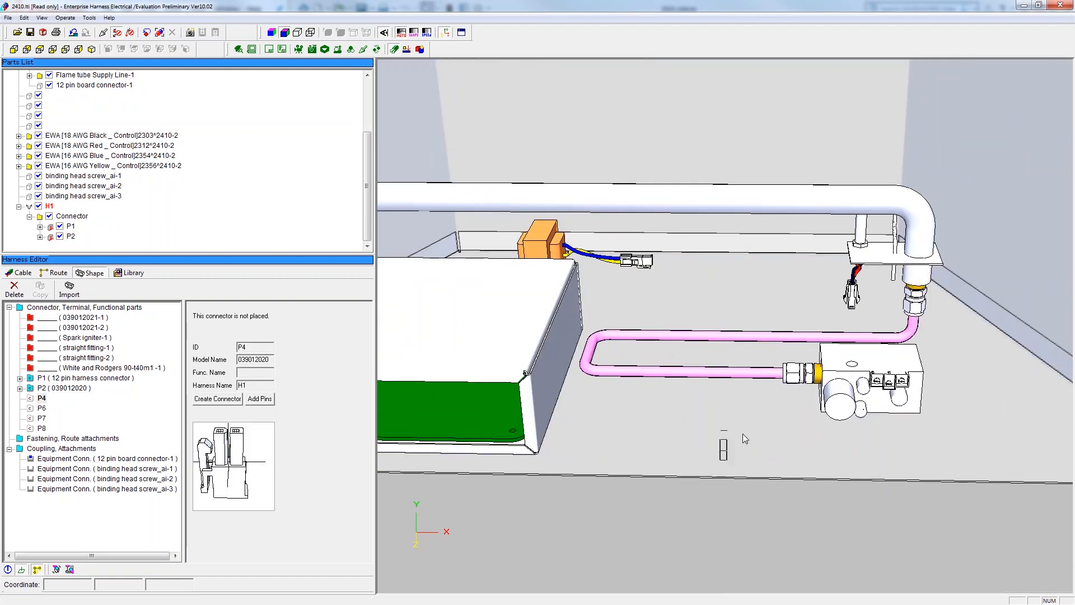
pyautogui.click(849, 293)
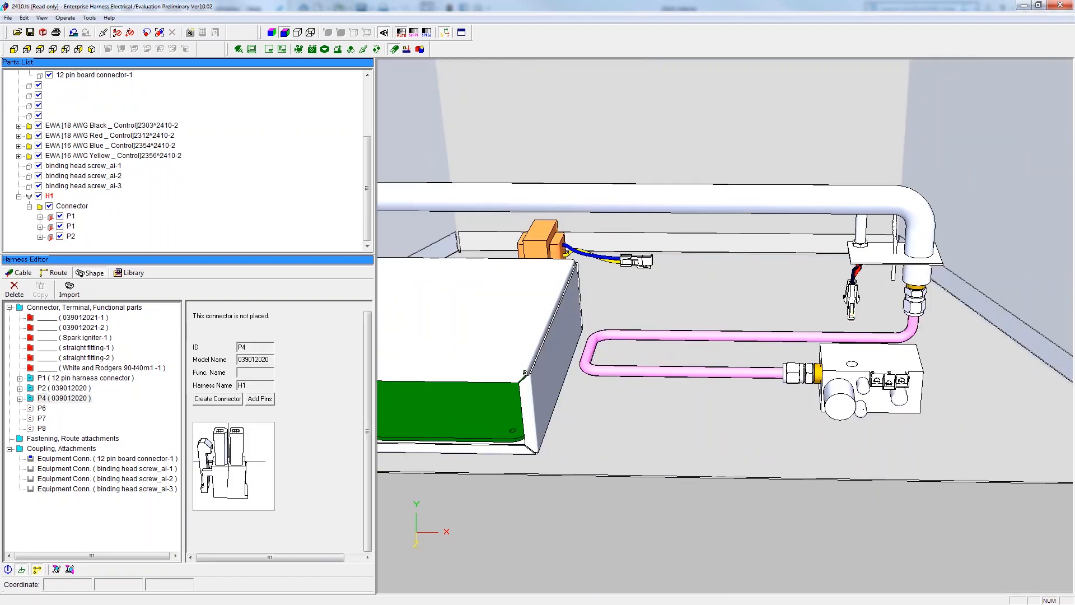
# Place connectors P6, P7 and P8 on the gas valve's right, middle and left screw terminals, and clear the selection
pyautogui.click(40, 409)
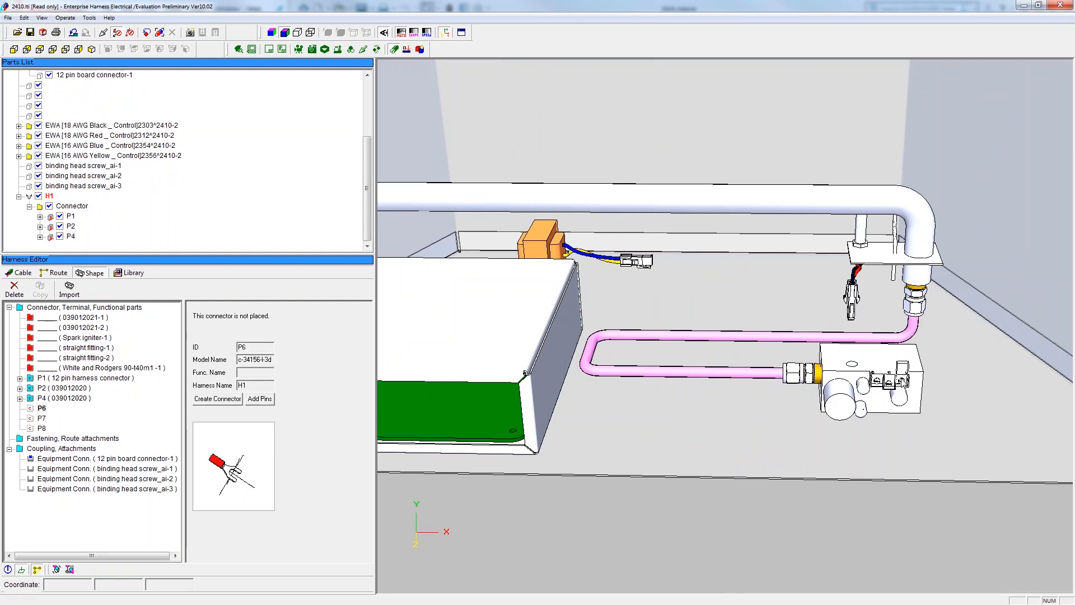
pyautogui.click(903, 382)
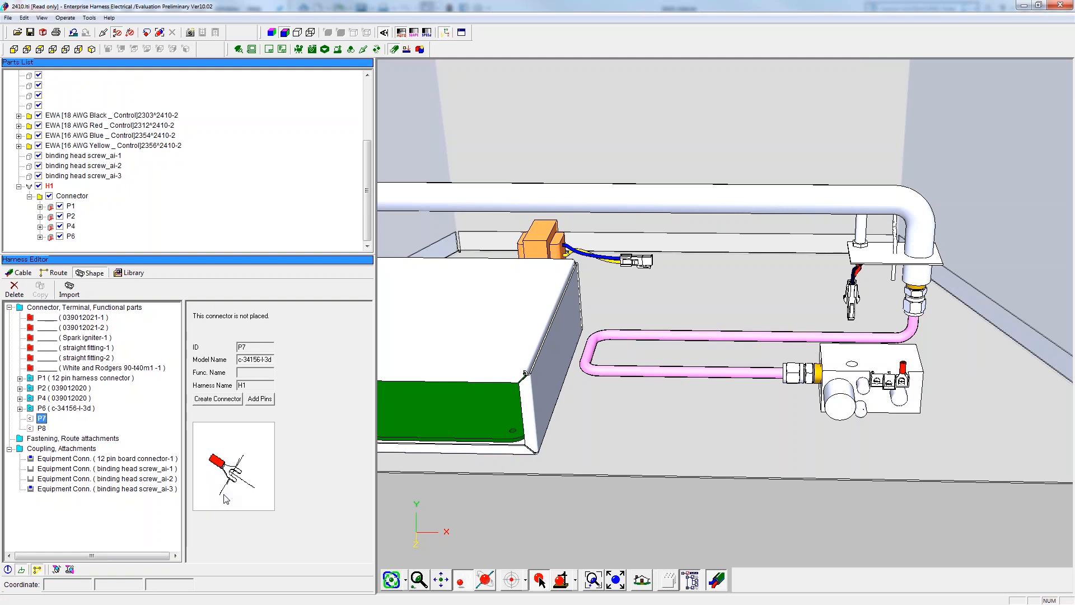
pyautogui.click(889, 382)
pyautogui.click(42, 428)
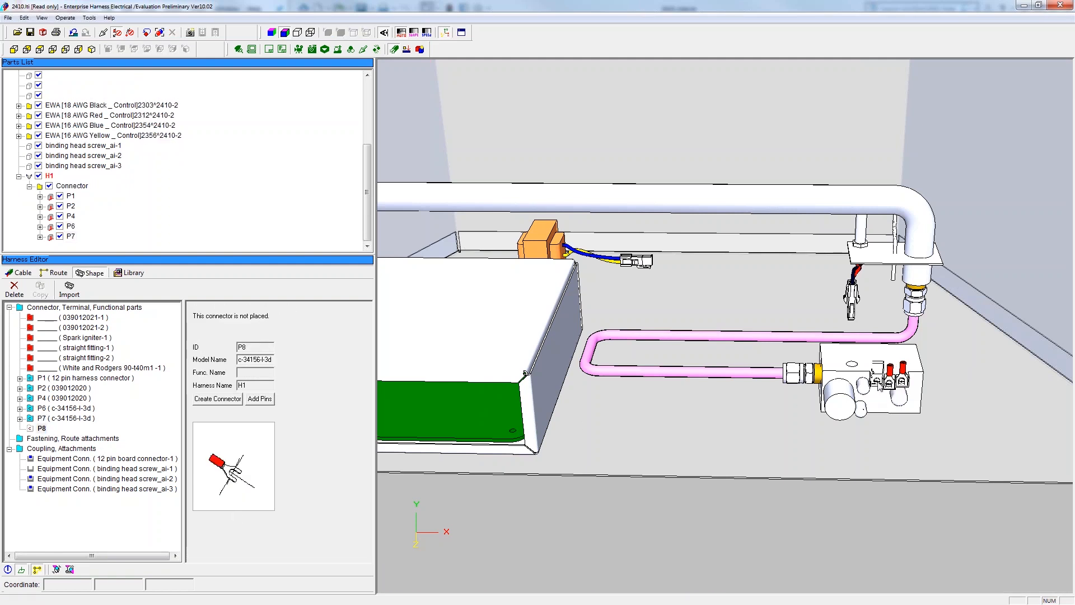
pyautogui.click(877, 382)
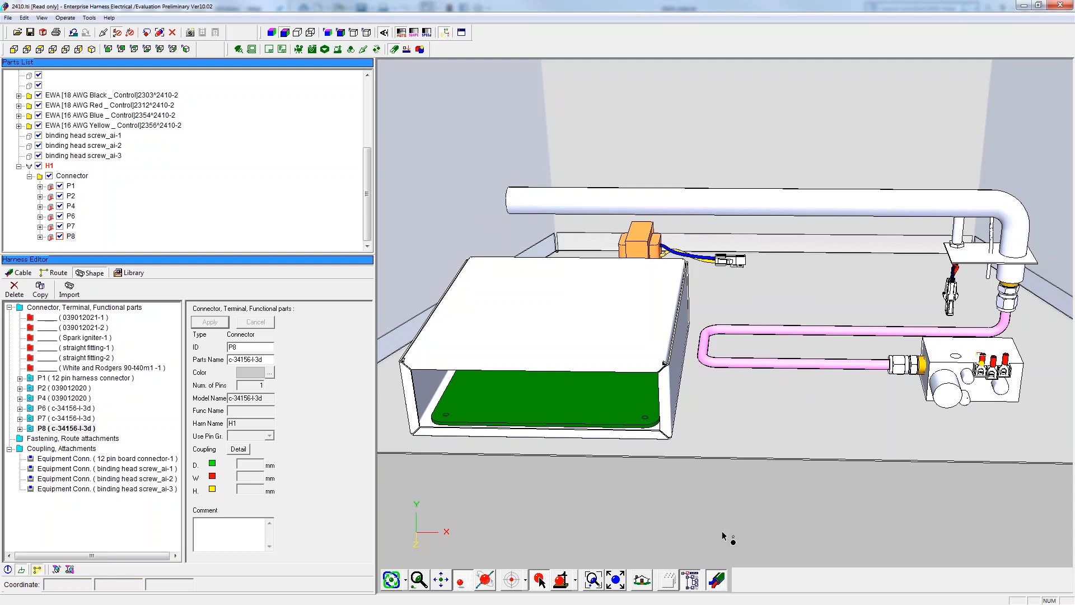
pyautogui.click(778, 502)
pyautogui.scroll(-2, 837, 305)
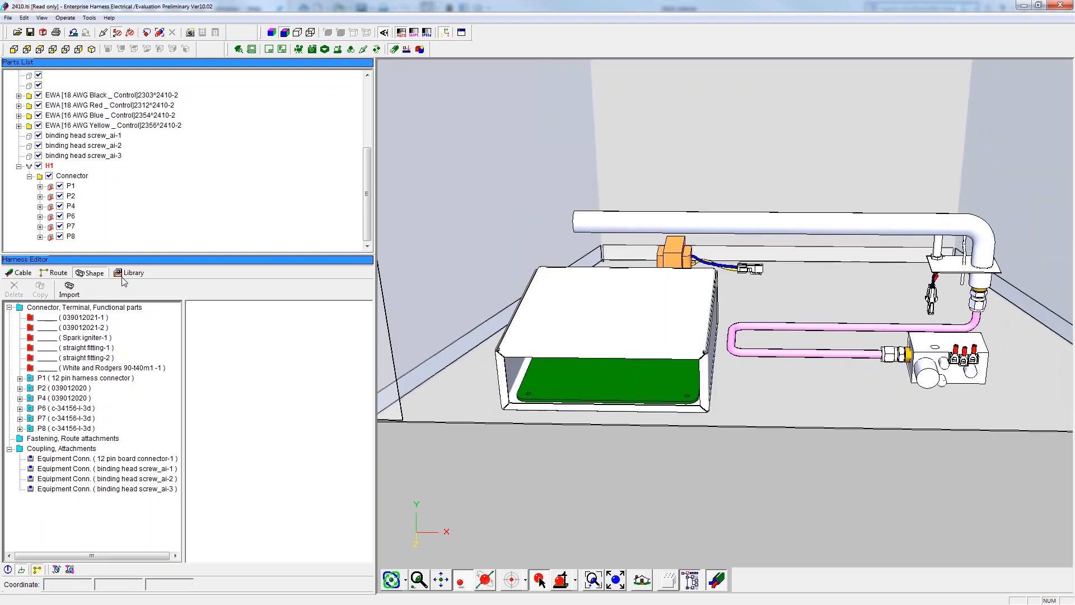
# Import the wiring list as harness H1 cables, accepting the connector property differences, with existing cables deleted and auto-cabling started
pyautogui.click(17, 274)
pyautogui.click(92, 289)
pyautogui.click(571, 341)
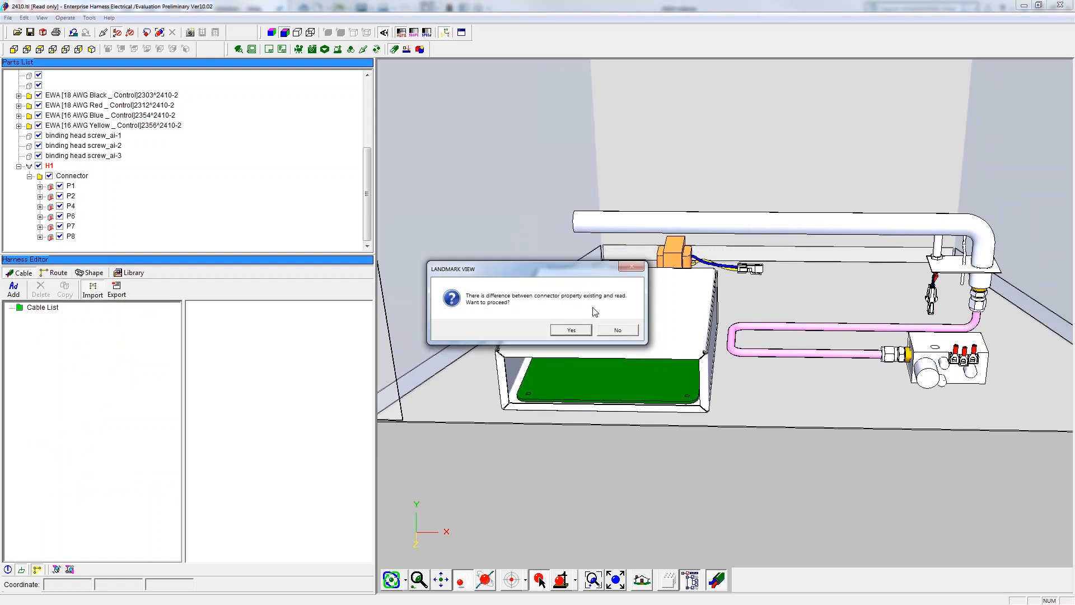
pyautogui.click(570, 331)
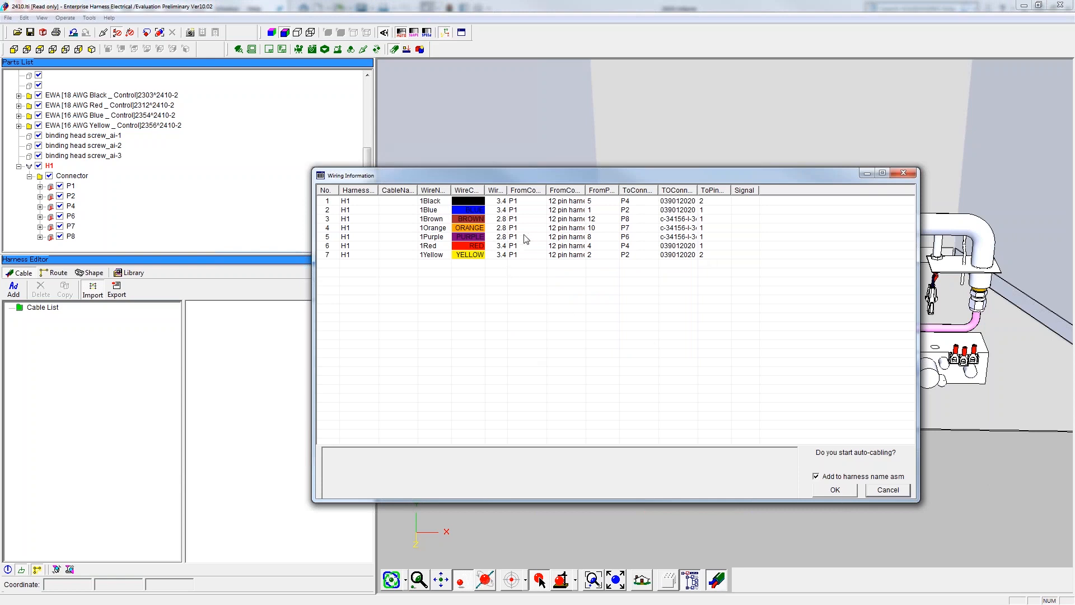
pyautogui.click(835, 489)
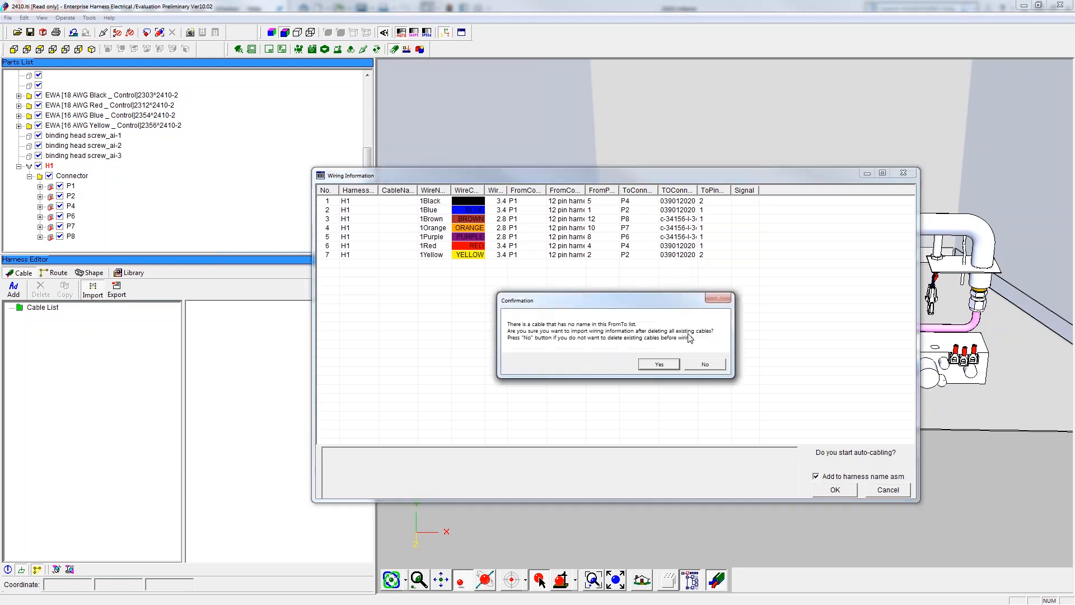
pyautogui.click(666, 365)
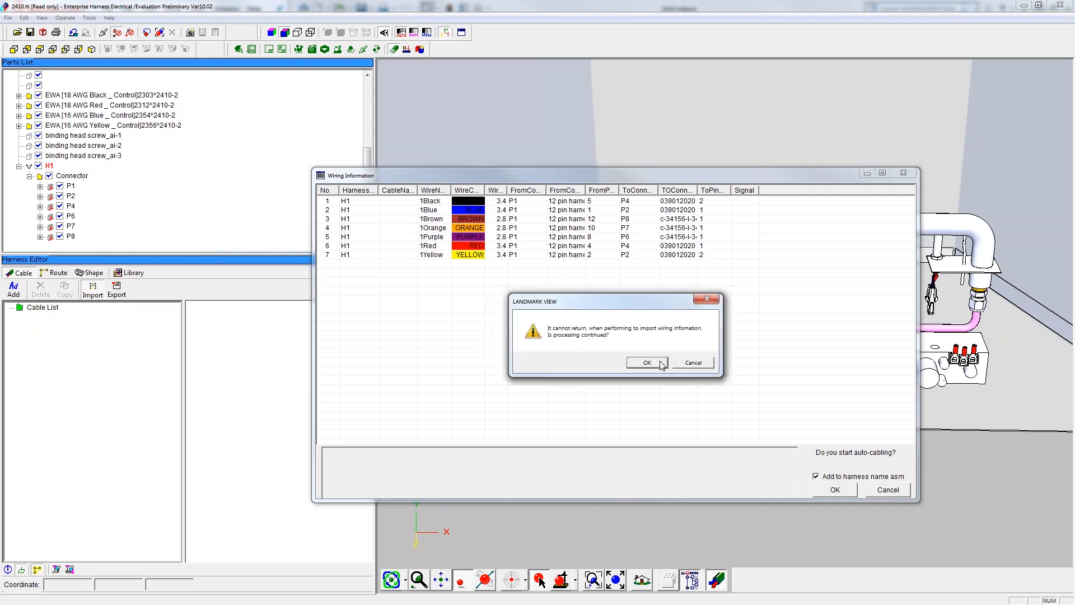
pyautogui.click(661, 364)
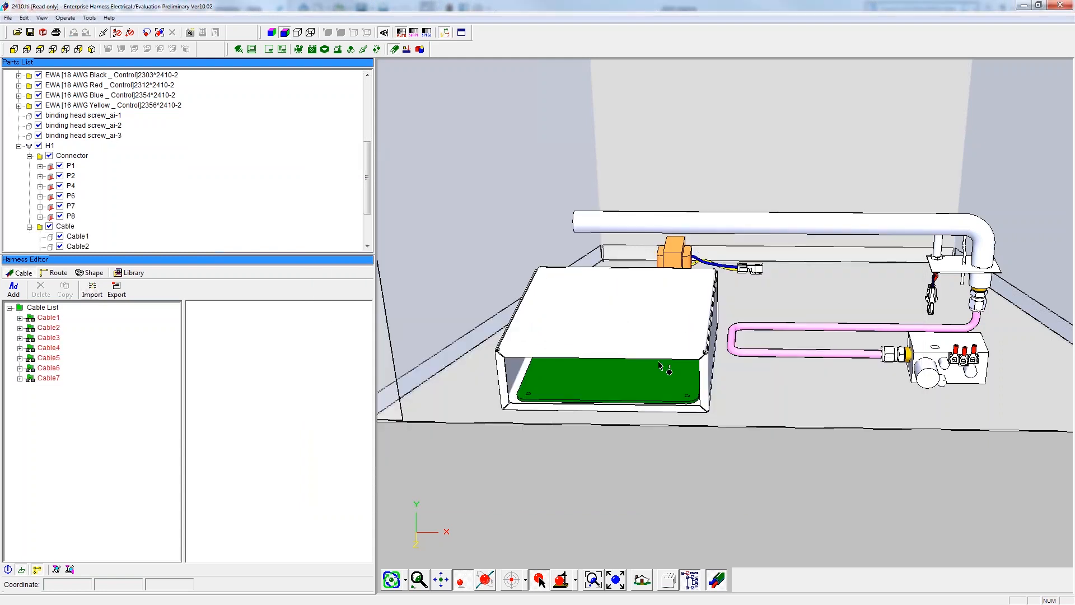
# Inspect harness H1 and the wires under Cable1 and Cable2 in the cable list, leaving both cables collapsed
pyautogui.rightClick(50, 145)
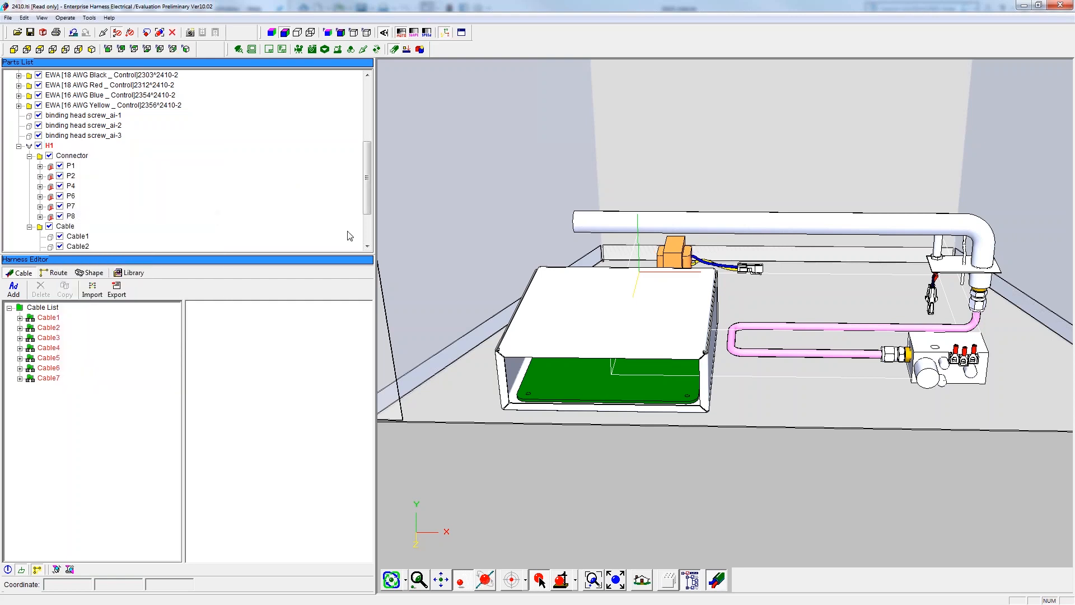
pyautogui.click(20, 319)
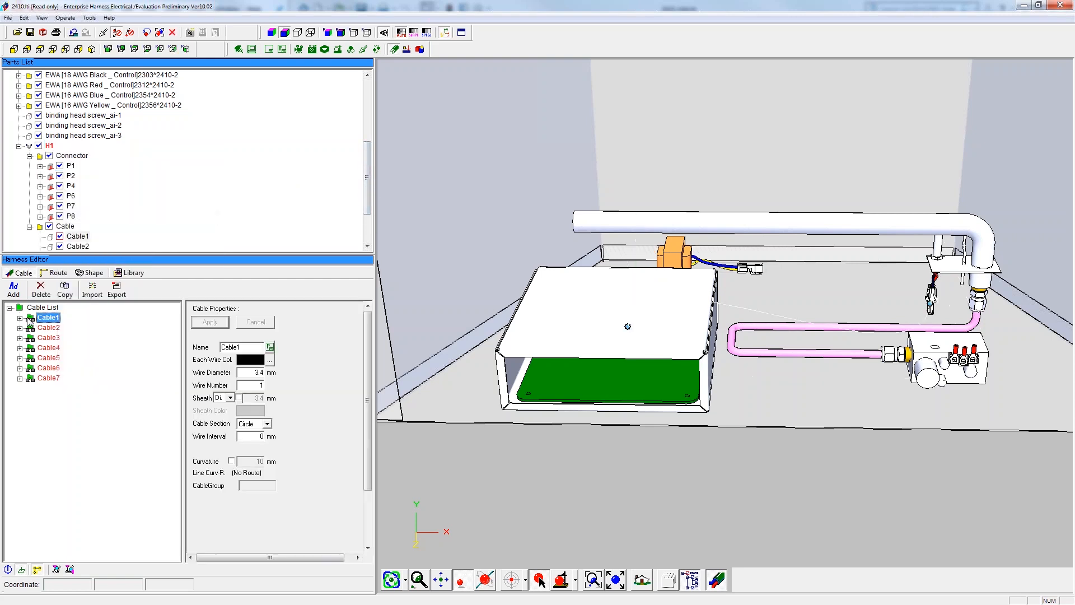
pyautogui.click(31, 328)
pyautogui.click(20, 348)
pyautogui.click(31, 358)
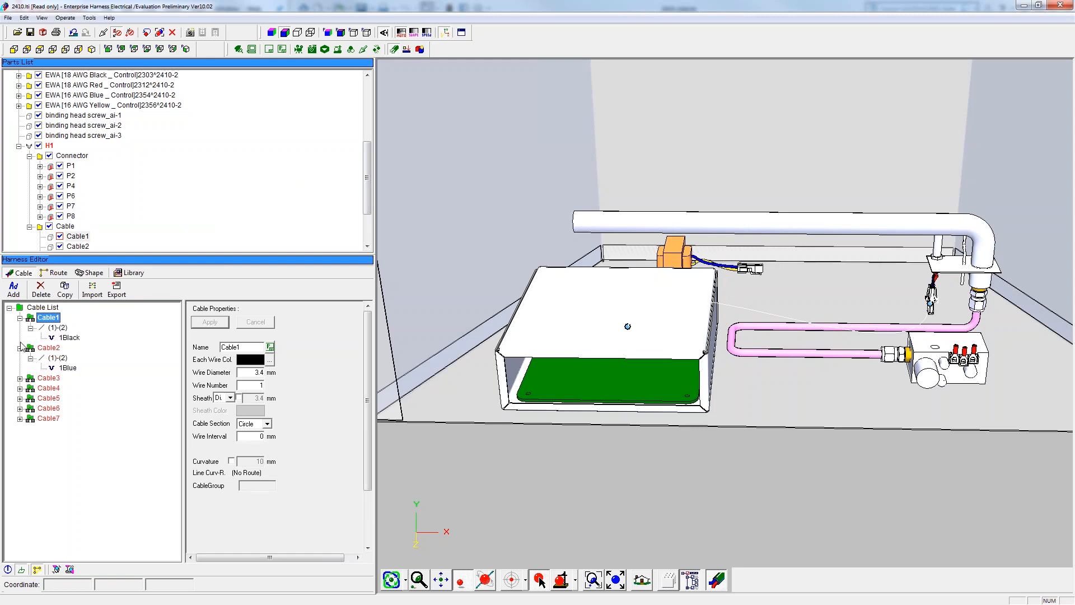
pyautogui.click(20, 318)
pyautogui.click(21, 327)
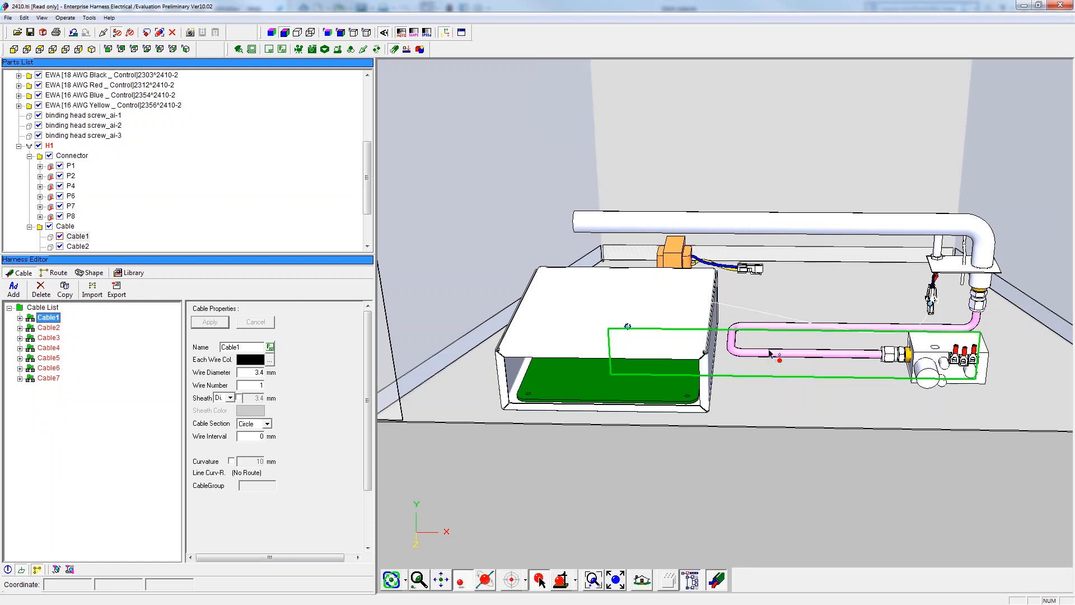
# Examine the unrouted Cable1 connection and the placed connectors around the controller box and gas valve, and clear the selection
pyautogui.moveTo(774, 355); pyautogui.dragTo(777, 323, button='middle')
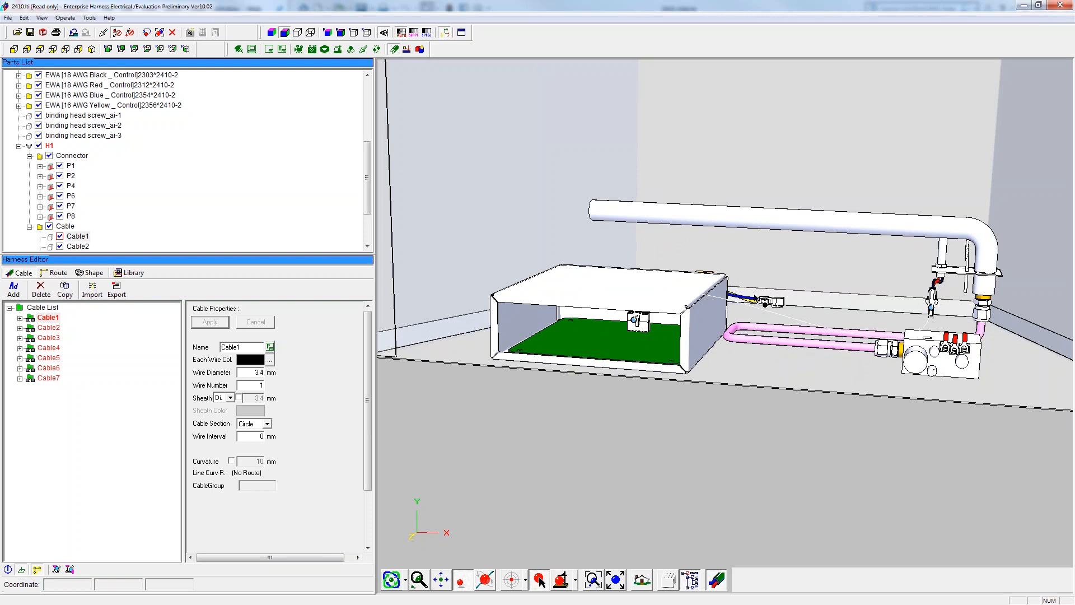
pyautogui.scroll(3, 760, 283)
pyautogui.moveTo(739, 439); pyautogui.dragTo(725, 430, button='middle')
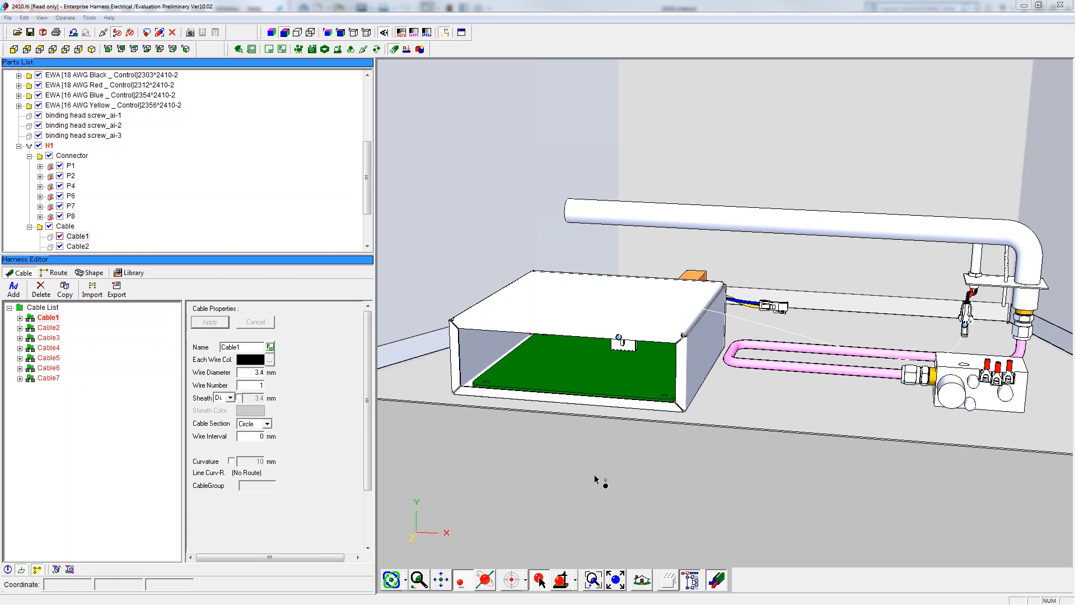
pyautogui.scroll(5, 646, 280)
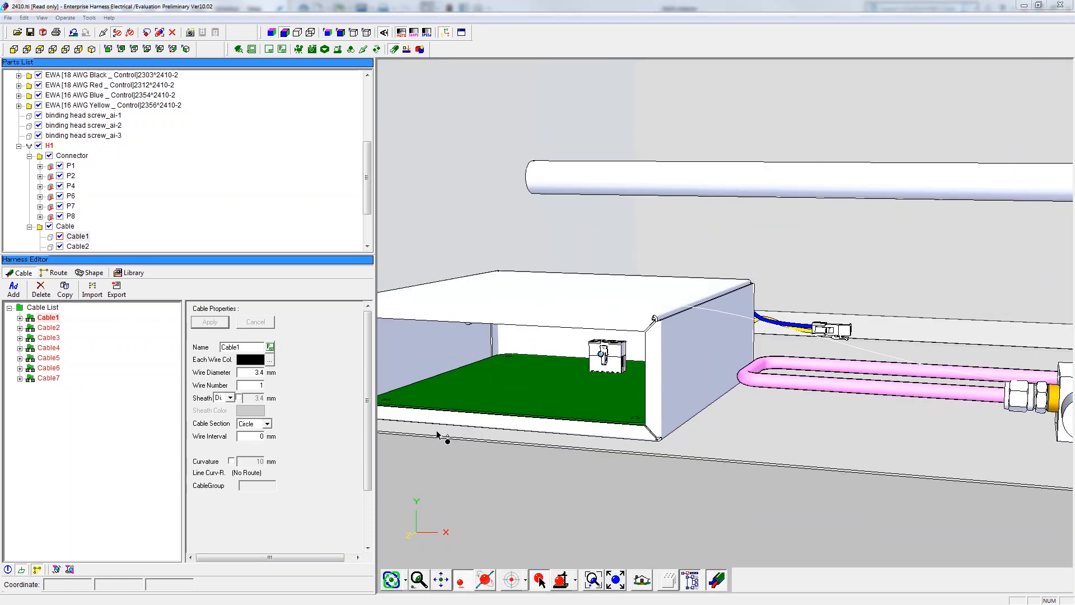
pyautogui.click(623, 474)
pyautogui.scroll(-2, 656, 387)
pyautogui.scroll(2, 629, 249)
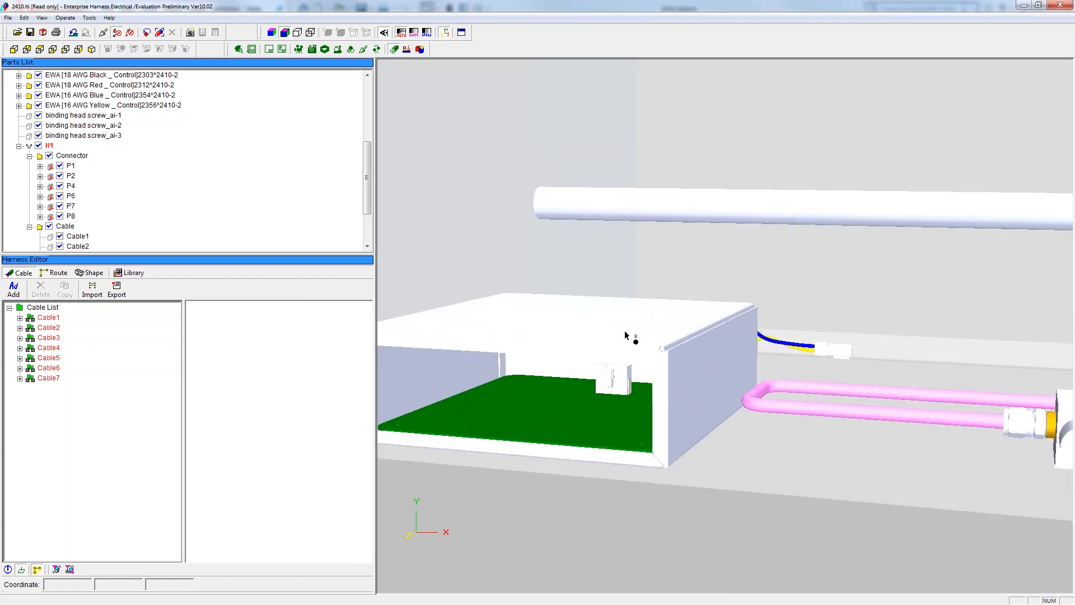
pyautogui.scroll(-1, 612, 348)
pyautogui.moveTo(655, 432)
pyautogui.mouseDown(button='middle')
pyautogui.moveTo(666, 422)
pyautogui.moveTo(662, 431)
pyautogui.moveTo(571, 365)
pyautogui.moveTo(585, 339)
pyautogui.moveTo(797, 350)
pyautogui.moveTo(717, 386)
pyautogui.mouseUp(button='middle')
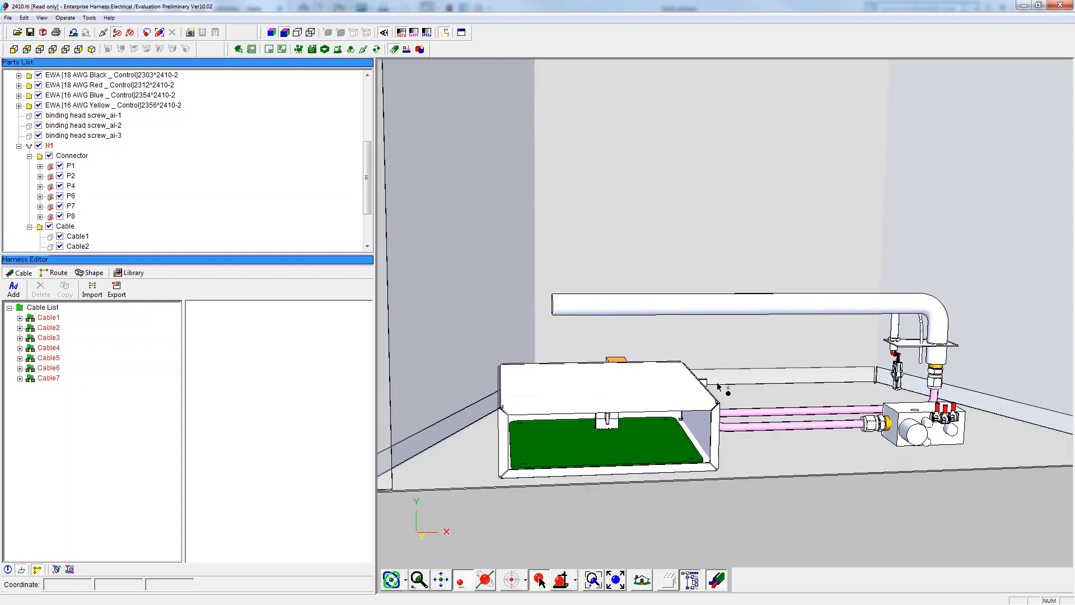
pyautogui.moveTo(717, 419); pyautogui.dragTo(719, 414, button='middle')
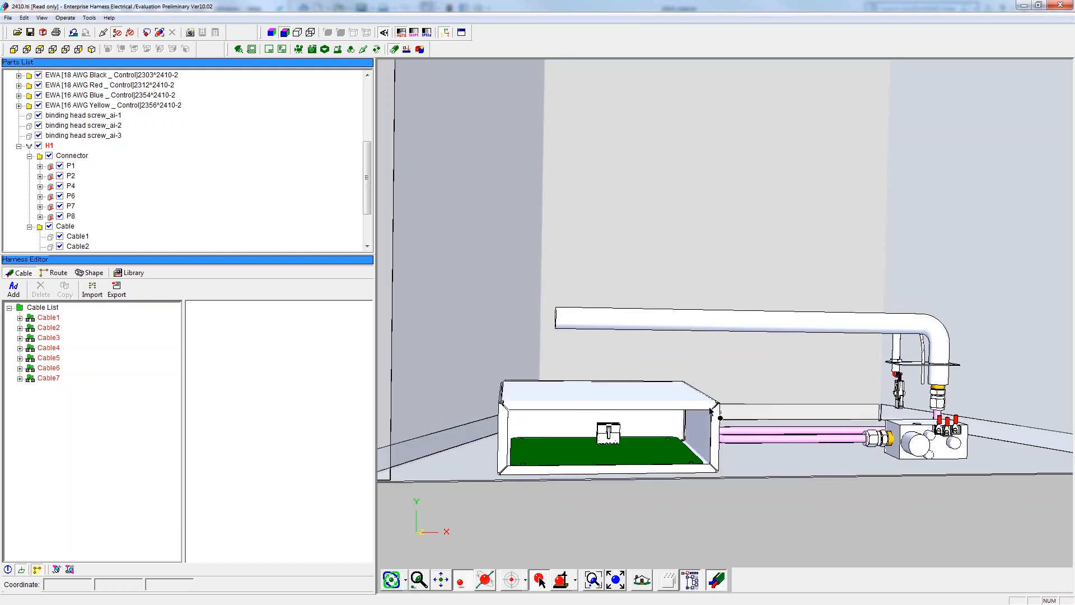
# Review the unrouted paths and properties of Cable1, Cable2, Cable3, Cable5, Cable6 and Cable7 in the model
pyautogui.click(48, 318)
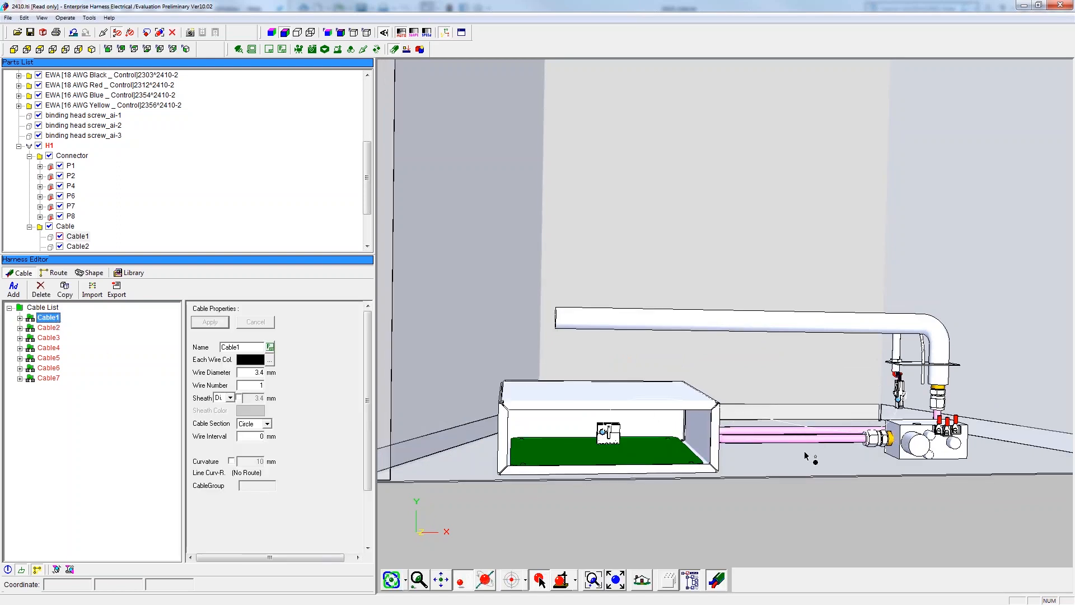
pyautogui.click(49, 327)
pyautogui.click(48, 338)
pyautogui.click(45, 358)
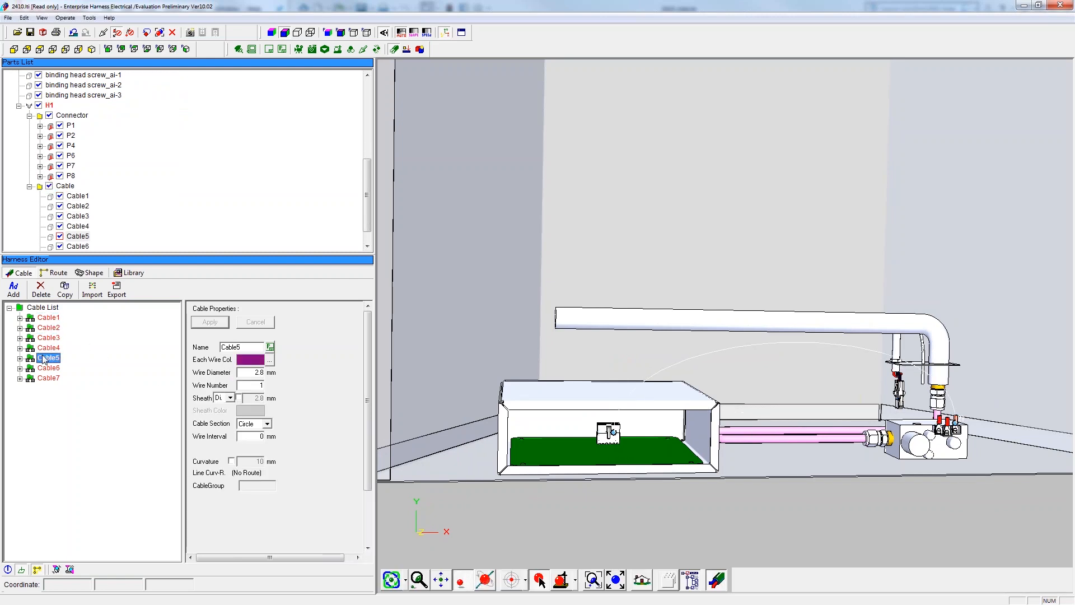
pyautogui.click(45, 368)
pyautogui.click(46, 378)
pyautogui.moveTo(817, 400); pyautogui.dragTo(792, 403, button='middle')
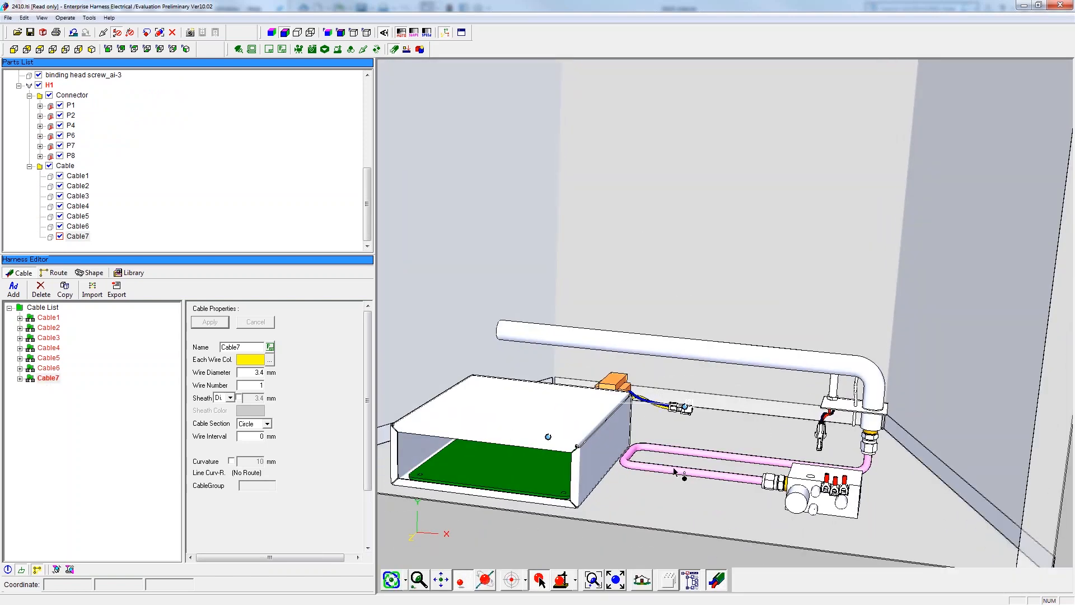
# Begin a new route from connector P1 on the circuit board, placing points up to the hole in the controller box's left wall
pyautogui.scroll(-2, 593, 472)
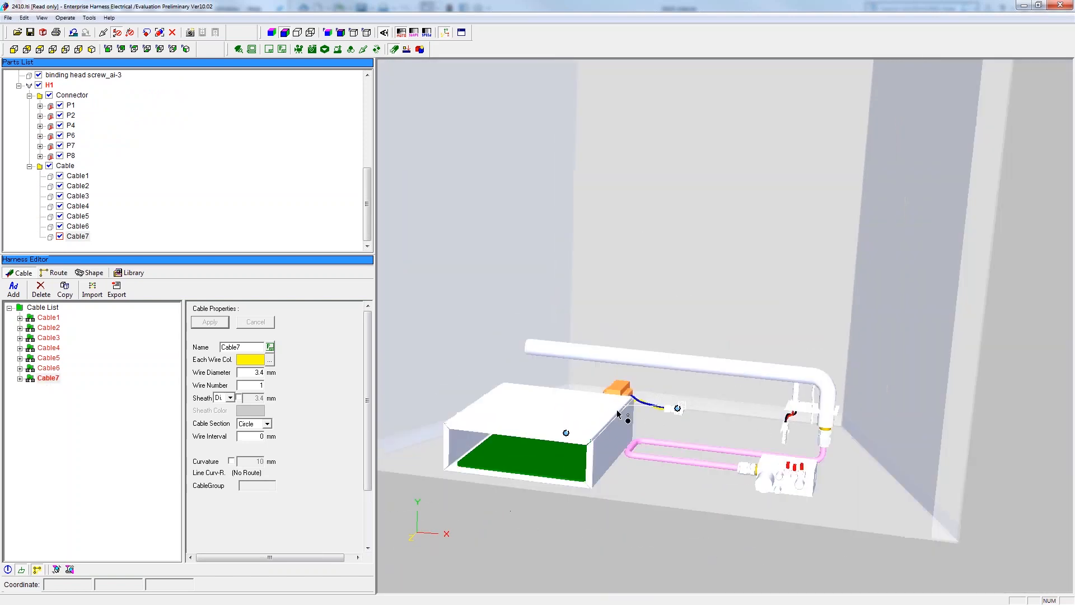
pyautogui.click(67, 452)
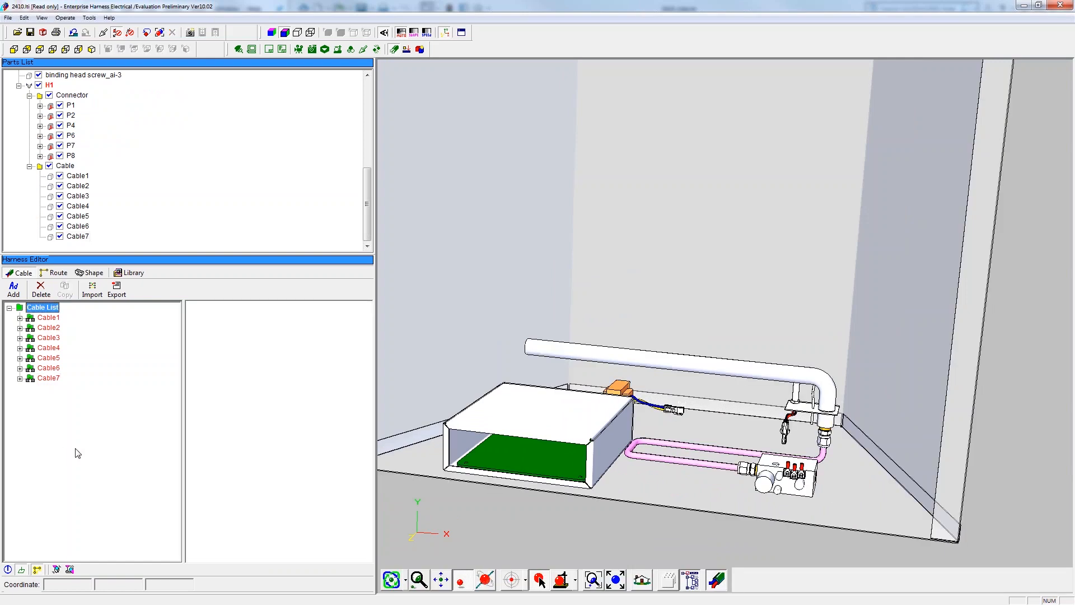
pyautogui.click(54, 273)
pyautogui.click(17, 291)
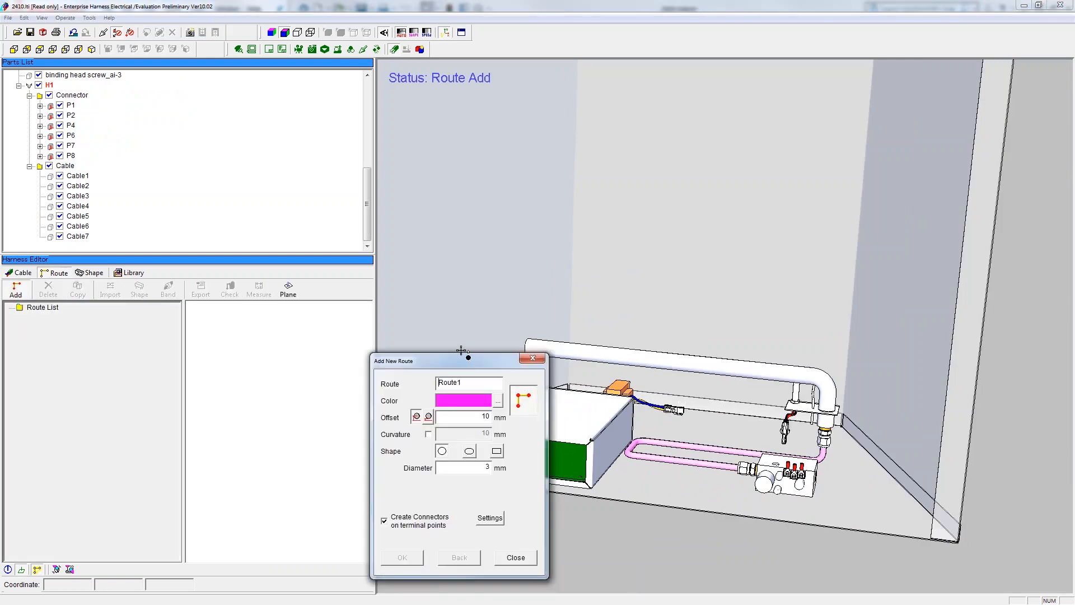
pyautogui.moveTo(464, 353); pyautogui.dragTo(215, 274)
pyautogui.scroll(5, 566, 482)
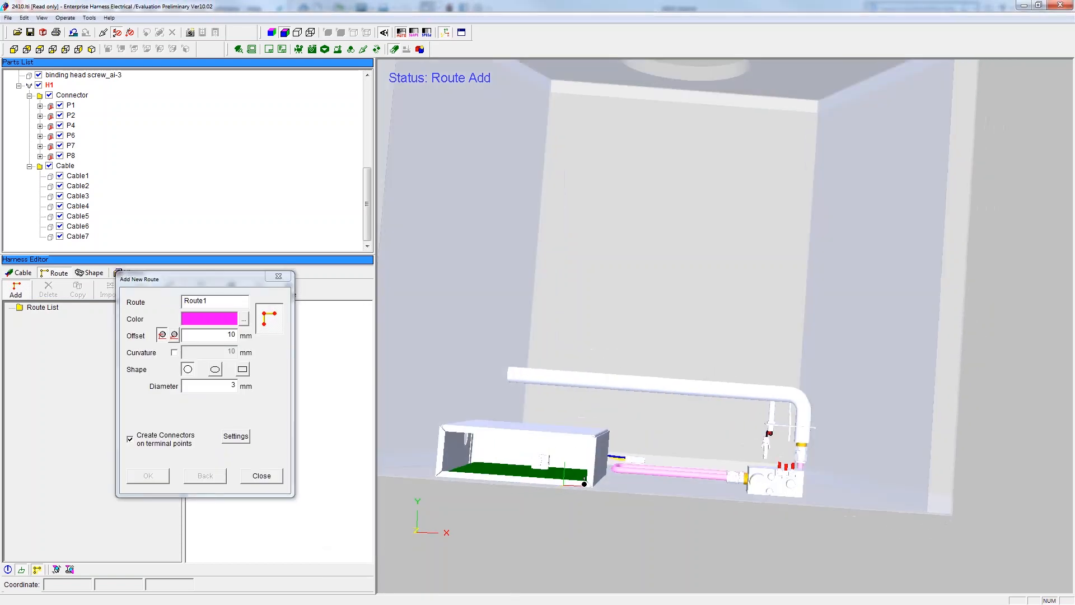
pyautogui.scroll(-3, 729, 360)
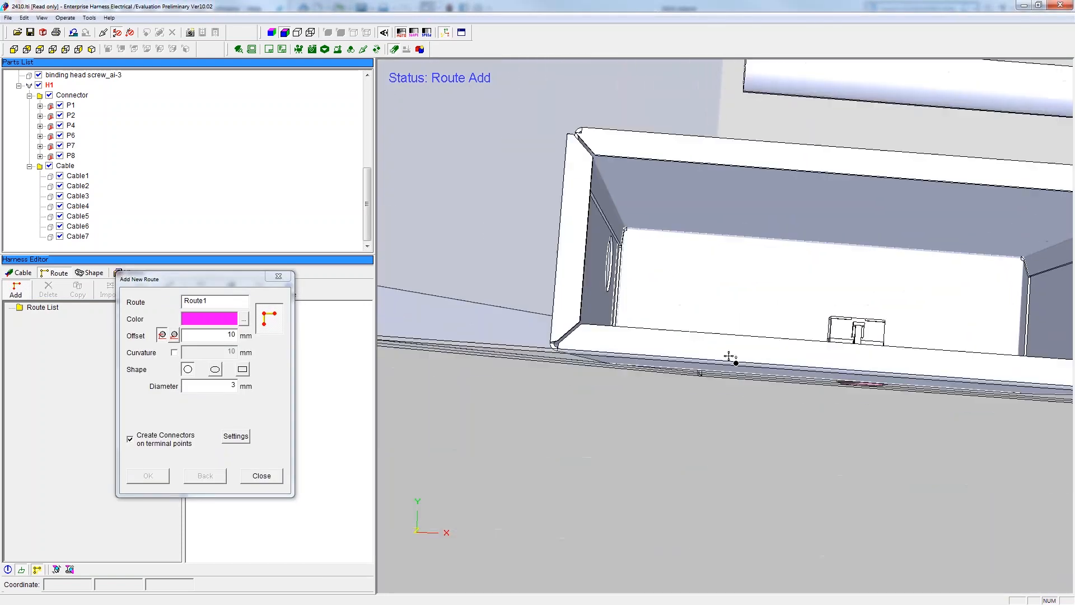
pyautogui.scroll(3, 805, 413)
pyautogui.click(786, 437)
pyautogui.click(670, 369)
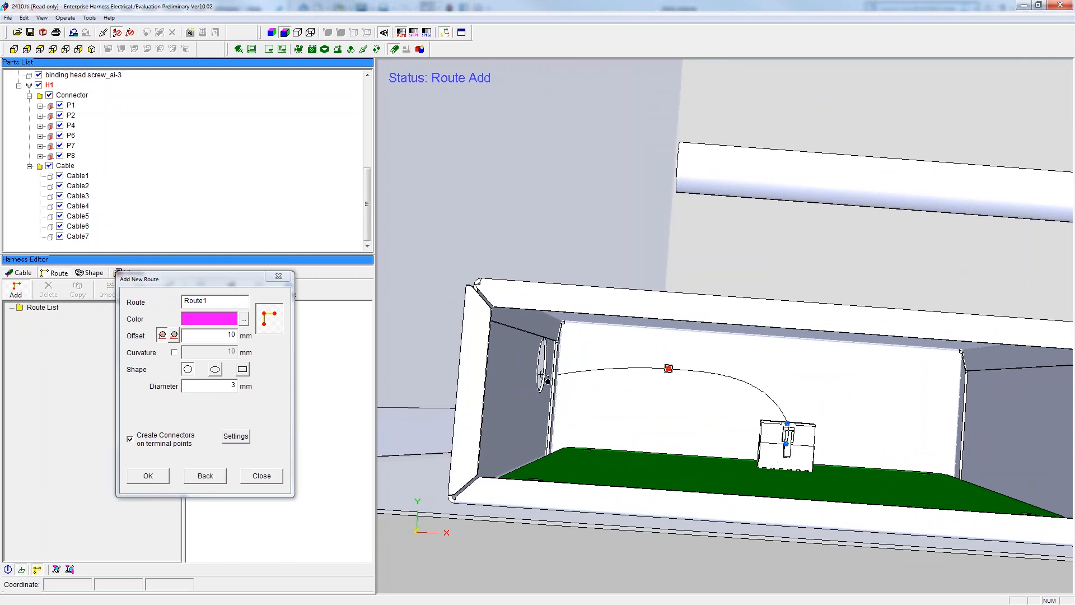
pyautogui.click(558, 374)
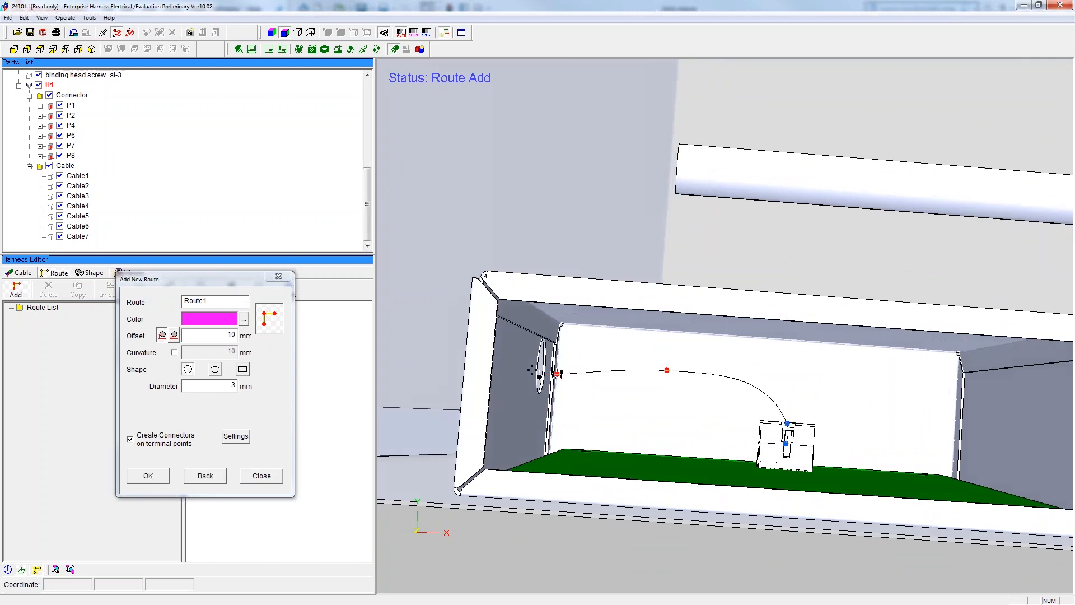
# Continue the route outside the box along the enclosure's rear and right walls, end it at gas valve terminal P6, and add it
pyautogui.moveTo(532, 370); pyautogui.dragTo(463, 329, button='middle')
pyautogui.click(473, 326)
pyautogui.click(750, 104)
pyautogui.moveTo(943, 98); pyautogui.dragTo(370, 103, button='middle')
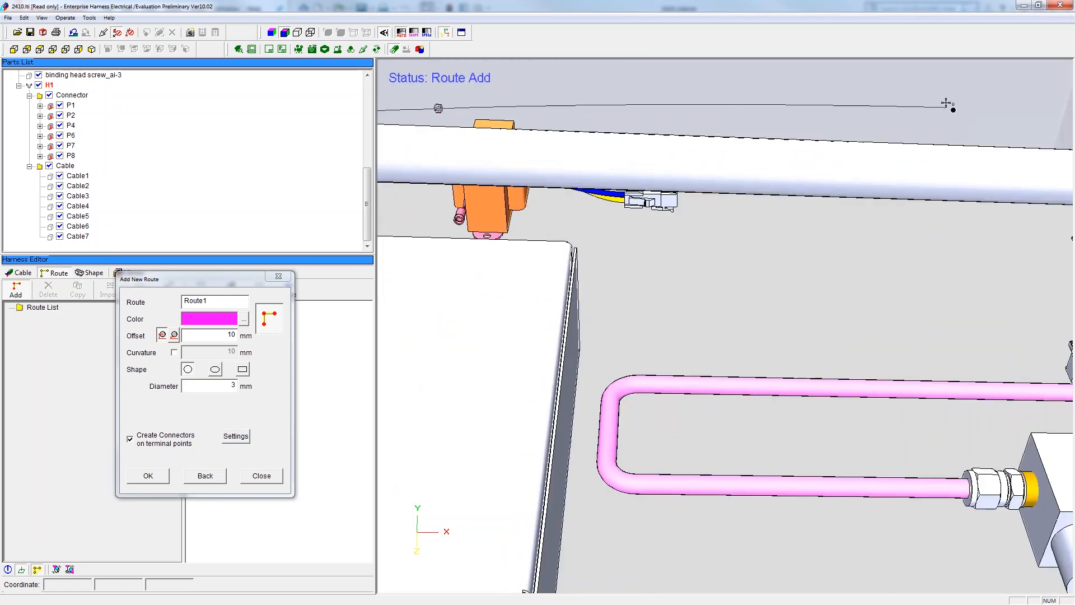
pyautogui.moveTo(950, 103); pyautogui.dragTo(648, 110, button='middle')
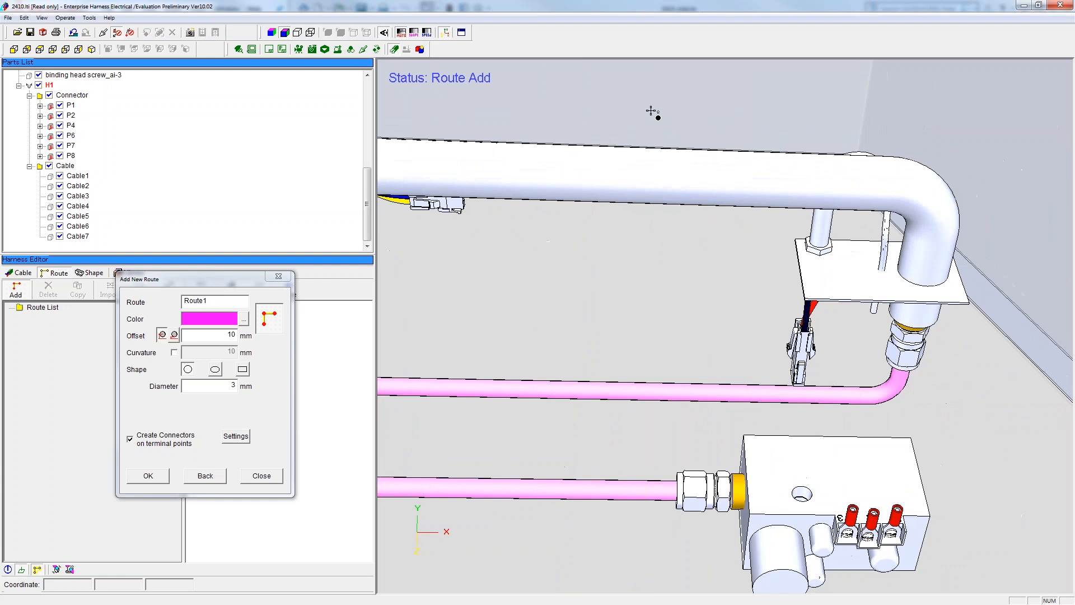
pyautogui.click(939, 171)
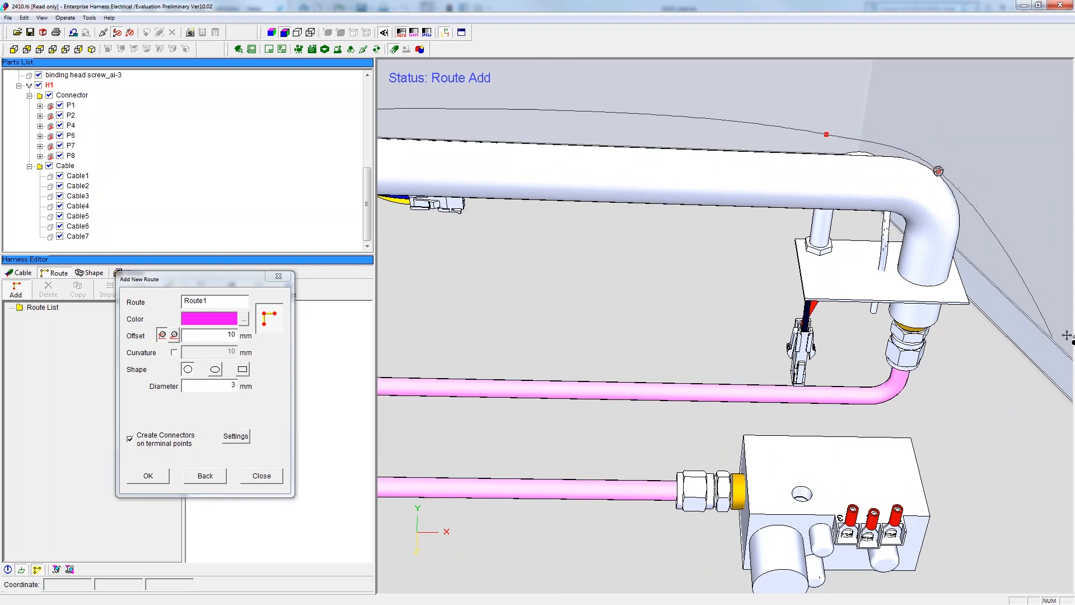
pyautogui.moveTo(1060, 336); pyautogui.dragTo(864, 161, button='middle')
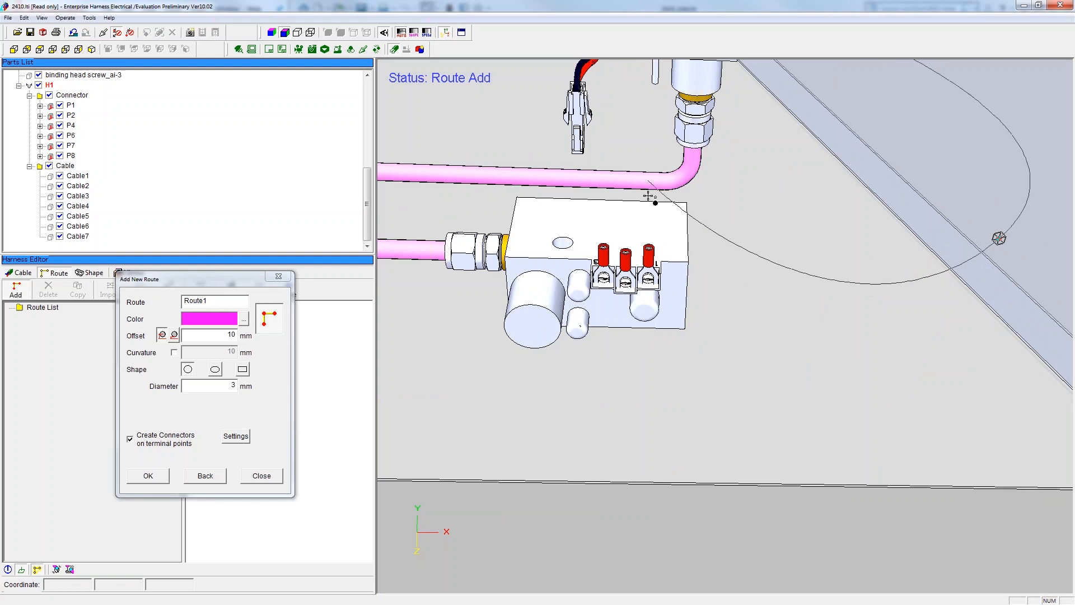
pyautogui.click(651, 257)
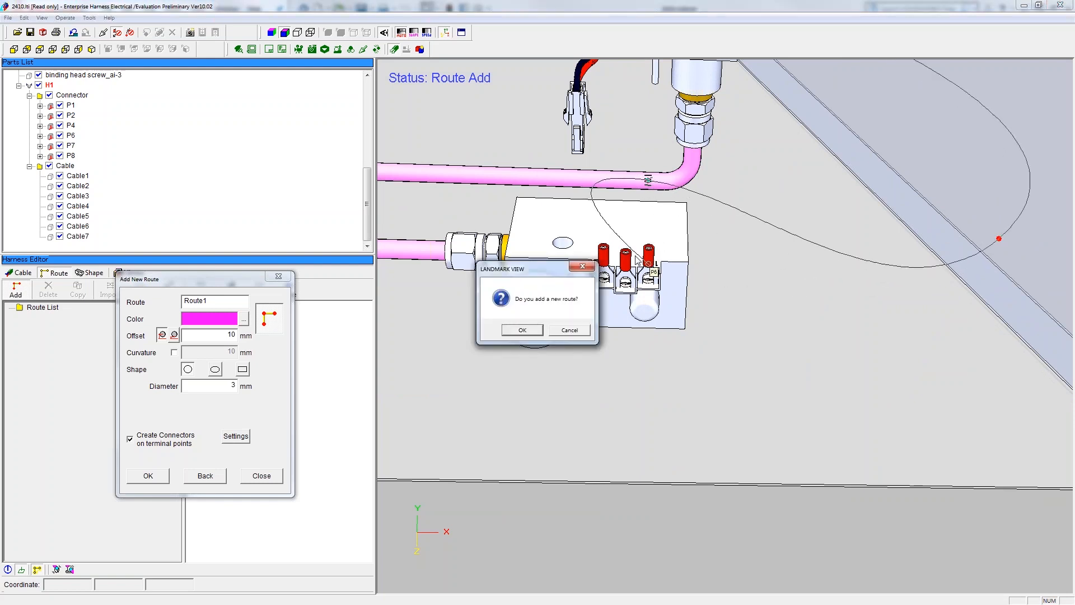
pyautogui.click(523, 333)
# Finish adding routes and shift Route1's point [4] within the hole in the controller box's left wall
pyautogui.scroll(-3, 802, 295)
pyautogui.moveTo(622, 273); pyautogui.dragTo(879, 271, button='middle')
pyautogui.scroll(-2, 880, 270)
pyautogui.moveTo(814, 220)
pyautogui.mouseDown(button='middle')
pyautogui.moveTo(815, 265)
pyautogui.moveTo(814, 251)
pyautogui.moveTo(776, 249)
pyautogui.moveTo(813, 234)
pyautogui.moveTo(807, 250)
pyautogui.moveTo(806, 219)
pyautogui.mouseUp(button='middle')
pyautogui.scroll(5, 671, 235)
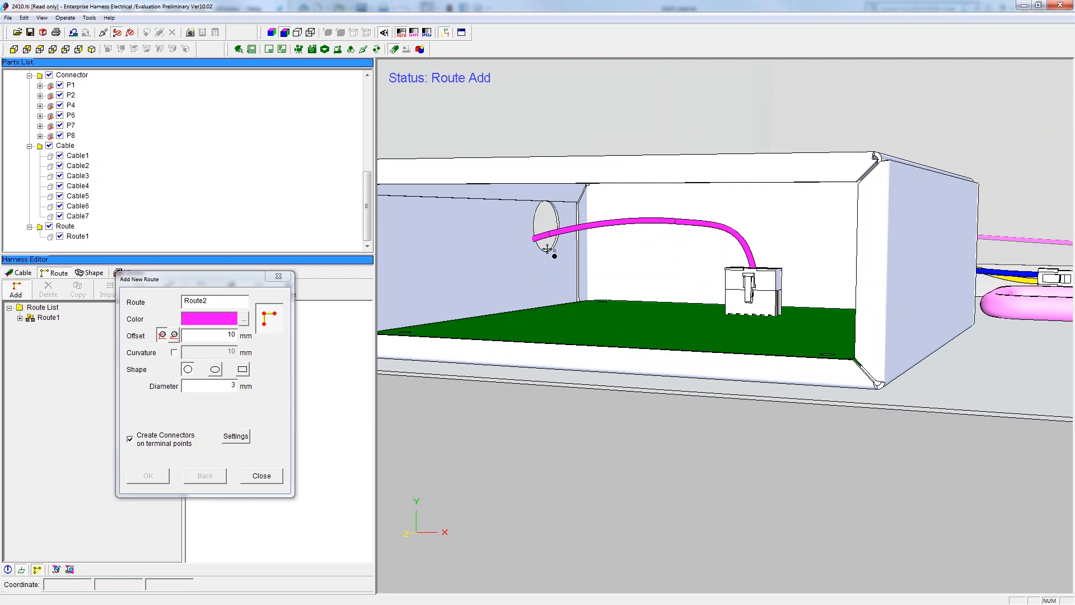
pyautogui.click(270, 485)
pyautogui.click(270, 485)
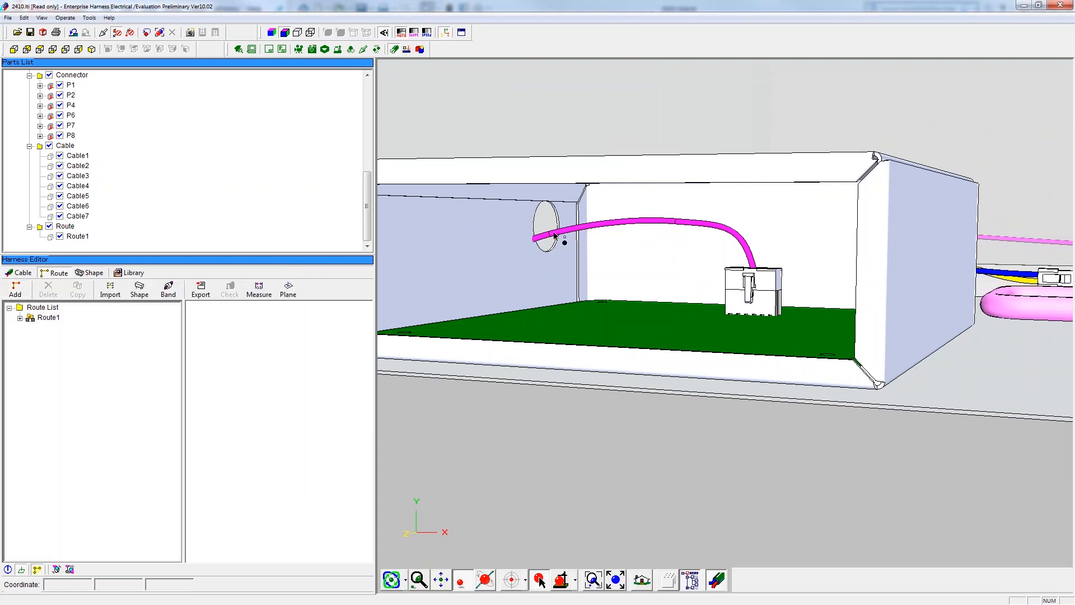
pyautogui.click(548, 237)
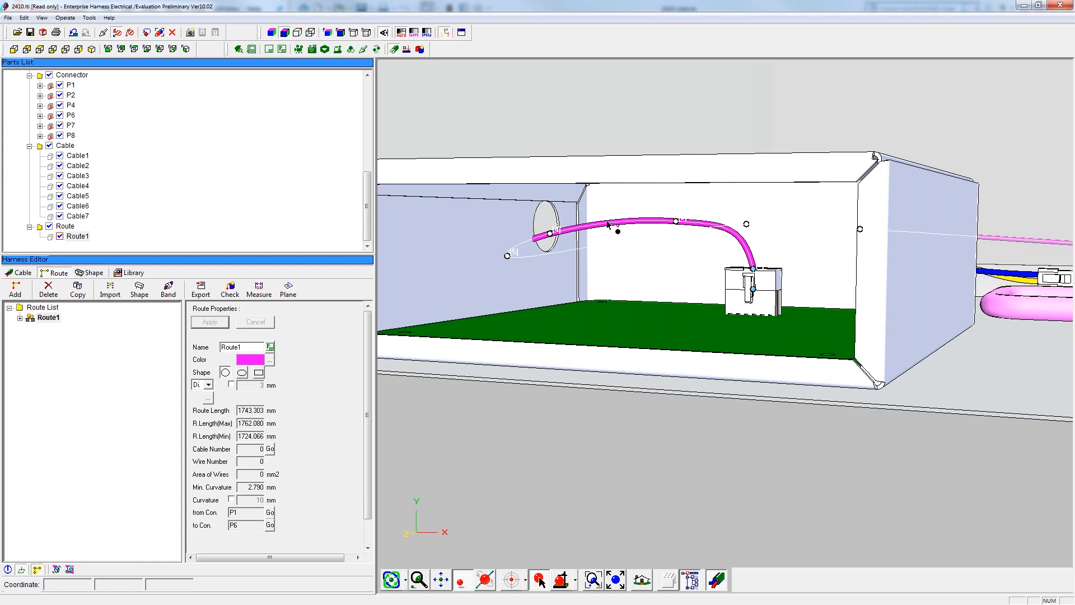
pyautogui.click(549, 234)
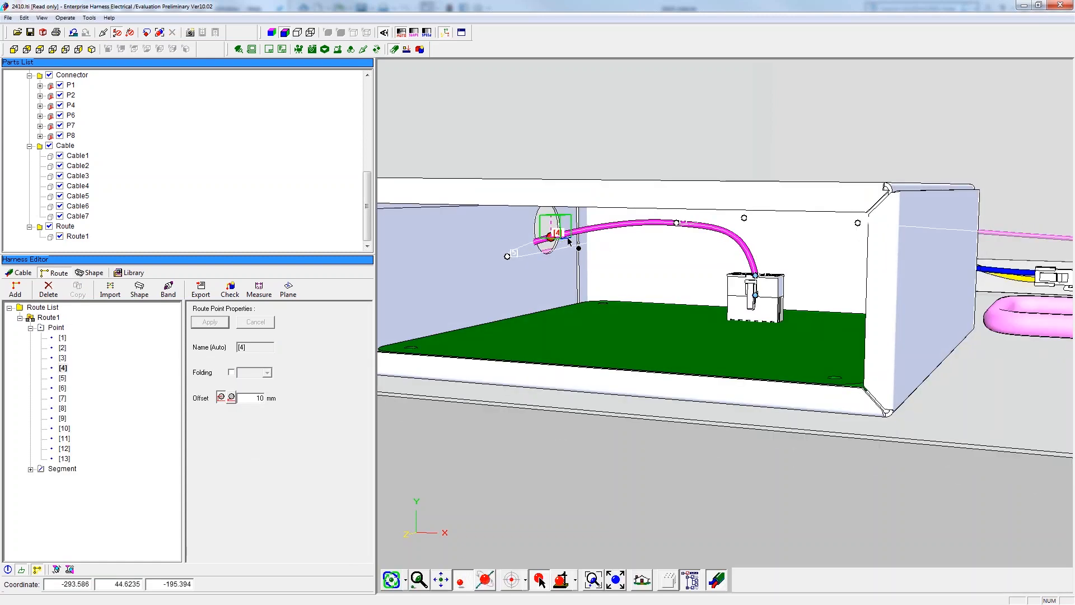
pyautogui.moveTo(570, 242); pyautogui.dragTo(584, 243)
pyautogui.moveTo(603, 276)
pyautogui.mouseDown(button='middle')
pyautogui.moveTo(603, 287)
pyautogui.moveTo(649, 295)
pyautogui.moveTo(588, 275)
pyautogui.mouseUp(button='middle')
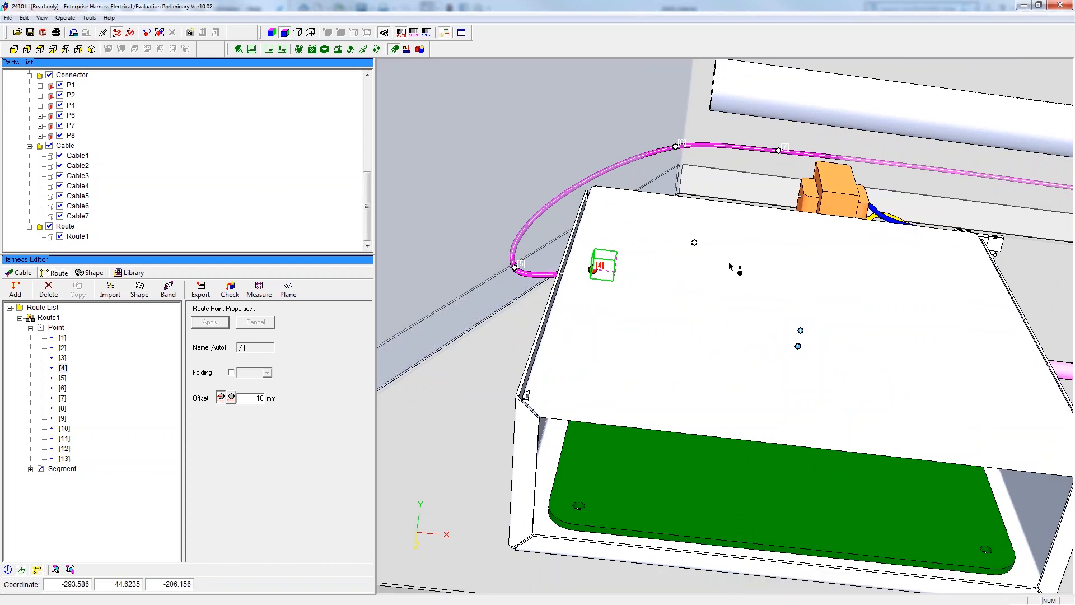
# Place three library wire tie clips (6mm) near the route, two on the enclosure's left wall and one on the rear wall
pyautogui.scroll(-3, 730, 198)
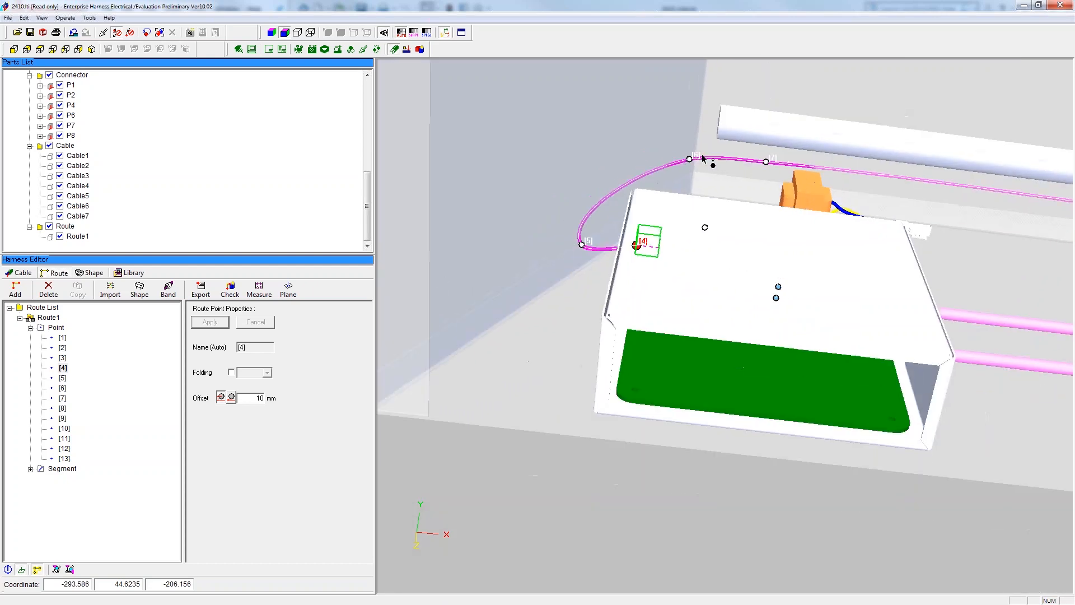
pyautogui.scroll(2, 701, 156)
pyautogui.moveTo(659, 220)
pyautogui.mouseDown(button='middle')
pyautogui.moveTo(660, 238)
pyautogui.moveTo(648, 232)
pyautogui.mouseUp(button='middle')
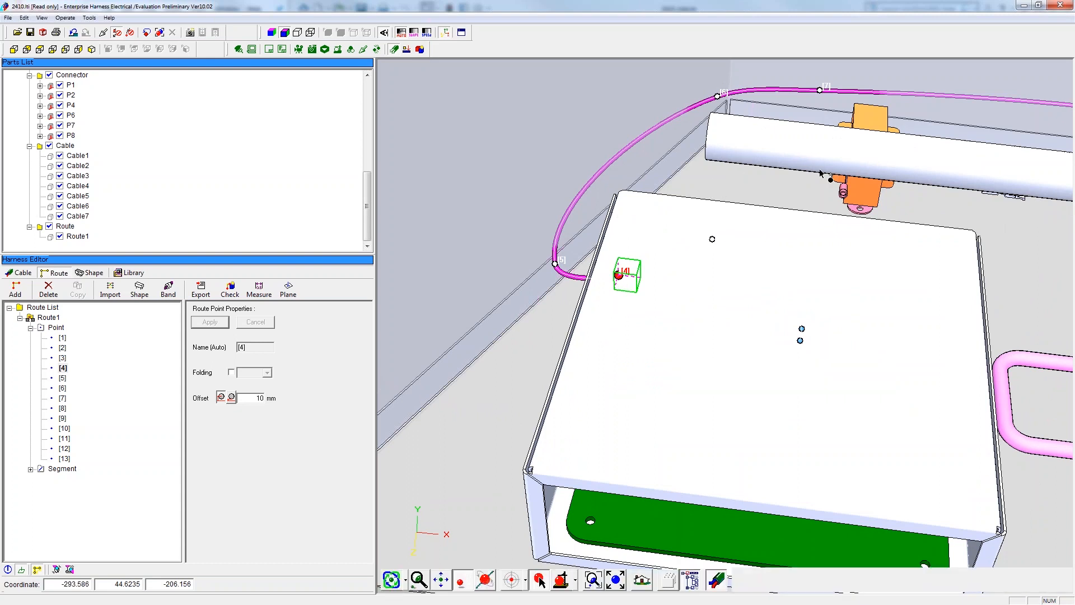
pyautogui.click(132, 274)
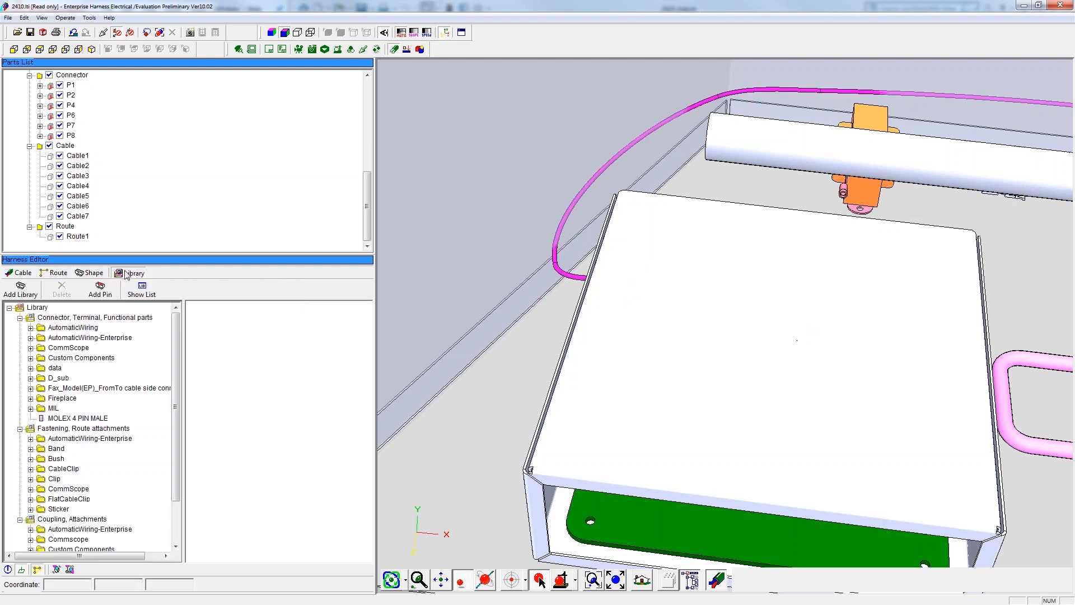
pyautogui.click(30, 479)
pyautogui.click(106, 539)
pyautogui.moveTo(470, 411); pyautogui.dragTo(543, 220)
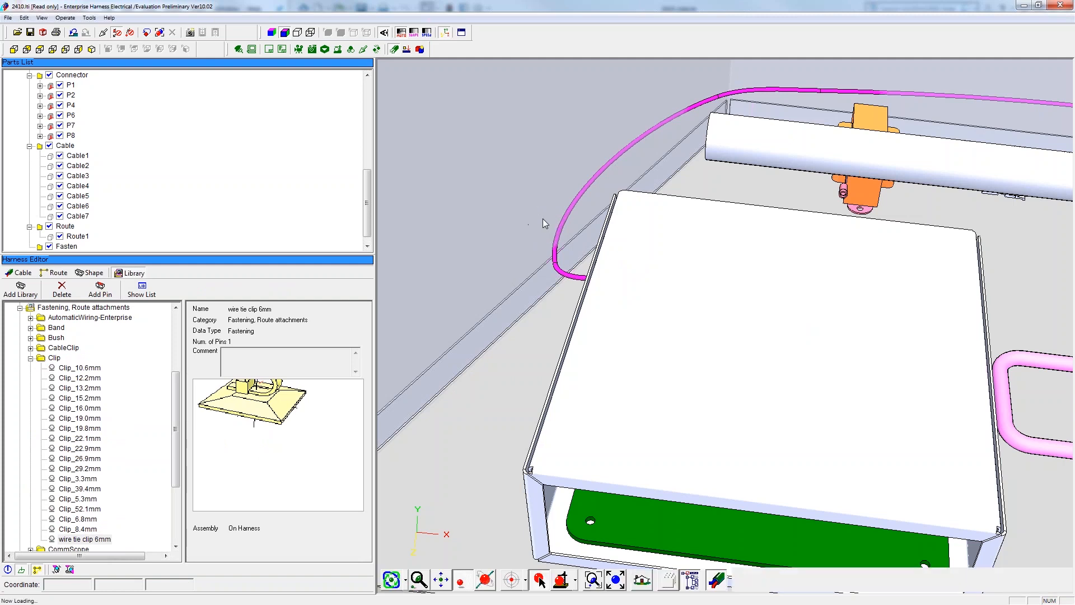
pyautogui.click(485, 213)
pyautogui.moveTo(774, 3); pyautogui.dragTo(708, 86)
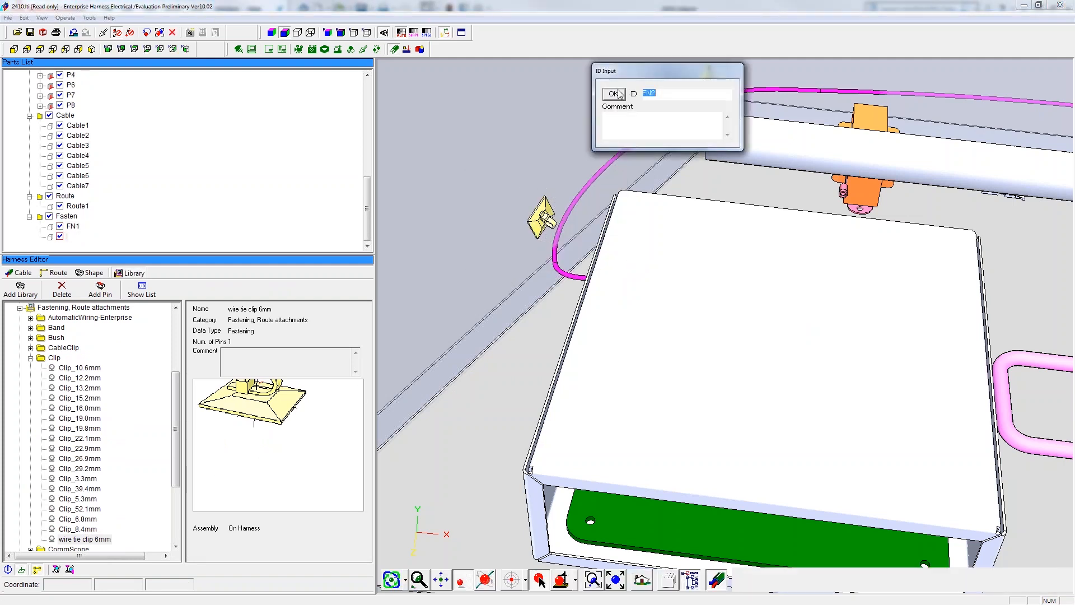
pyautogui.click(613, 94)
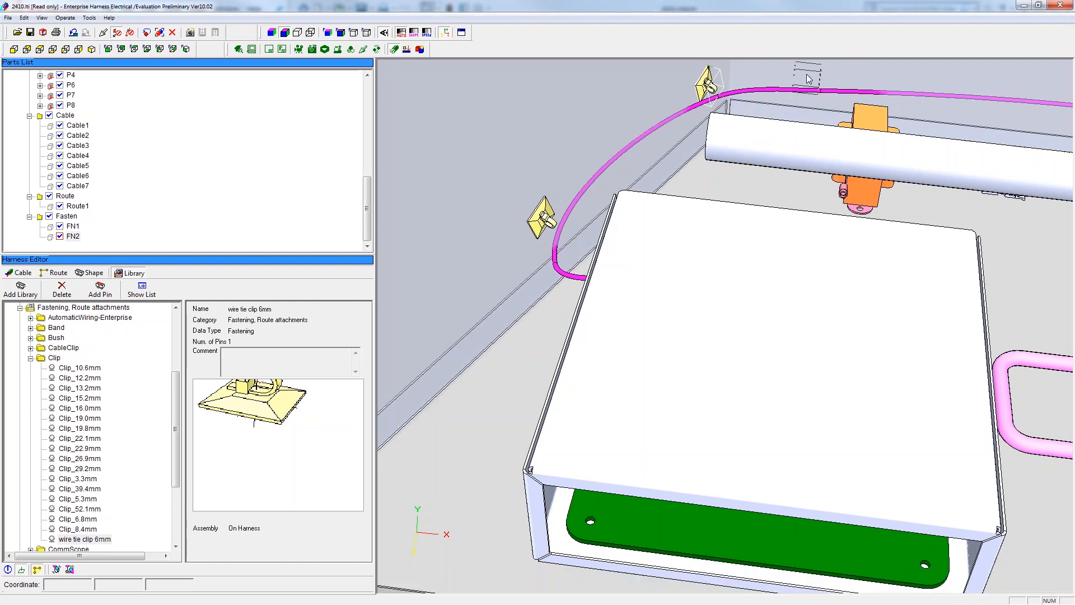
pyautogui.moveTo(809, 79); pyautogui.dragTo(808, 80)
pyautogui.click(732, 81)
# Place three more 6mm wire tie clips near the route, one on the rear wall near the right corner and two on the right wall
pyautogui.moveTo(918, 190); pyautogui.dragTo(594, 179, button='middle')
pyautogui.moveTo(919, 140); pyautogui.dragTo(590, 145, button='middle')
pyautogui.scroll(-2, 590, 145)
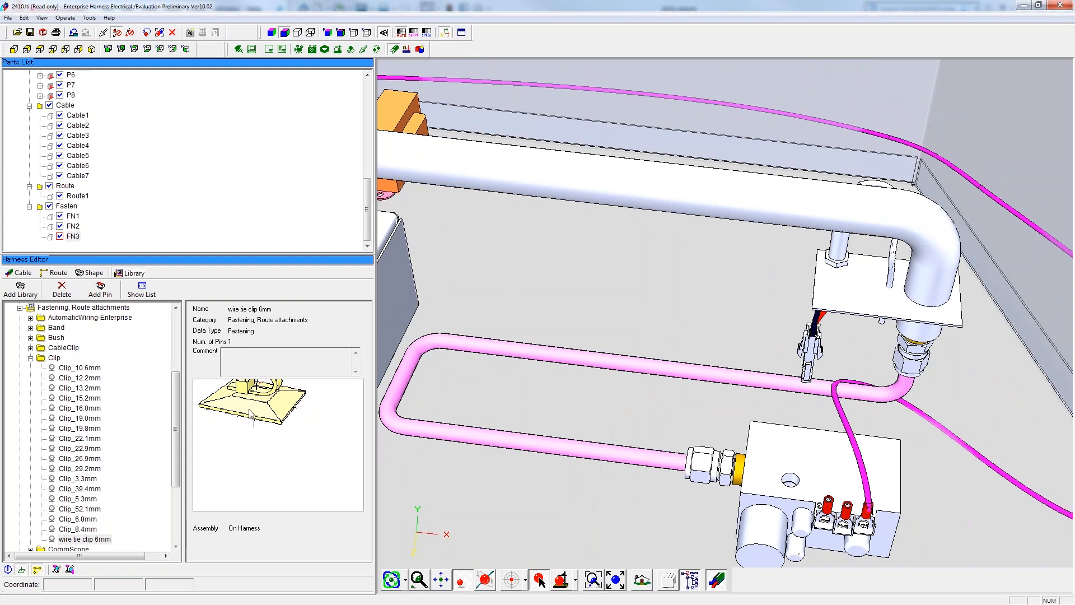
pyautogui.click(901, 128)
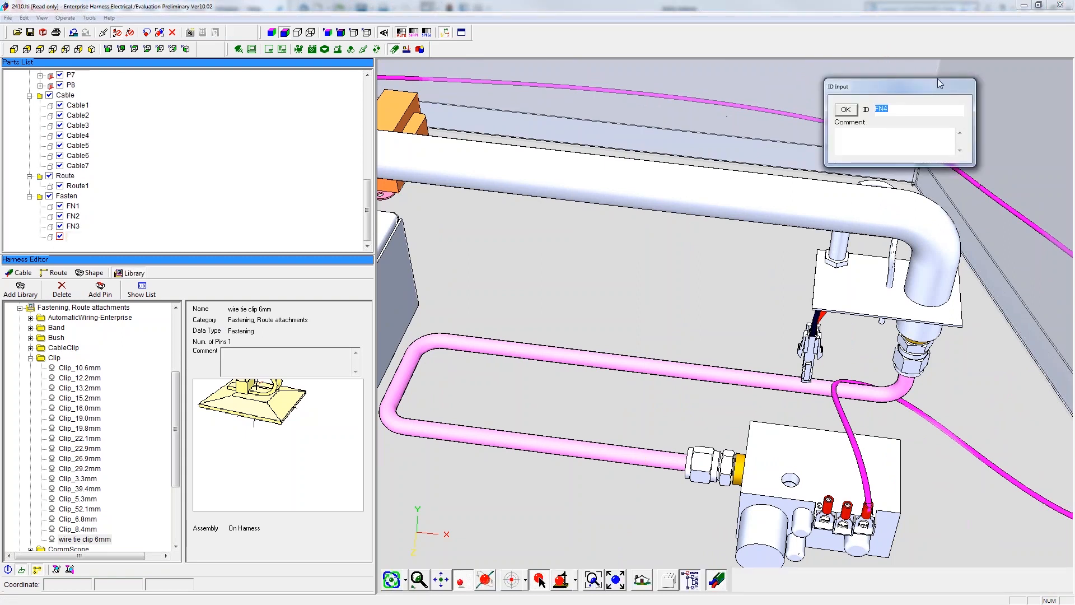
pyautogui.click(845, 112)
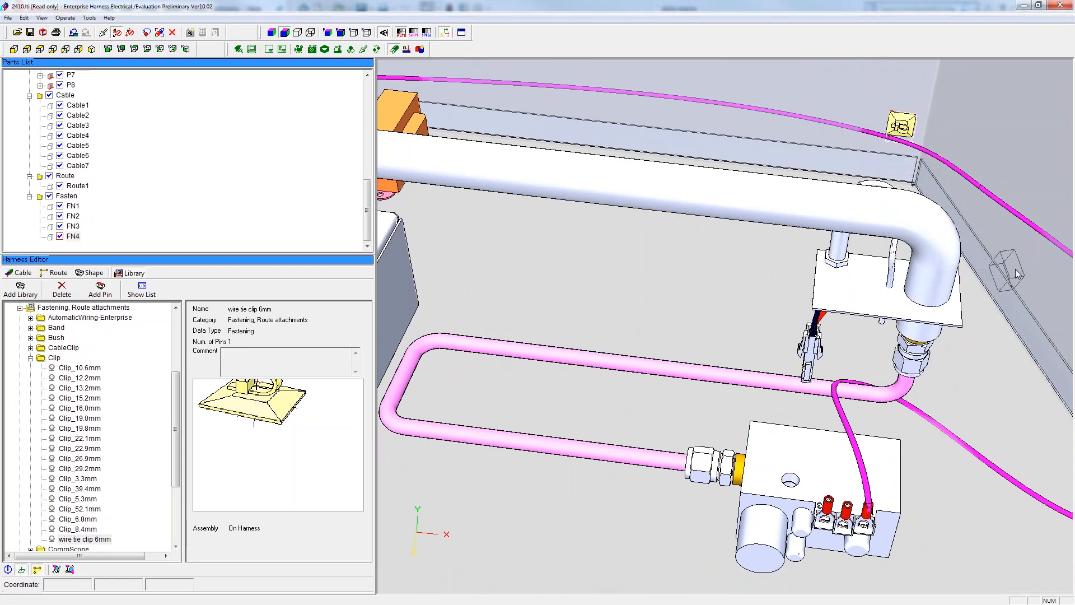
pyautogui.click(1036, 272)
pyautogui.click(940, 258)
pyautogui.moveTo(999, 384); pyautogui.dragTo(904, 193, button='middle')
pyautogui.moveTo(1003, 238); pyautogui.dragTo(943, 216, button='middle')
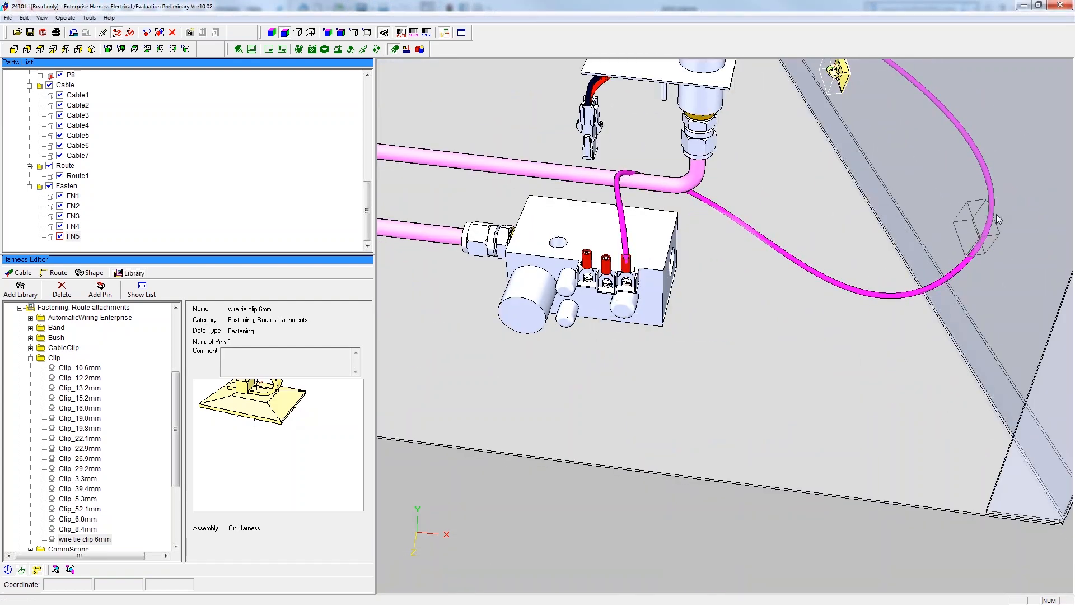
pyautogui.click(950, 346)
pyautogui.click(916, 234)
# Lower clip FN6 slightly on the enclosure's right wall and rotate it upright
pyautogui.moveTo(872, 272); pyautogui.dragTo(896, 277, button='middle')
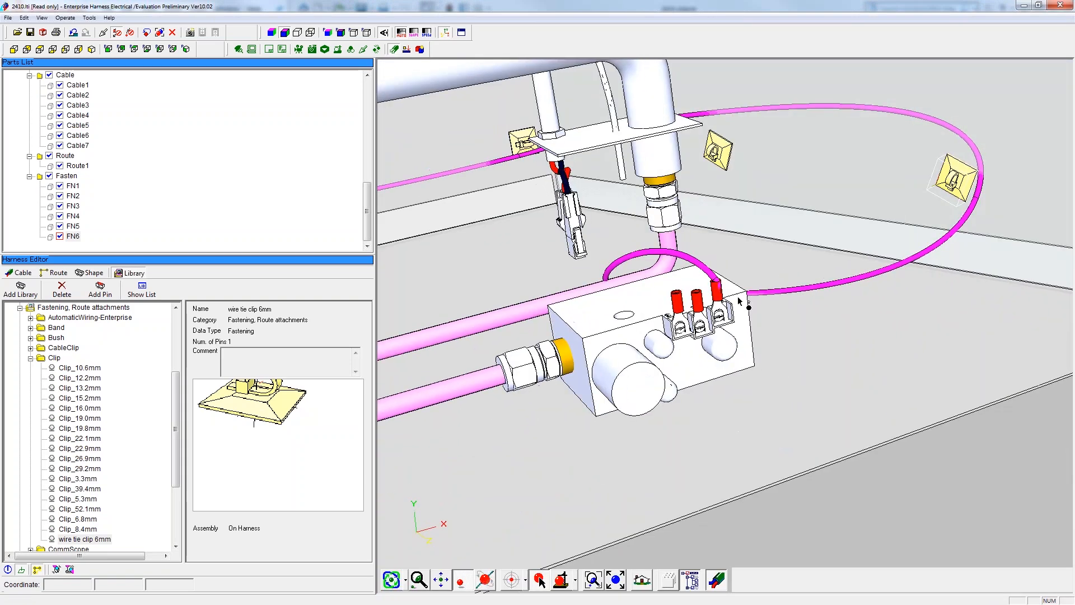
pyautogui.moveTo(963, 191); pyautogui.dragTo(964, 218)
pyautogui.click(485, 580)
pyautogui.moveTo(986, 197); pyautogui.dragTo(988, 188)
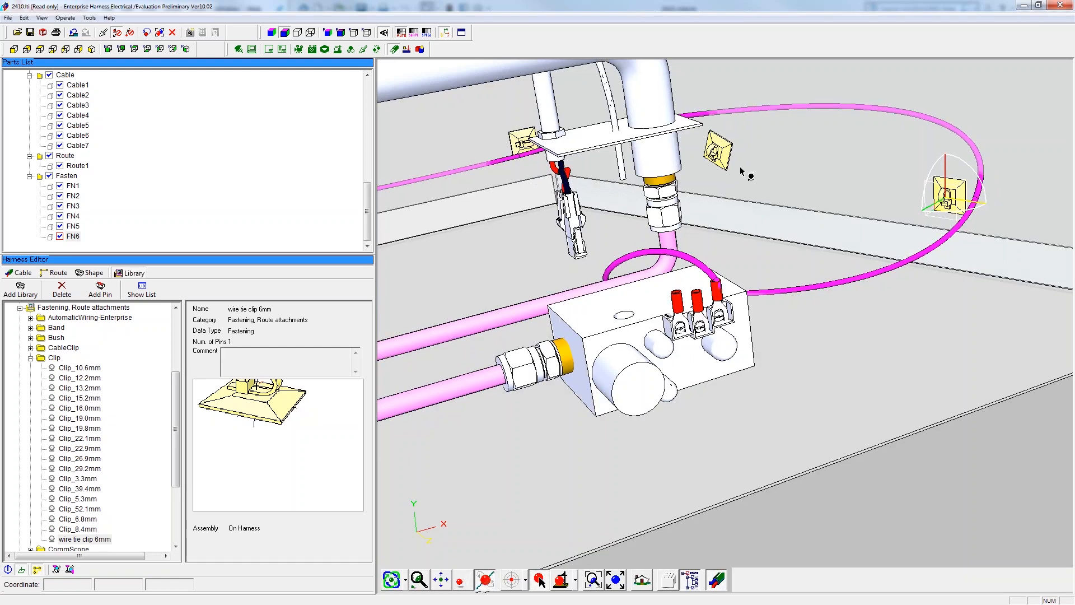
# Rotate clip FN5 upright and move it along the right wall toward the rear corner, nearer the route
pyautogui.click(728, 160)
pyautogui.moveTo(749, 151); pyautogui.dragTo(739, 132)
pyautogui.click(461, 581)
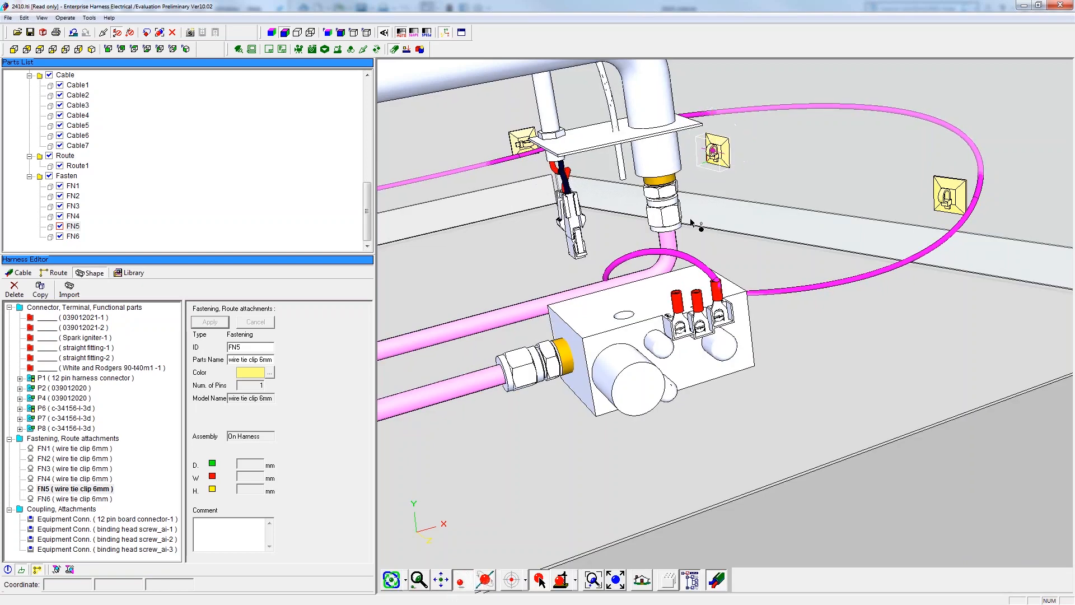
pyautogui.moveTo(722, 161); pyautogui.dragTo(634, 160)
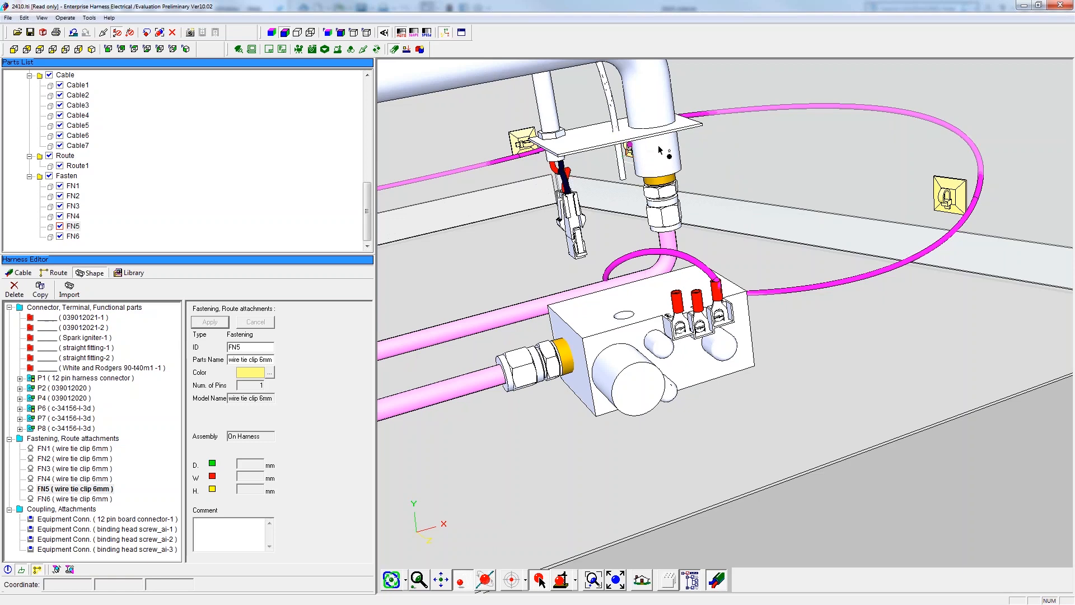
pyautogui.moveTo(640, 169); pyautogui.dragTo(640, 132, button='middle')
pyautogui.moveTo(619, 204); pyautogui.dragTo(635, 234)
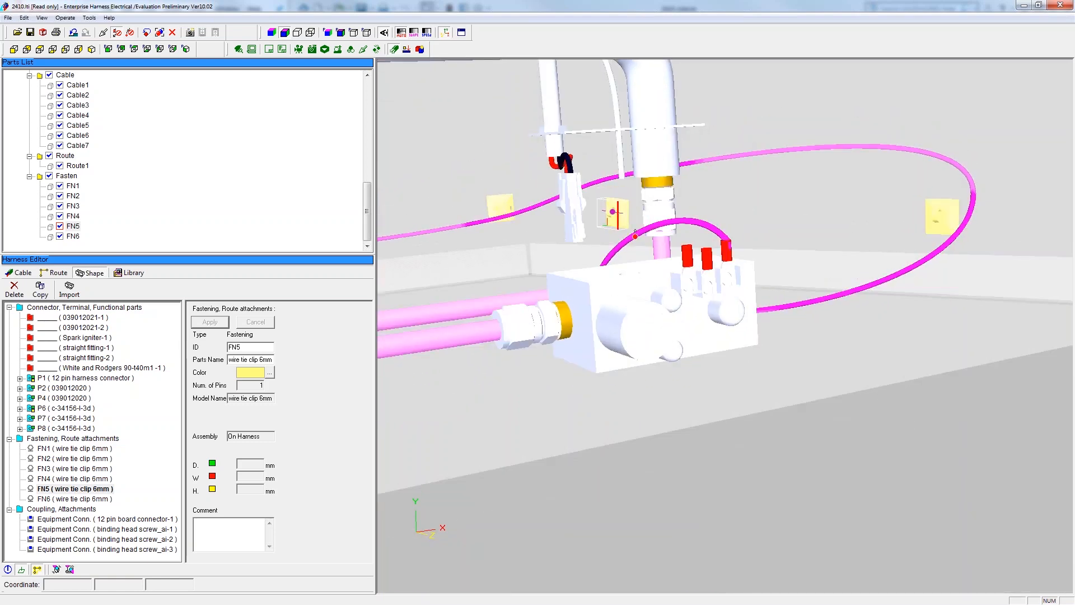
# Rotate clip FN4 on the rear wall so its loop stands upright beside the route
pyautogui.click(504, 204)
pyautogui.click(485, 580)
pyautogui.moveTo(525, 224)
pyautogui.mouseDown()
pyautogui.moveTo(539, 235)
pyautogui.moveTo(490, 253)
pyautogui.mouseUp()
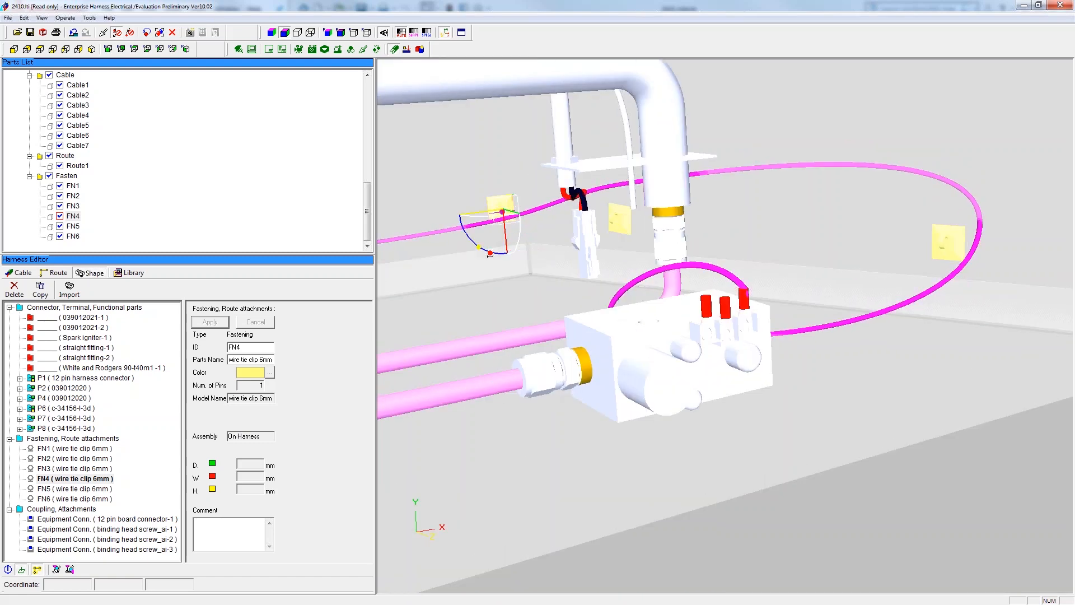
pyautogui.scroll(4, 521, 208)
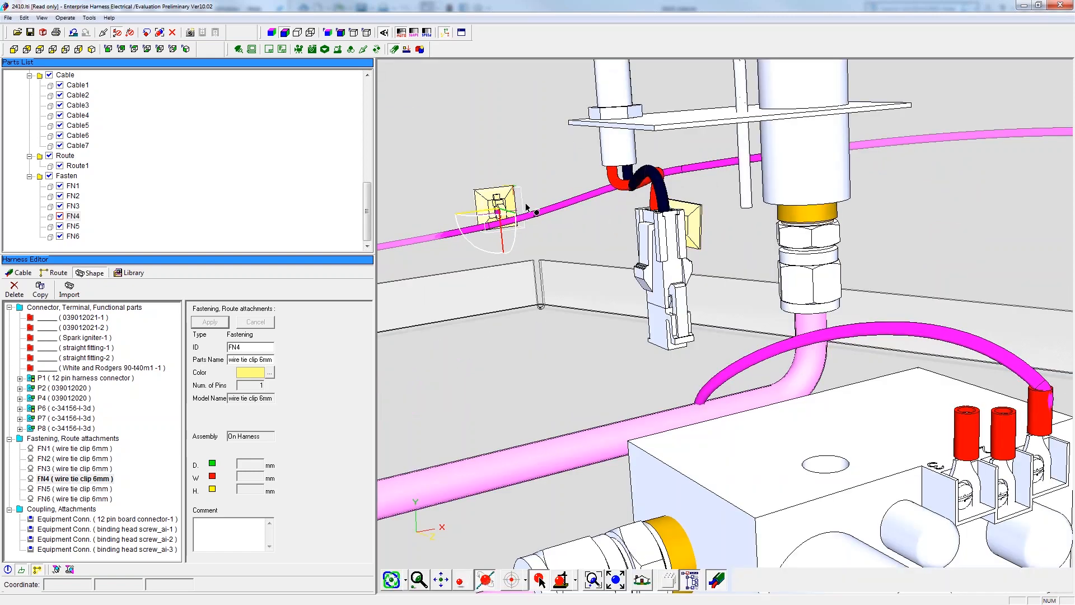
pyautogui.moveTo(451, 286); pyautogui.dragTo(781, 238, button='middle')
pyautogui.moveTo(564, 296); pyautogui.dragTo(837, 284, button='middle')
pyautogui.moveTo(534, 255); pyautogui.dragTo(828, 314, button='middle')
pyautogui.moveTo(585, 252); pyautogui.dragTo(859, 295, button='middle')
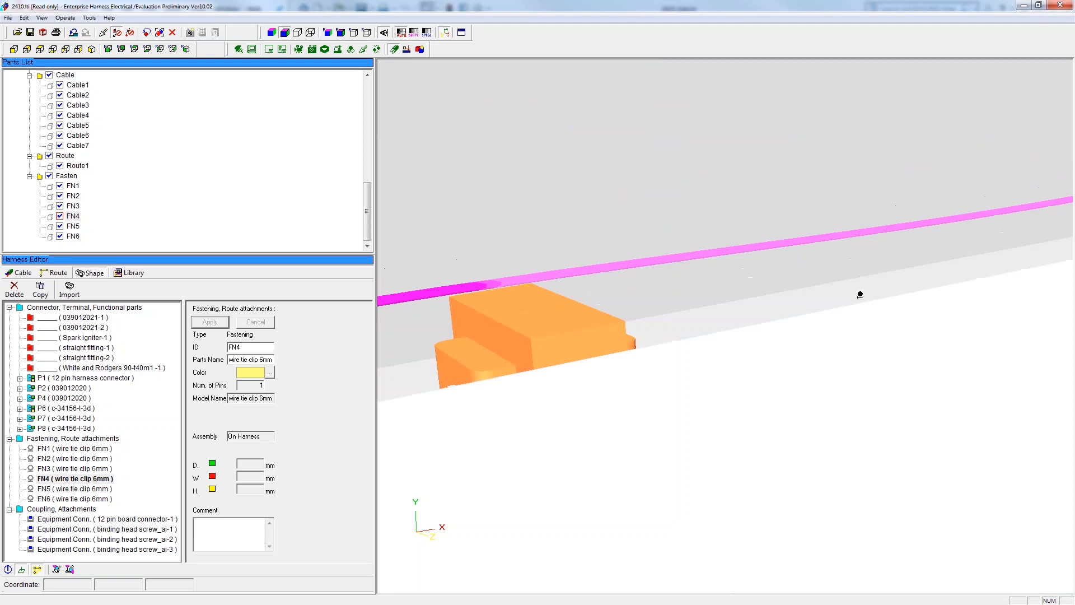
# Rotate clip FN3 on the rear wall near the left corner so its loop stands upright beside the route
pyautogui.moveTo(509, 220); pyautogui.dragTo(636, 297, button='middle')
pyautogui.click(552, 294)
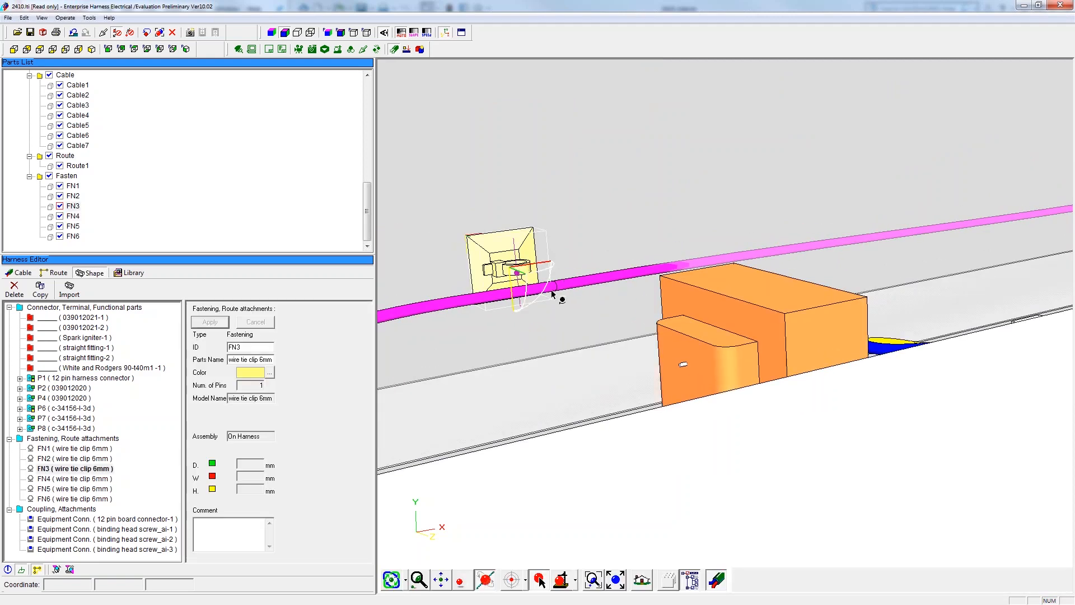
pyautogui.moveTo(549, 297); pyautogui.dragTo(464, 334)
pyautogui.scroll(-5, 504, 305)
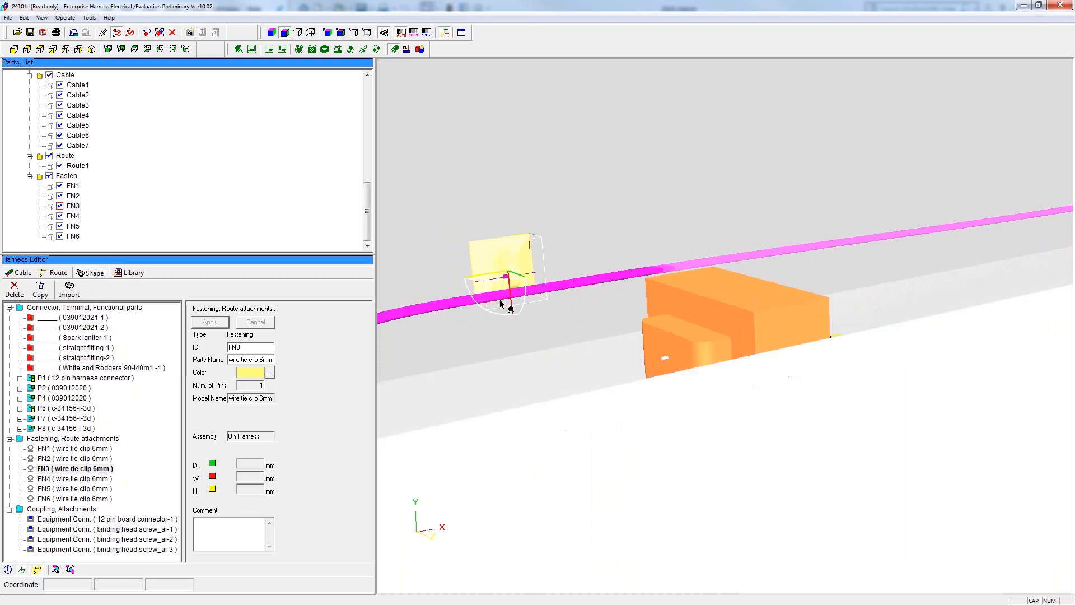
pyautogui.moveTo(480, 352); pyautogui.dragTo(731, 267, button='middle')
pyautogui.moveTo(538, 300); pyautogui.dragTo(479, 331, button='middle')
pyautogui.scroll(3, 446, 325)
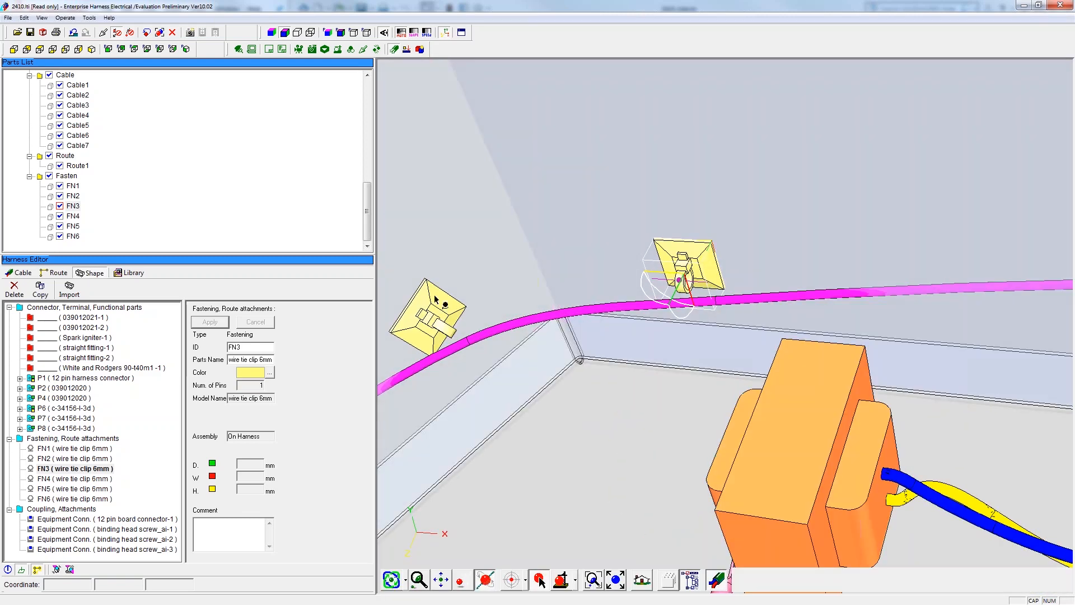
# Rotate clip FN2 upright on the left wall near the rear corner and lower it so its loop sits over the route
pyautogui.click(436, 300)
pyautogui.moveTo(438, 365)
pyautogui.mouseDown()
pyautogui.moveTo(430, 368)
pyautogui.moveTo(455, 357)
pyautogui.mouseUp()
pyautogui.hotkey('ctrl', 'z')
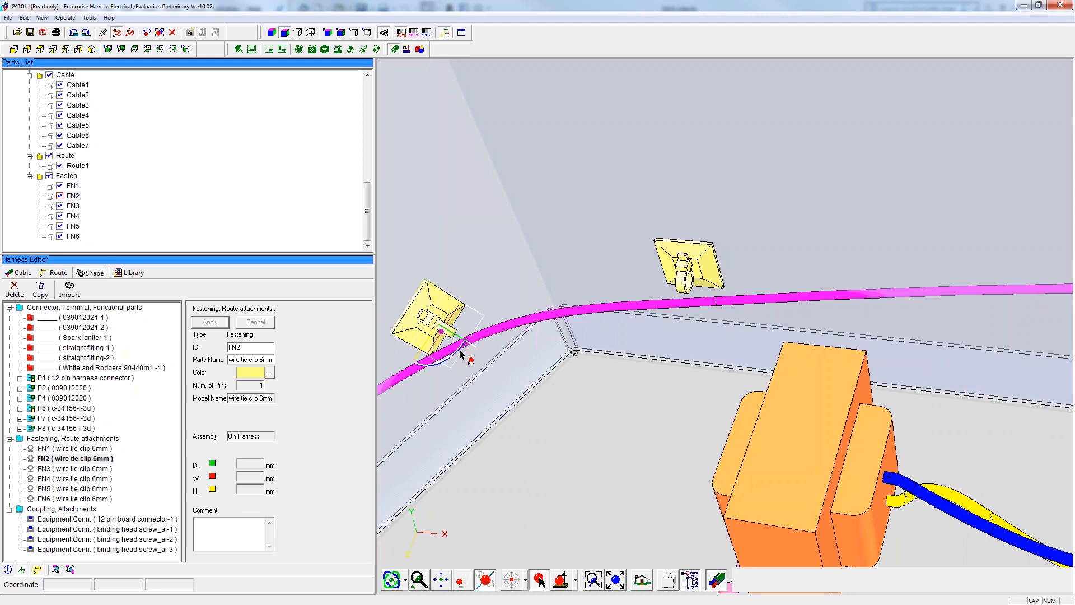
pyautogui.moveTo(461, 354); pyautogui.dragTo(454, 344, button='middle')
pyautogui.moveTo(461, 360); pyautogui.dragTo(446, 366)
pyautogui.click(460, 584)
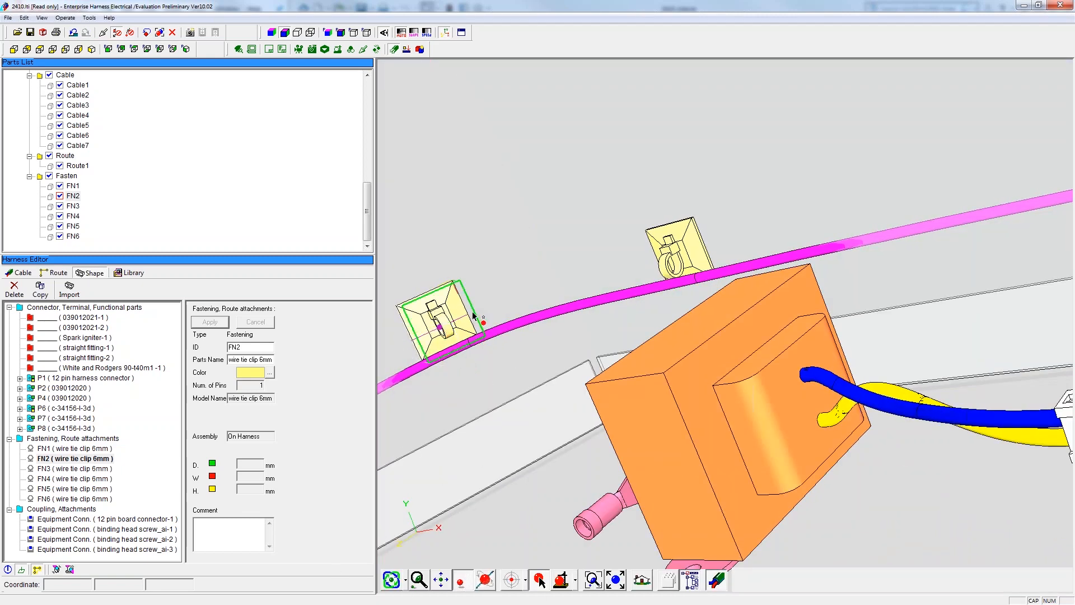
pyautogui.moveTo(483, 324)
pyautogui.mouseDown()
pyautogui.moveTo(503, 364)
pyautogui.moveTo(491, 342)
pyautogui.mouseUp()
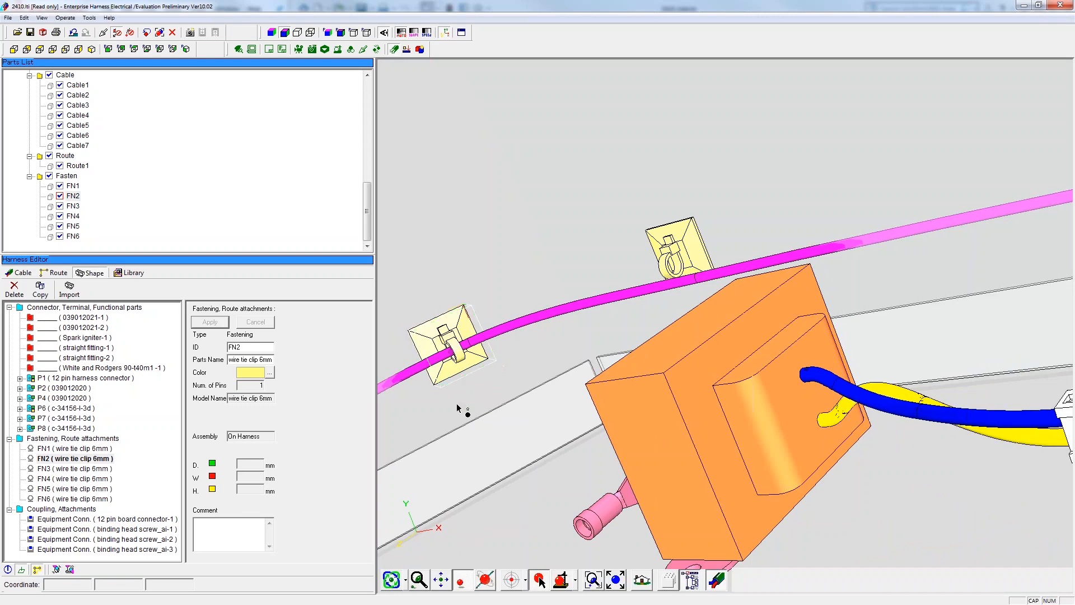
# Rotate clip FN1 on the left wall beside the control box so its loop faces the route
pyautogui.moveTo(457, 398); pyautogui.dragTo(799, 202, button='middle')
pyautogui.moveTo(814, 252); pyautogui.dragTo(850, 265, button='middle')
pyautogui.moveTo(894, 328); pyautogui.dragTo(966, 401, button='middle')
pyautogui.moveTo(645, 291); pyautogui.dragTo(545, 344, button='right')
pyautogui.moveTo(545, 343); pyautogui.dragTo(579, 374)
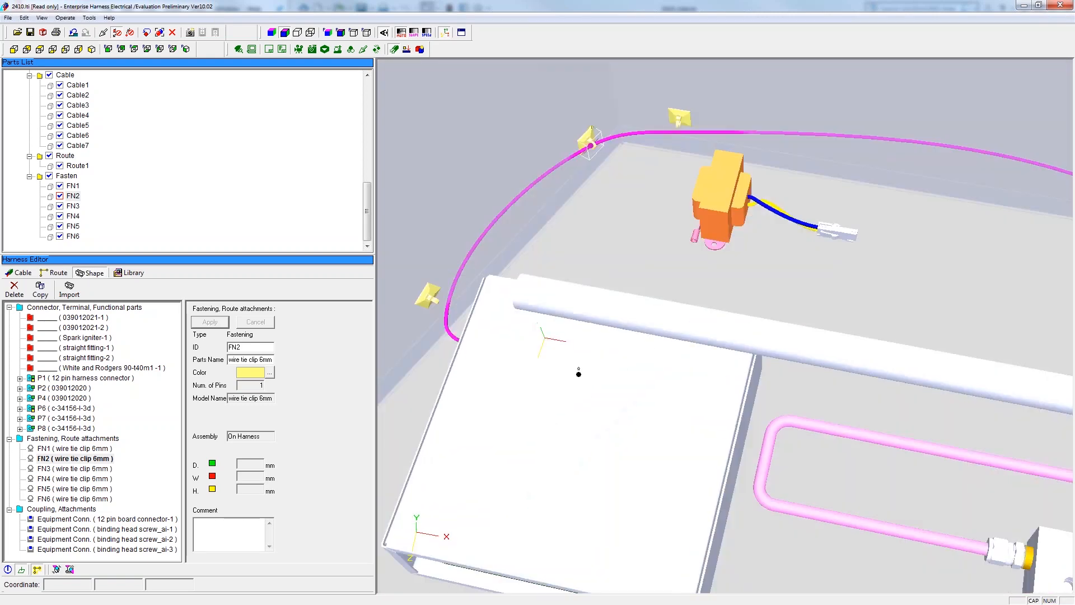
pyautogui.scroll(3, 472, 304)
pyautogui.click(400, 299)
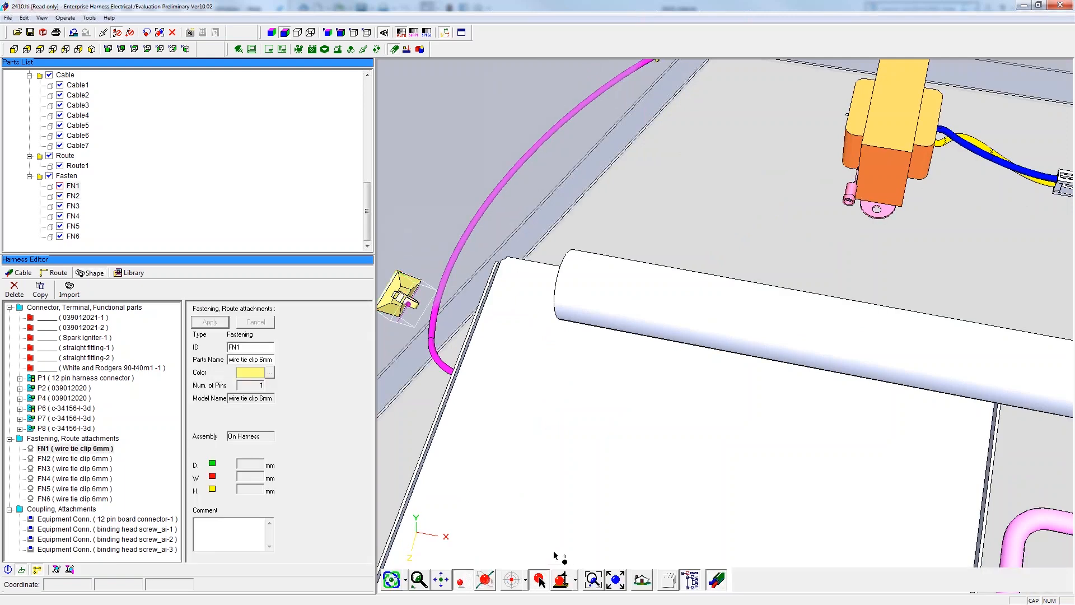
pyautogui.click(491, 584)
pyautogui.moveTo(417, 327); pyautogui.dragTo(420, 342)
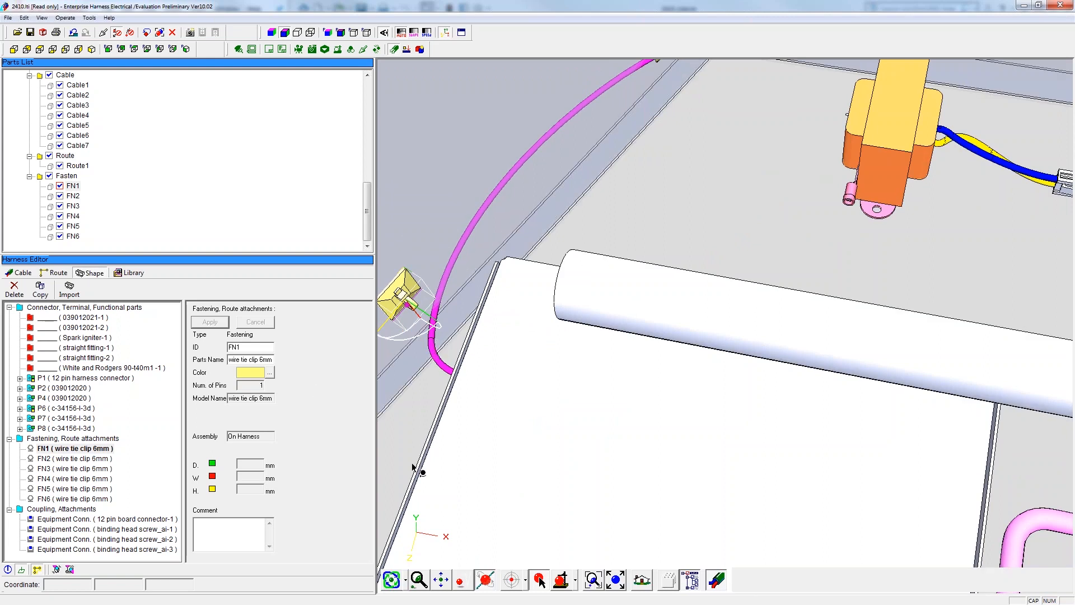
pyautogui.click(486, 581)
# Move Route1's points [5] and [6] into the loops of clips FN1 and FN2 on the left wall
pyautogui.click(435, 344)
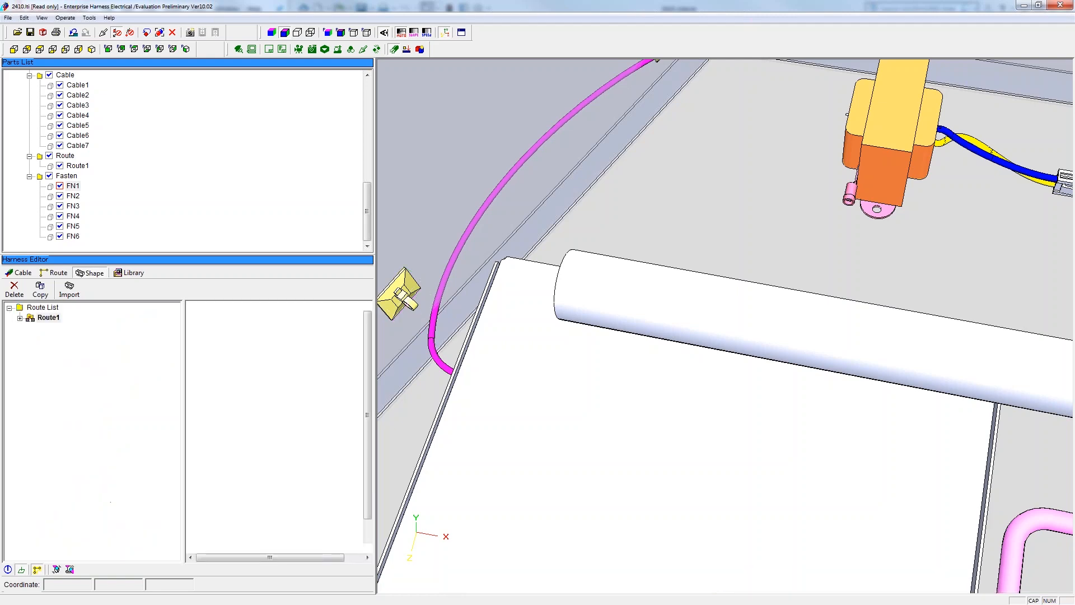
pyautogui.moveTo(435, 343); pyautogui.dragTo(409, 307)
pyautogui.scroll(-4, 546, 238)
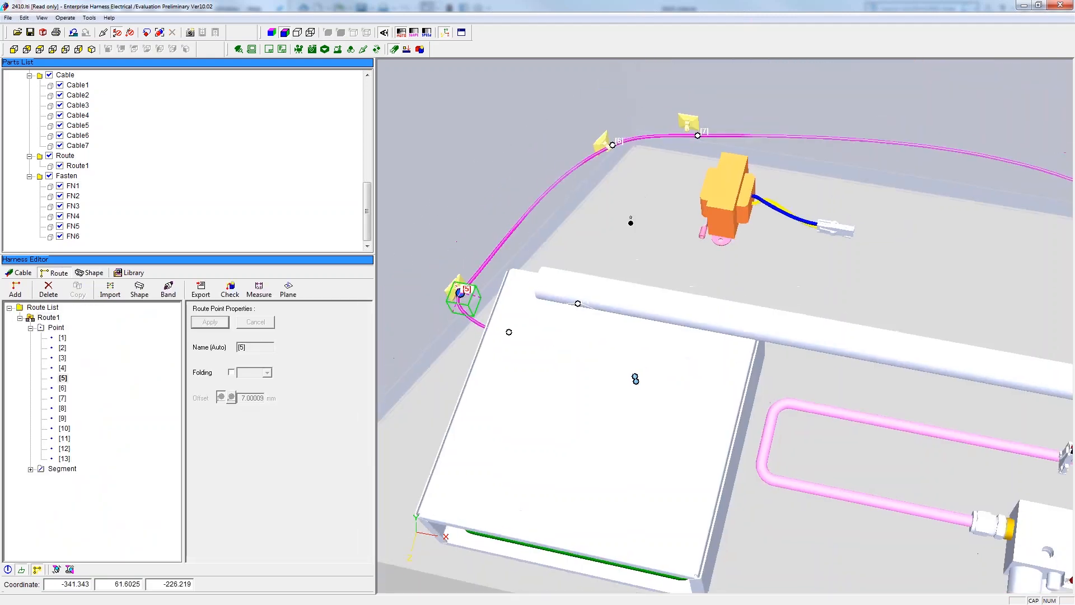
pyautogui.scroll(8, 614, 162)
pyautogui.click(607, 161)
pyautogui.moveTo(608, 161); pyautogui.dragTo(582, 183)
pyautogui.scroll(-5, 628, 187)
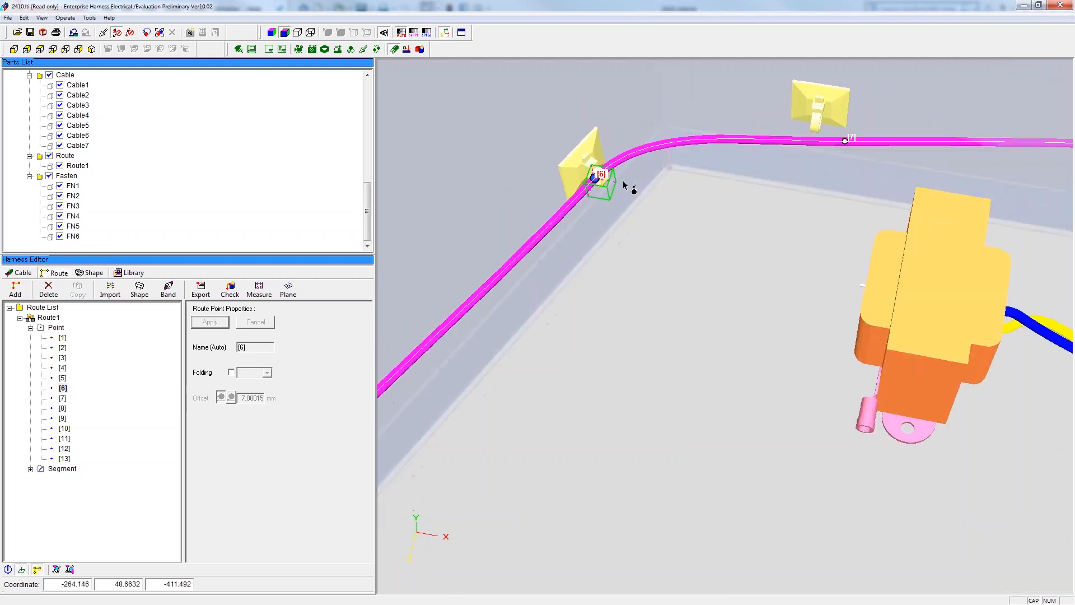
# Move route points [7] and [8] into the loops of clips FN3 and FN4 on the rear wall
pyautogui.scroll(4, 873, 126)
pyautogui.moveTo(791, 175); pyautogui.dragTo(742, 141)
pyautogui.moveTo(843, 151); pyautogui.dragTo(292, 140, button='middle')
pyautogui.moveTo(962, 192); pyautogui.dragTo(493, 165, button='middle')
pyautogui.scroll(-4, 772, 216)
pyautogui.scroll(-3, 773, 216)
pyautogui.scroll(6, 818, 213)
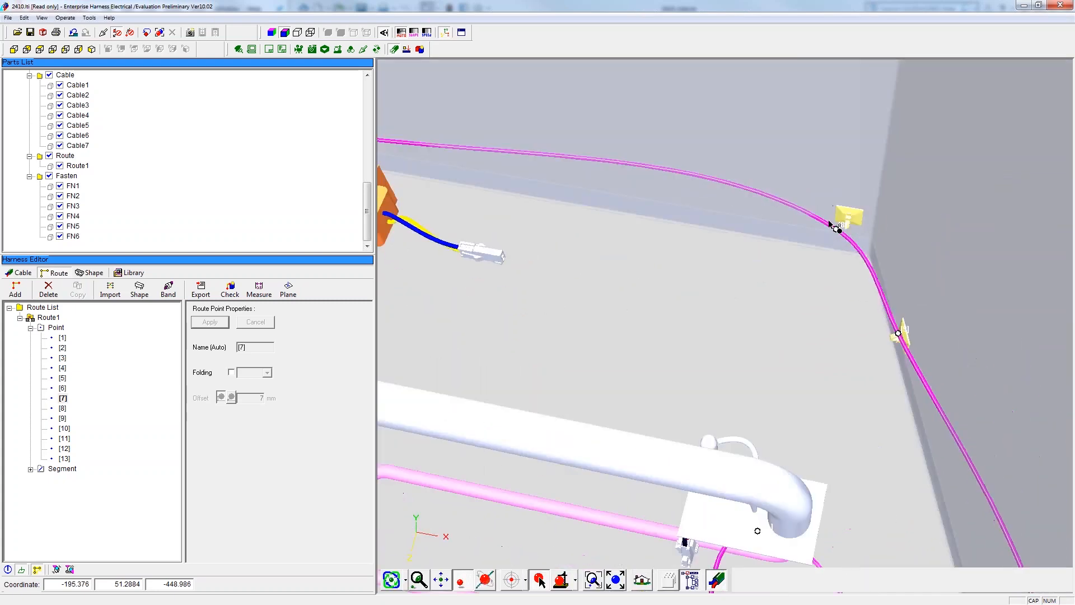
pyautogui.click(826, 212)
pyautogui.moveTo(842, 214); pyautogui.dragTo(868, 197)
# Move route point [9] into the loop of clip FN5 on the right wall near the rear corner
pyautogui.moveTo(904, 340); pyautogui.dragTo(816, 284, button='middle')
pyautogui.scroll(-3, 973, 436)
pyautogui.scroll(4, 953, 438)
pyautogui.click(932, 459)
pyautogui.moveTo(935, 463); pyautogui.dragTo(932, 474)
pyautogui.scroll(-4, 896, 482)
# Move route point [10] into the loop of clip FN6 near the front of the right wall
pyautogui.moveTo(911, 465); pyautogui.dragTo(948, 411, button='middle')
pyautogui.scroll(-3, 947, 379)
pyautogui.scroll(-4, 942, 392)
pyautogui.moveTo(962, 577); pyautogui.dragTo(959, 532, button='middle')
pyautogui.scroll(3, 958, 537)
pyautogui.scroll(3, 959, 560)
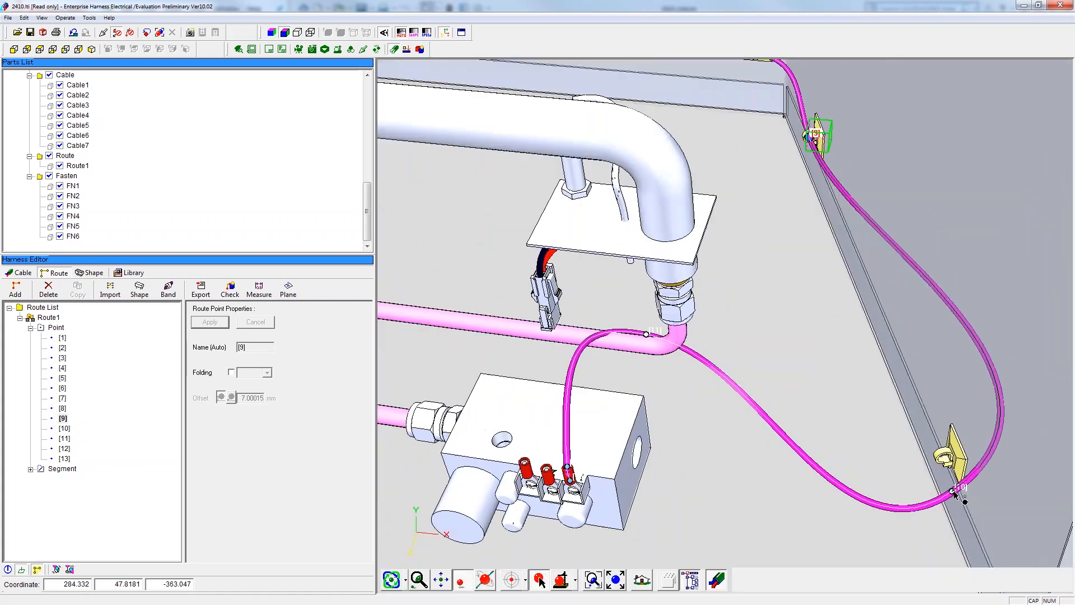
pyautogui.click(959, 495)
pyautogui.moveTo(959, 483); pyautogui.dragTo(952, 454)
# Raise route point [11] to an offset of about 53 mm and shift it over the valve block behind its terminals
pyautogui.click(648, 334)
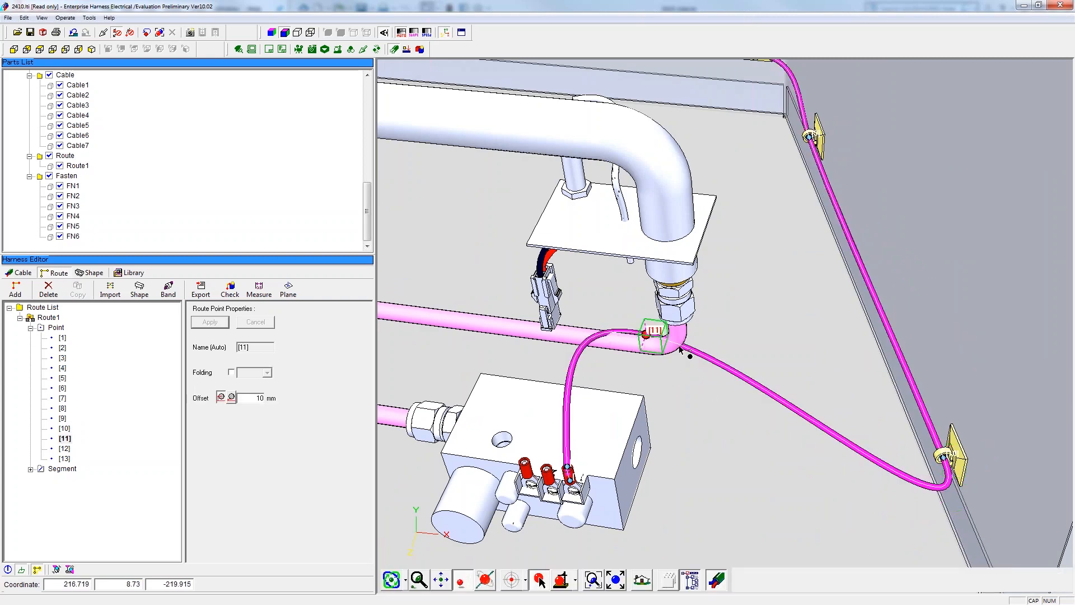
pyautogui.moveTo(664, 334); pyautogui.dragTo(631, 342)
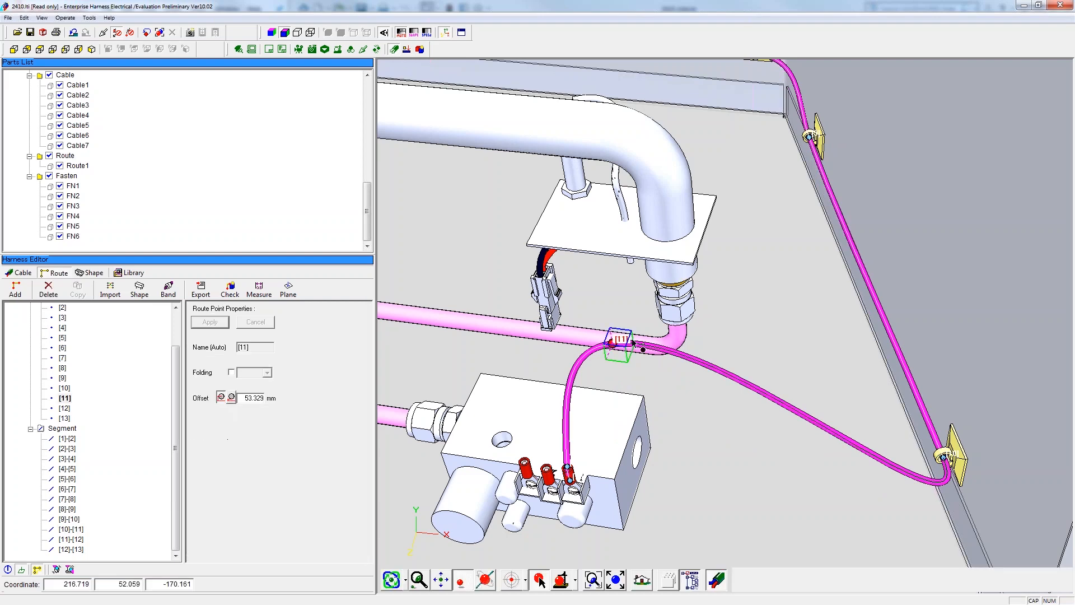
pyautogui.moveTo(627, 339); pyautogui.dragTo(608, 410)
pyautogui.scroll(-4, 683, 471)
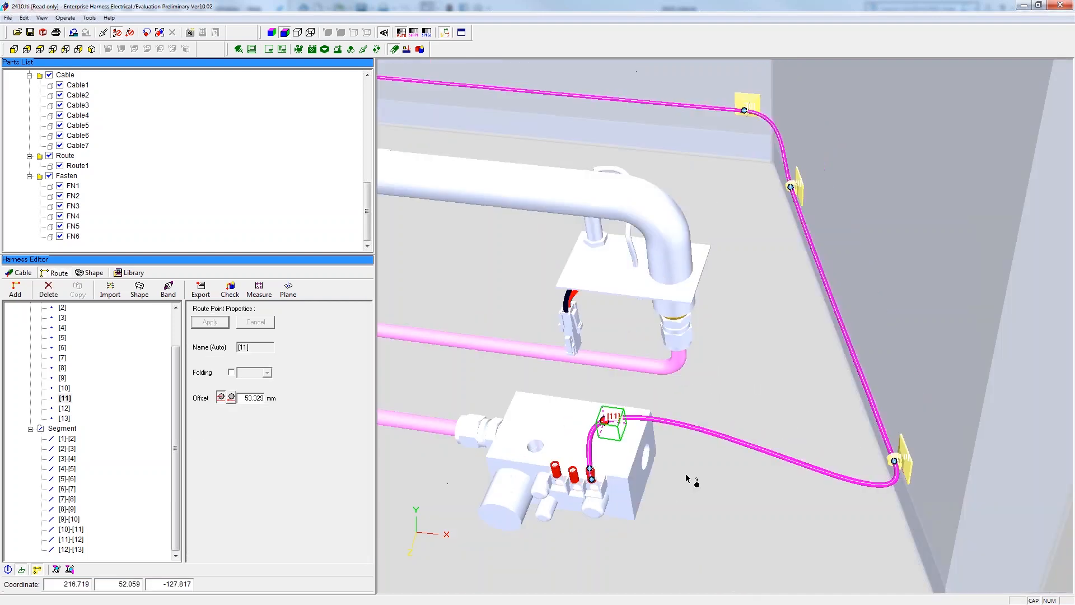
pyautogui.moveTo(683, 470); pyautogui.dragTo(1010, 450, button='middle')
pyautogui.scroll(-3, 689, 466)
pyautogui.moveTo(1010, 367); pyautogui.dragTo(919, 367, button='middle')
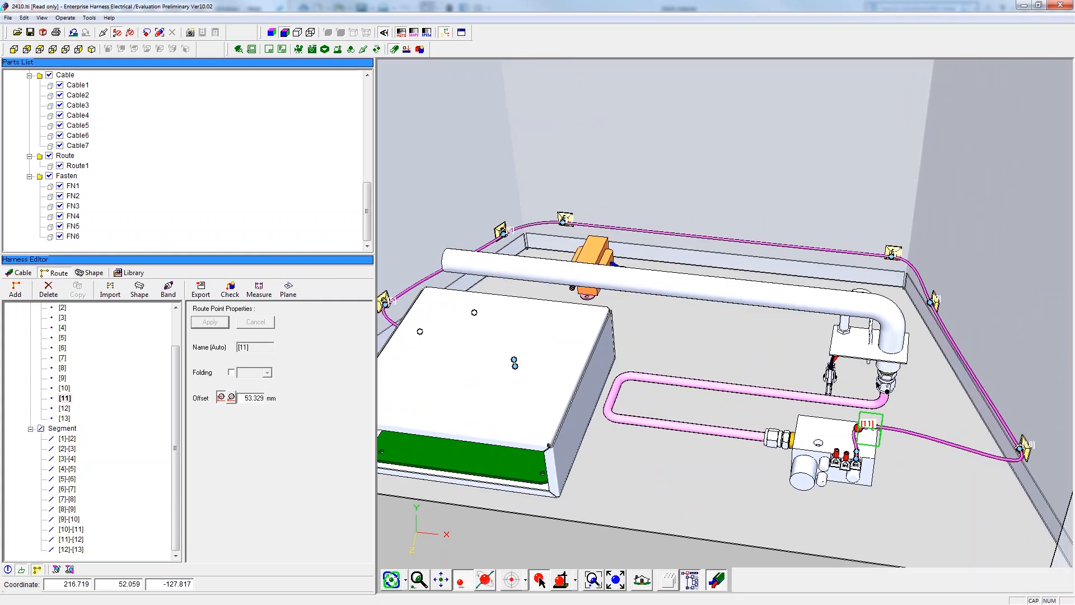
pyautogui.scroll(-1, 656, 326)
pyautogui.moveTo(656, 329); pyautogui.dragTo(475, 398, button='middle')
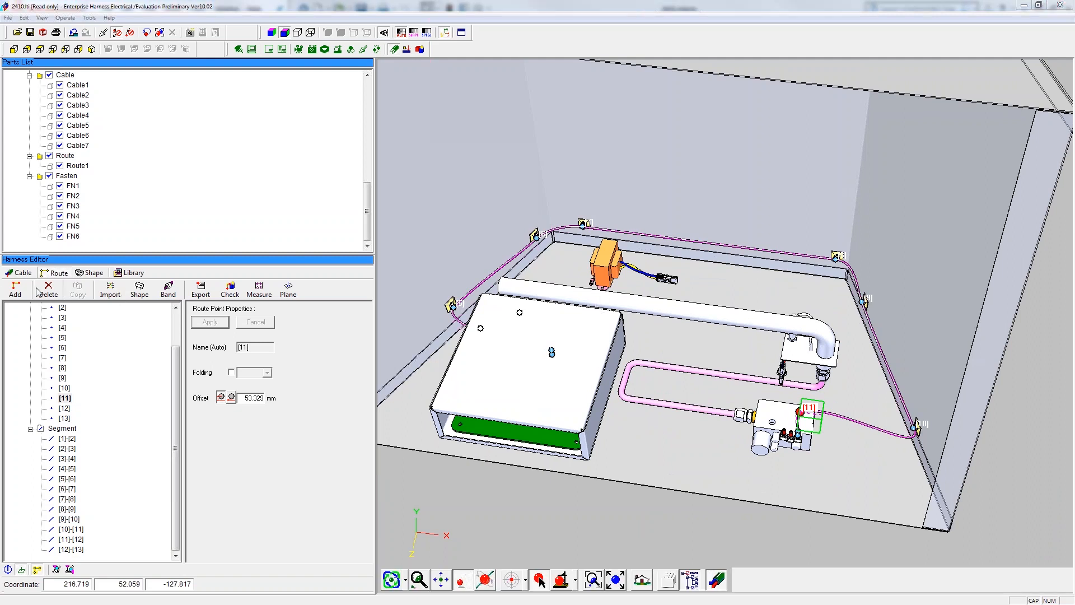
# Add Route2 from the white connector on the orange component's leads to the main route along the rear wall
pyautogui.click(16, 291)
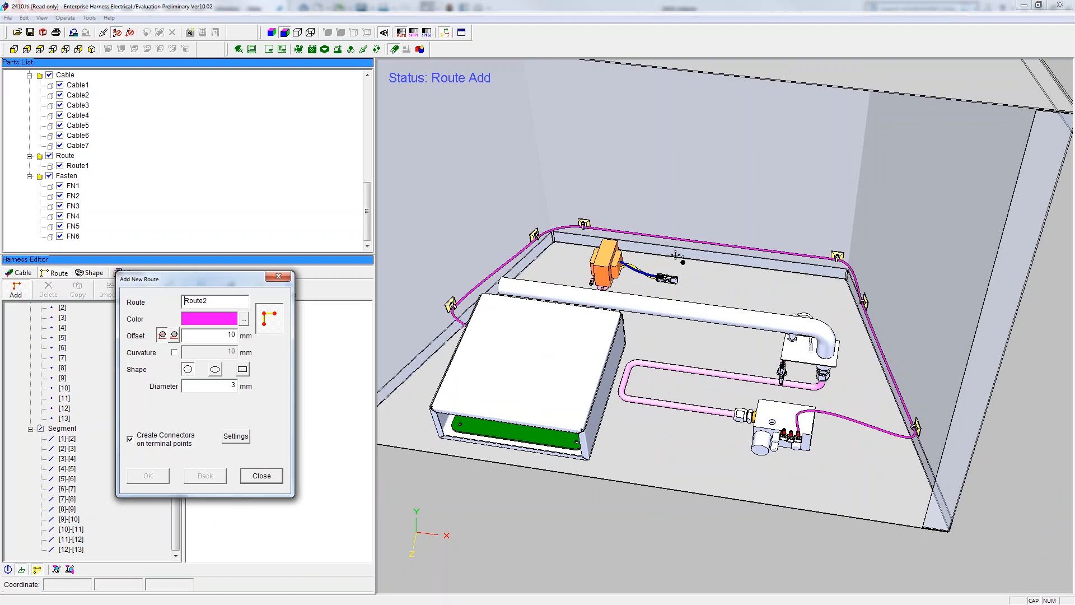
pyautogui.click(668, 279)
pyautogui.click(695, 241)
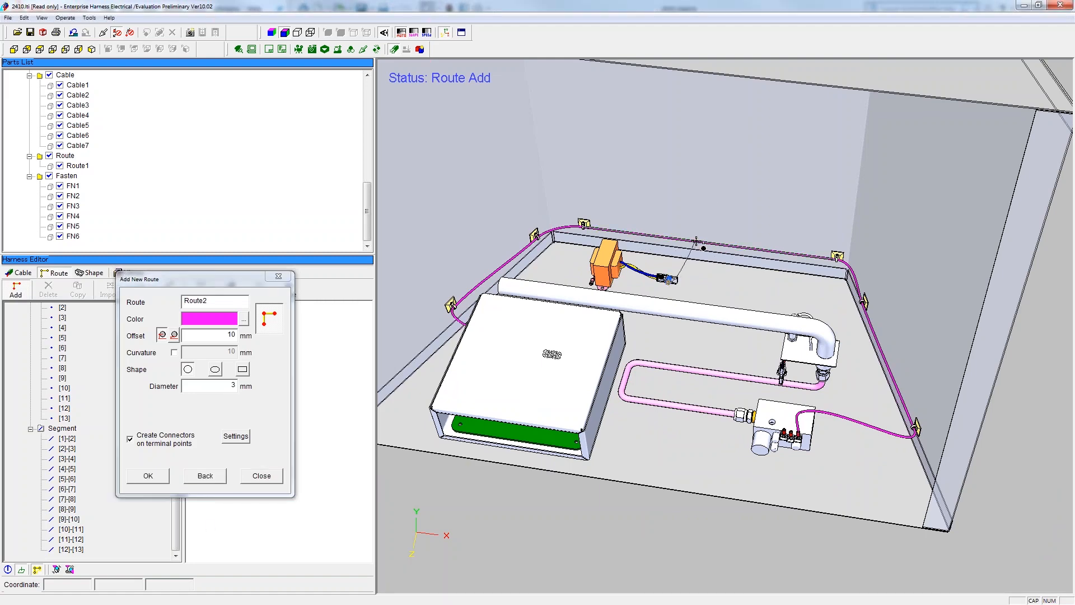
pyautogui.click(580, 330)
# Add Route4 from the connector hanging under the burner pipe's bracket plate to the main route along the right wall
pyautogui.scroll(3, 768, 377)
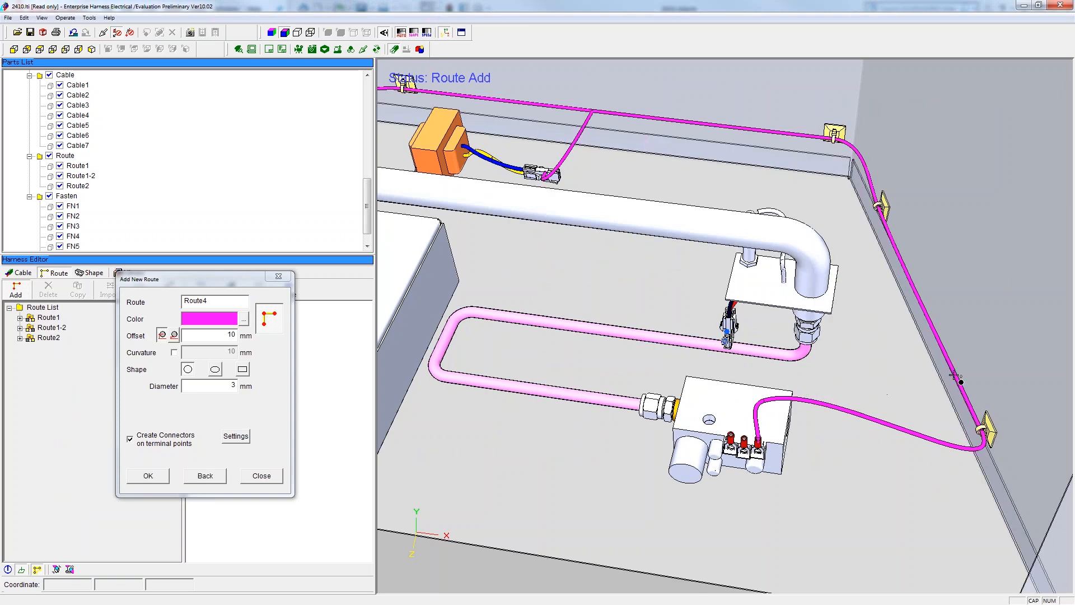
pyautogui.click(955, 374)
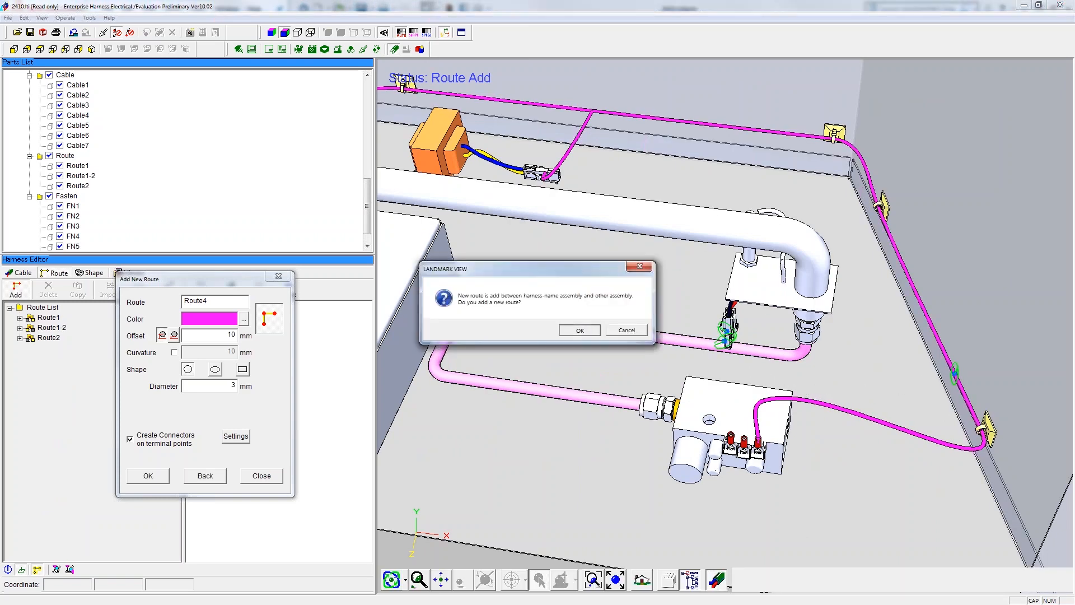
pyautogui.click(580, 330)
pyautogui.moveTo(751, 367)
pyautogui.mouseDown(button='middle')
pyautogui.moveTo(763, 380)
pyautogui.moveTo(756, 371)
pyautogui.mouseUp(button='middle')
pyautogui.moveTo(583, 386); pyautogui.dragTo(606, 376, button='middle')
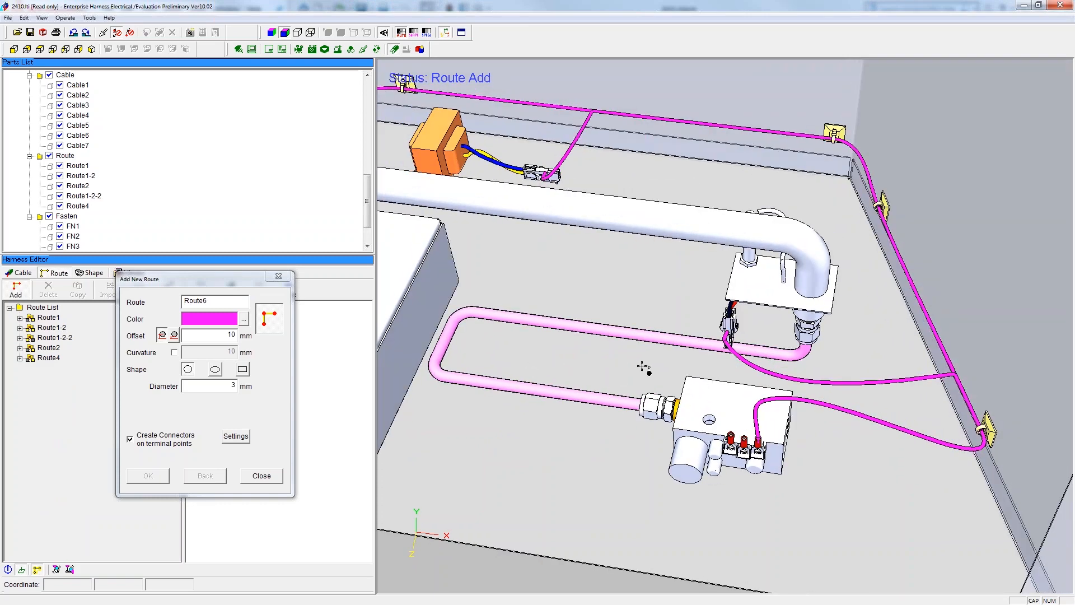
# Add Route6 from the valve block's middle terminal to the main route just above it
pyautogui.hotkey('ctrl', 'z')
pyautogui.click(593, 330)
pyautogui.scroll(2, 751, 451)
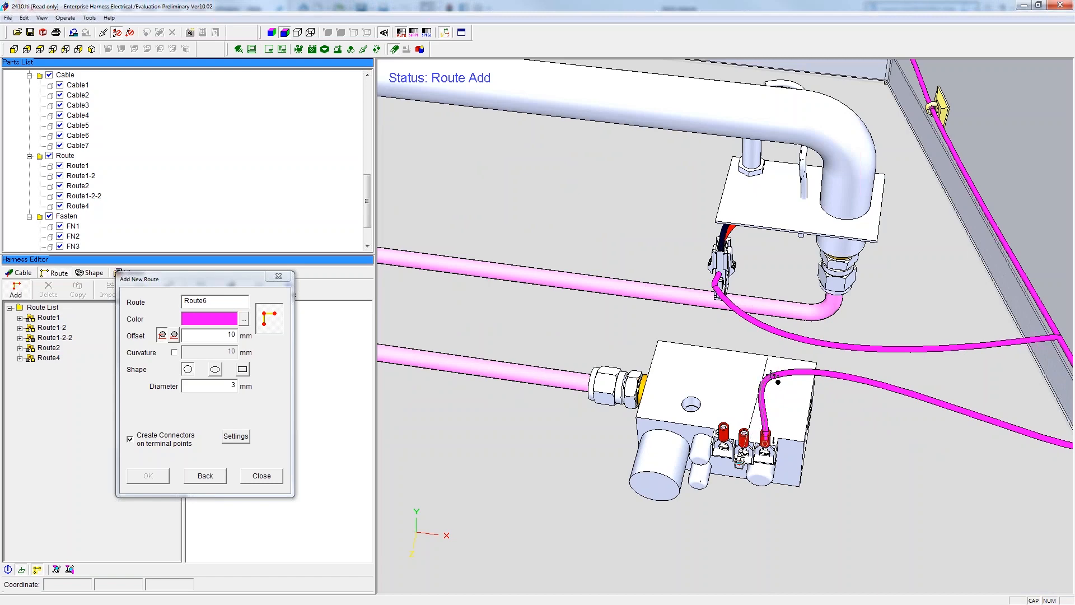
pyautogui.click(772, 376)
pyautogui.click(524, 329)
pyautogui.moveTo(734, 432); pyautogui.dragTo(708, 485, button='middle')
pyautogui.hotkey('ctrl', 'z')
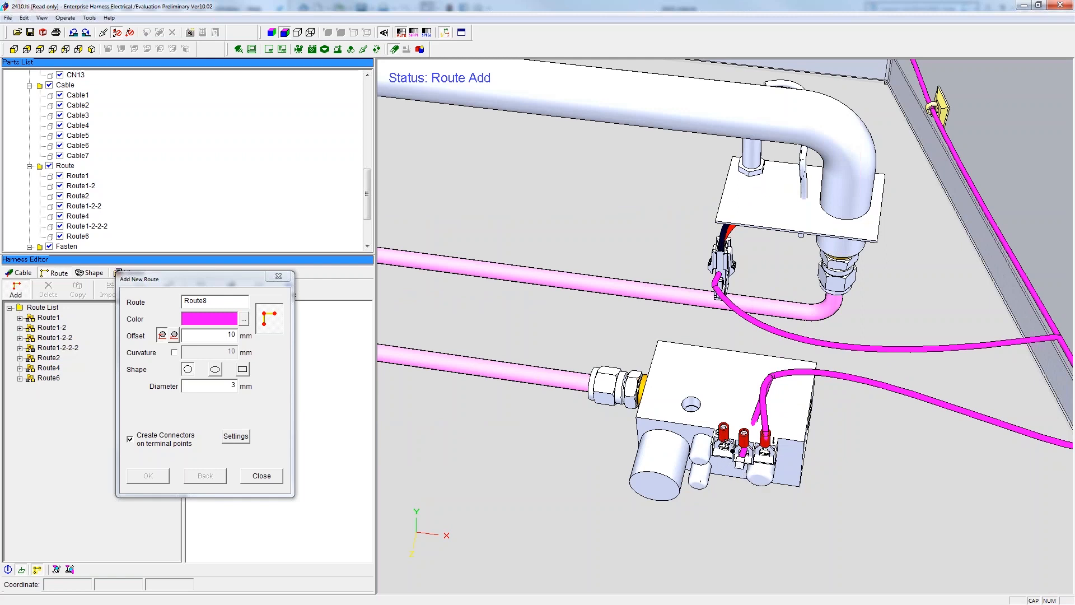
# Add Route8 from the valve block's left red terminal P8 to the main route at the block's rear edge
pyautogui.click(726, 438)
pyautogui.click(813, 372)
pyautogui.click(507, 330)
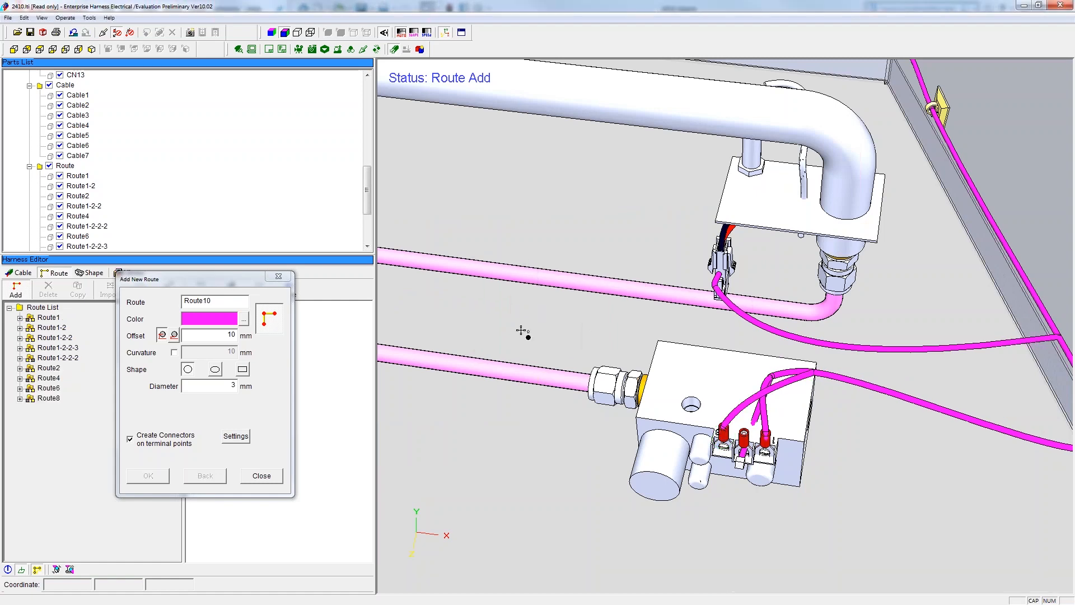
# Finish adding routes and delete Route6 and Route4
pyautogui.moveTo(811, 429); pyautogui.dragTo(773, 421, button='middle')
pyautogui.scroll(4, 757, 418)
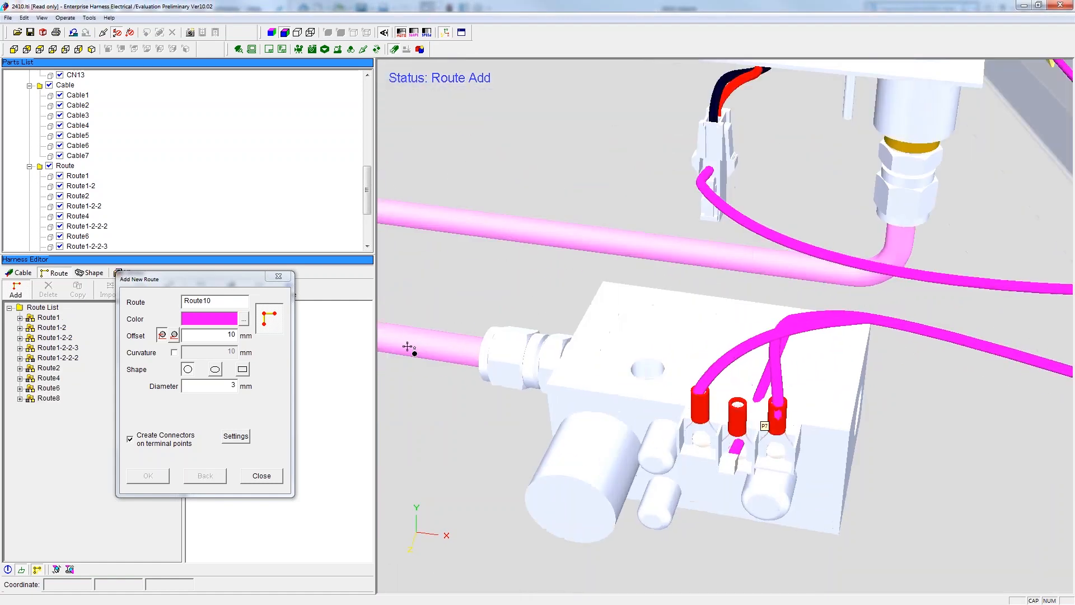
pyautogui.click(261, 476)
pyautogui.click(47, 388)
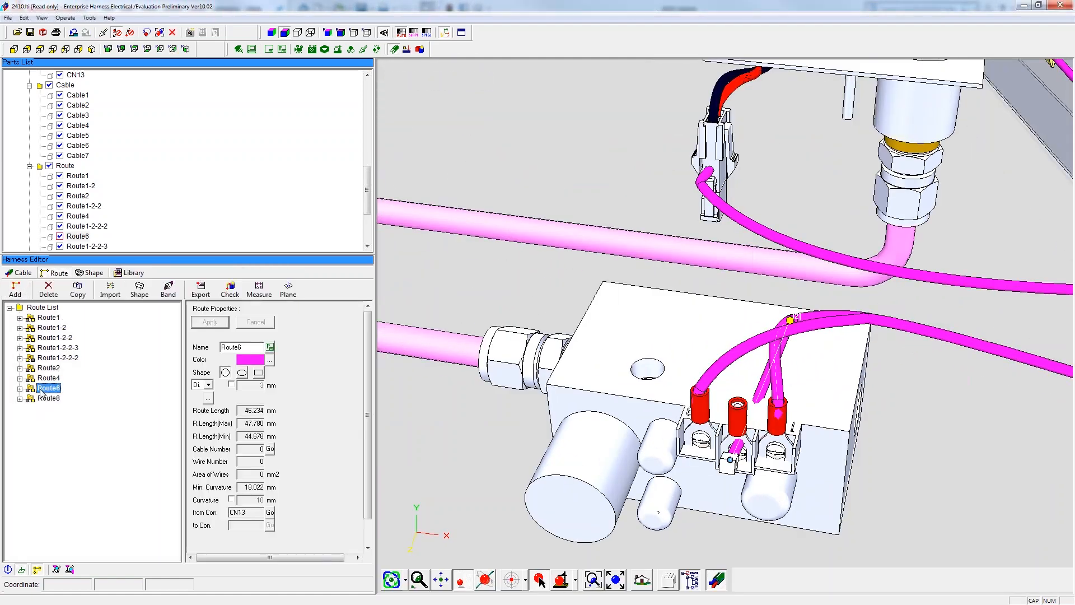
pyautogui.press('Delete')
pyautogui.click(522, 331)
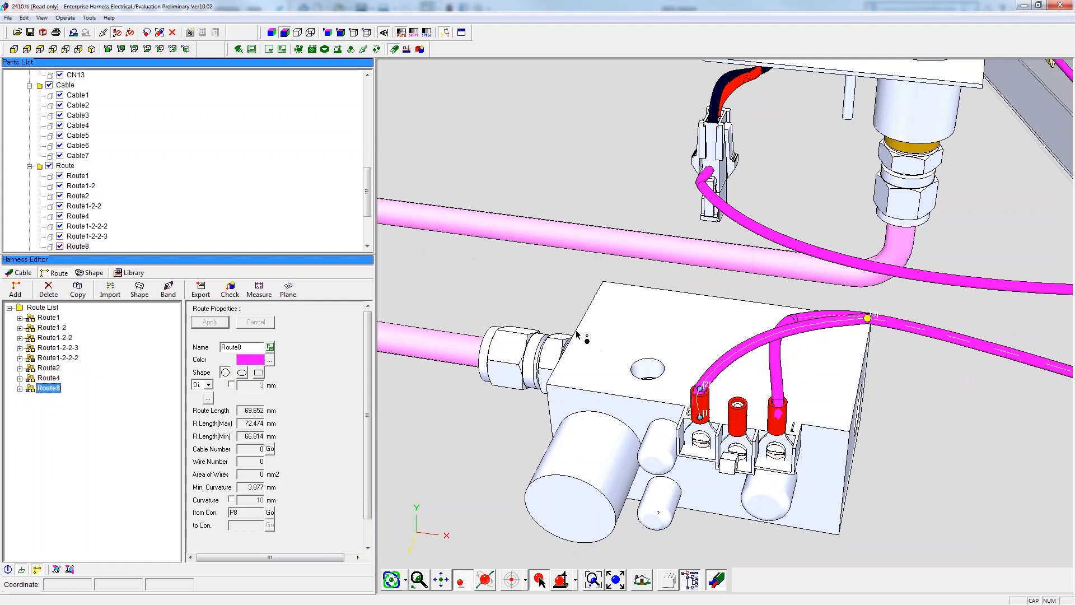
pyautogui.click(49, 378)
pyautogui.press('Delete')
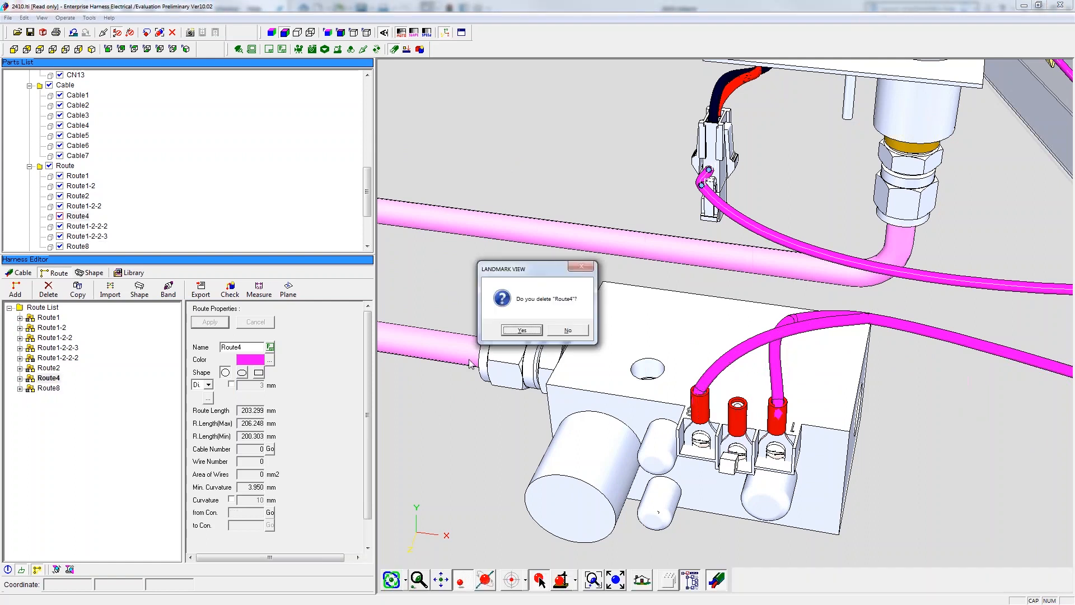
pyautogui.click(521, 331)
# Add Route10 from the connector hanging under the burner pipe's bracket plate to the main route along the right wall
pyautogui.click(16, 290)
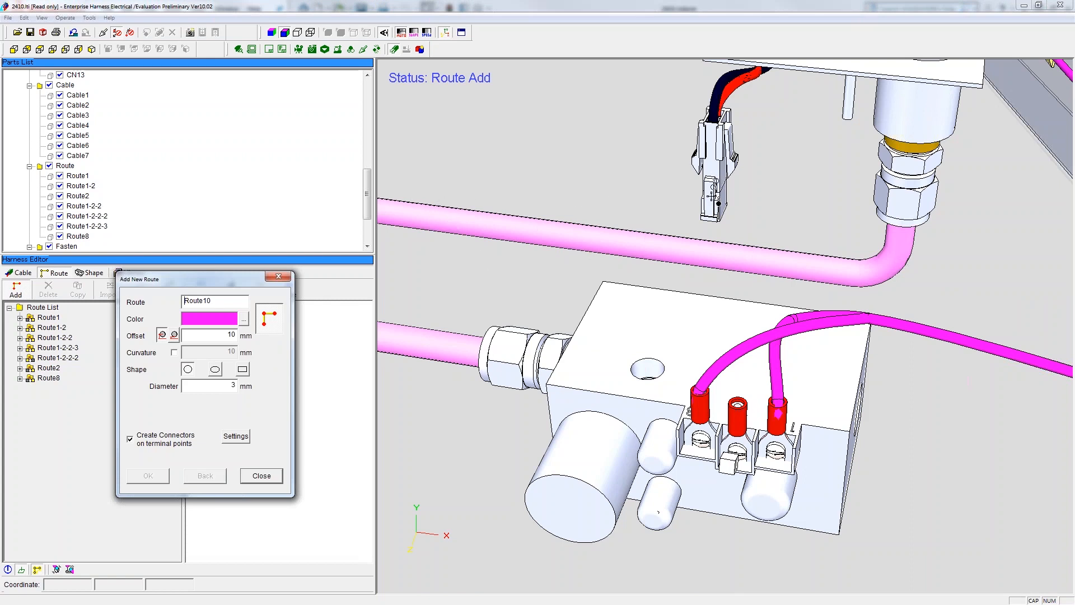
pyautogui.click(714, 187)
pyautogui.scroll(-4, 1037, 235)
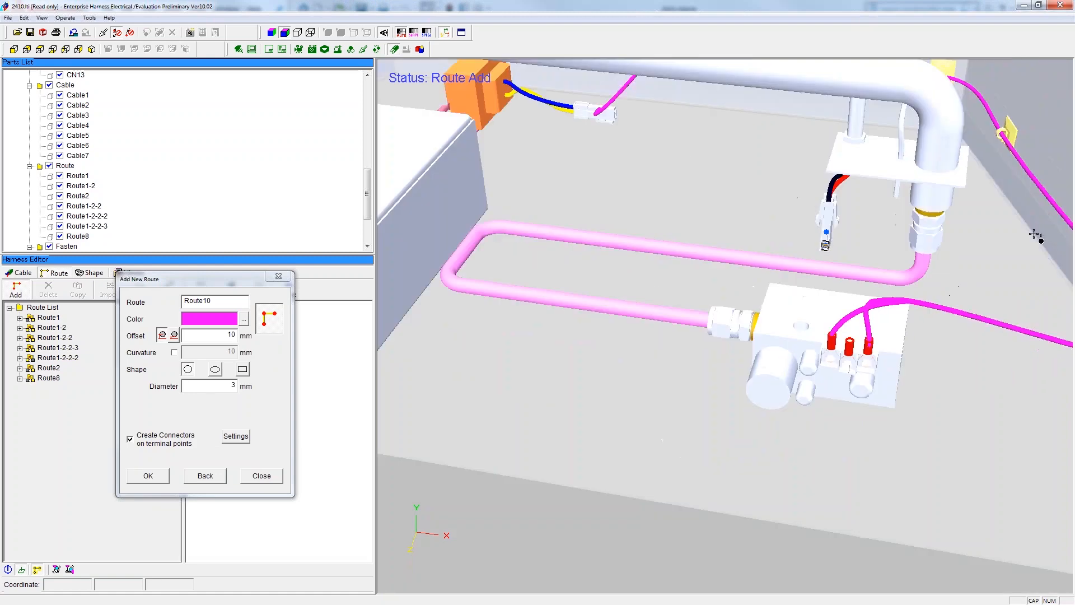
pyautogui.scroll(-3, 1058, 207)
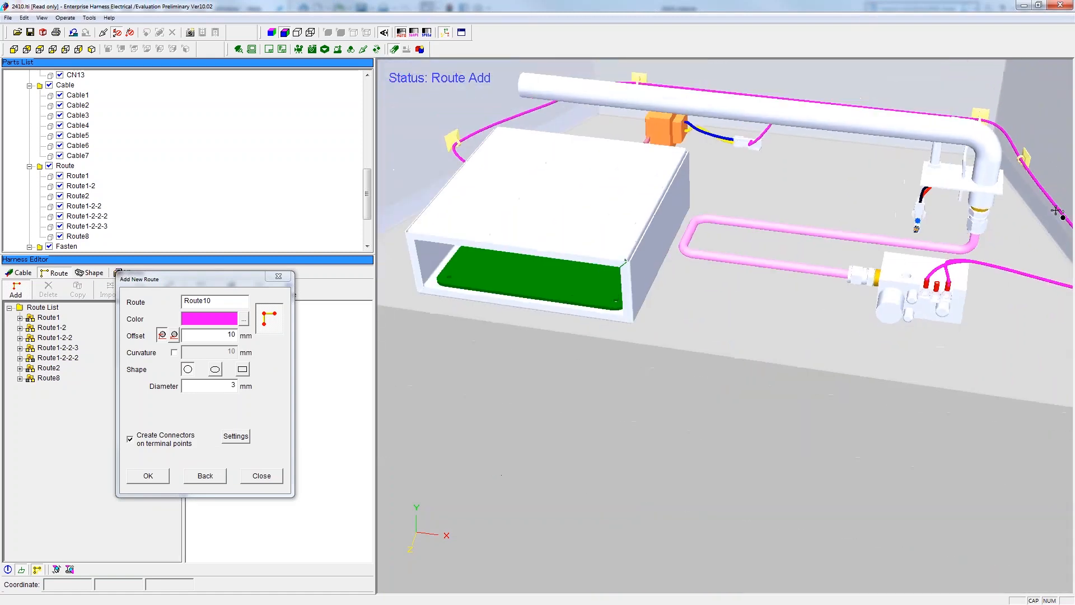
pyautogui.scroll(6, 1060, 206)
pyautogui.scroll(3, 1060, 206)
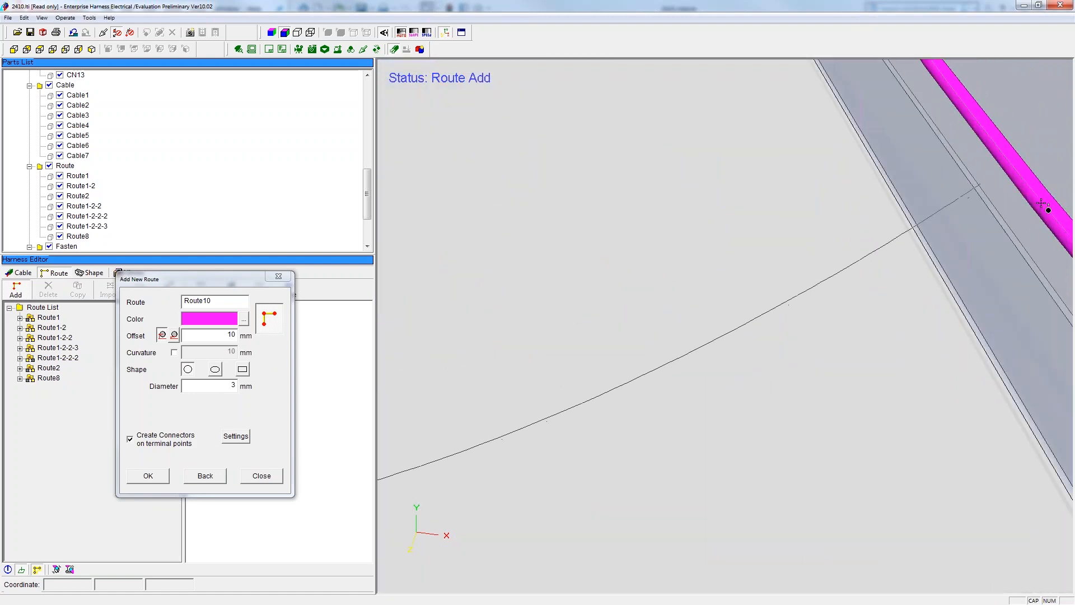
pyautogui.click(1047, 209)
pyautogui.click(522, 330)
pyautogui.scroll(-6, 536, 322)
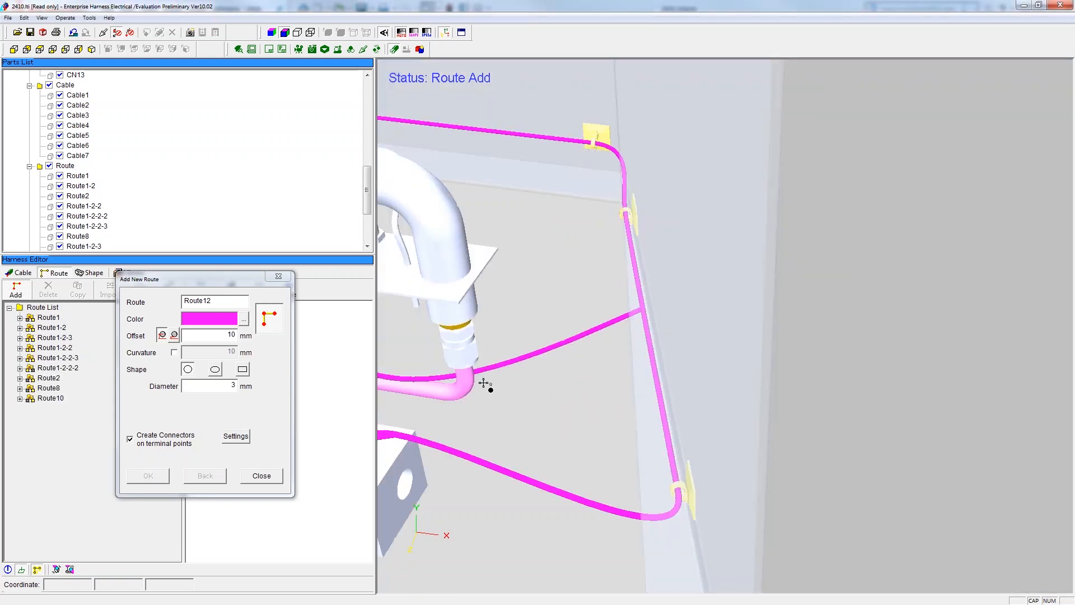
# Add Route12 from the valve block's middle red terminal to the main route at the block's rear edge
pyautogui.scroll(8, 448, 380)
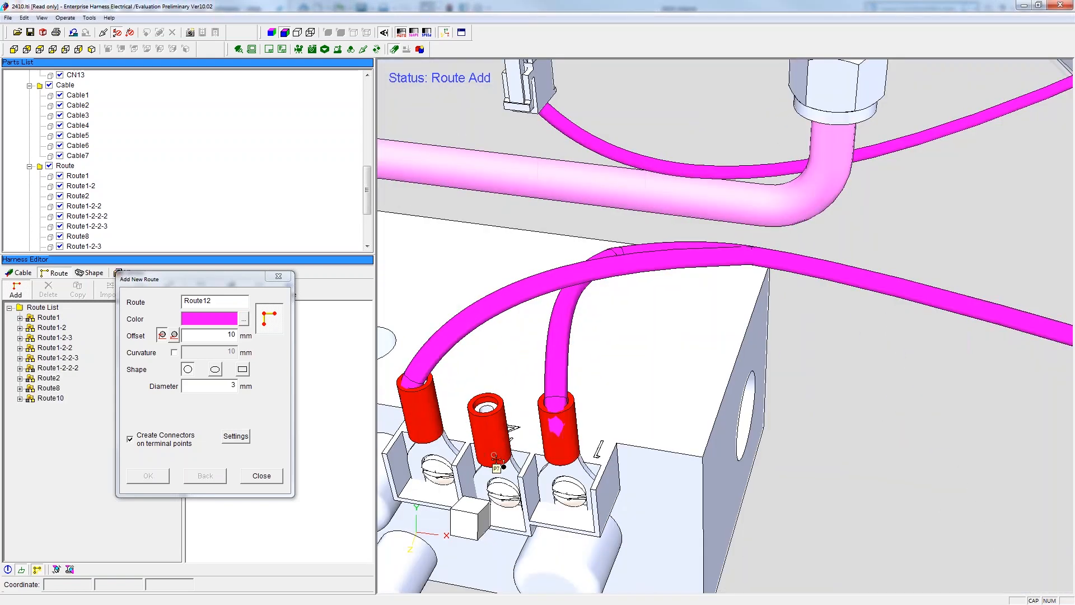
pyautogui.click(494, 455)
pyautogui.click(751, 256)
pyautogui.click(521, 328)
pyautogui.scroll(-3, 705, 343)
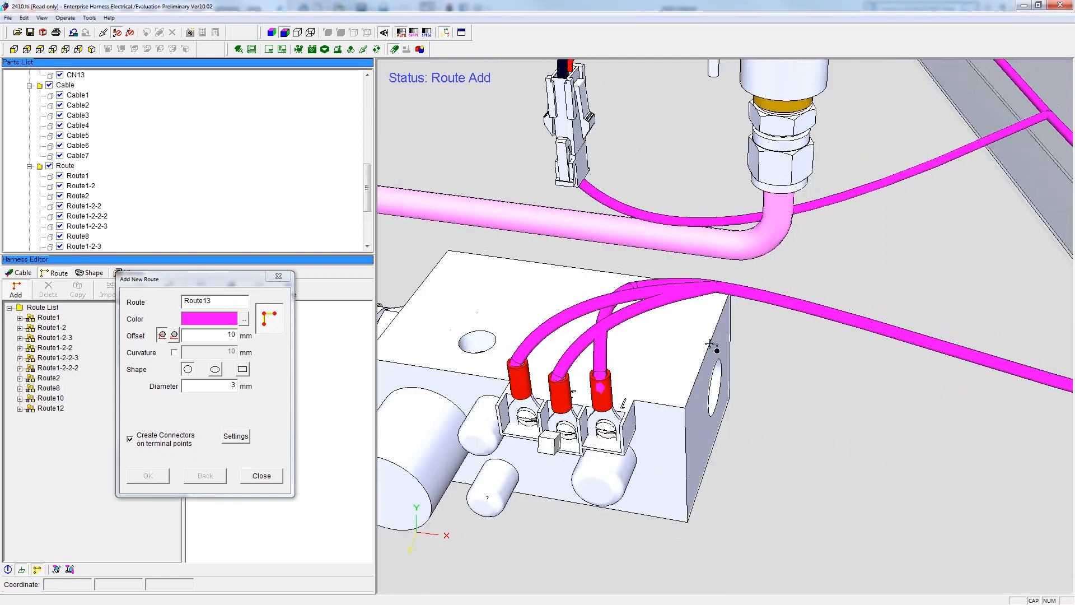
# Finish adding routes and delete Route2, the branch to the orange transformer's connector
pyautogui.scroll(-5, 679, 323)
pyautogui.moveTo(582, 241); pyautogui.dragTo(782, 312, button='middle')
pyautogui.scroll(-2, 831, 332)
pyautogui.click(278, 276)
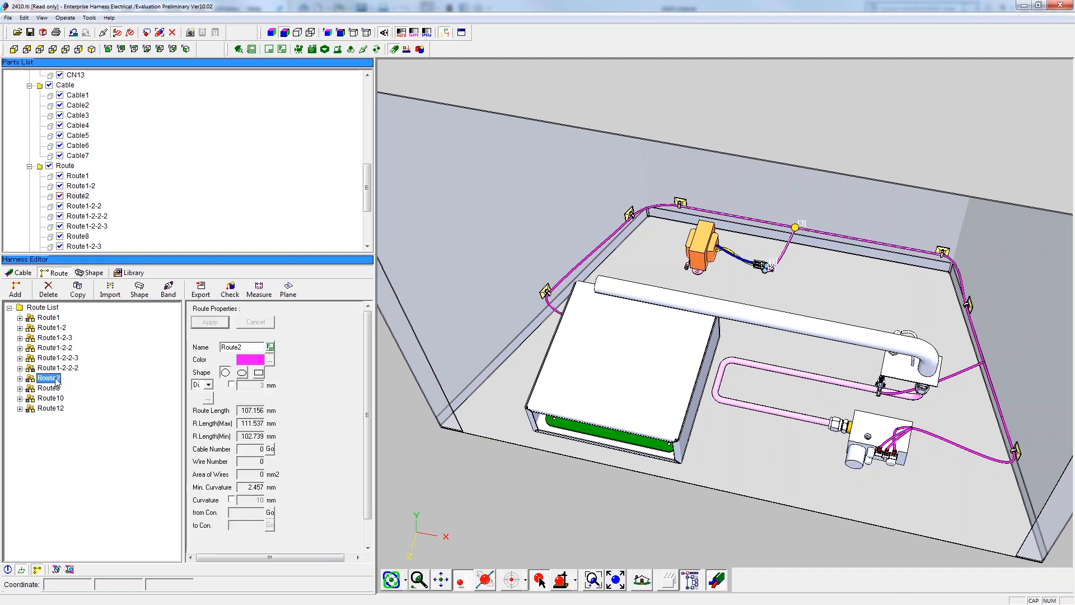
pyautogui.press('Delete')
pyautogui.click(521, 330)
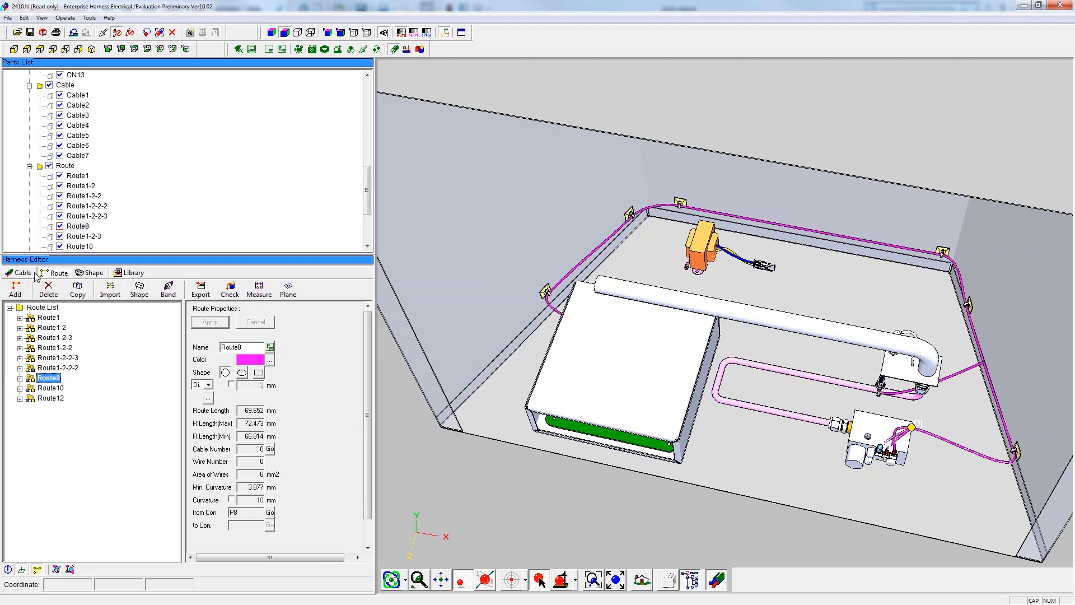
pyautogui.click(15, 288)
pyautogui.scroll(5, 835, 289)
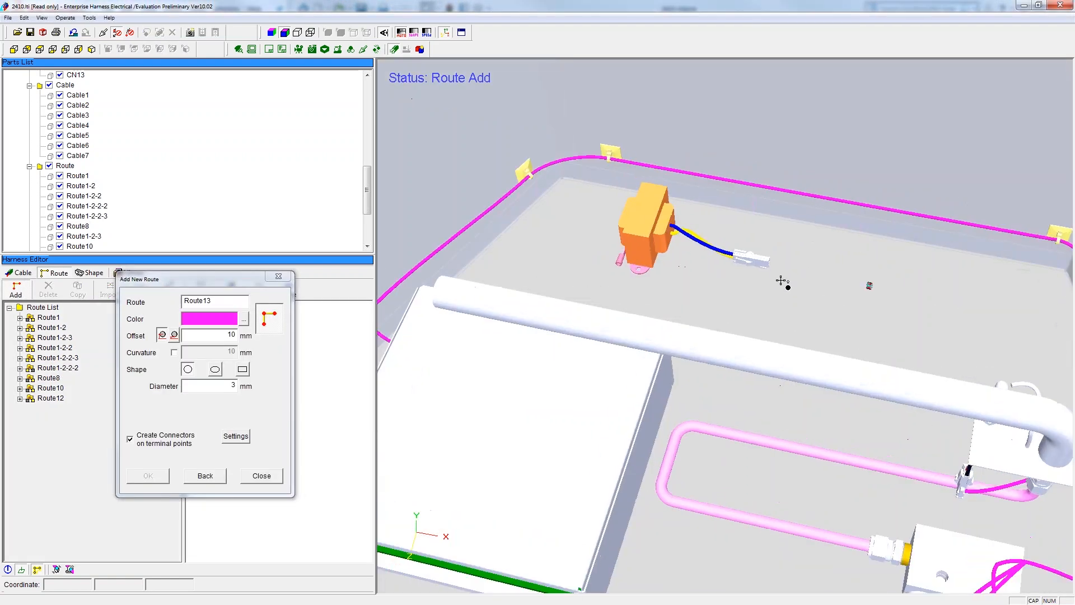
pyautogui.click(869, 285)
pyautogui.click(261, 476)
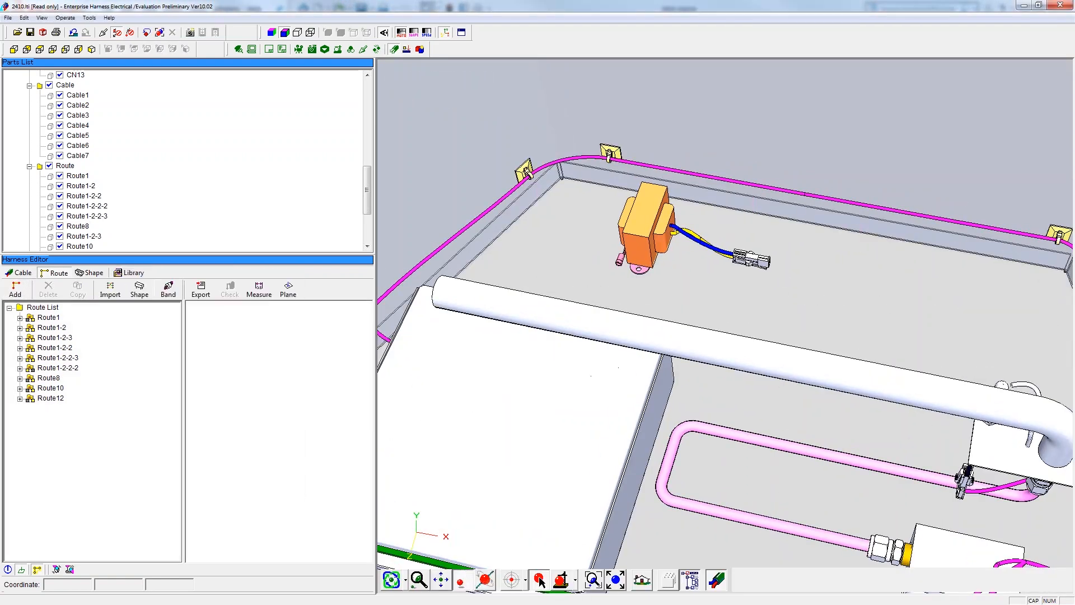
# Add Route13 from the orange transformer's connector to the main route along the back wall, and finish adding routes
pyautogui.click(16, 288)
pyautogui.click(768, 262)
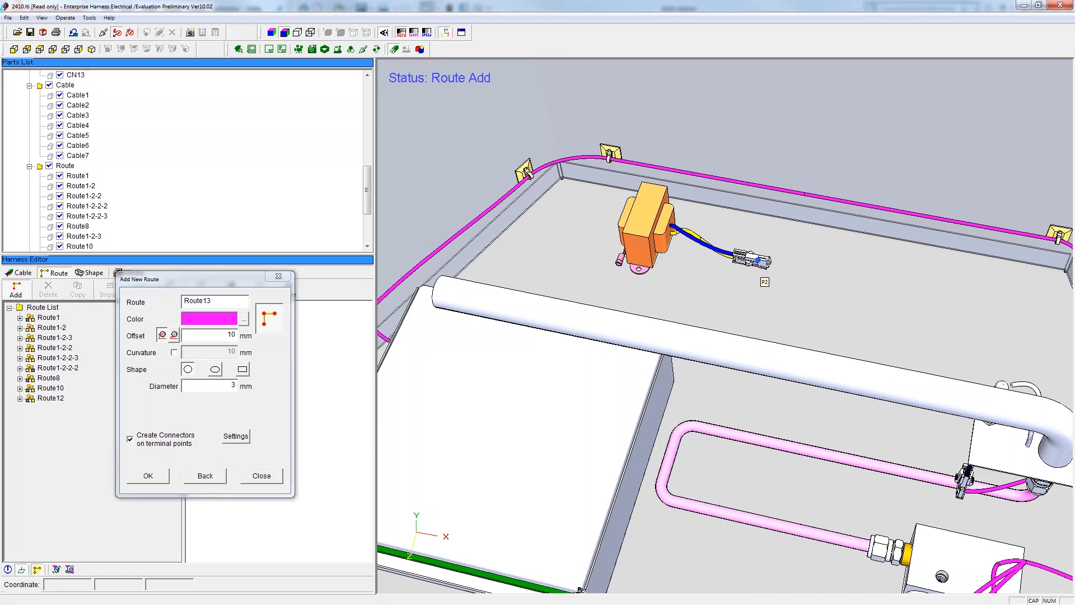
pyautogui.click(839, 200)
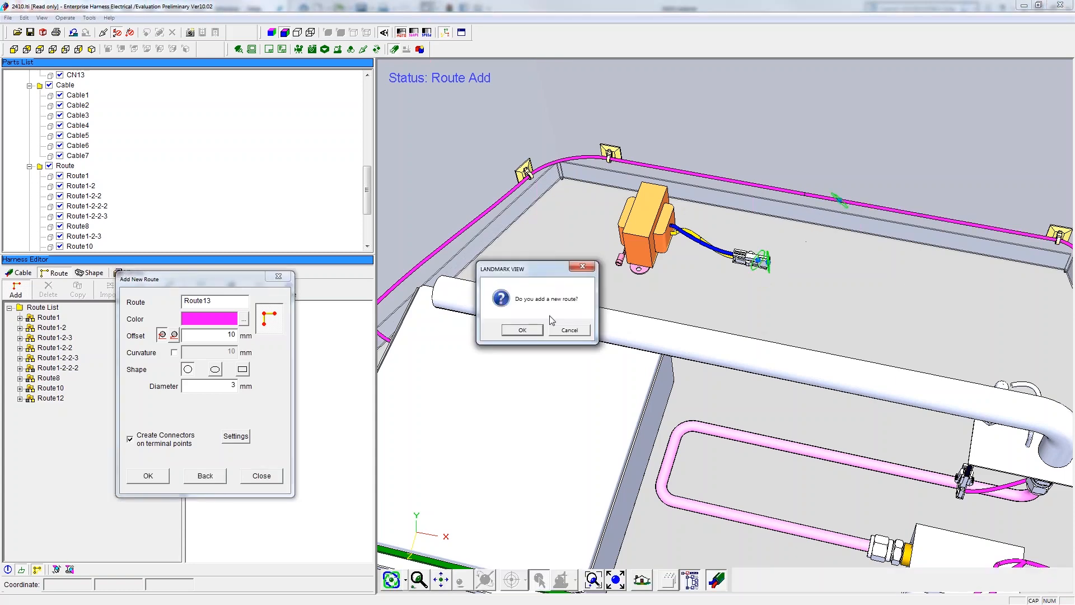
pyautogui.click(523, 332)
pyautogui.scroll(-5, 721, 228)
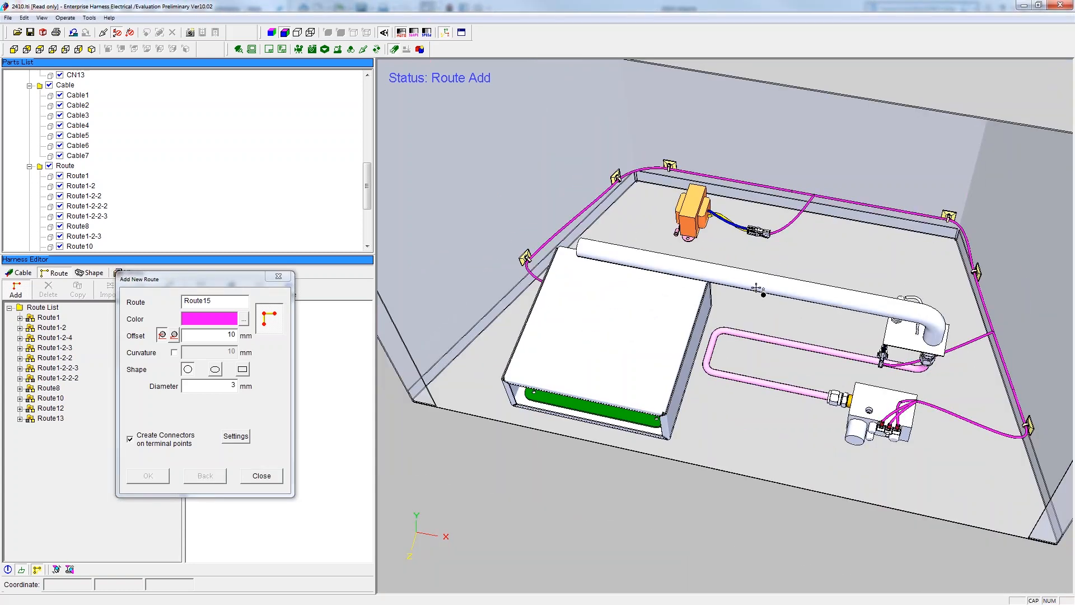
pyautogui.scroll(2, 710, 235)
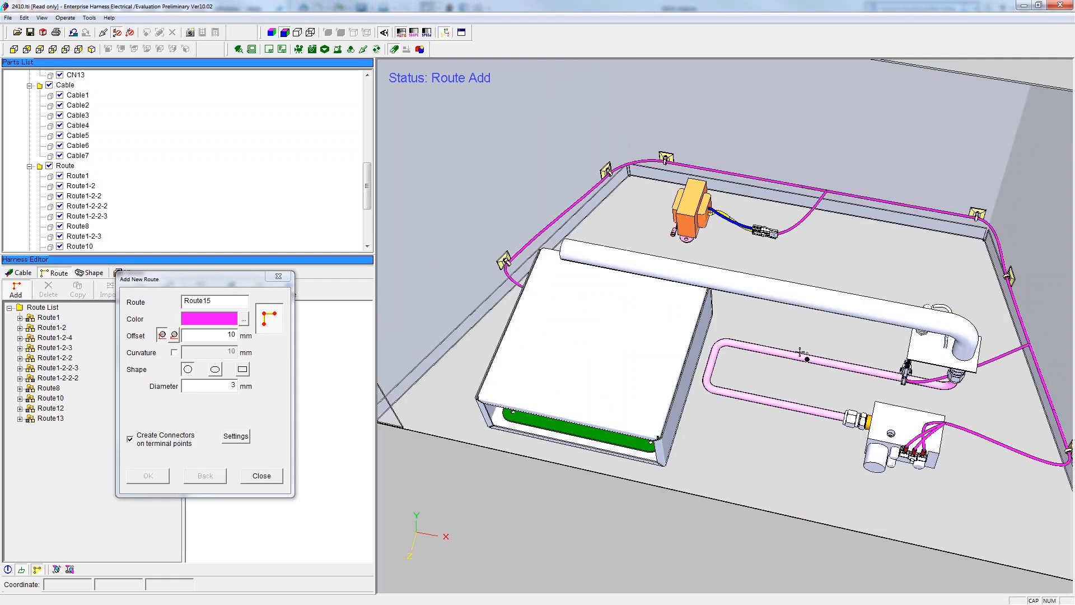
pyautogui.click(268, 475)
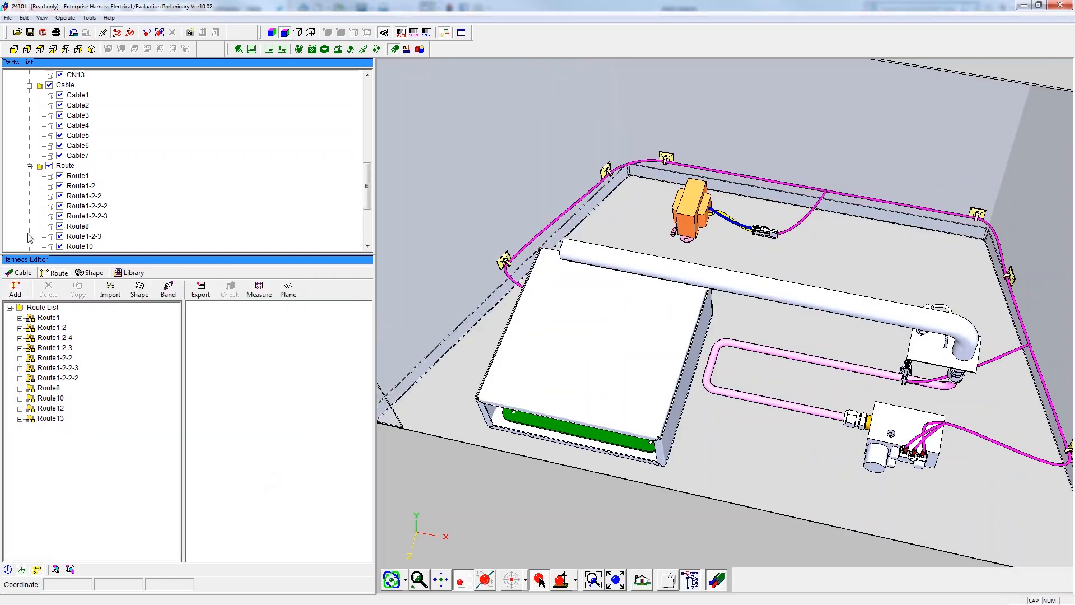
# Mount Cable1, Cable2 and Cable3 on the routes
pyautogui.click(21, 272)
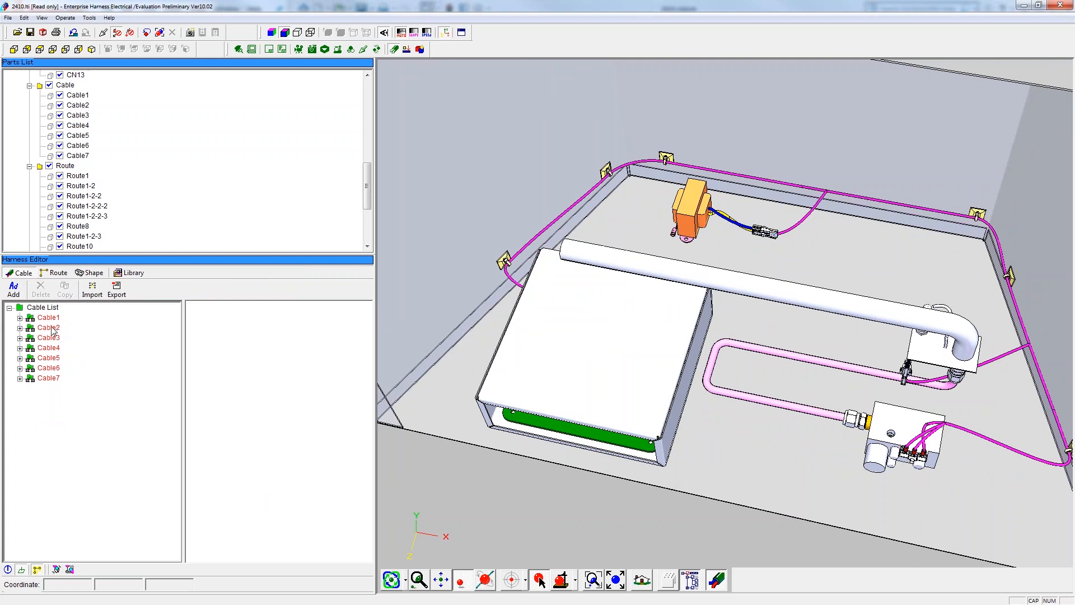
pyautogui.click(47, 327)
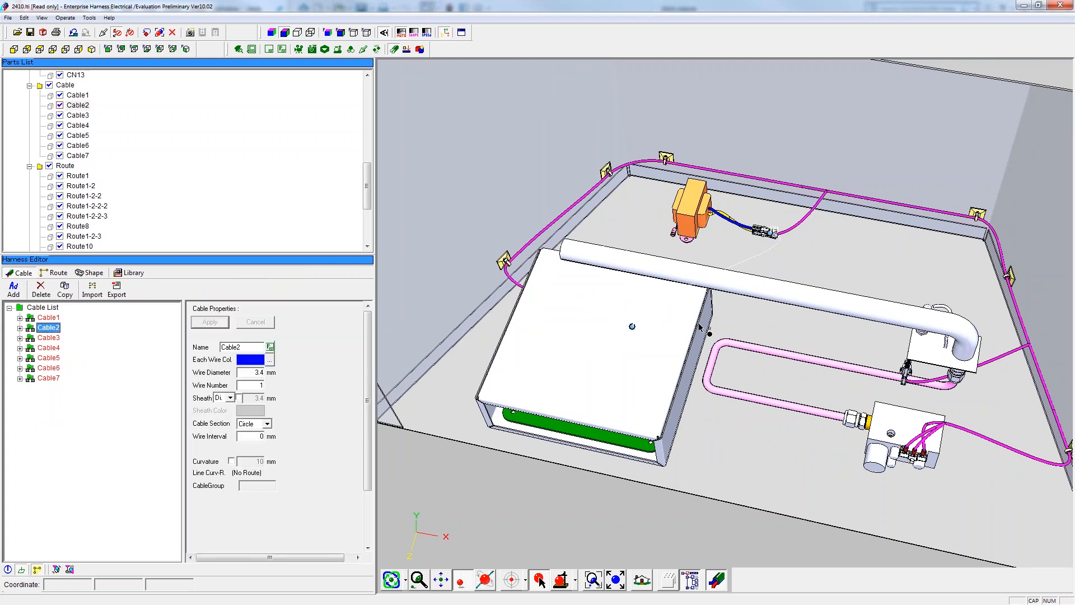
pyautogui.click(48, 317)
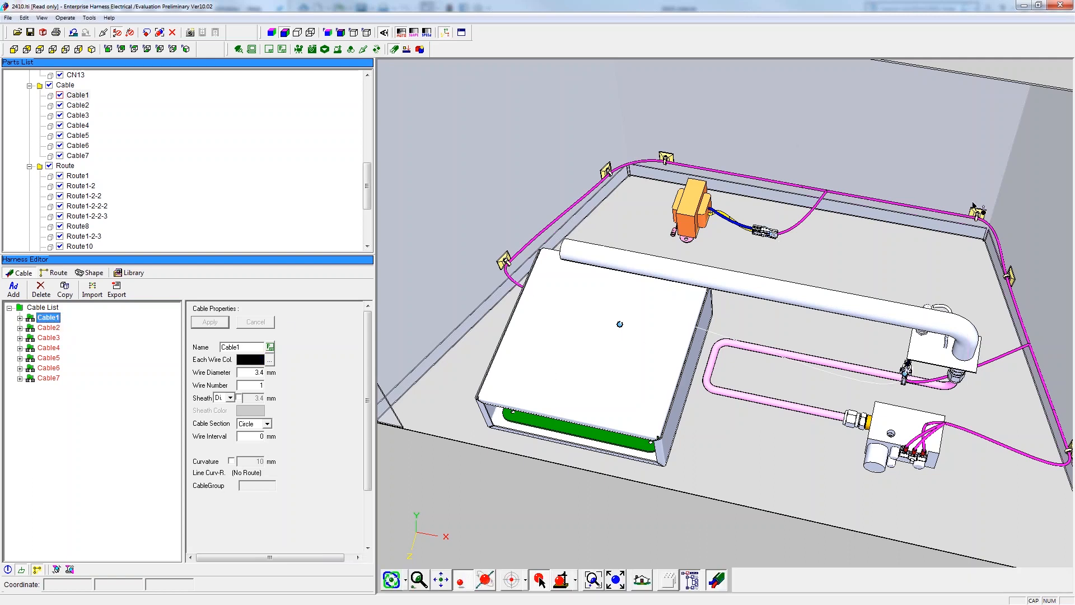
pyautogui.rightClick(47, 322)
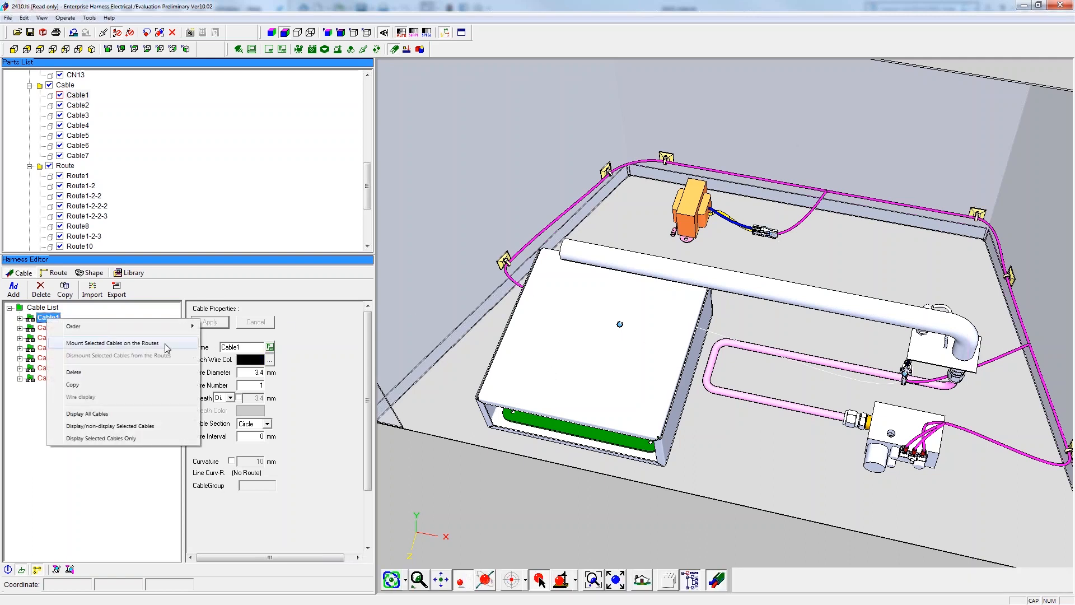
pyautogui.click(66, 343)
pyautogui.rightClick(50, 330)
pyautogui.click(112, 356)
pyautogui.click(48, 337)
pyautogui.rightClick(49, 338)
pyautogui.click(101, 362)
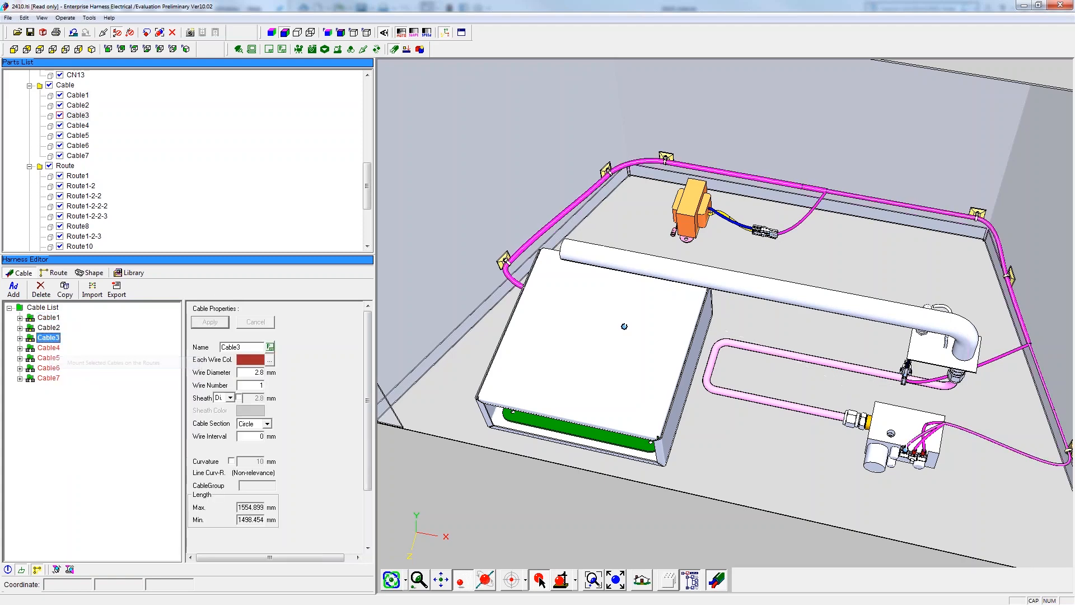
# Mount Cable4, Cable5, Cable6 and Cable7 on the routes
pyautogui.click(47, 348)
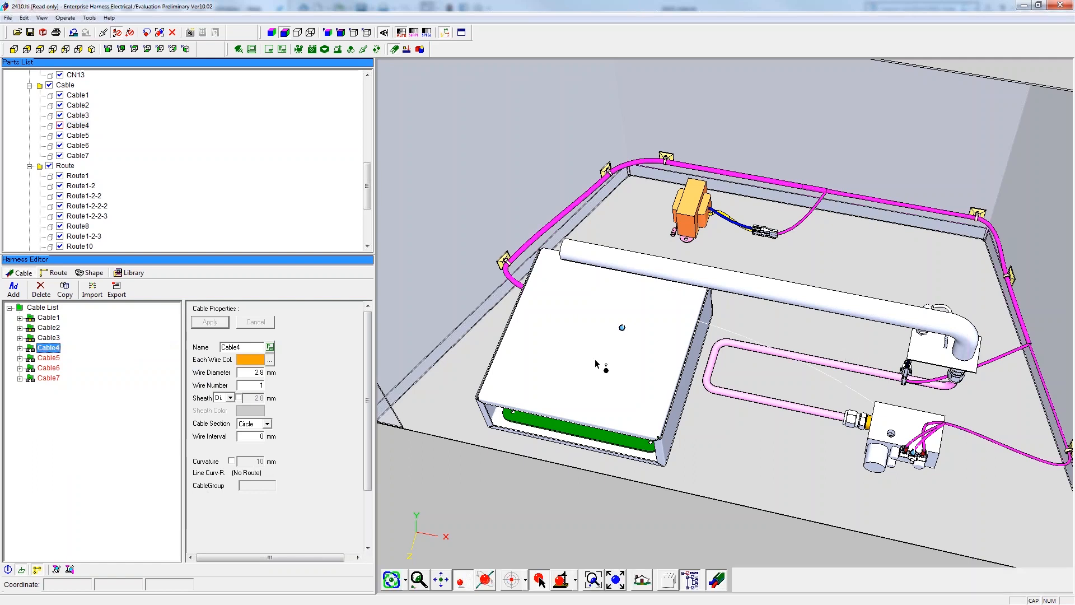
pyautogui.rightClick(48, 349)
pyautogui.click(101, 371)
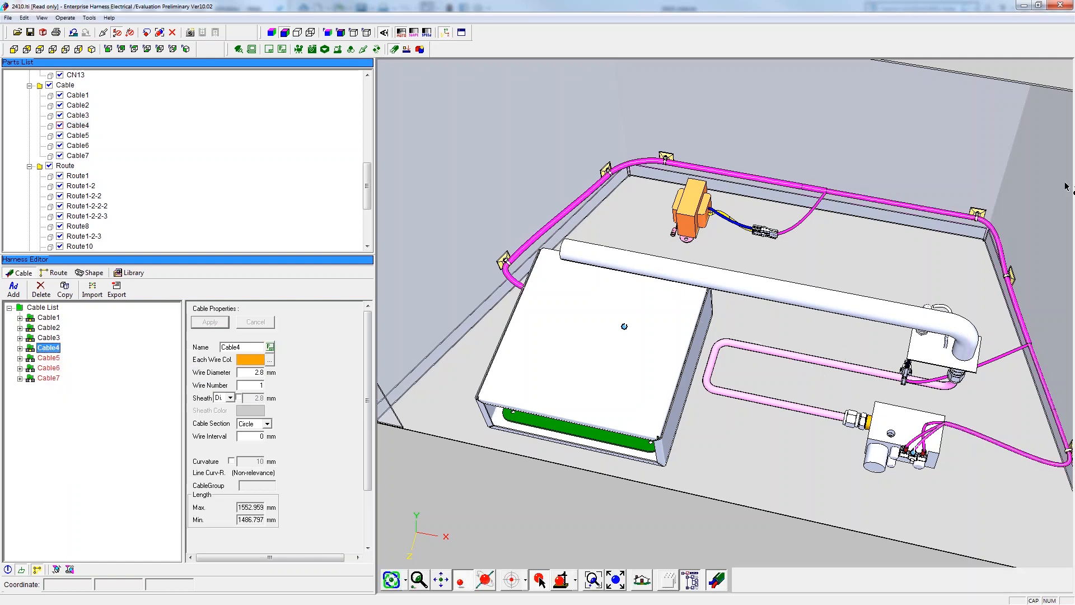
pyautogui.click(48, 358)
pyautogui.rightClick(48, 359)
pyautogui.click(101, 381)
pyautogui.click(50, 369)
pyautogui.rightClick(50, 369)
pyautogui.click(101, 398)
pyautogui.click(49, 379)
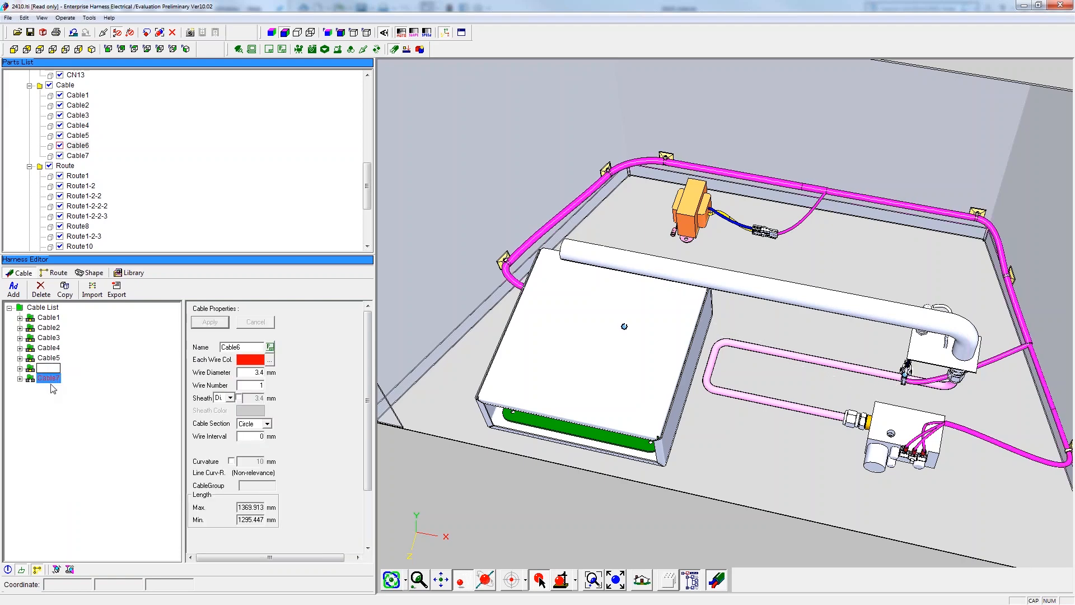
pyautogui.rightClick(48, 378)
pyautogui.click(113, 407)
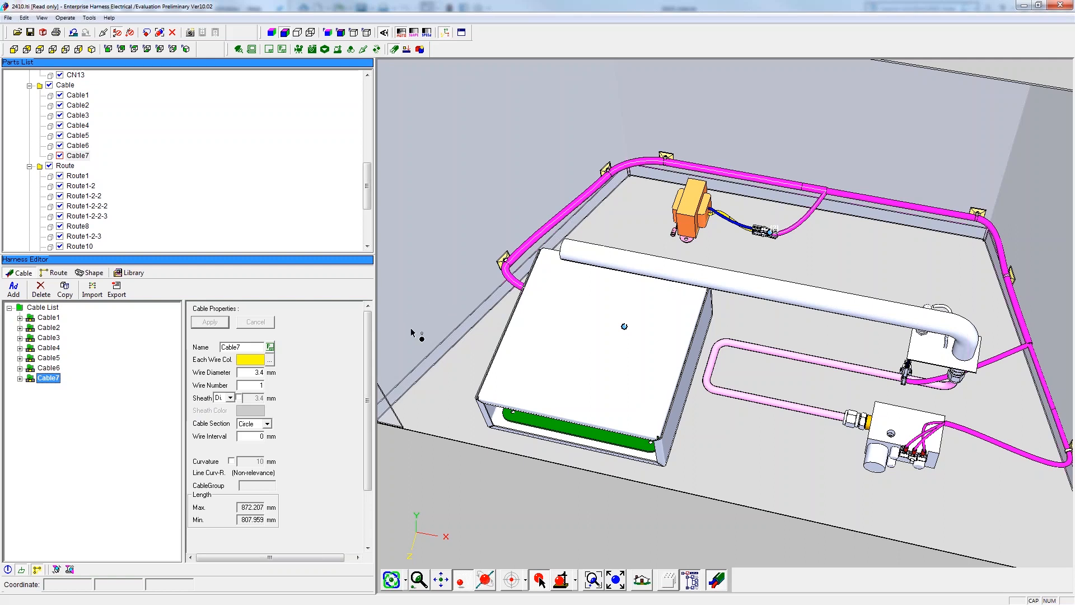
# Display the whole route list as individual coloured wires and inspect the wires running to the connectors and valve block
pyautogui.click(56, 273)
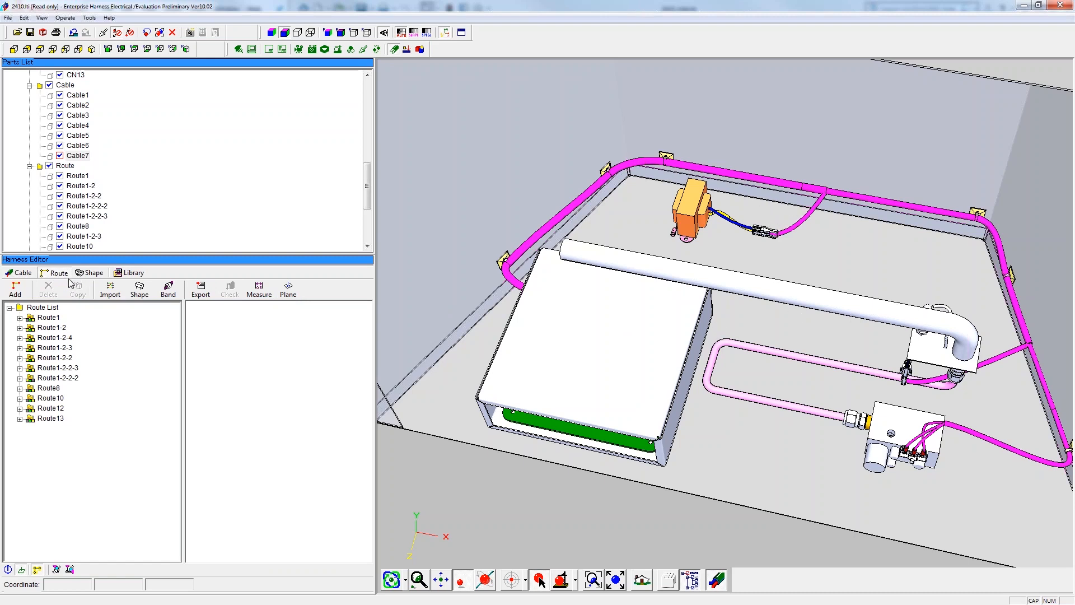
pyautogui.rightClick(43, 309)
pyautogui.click(76, 384)
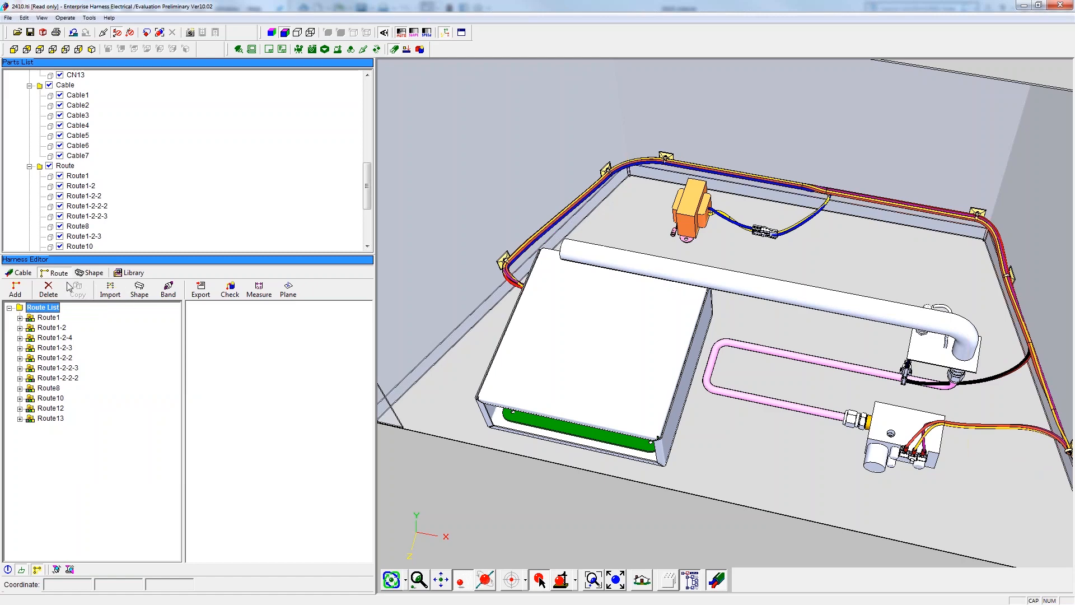
pyautogui.click(661, 541)
pyautogui.scroll(-4, 1010, 450)
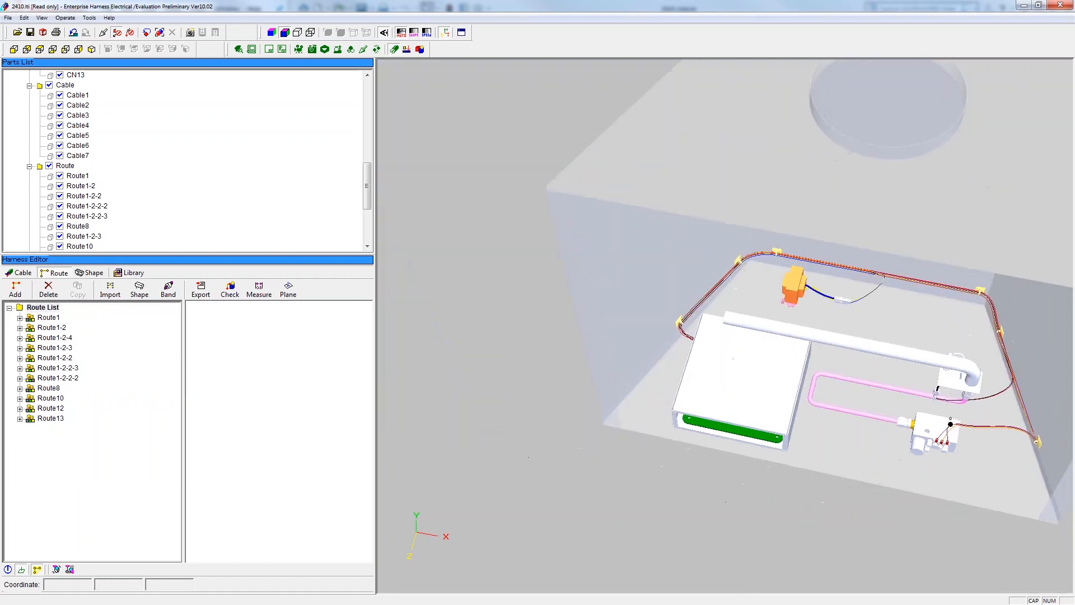
pyautogui.scroll(4, 951, 425)
pyautogui.scroll(-3, 600, 244)
pyautogui.scroll(4, 635, 228)
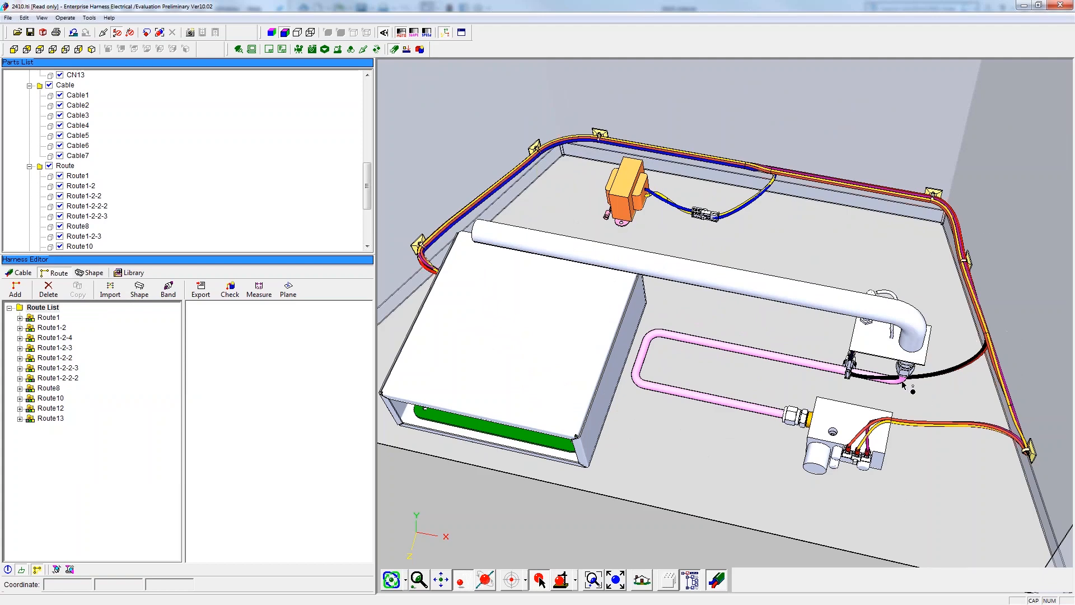
pyautogui.scroll(5, 912, 386)
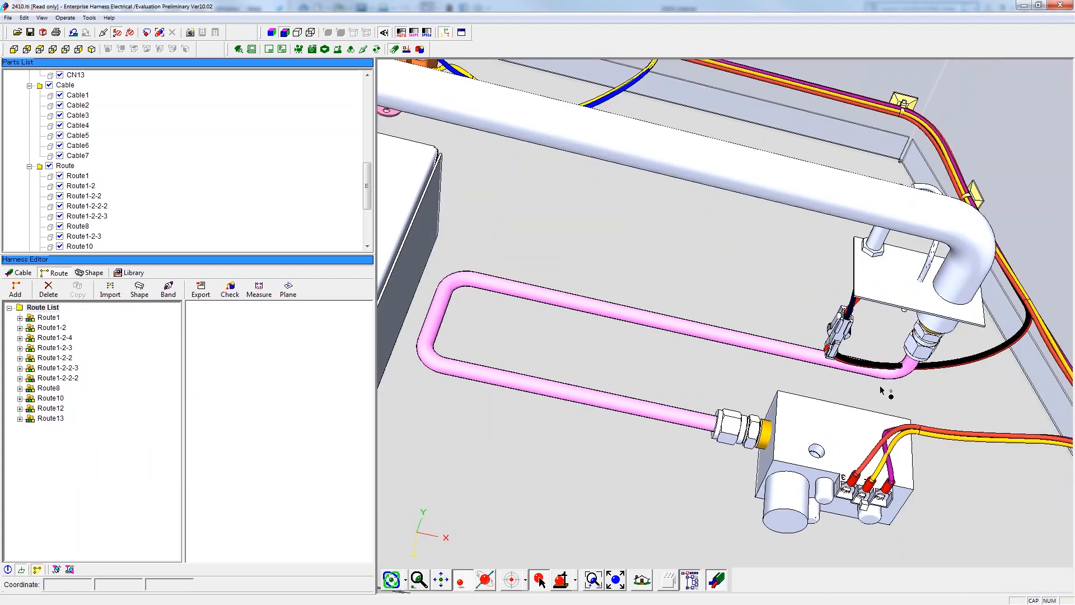
pyautogui.scroll(-2, 928, 396)
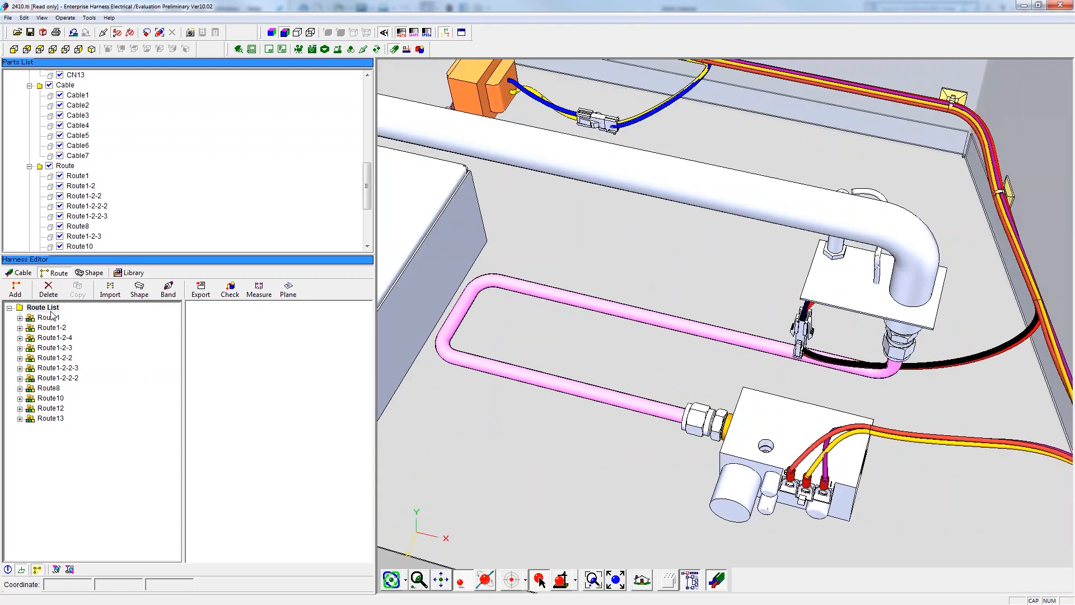
# Return the route list to simple display and run a route collision check with a detect distance of 0 mm
pyautogui.rightClick(50, 309)
pyautogui.click(110, 379)
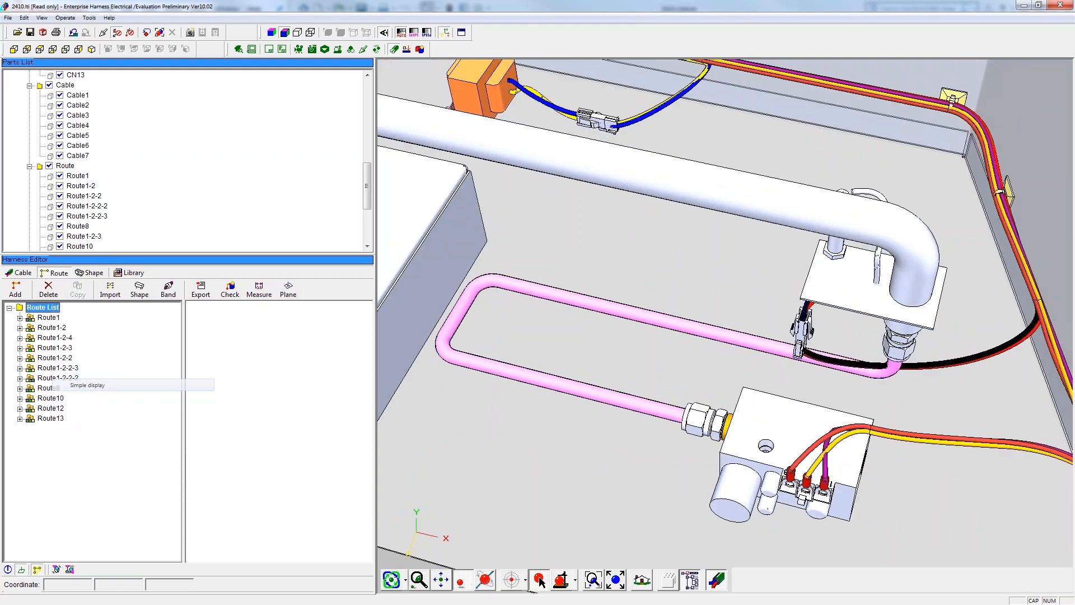
pyautogui.click(236, 291)
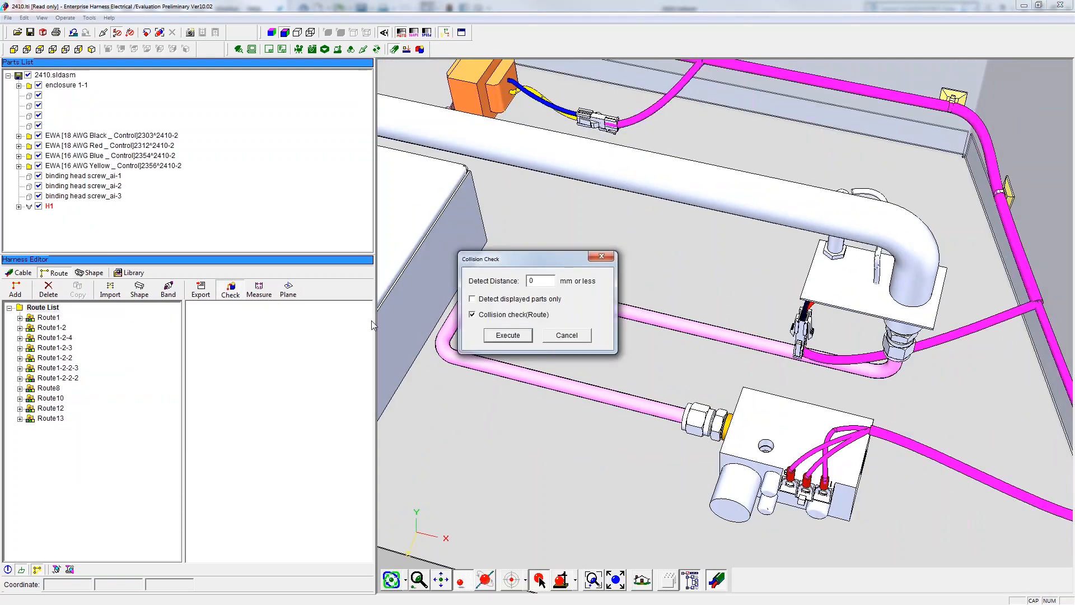
pyautogui.click(495, 336)
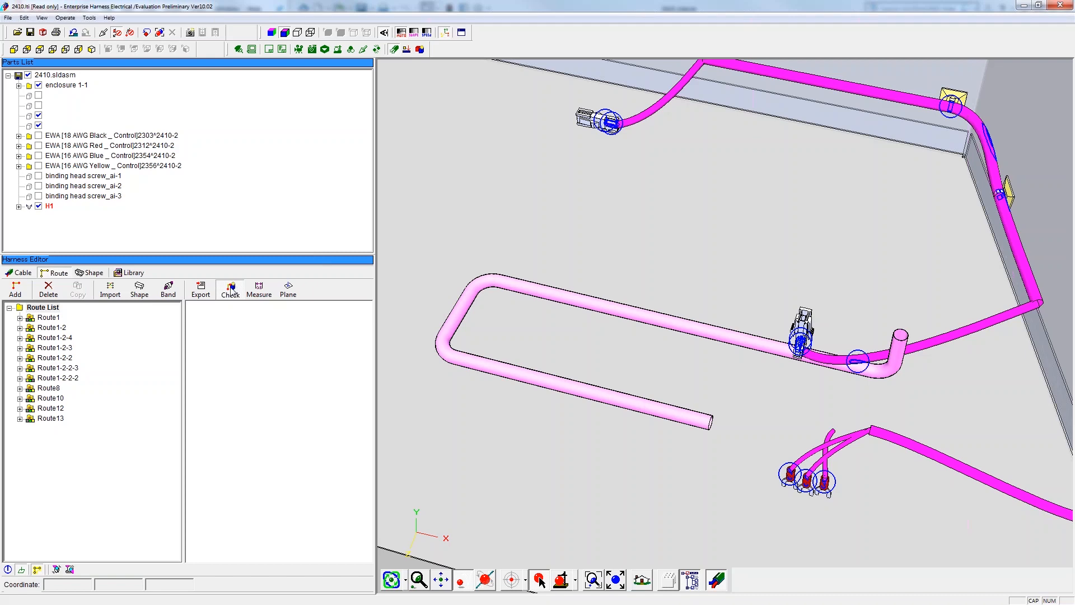
# End the collision check and select Route10, the branch to the connector under the bracket plate
pyautogui.click(231, 290)
pyautogui.click(570, 335)
pyautogui.click(943, 350)
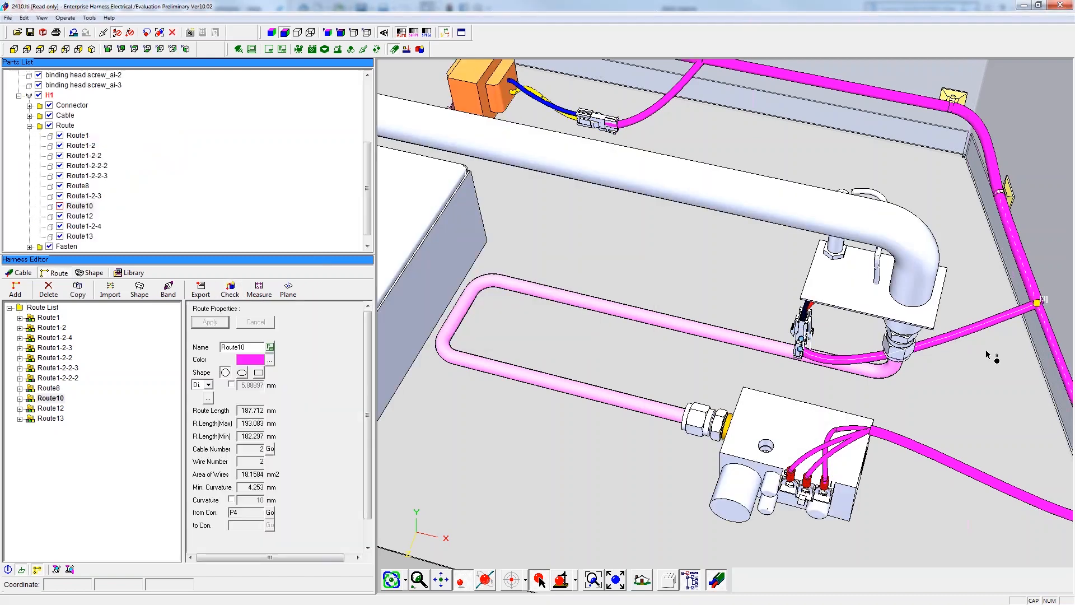
# Move point [3] of Route10 away from the pipe fitting, to about -180.2 in Z, so the branch clears the pipe
pyautogui.rightClick(946, 347)
pyautogui.click(955, 348)
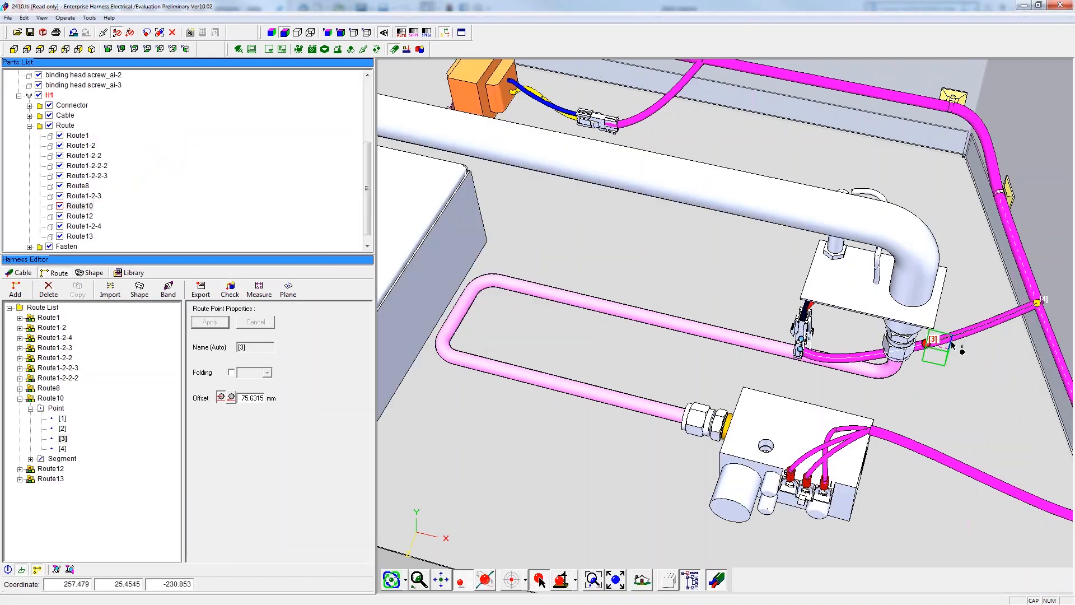
pyautogui.moveTo(927, 341); pyautogui.dragTo(912, 436)
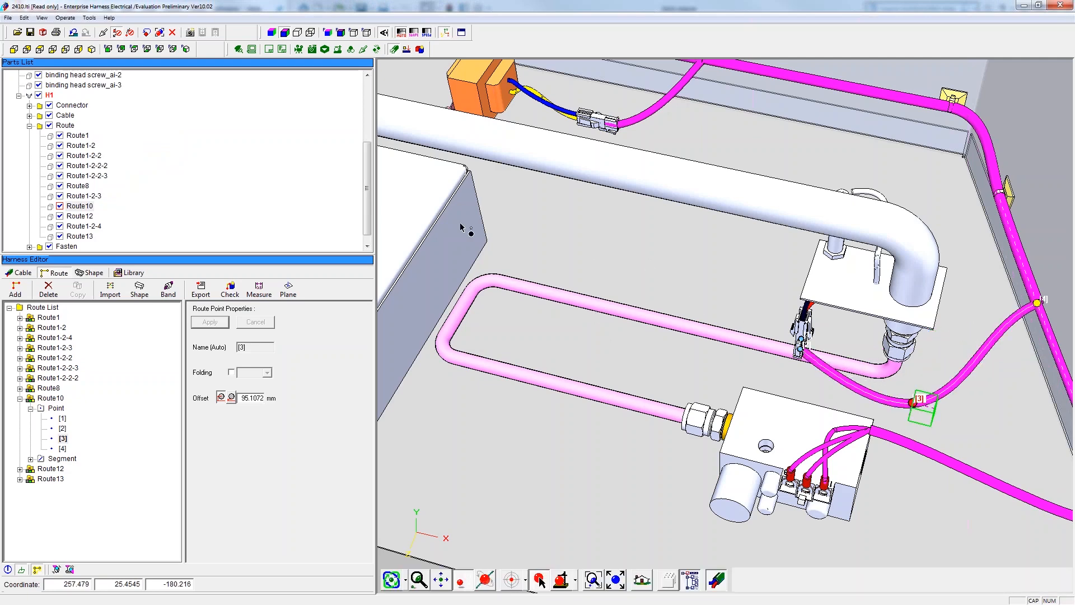
pyautogui.scroll(-3, 799, 288)
pyautogui.moveTo(644, 215); pyautogui.dragTo(756, 217, button='middle')
pyautogui.scroll(-3, 733, 216)
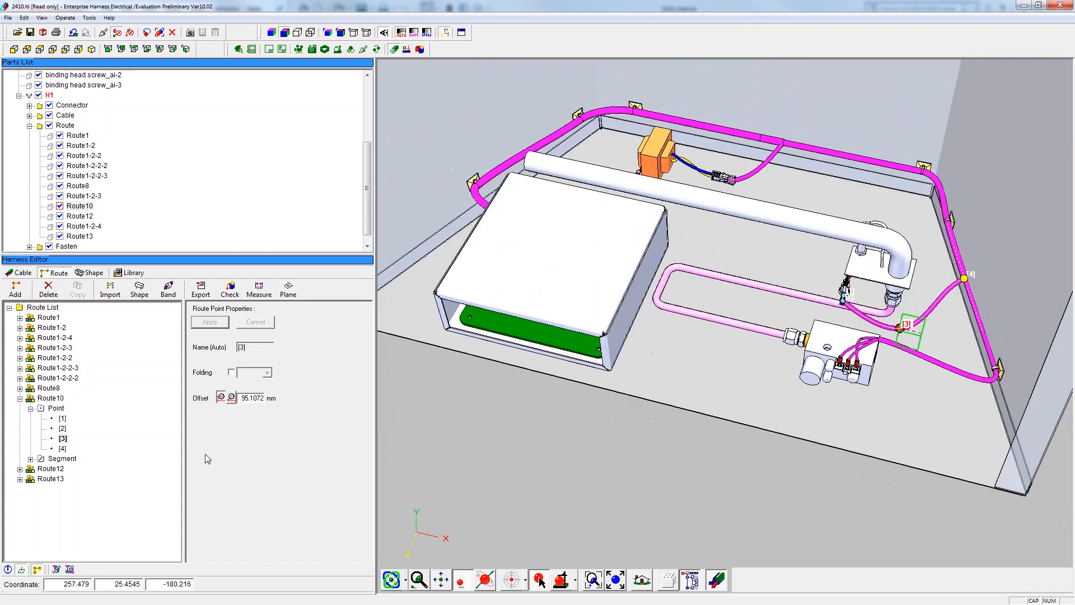
pyautogui.click(19, 398)
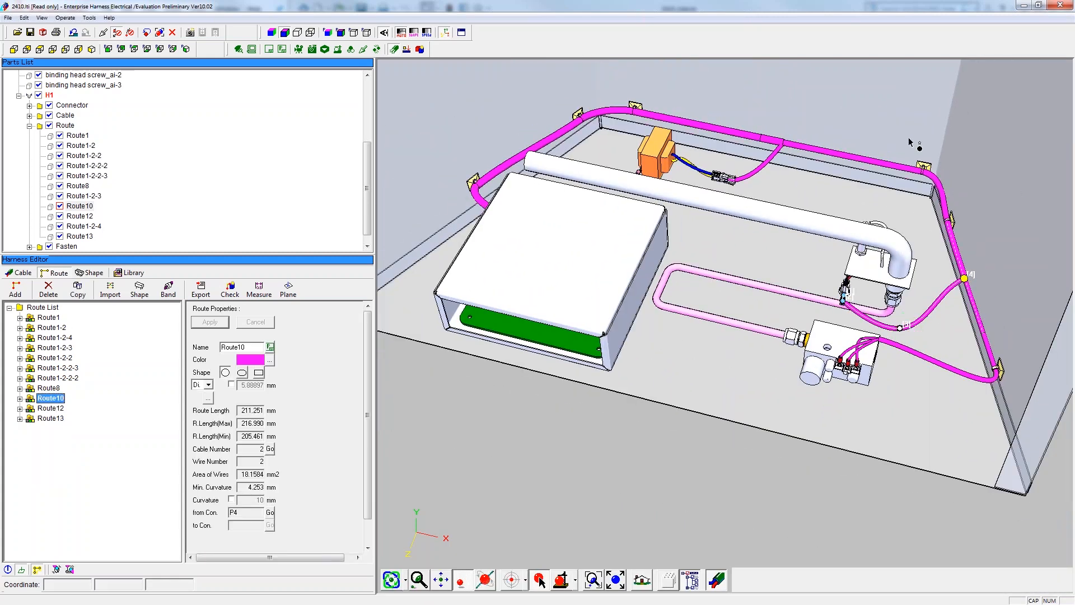
# Apply a blue tube 0.2 mm thick to segments [5]-[6], [6]-[7] and [7]-[8] of Route1
pyautogui.click(722, 130)
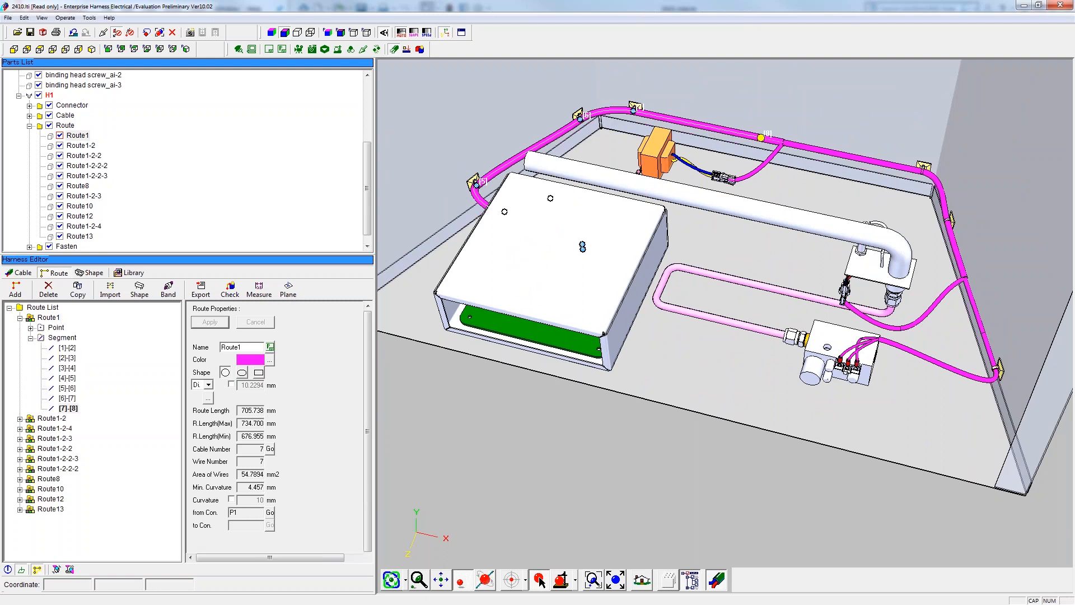
pyautogui.keyDown('ctrl'); pyautogui.click(557, 139); pyautogui.keyUp('ctrl')
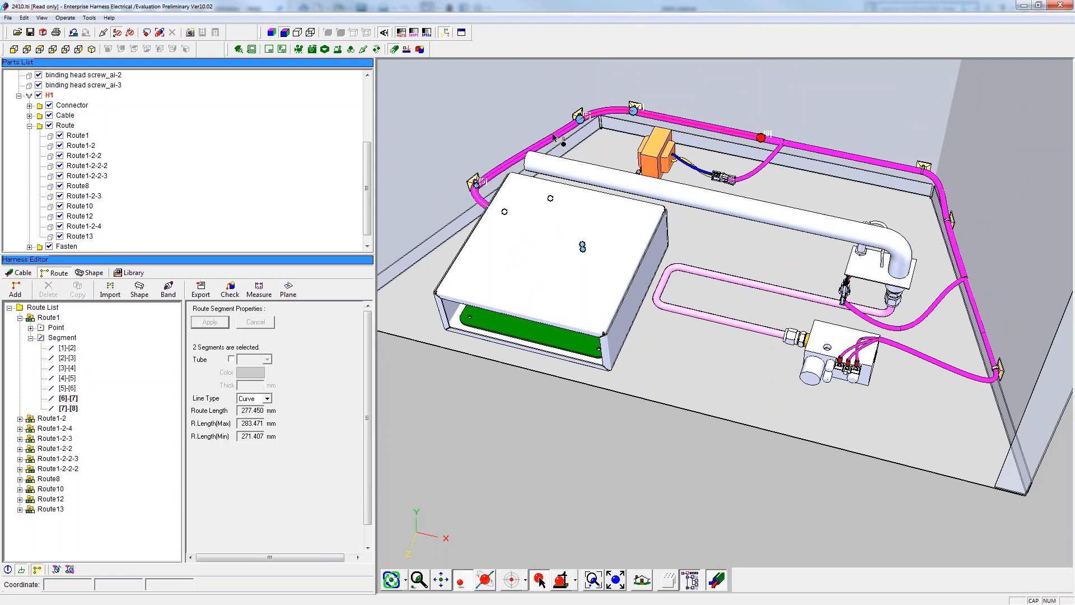
pyautogui.keyDown('ctrl'); pyautogui.click(556, 138); pyautogui.keyUp('ctrl')
pyautogui.click(230, 358)
pyautogui.click(210, 322)
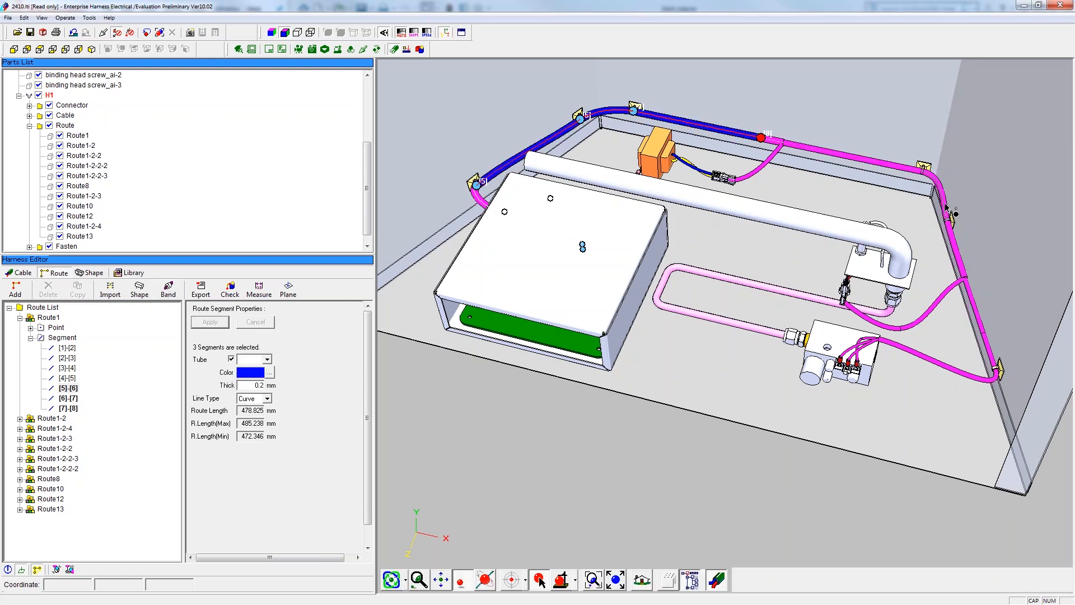
# Apply a blue tube 0.2 mm thick to segments [1]-[2], [2]-[3] and [3]-[4] of Route1-2-4
pyautogui.click(946, 208)
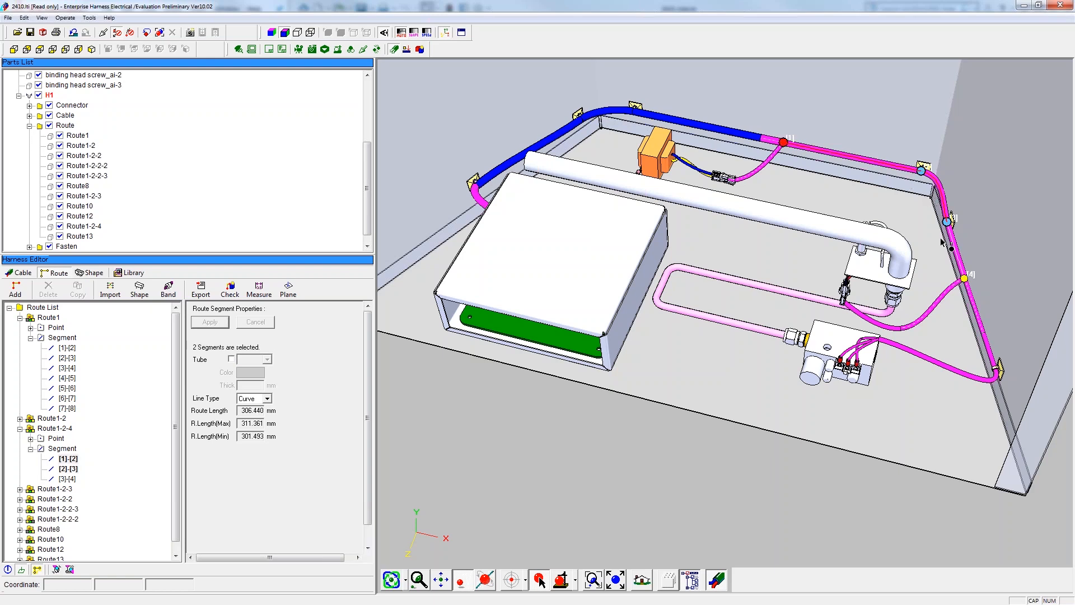
pyautogui.keyDown('ctrl'); pyautogui.click(951, 263); pyautogui.keyUp('ctrl')
pyautogui.click(231, 359)
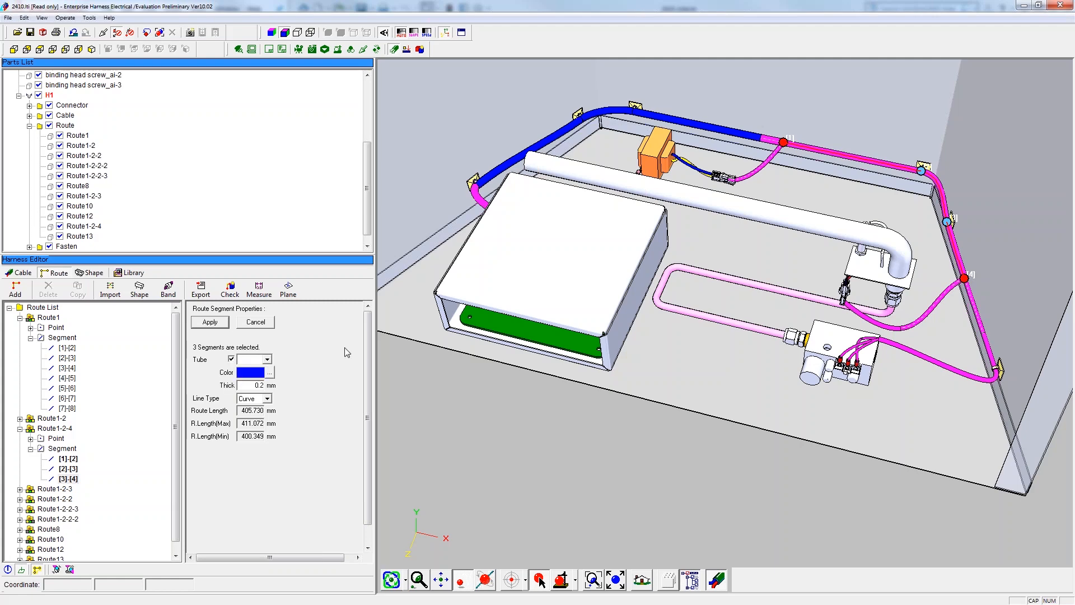
pyautogui.click(210, 322)
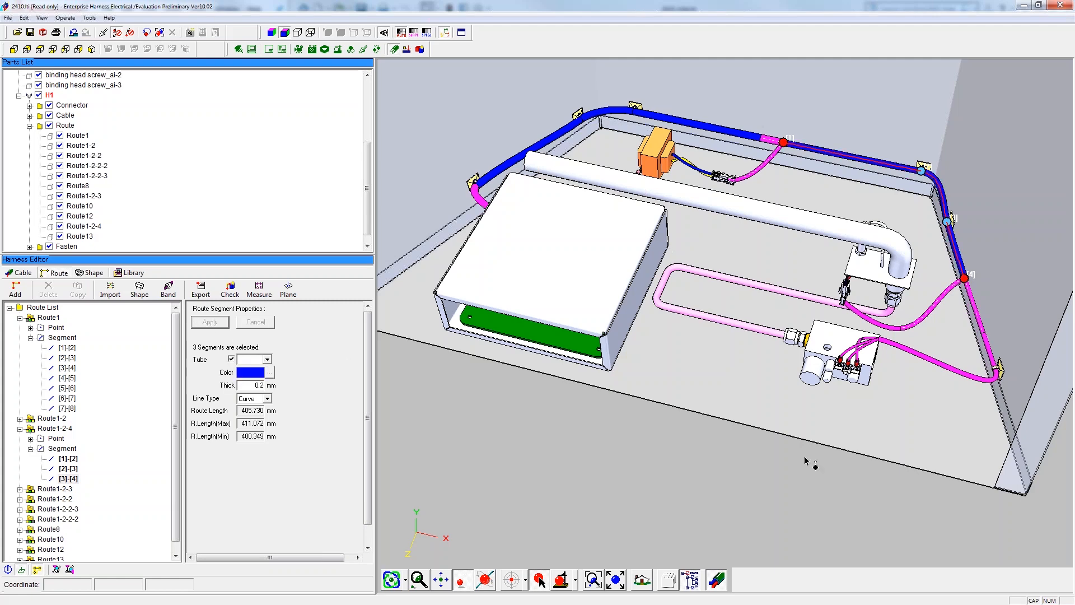
# Replace fastener FN3 on the main route behind the orange spark component with Clip_8.4mm from the clip library
pyautogui.scroll(-1, 710, 432)
pyautogui.scroll(8, 638, 154)
pyautogui.moveTo(632, 143)
pyautogui.mouseDown(button='middle')
pyautogui.moveTo(609, 158)
pyautogui.moveTo(639, 149)
pyautogui.mouseUp(button='middle')
pyautogui.click(130, 273)
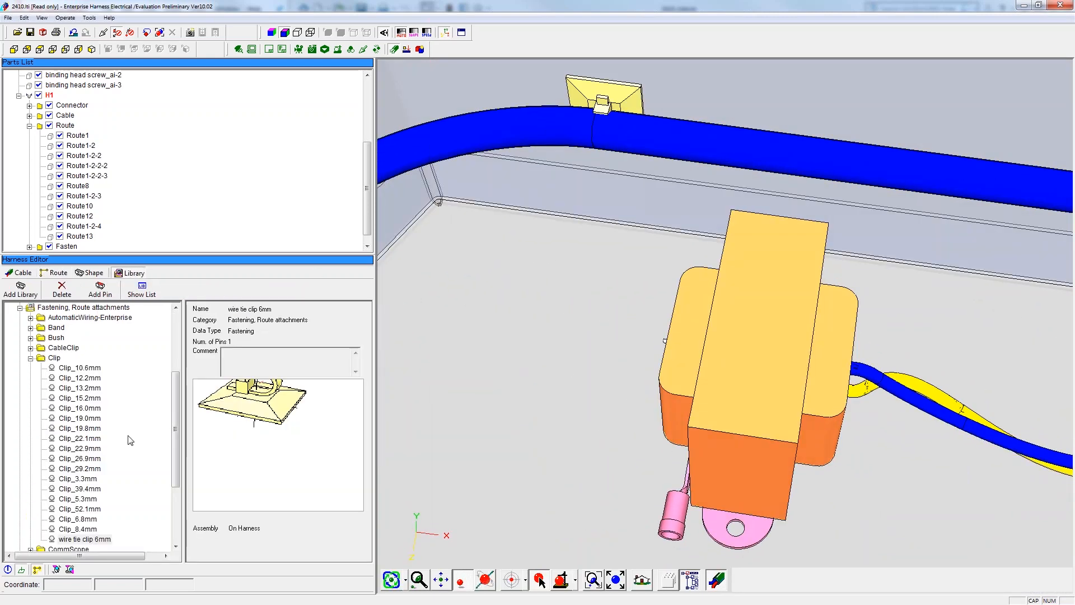
pyautogui.click(79, 529)
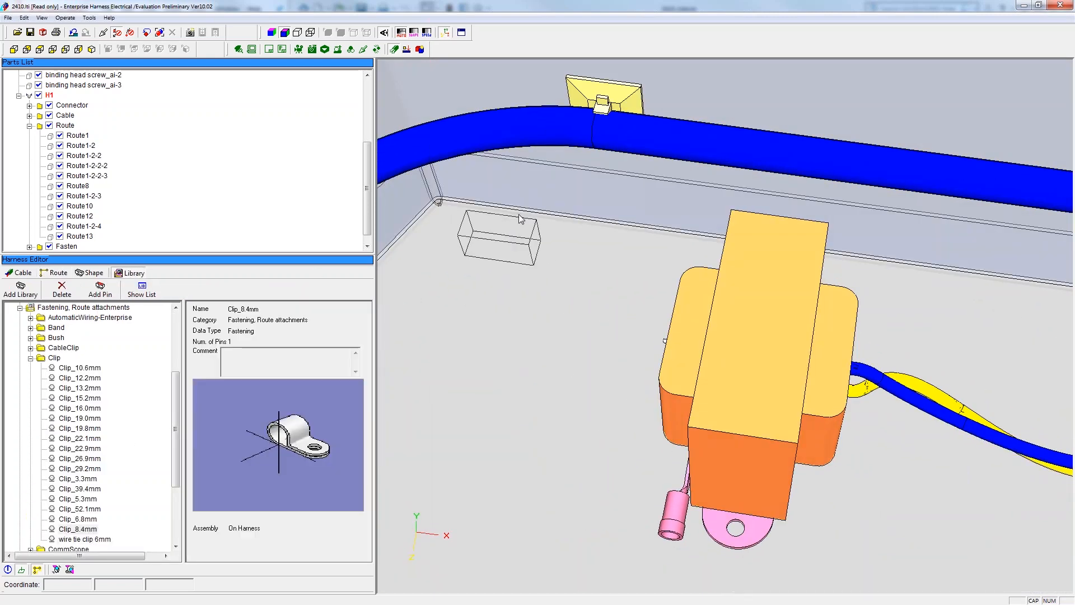
pyautogui.click(602, 108)
pyautogui.click(498, 332)
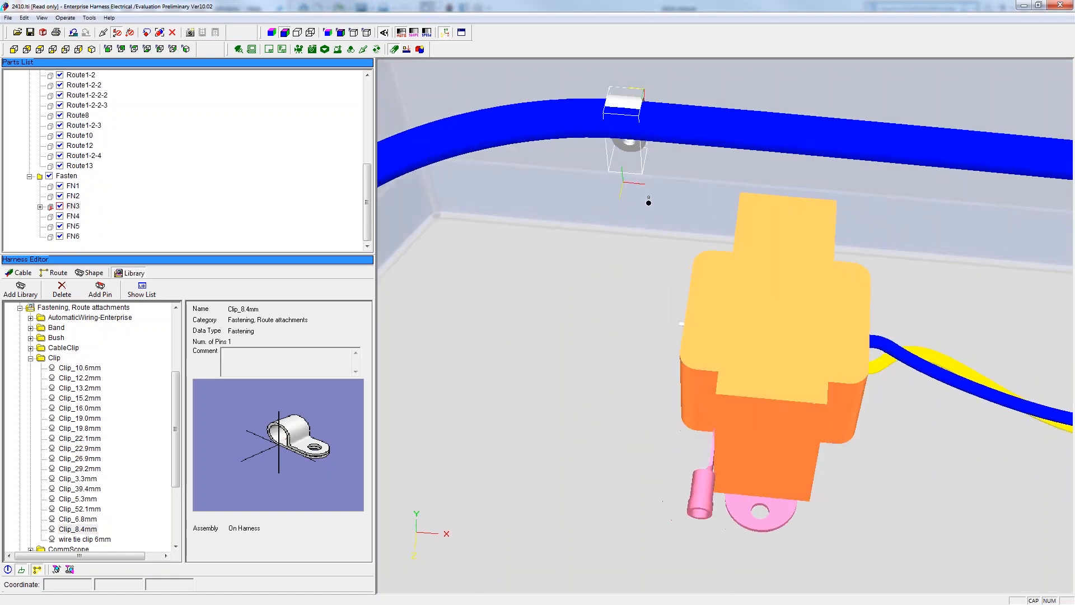
pyautogui.moveTo(90, 397); pyautogui.dragTo(623, 117)
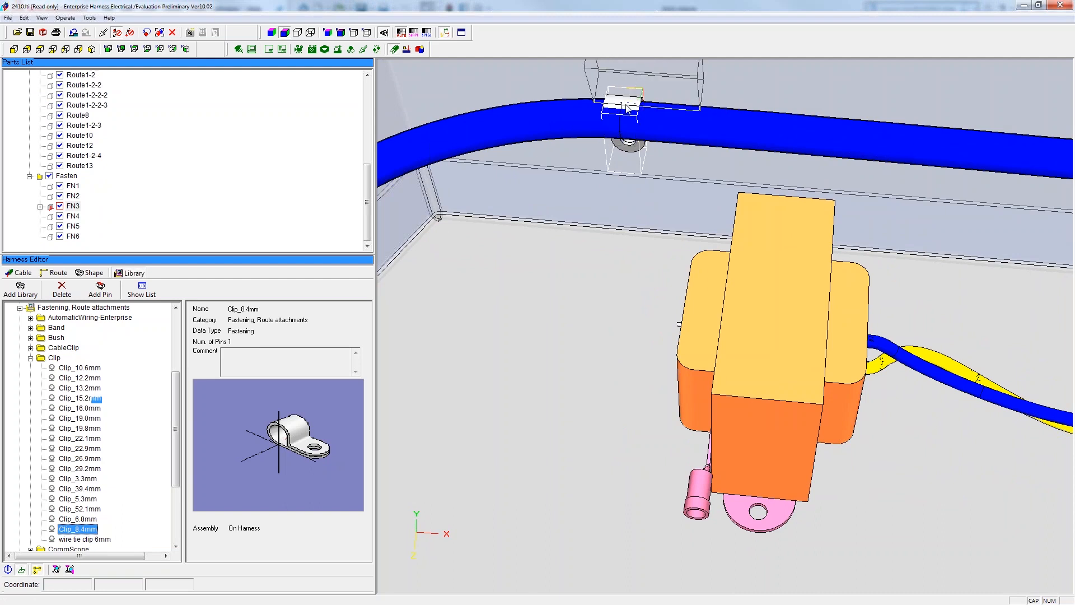
pyautogui.click(498, 330)
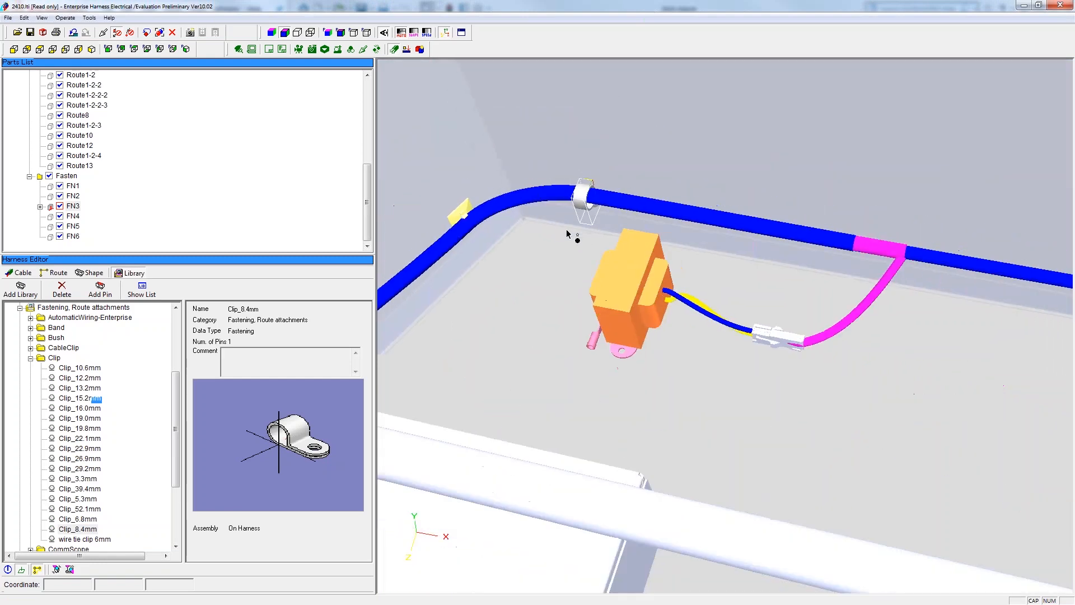
# Add a band 1 mm thick and 5 mm wide on the blue tube just before the Route10 branch junction
pyautogui.scroll(-5, 661, 269)
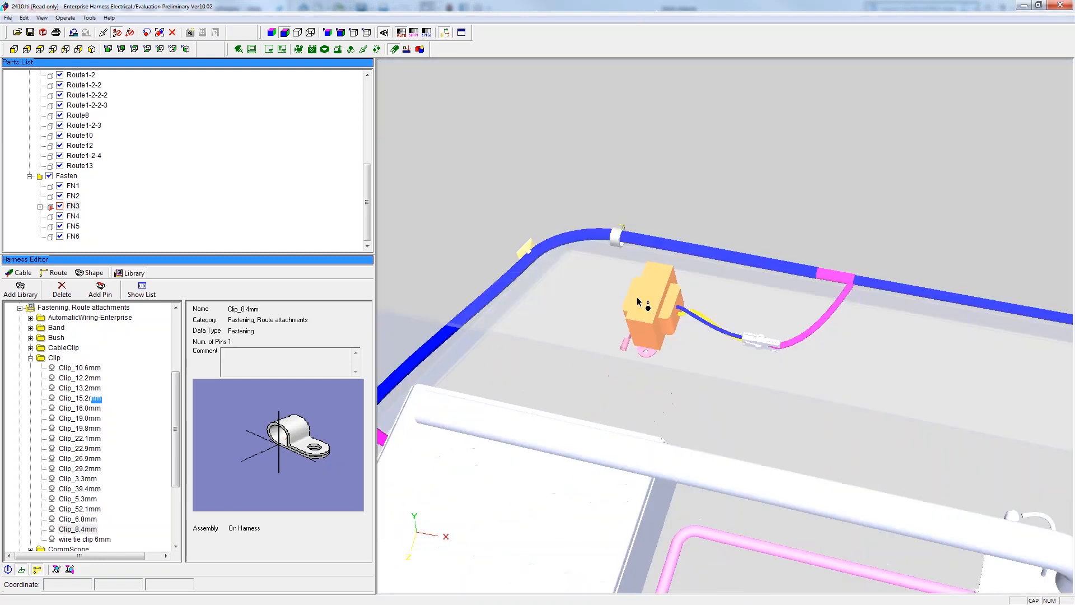
pyautogui.moveTo(830, 392); pyautogui.dragTo(842, 297, button='middle')
pyautogui.scroll(-5, 838, 303)
pyautogui.scroll(-3, 838, 304)
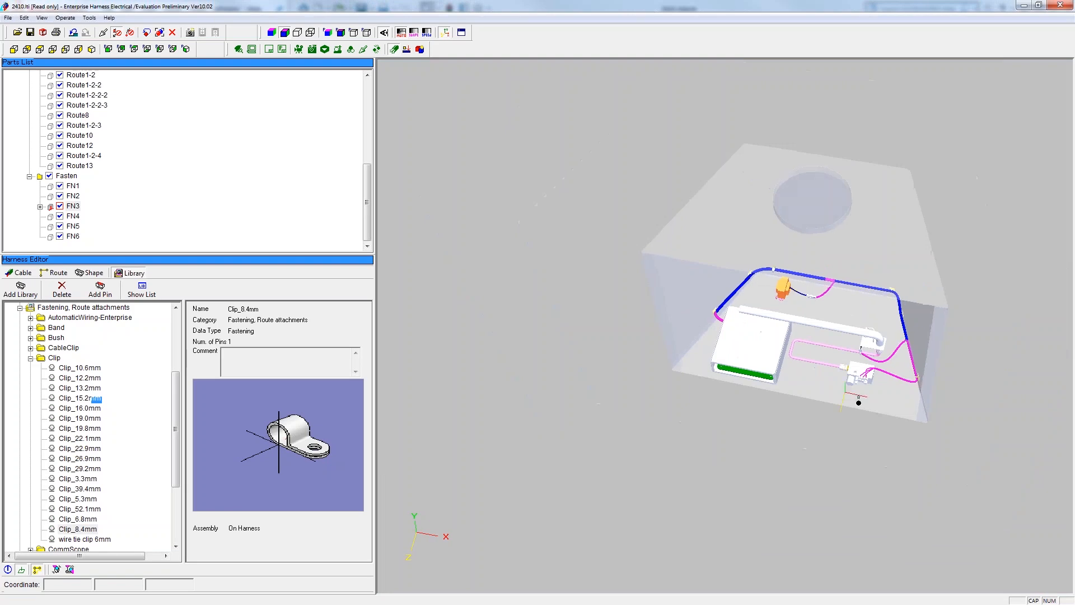
pyautogui.moveTo(848, 393); pyautogui.dragTo(829, 322, button='middle')
pyautogui.scroll(6, 892, 271)
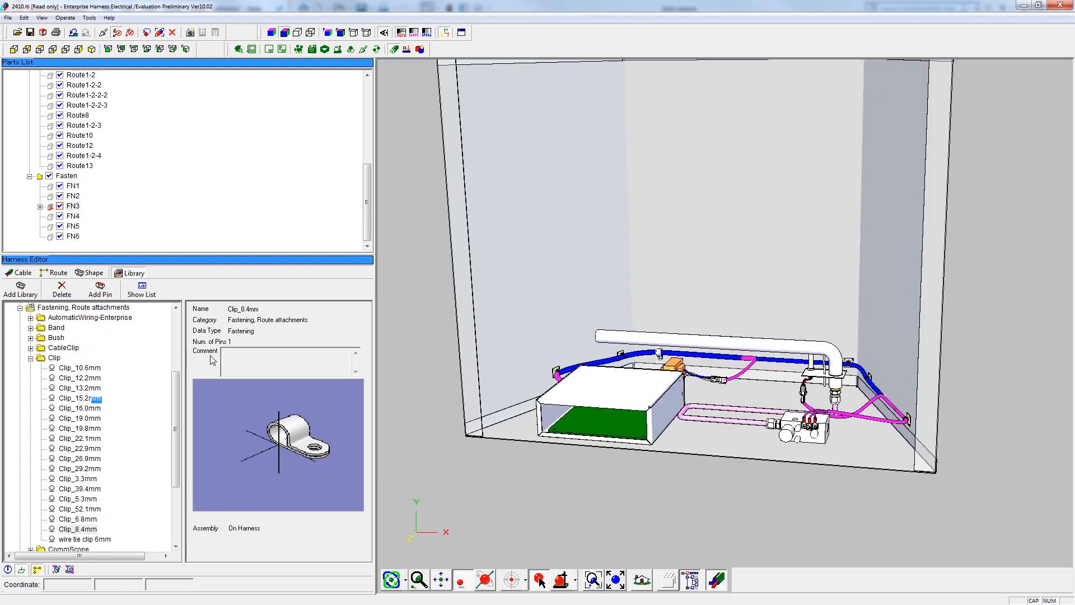
pyautogui.click(55, 273)
pyautogui.click(168, 289)
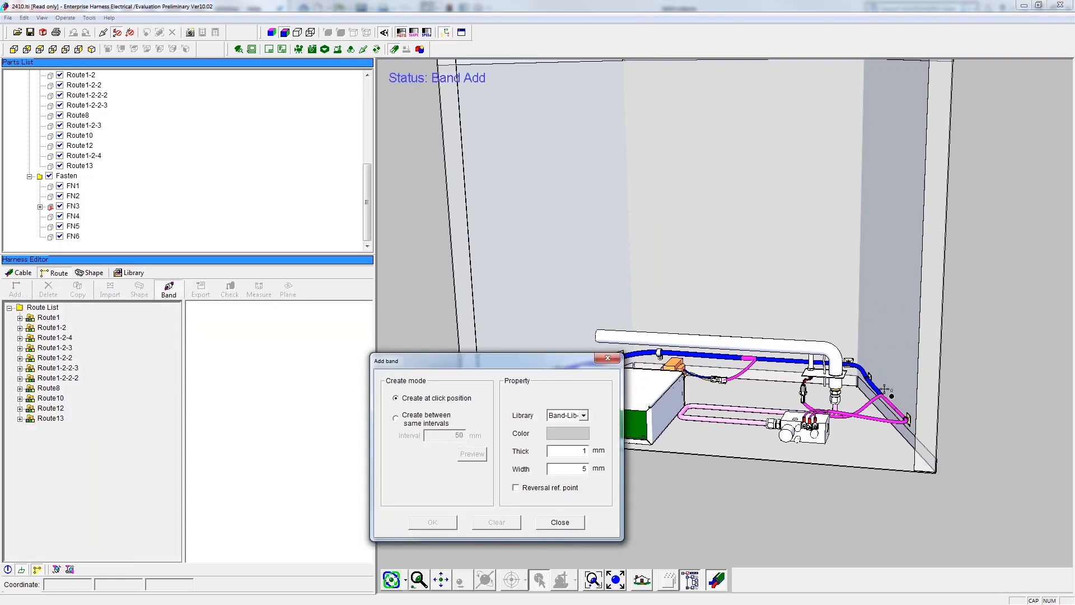
pyautogui.click(881, 394)
pyautogui.click(448, 522)
pyautogui.scroll(5, 891, 392)
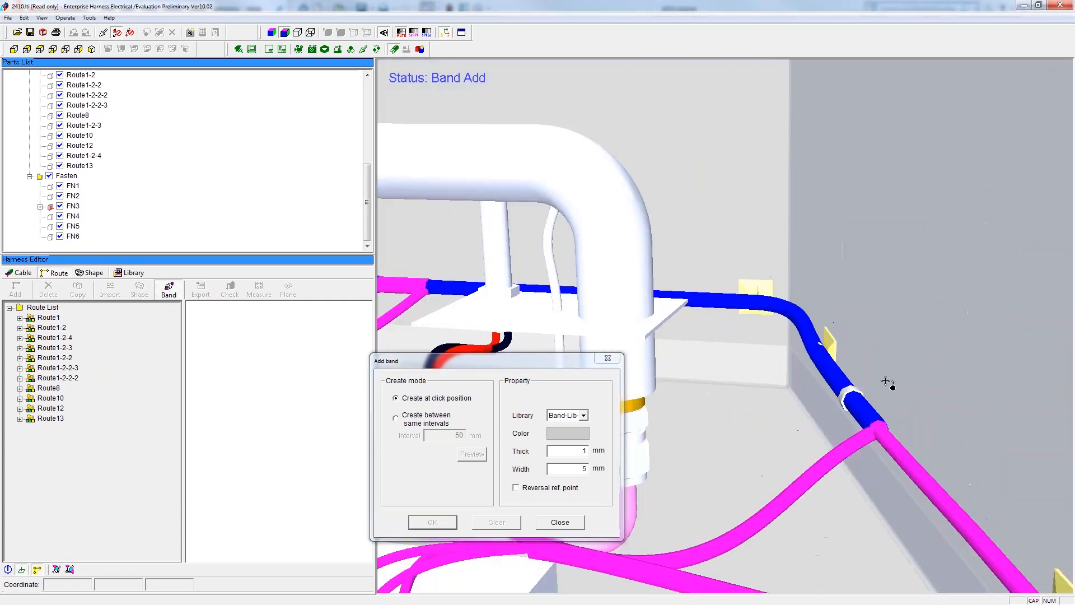
pyautogui.scroll(-5, 920, 458)
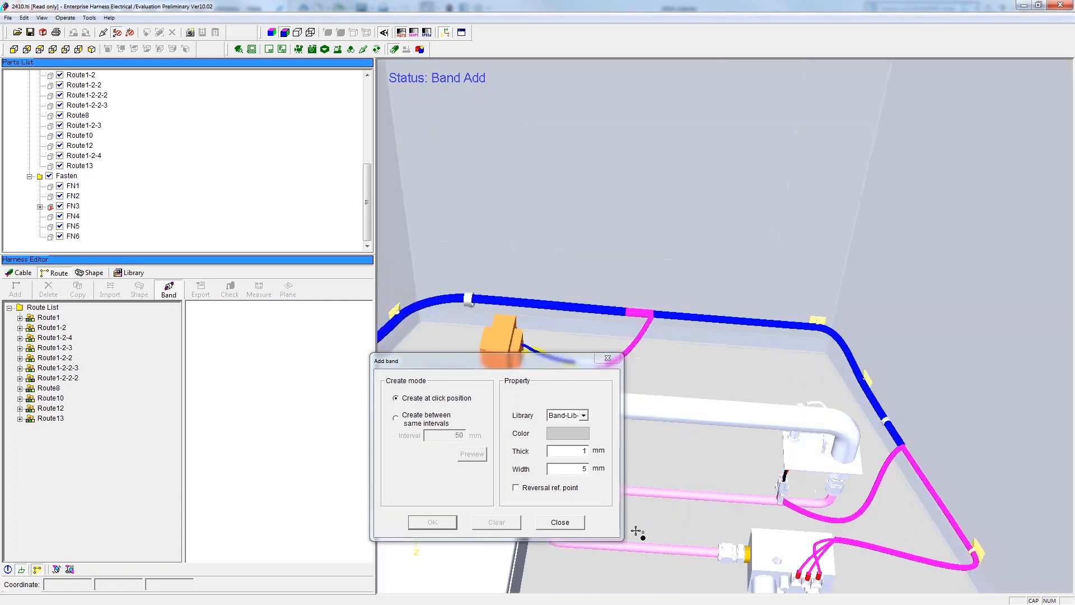
pyautogui.click(560, 522)
# Display the route list as individual wires, inspect the tubed and branching sections, and return it to simple display
pyautogui.scroll(-2, 757, 486)
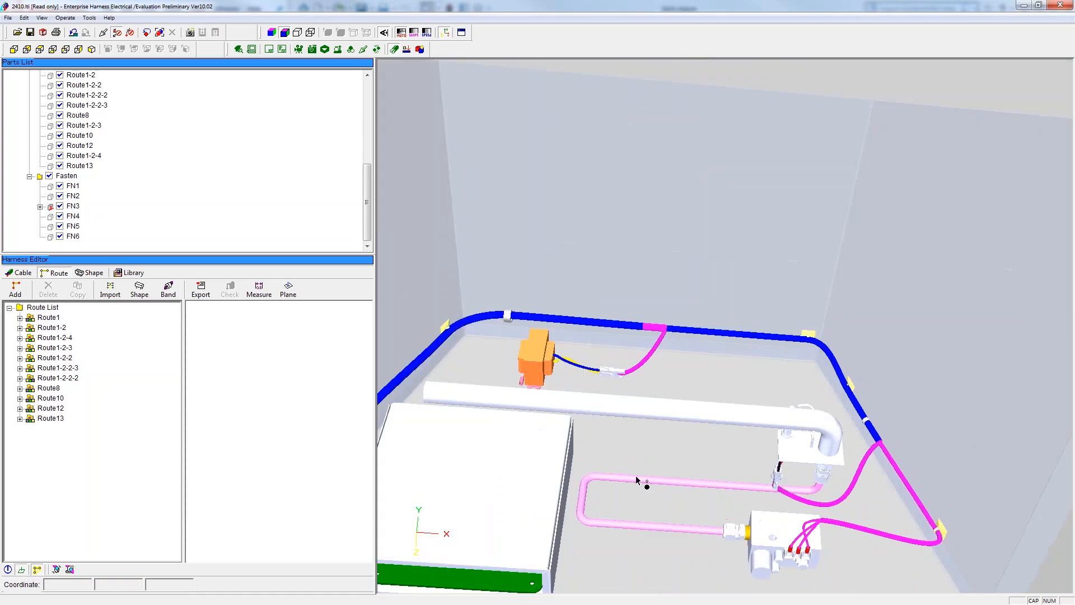
pyautogui.scroll(2, 549, 401)
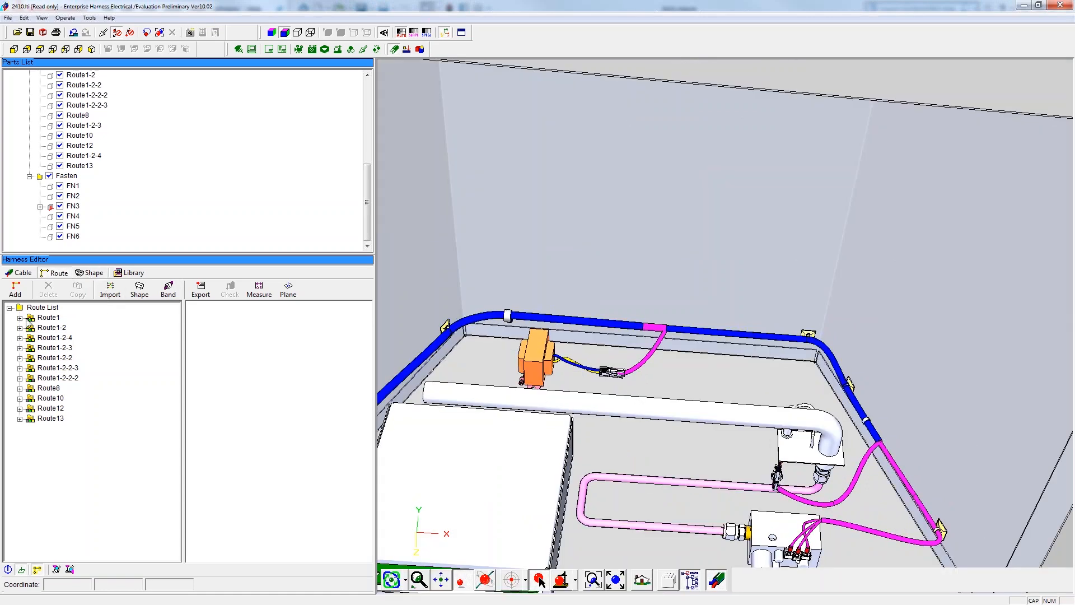
pyautogui.rightClick(42, 308)
pyautogui.click(73, 371)
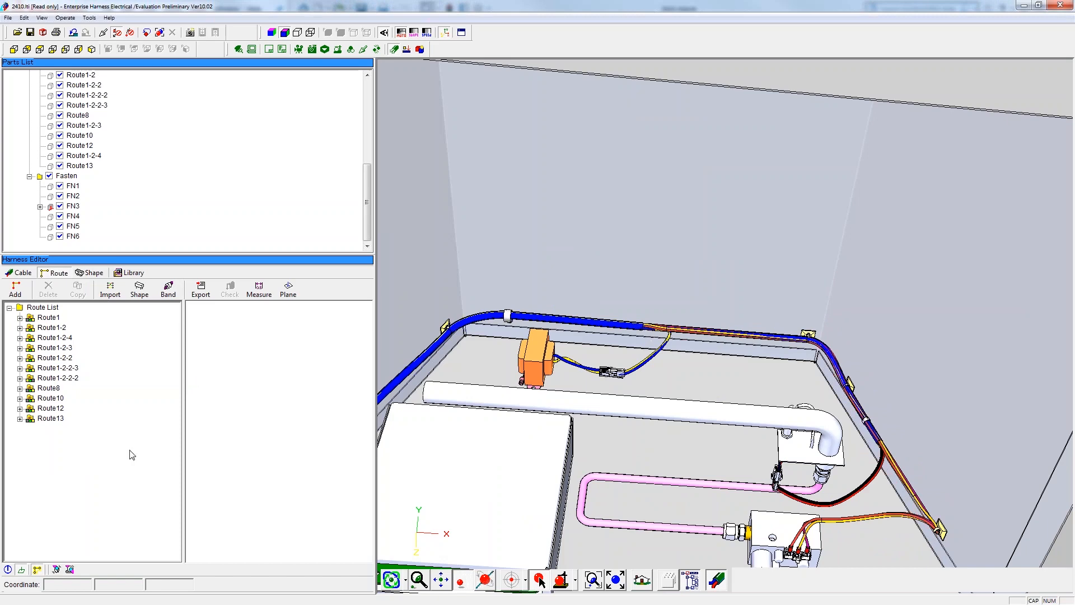
pyautogui.click(656, 440)
pyautogui.scroll(-5, 655, 440)
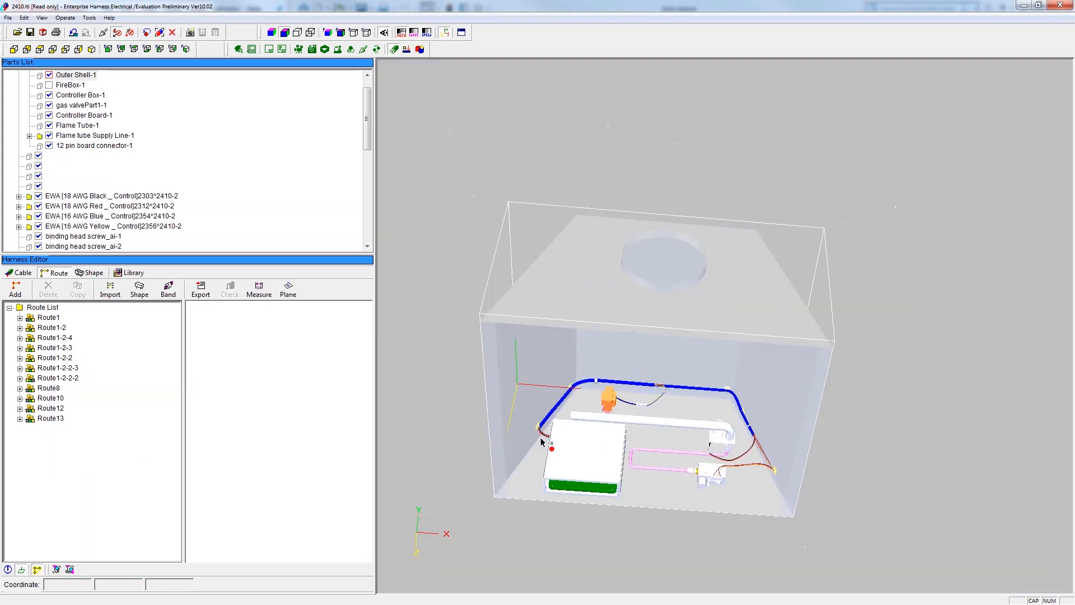
pyautogui.scroll(3, 540, 441)
pyautogui.scroll(2, 675, 440)
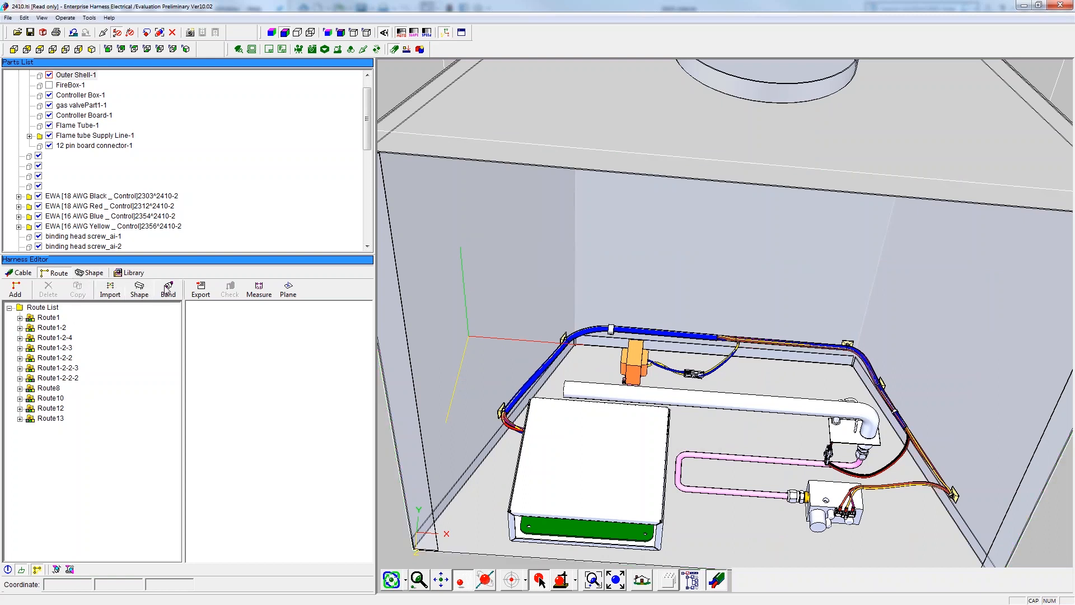
pyautogui.rightClick(50, 311)
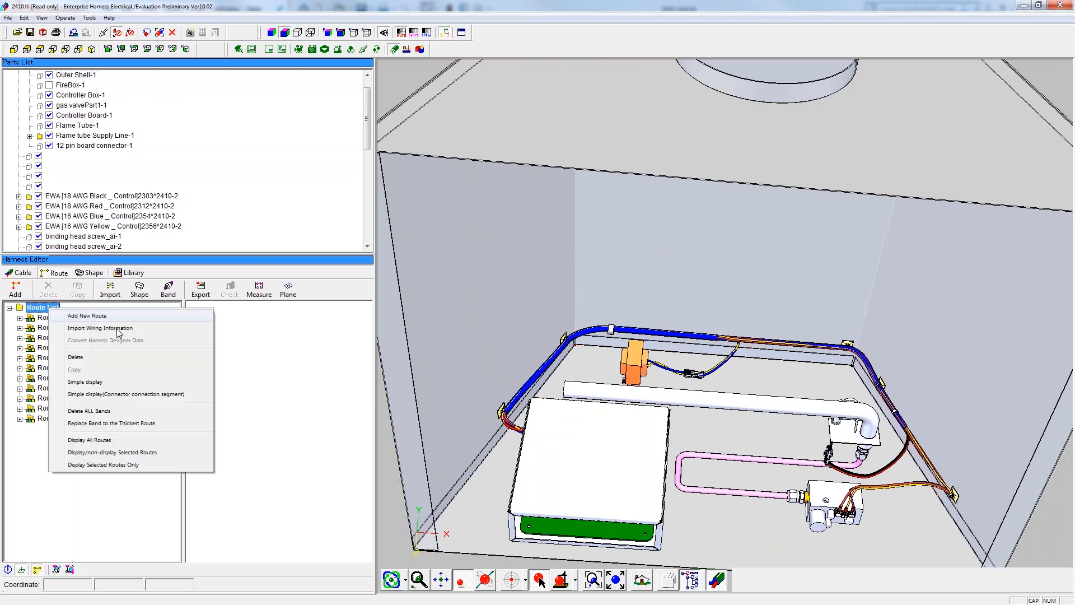
pyautogui.click(112, 391)
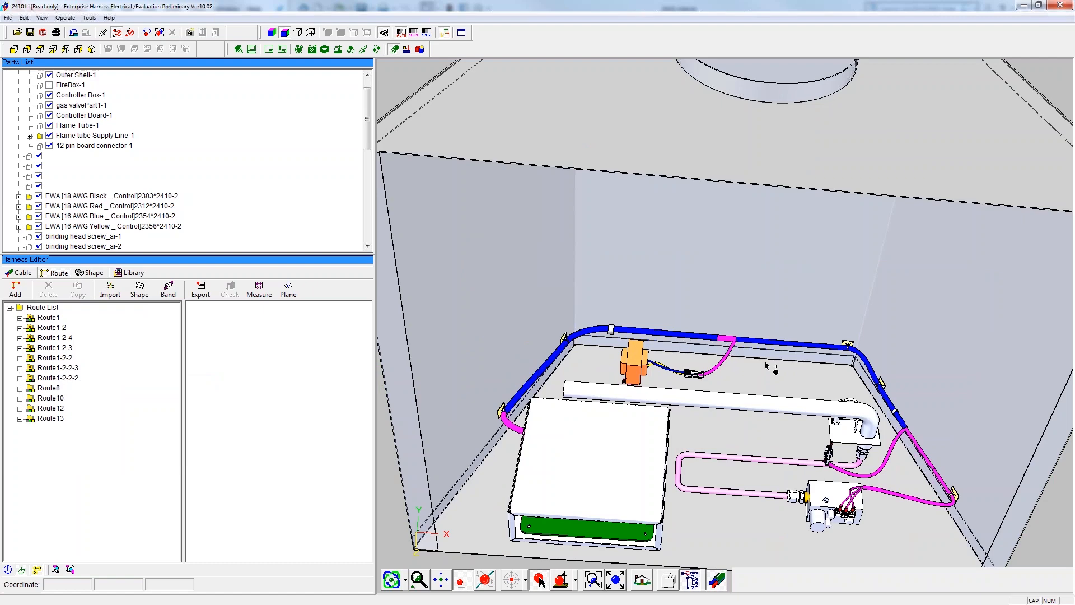
# Pass all routes of the harness to SOLIDWORKS with backup, lightweight, fixed harness and route assembly as part enabled
pyautogui.scroll(-5, 815, 379)
pyautogui.click(720, 486)
pyautogui.scroll(5, 835, 458)
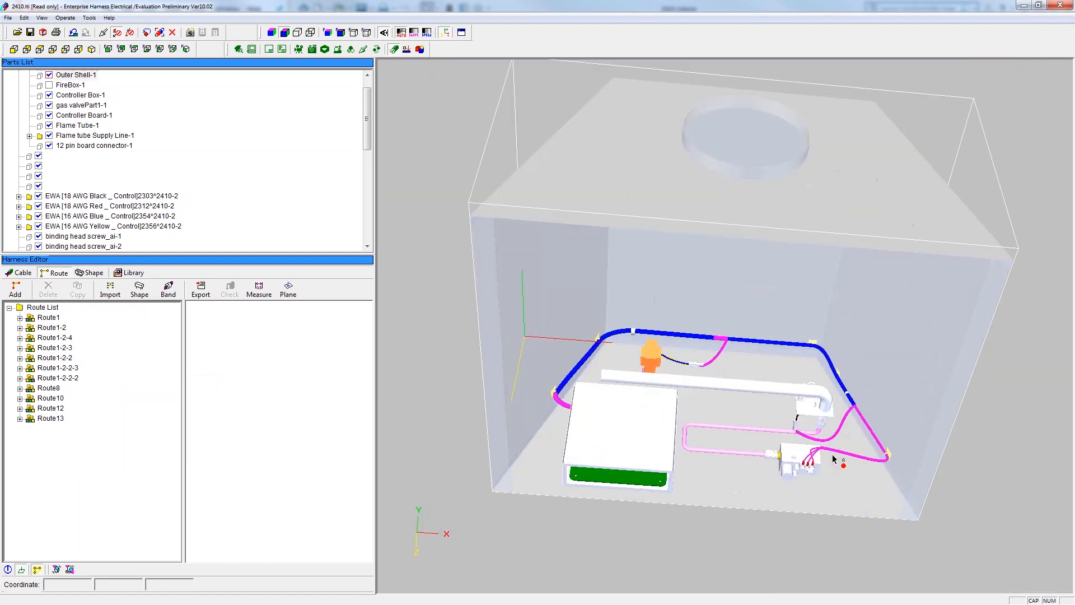
pyautogui.click(42, 32)
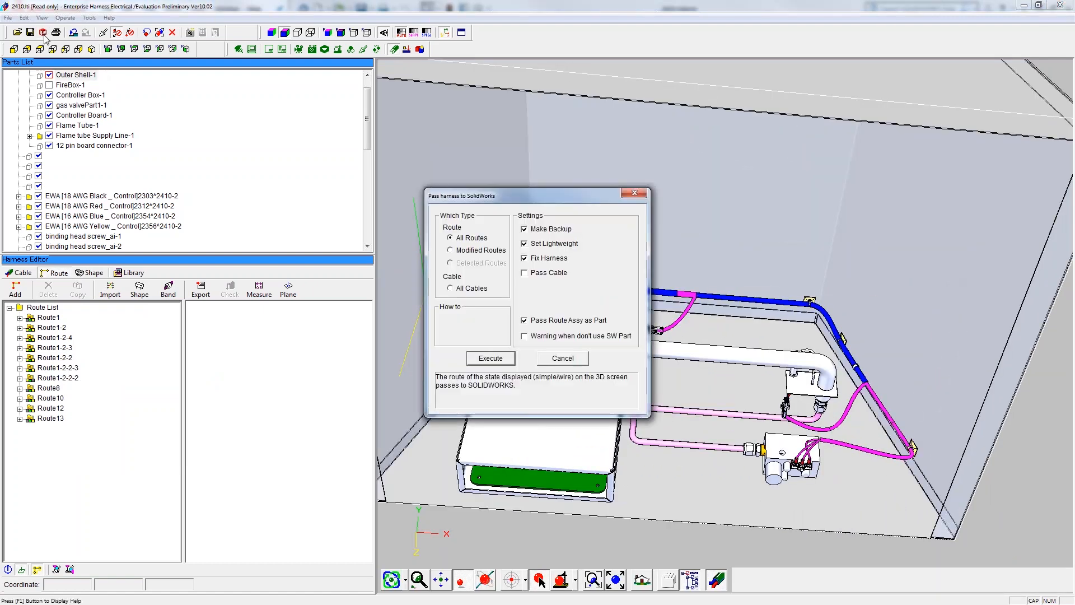
pyautogui.click(486, 361)
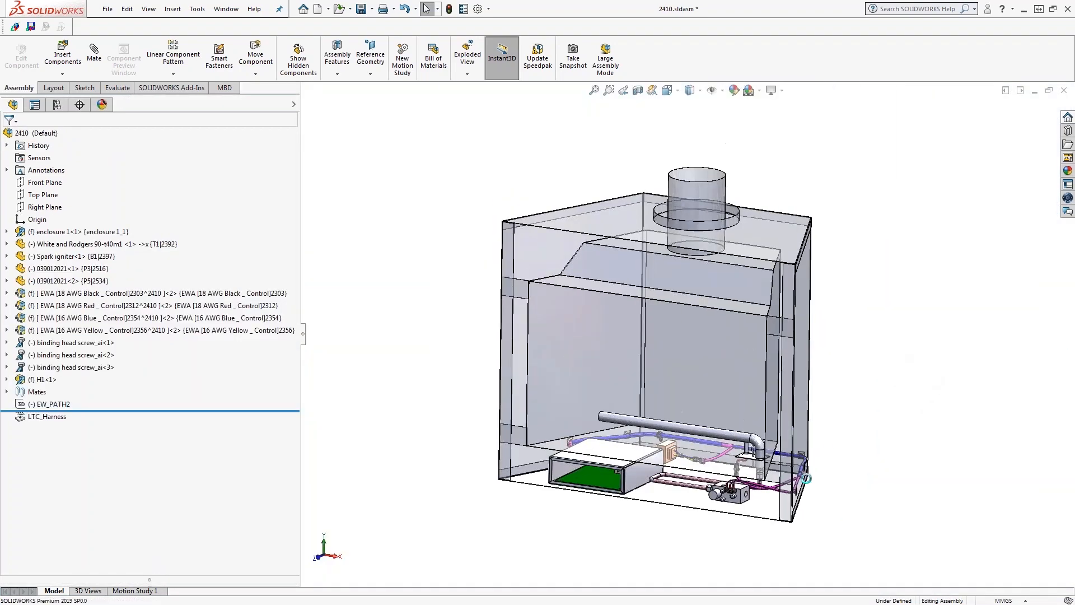
# Inspect the transferred harness inside the enclosure in the SOLIDWORKS assembly 2410 and select the LTC_Harness feature
pyautogui.scroll(-8, 709, 540)
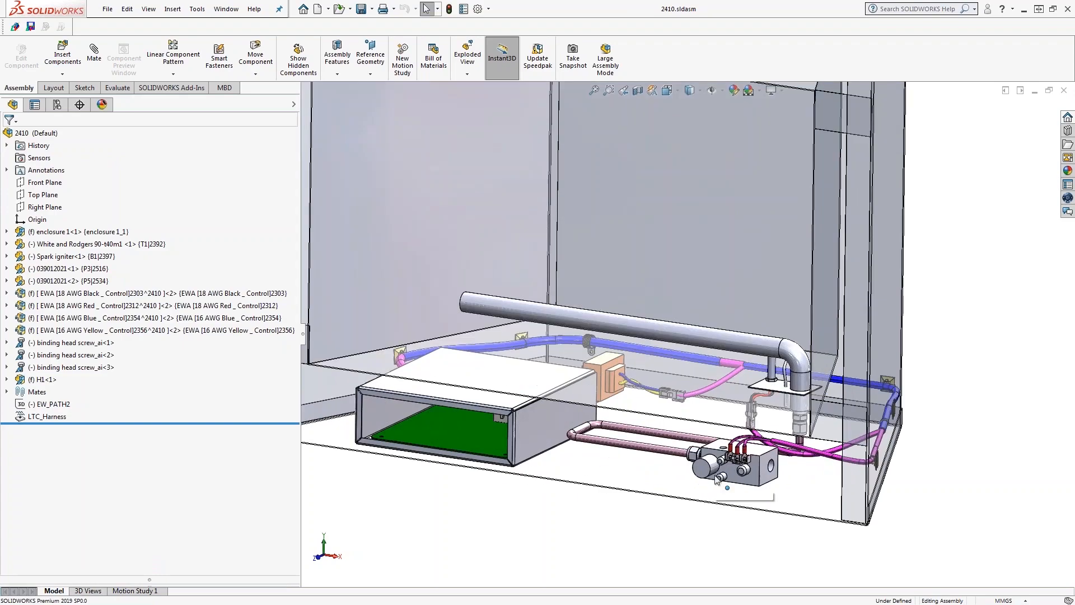
pyautogui.moveTo(708, 540); pyautogui.dragTo(711, 509, button='middle')
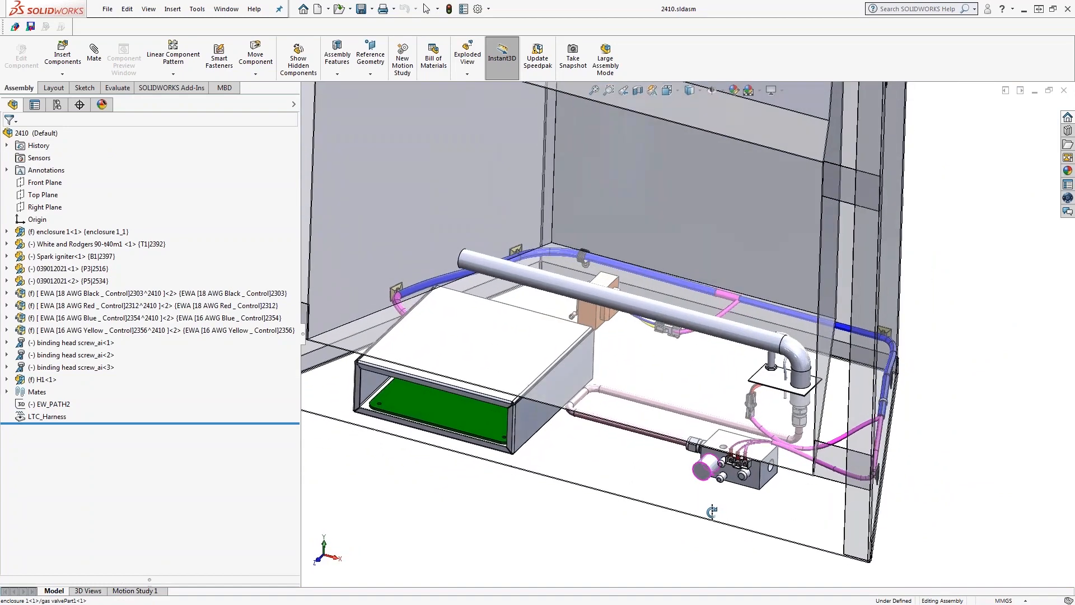
pyautogui.scroll(3, 641, 370)
pyautogui.scroll(-3, 641, 371)
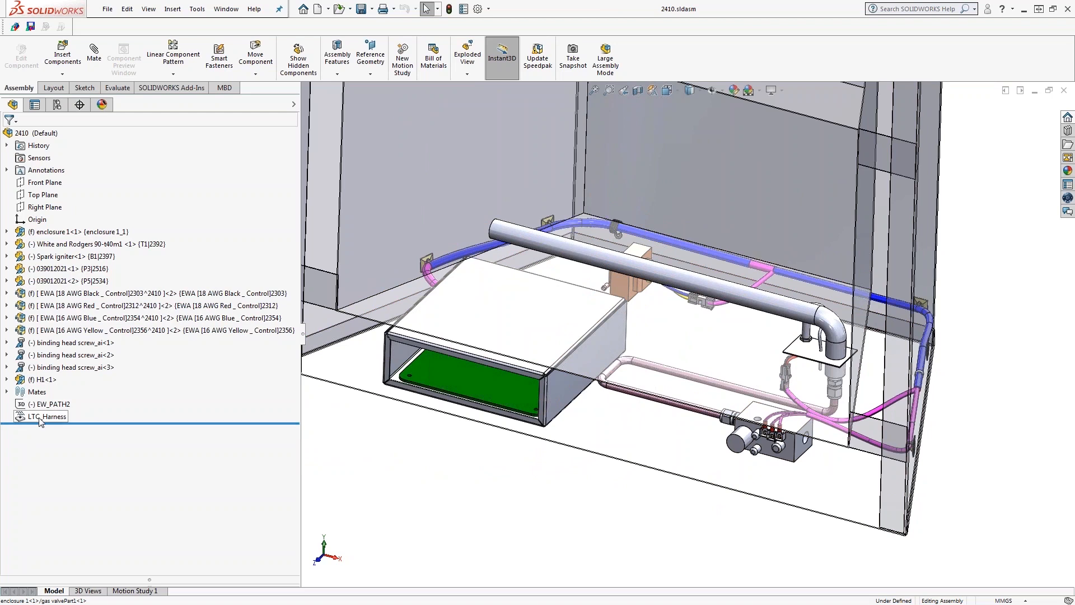
pyautogui.click(59, 417)
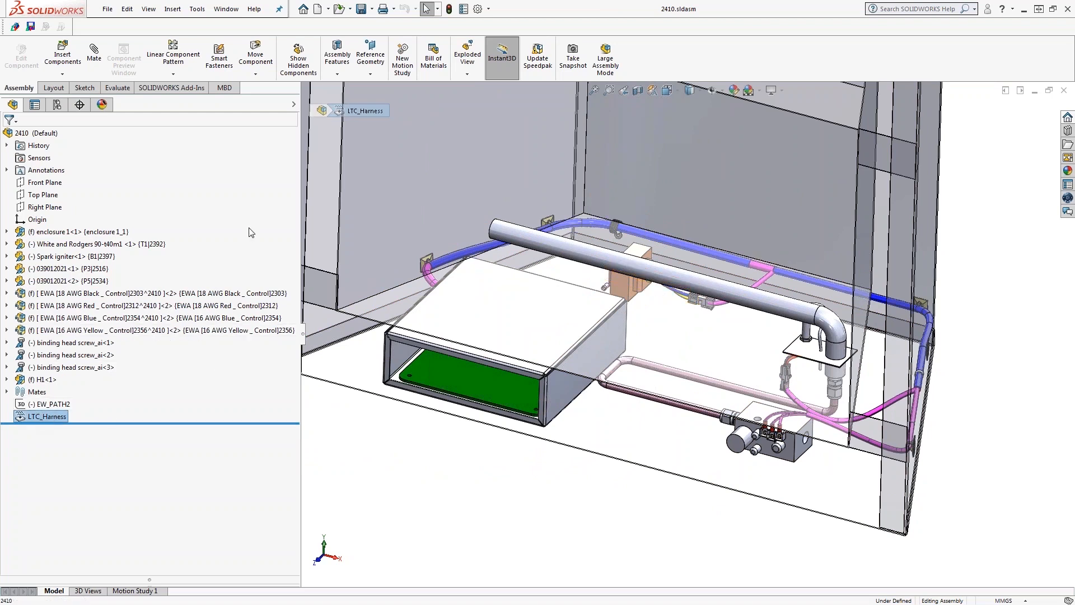
# Switch to Enterprise Harness and export harness H1 in the current camera angle as layout file webinar.epl, with cable output enabled
pyautogui.click(699, 552)
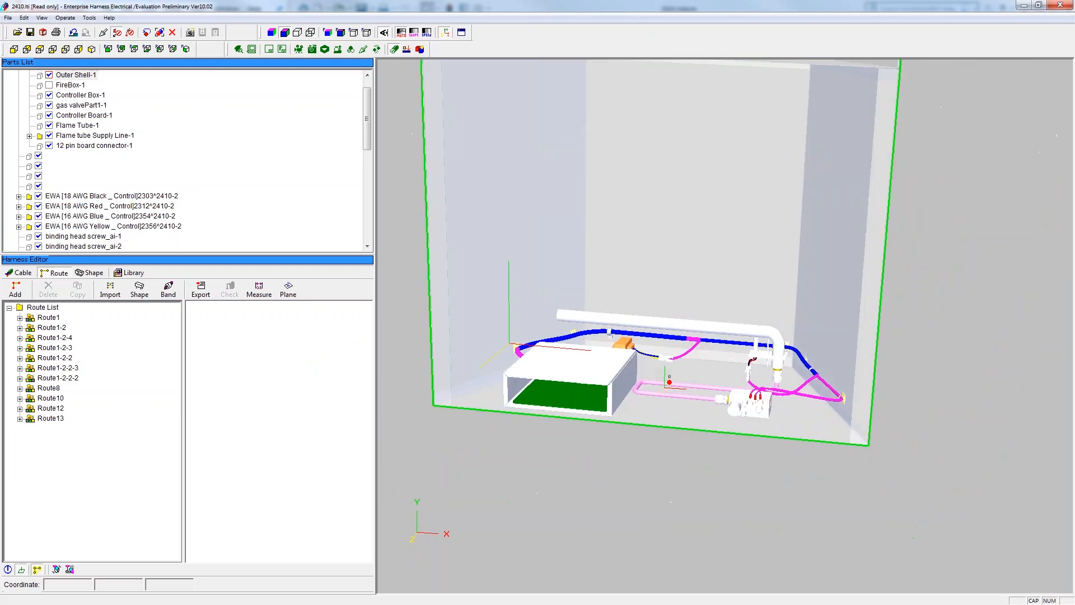
pyautogui.moveTo(368, 143); pyautogui.dragTo(376, 240)
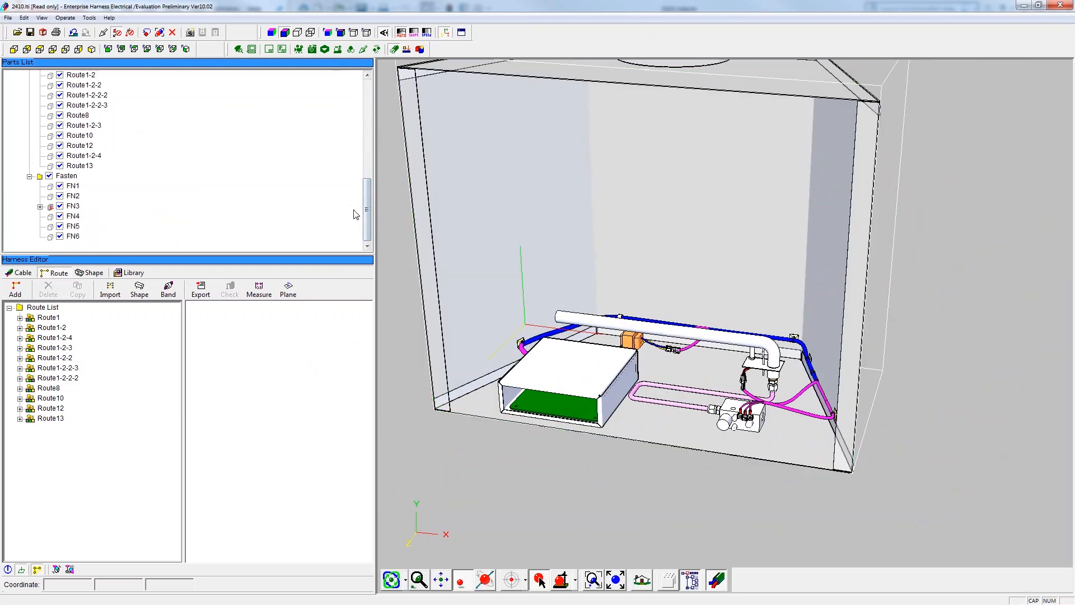
pyautogui.scroll(5, 355, 215)
pyautogui.rightClick(49, 145)
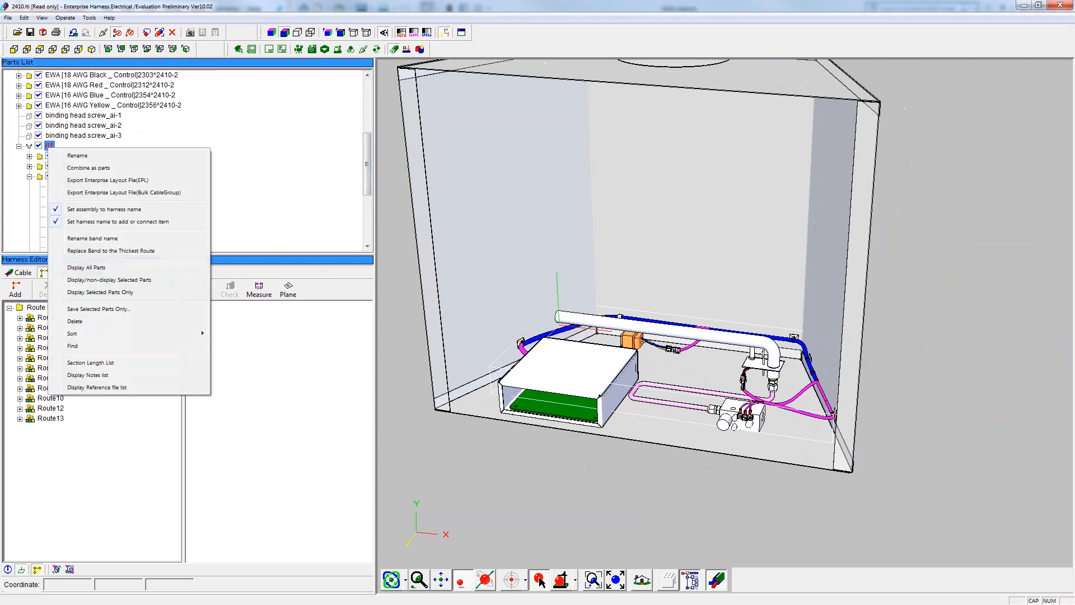
pyautogui.click(154, 181)
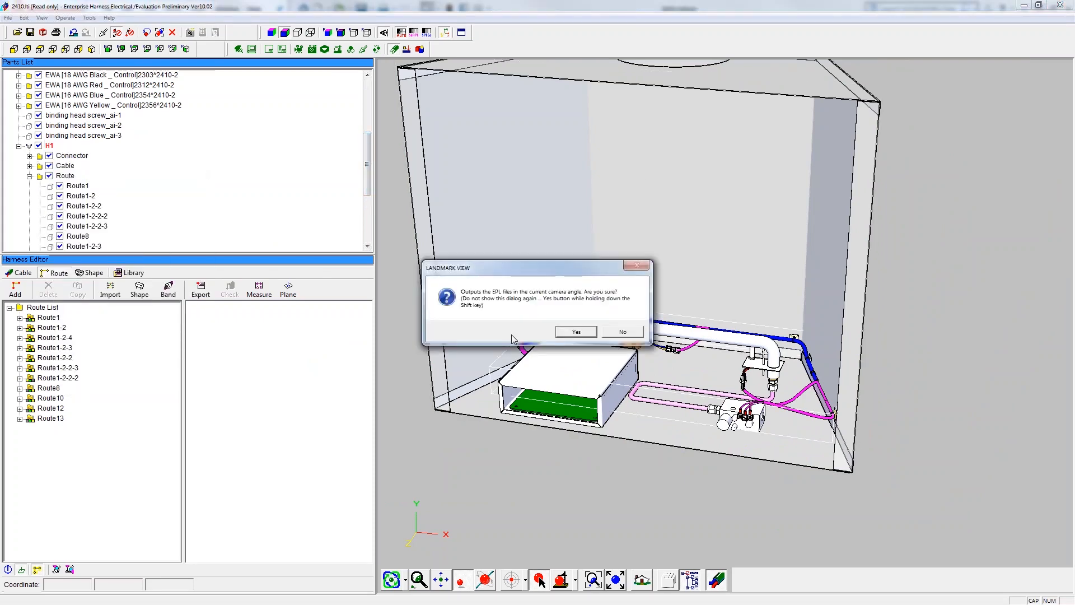
pyautogui.click(576, 332)
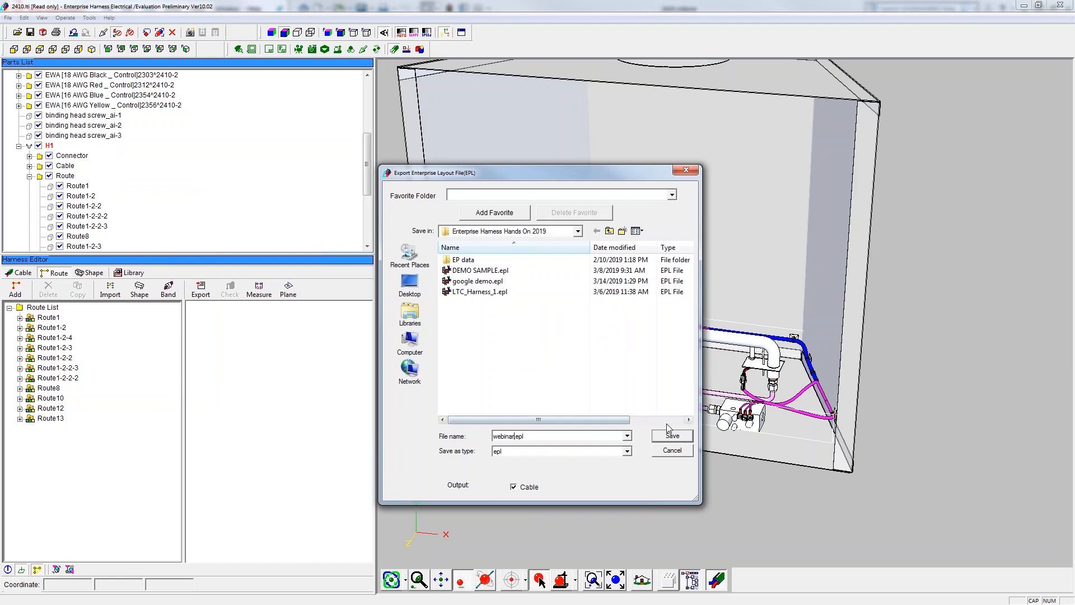
pyautogui.click(676, 440)
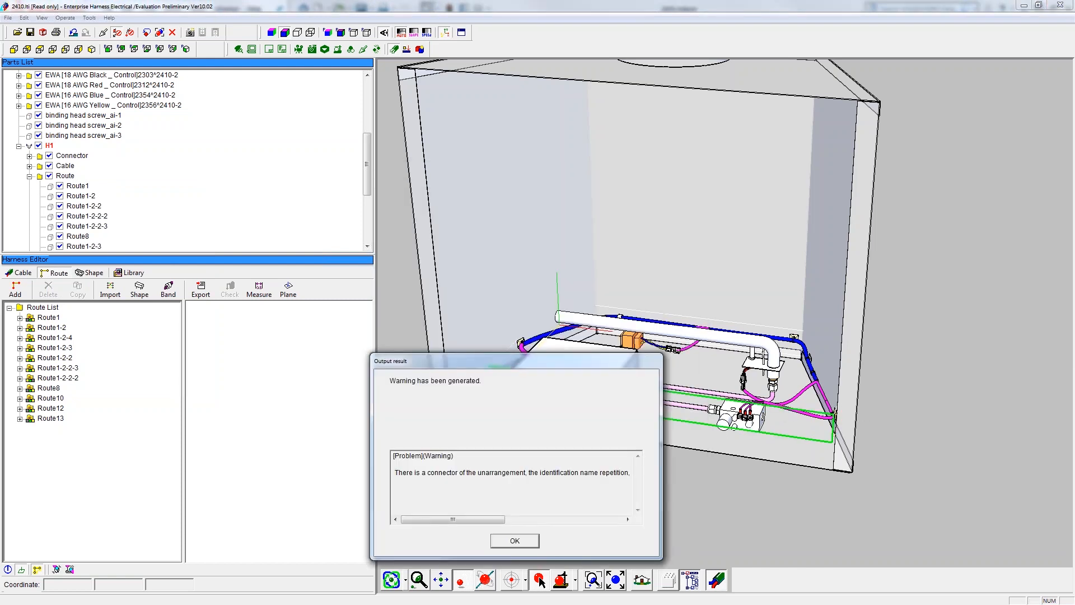
pyautogui.click(514, 541)
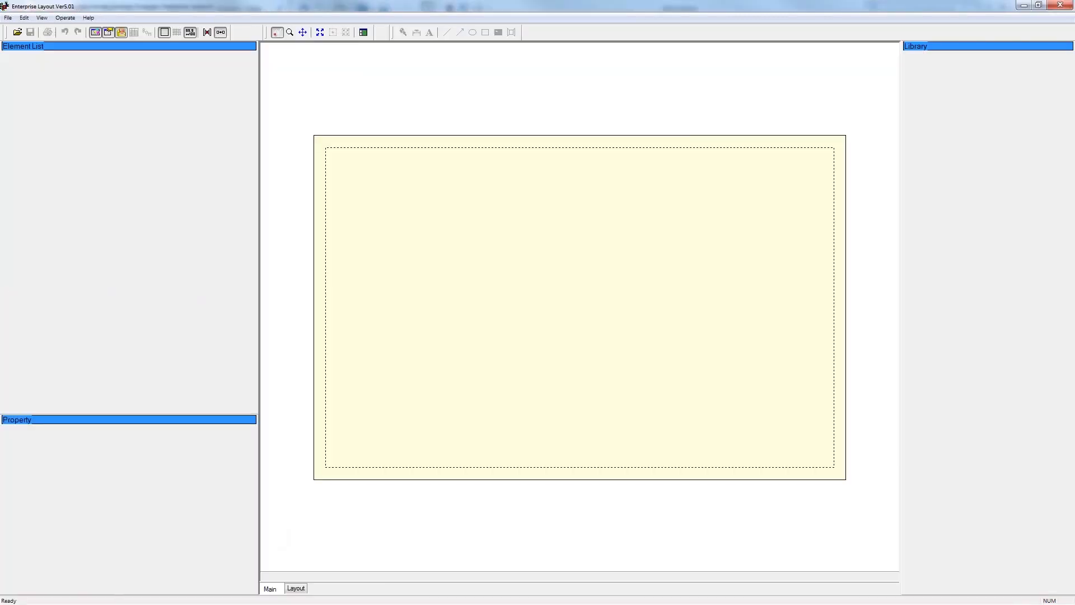
# Switch to Enterprise Layout and open the exported file webinar.epl
pyautogui.click(18, 32)
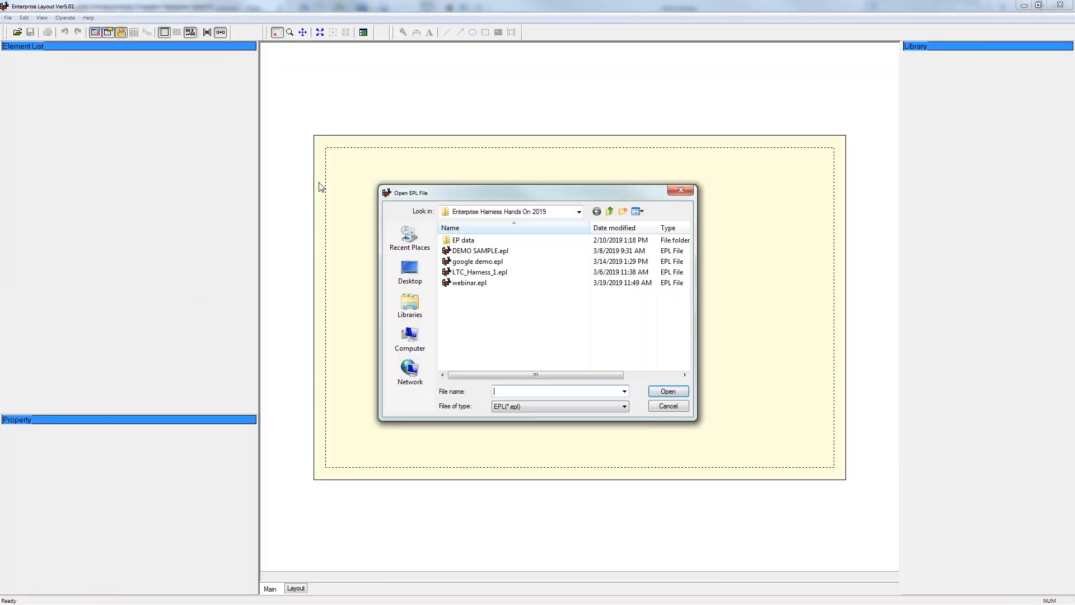
pyautogui.click(473, 283)
pyautogui.click(668, 391)
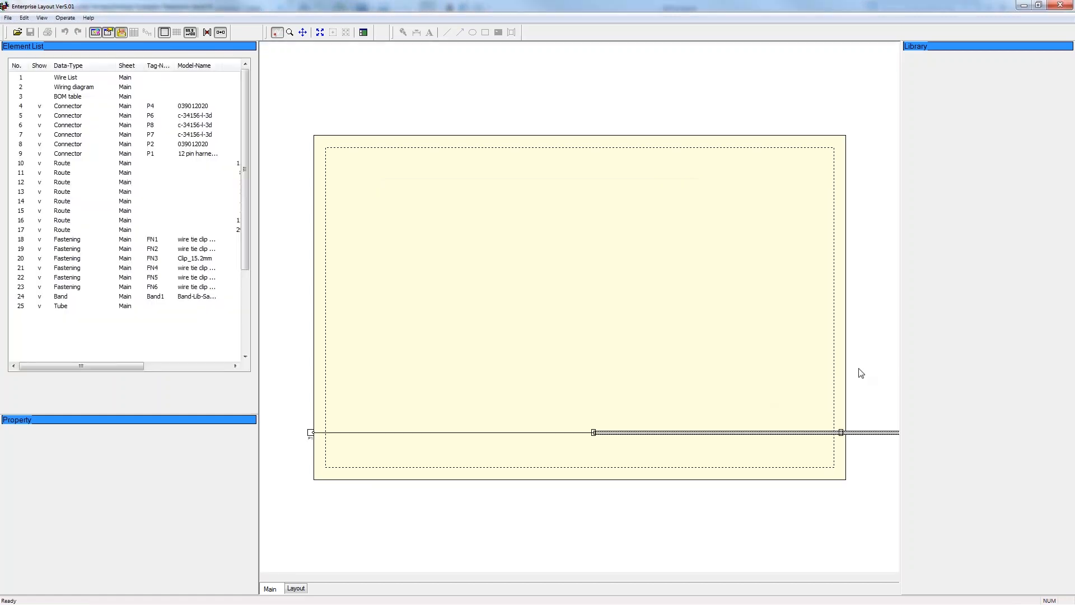
# Examine the flattened harness across the sheet, checking the long trunk, the connector branches and the routes that overlap
pyautogui.scroll(-2, 665, 366)
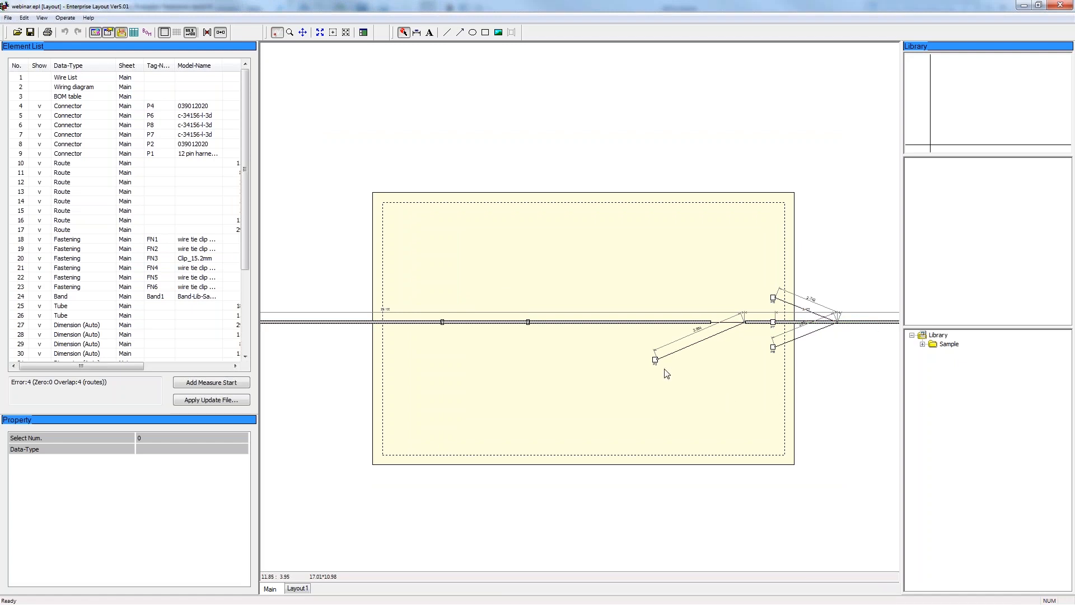
pyautogui.scroll(-3, 672, 375)
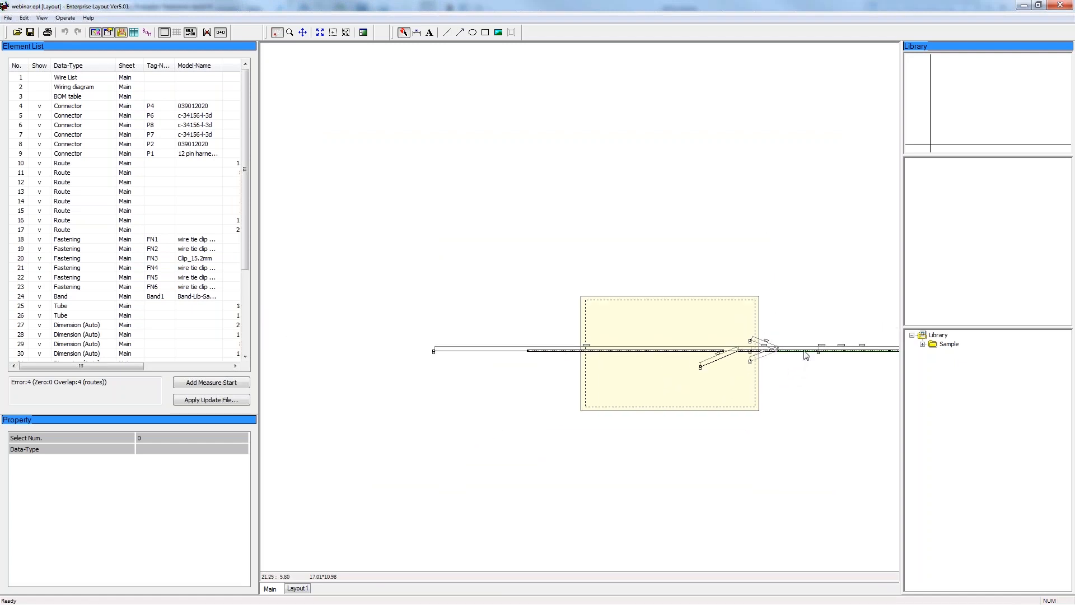
pyautogui.scroll(3, 481, 358)
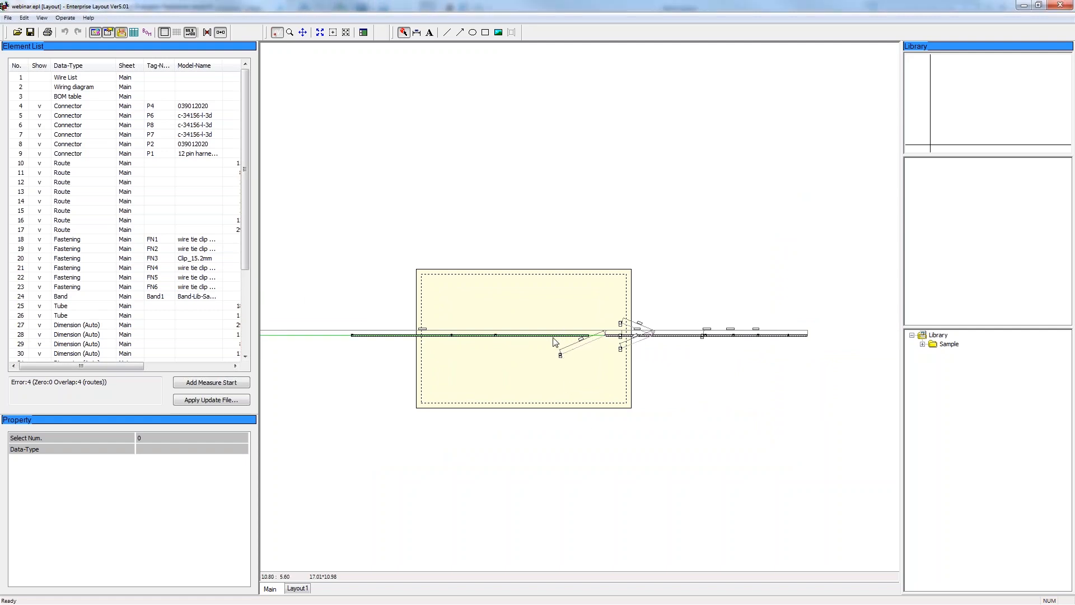
pyautogui.scroll(4, 666, 337)
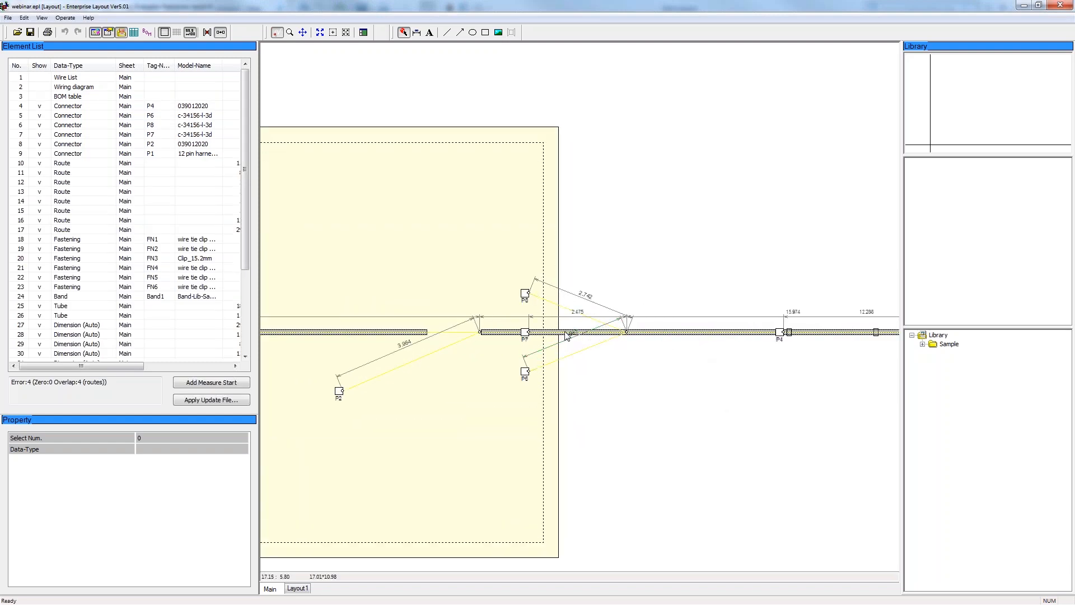
pyautogui.moveTo(563, 334); pyautogui.dragTo(323, 229, button='middle')
pyautogui.click(323, 229)
pyautogui.scroll(-2, 588, 319)
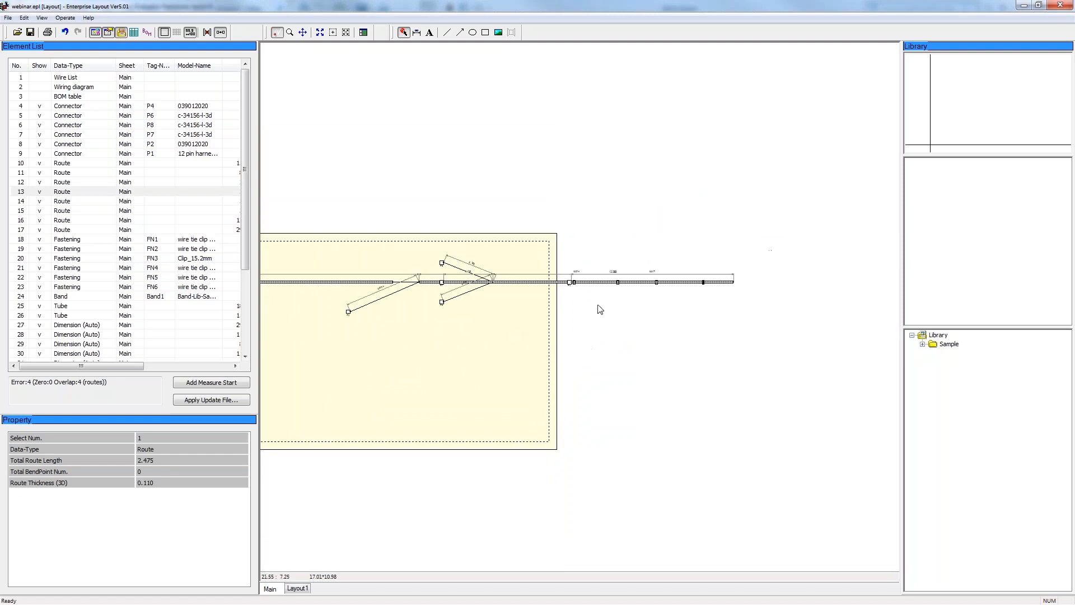
pyautogui.moveTo(454, 319); pyautogui.dragTo(674, 299, button='middle')
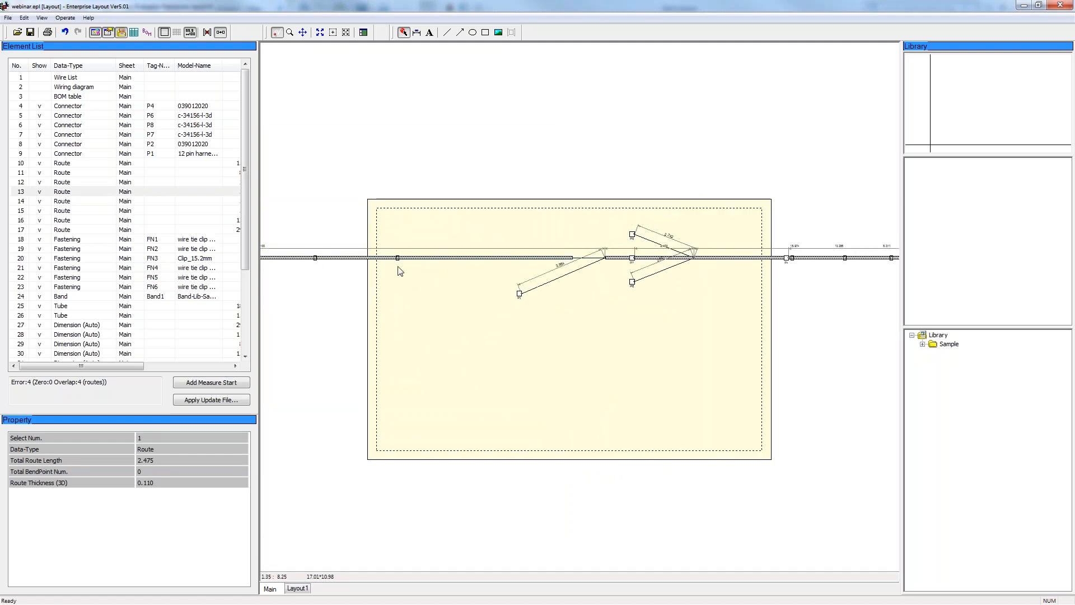
# Insert a bend point in the long trunk route leading to connector P1, just inside the sheet's edge
pyautogui.click(423, 259)
pyautogui.rightClick(424, 262)
pyautogui.click(425, 276)
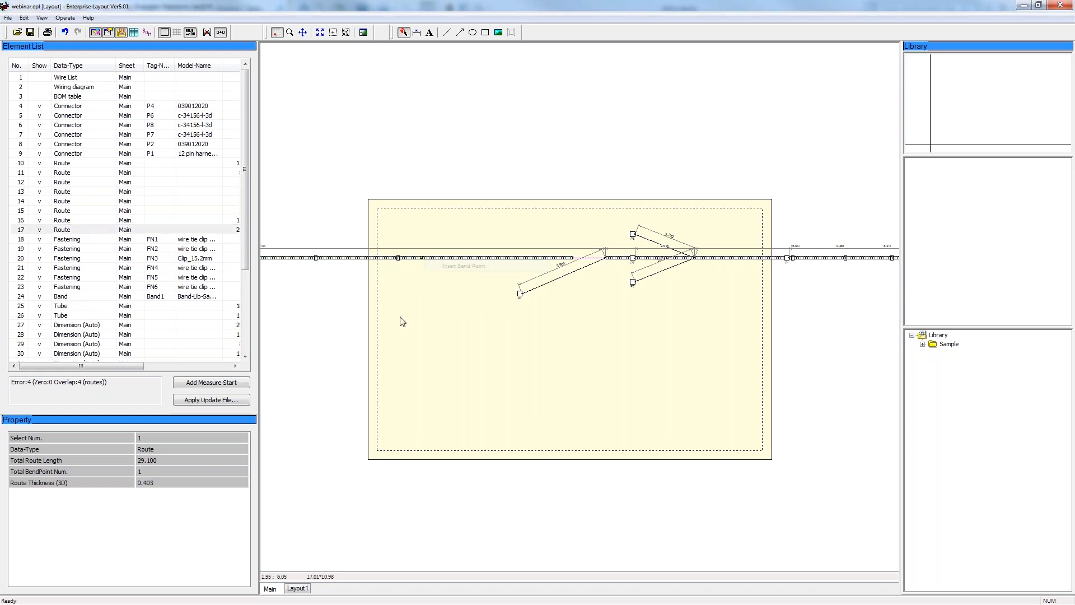
pyautogui.moveTo(329, 320); pyautogui.dragTo(520, 304, button='middle')
pyautogui.click(605, 242)
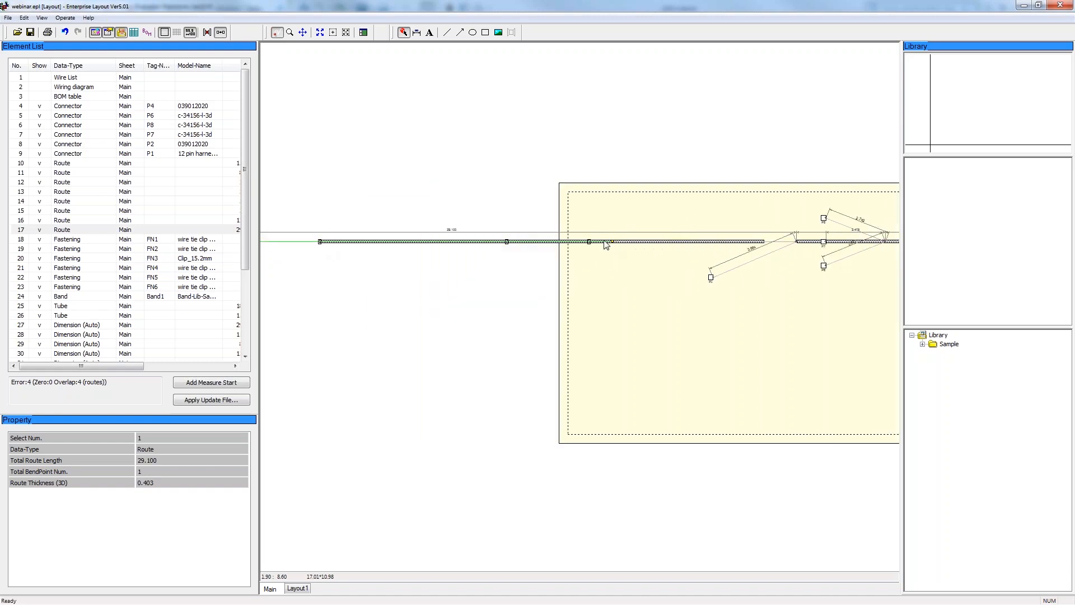
pyautogui.click(605, 241)
pyautogui.moveTo(605, 242); pyautogui.dragTo(602, 242)
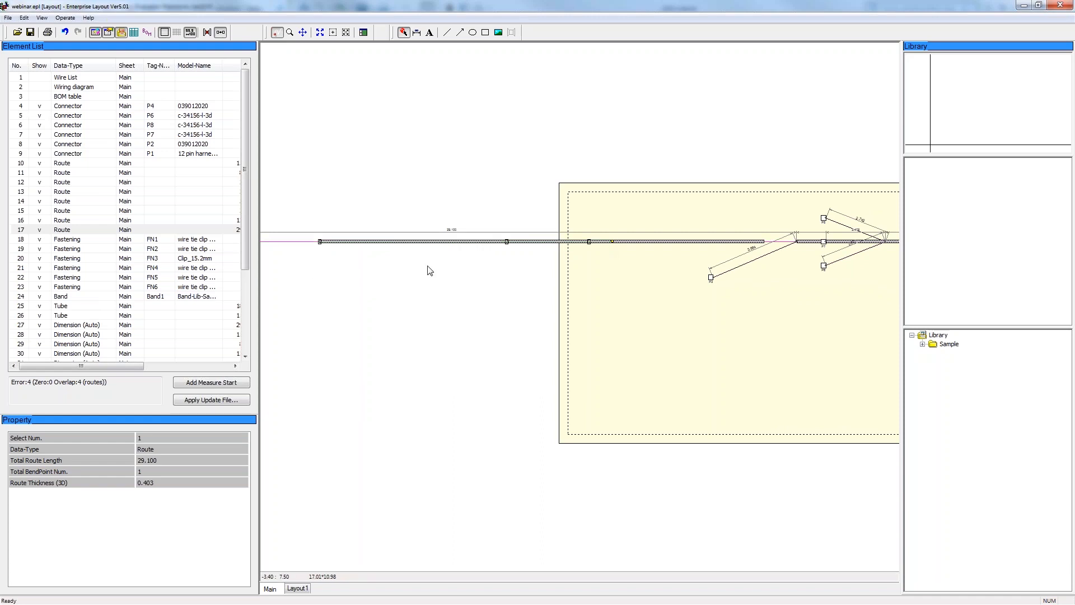
# Turn the P1 end of the trunk route straight down from its bend point so that connector P1 sits inside the sheet
pyautogui.moveTo(289, 267); pyautogui.dragTo(591, 260, button='middle')
pyautogui.moveTo(419, 236); pyautogui.dragTo(890, 401)
pyautogui.moveTo(874, 394); pyautogui.dragTo(374, 383, button='middle')
pyautogui.moveTo(397, 392); pyautogui.dragTo(415, 391)
pyautogui.scroll(3, 379, 249)
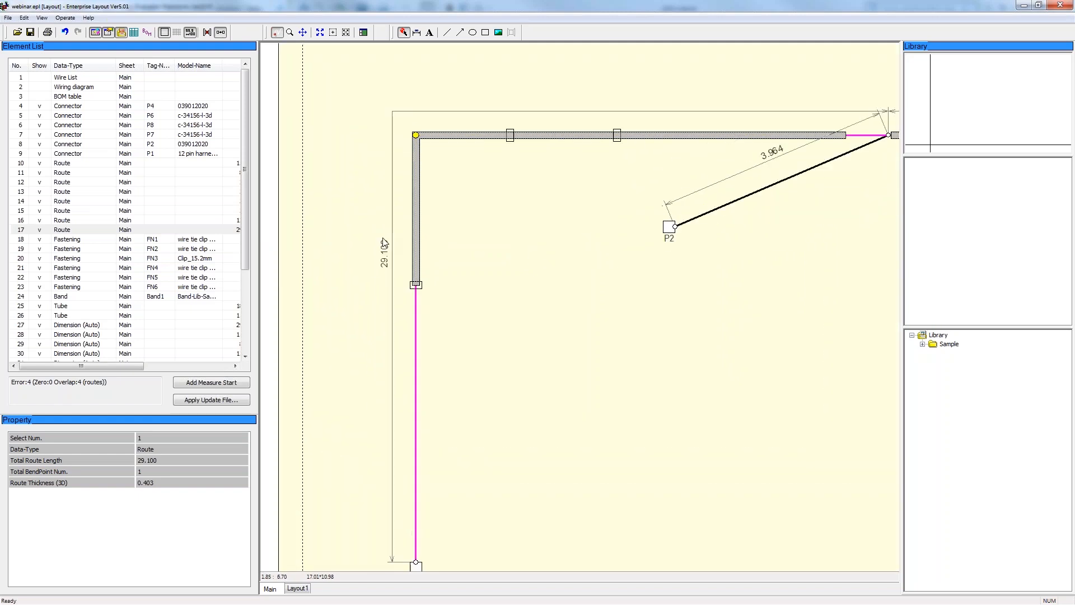
pyautogui.moveTo(420, 539); pyautogui.dragTo(417, 516)
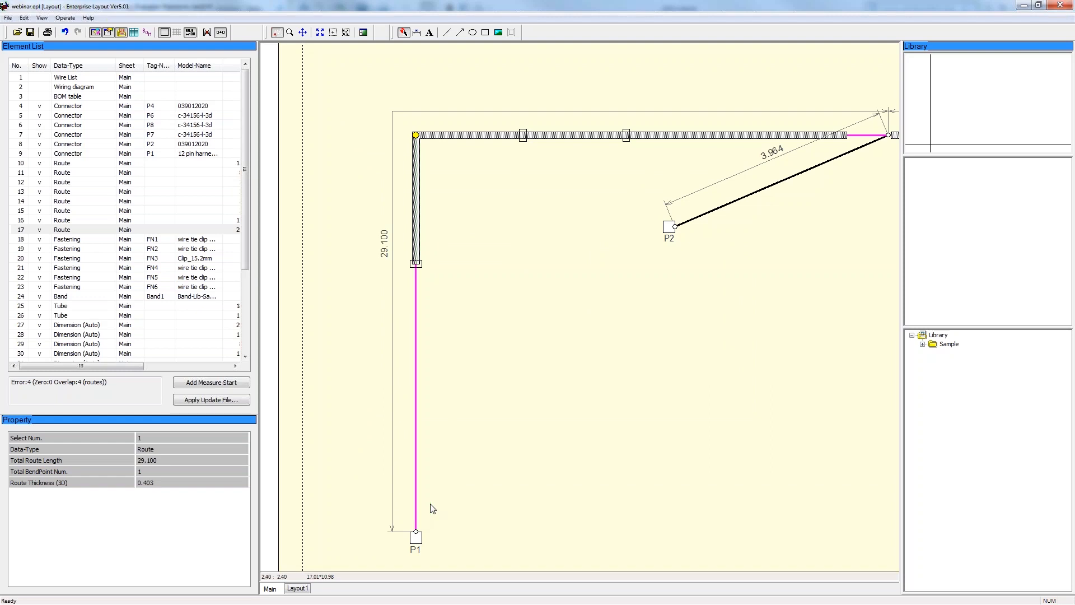
pyautogui.click(465, 479)
# Swing the P2 branch straight down from the trunk and fan the P6, P7 and P8 branches below their shared junction
pyautogui.moveTo(782, 267); pyautogui.dragTo(519, 279, button='middle')
pyautogui.moveTo(412, 236); pyautogui.dragTo(621, 523)
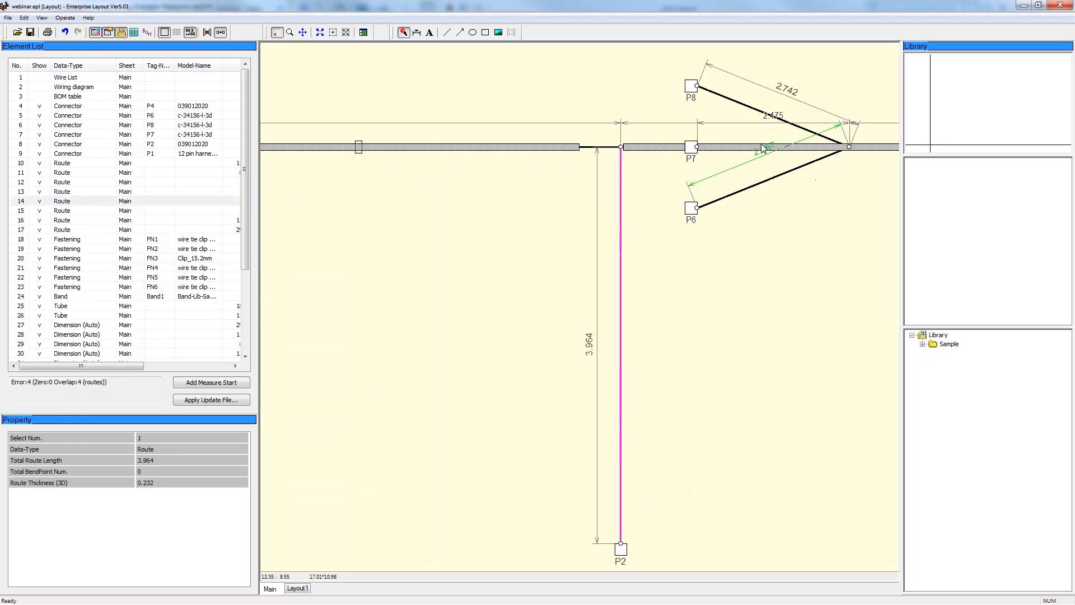
pyautogui.moveTo(714, 150); pyautogui.dragTo(855, 324)
pyautogui.moveTo(706, 211); pyautogui.dragTo(766, 327)
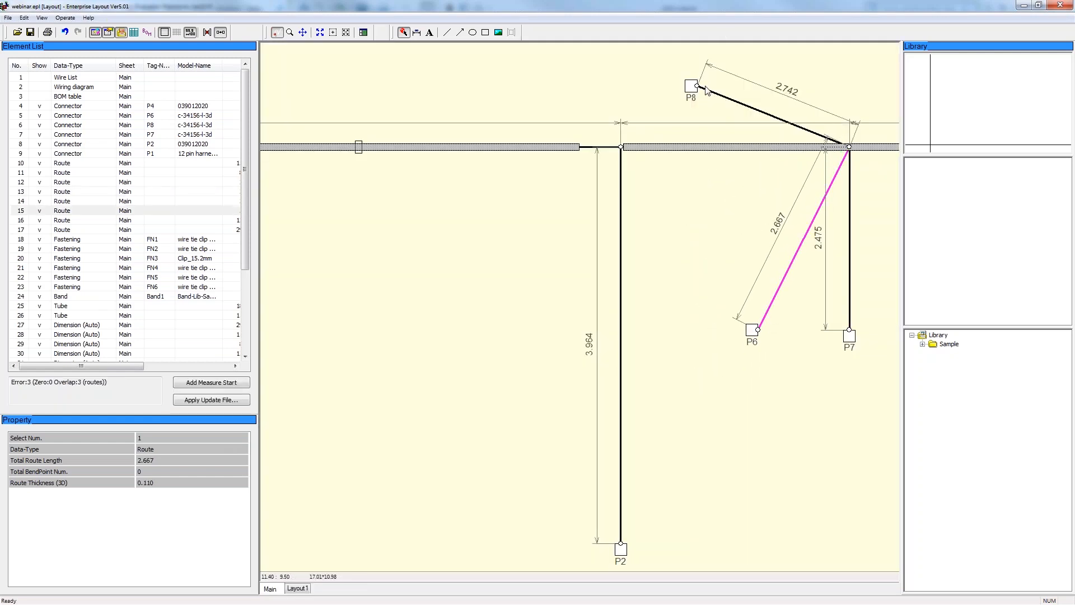
pyautogui.moveTo(707, 93); pyautogui.dragTo(834, 330)
# Insert a bend point in the route between the trunk end and the P6–P8 junction and form a right-angle corner there
pyautogui.moveTo(850, 380); pyautogui.dragTo(513, 368, button='middle')
pyautogui.rightClick(652, 139)
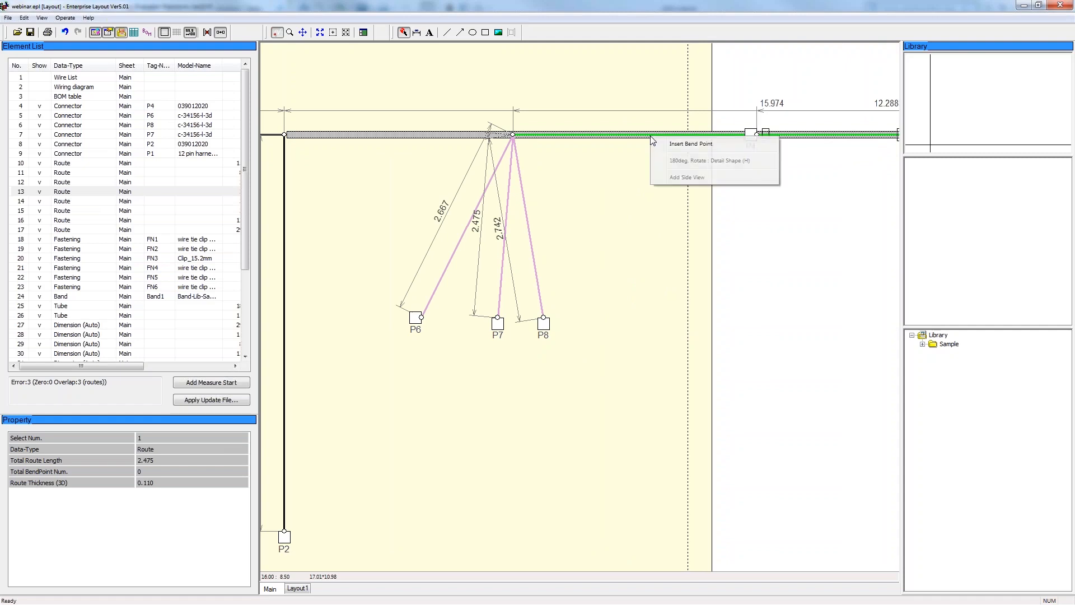
pyautogui.click(707, 144)
pyautogui.moveTo(823, 209)
pyautogui.mouseDown(button='middle')
pyautogui.moveTo(642, 172)
pyautogui.moveTo(585, 187)
pyautogui.mouseUp(button='middle')
pyautogui.moveTo(730, 103)
pyautogui.mouseDown()
pyautogui.moveTo(557, 327)
pyautogui.moveTo(322, 437)
pyautogui.mouseUp()
pyautogui.moveTo(461, 424); pyautogui.dragTo(888, 303, button='middle')
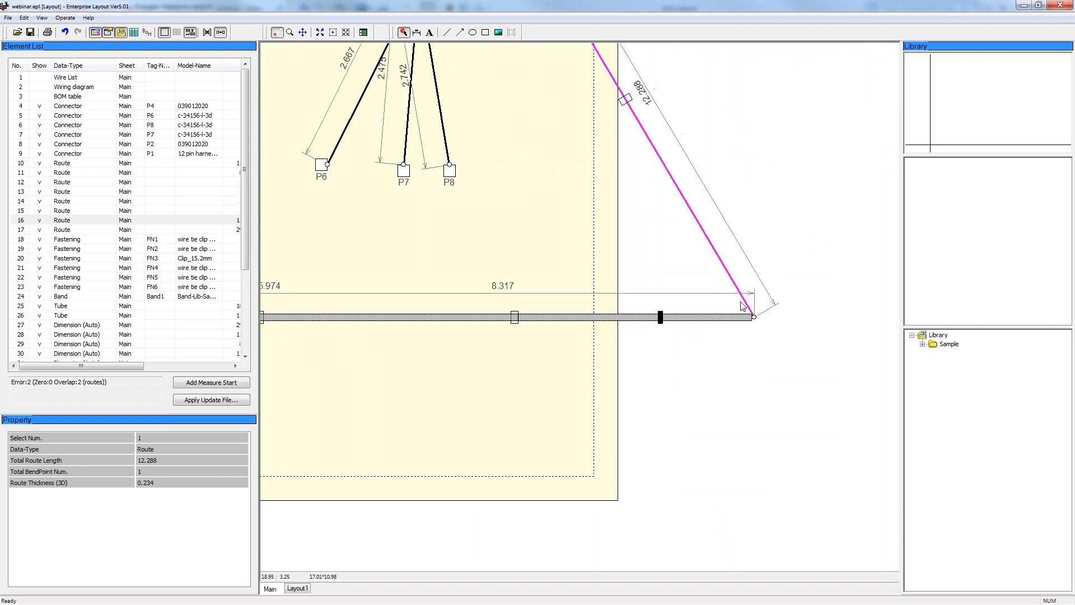
pyautogui.moveTo(753, 309); pyautogui.dragTo(557, 335)
pyautogui.scroll(-5, 559, 291)
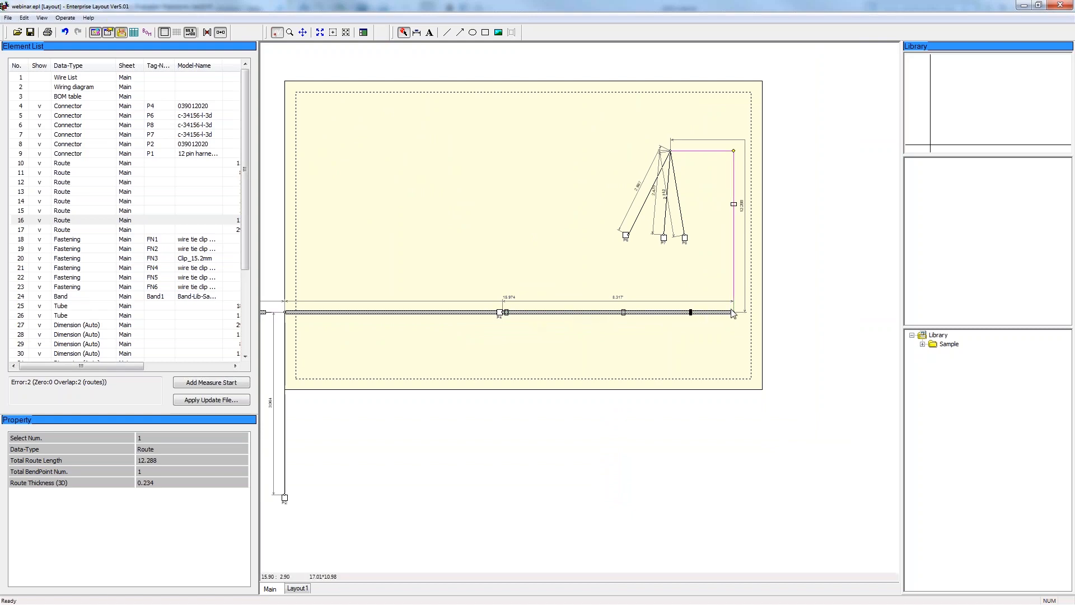
# Raise the trunk to the upper part of the sheet and place the P6–P8 junction directly below the trunk's end
pyautogui.moveTo(735, 312); pyautogui.dragTo(735, 125)
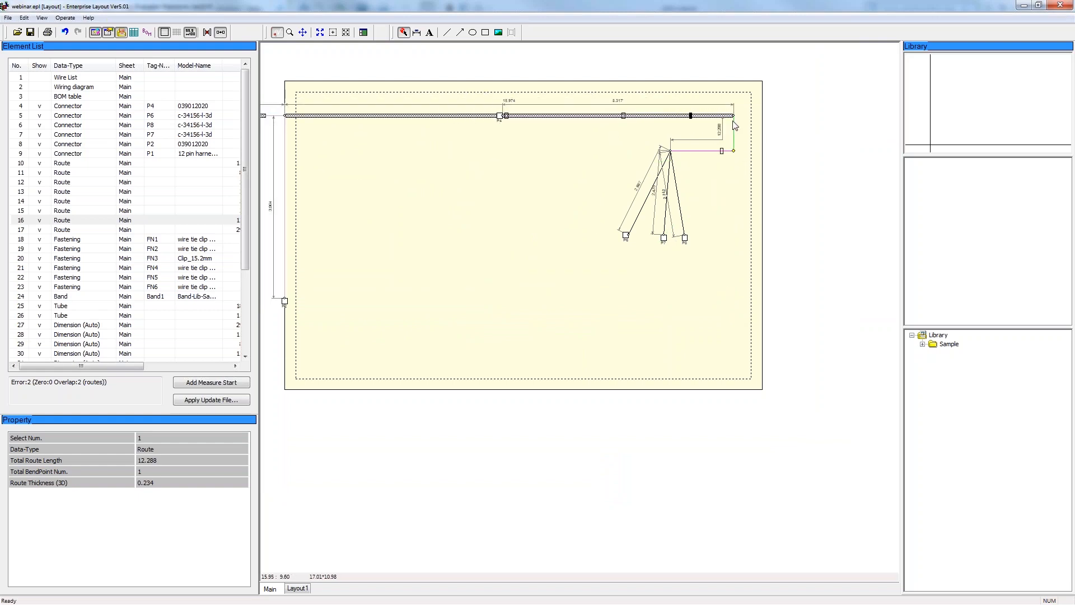
pyautogui.click(727, 194)
pyautogui.moveTo(679, 151); pyautogui.dragTo(737, 196)
# Draw the P1 and P2 sections of the trunk inward to fit inside the sheet and separate the P4 branch from the trunk
pyautogui.moveTo(517, 216); pyautogui.dragTo(623, 215, button='middle')
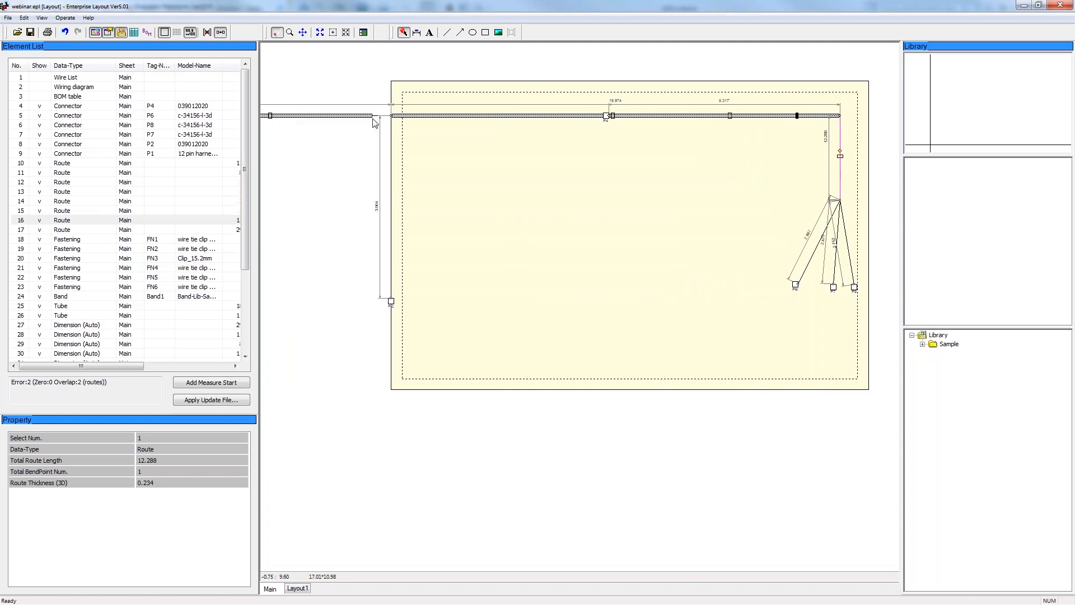
pyautogui.moveTo(379, 179); pyautogui.dragTo(562, 216, button='middle')
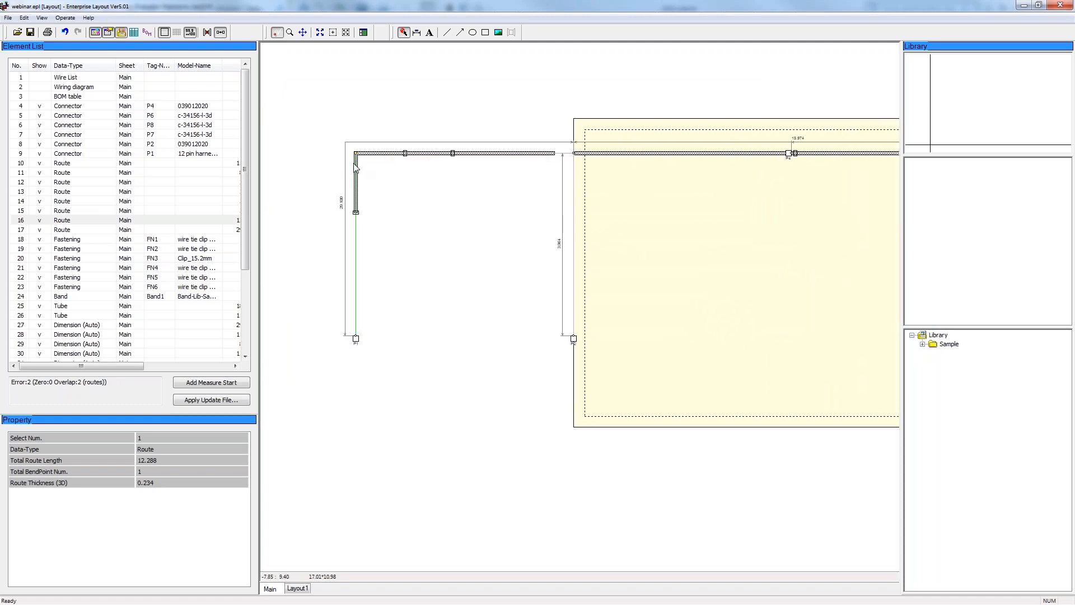
pyautogui.moveTo(356, 166); pyautogui.dragTo(415, 157)
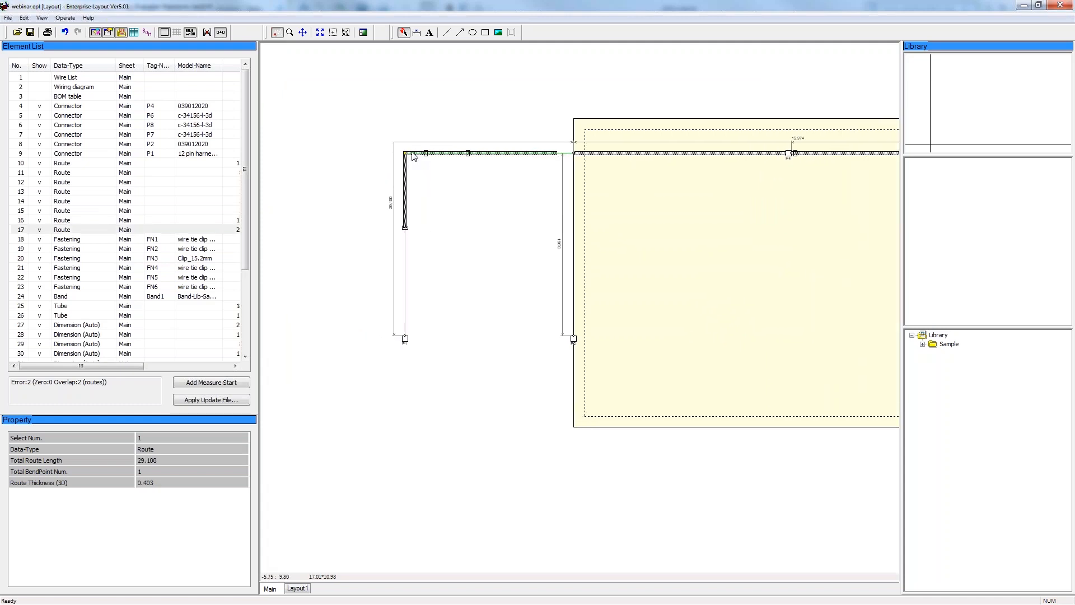
pyautogui.moveTo(621, 159); pyautogui.dragTo(833, 279)
pyautogui.moveTo(874, 324); pyautogui.dragTo(653, 277, button='middle')
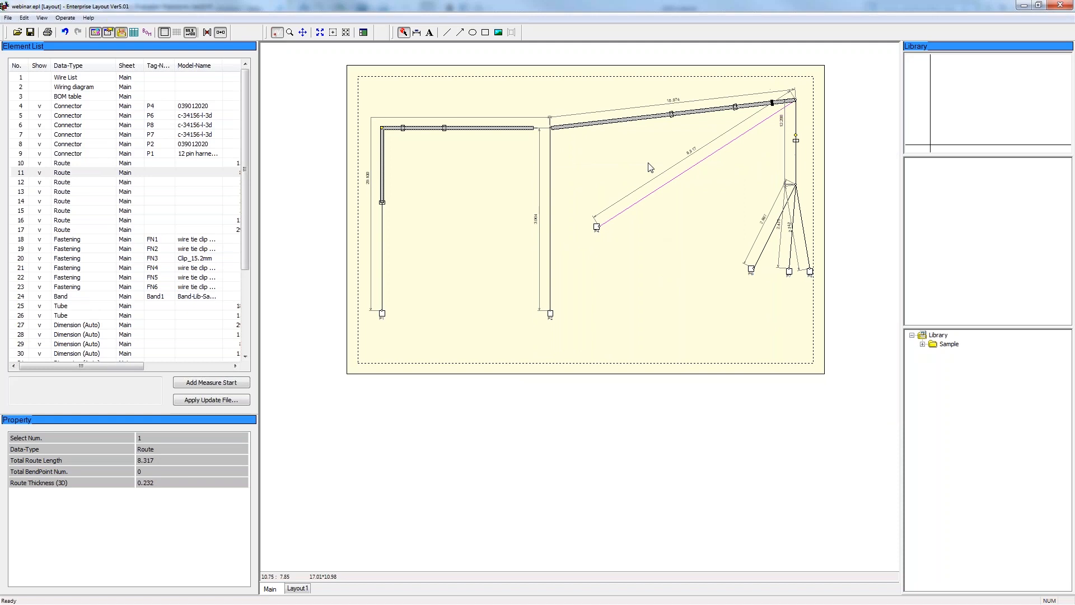
# Place connector P4 beside P6 and level the trunk horizontally at the P2 junction near the sheet's upper edge
pyautogui.moveTo(597, 227); pyautogui.dragTo(709, 268)
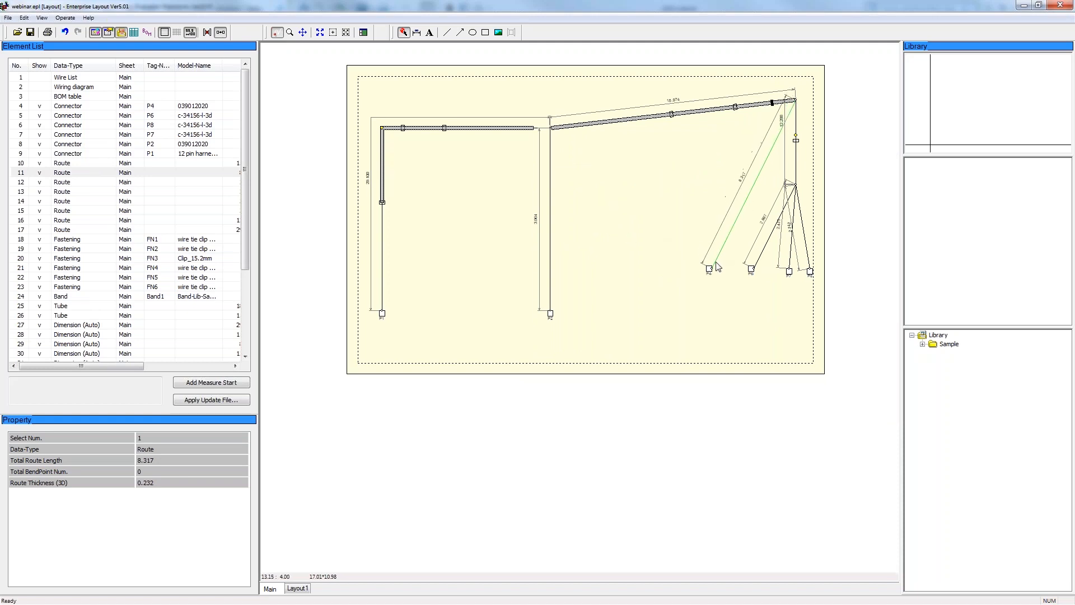
pyautogui.click(754, 216)
pyautogui.moveTo(554, 127); pyautogui.dragTo(550, 101)
pyautogui.click(586, 172)
# Place the HRS Title Block frame from the Sample library onto the drawing sheet
pyautogui.scroll(-1, 480, 223)
pyautogui.scroll(1, 507, 184)
pyautogui.click(911, 336)
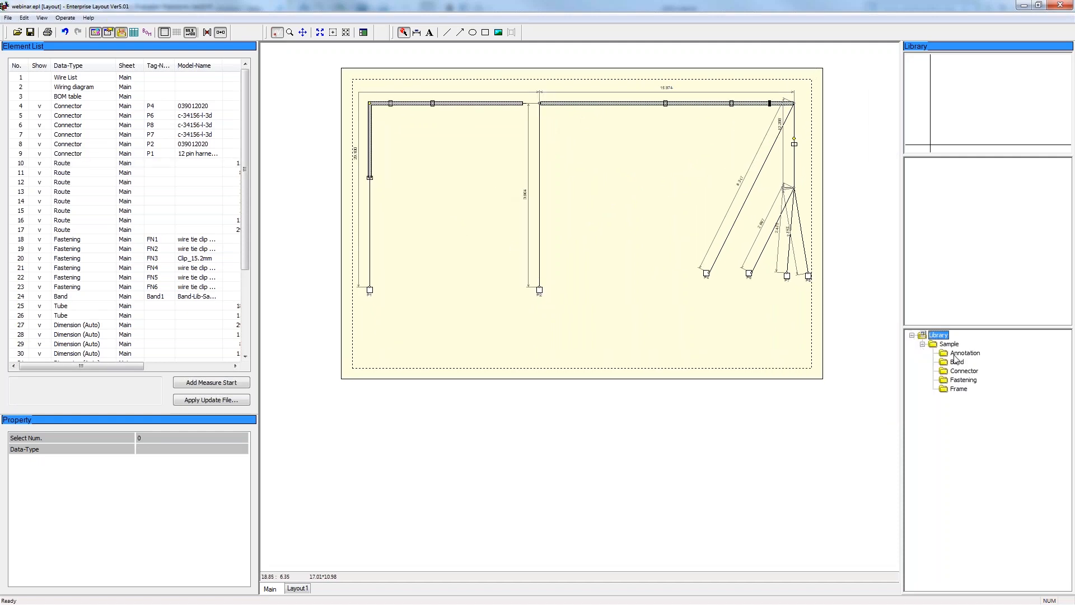
pyautogui.click(959, 389)
pyautogui.moveTo(944, 174); pyautogui.dragTo(621, 213)
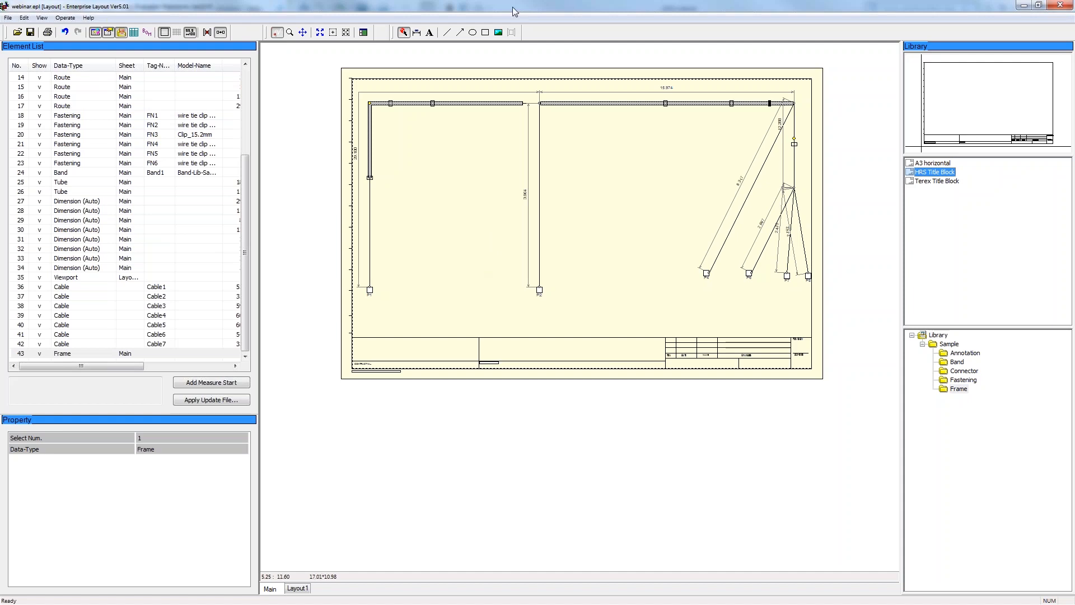
# Attach a multi-pin Molex connector symbol from the library to P1 and the Molex 2 pin connector symbol to P2
pyautogui.click(551, 104)
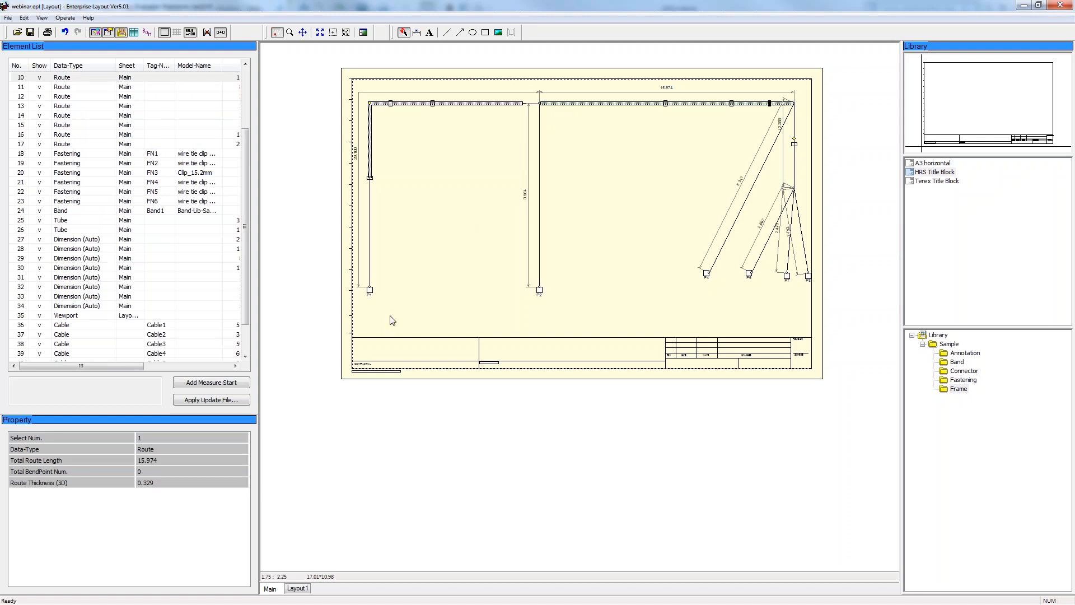
pyautogui.scroll(3, 366, 319)
pyautogui.click(373, 268)
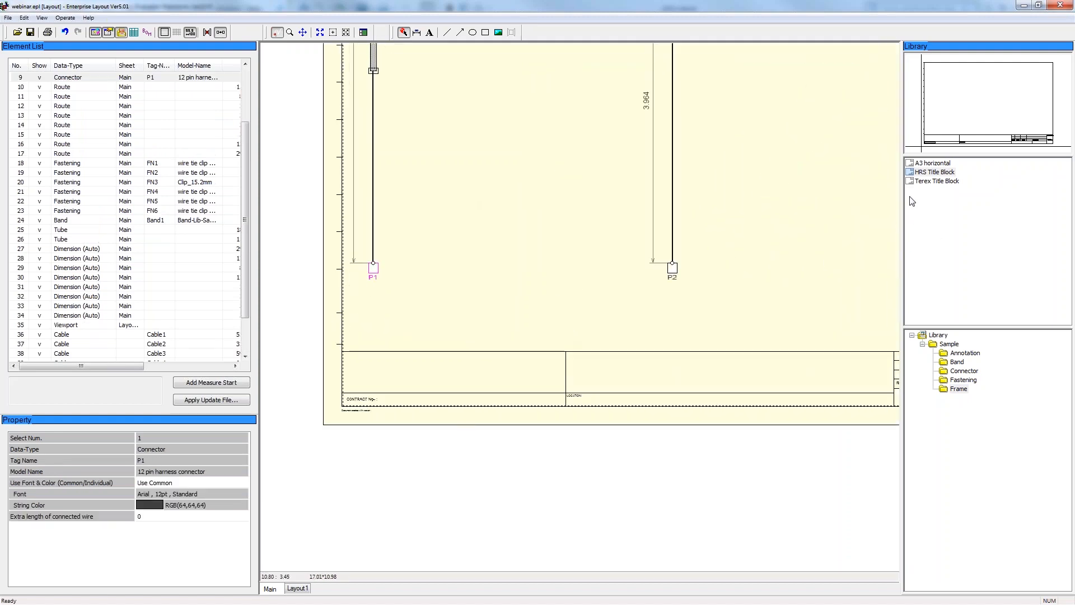
pyautogui.click(963, 371)
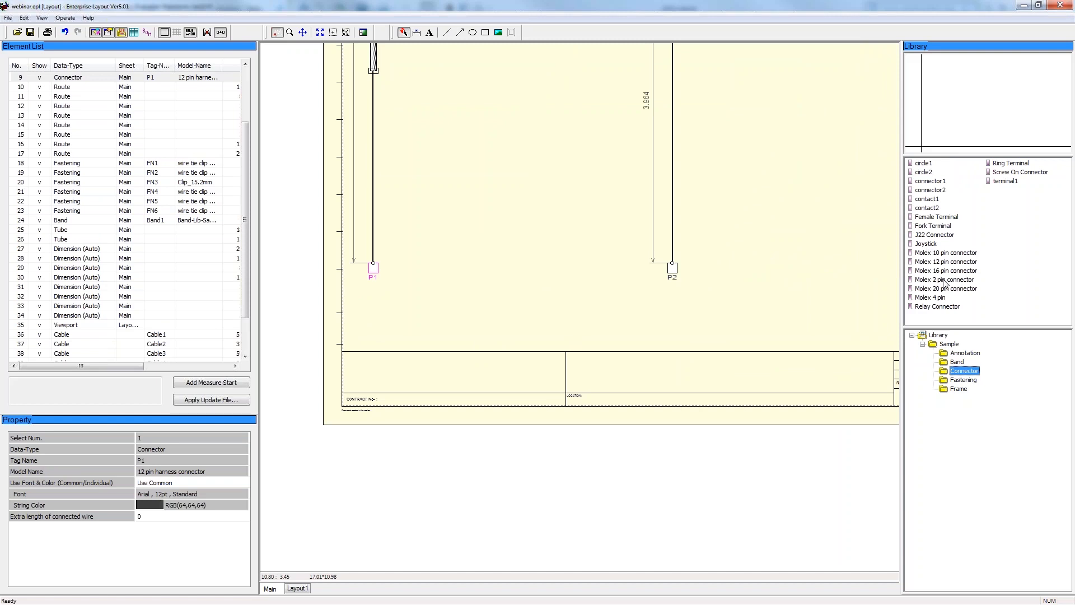
pyautogui.moveTo(946, 270); pyautogui.dragTo(373, 268)
pyautogui.moveTo(961, 280); pyautogui.dragTo(674, 269)
# Attach the Molex 2 pin connector symbol to P4 and the Fork Terminal symbol to P6, P7 and P8
pyautogui.moveTo(776, 267); pyautogui.dragTo(535, 260, button='middle')
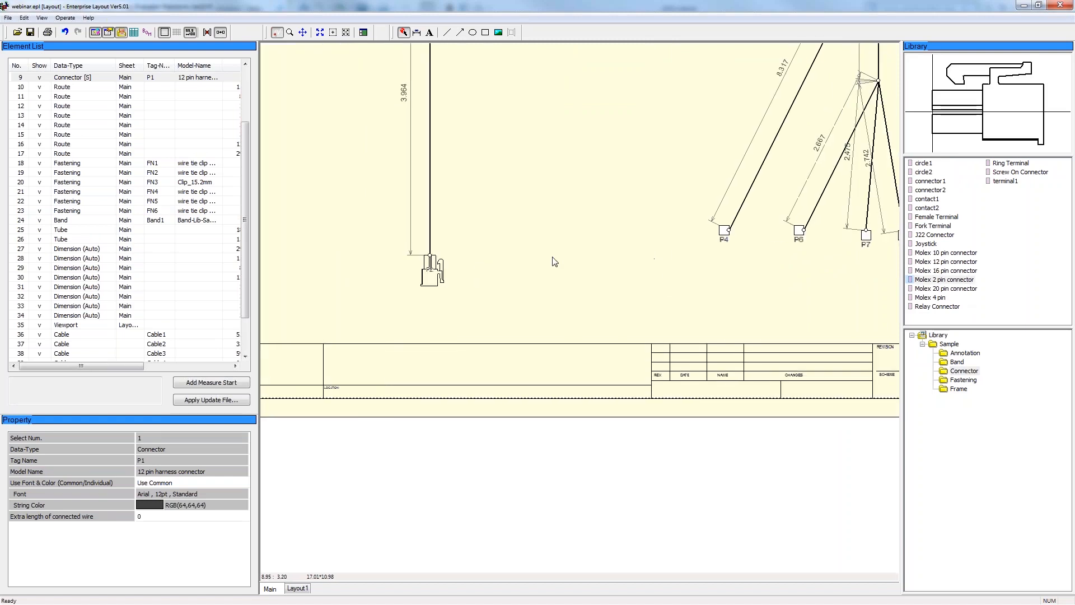
pyautogui.moveTo(950, 280); pyautogui.dragTo(723, 236)
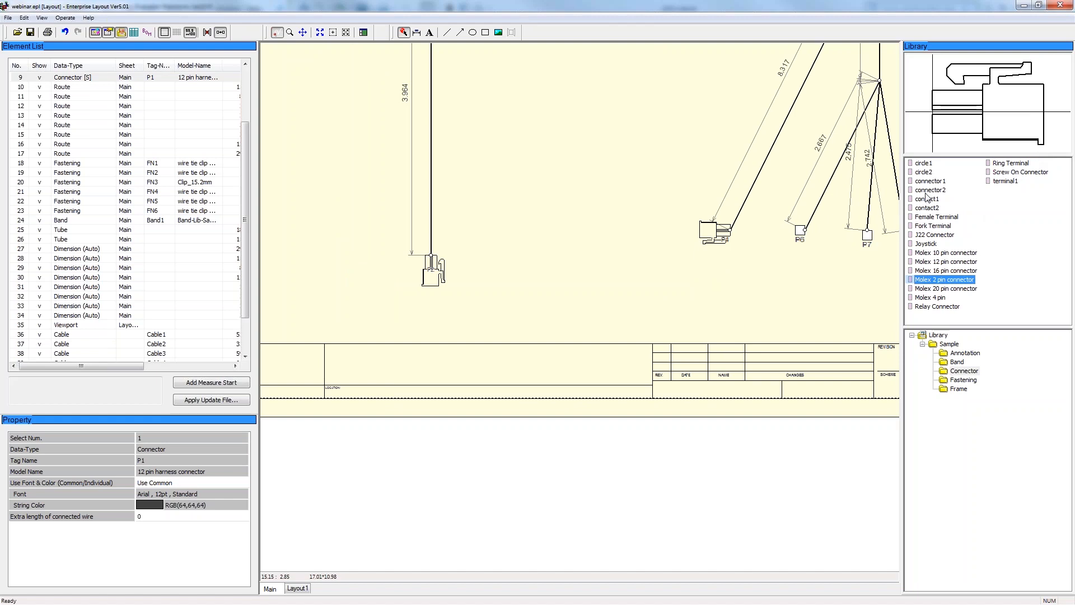
pyautogui.moveTo(931, 229); pyautogui.dragTo(800, 234)
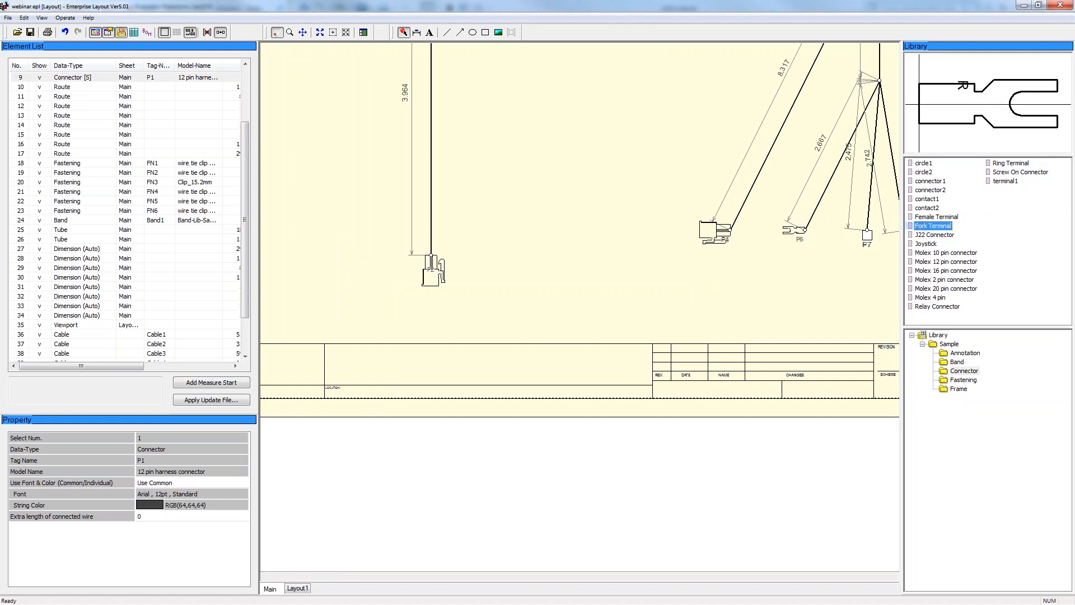
pyautogui.moveTo(951, 216); pyautogui.dragTo(869, 238)
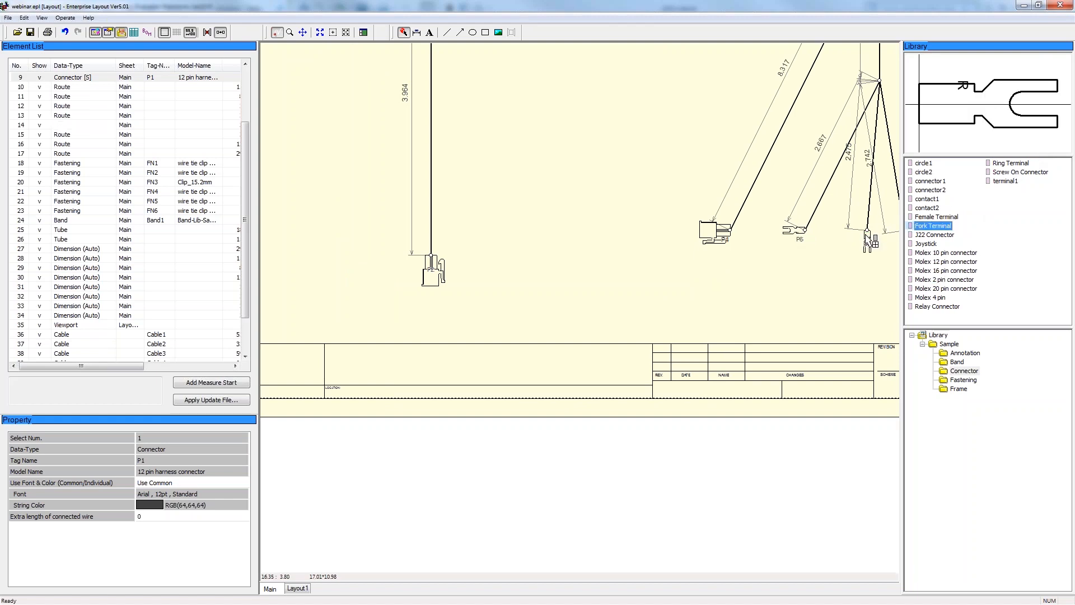
pyautogui.moveTo(934, 226); pyautogui.dragTo(715, 231)
# Turn the P6 fork terminal to point straight down and place its tag just beside it
pyautogui.moveTo(606, 225)
pyautogui.mouseDown()
pyautogui.moveTo(614, 240)
pyautogui.moveTo(603, 245)
pyautogui.mouseUp()
pyautogui.click(607, 243)
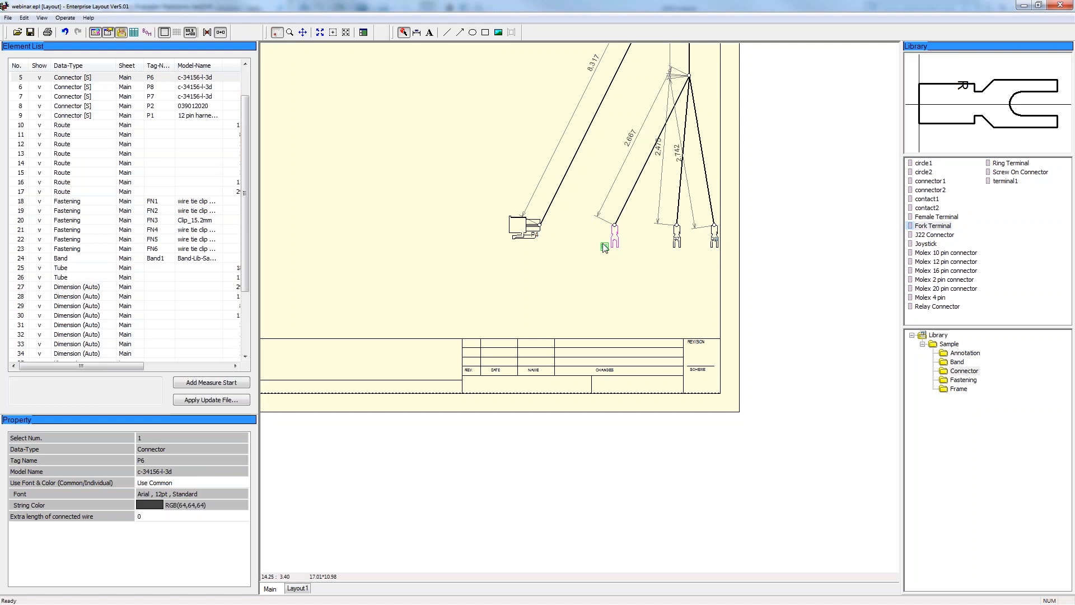
pyautogui.click(613, 284)
# Generate the harness BOM as a table for the drawing
pyautogui.moveTo(413, 195); pyautogui.dragTo(681, 201, button='middle')
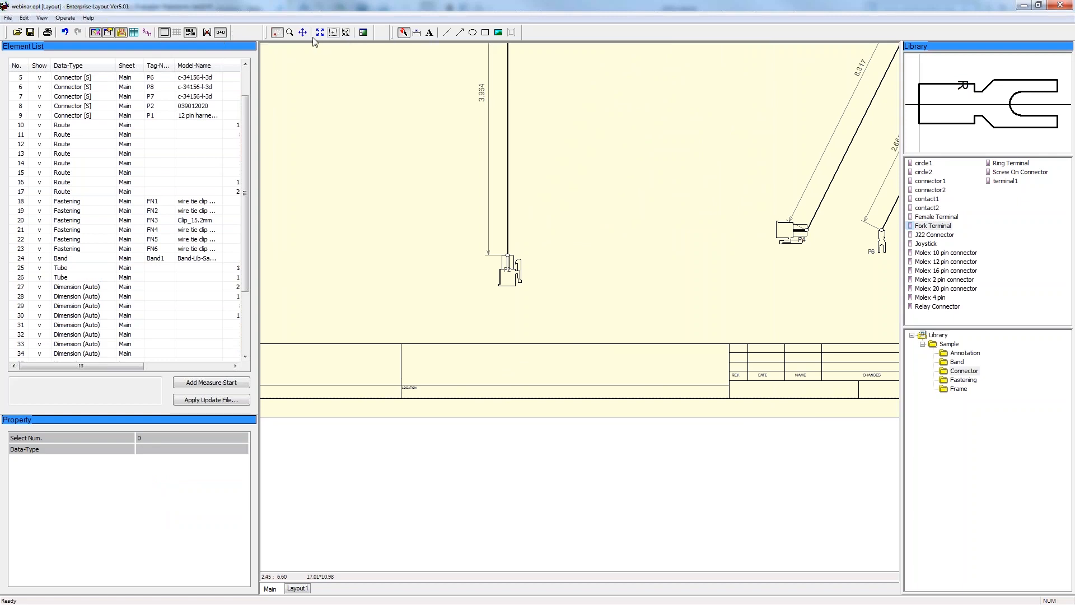
pyautogui.click(147, 32)
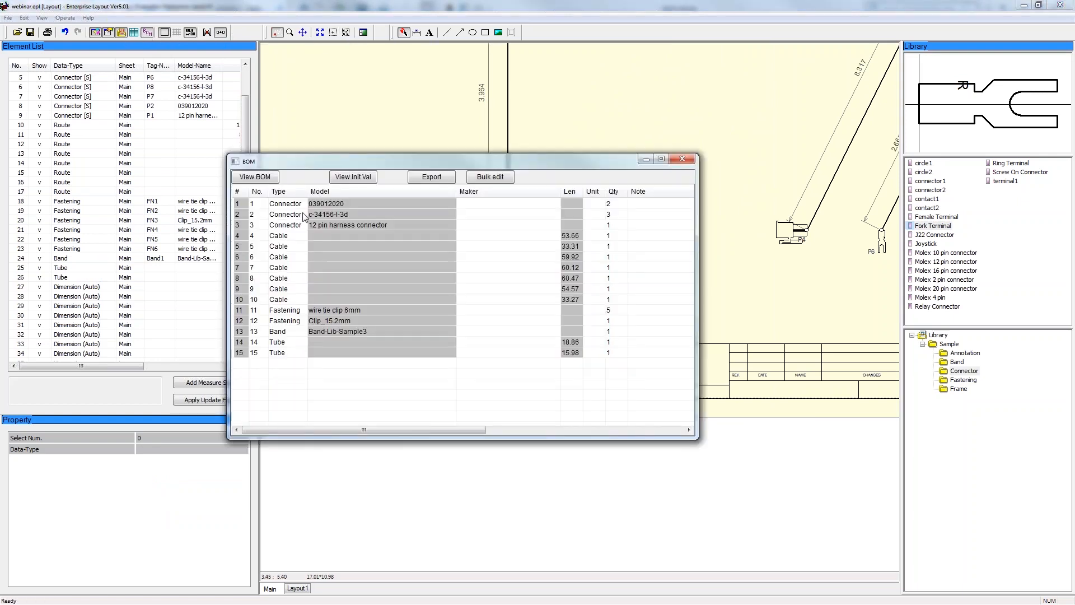
pyautogui.click(255, 176)
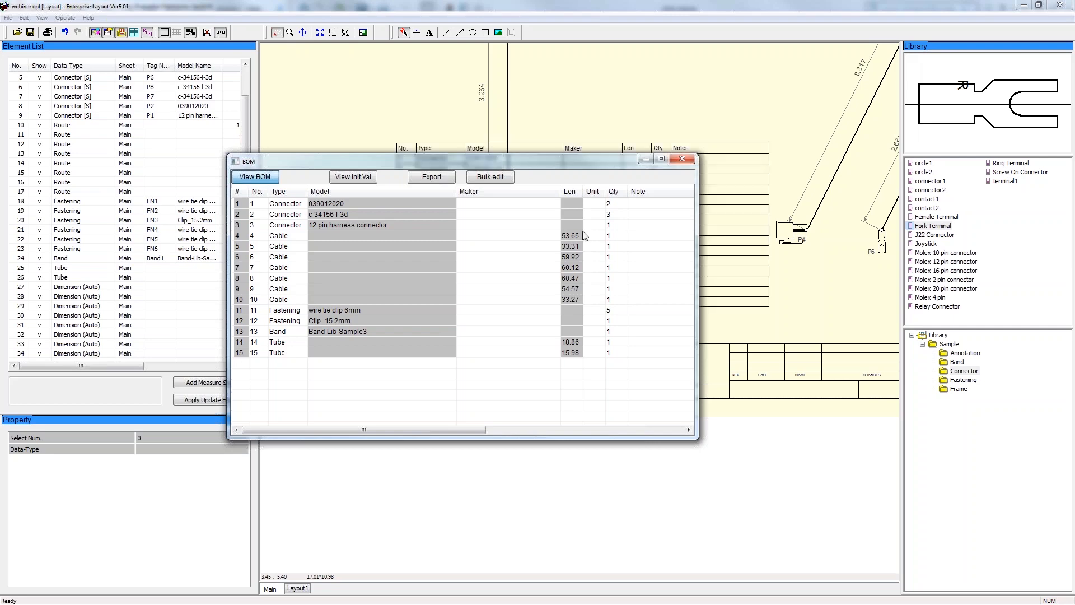
pyautogui.click(683, 160)
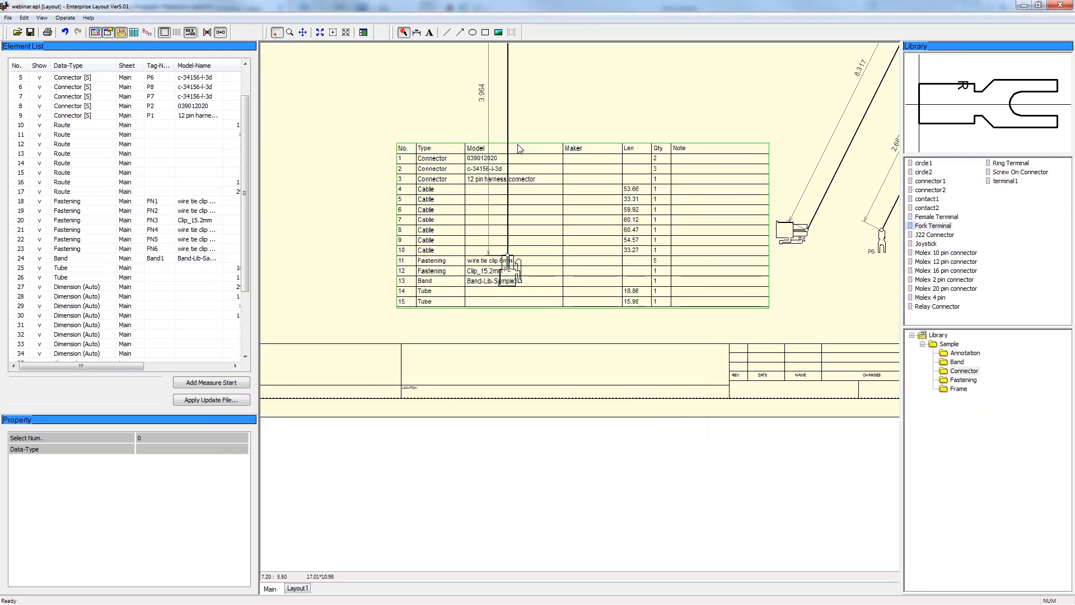
# Place the BOM table below the drawing sheet and move the P2 tag to the left of its connector
pyautogui.moveTo(519, 149); pyautogui.dragTo(364, 152)
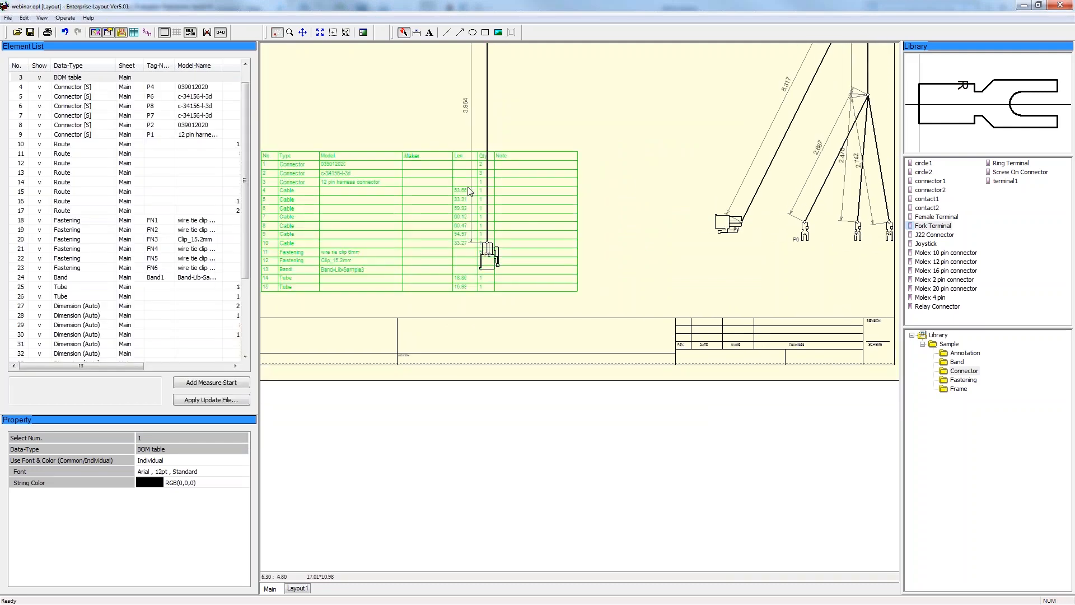
pyautogui.scroll(2, 470, 191)
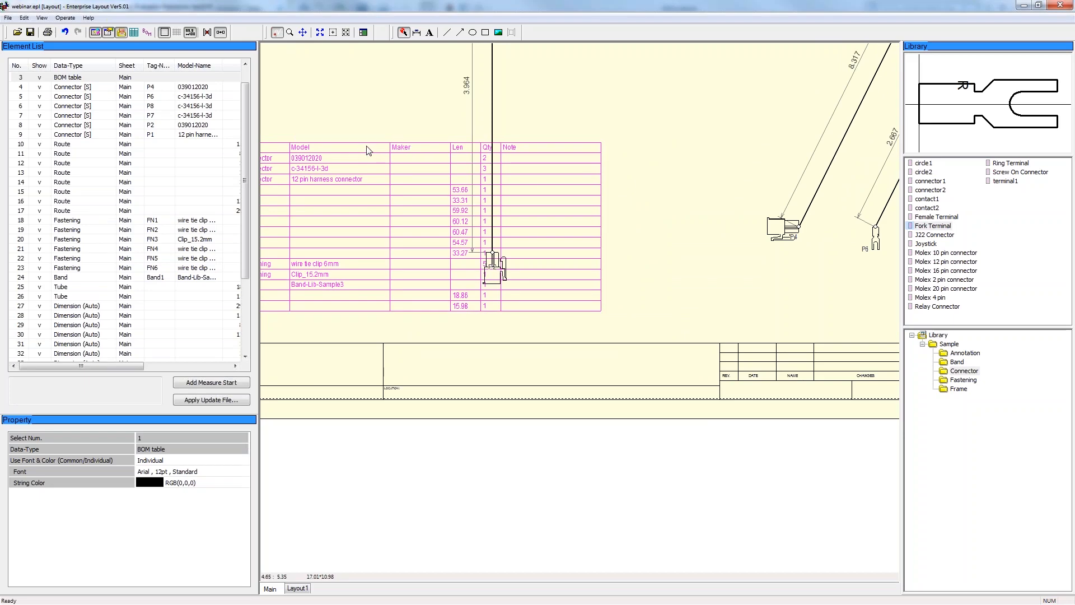
pyautogui.moveTo(368, 150); pyautogui.dragTo(490, 454)
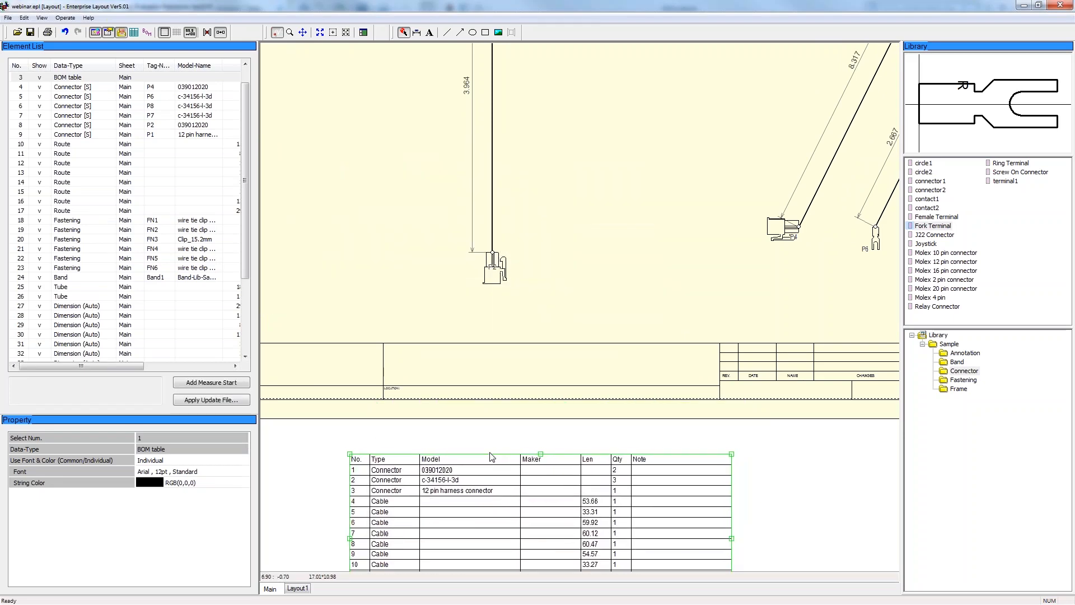
pyautogui.click(494, 272)
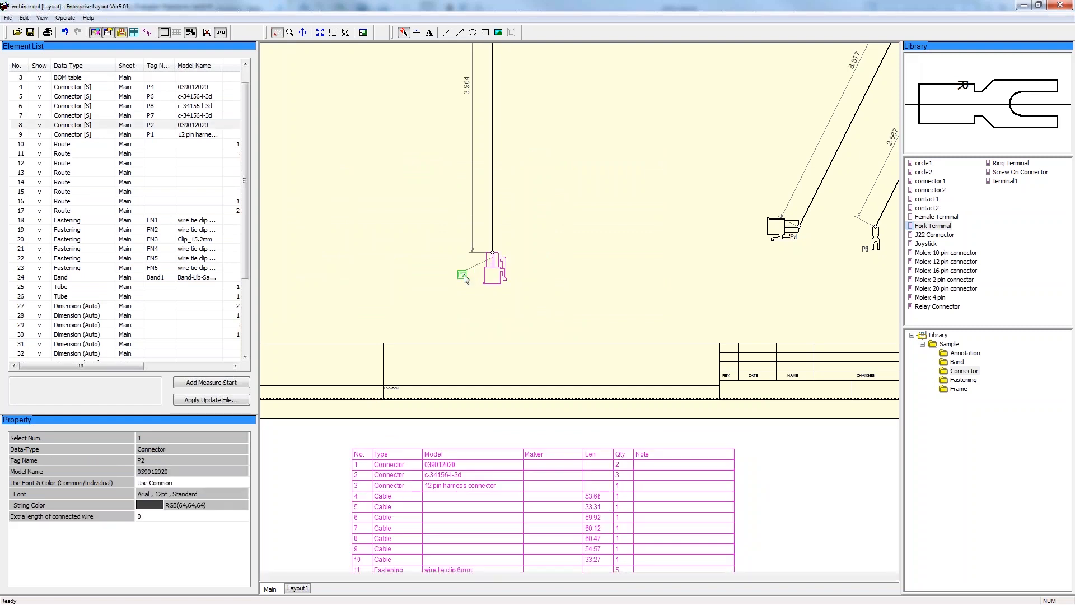
pyautogui.click(471, 318)
# Insert the from-to wire list table in the open area between the P2 and P4 branches
pyautogui.click(133, 32)
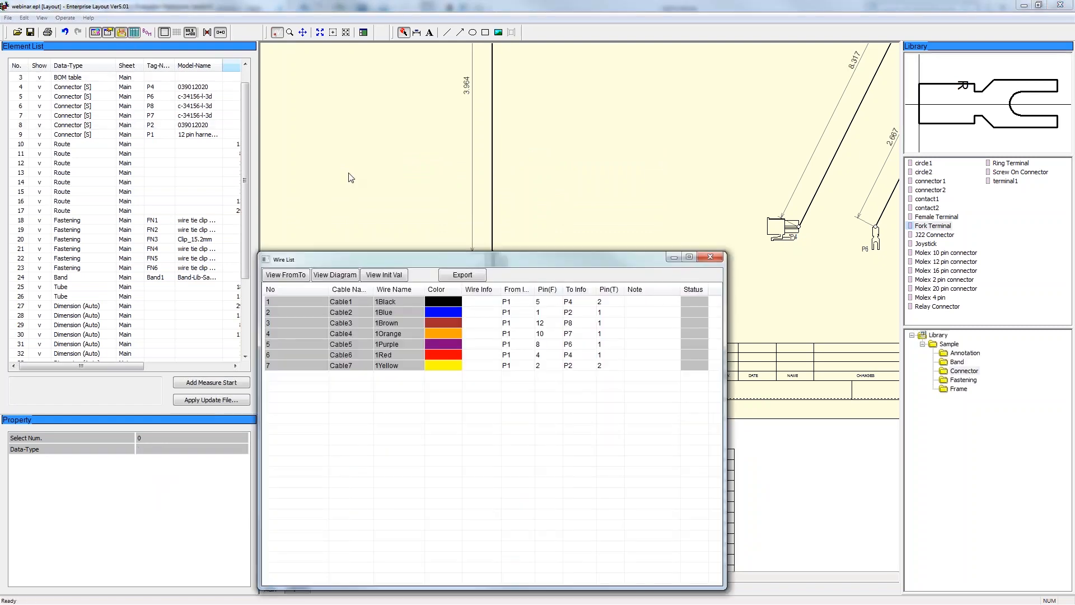
pyautogui.click(297, 280)
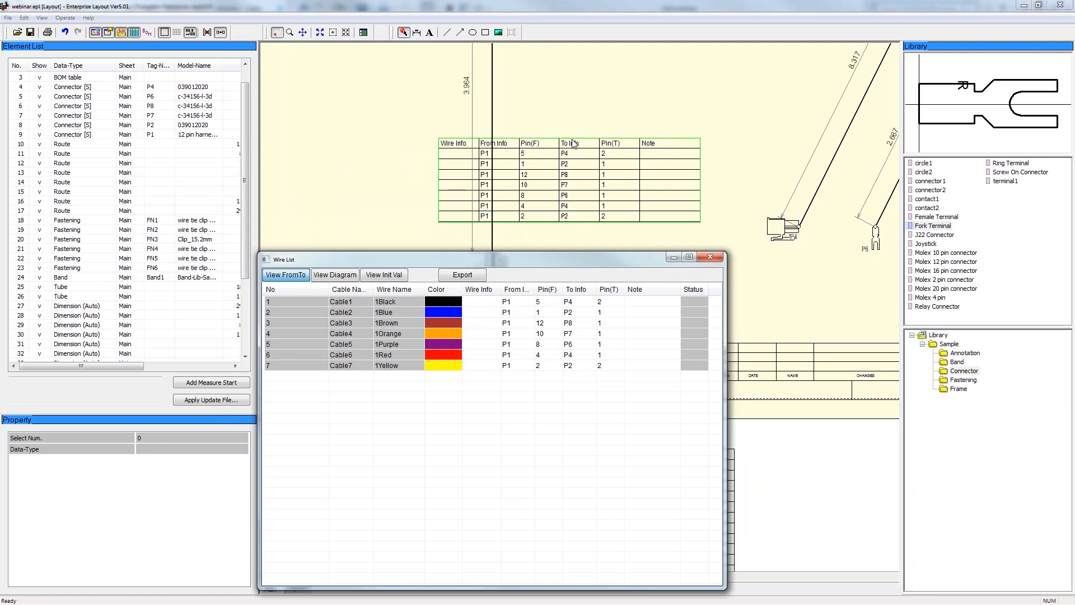
pyautogui.click(664, 92)
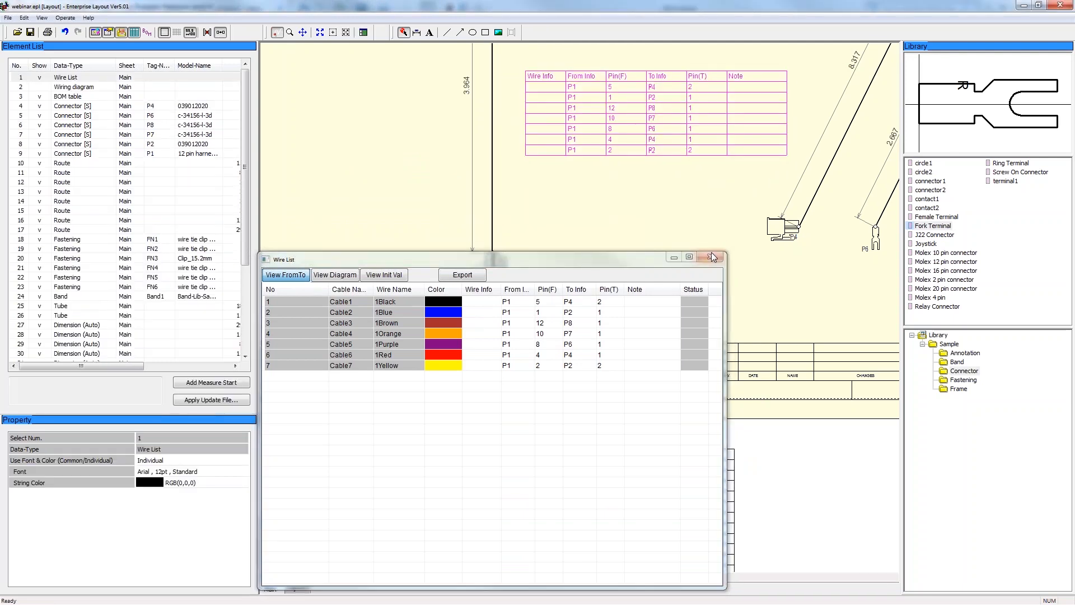
pyautogui.click(710, 256)
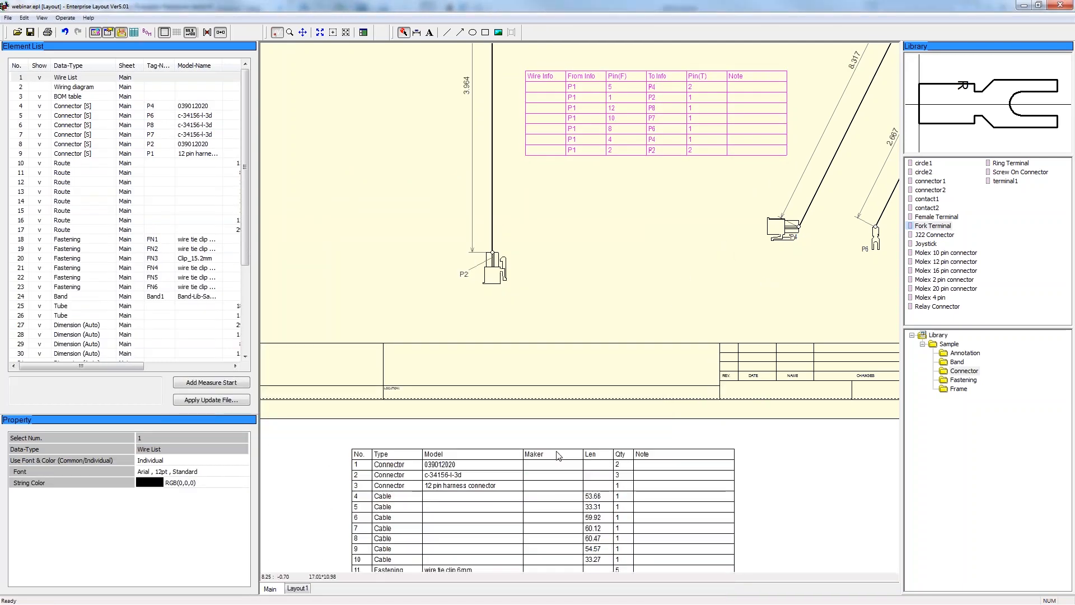
# Shift the BOM table to the left and move the wire list table beside it, below the sheet
pyautogui.moveTo(553, 452); pyautogui.dragTo(470, 447)
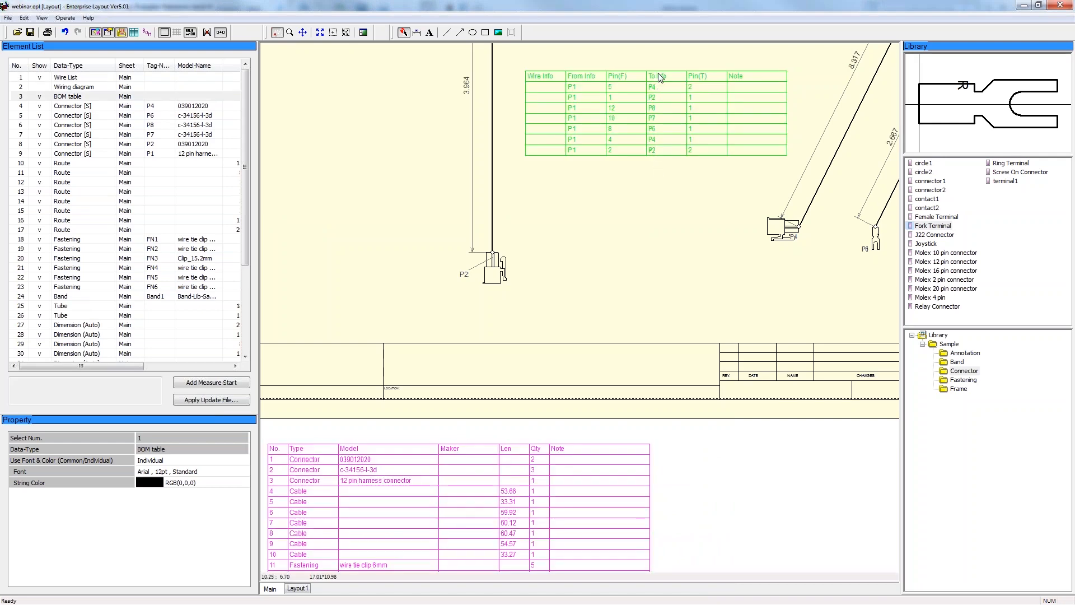
pyautogui.moveTo(663, 131); pyautogui.dragTo(801, 524)
pyautogui.click(651, 227)
pyautogui.scroll(-2, 652, 210)
pyautogui.scroll(-1, 654, 209)
pyautogui.scroll(1, 727, 138)
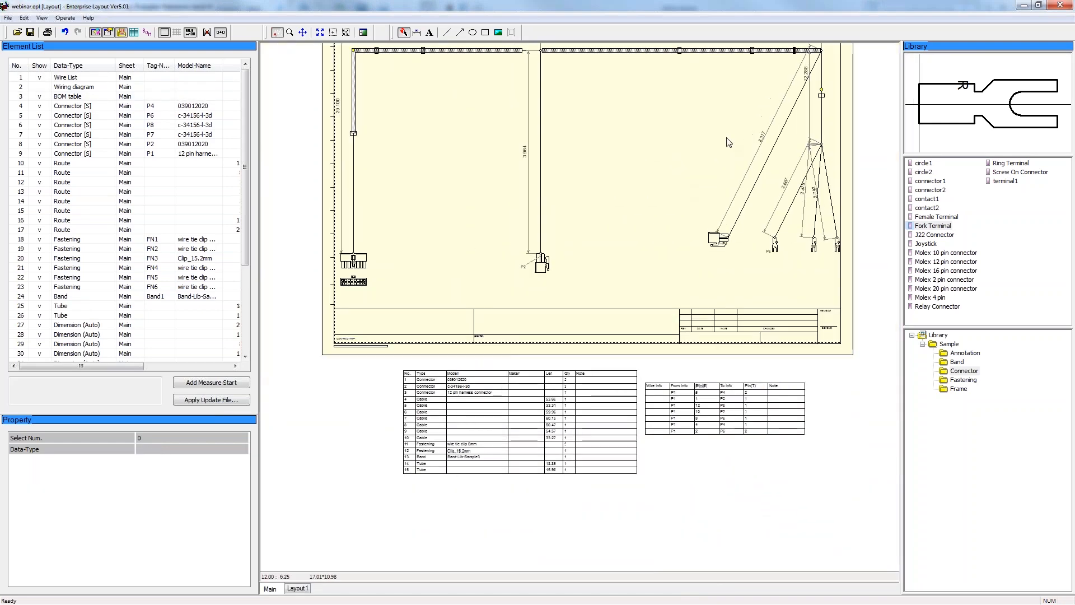
# Move the trunk's P6–P8 end and its P1 corner inward, away from the sheet's side borders
pyautogui.moveTo(817, 56); pyautogui.dragTo(762, 56)
pyautogui.moveTo(623, 116)
pyautogui.mouseDown(button='middle')
pyautogui.moveTo(721, 164)
pyautogui.moveTo(689, 159)
pyautogui.mouseUp(button='middle')
pyautogui.moveTo(420, 93); pyautogui.dragTo(444, 94)
pyautogui.click(549, 159)
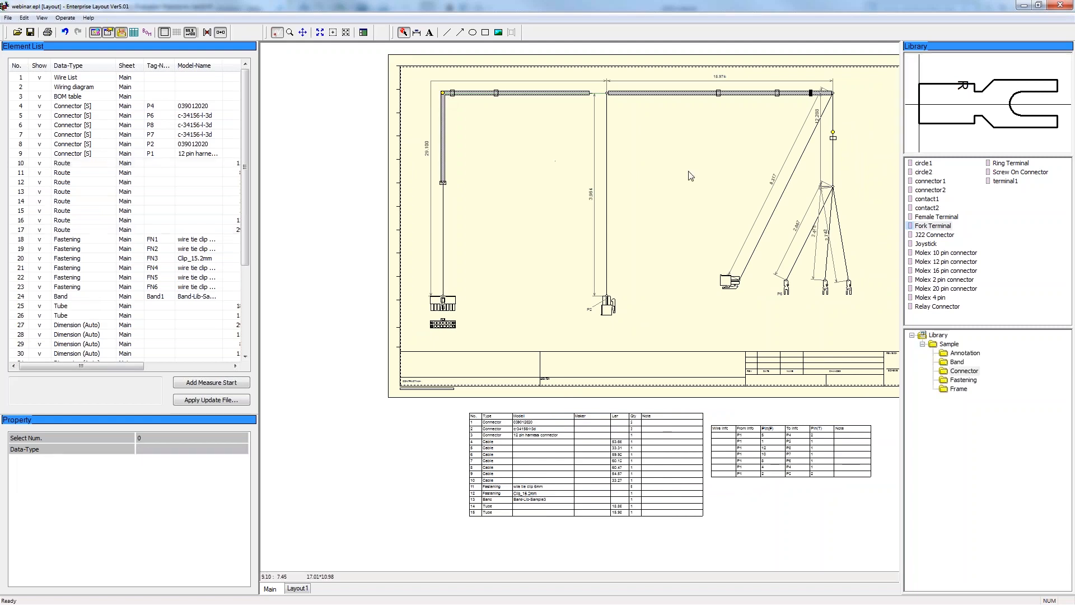
# Create the cable details so the harness is drawn with its coloured wires and detailed connector shapes
pyautogui.click(222, 32)
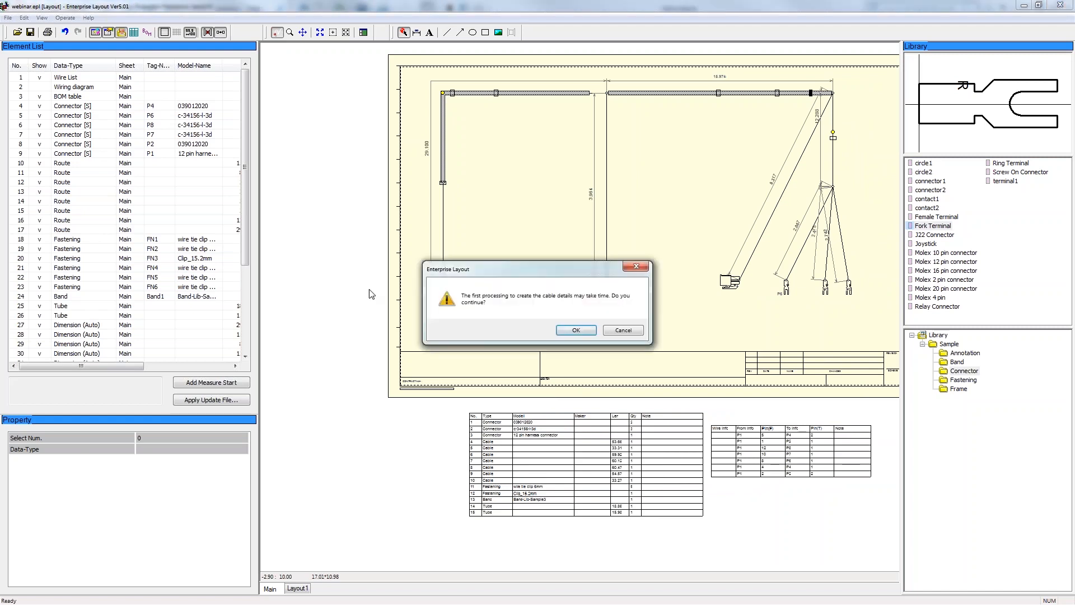
pyautogui.click(587, 332)
pyautogui.scroll(2, 499, 182)
pyautogui.scroll(1, 415, 280)
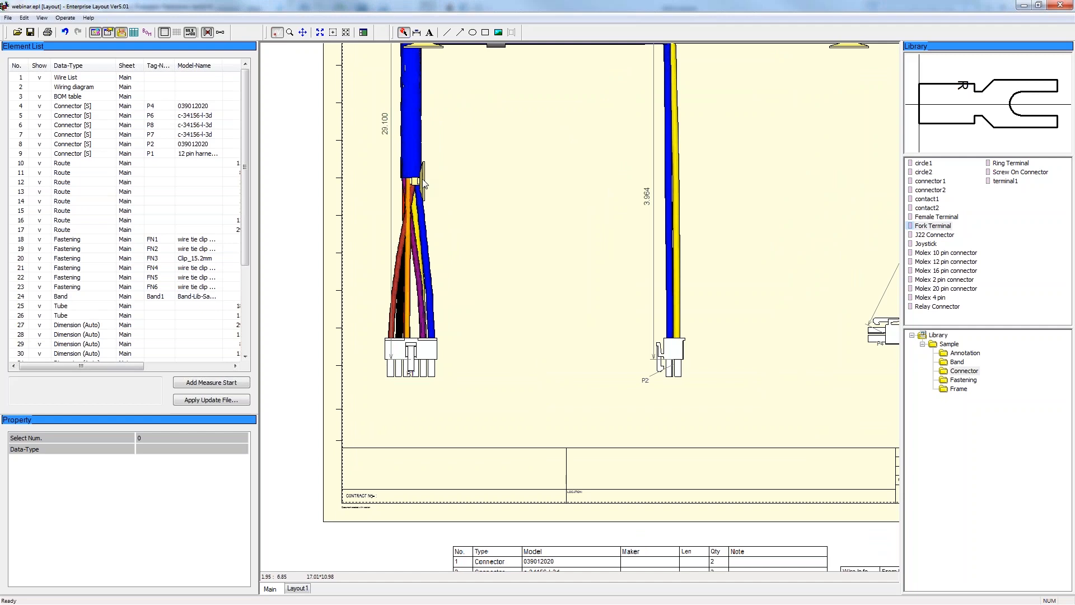
pyautogui.moveTo(481, 106); pyautogui.dragTo(527, 168, button='middle')
pyautogui.moveTo(654, 140); pyautogui.dragTo(441, 127, button='middle')
pyautogui.moveTo(670, 164); pyautogui.dragTo(545, 141, button='middle')
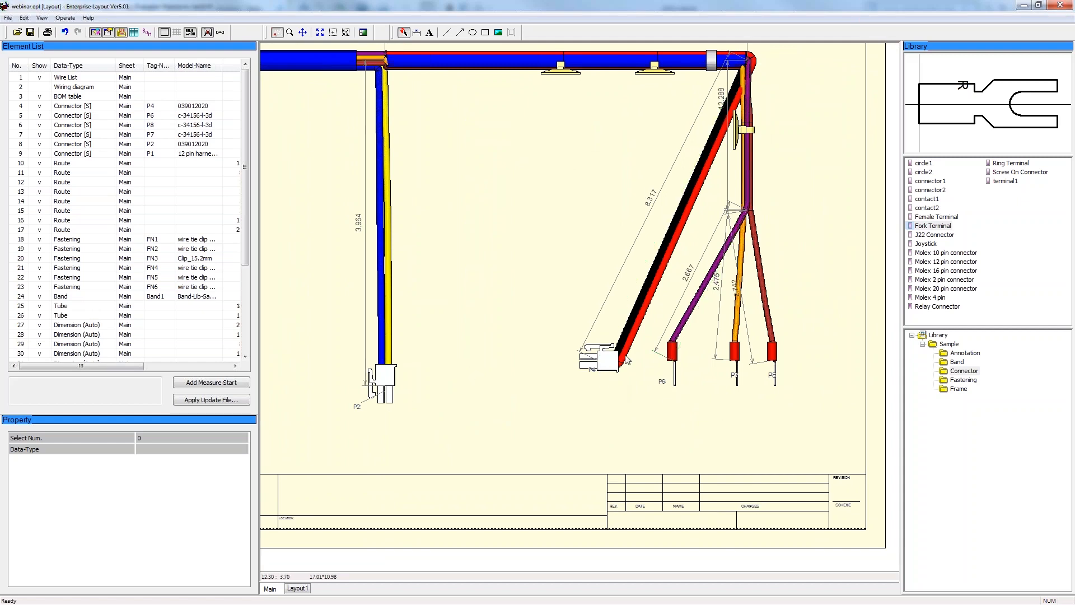
# Try rotating the detail shape of connector P4 by 90 degrees
pyautogui.click(610, 366)
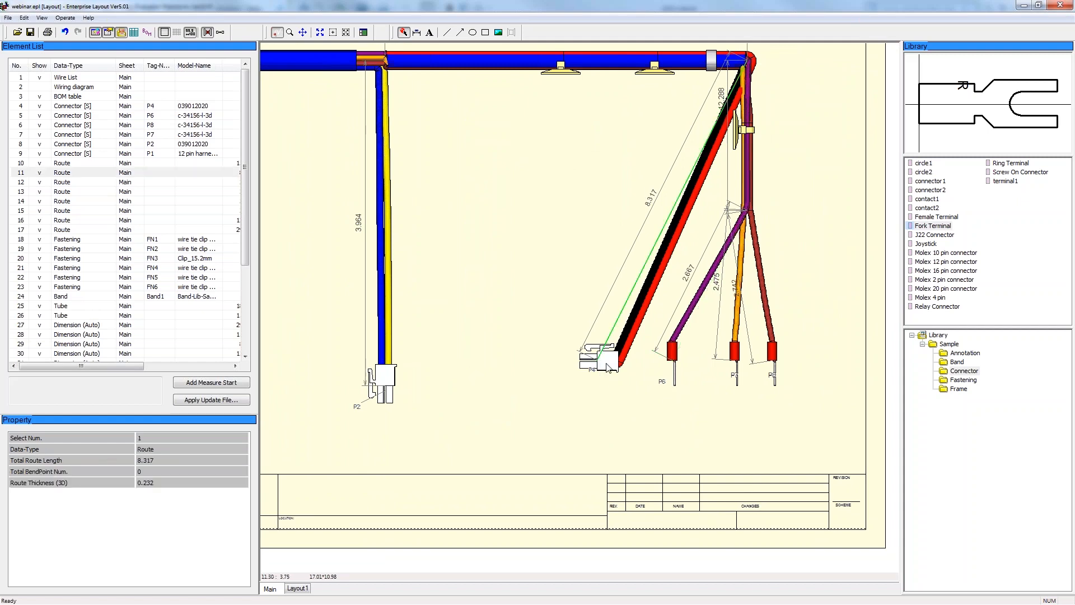
pyautogui.moveTo(611, 357); pyautogui.dragTo(598, 362)
pyautogui.click(598, 362)
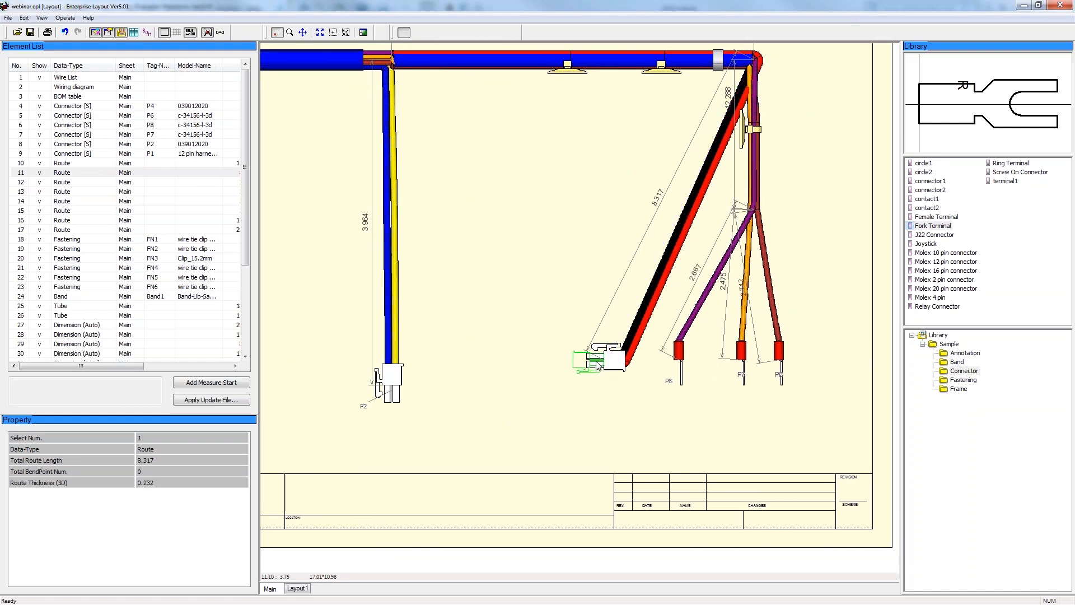
pyautogui.rightClick(599, 367)
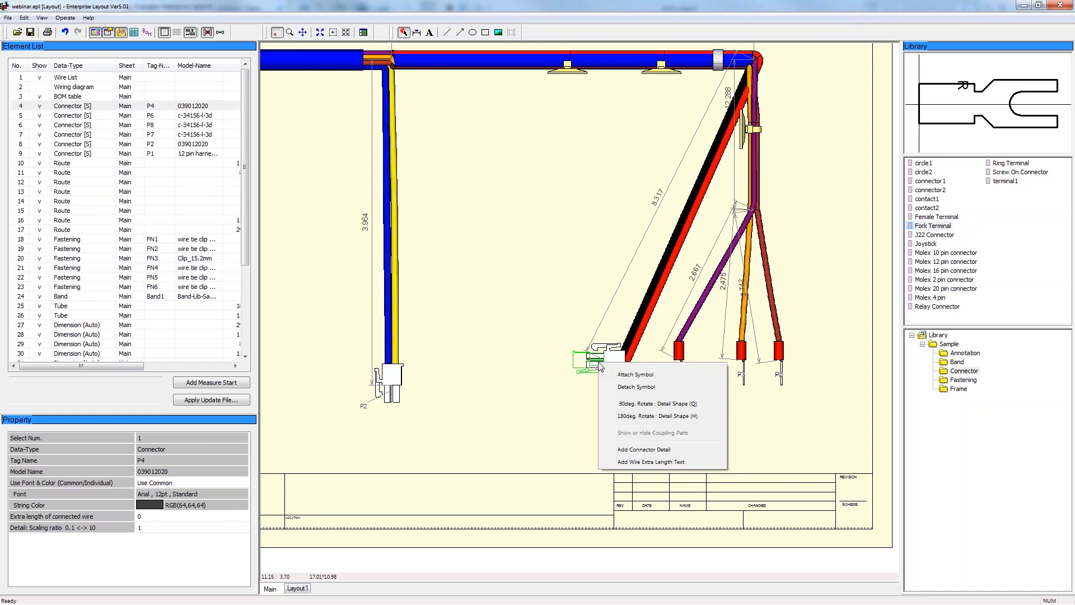
pyautogui.click(640, 404)
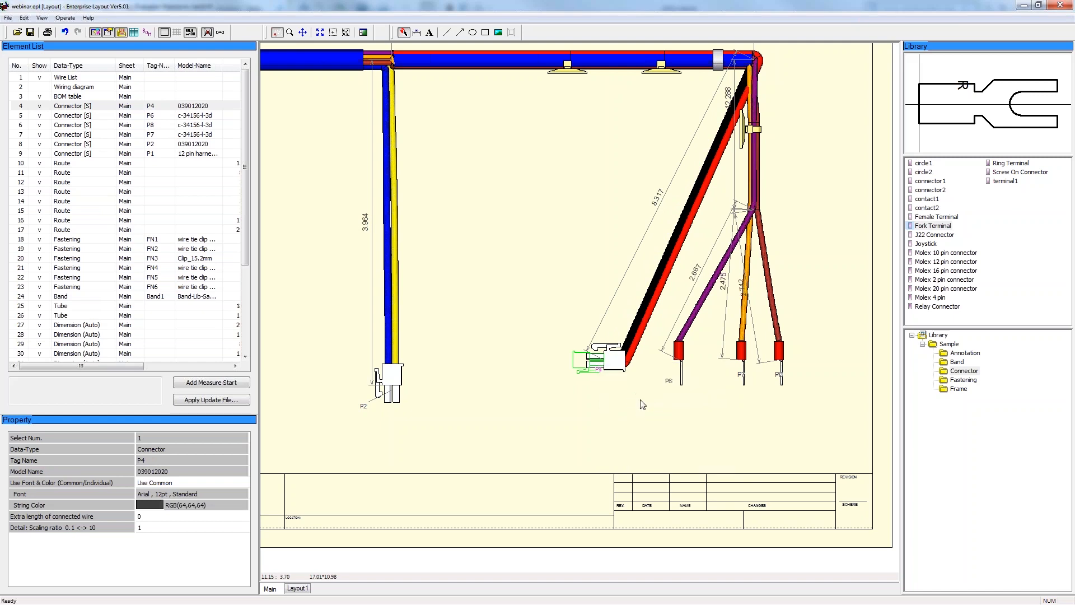
pyautogui.click(604, 362)
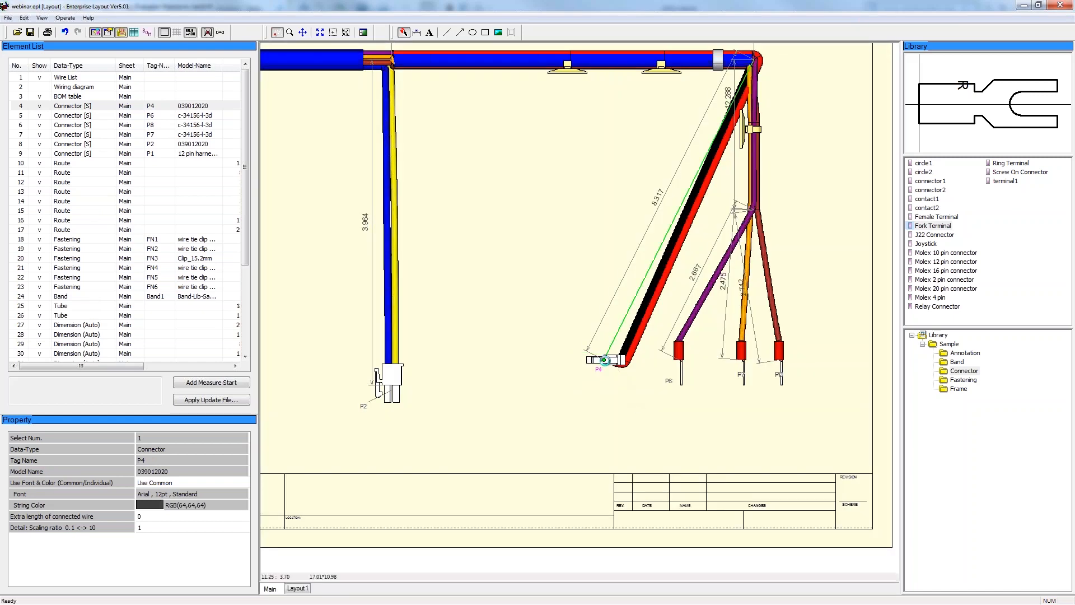
# Rotate the detail shapes of fork terminals P6 and P7 by 90 degrees to show their forks face-on
pyautogui.click(680, 364)
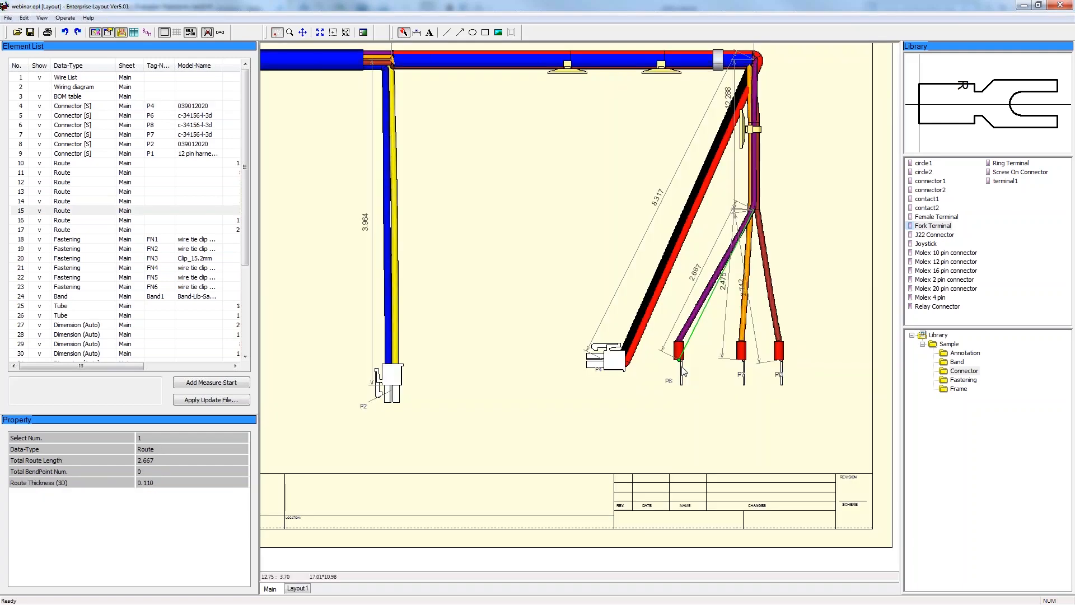
pyautogui.rightClick(682, 366)
pyautogui.click(728, 408)
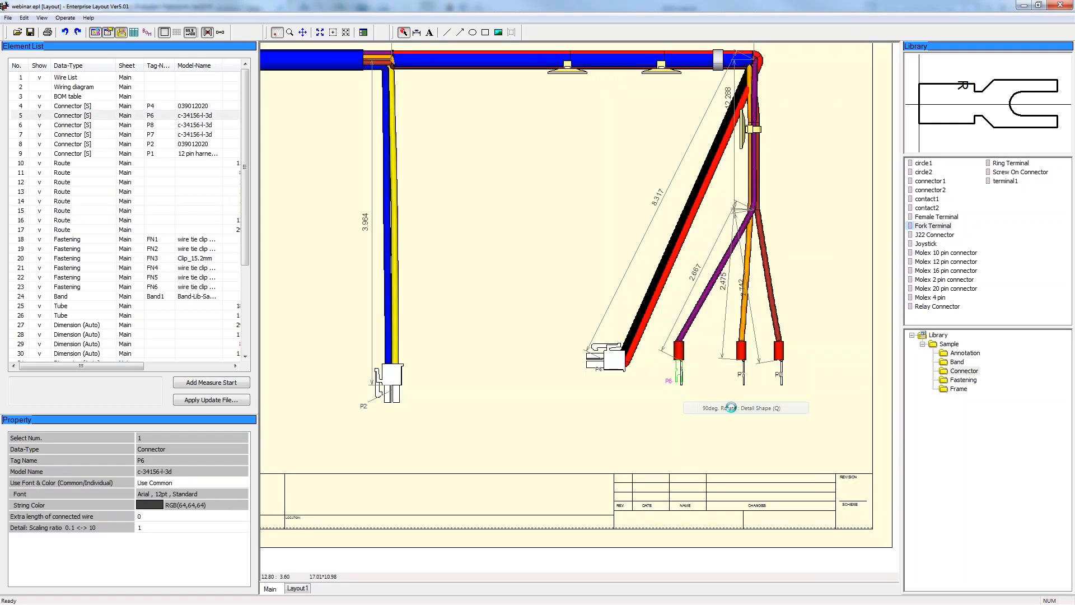
pyautogui.click(742, 368)
pyautogui.rightClick(743, 368)
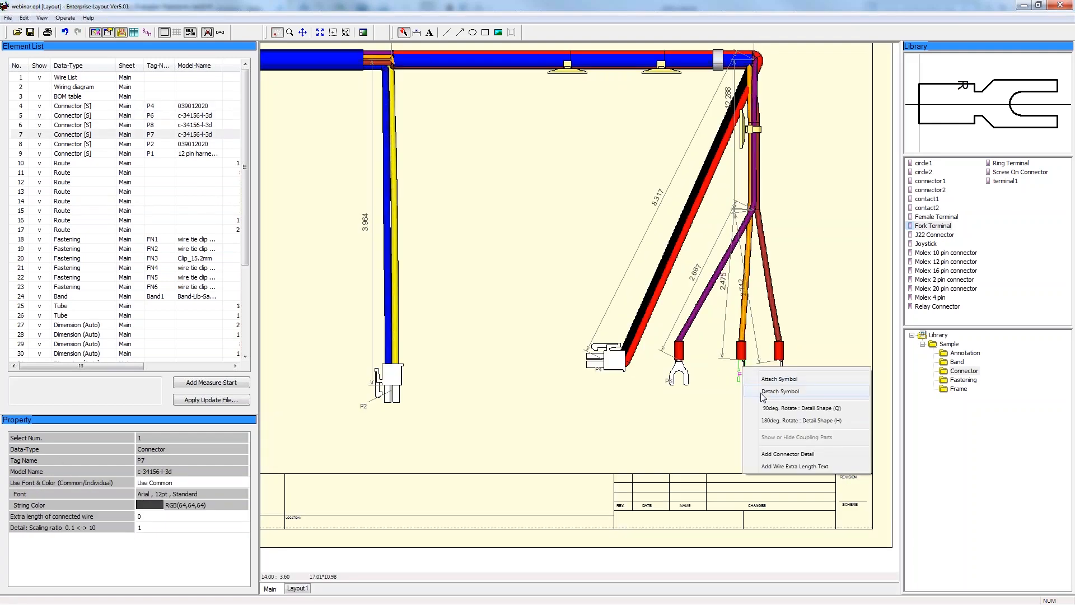
pyautogui.click(769, 408)
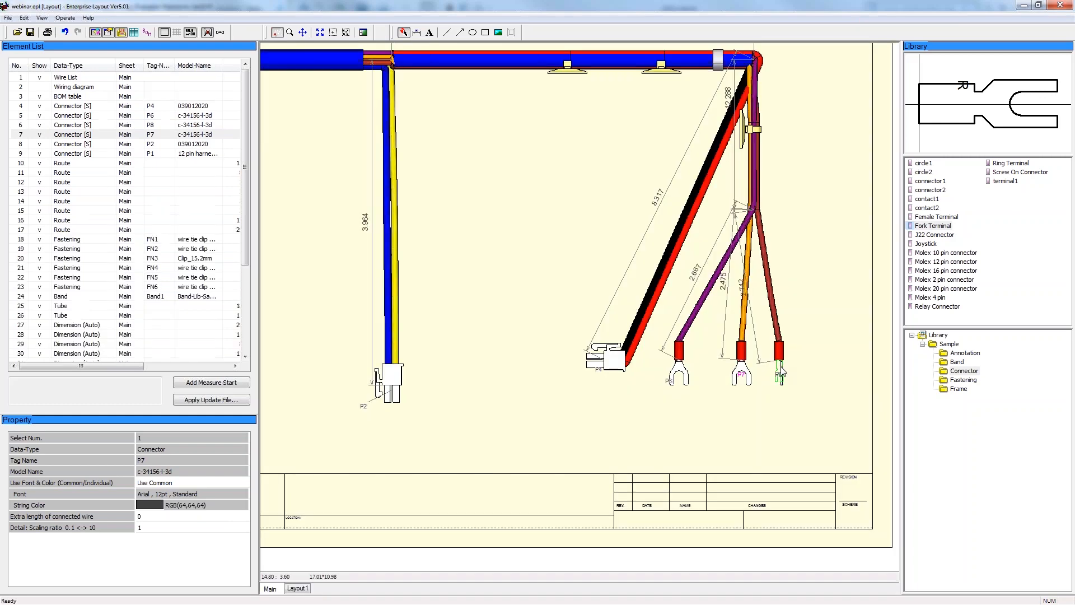
# Rotate fork terminal P8's detail shape by 90 degrees, and spread the branches with P8 farther outward and P7 directly below the branch point
pyautogui.rightClick(780, 367)
pyautogui.click(819, 407)
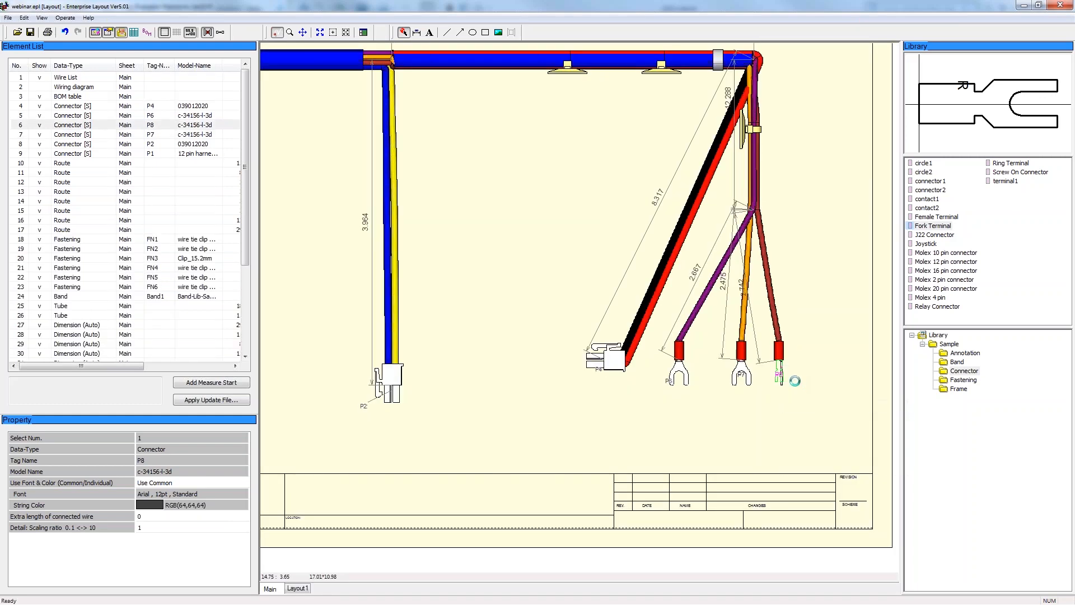
pyautogui.moveTo(779, 347); pyautogui.dragTo(840, 348)
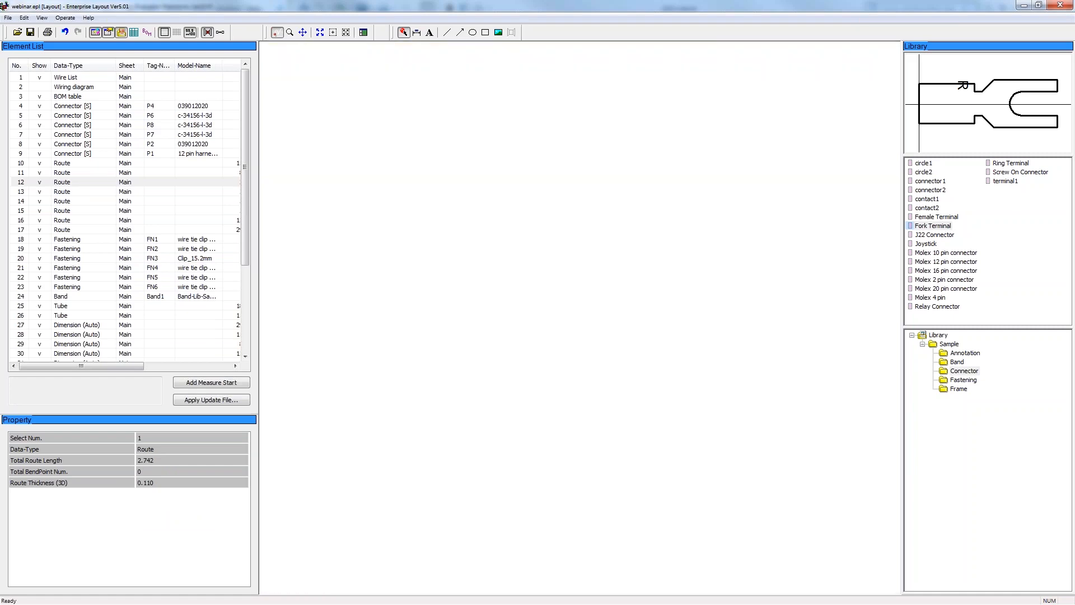
pyautogui.click(759, 356)
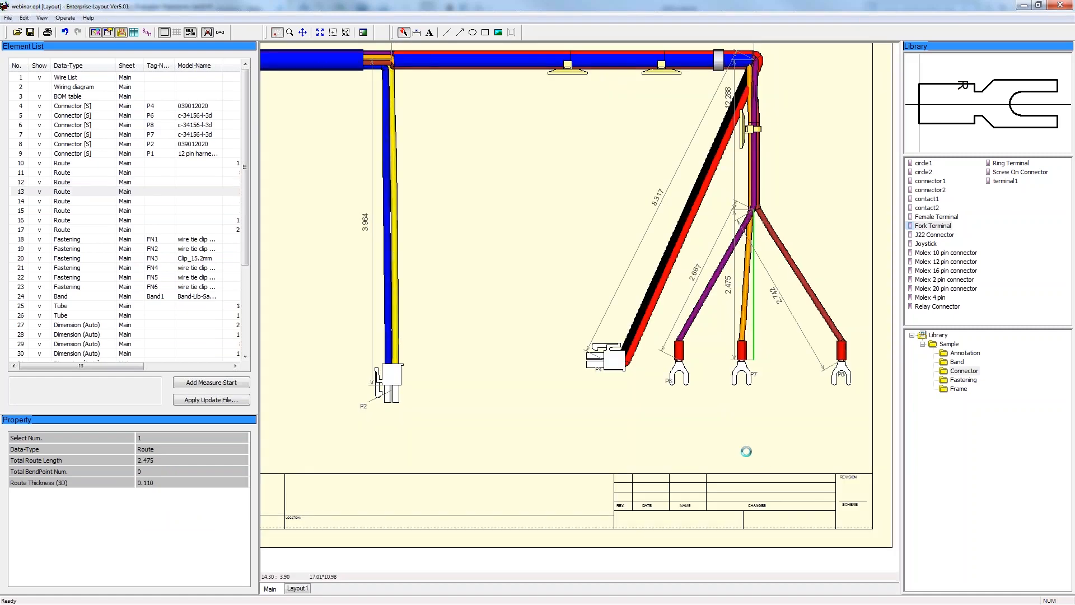
# Move connector P2's tag label slightly closer to its connector shape
pyautogui.moveTo(477, 266); pyautogui.dragTo(677, 298, button='middle')
pyautogui.scroll(-4, 678, 297)
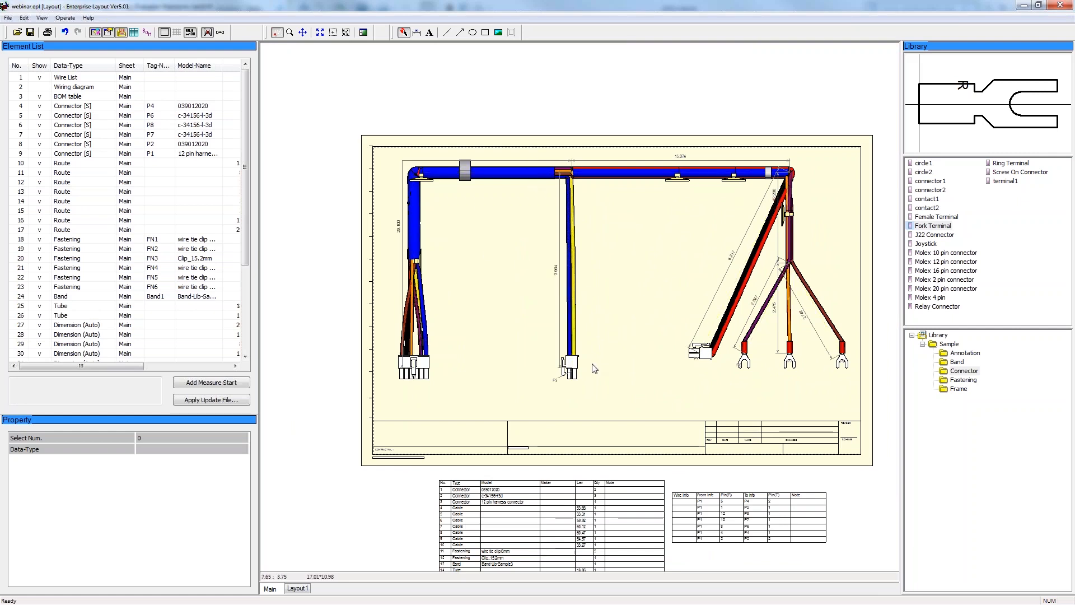
pyautogui.moveTo(555, 382); pyautogui.dragTo(558, 382)
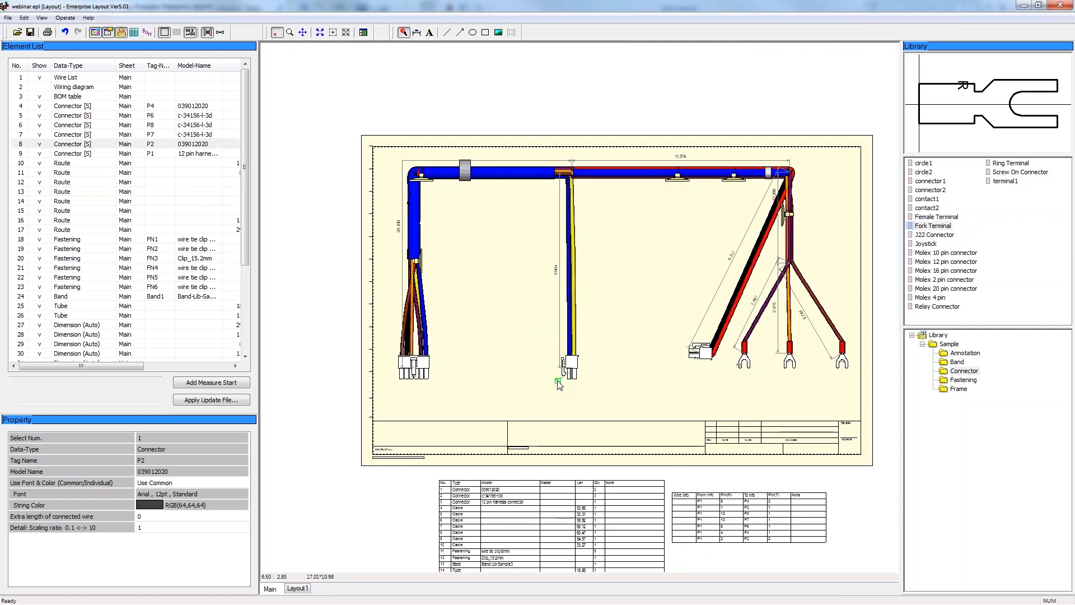
pyautogui.click(604, 403)
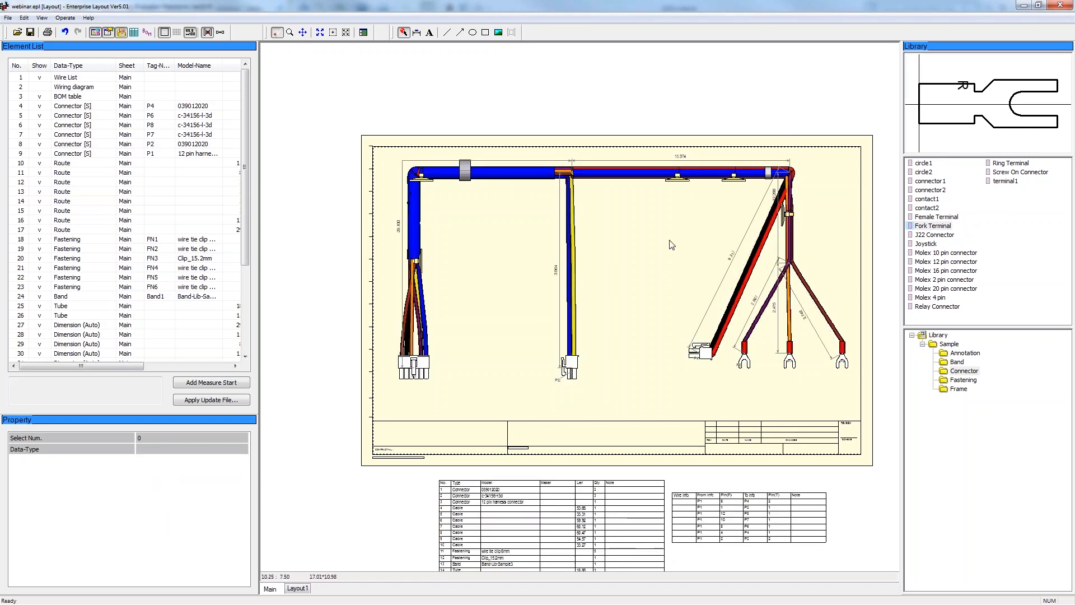
# Switch to the 3D harness model in Enterprise Harness and hide the display of all routes in the route list
pyautogui.scroll(1, 704, 231)
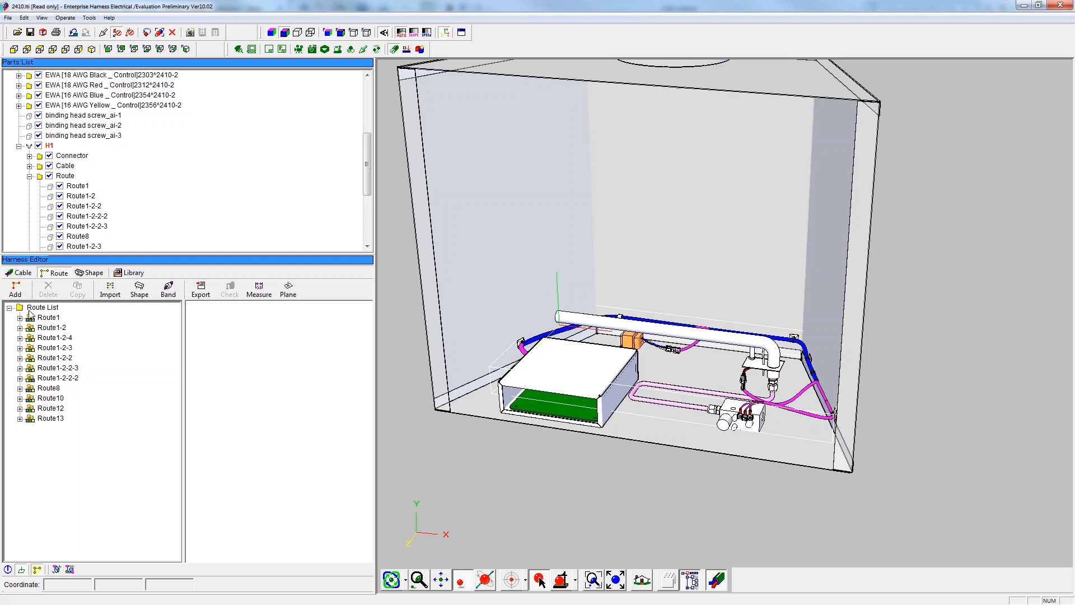
pyautogui.rightClick(29, 310)
pyautogui.click(107, 331)
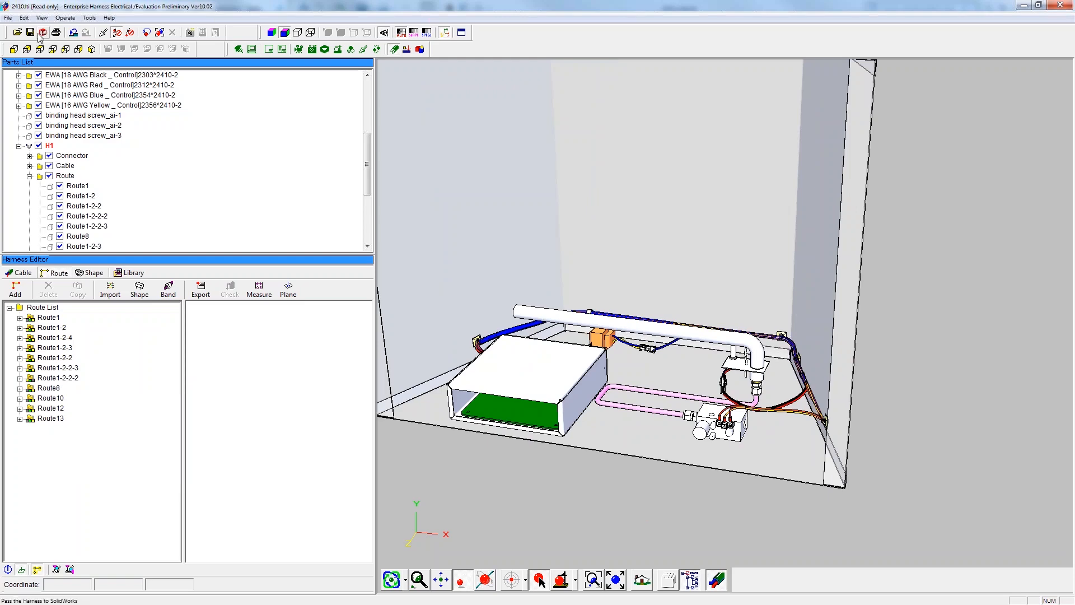
# Examine the routed harness in the 3D enclosure, focusing on its coloured wires, tubing, clips and connector ends
pyautogui.scroll(2, 544, 328)
pyautogui.scroll(2, 545, 328)
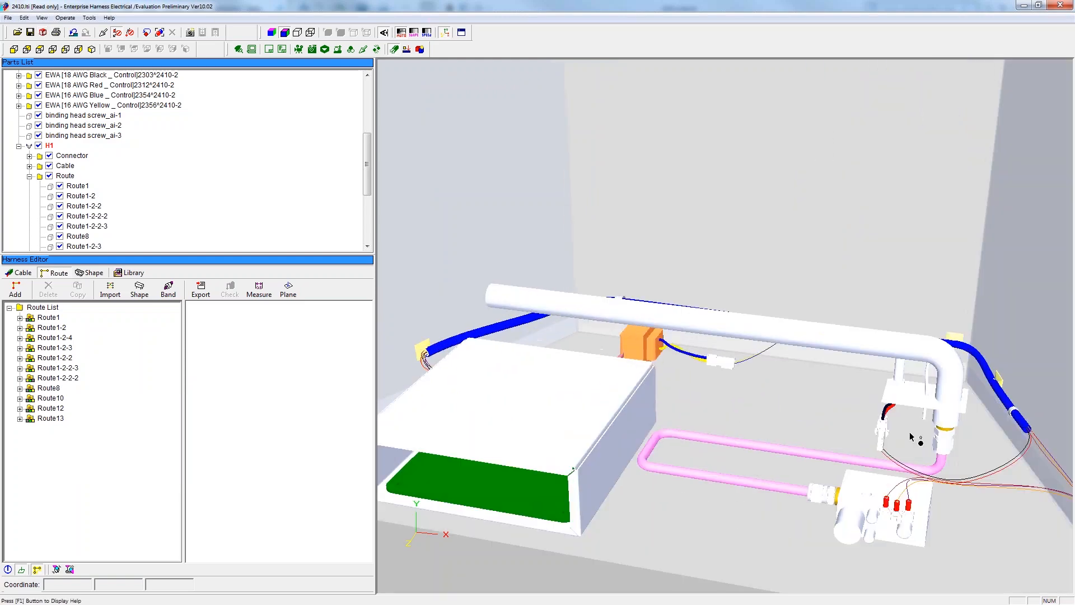
pyautogui.scroll(-1, 873, 437)
pyautogui.scroll(-1, 993, 447)
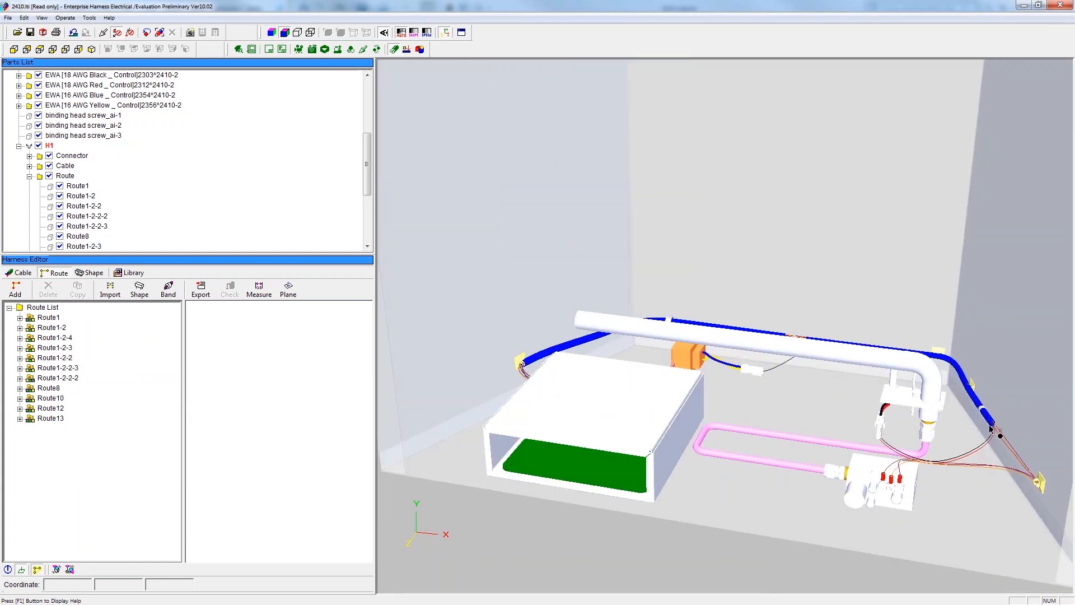
pyautogui.scroll(1, 994, 447)
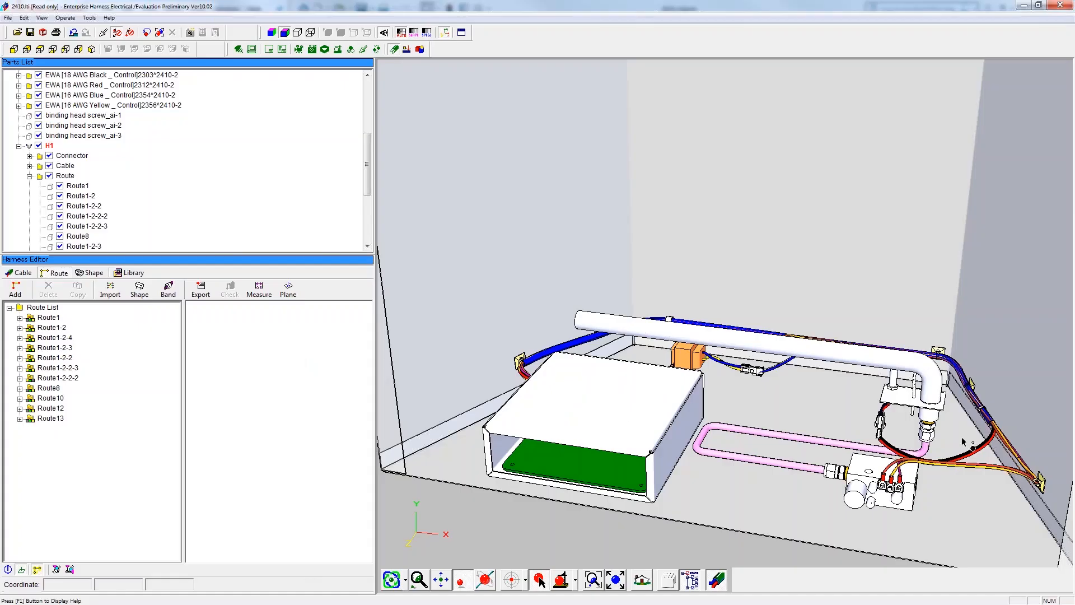
pyautogui.scroll(-3, 962, 442)
pyautogui.scroll(3, 962, 442)
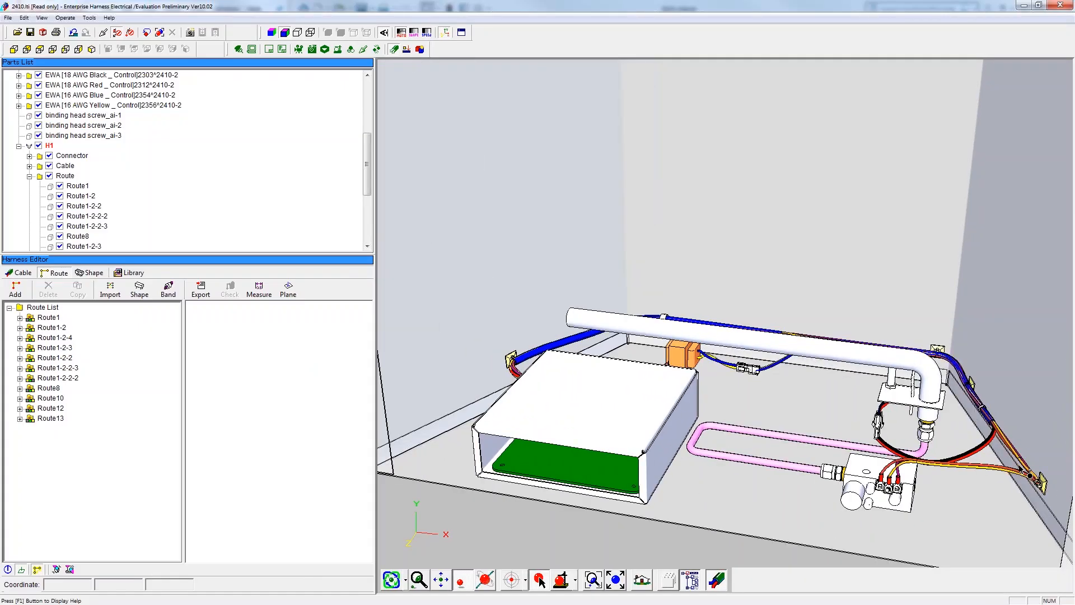